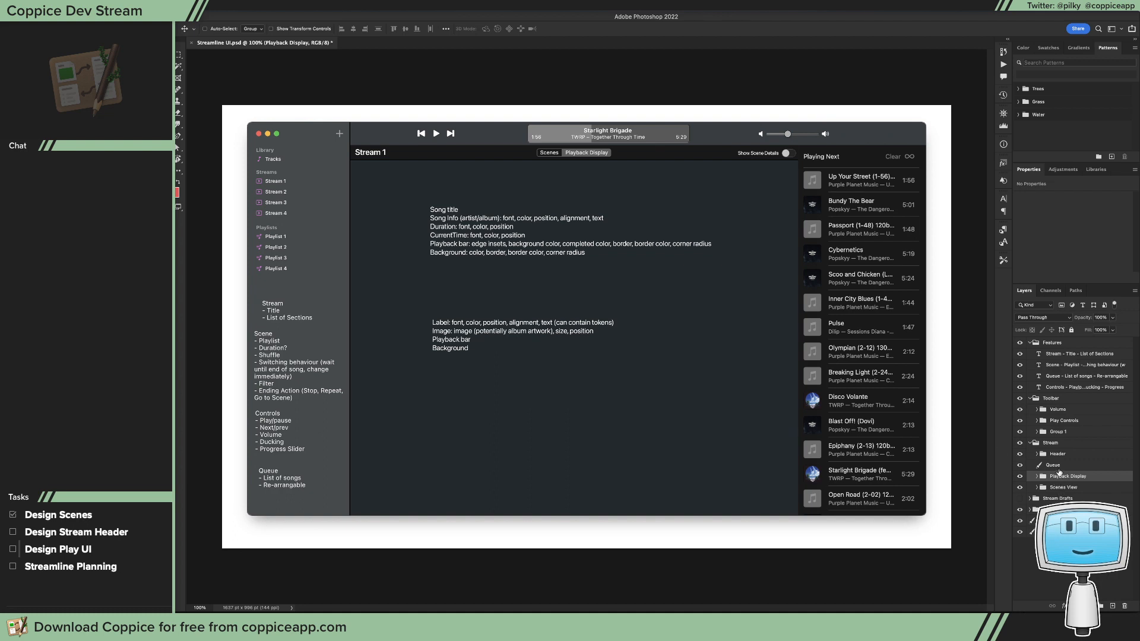
# Step: Hide the Scenes View group and expand the Playback Display group to show its layers
pyautogui.click(1057, 467)
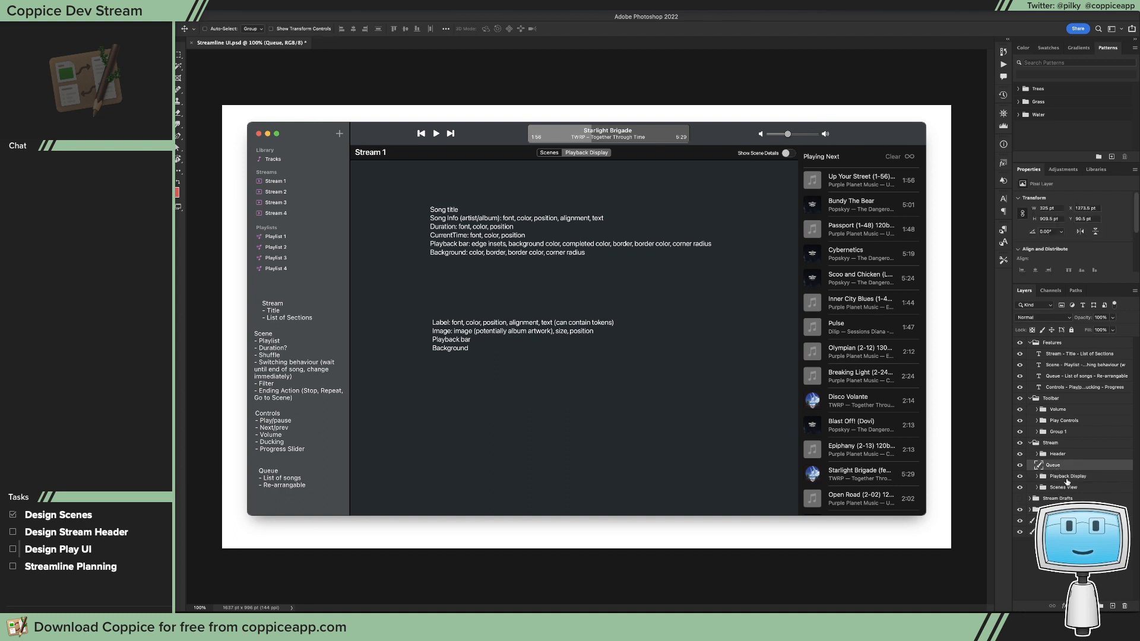
pyautogui.click(1065, 478)
pyautogui.click(1042, 488)
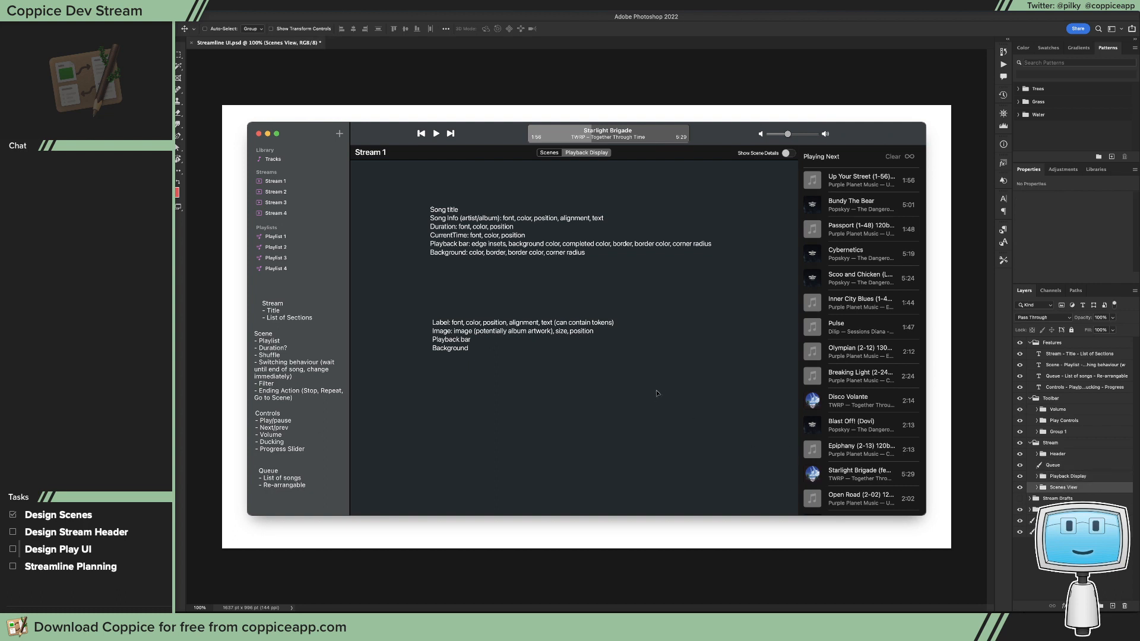
pyautogui.click(1020, 488)
pyautogui.click(1059, 476)
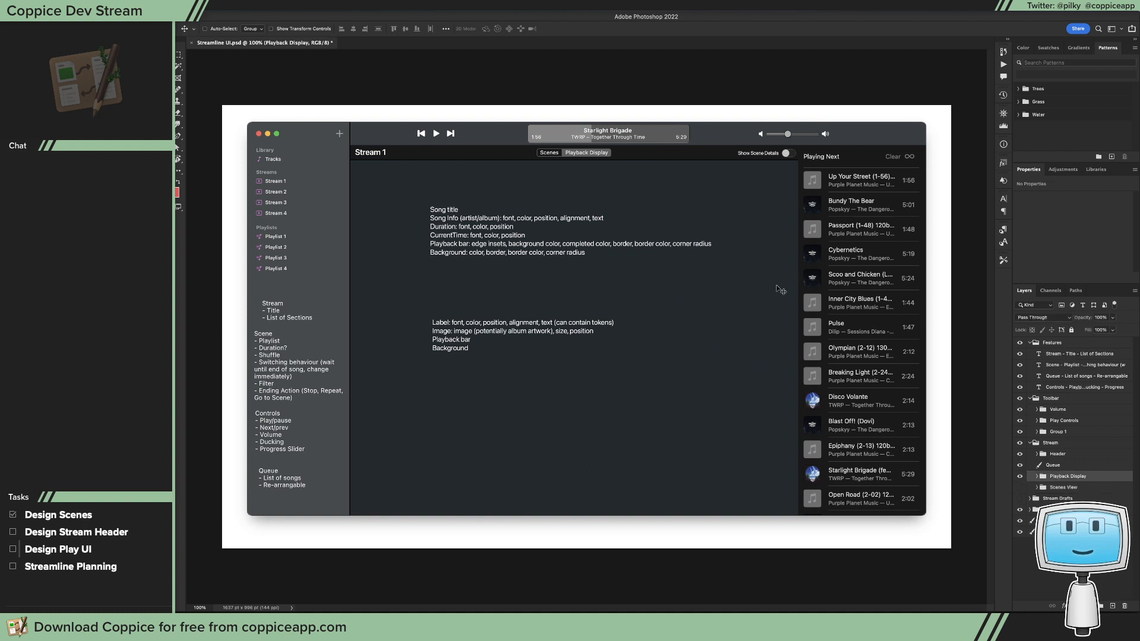
pyautogui.click(1037, 477)
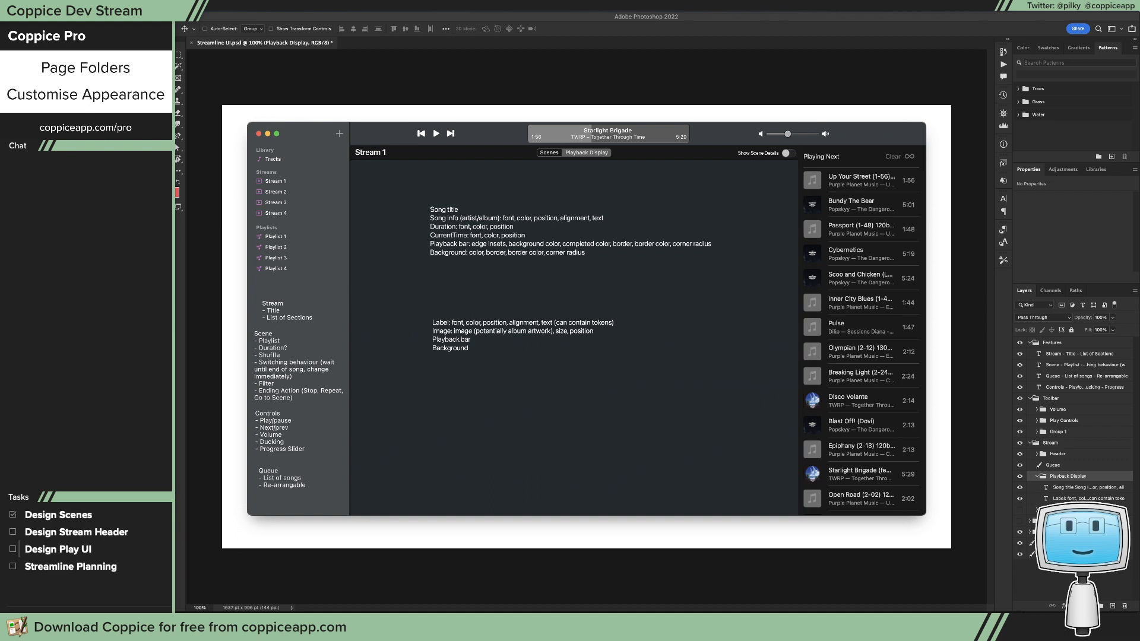
pyautogui.moveTo(171, 88); pyautogui.dragTo(919, 491)
pyautogui.moveTo(489, 17); pyautogui.dragTo(149, 74)
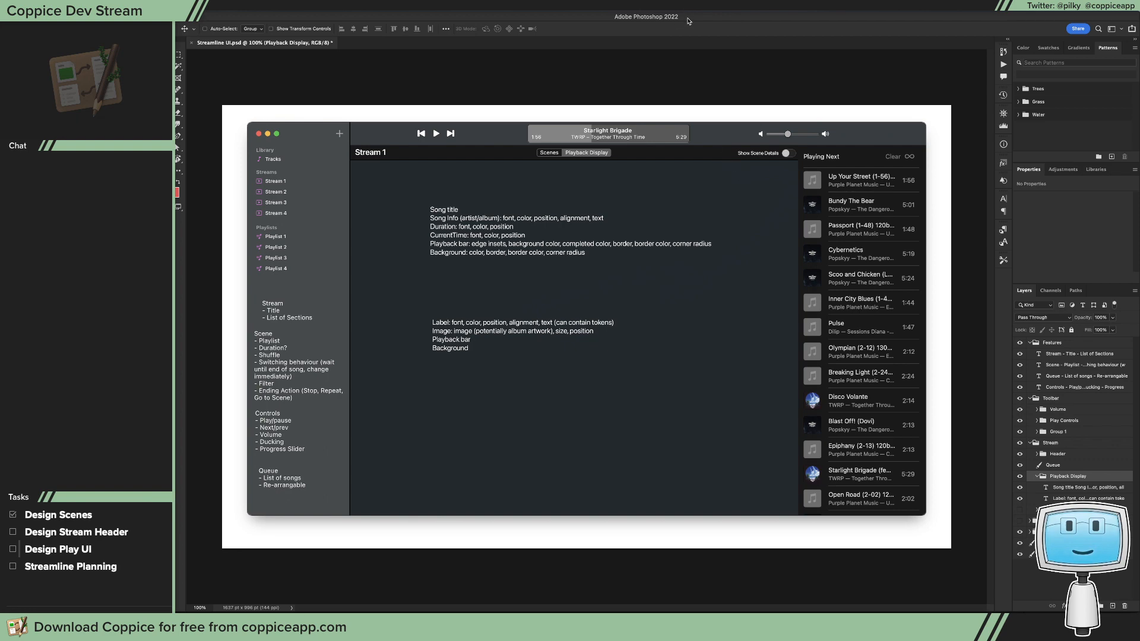
pyautogui.moveTo(688, 21); pyautogui.dragTo(689, 20)
pyautogui.press('m')
pyautogui.moveTo(352, 157); pyautogui.dragTo(798, 314)
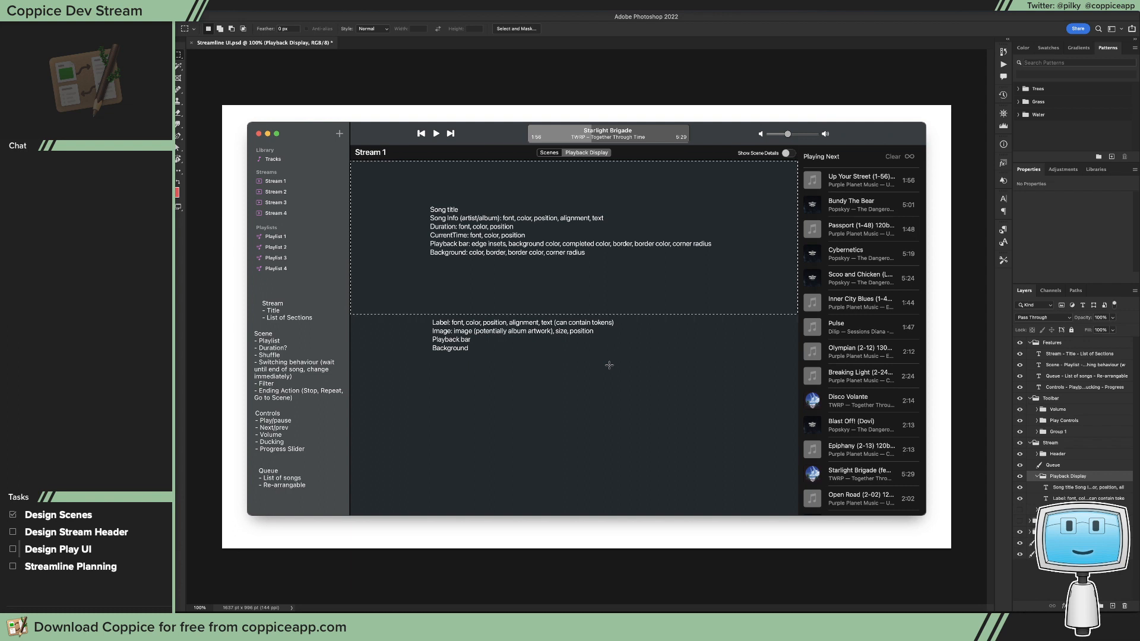
pyautogui.press('super+d')
# Step: Replace the notes beginning with "Song title" with two lines: "Preview area" and "Library (label, image, playback bar)"
pyautogui.press('t')
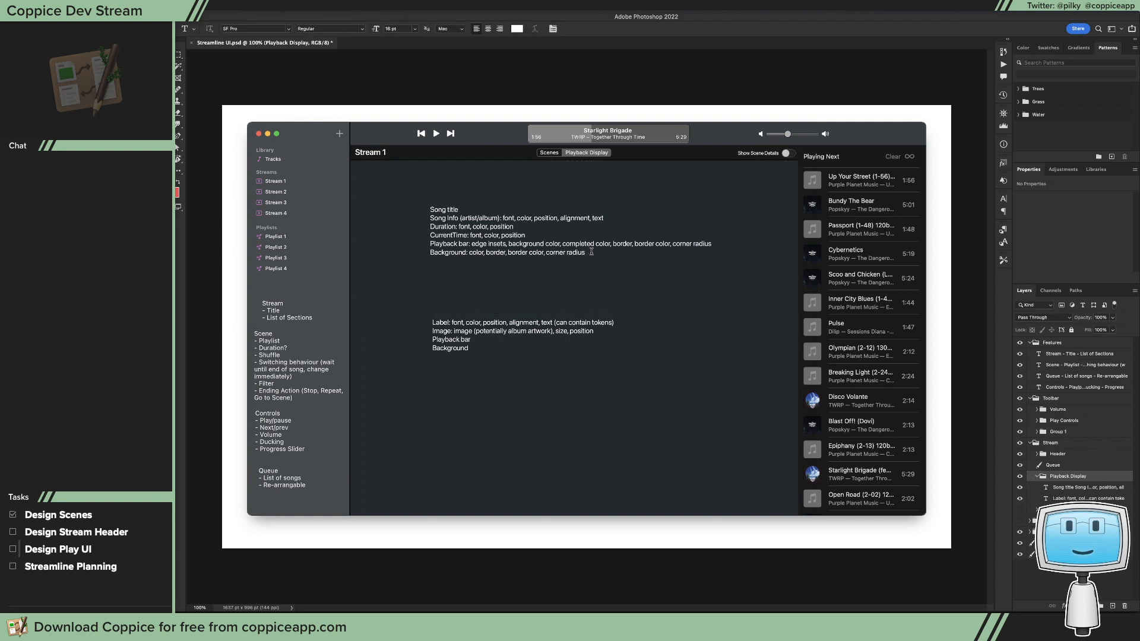
pyautogui.moveTo(591, 251); pyautogui.dragTo(399, 203)
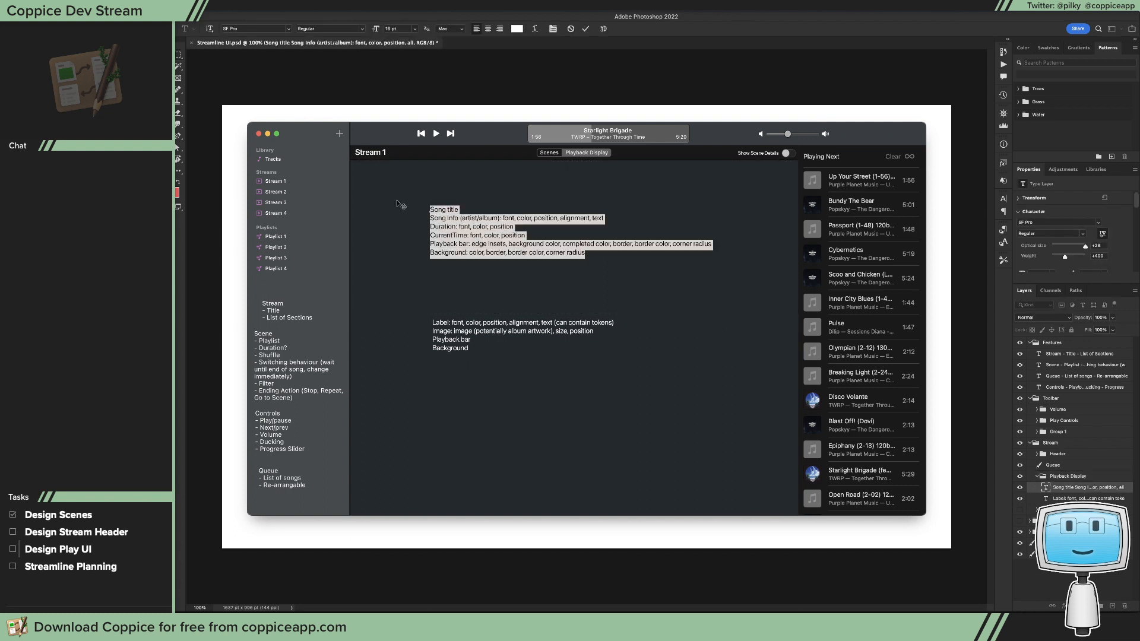
pyautogui.write('Preview')
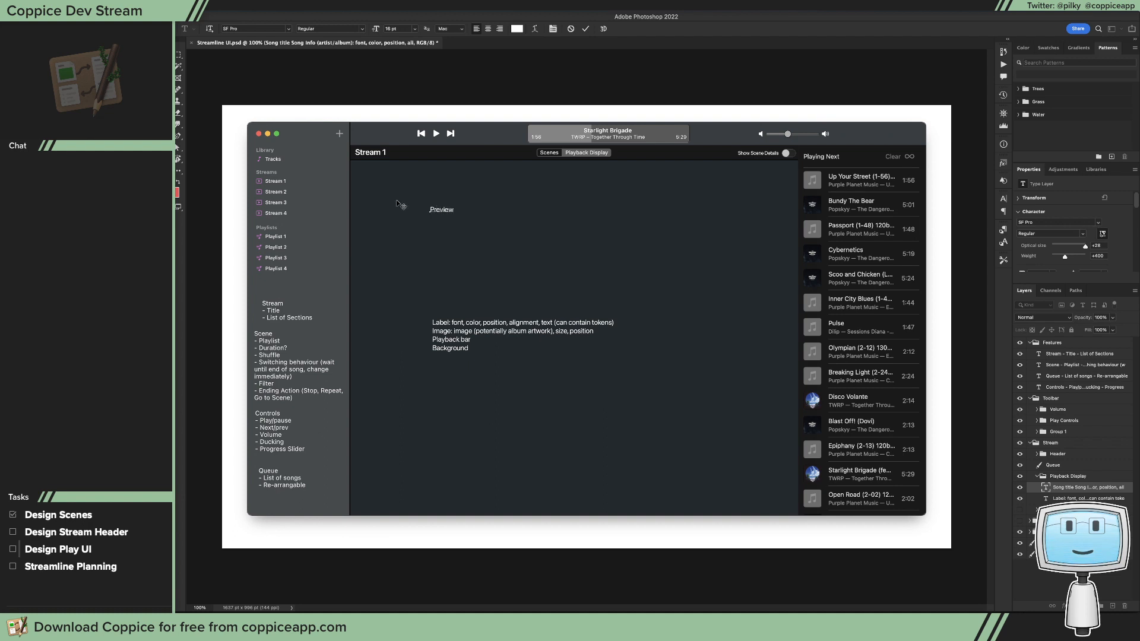
pyautogui.write(' area')
pyautogui.write('Libra')
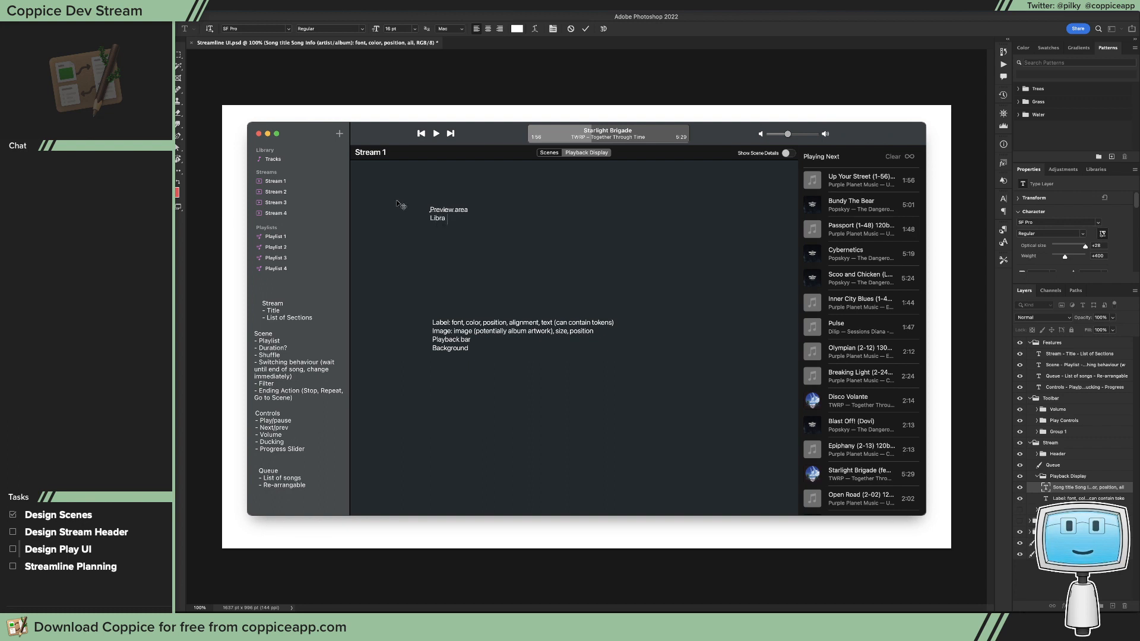
pyautogui.write('ry (label, image, play')
pyautogui.press('BackSpace')
pyautogui.write('backbar')
pyautogui.press('BackSpace')
pyautogui.write('bar)')
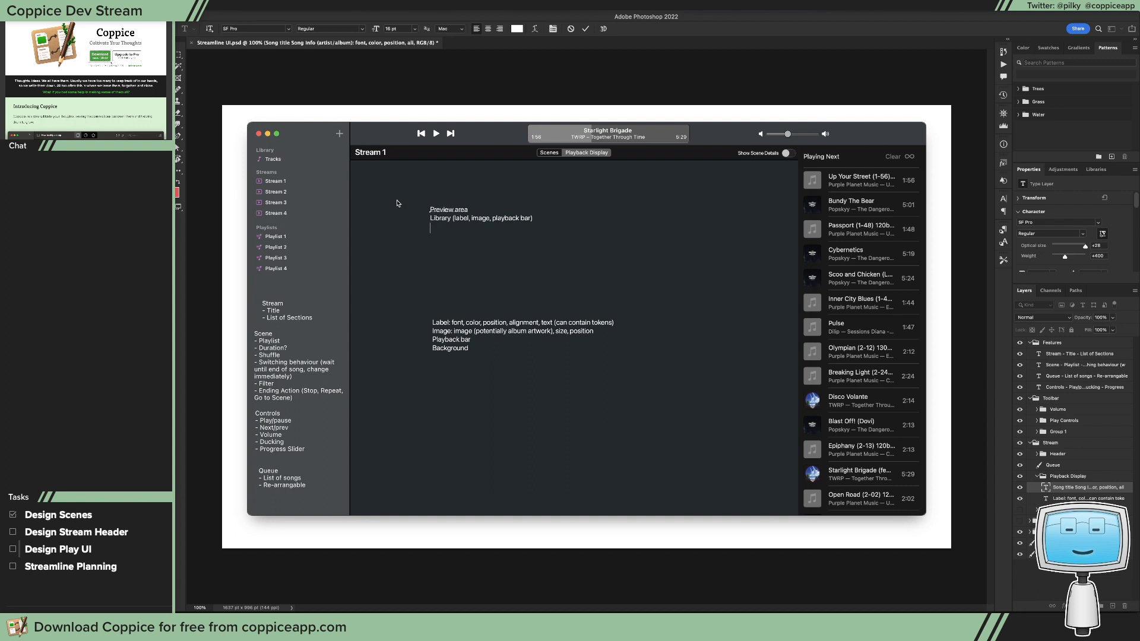
# Step: Add a third line reading "Inspectors (position, styling, content)" to the notes and commit the text
pyautogui.write('Inspectors')
pyautogui.write('(position,')
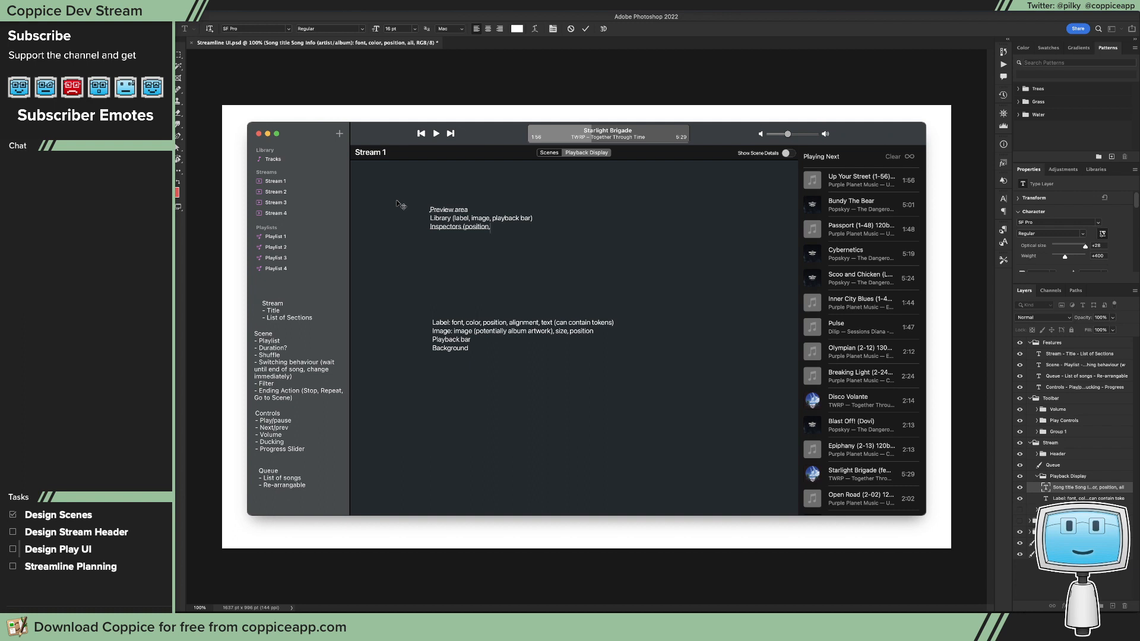
pyautogui.write('styling, content)')
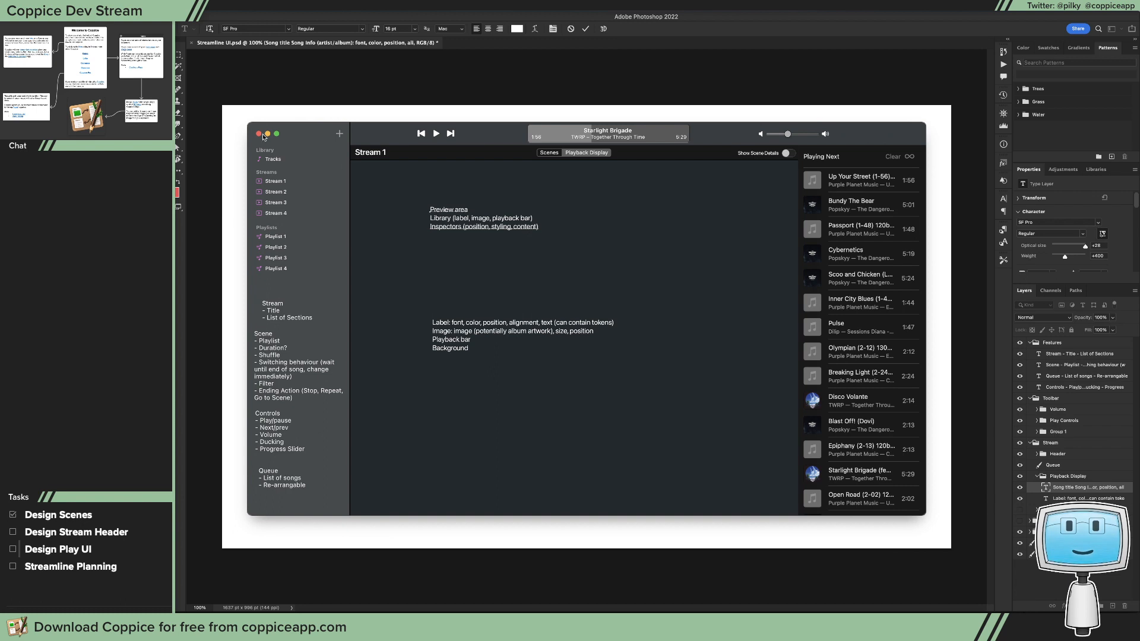
pyautogui.click(179, 54)
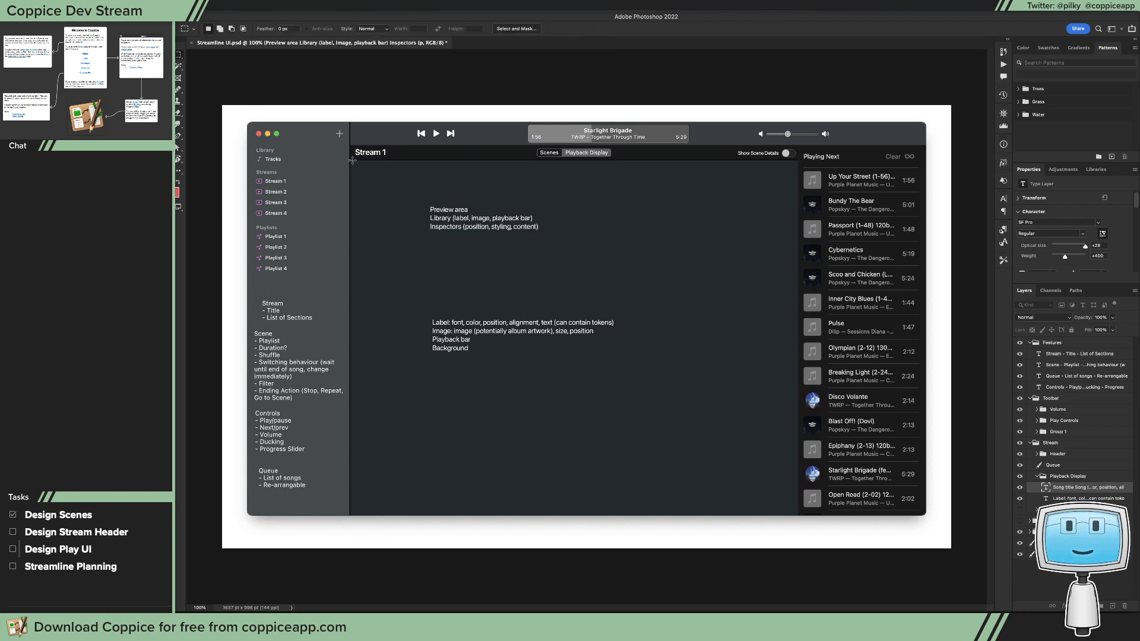
# Step: Try out a layout with marquee selections: a full-width area above a narrow pane and a wider pane side by side
pyautogui.moveTo(351, 161); pyautogui.dragTo(797, 324)
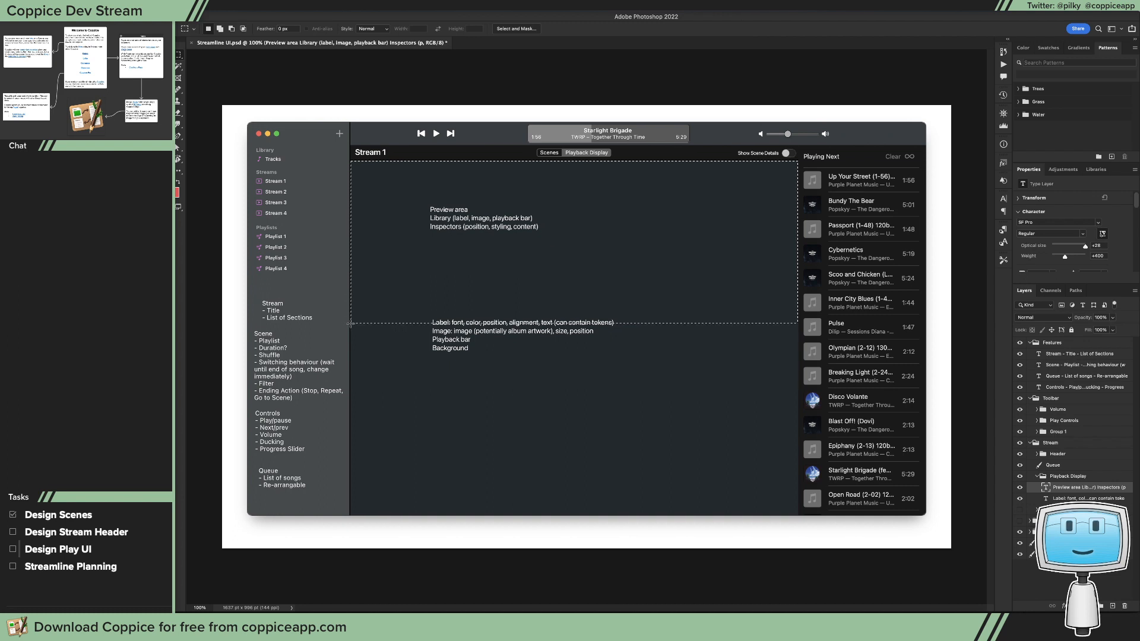
pyautogui.moveTo(351, 323); pyautogui.dragTo(471, 515)
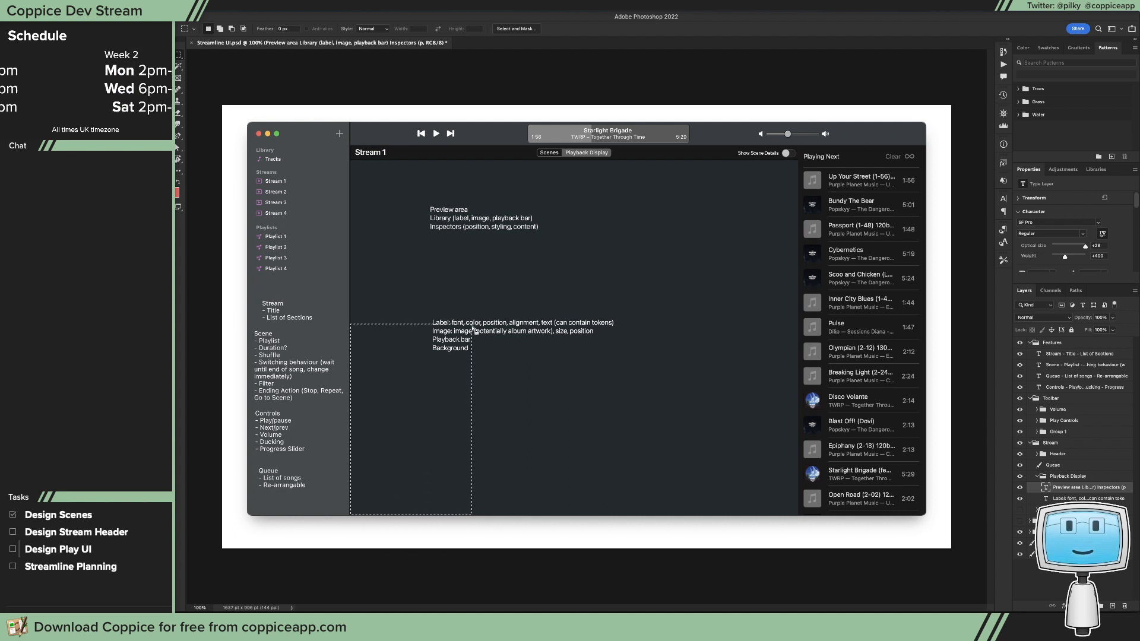
pyautogui.moveTo(472, 325); pyautogui.dragTo(798, 515)
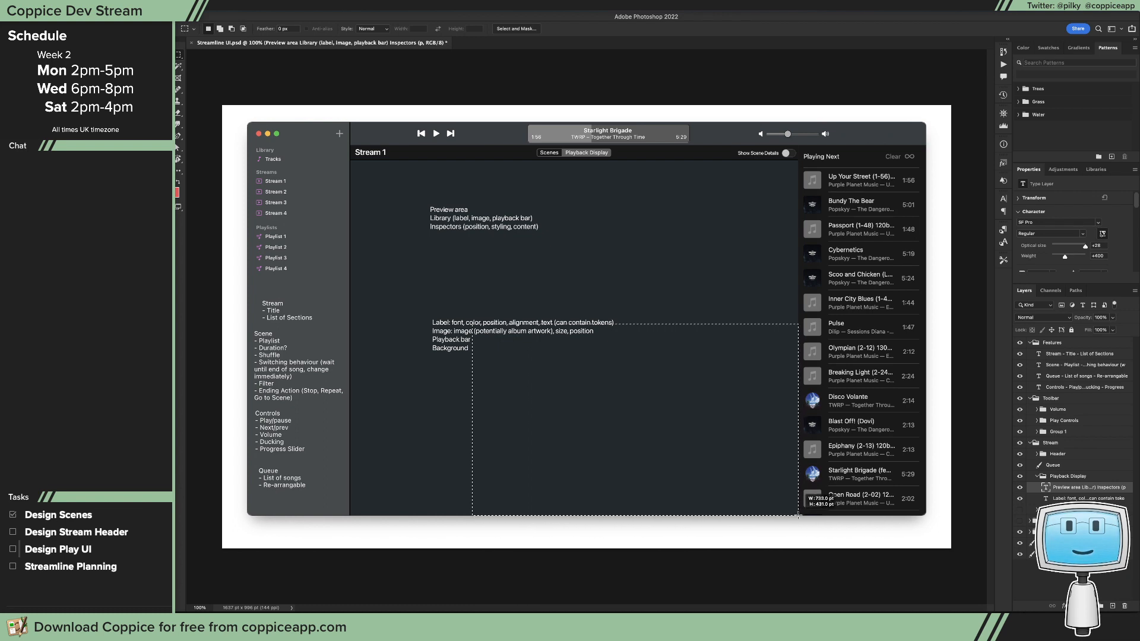
pyautogui.moveTo(798, 516); pyautogui.dragTo(797, 516)
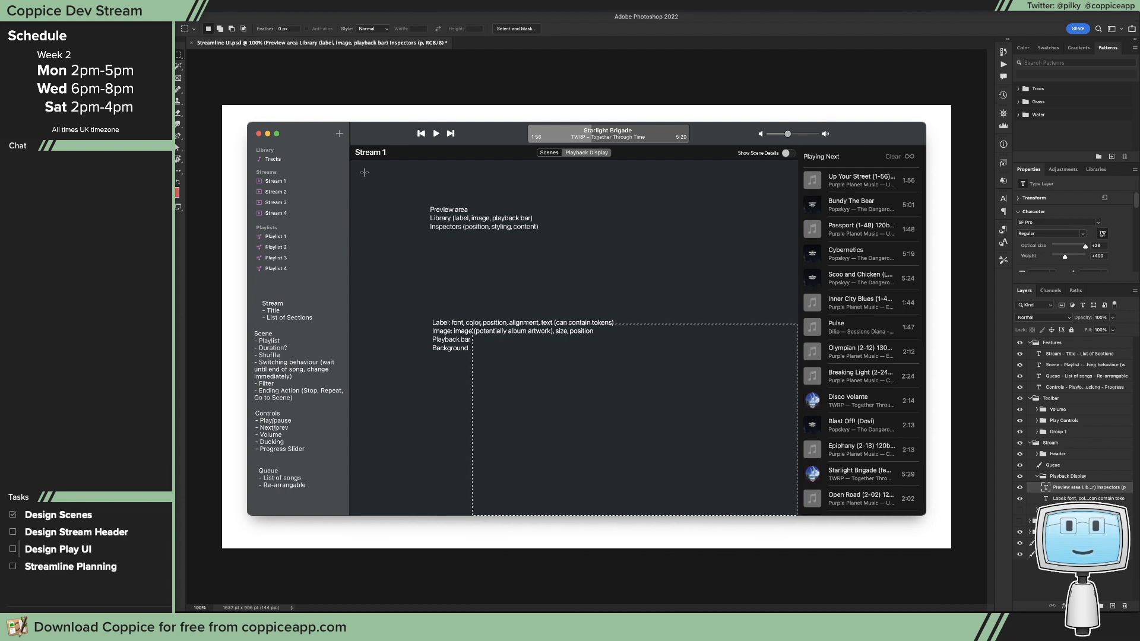
# Step: Try an alternative layout with marquee selections: a tall area above a full-width strip along the content pane's lower edge
pyautogui.moveTo(351, 160); pyautogui.dragTo(797, 493)
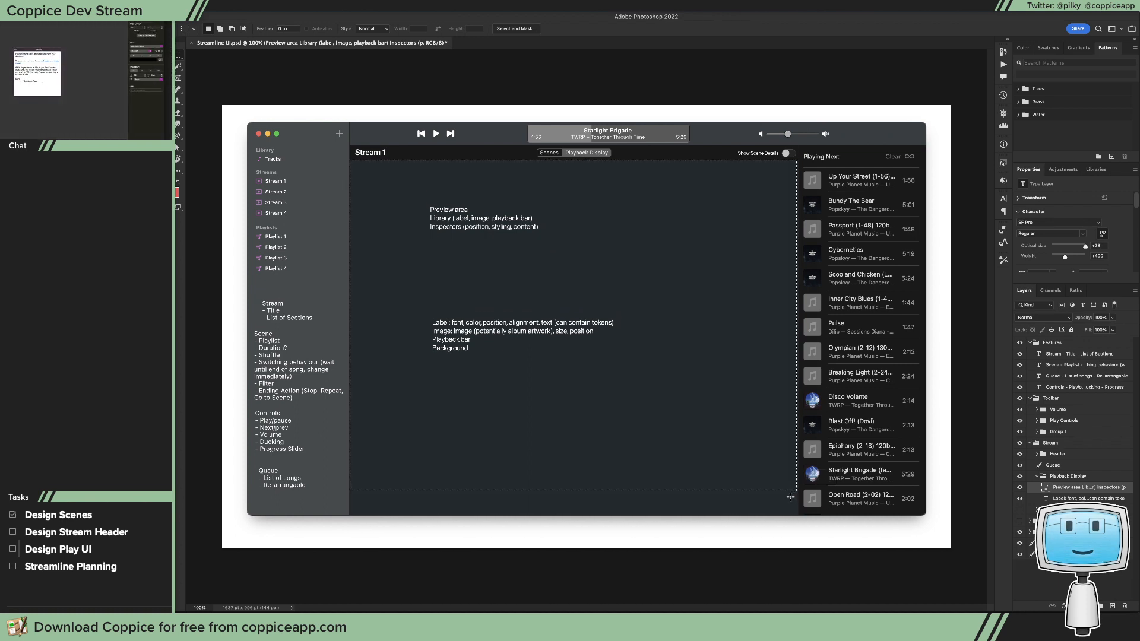
pyautogui.moveTo(351, 491); pyautogui.dragTo(799, 515)
pyautogui.press('super+d')
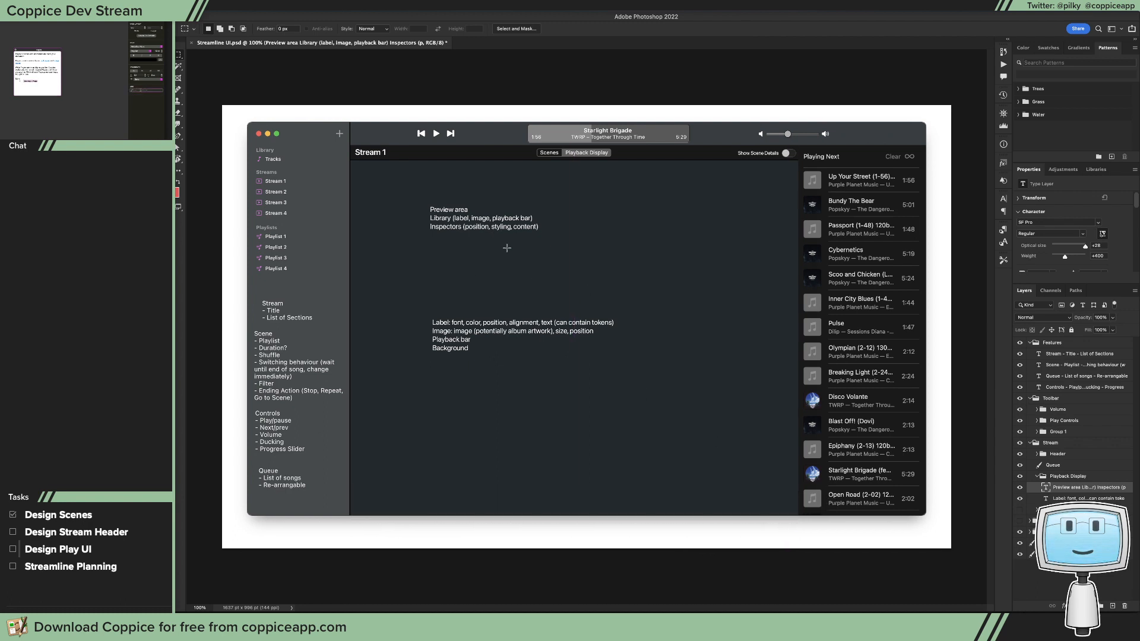
pyautogui.moveTo(474, 247); pyautogui.dragTo(504, 274)
pyautogui.click(528, 283)
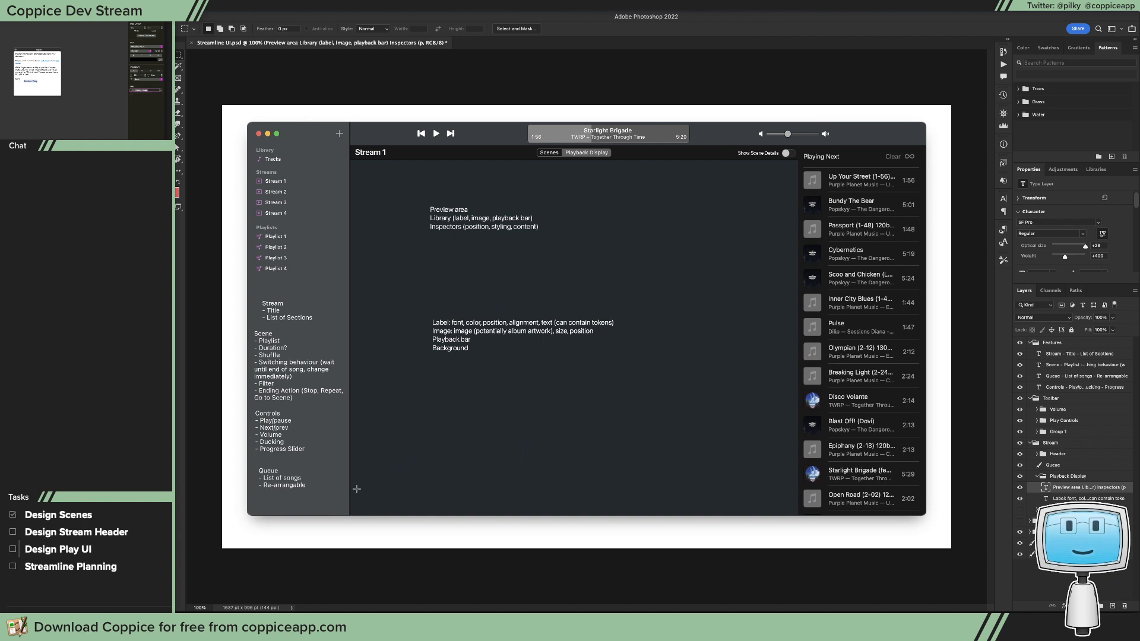
pyautogui.moveTo(350, 491); pyautogui.dragTo(798, 515)
pyautogui.press('super+d')
pyautogui.moveTo(798, 437); pyautogui.dragTo(350, 516)
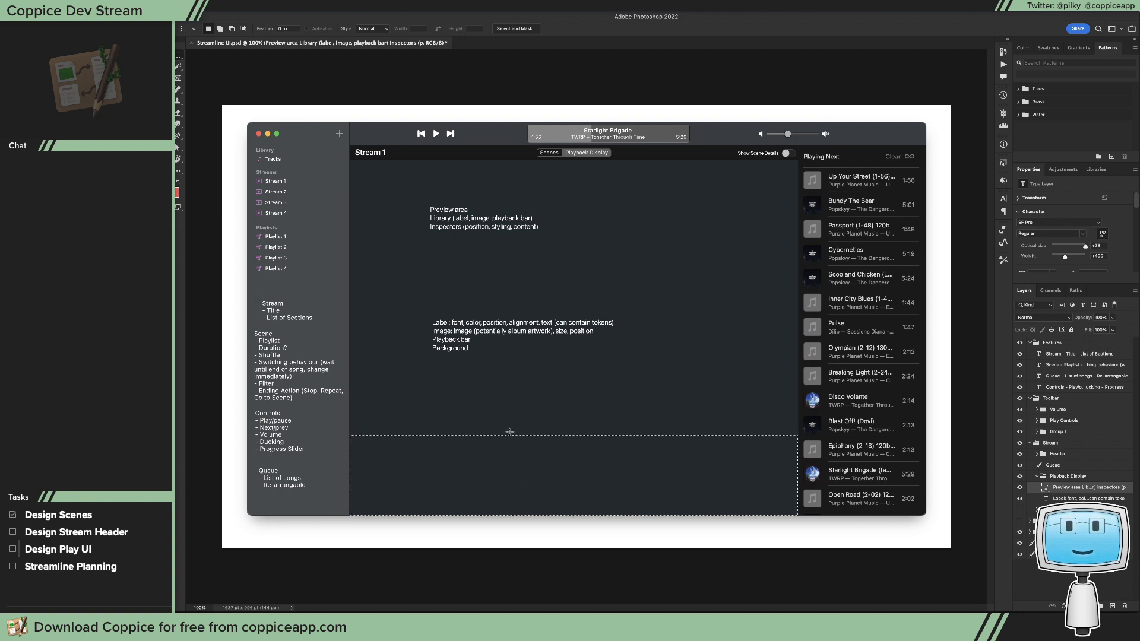
pyautogui.click(685, 381)
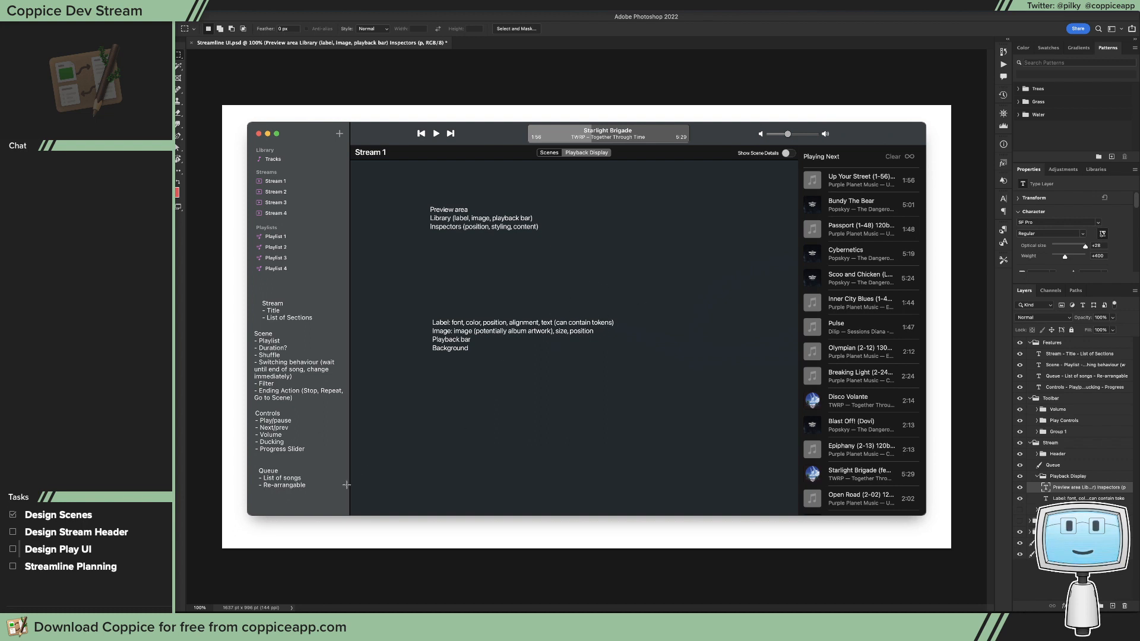
pyautogui.moveTo(351, 485); pyautogui.dragTo(798, 160)
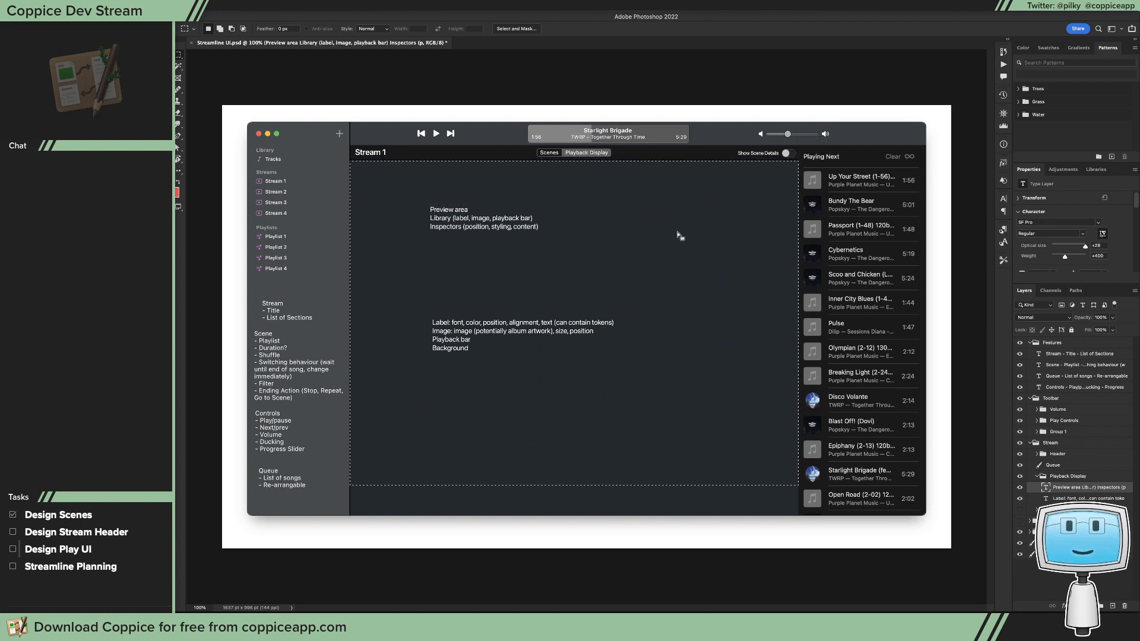
pyautogui.click(676, 236)
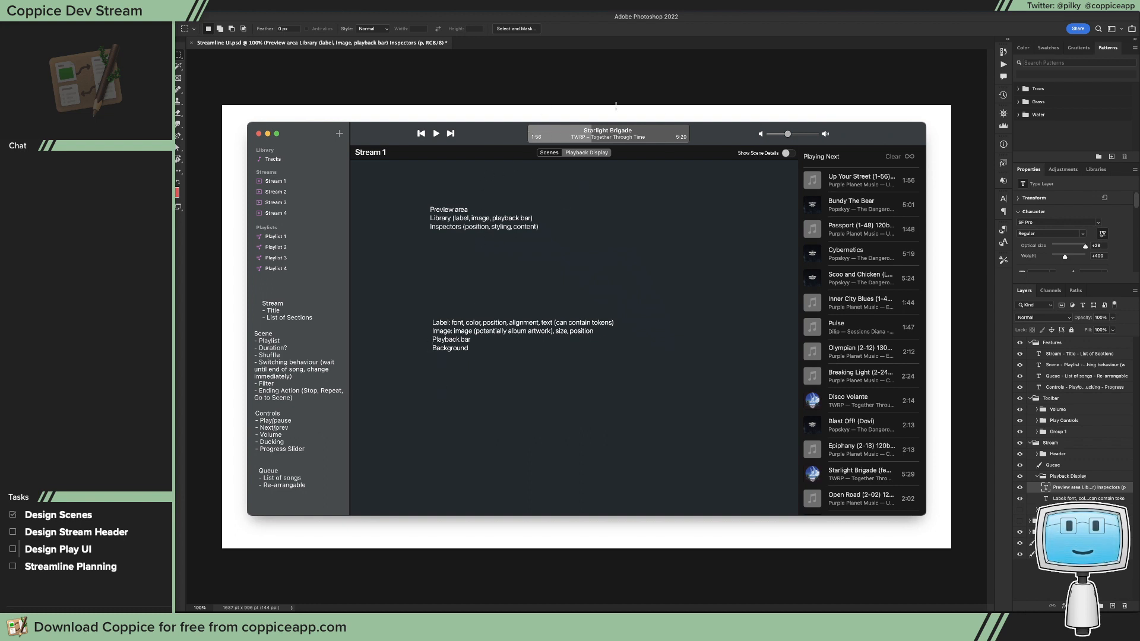
# Step: Outline the now-playing display in the mockup's toolbar with a marquee selection, and clear that selection
pyautogui.moveTo(701, 109); pyautogui.dragTo(523, 146)
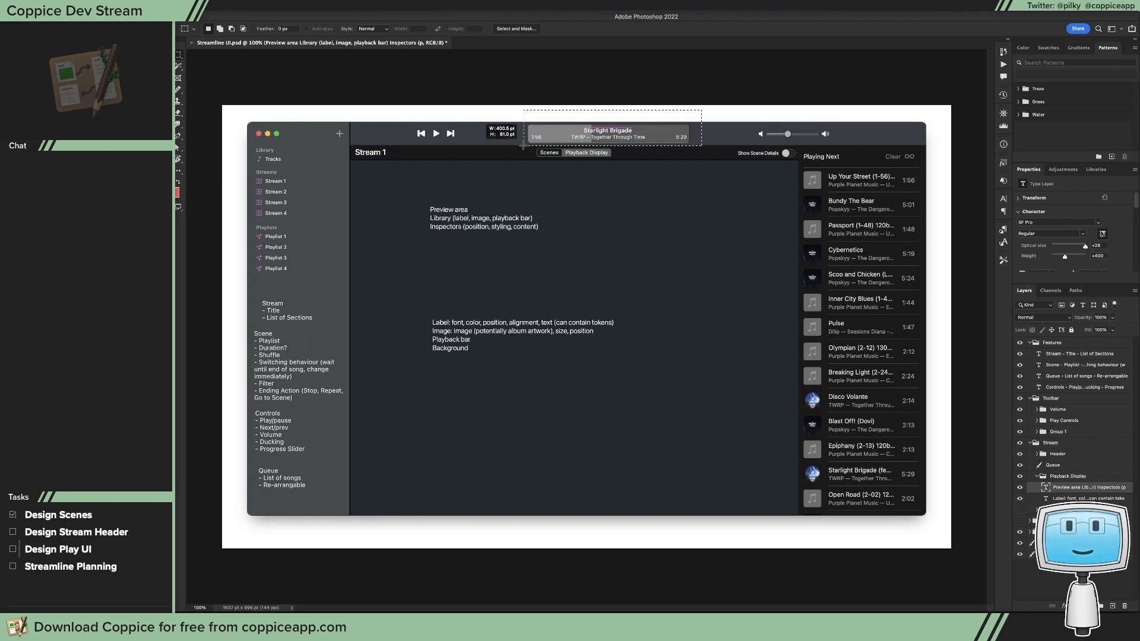
pyautogui.moveTo(524, 145); pyautogui.dragTo(591, 143)
pyautogui.click(693, 144)
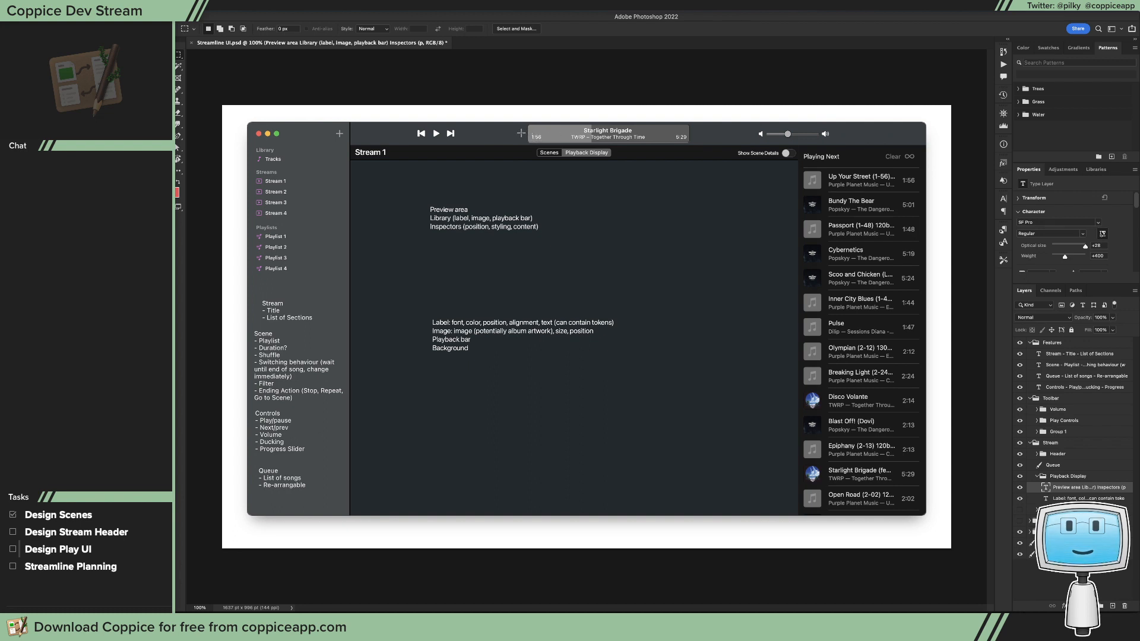
pyautogui.moveTo(522, 132); pyautogui.dragTo(542, 143)
# Step: Add a new layer in the Playback Display group and set the foreground color to yellow (e1d33b) for the Pencil tool
pyautogui.scroll(5, 567, 141)
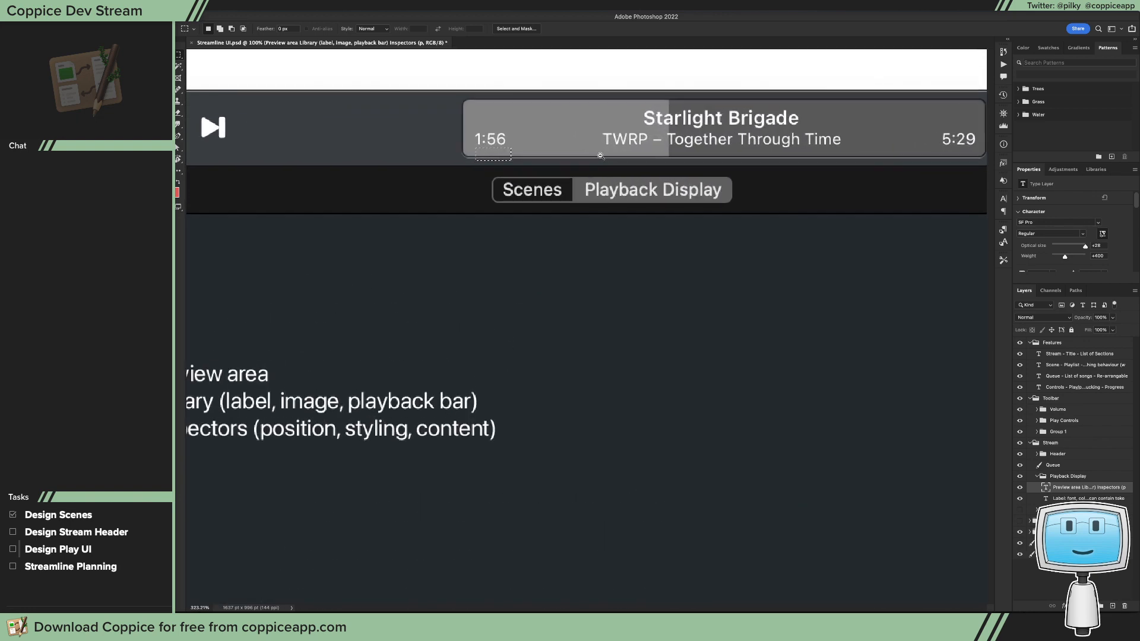
pyautogui.hscroll(3, 597, 149)
pyautogui.hscroll(1, 331, 126)
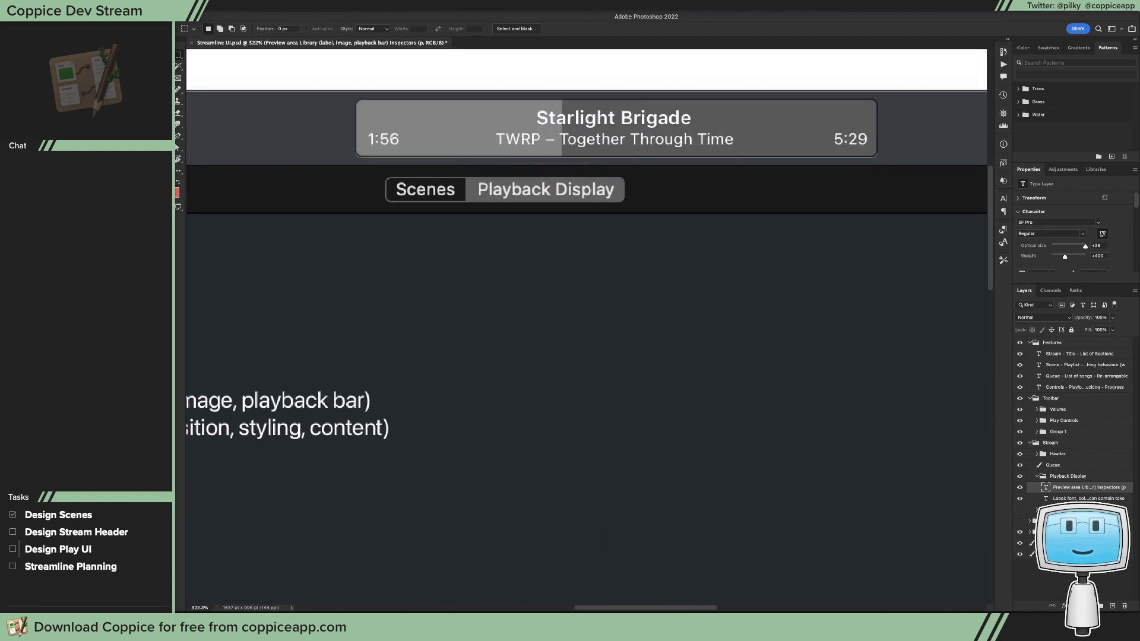
pyautogui.click(1113, 607)
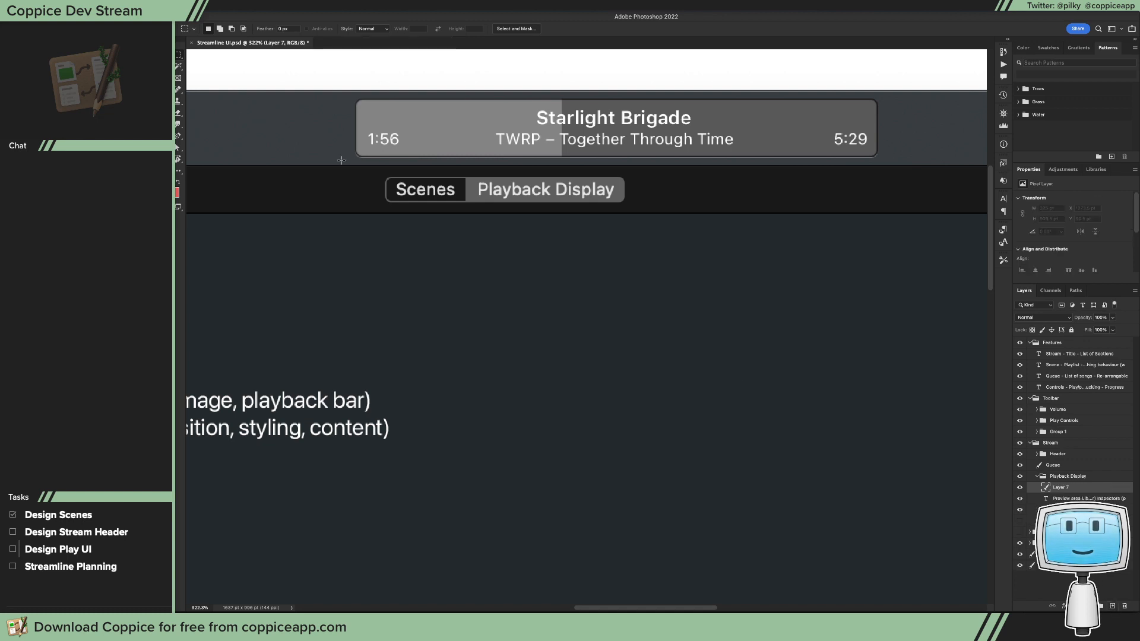
pyautogui.click(174, 190)
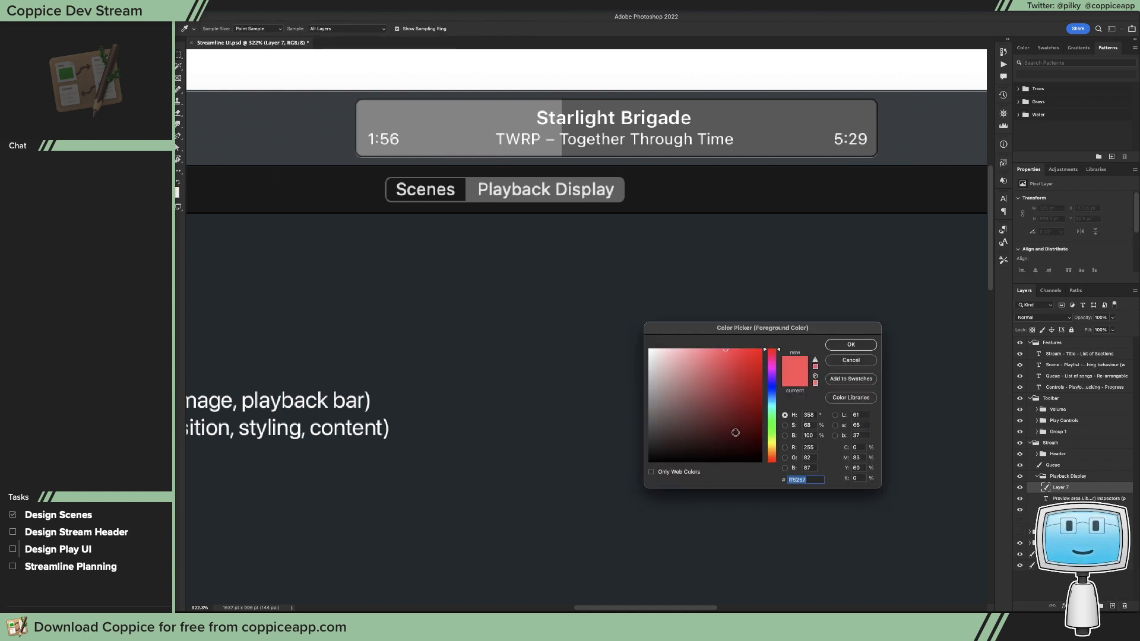
pyautogui.moveTo(779, 411)
pyautogui.mouseDown()
pyautogui.moveTo(775, 422)
pyautogui.moveTo(767, 345)
pyautogui.moveTo(729, 373)
pyautogui.mouseUp()
pyautogui.click(741, 369)
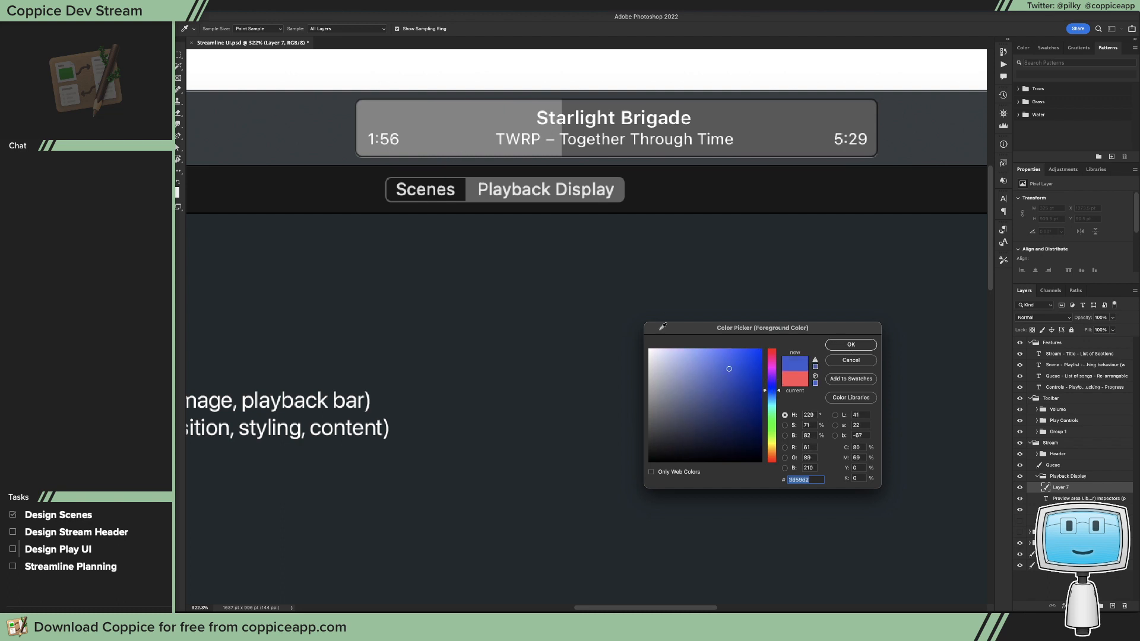
pyautogui.click(772, 445)
pyautogui.moveTo(730, 367); pyautogui.dragTo(732, 362)
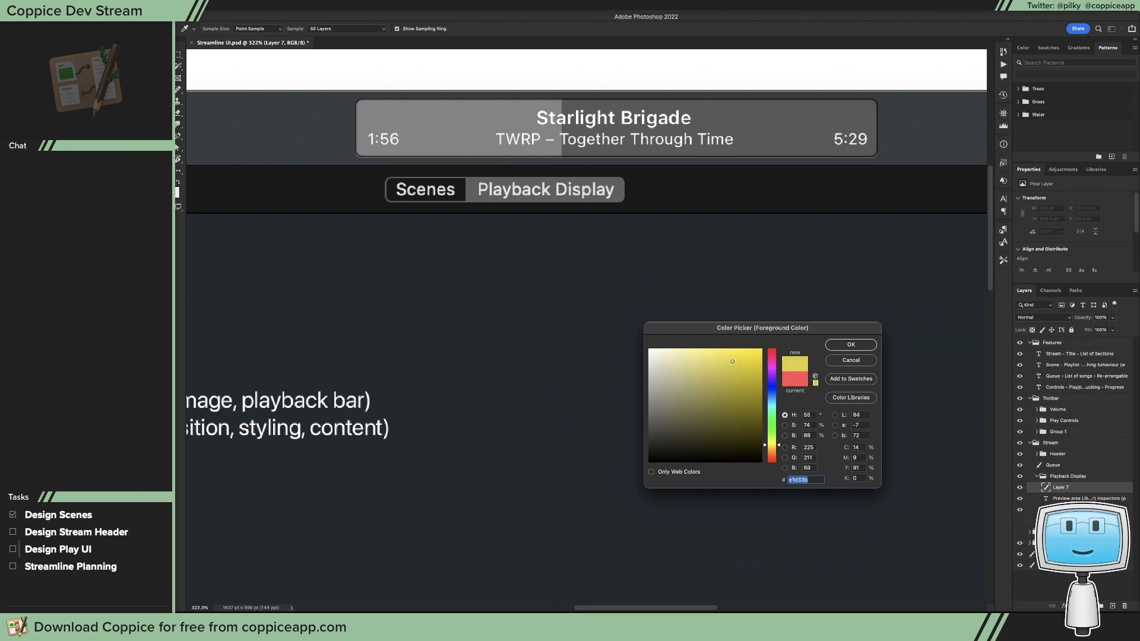
pyautogui.click(828, 350)
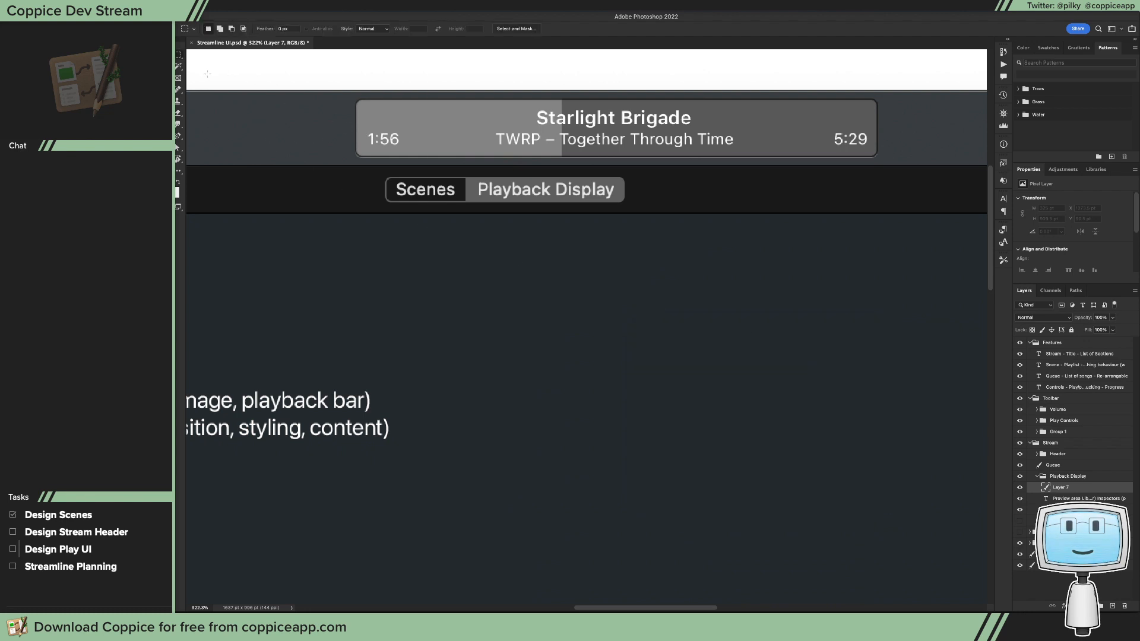
pyautogui.press('b')
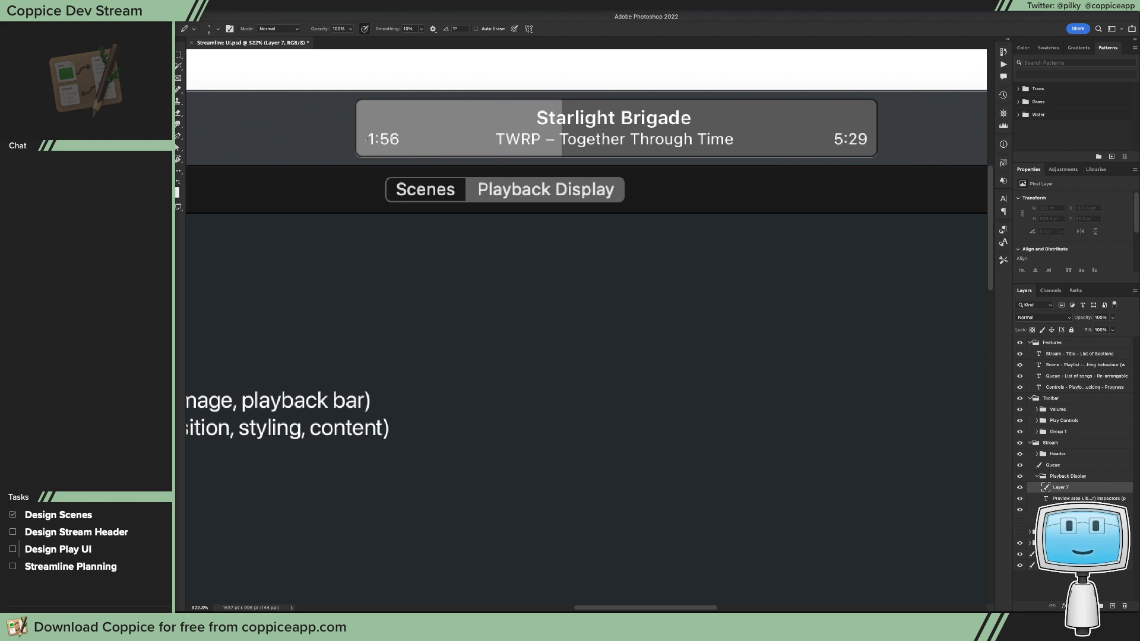
# Step: Move the pencil-mark layer, Layer 7, out of the Playback Display group to the top of the layer stack, above Features
pyautogui.moveTo(362, 139); pyautogui.dragTo(367, 139)
pyautogui.moveTo(1054, 488); pyautogui.dragTo(1047, 340)
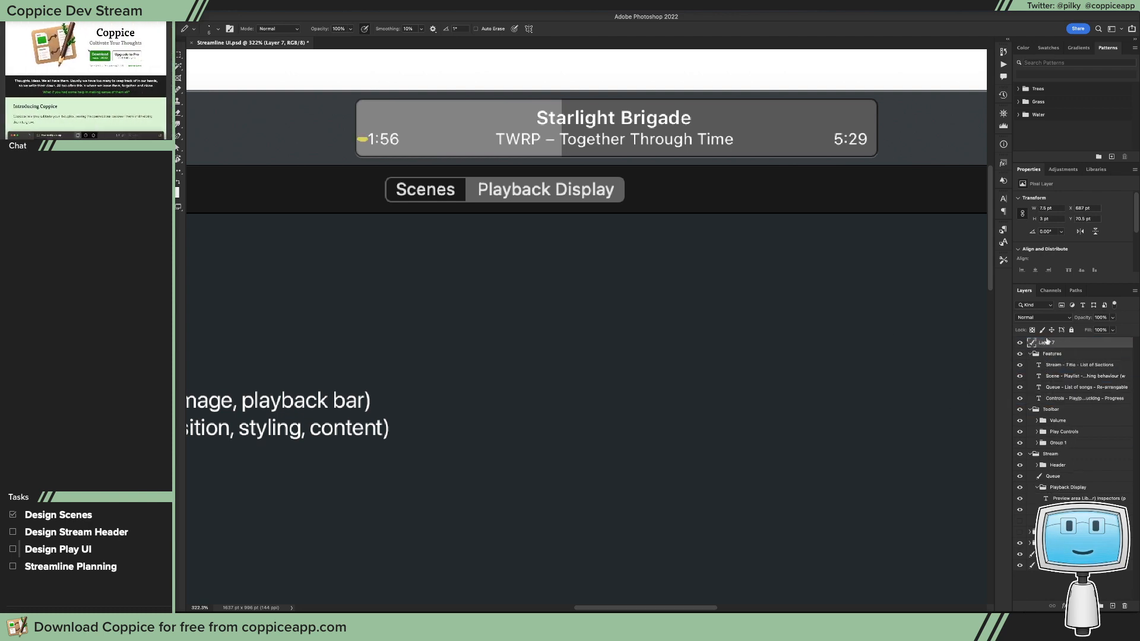
pyautogui.press('super+z')
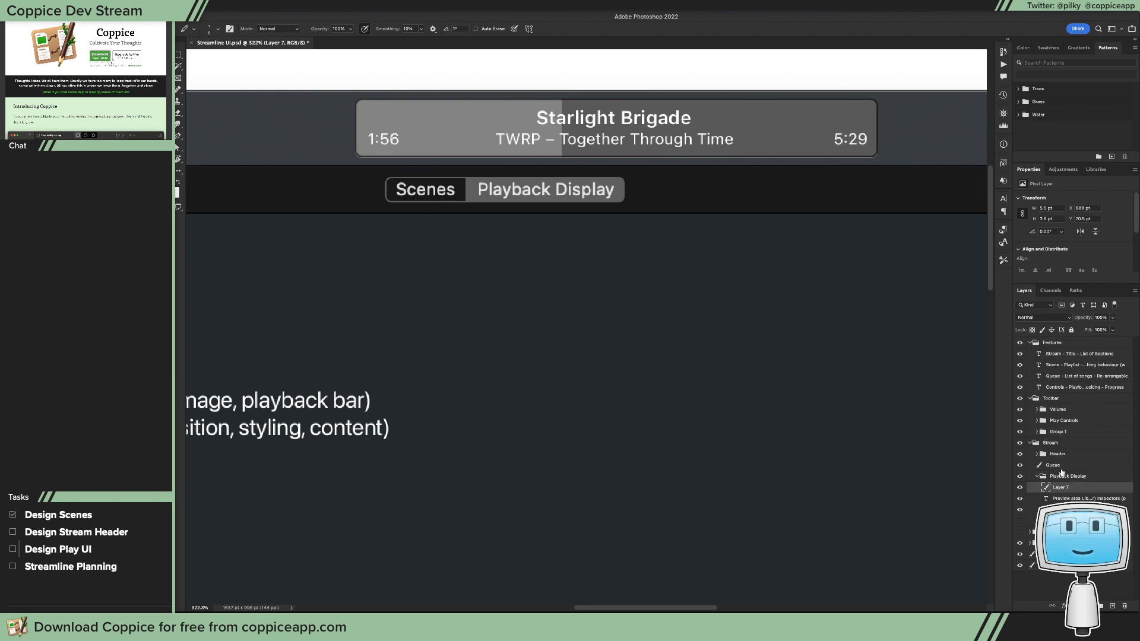
pyautogui.moveTo(1081, 487); pyautogui.dragTo(1081, 339)
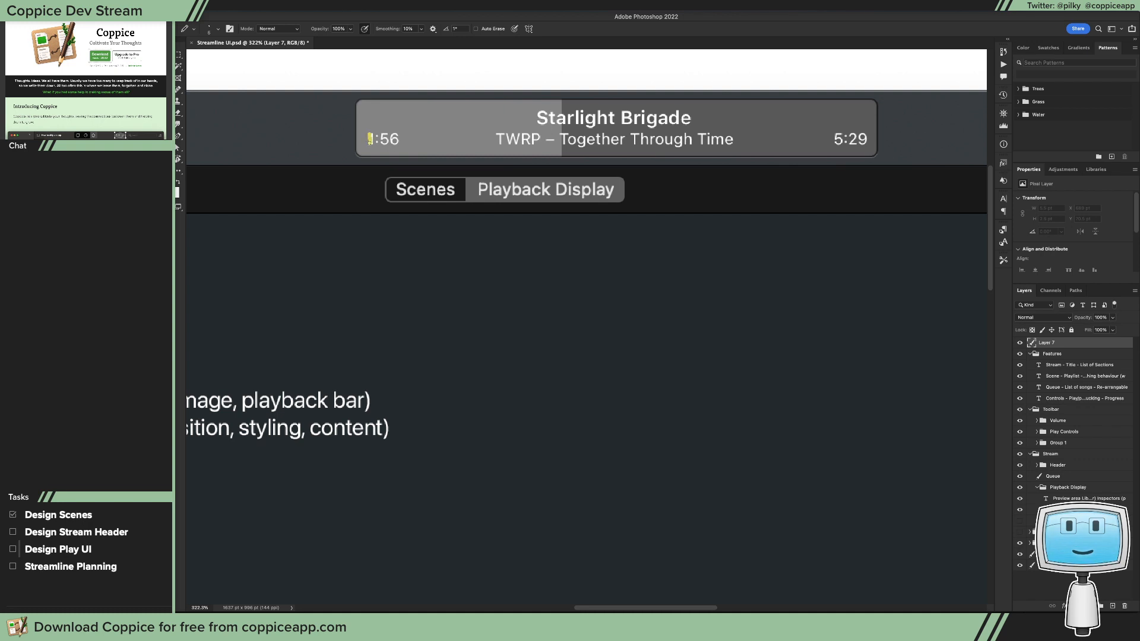
# Step: Try marking the 1:56 label's offsets from the now-playing display's edges with yellow pencil strokes, and undo them
pyautogui.moveTo(369, 141); pyautogui.dragTo(399, 141)
pyautogui.moveTo(360, 140); pyautogui.dragTo(357, 139)
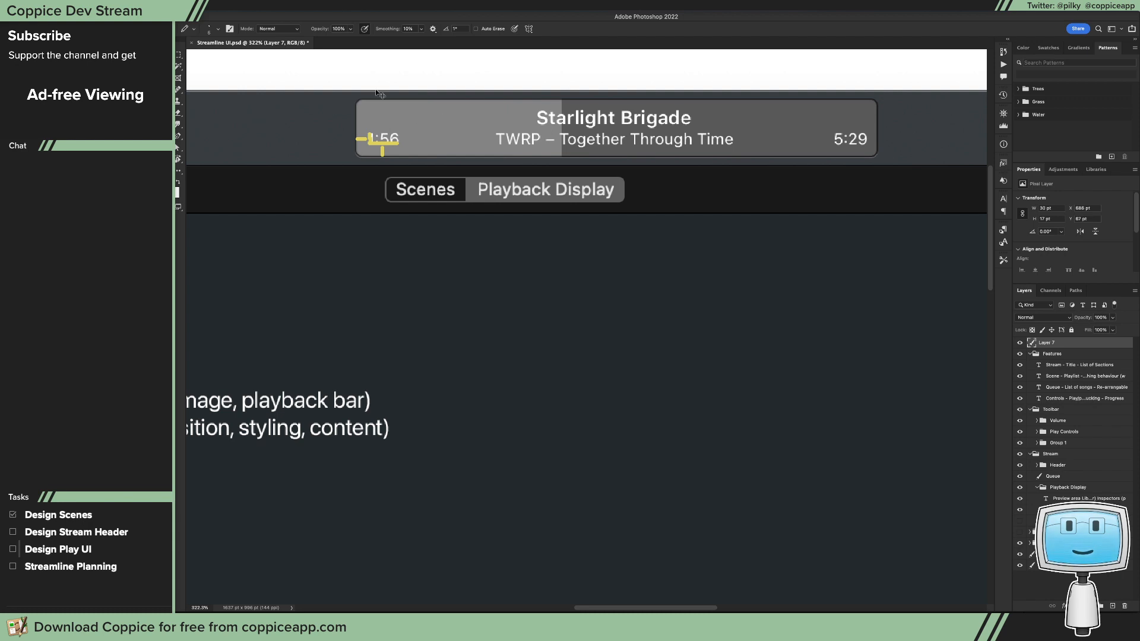
pyautogui.hotkey('ctrl', 'z')
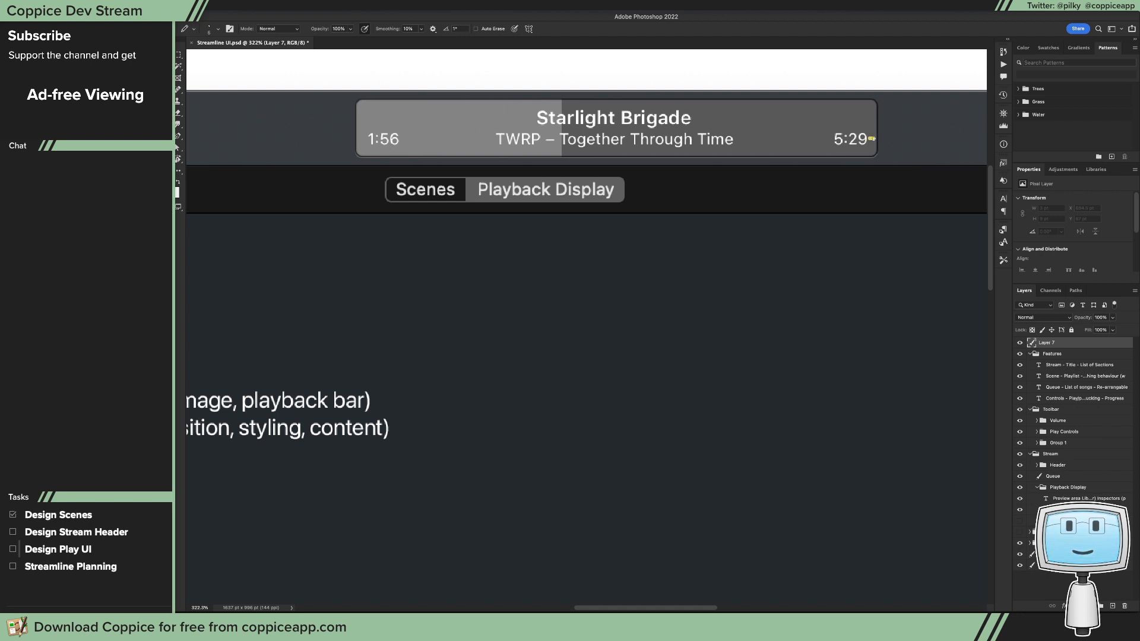
# Step: Mark the 5:29 label's offsets and the now-playing display's vertical centre with yellow pencil lines, undoing a trace along the display's edges
pyautogui.moveTo(869, 138); pyautogui.dragTo(873, 138)
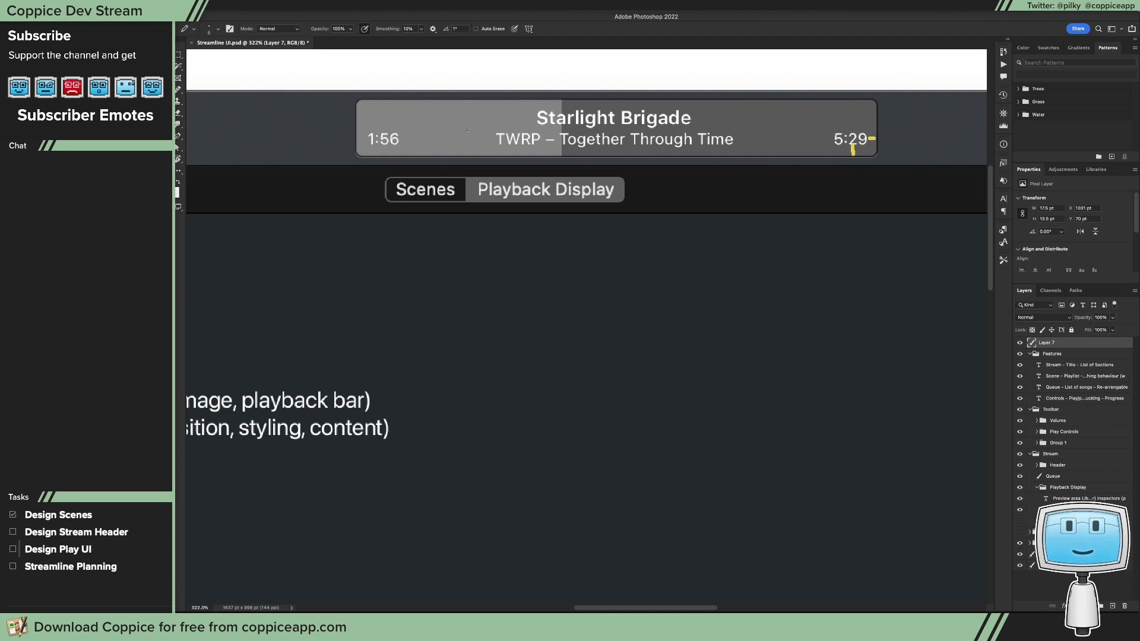
pyautogui.moveTo(605, 101); pyautogui.dragTo(606, 156)
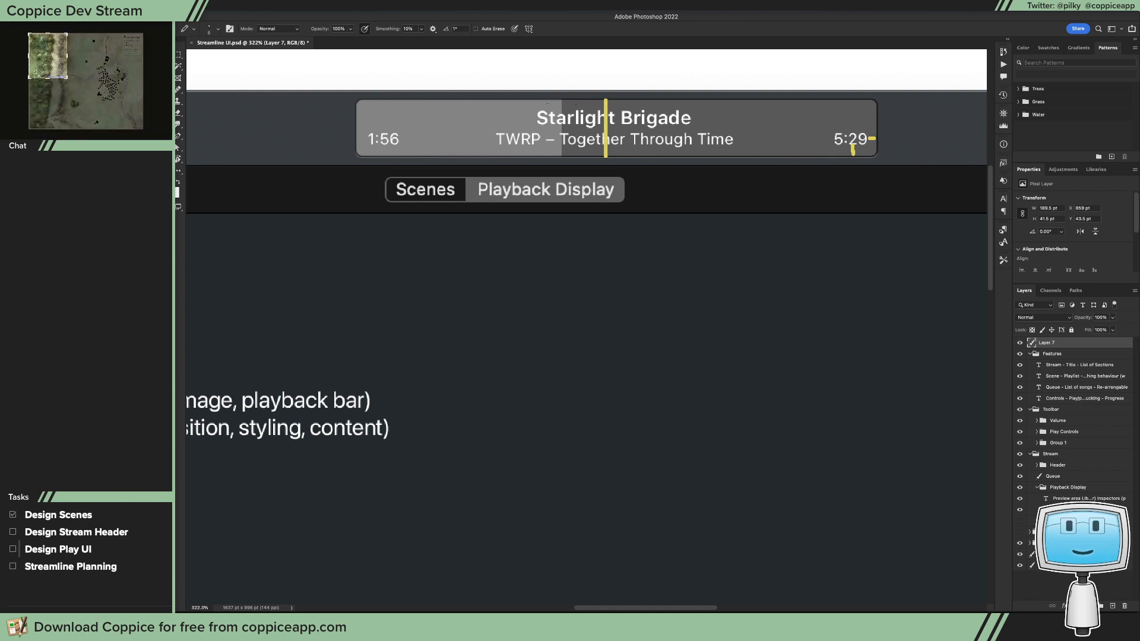
pyautogui.moveTo(356, 101)
pyautogui.mouseDown()
pyautogui.moveTo(355, 156)
pyautogui.moveTo(884, 156)
pyautogui.mouseUp()
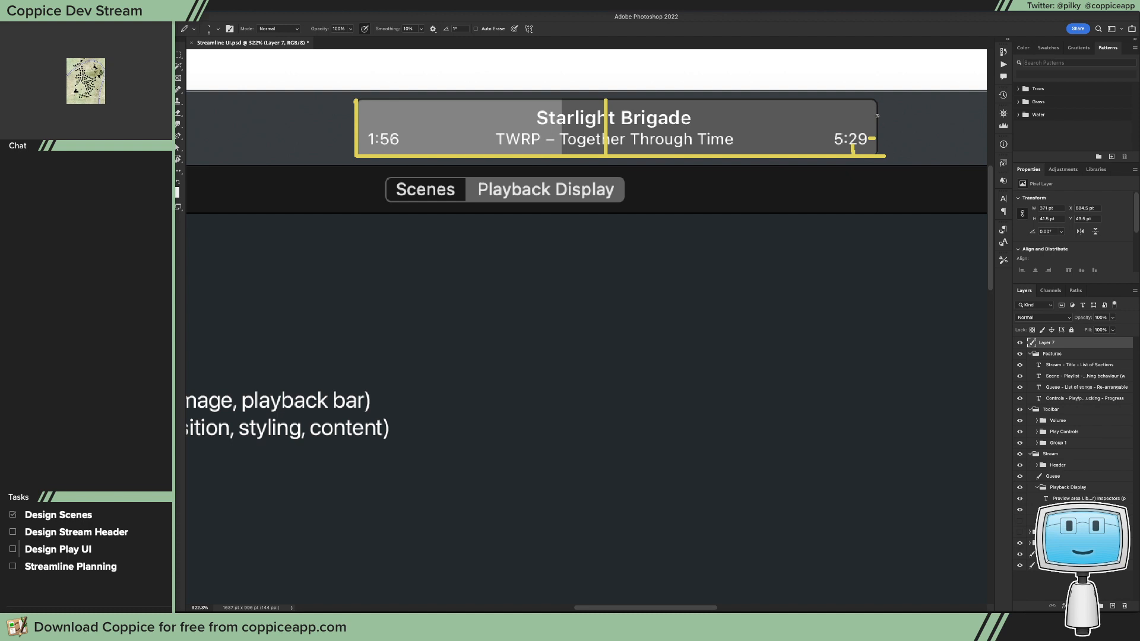
pyautogui.hotkey('ctrl', 'z')
pyautogui.hotkey('ctrl', 'z')
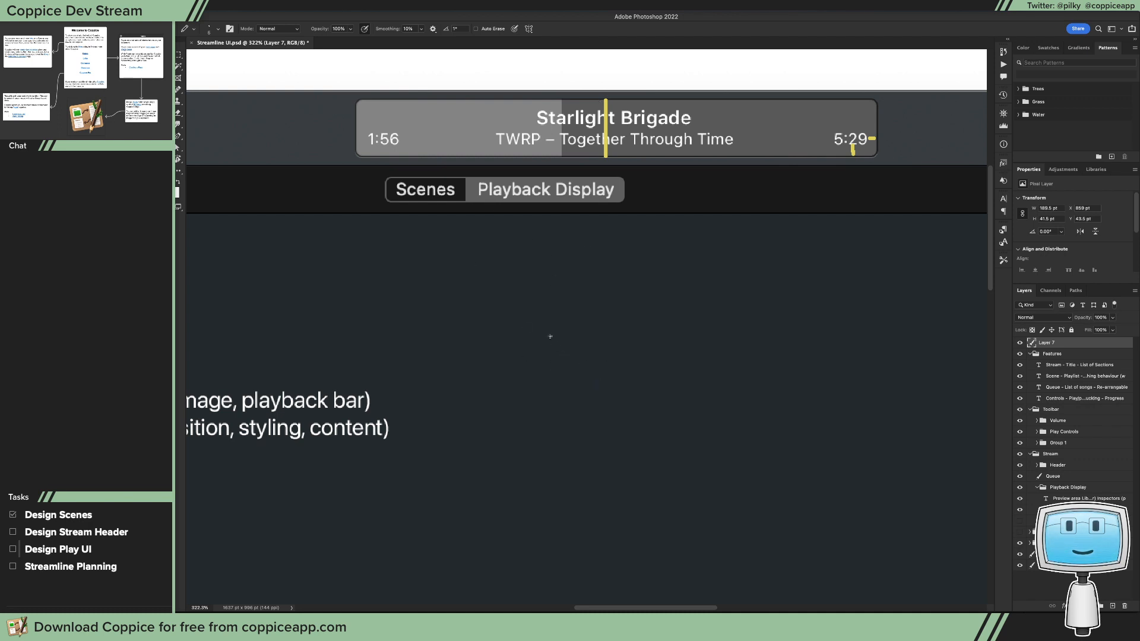
# Step: Start a text layer in the empty area beside the Preview area notes and set its text color to white (ffffff)
pyautogui.moveTo(590, 355); pyautogui.dragTo(562, 333)
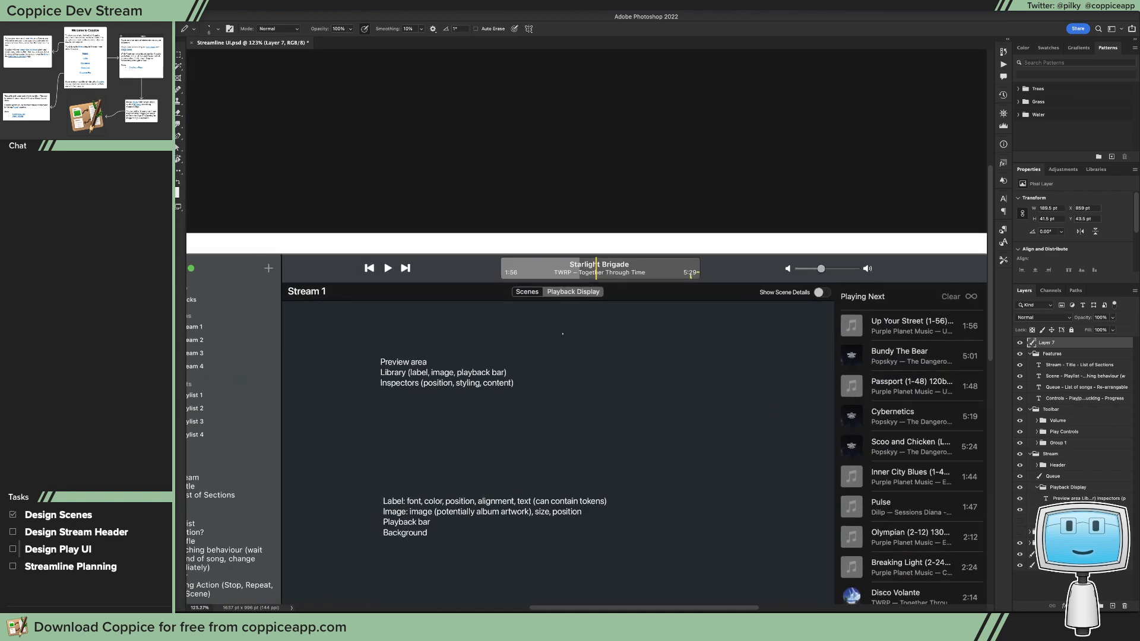
pyautogui.press('t')
pyautogui.click(605, 353)
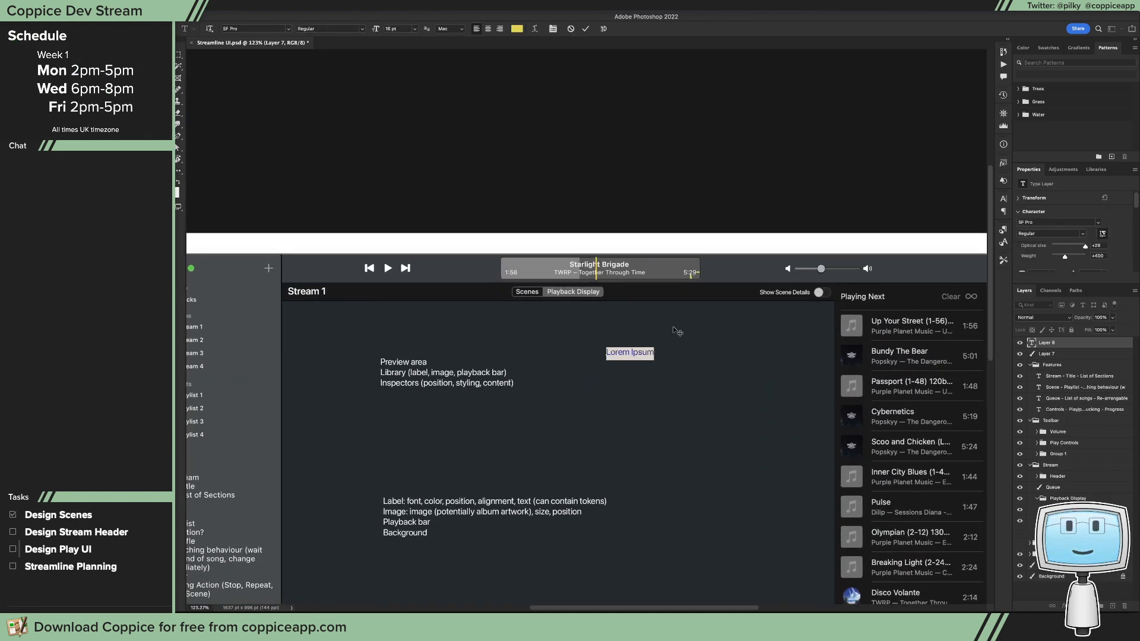
pyautogui.click(525, 29)
pyautogui.write('ffffff')
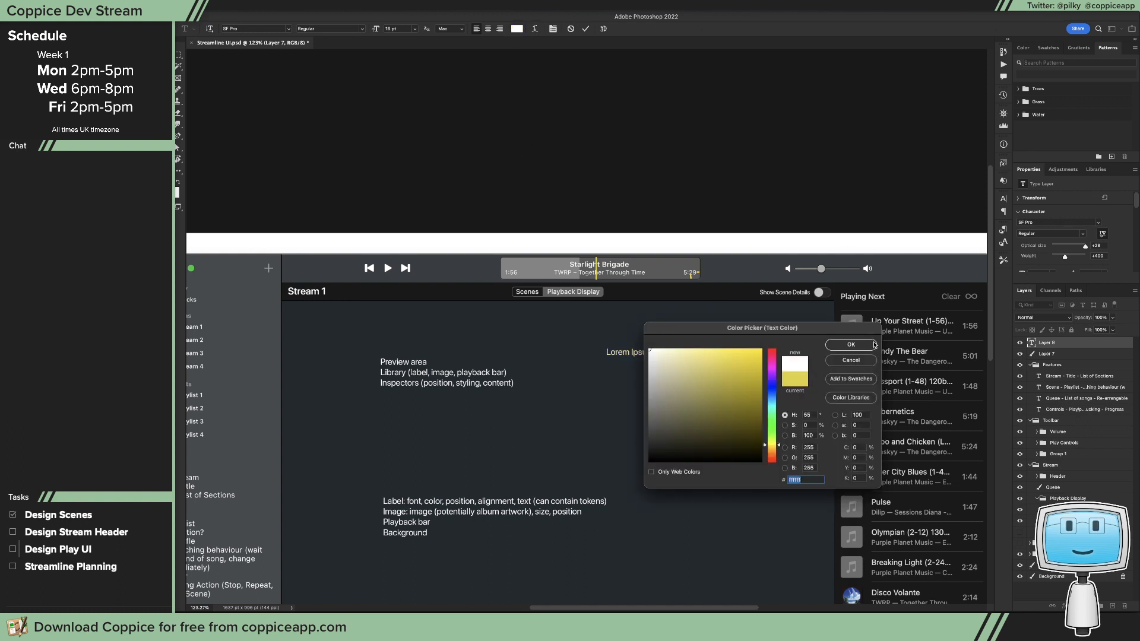
pyautogui.click(851, 345)
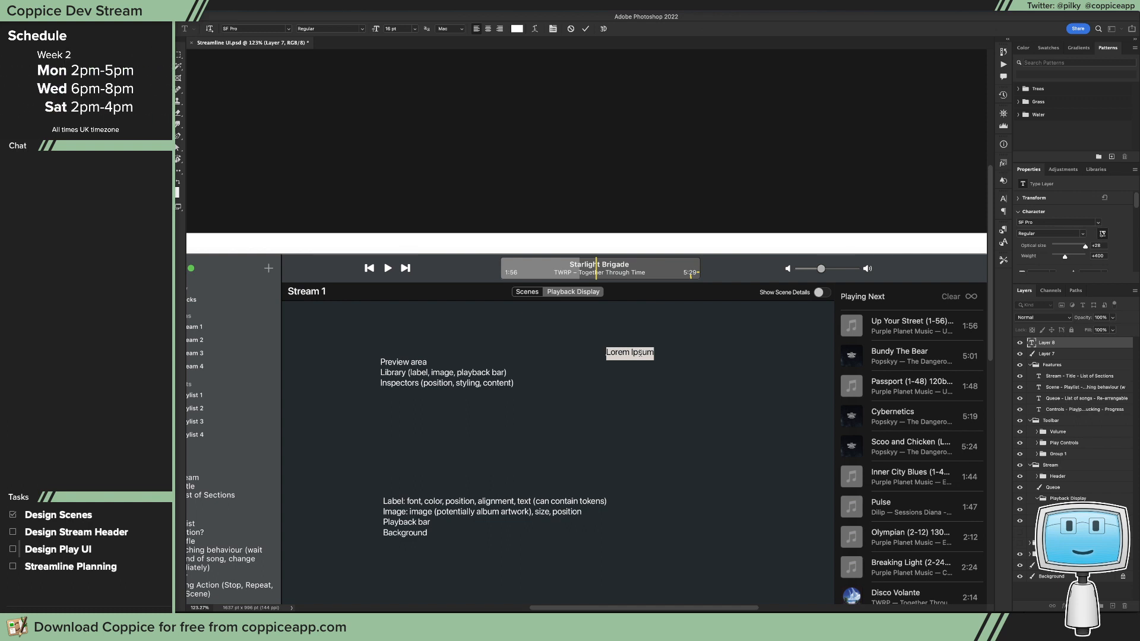
# Step: Enter the horizontal alignment note "H: Left, Right, Centre", removing the trial addition "(Left & Right)"
pyautogui.write('H: L')
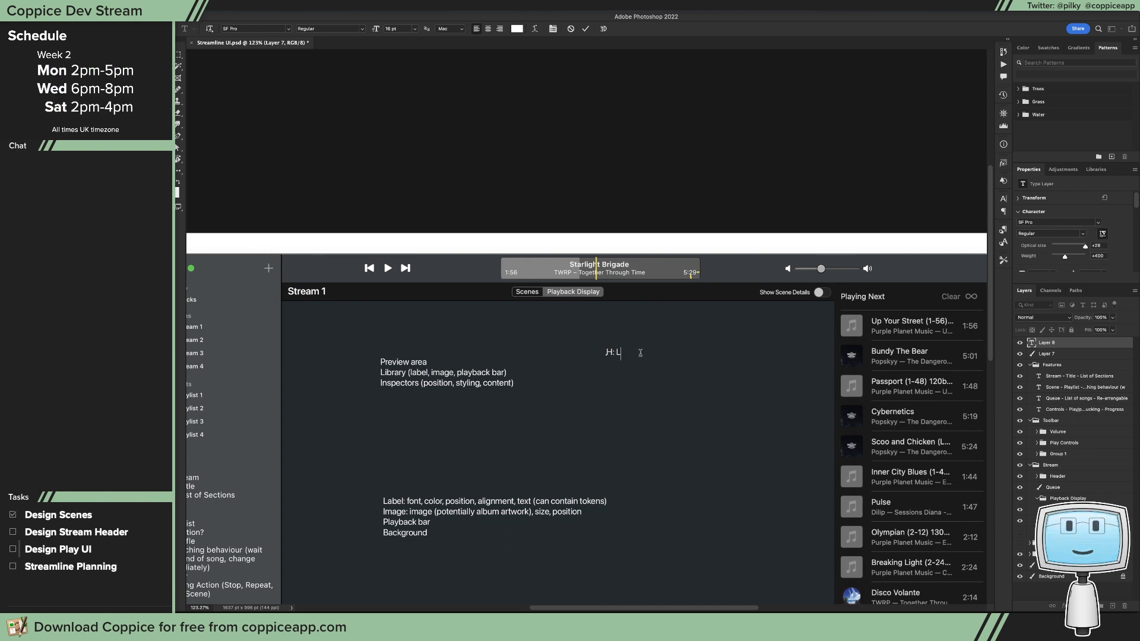
pyautogui.write('eft, Right')
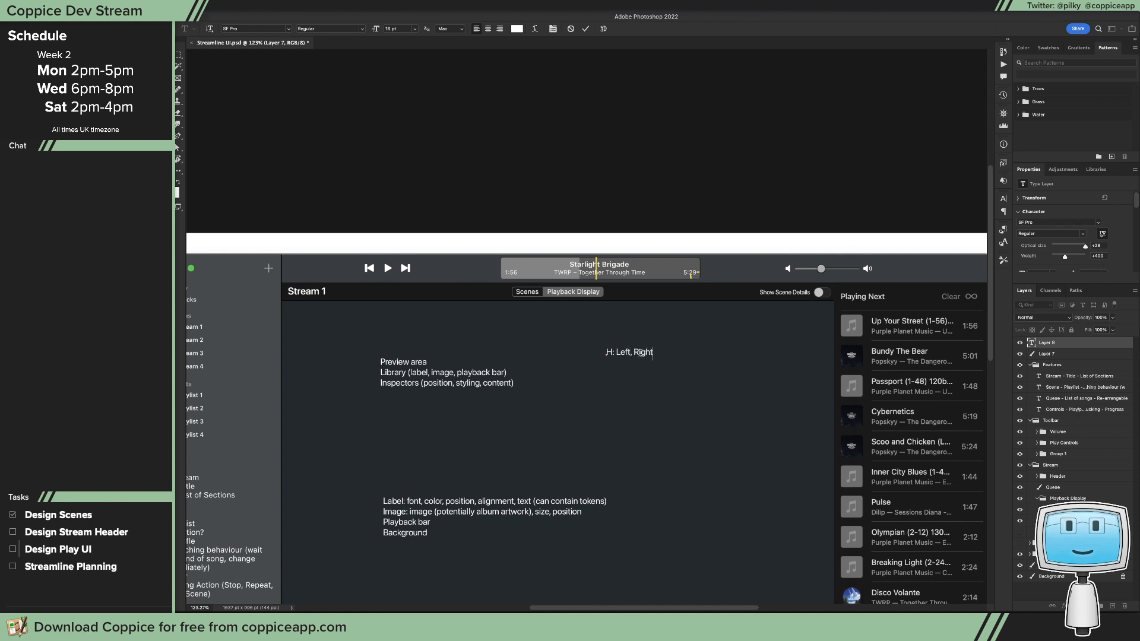
pyautogui.write(', Centre (Left')
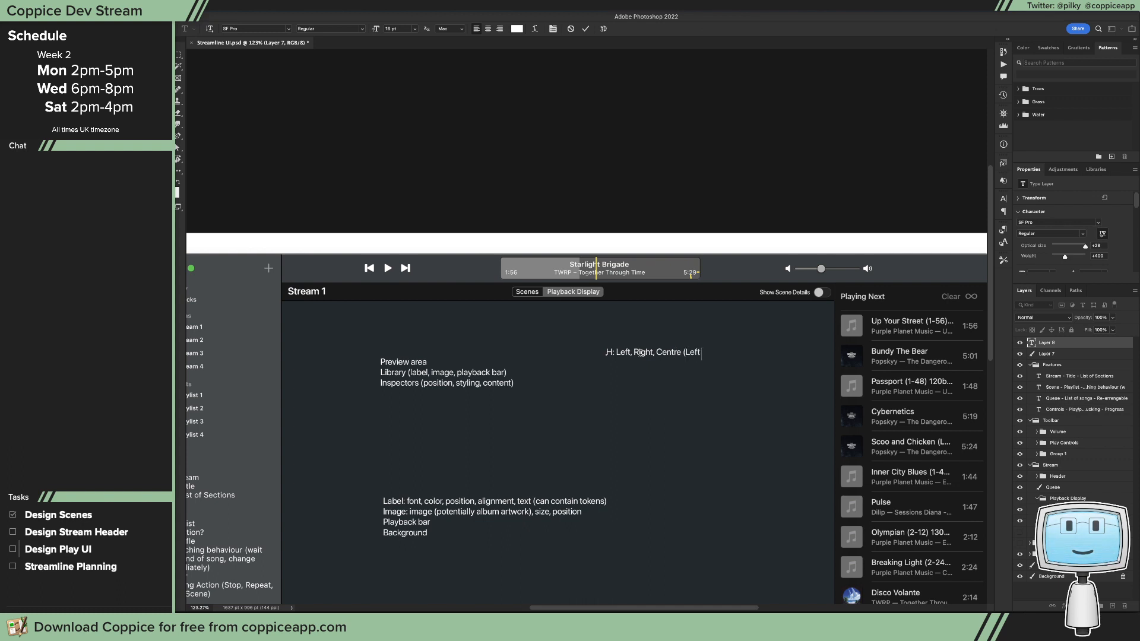
pyautogui.write(' & Right)')
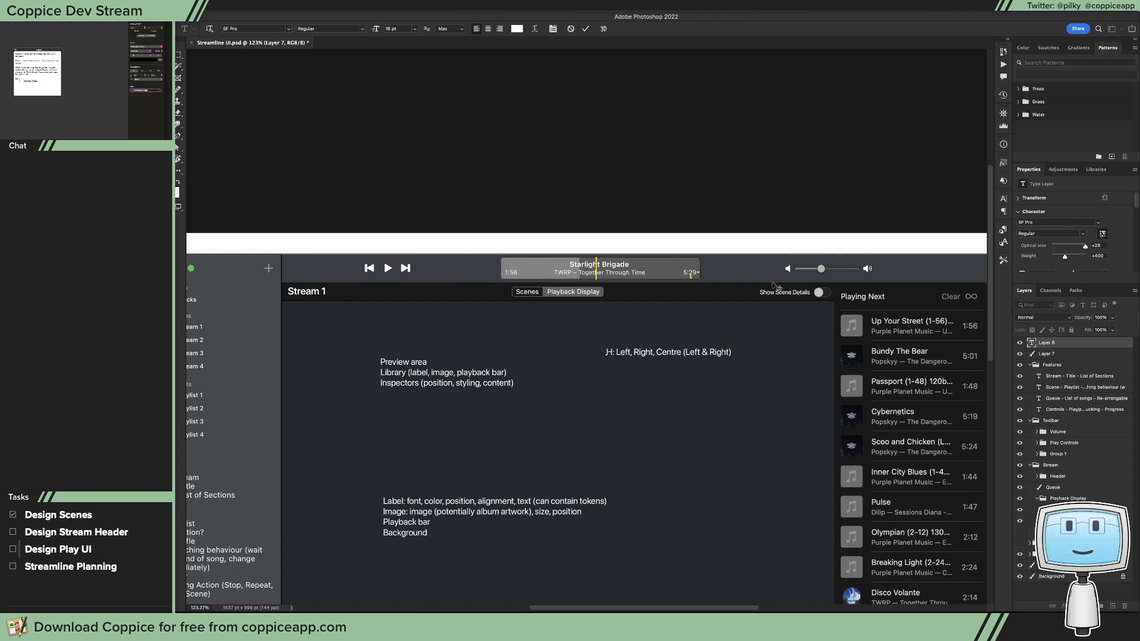
pyautogui.press('BackSpace')
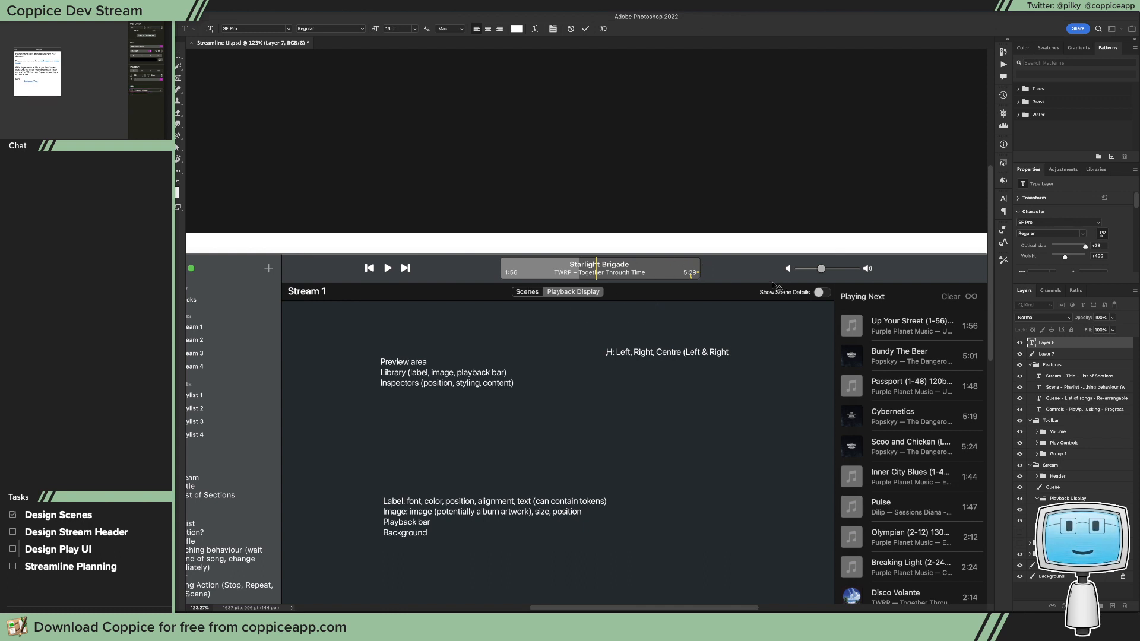
pyautogui.press('BackSpace')
pyautogui.press('BackSpace')
pyautogui.press('BackSpace')
pyautogui.press('BackSpace')
pyautogui.press('BackSpace')
pyautogui.press('BackSpace')
pyautogui.press('BackSpace')
pyautogui.press('BackSpace')
pyautogui.press('BackSpace')
pyautogui.press('BackSpace')
pyautogui.press('BackSpace')
pyautogui.press('BackSpace')
pyautogui.press('BackSpace')
pyautogui.press('BackSpace')
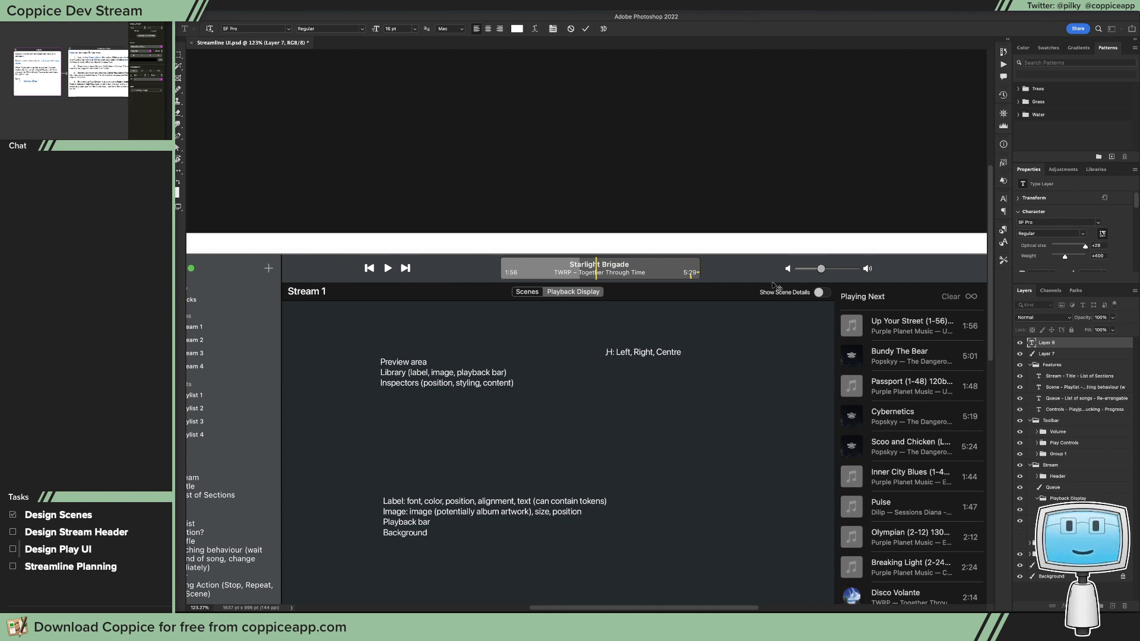
# Step: Add the lines "V: Top, Middle, Bottom", "Width:" and "Height" below the horizontal alignment note and commit the text
pyautogui.press('Return')
pyautogui.write('V: Top, Mid')
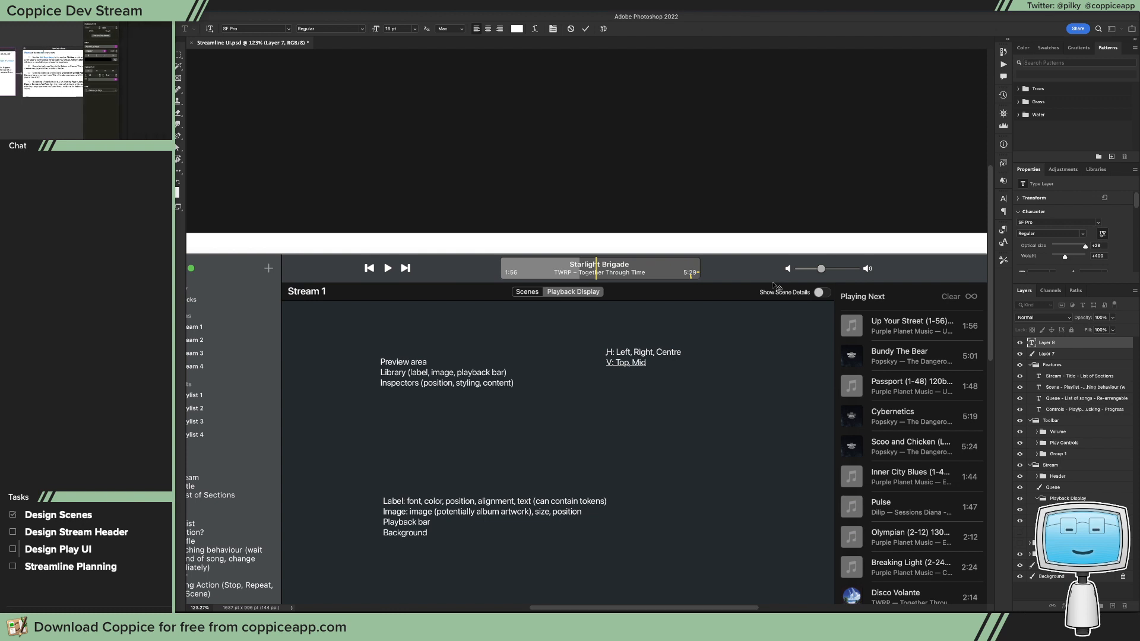
pyautogui.write('dle, Bottom')
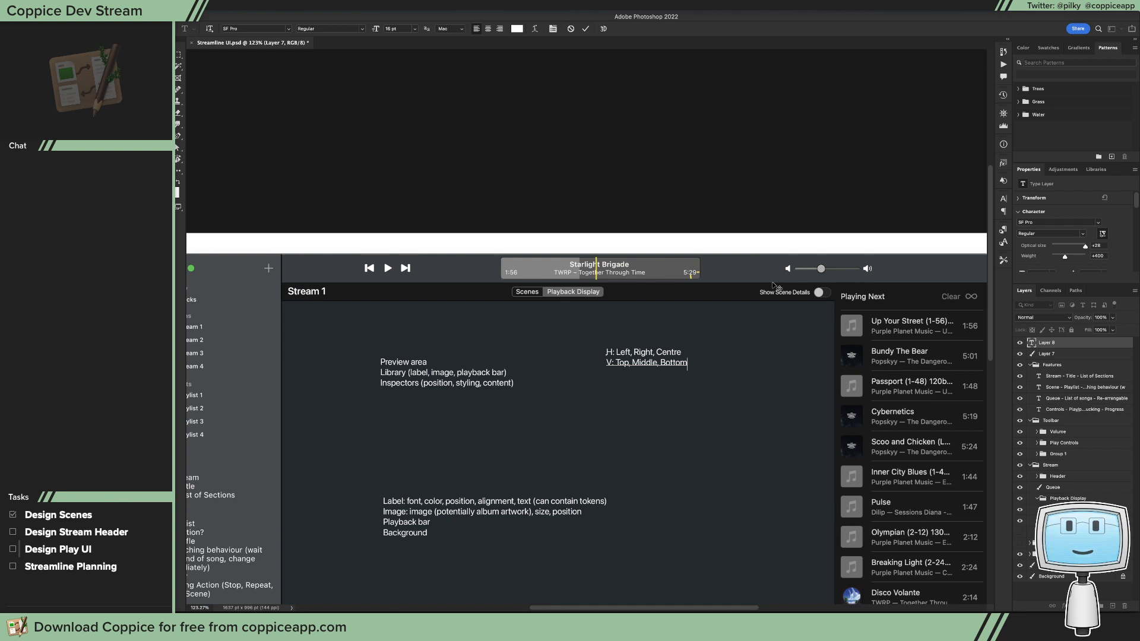
pyautogui.press('Return')
pyautogui.write('Width')
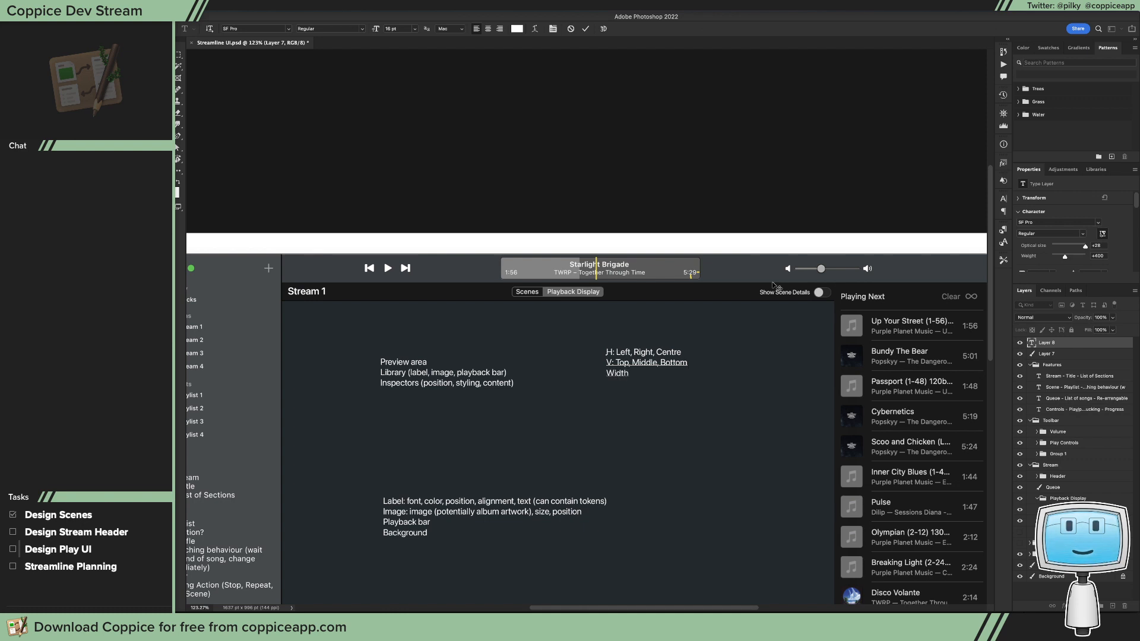
pyautogui.write(':')
pyautogui.press('Return')
pyautogui.write('Height')
pyautogui.press('super+Return')
# Step: Move the alignment and size note down and to the right, beside the Label and Image property notes
pyautogui.press('v')
pyautogui.scroll(-10, 647, 380)
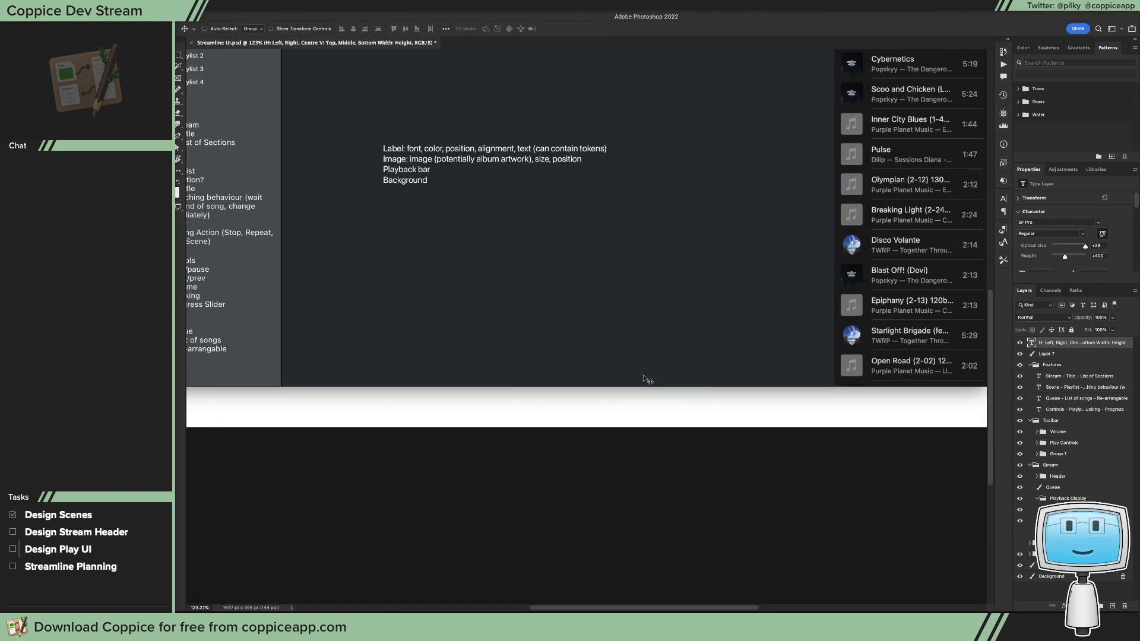
pyautogui.scroll(7, 647, 380)
pyautogui.moveTo(633, 291); pyautogui.dragTo(676, 395)
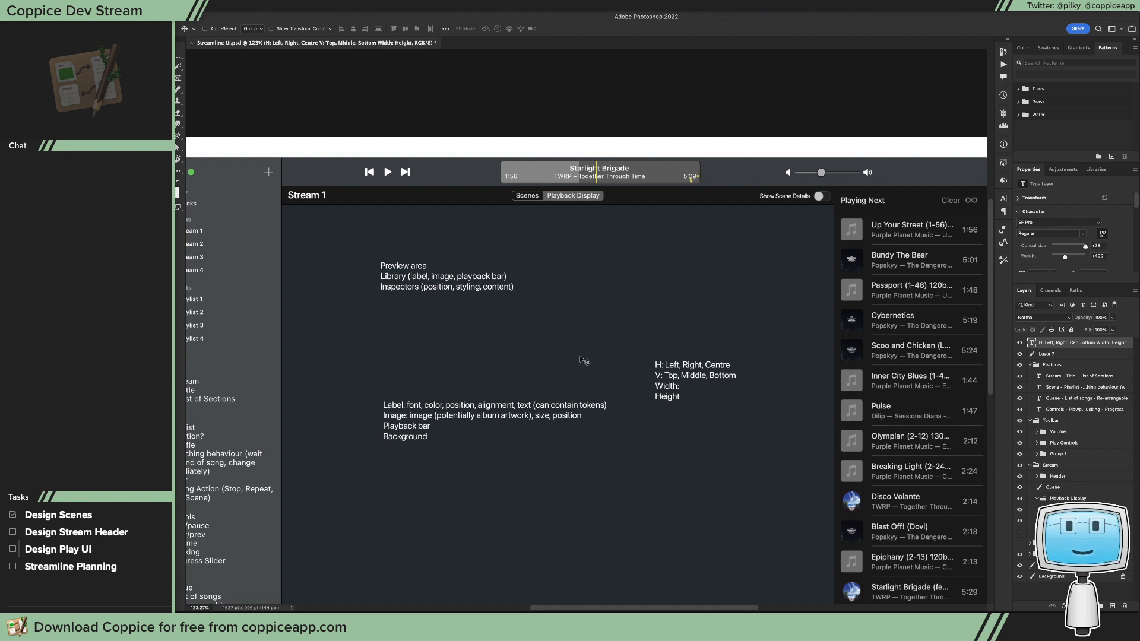
# Step: Delete the pencil-mark layer, Layer 7, and move the alignment note's text layer into the Playback Display group, keeping it visible
pyautogui.scroll(-2, 581, 362)
pyautogui.scroll(-3, 580, 358)
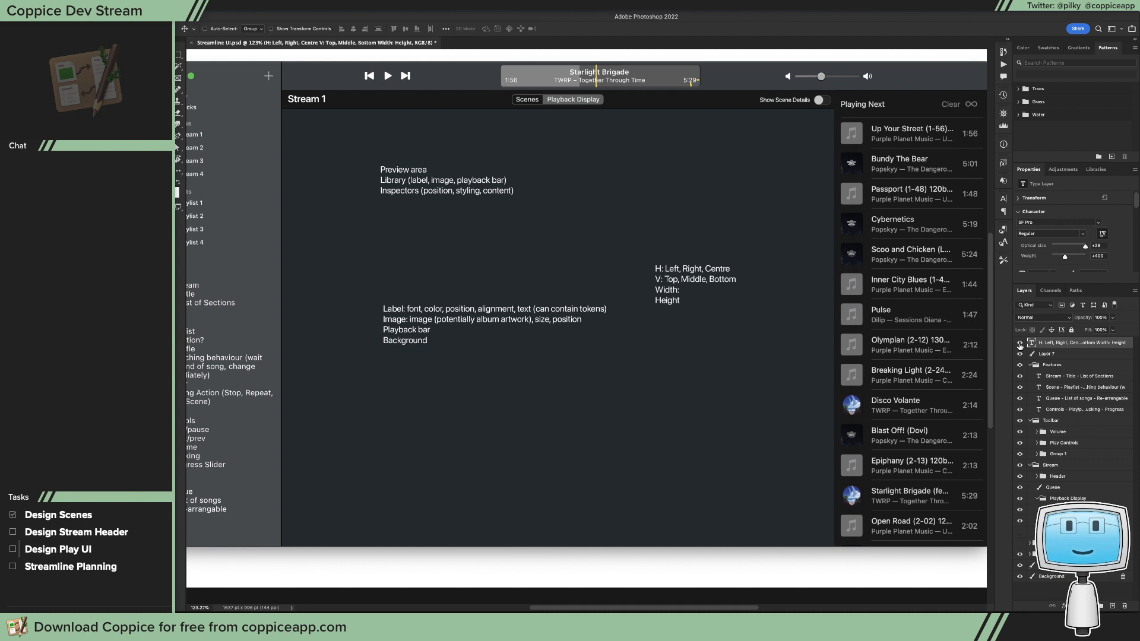
pyautogui.click(1019, 343)
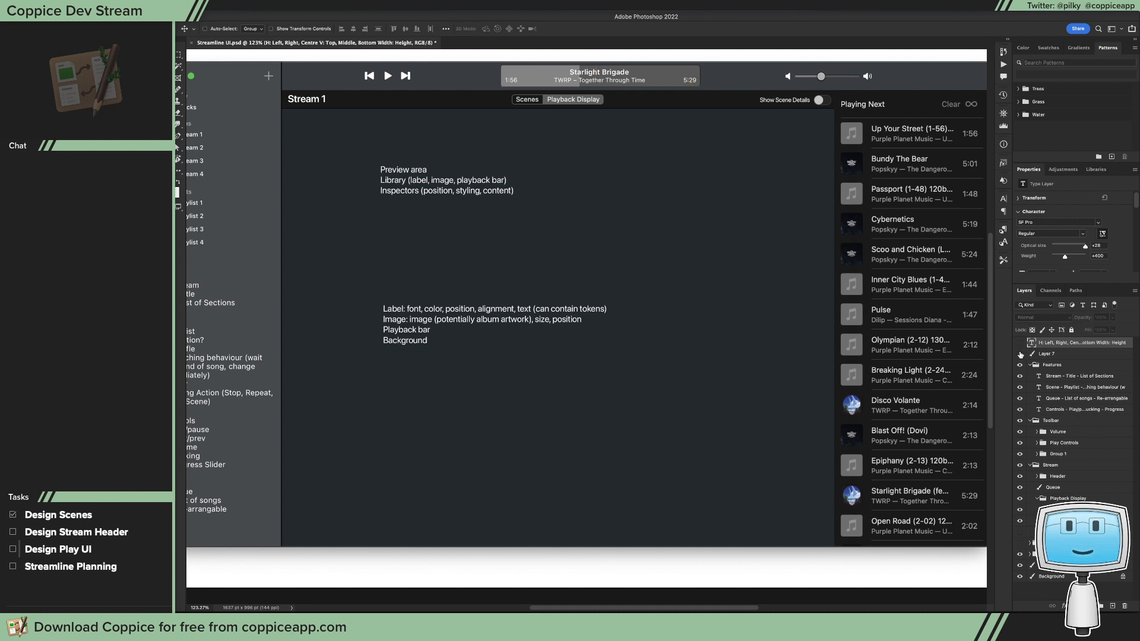
pyautogui.click(1030, 354)
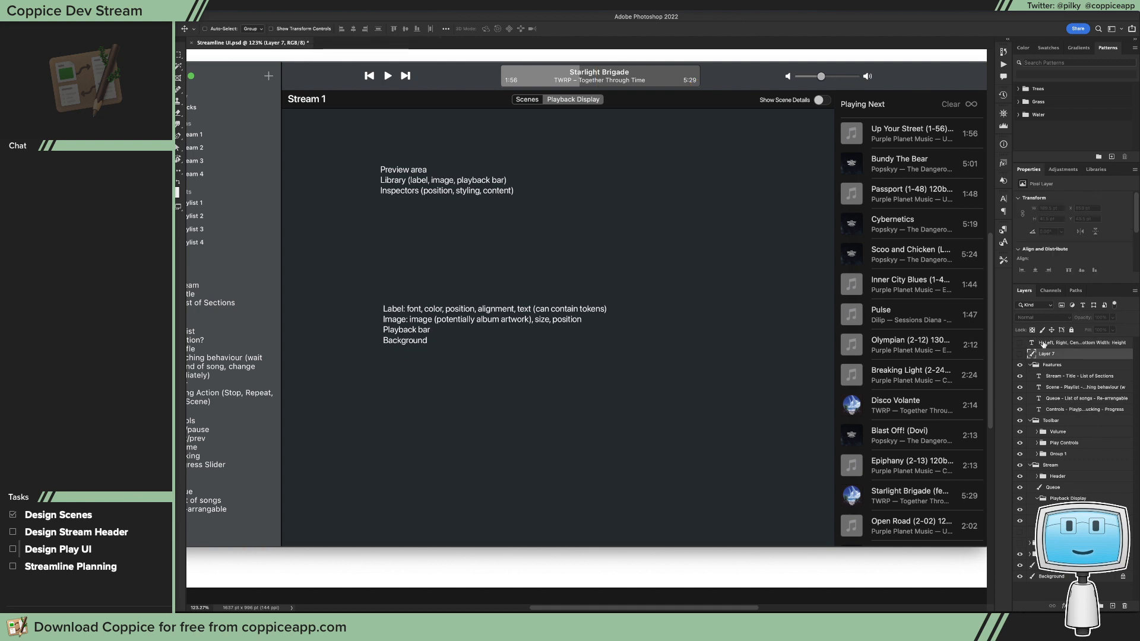
pyautogui.moveTo(1043, 347); pyautogui.dragTo(1067, 498)
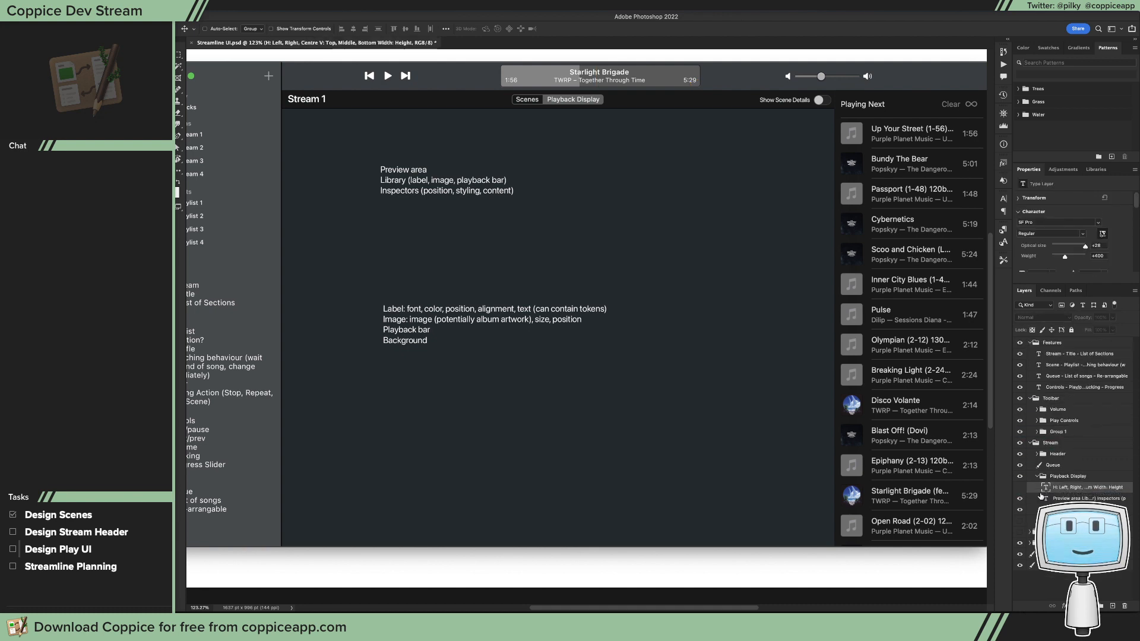
pyautogui.click(1020, 487)
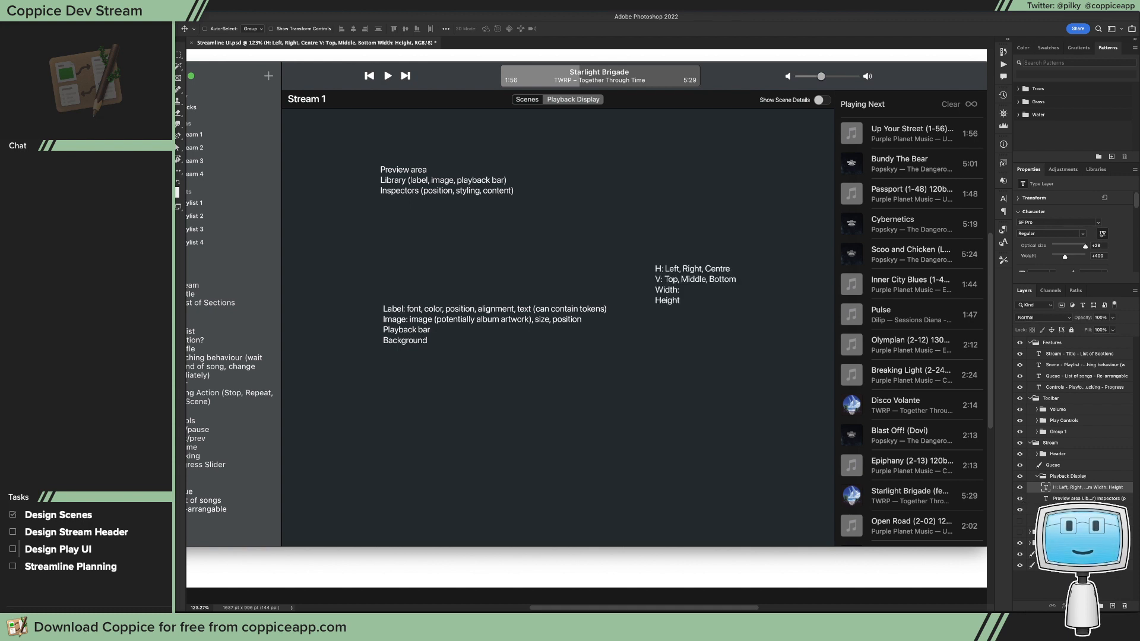
# Step: Group the three note text layers in Playback Display, name the group Notes, and hide it
pyautogui.keyDown('shift'); pyautogui.click(1066, 498); pyautogui.keyUp('shift')
pyautogui.click(1065, 508)
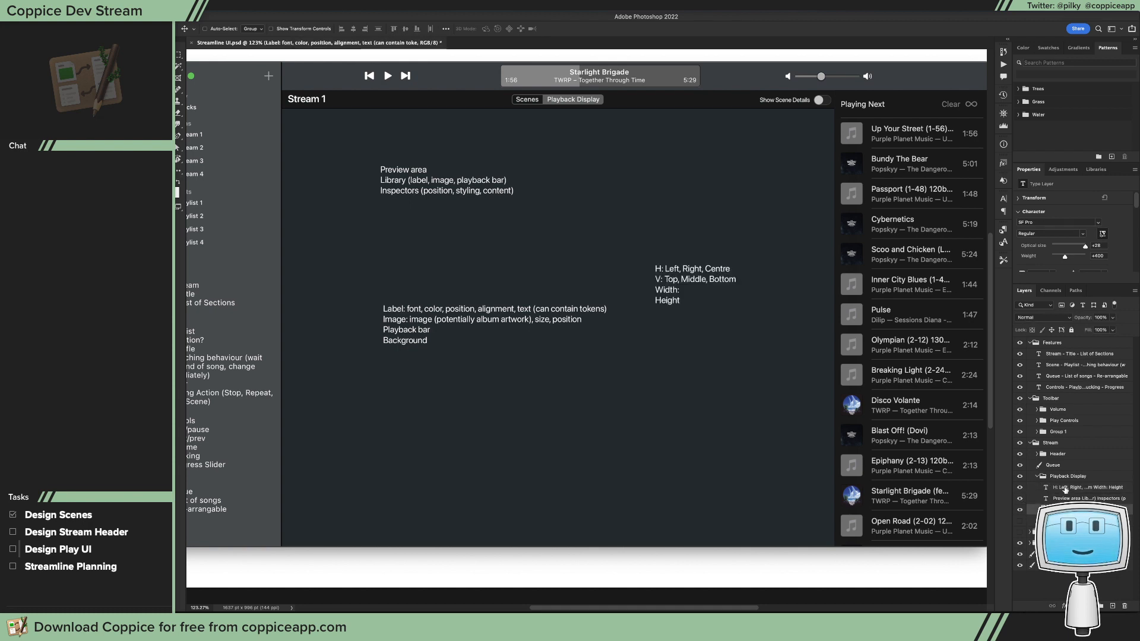
pyautogui.press('super+g')
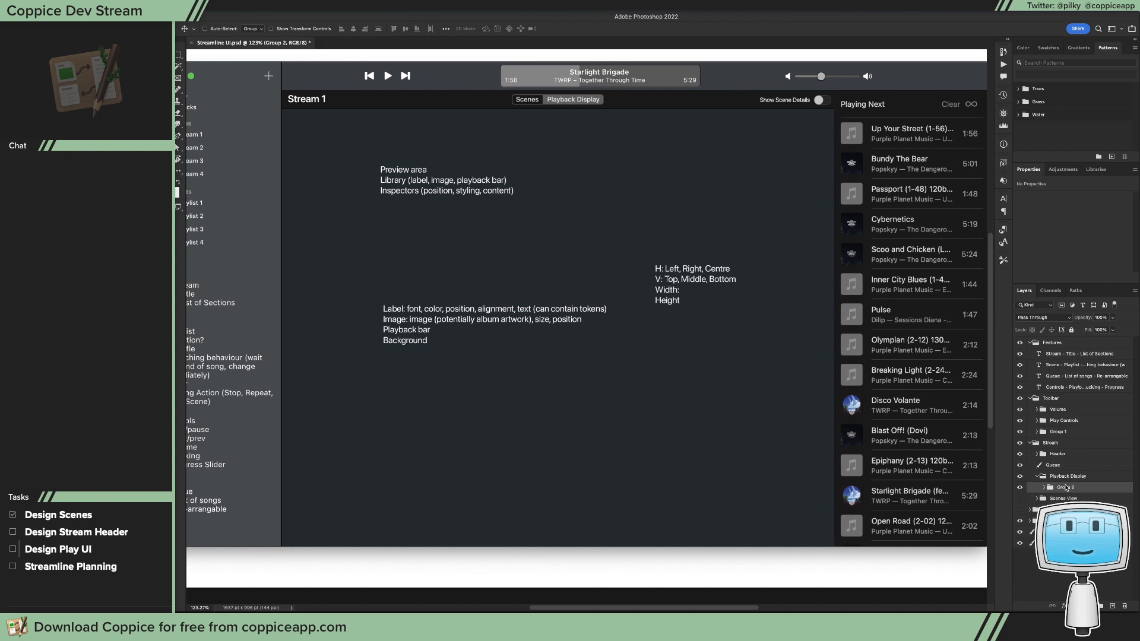
pyautogui.doubleClick(1066, 487)
pyautogui.write('Notes')
pyautogui.press('Return')
pyautogui.click(1020, 487)
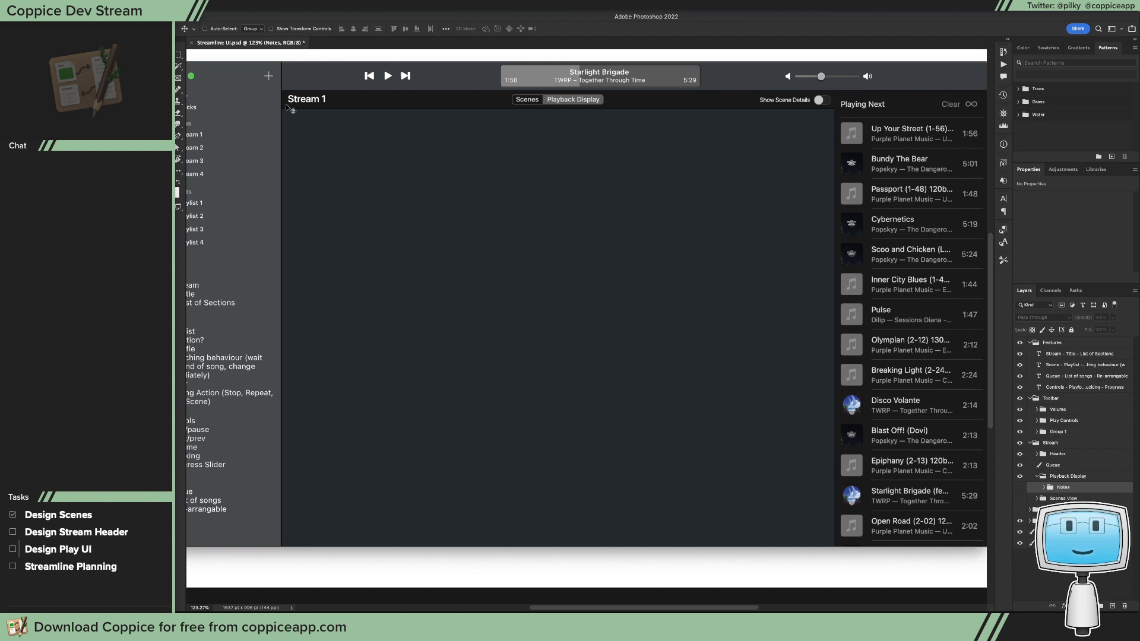
# Step: Add a new empty layer above the Notes group in the Playback Display group
pyautogui.press('m')
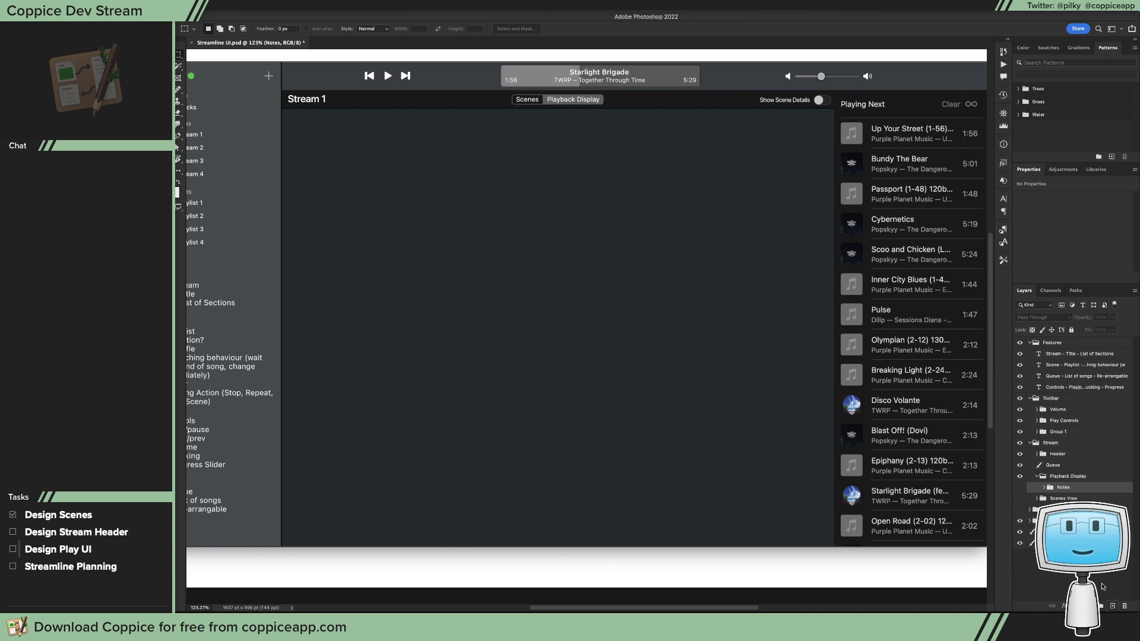
pyautogui.click(1113, 605)
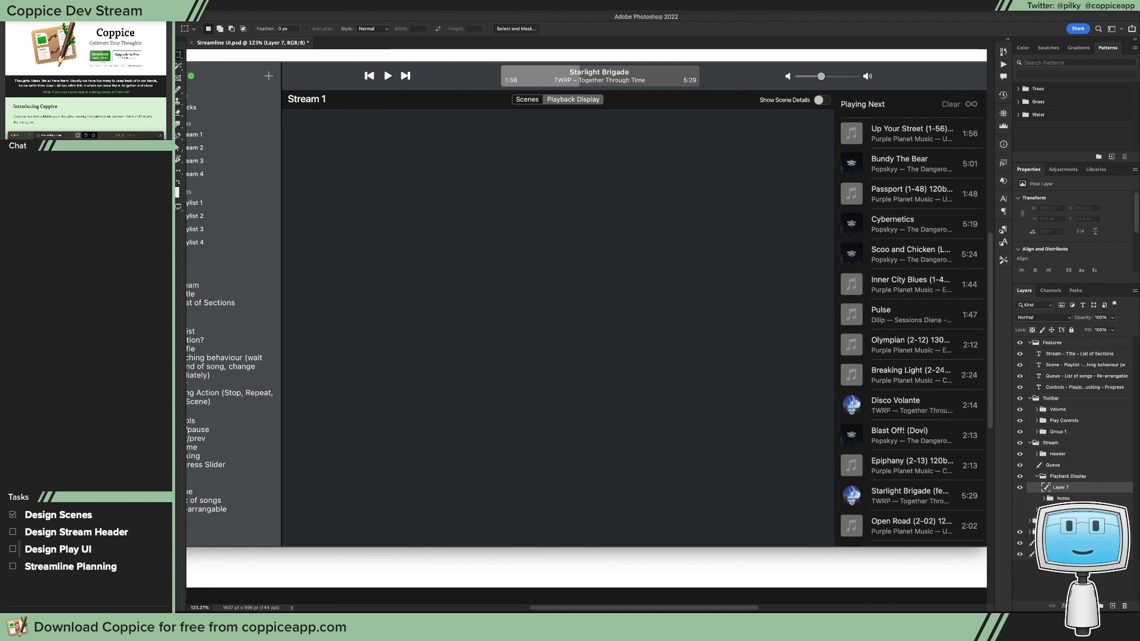
pyautogui.press('u')
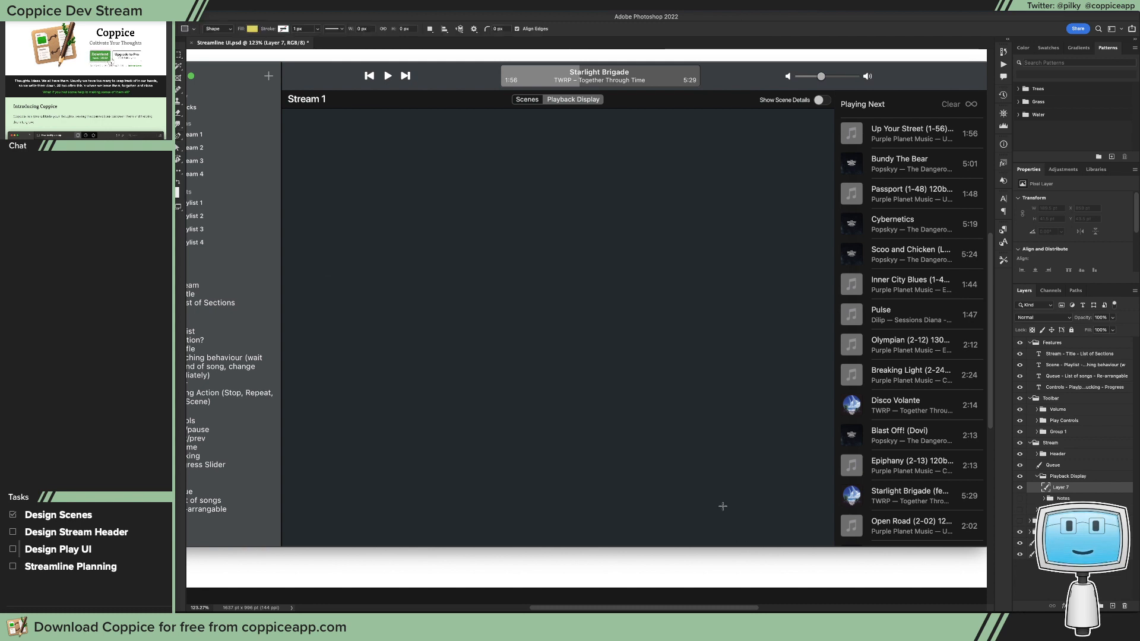
pyautogui.click(793, 534)
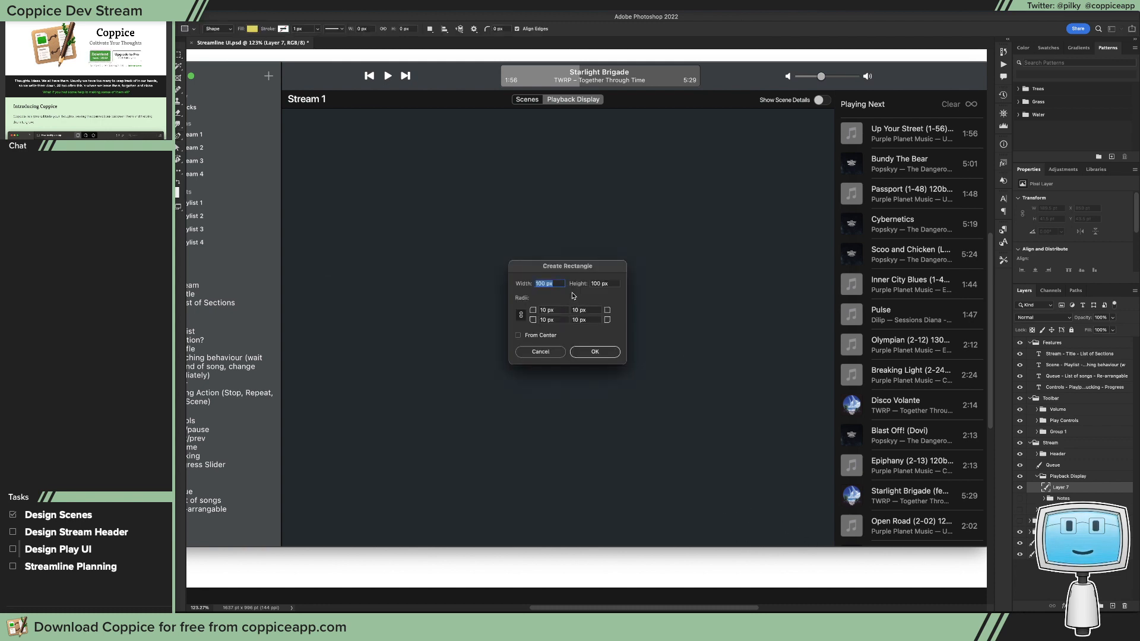
pyautogui.doubleClick(599, 283)
pyautogui.write('120')
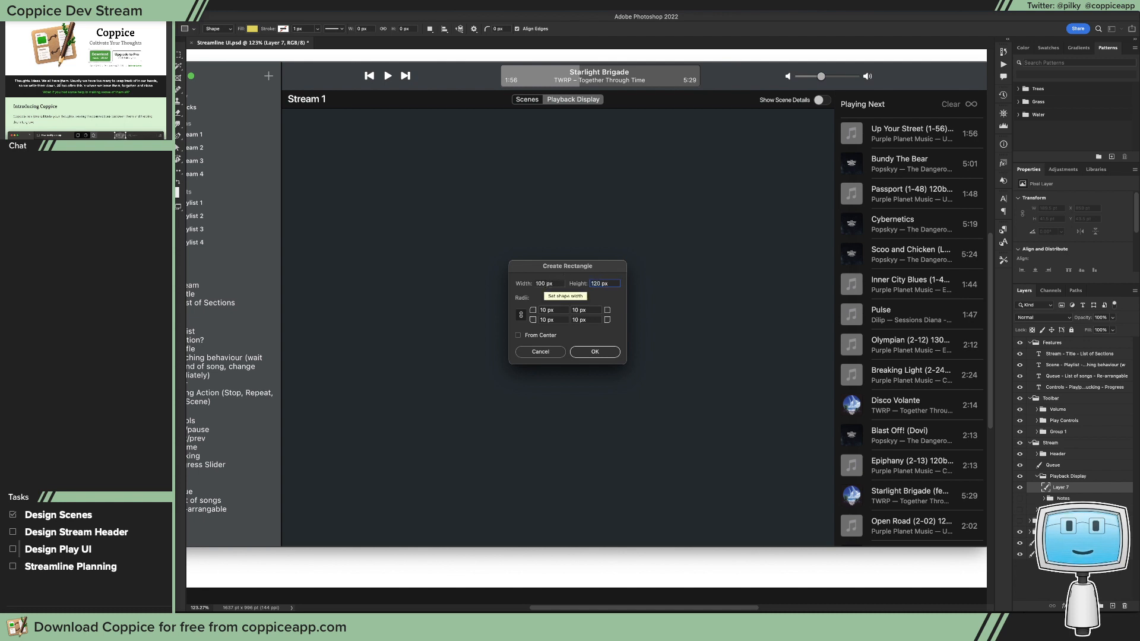
pyautogui.click(594, 351)
pyautogui.press('v')
pyautogui.moveTo(802, 552); pyautogui.dragTo(808, 534)
pyautogui.press('t')
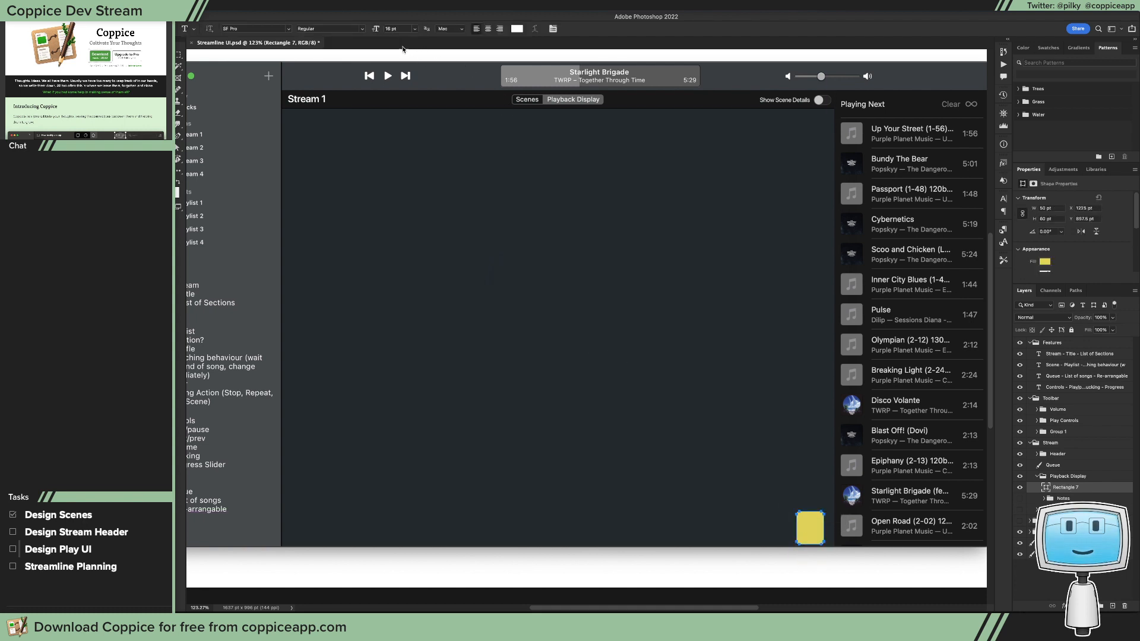
pyautogui.press('a')
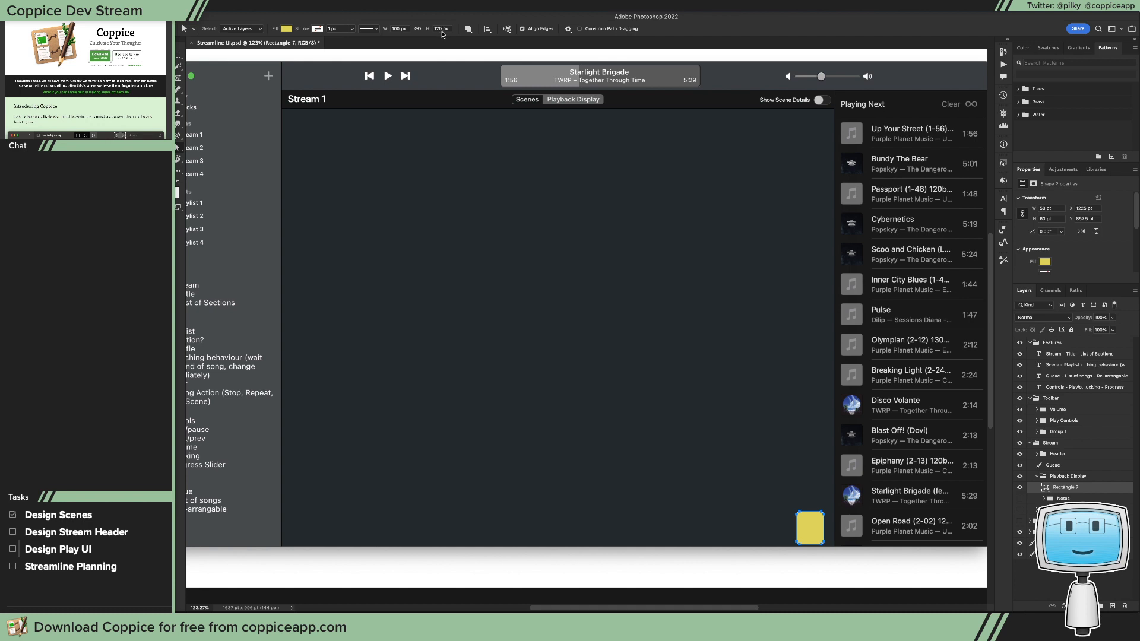
pyautogui.hotkey('ctrl', 'z')
pyautogui.hotkey('ctrl', 'z')
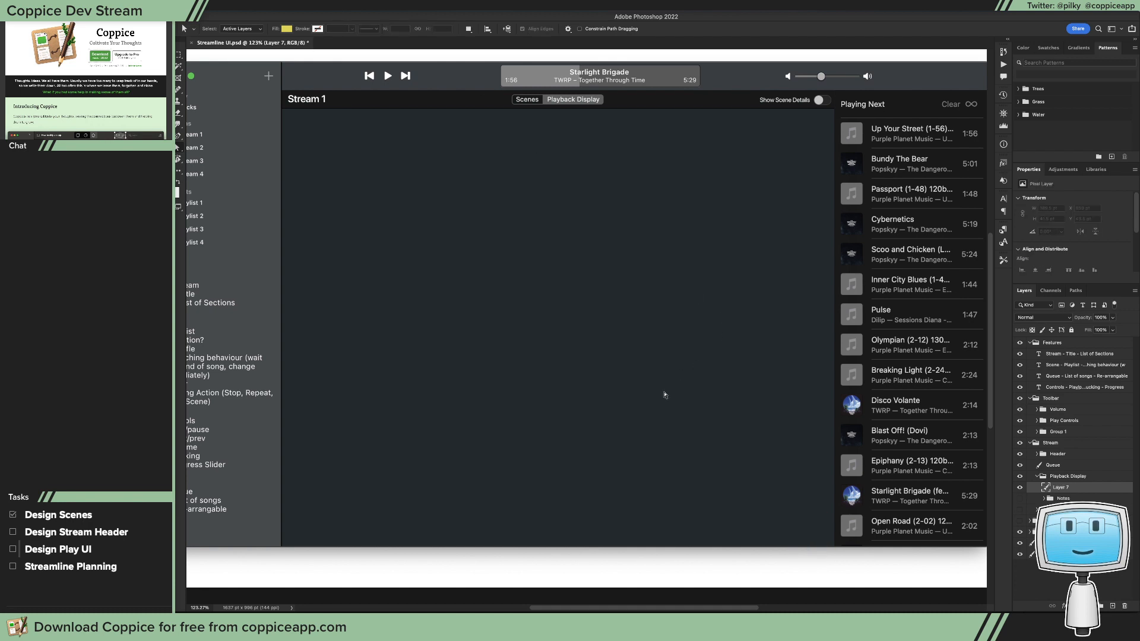
# Step: Create a 900 × 120 px rectangle shape with 0 px corner radii in the Playback Display group
pyautogui.press('t')
pyautogui.press('r')
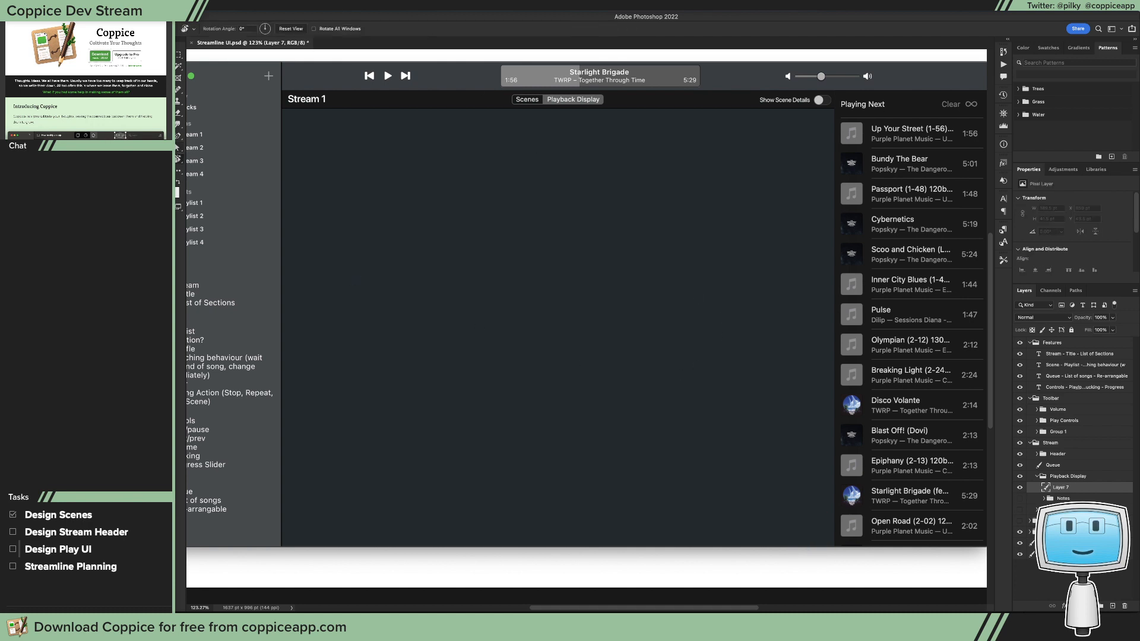
pyautogui.press('s')
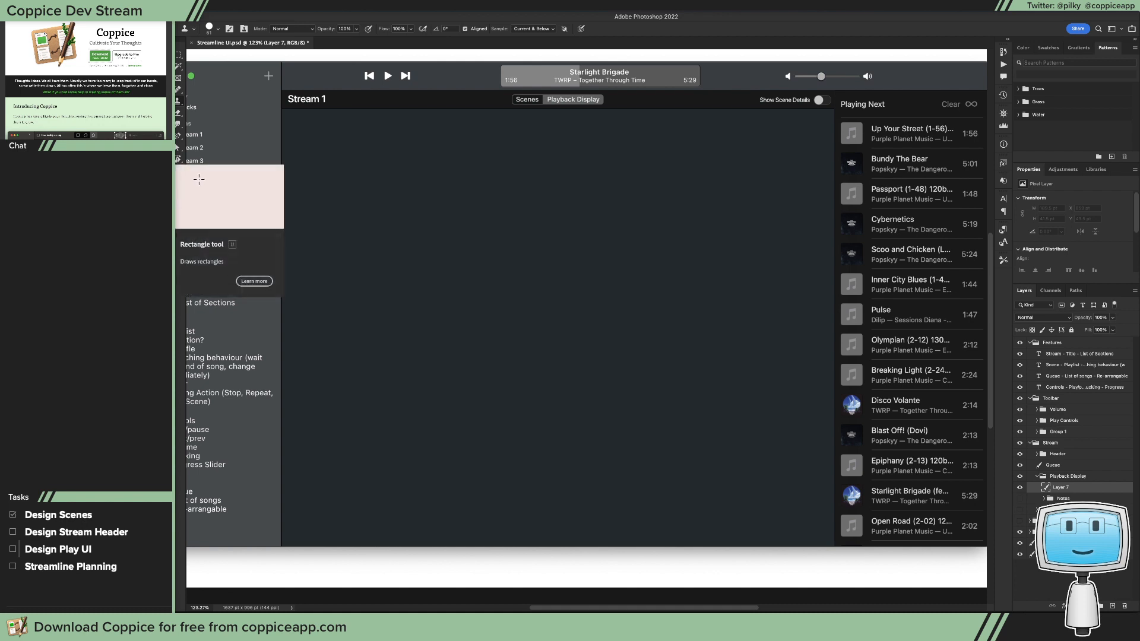
pyautogui.press('u')
pyautogui.click(598, 337)
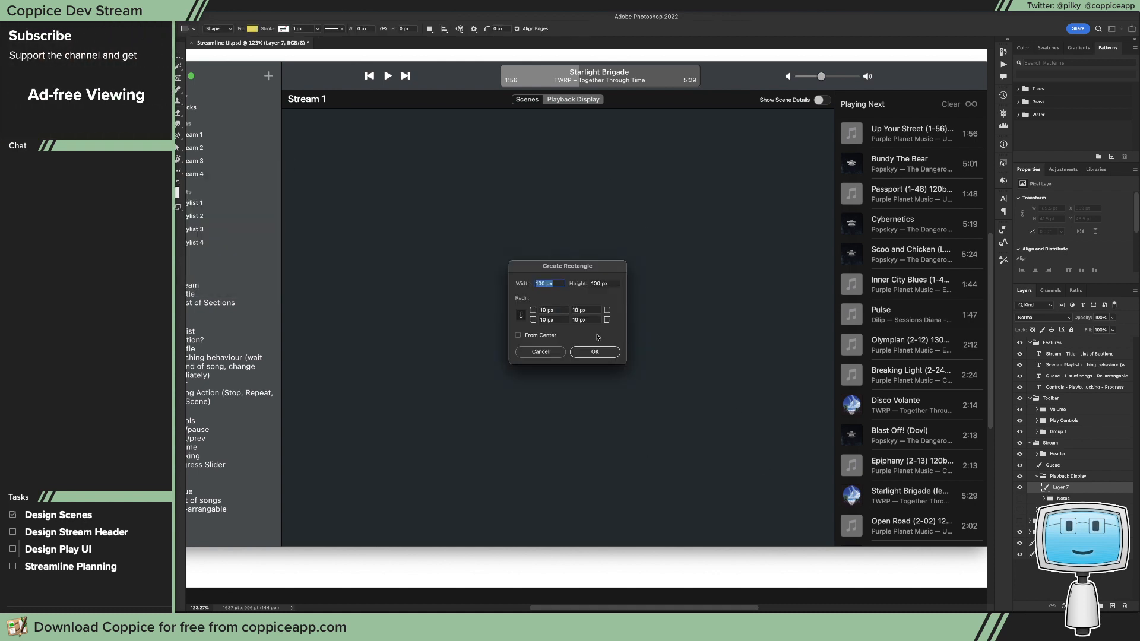
pyautogui.doubleClick(546, 309)
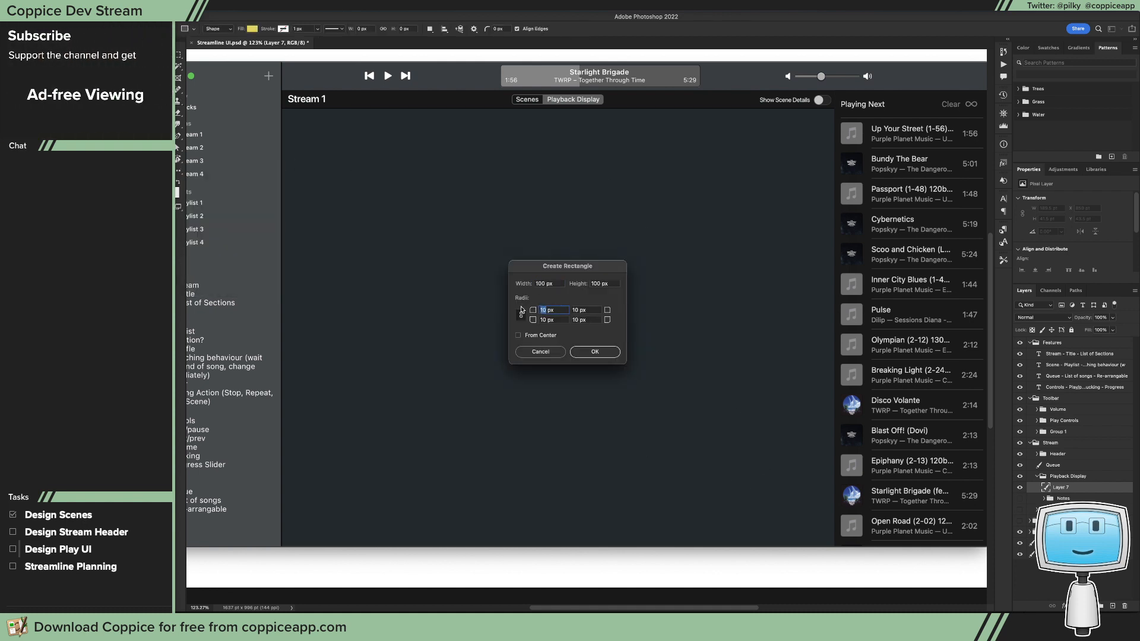
pyautogui.write('0')
pyautogui.doubleClick(597, 283)
pyautogui.write('120')
pyautogui.click(539, 283)
pyautogui.doubleClick(539, 283)
pyautogui.write('900')
pyautogui.press('Return')
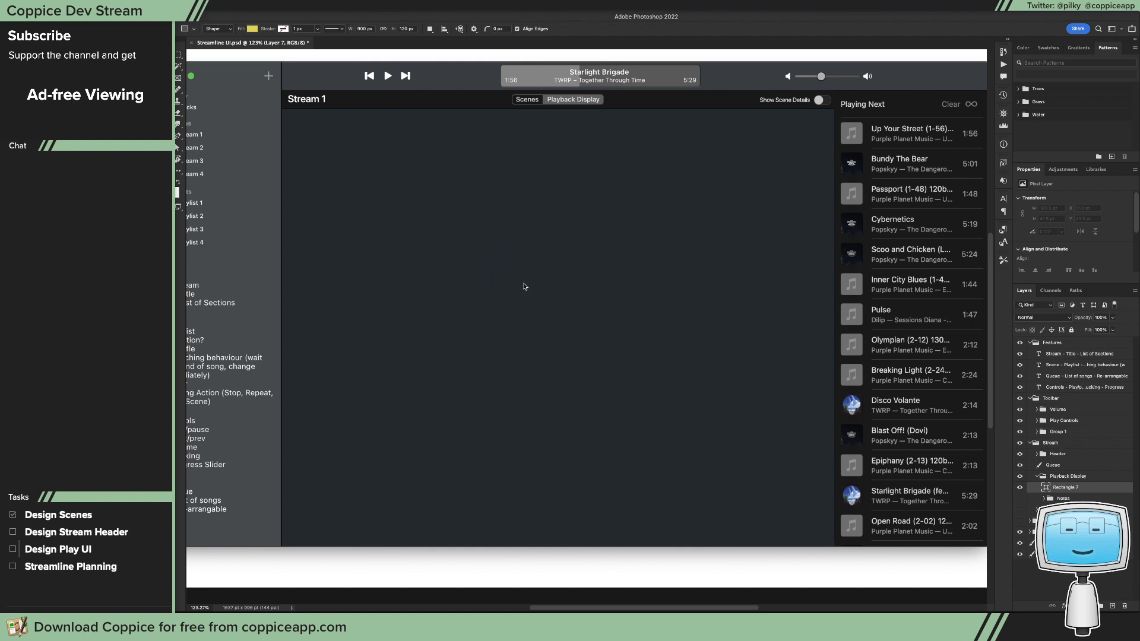
# Step: Align the rectangle with the bottom-left corner of the stream area and widen it to the queue's edge, about 2013 px
pyautogui.press('v')
pyautogui.moveTo(724, 466); pyautogui.dragTo(355, 532)
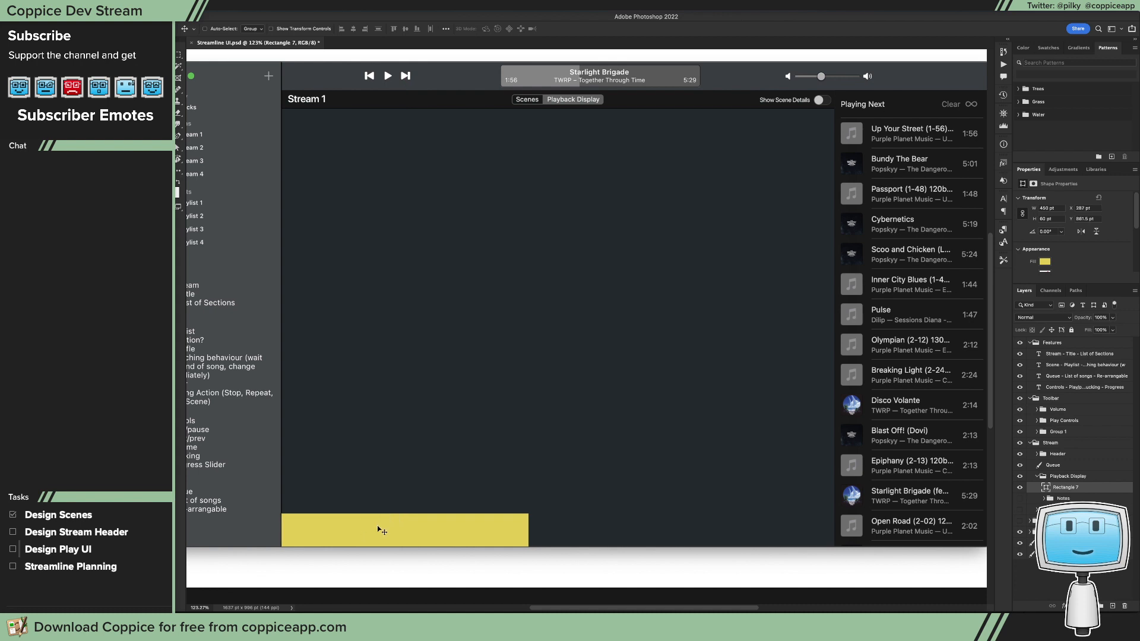
pyautogui.press('a')
pyautogui.moveTo(554, 489); pyautogui.dragTo(825, 529)
pyautogui.click(798, 488)
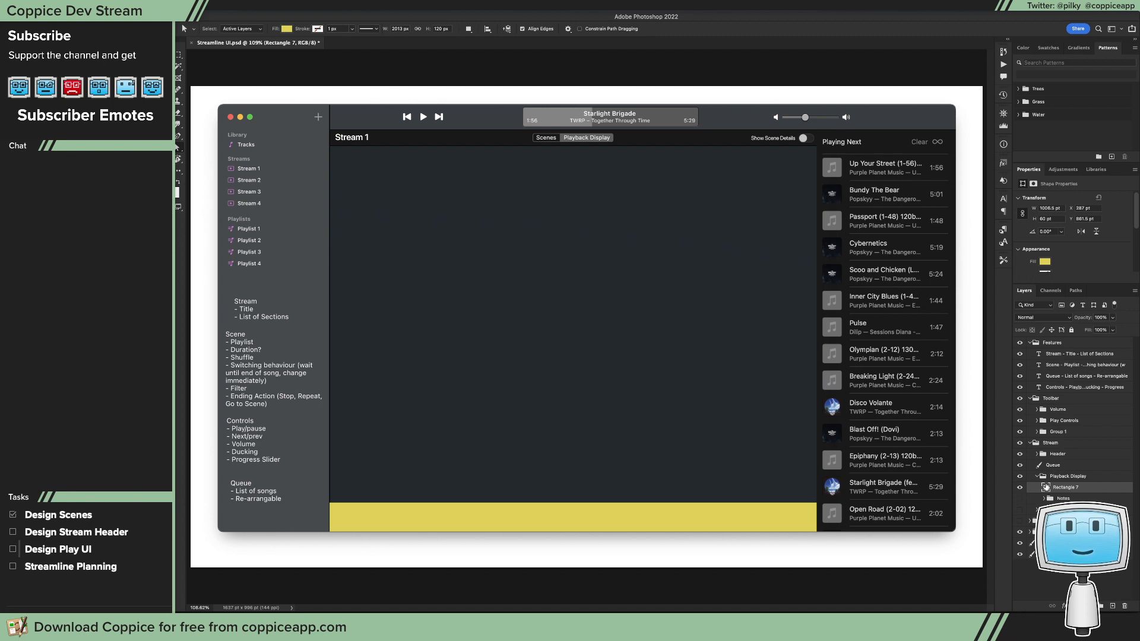
# Step: Fill the bottom rectangle with the same near-black colour as the stream header
pyautogui.doubleClick(1046, 487)
pyautogui.click(530, 301)
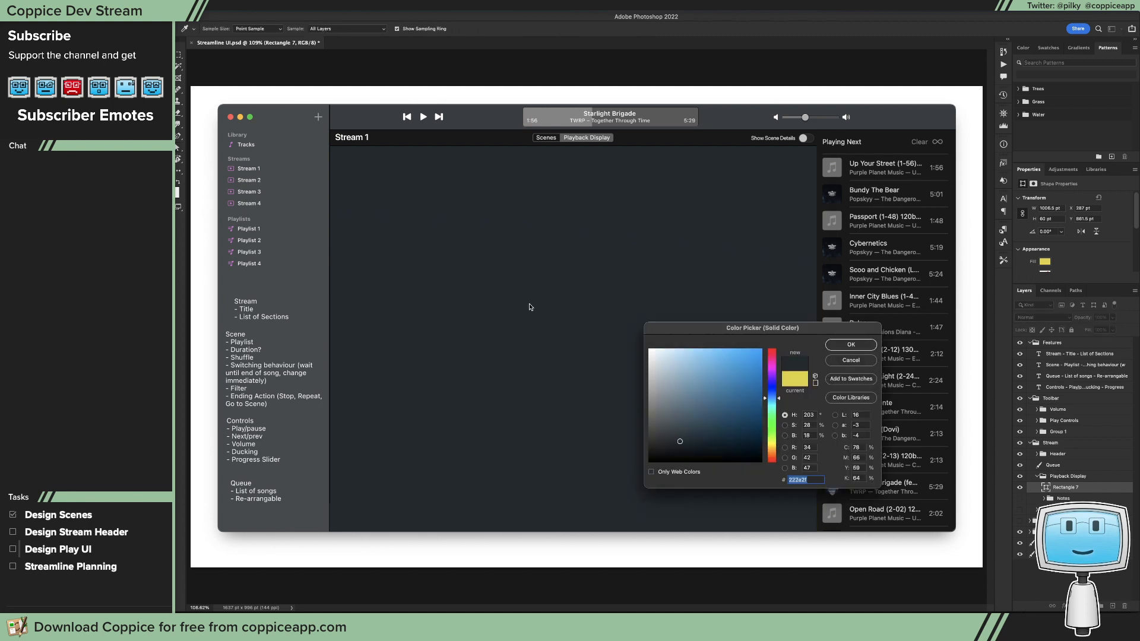
pyautogui.click(320, 486)
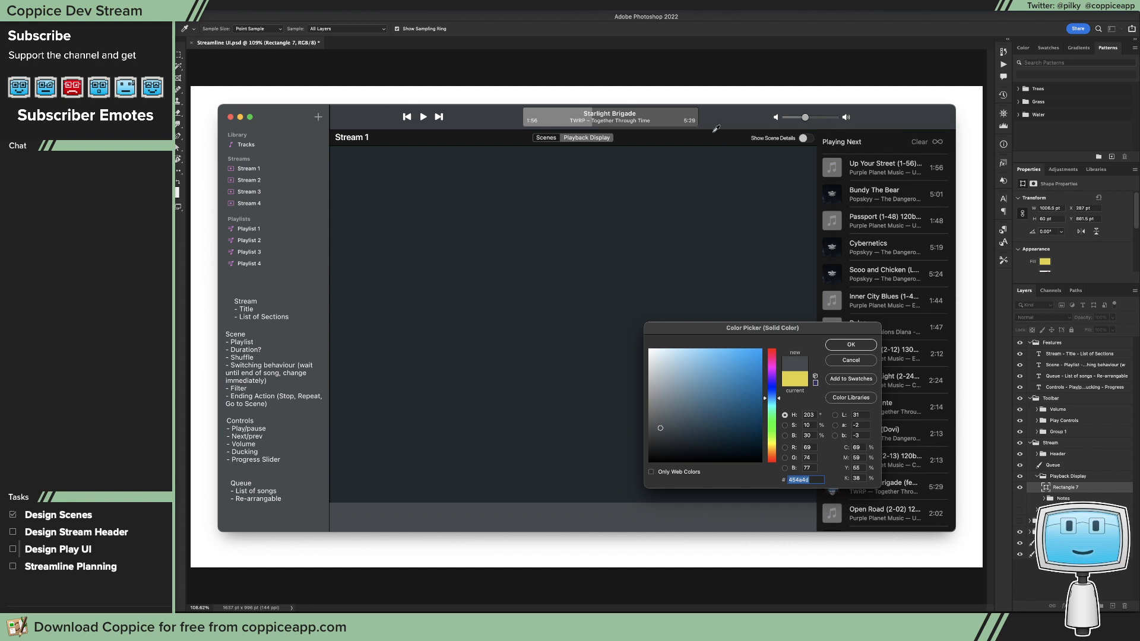
pyautogui.click(850, 344)
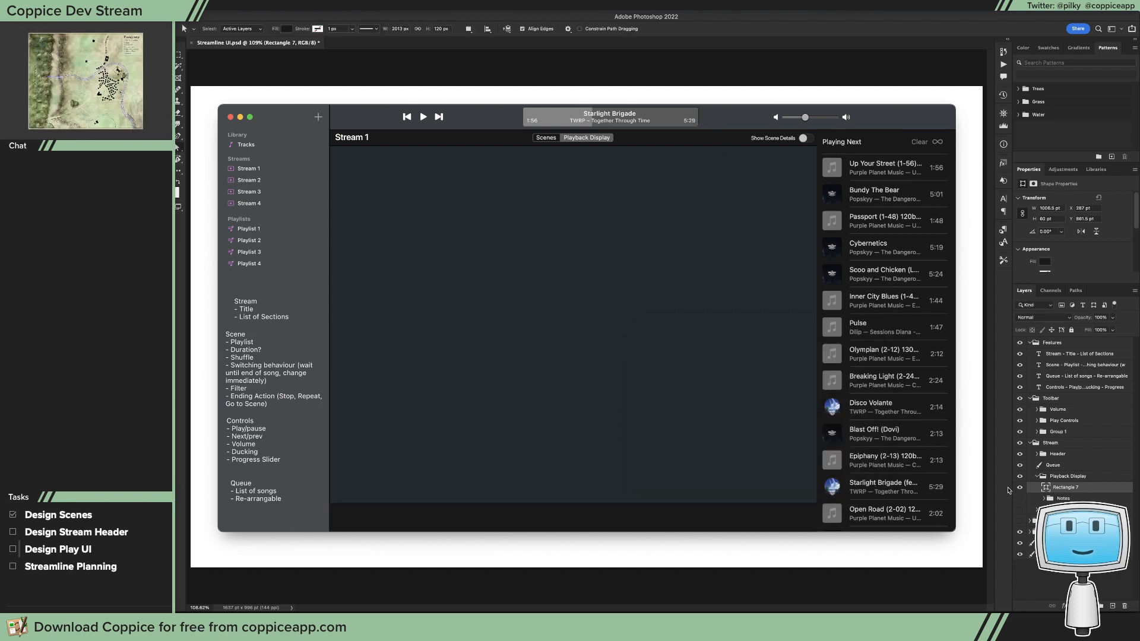
# Step: Add a drop shadow to the bottom rectangle with Use Global Light off and an angle of -90° so it falls upward
pyautogui.click(1062, 605)
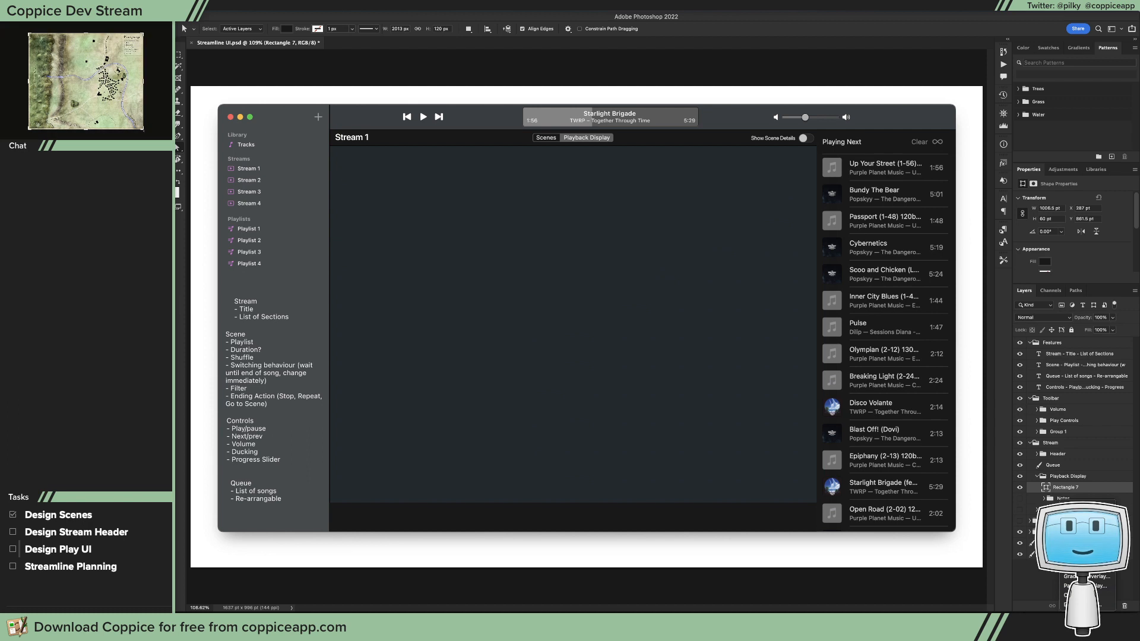
pyautogui.click(1074, 605)
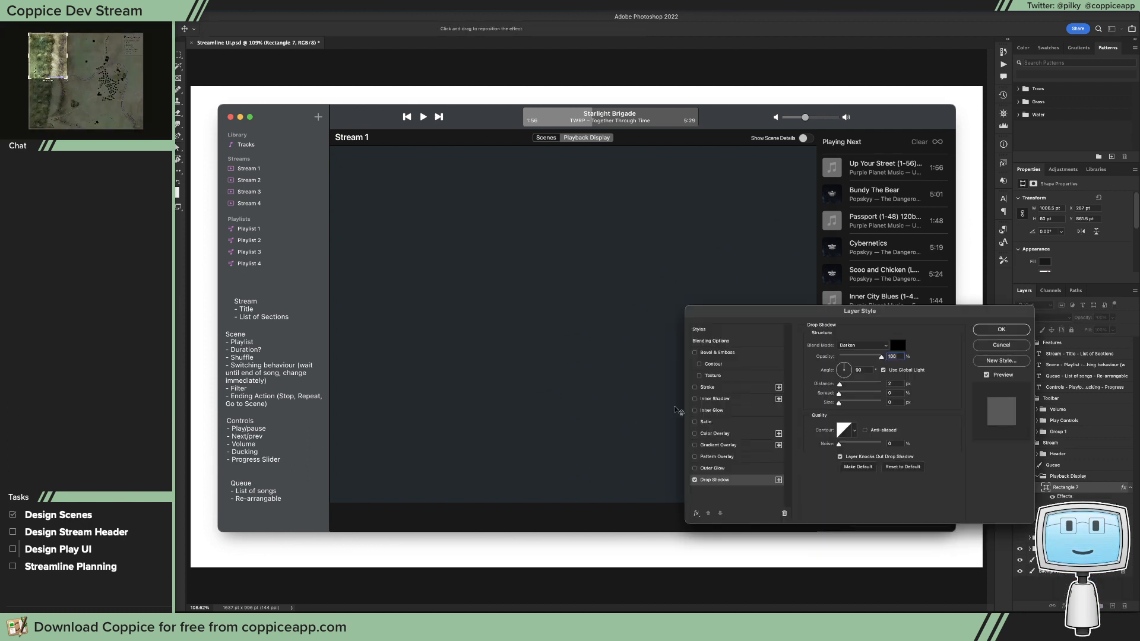
pyautogui.click(884, 371)
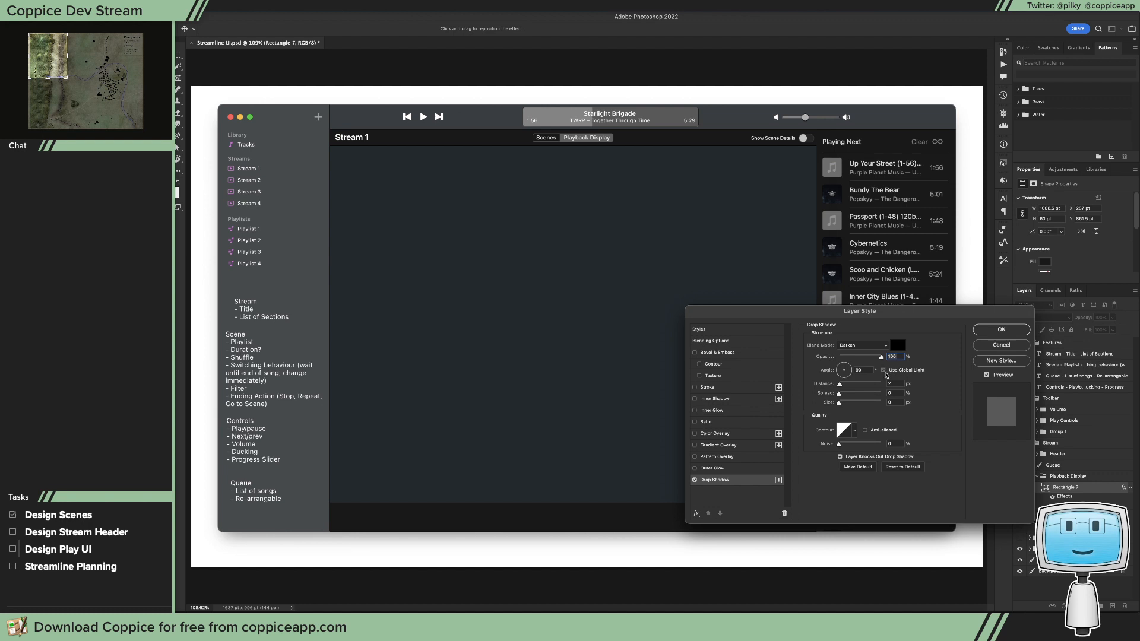
pyautogui.moveTo(847, 378); pyautogui.dragTo(844, 381)
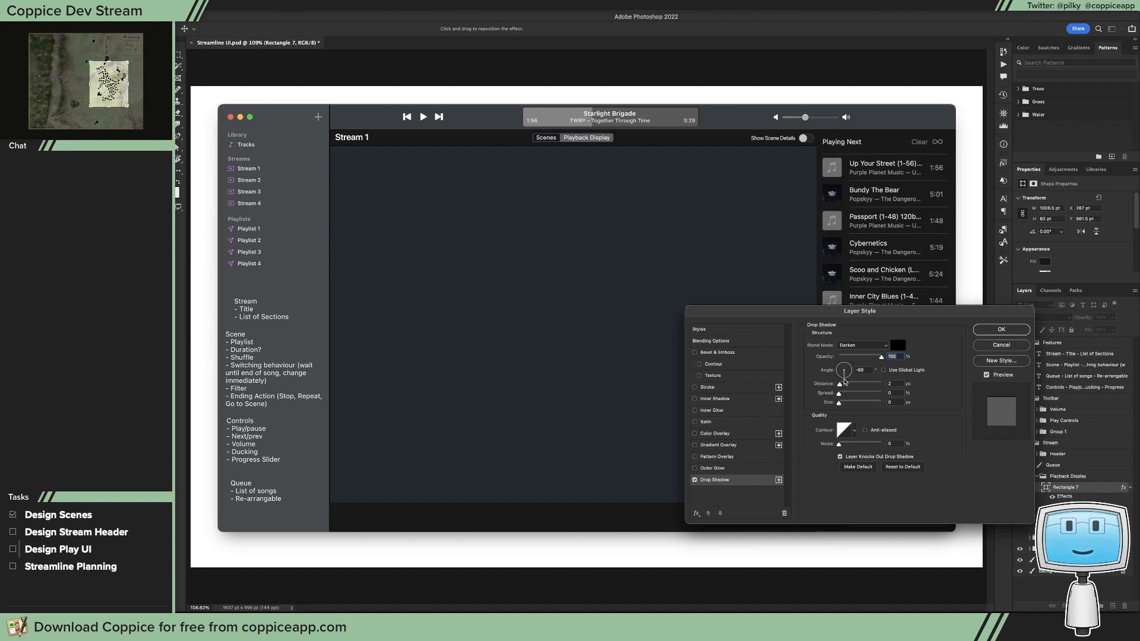
pyautogui.click(844, 380)
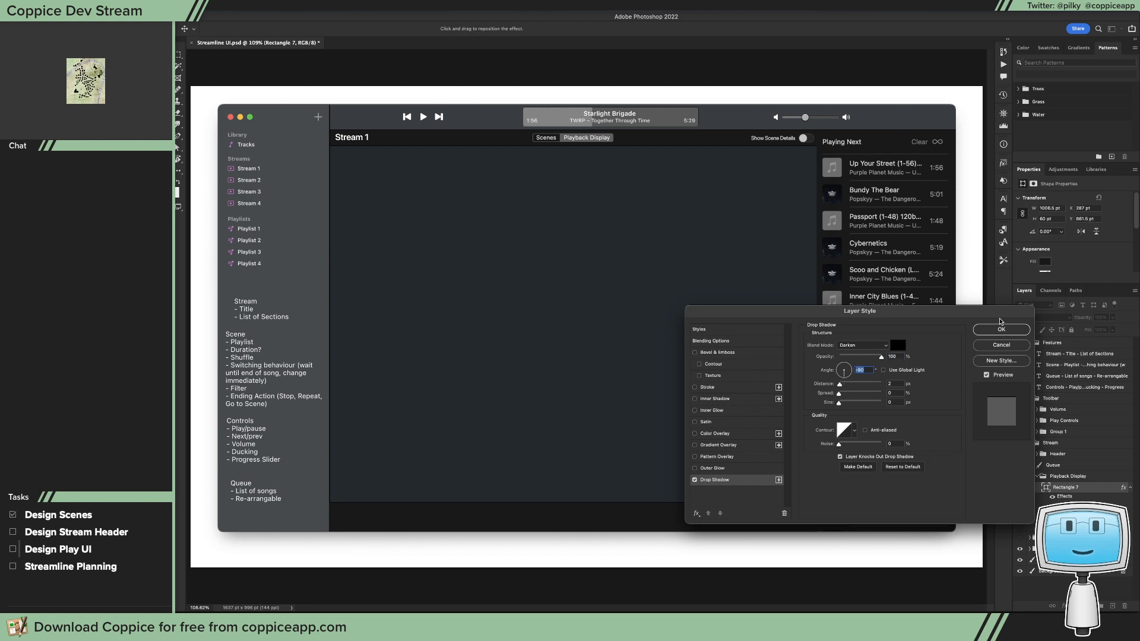
pyautogui.click(1001, 329)
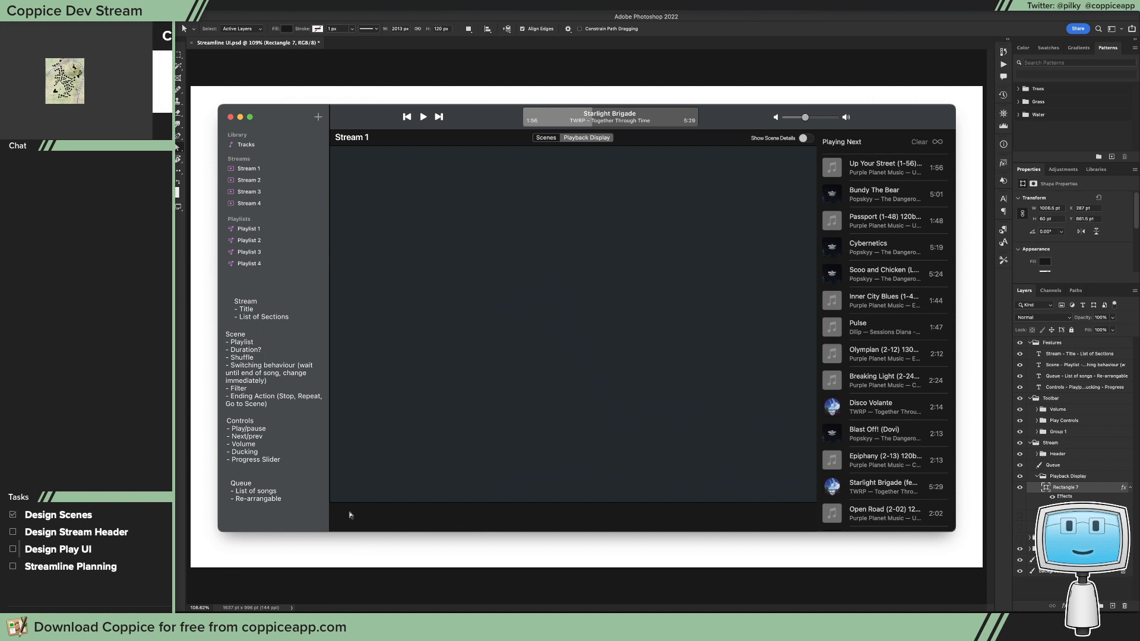
# Step: Add the text "Library" at the upper-left of the bottom bar and set its font to SF Pro Text Semibold
pyautogui.press('t')
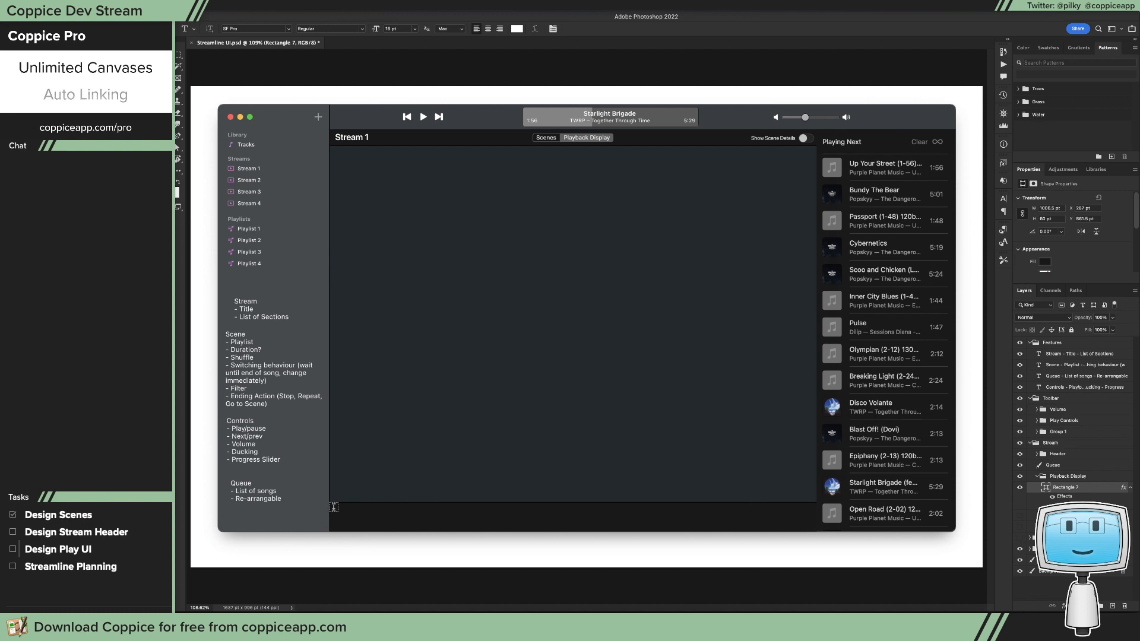
pyautogui.click(336, 508)
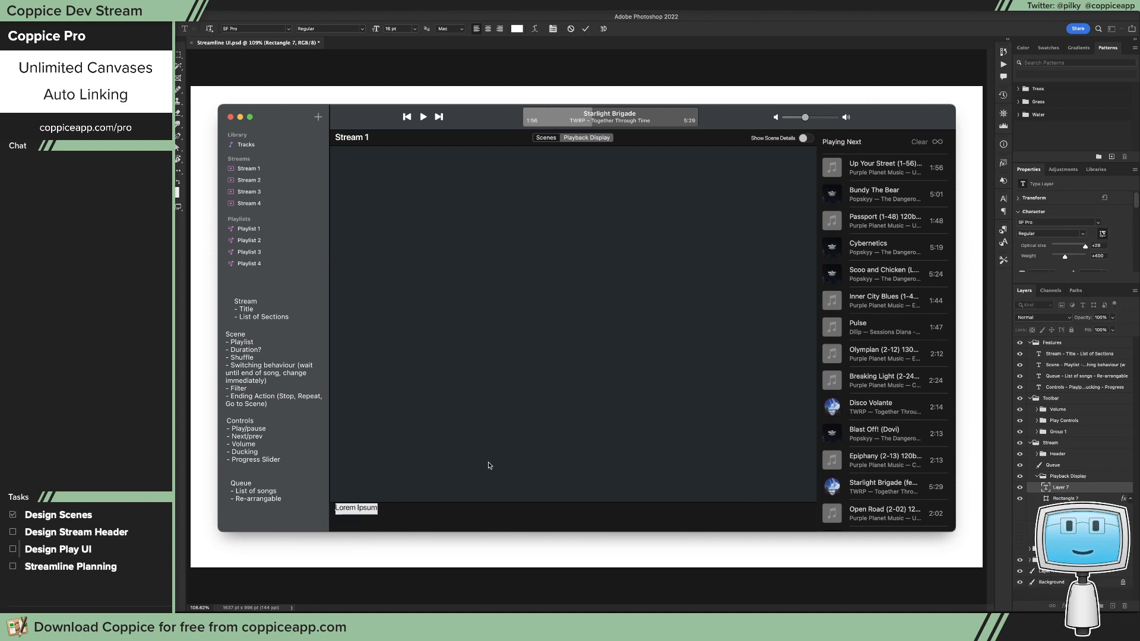
pyautogui.write('Library')
pyautogui.click(289, 28)
pyautogui.write('SF P')
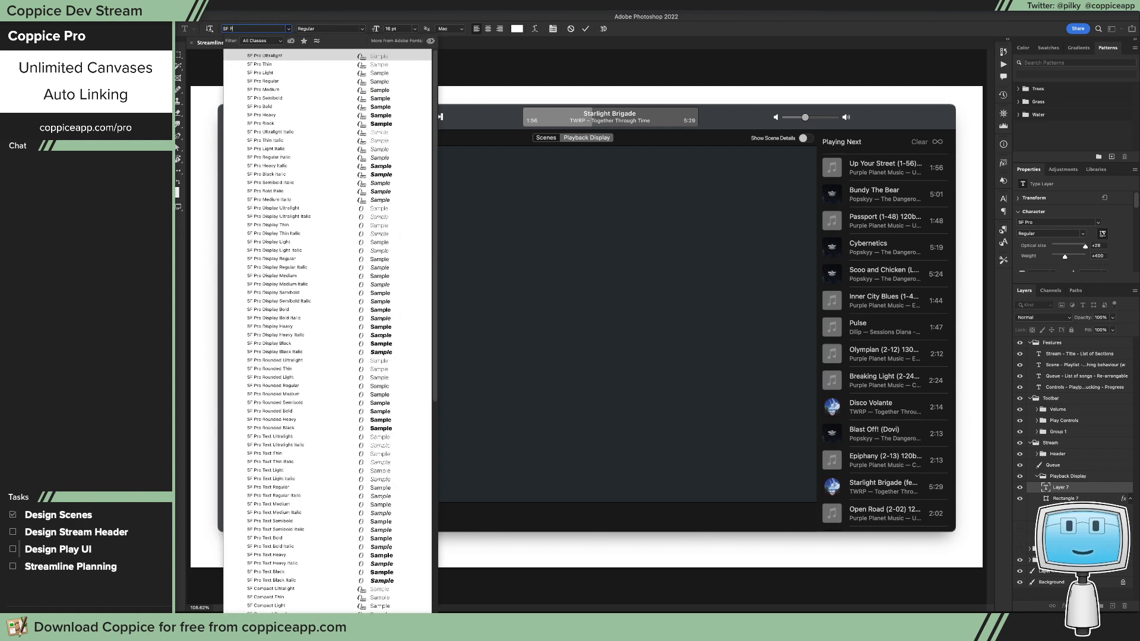
pyautogui.write('RO Te')
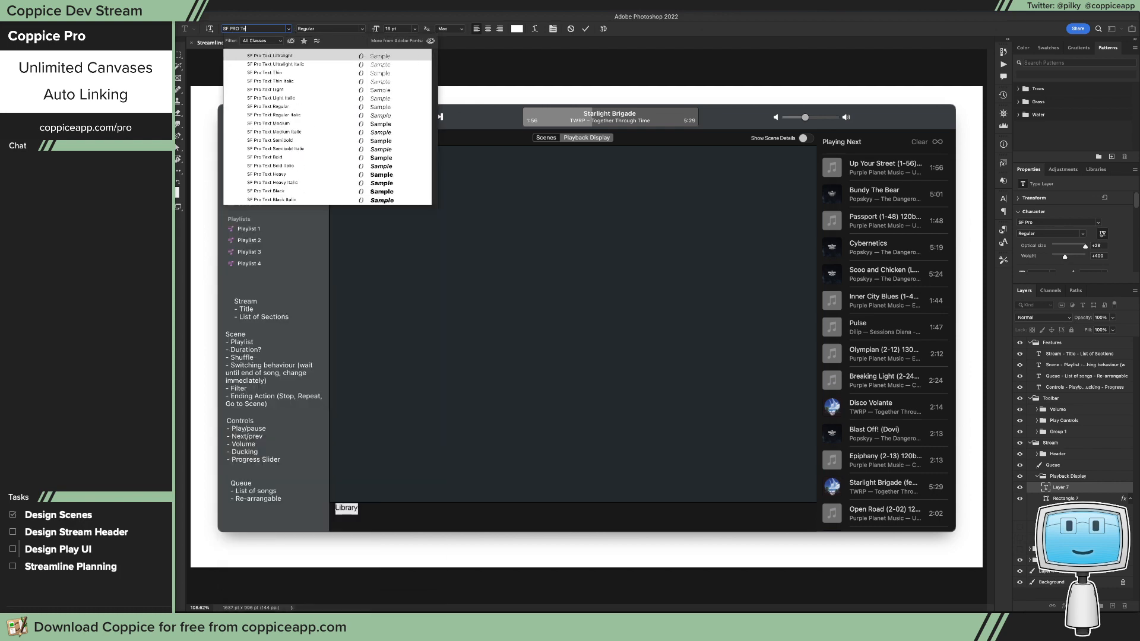
pyautogui.write('xt')
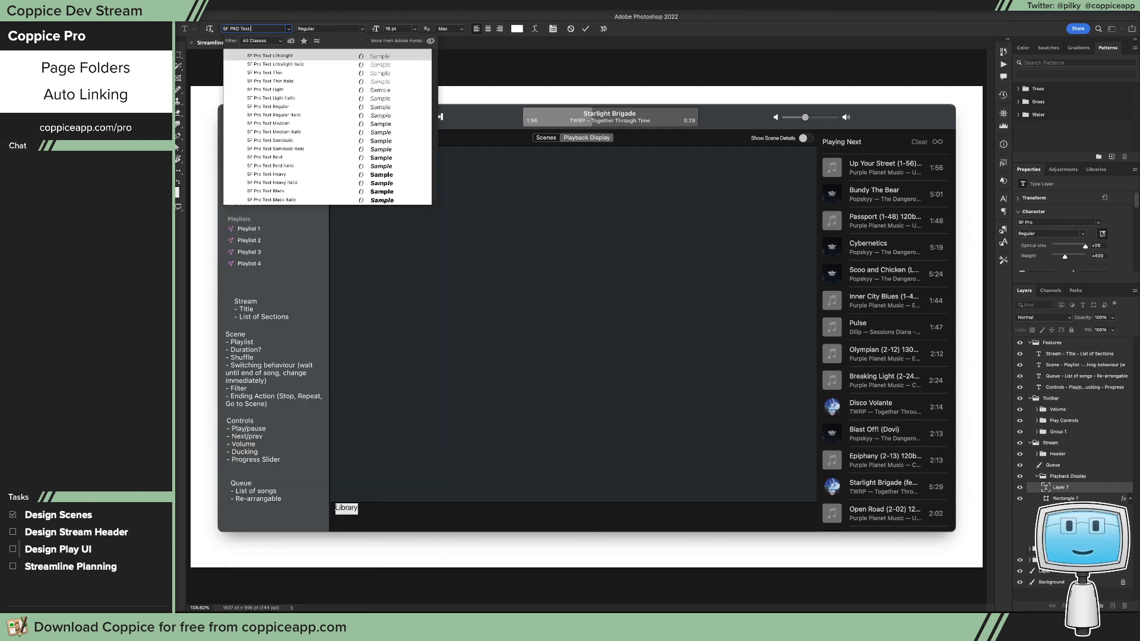
pyautogui.write(' Se')
pyautogui.press('Return')
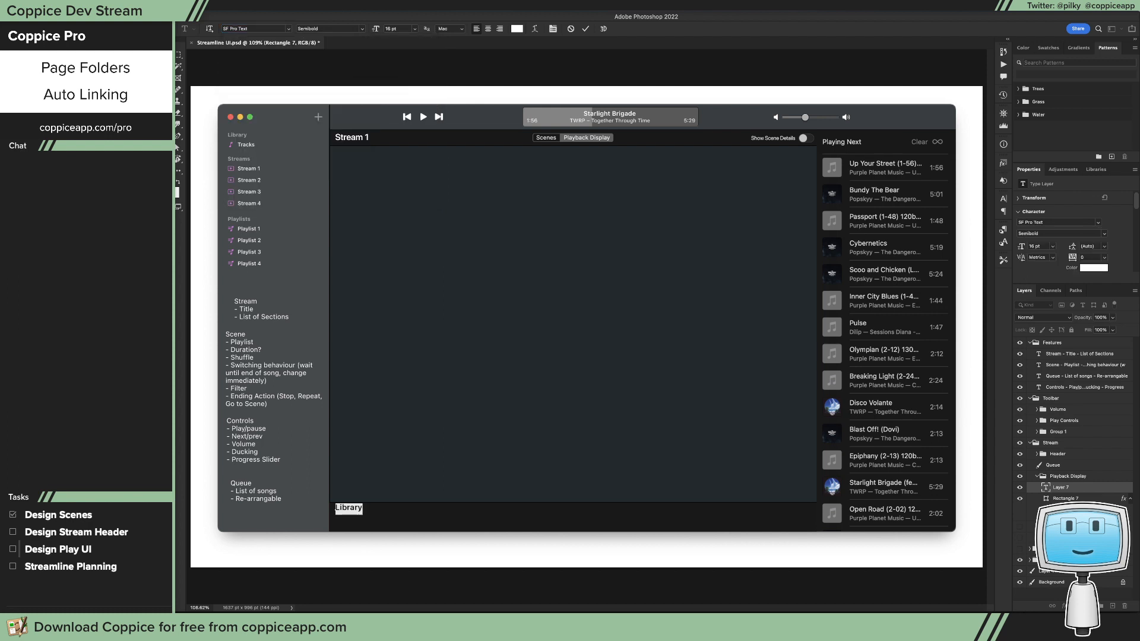
# Step: Set the Library label in all caps at 11 pt and commit the text
pyautogui.press('super+shift+k')
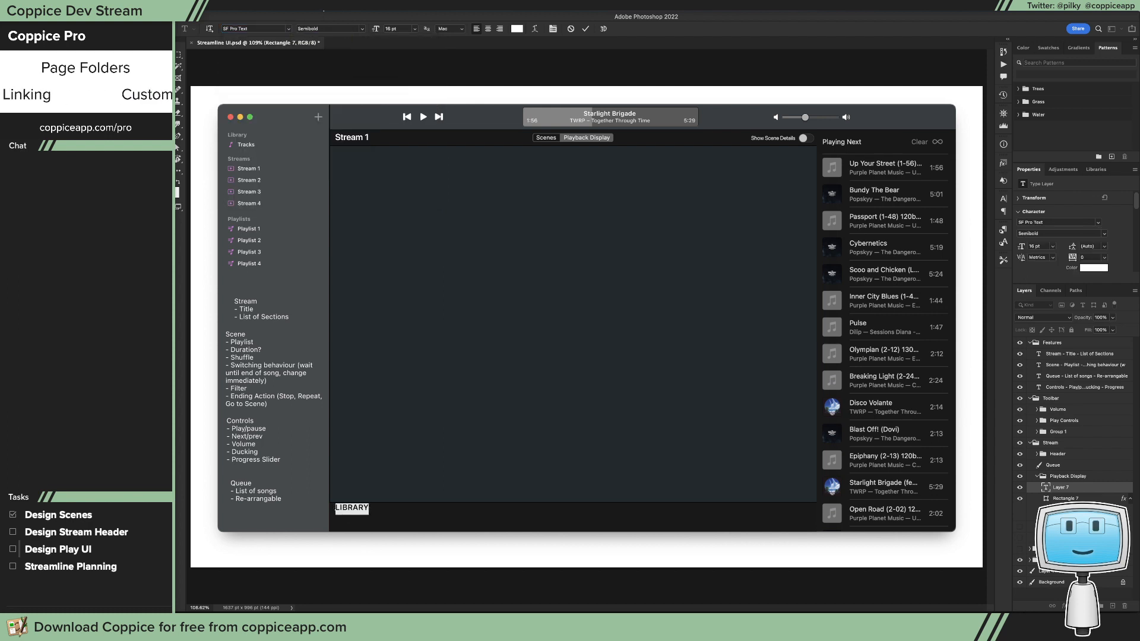
pyautogui.click(414, 28)
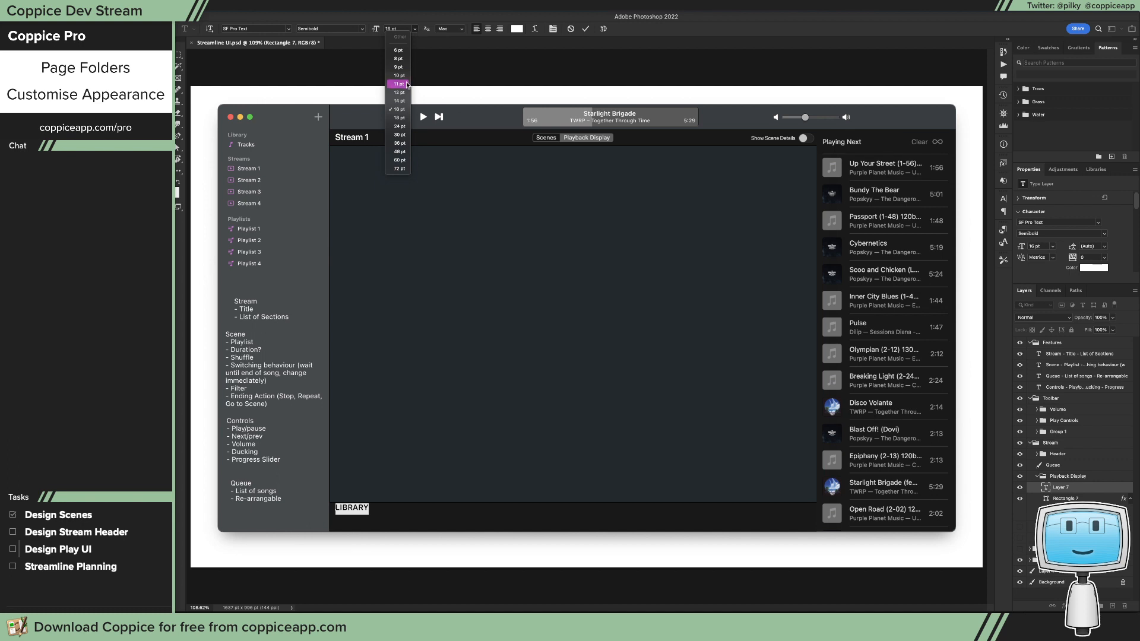
pyautogui.click(407, 84)
pyautogui.press('Escape')
# Step: Duplicate the LIBRARY label toward the other end of the bottom bar and open its text for editing
pyautogui.press('v')
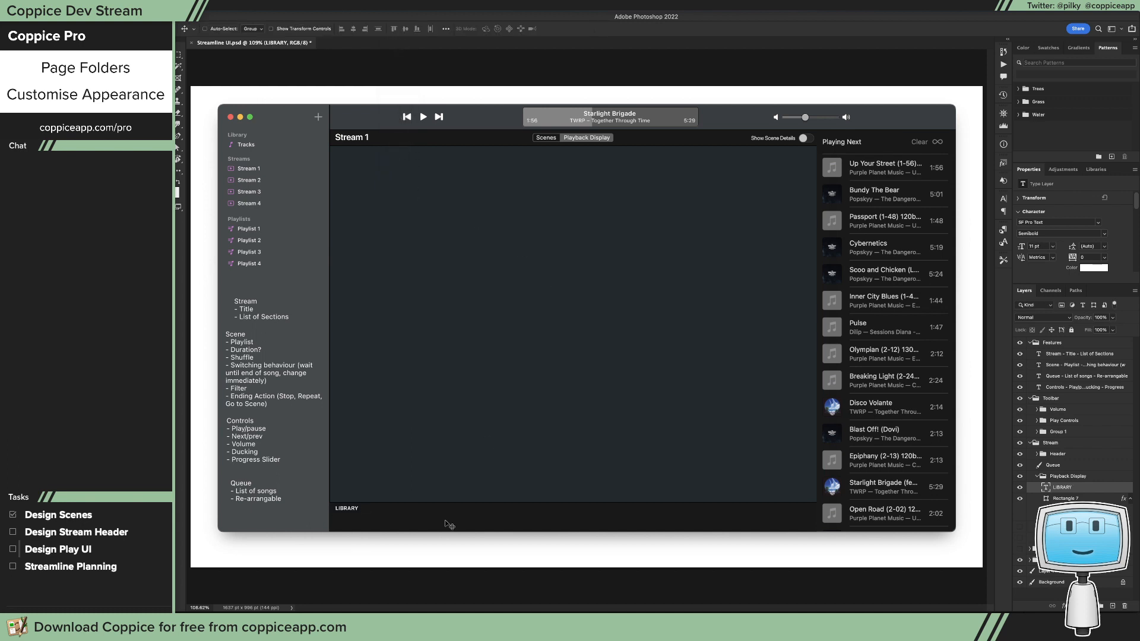
pyautogui.moveTo(392, 522); pyautogui.dragTo(746, 524)
pyautogui.press('t')
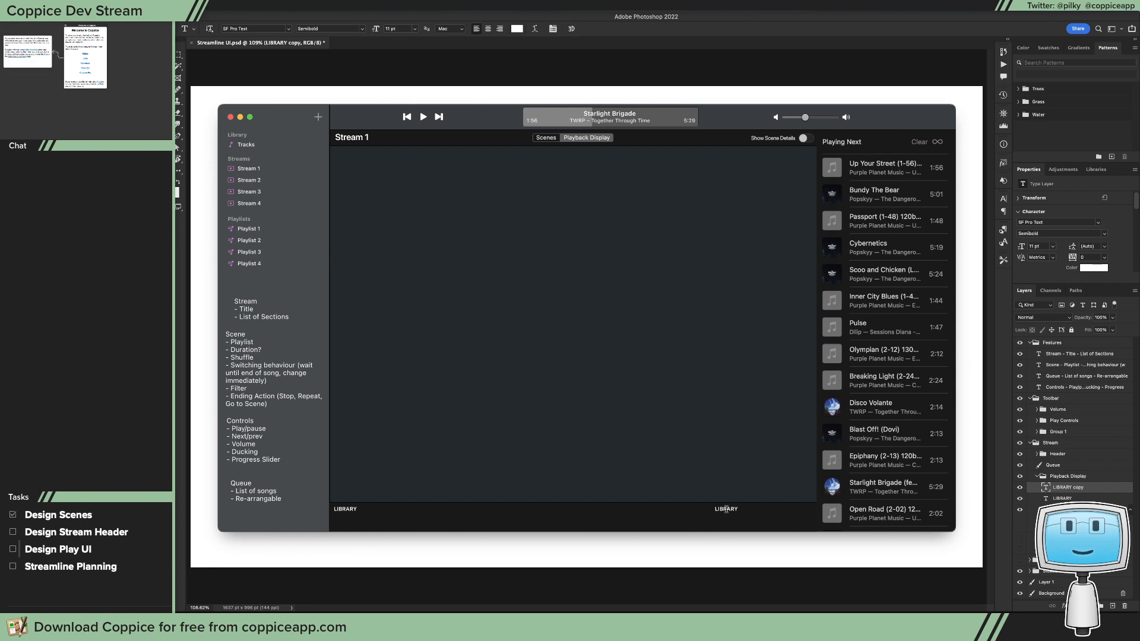
pyautogui.doubleClick(726, 508)
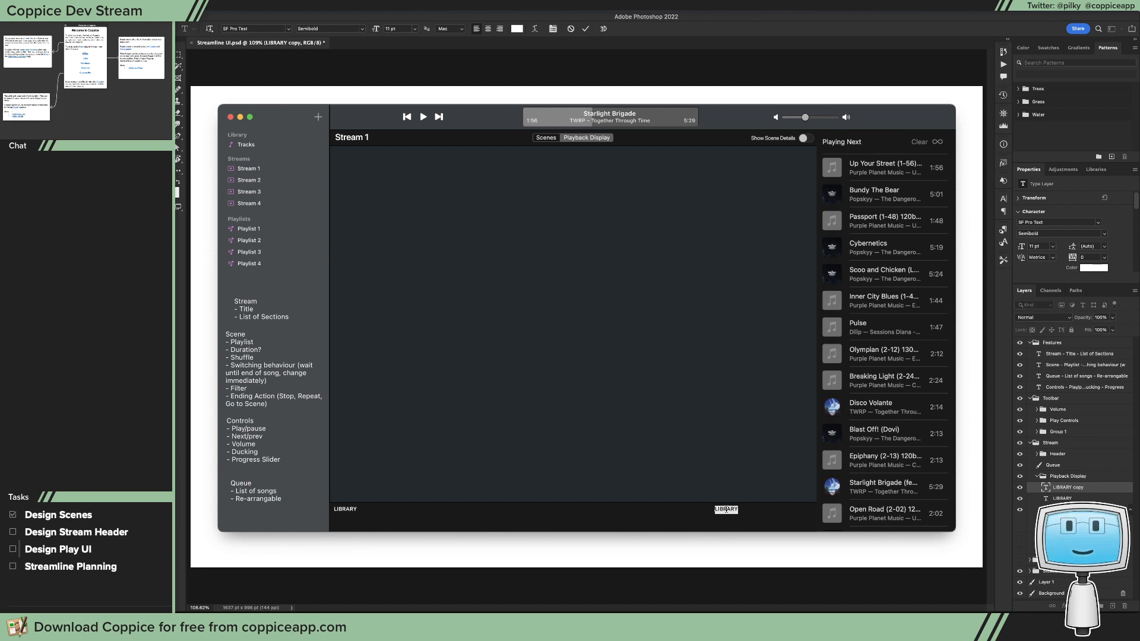
pyautogui.press('super')
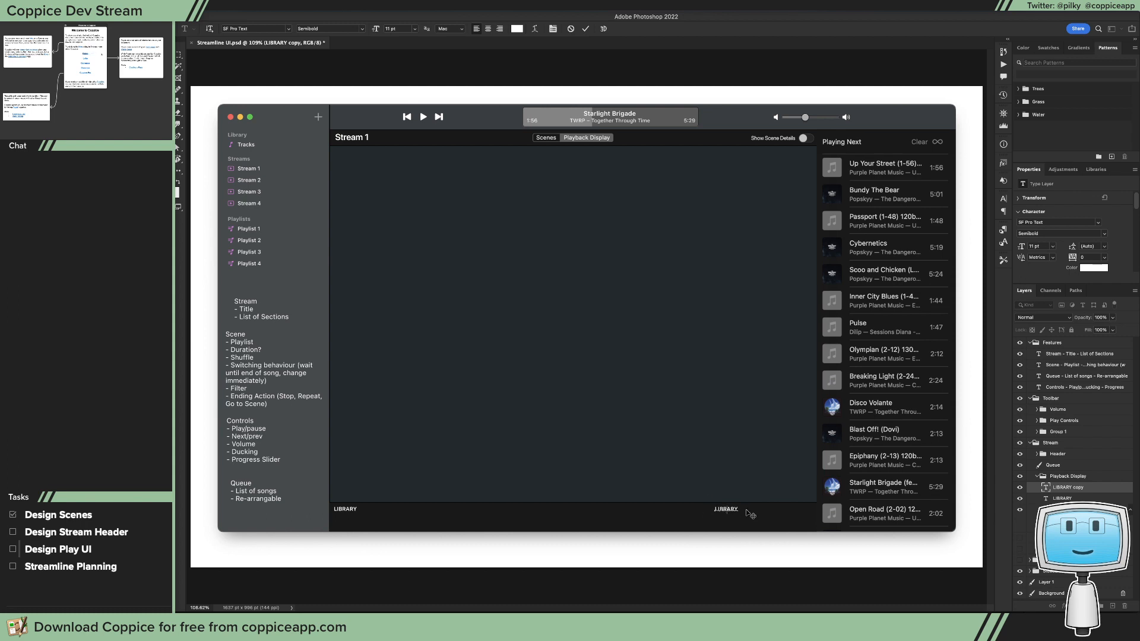
pyautogui.doubleClick(728, 506)
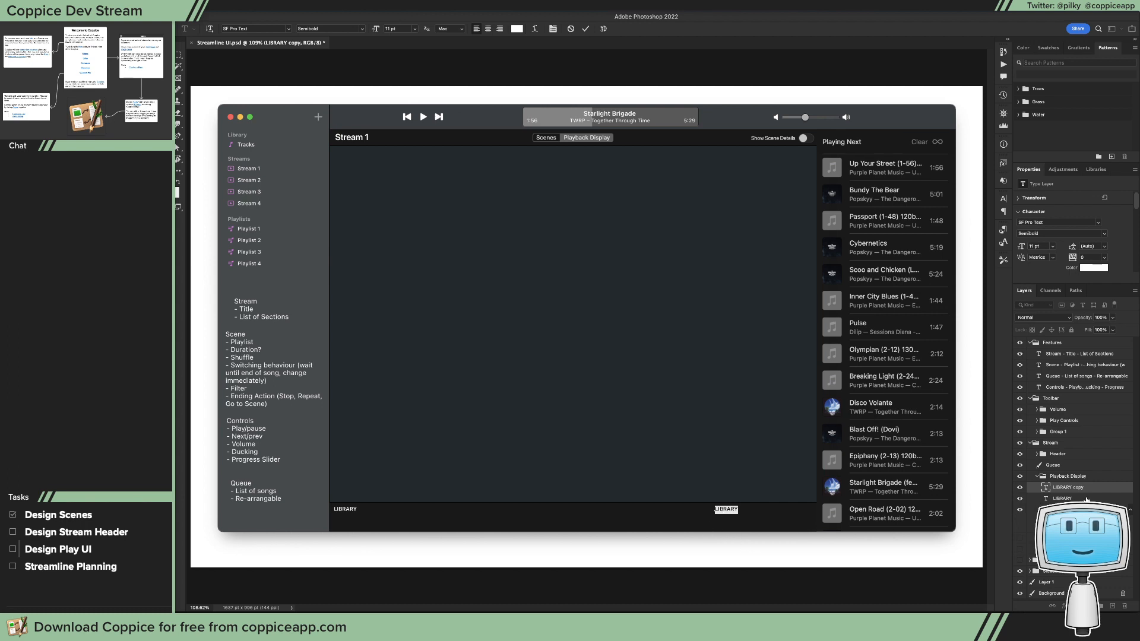
# Step: Delete the duplicate LIBRARY label from the Playback Display group
pyautogui.click(1084, 499)
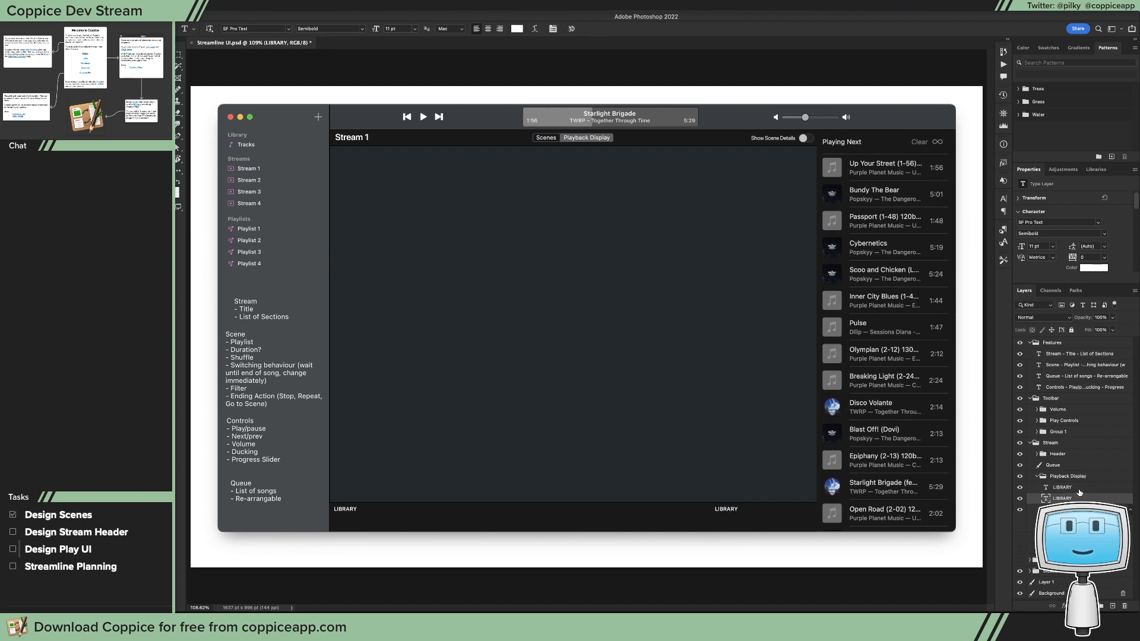
pyautogui.press('BackSpace')
pyautogui.click(1079, 492)
pyautogui.click(1086, 478)
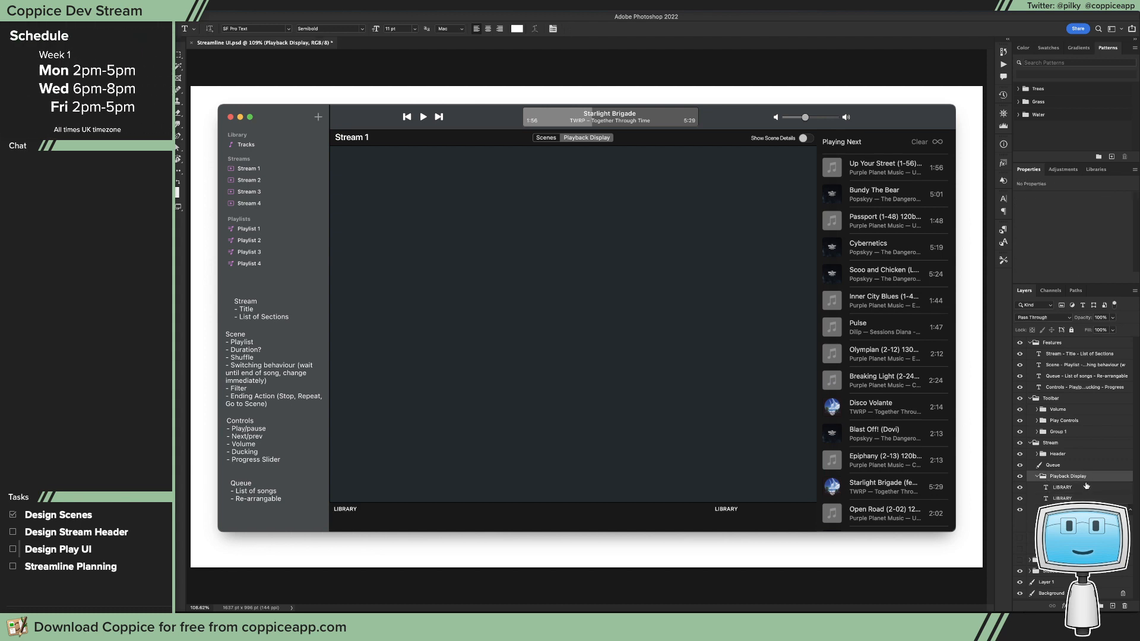
pyautogui.click(1088, 487)
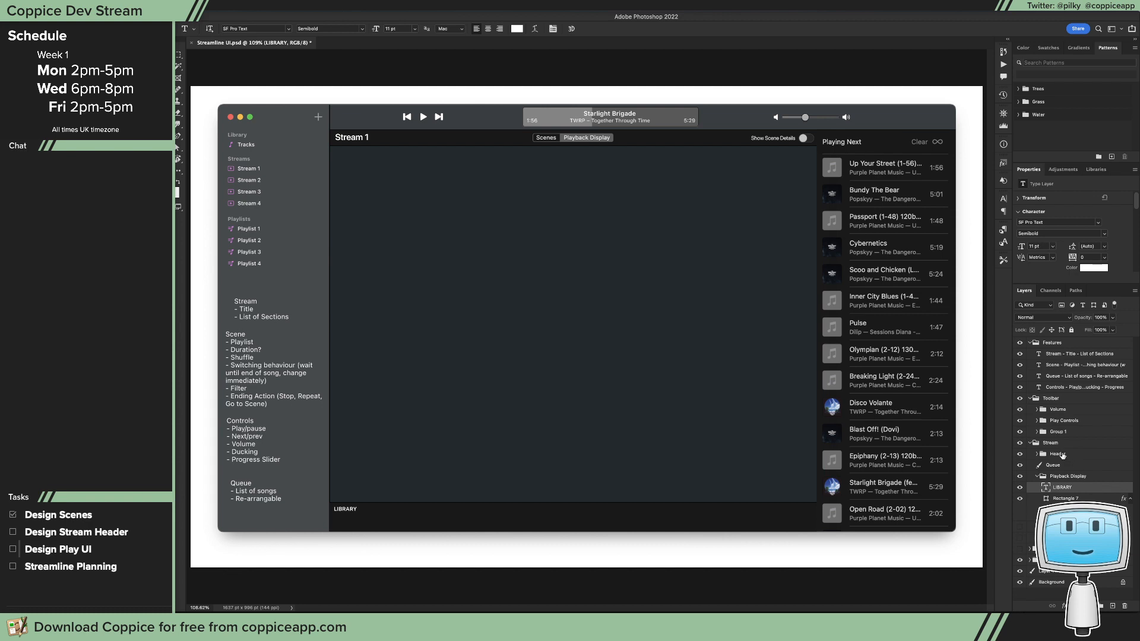
# Step: Move the Header group below Playback Display and its Show Scene Details label and toggle layers into the Scenes View group
pyautogui.moveTo(1063, 455); pyautogui.dragTo(1062, 541)
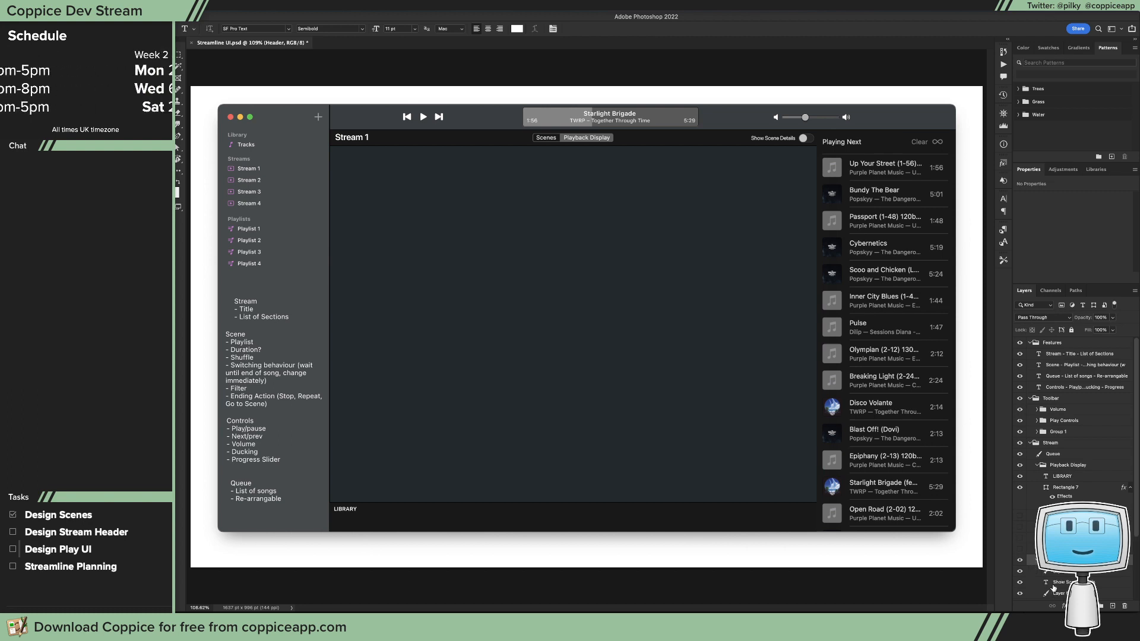
pyautogui.click(1058, 579)
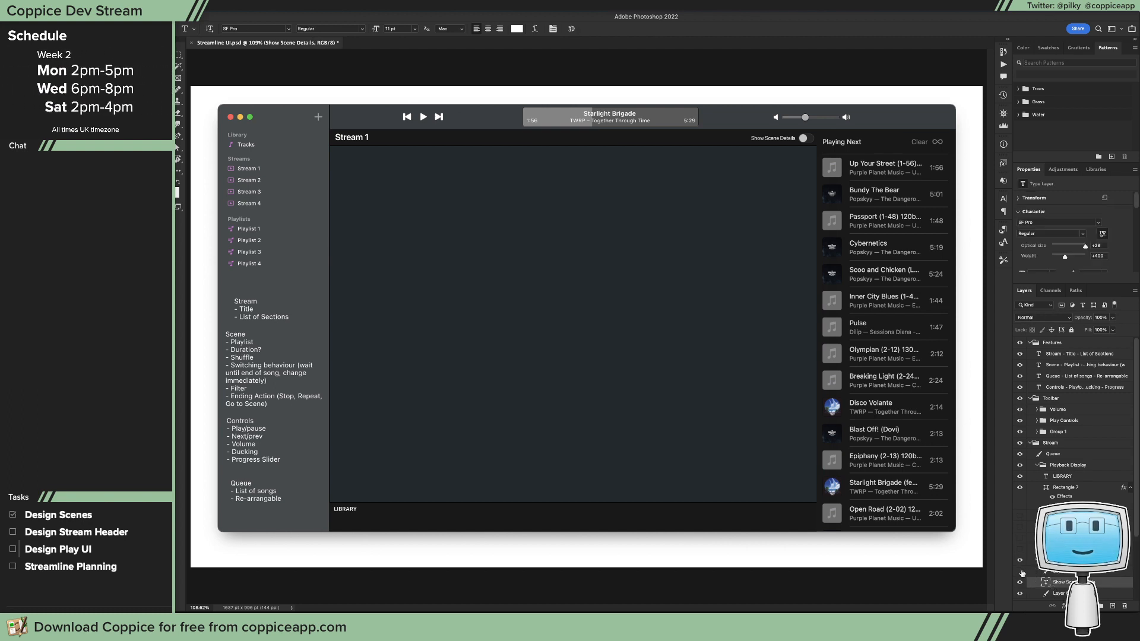
pyautogui.click(1020, 593)
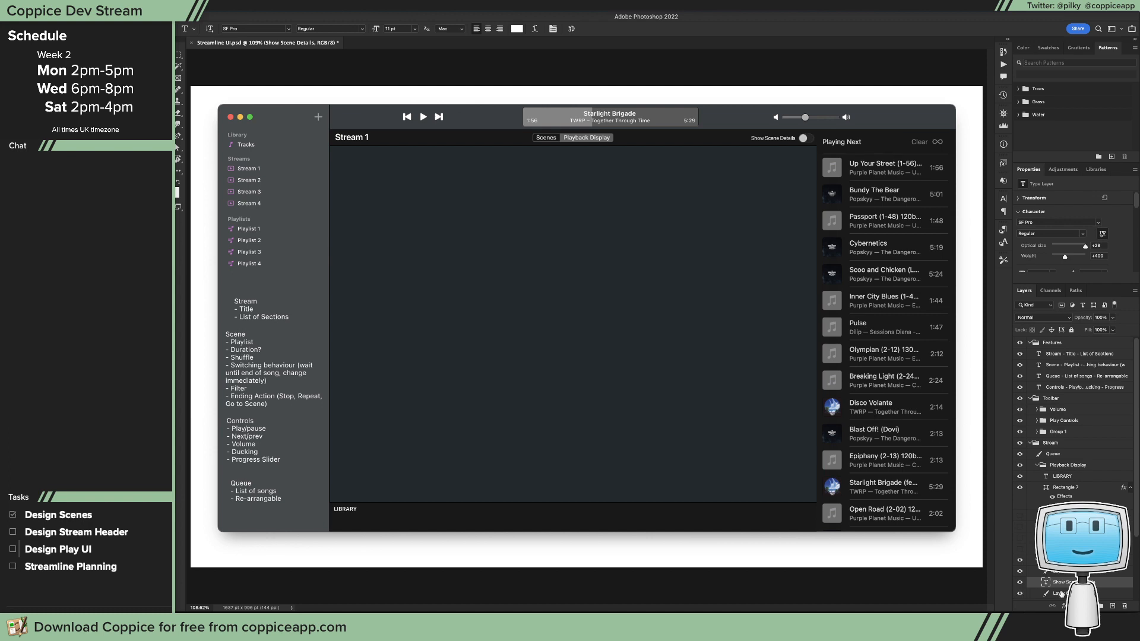
pyautogui.moveTo(1047, 588); pyautogui.dragTo(1049, 536)
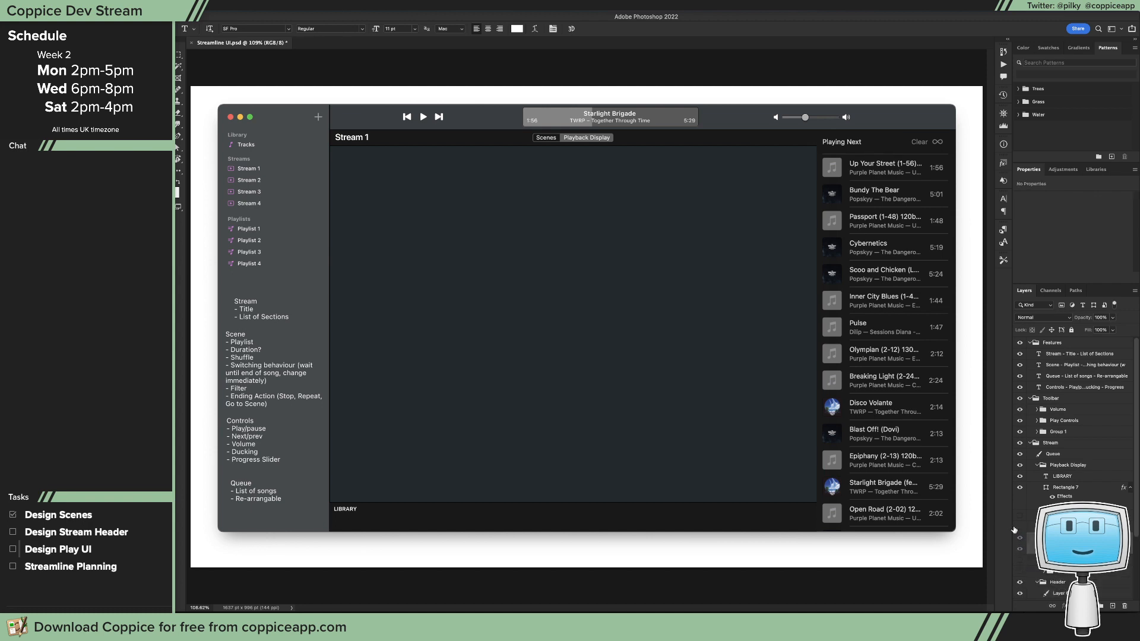
# Step: Duplicate the Show Scene Details label and its toggle layer into the Playback Display group
pyautogui.click(1037, 526)
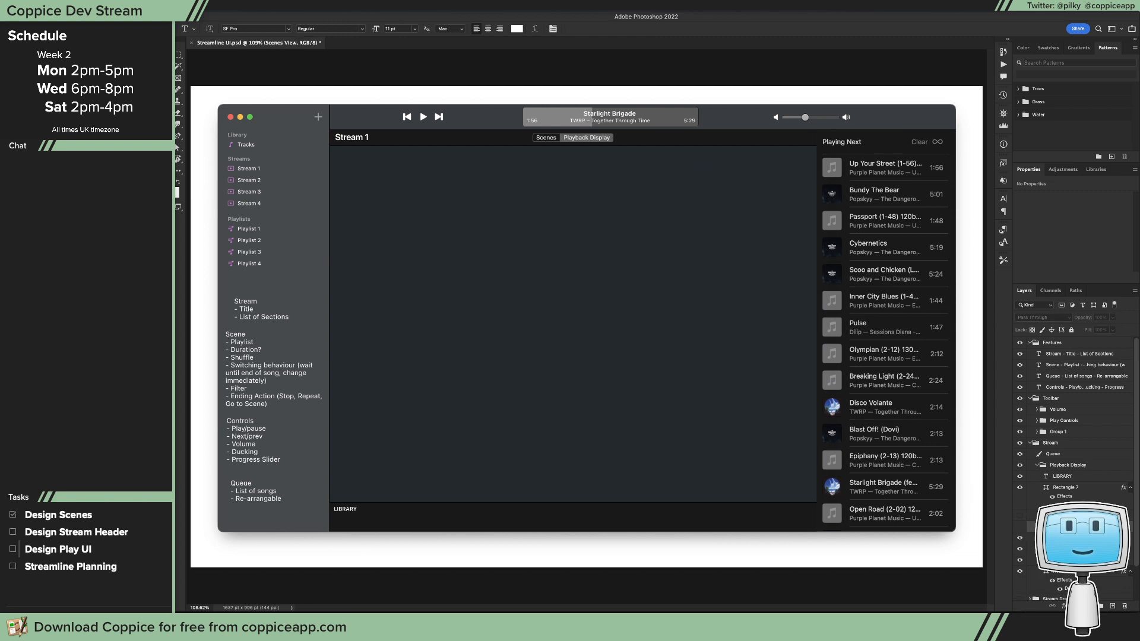
pyautogui.click(1037, 527)
pyautogui.click(1062, 549)
pyautogui.keyDown('shift'); pyautogui.click(1062, 538); pyautogui.keyUp('shift')
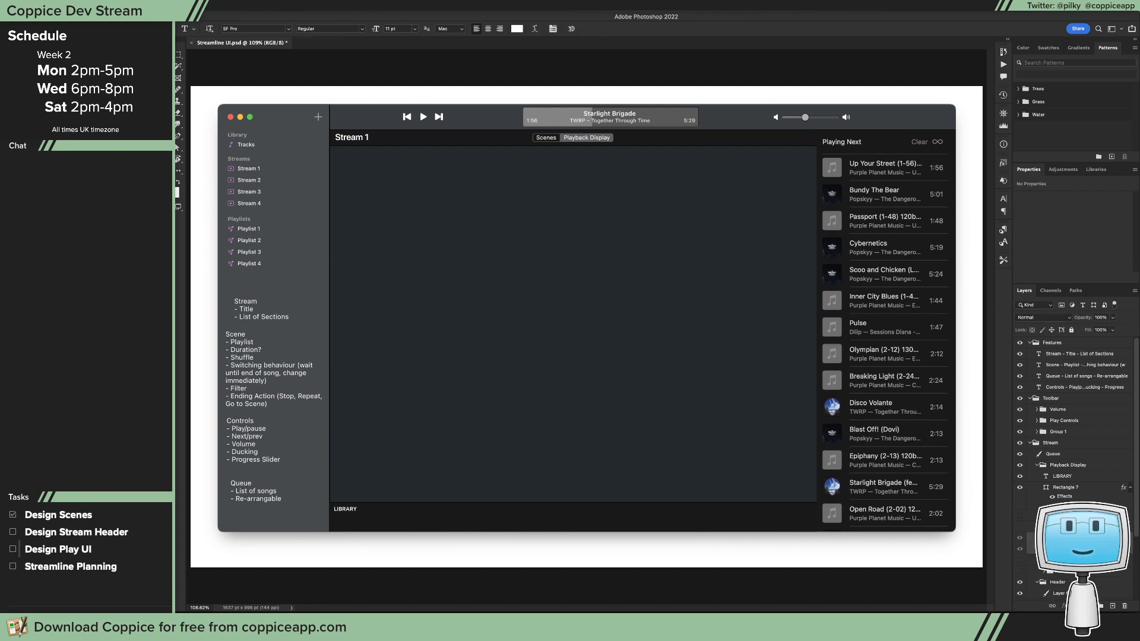
pyautogui.moveTo(1062, 538); pyautogui.dragTo(1078, 476)
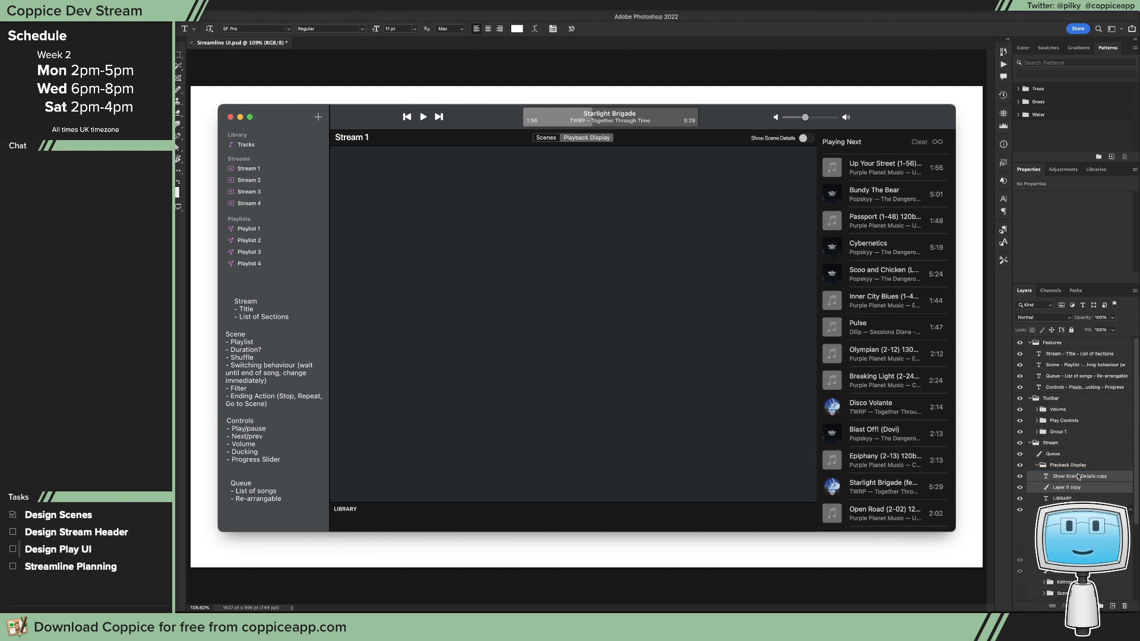
pyautogui.click(1038, 548)
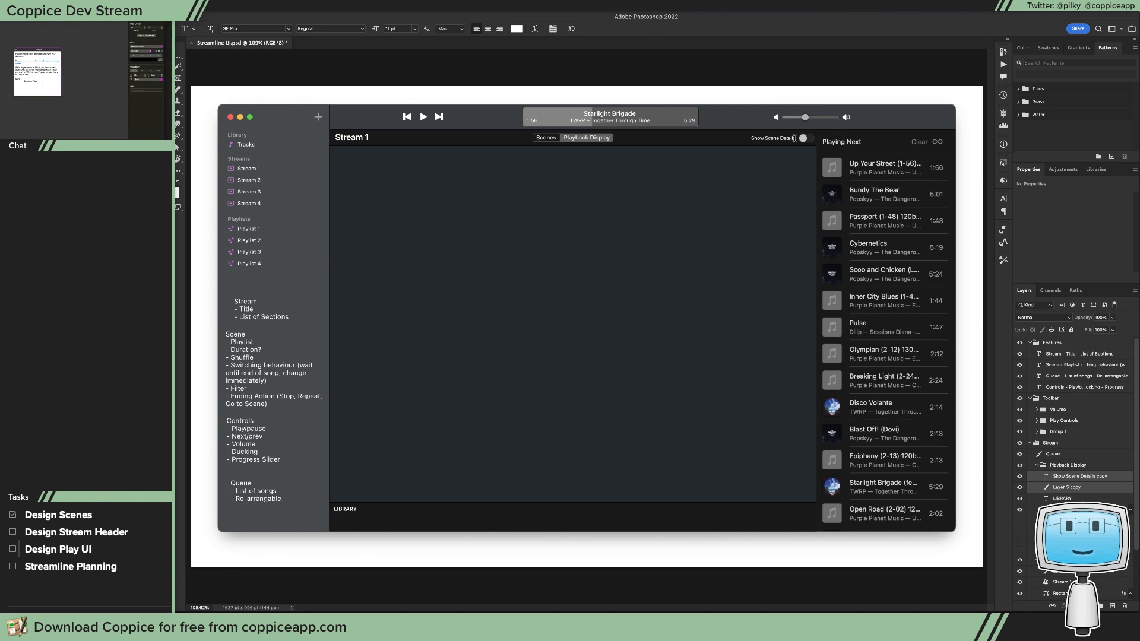
# Step: Replace the duplicated Show Scene Details label's text with "Background Colour:" and commit it
pyautogui.moveTo(795, 138); pyautogui.dragTo(733, 140)
pyautogui.press('BackSpace')
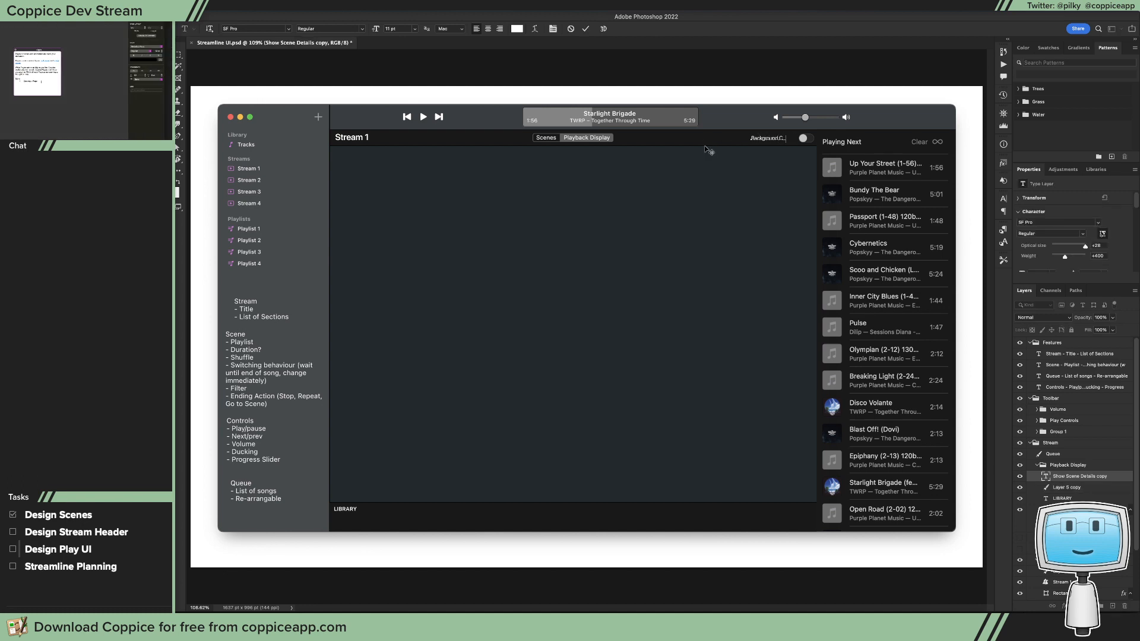
pyautogui.write('Background Colour:')
pyautogui.press('Escape')
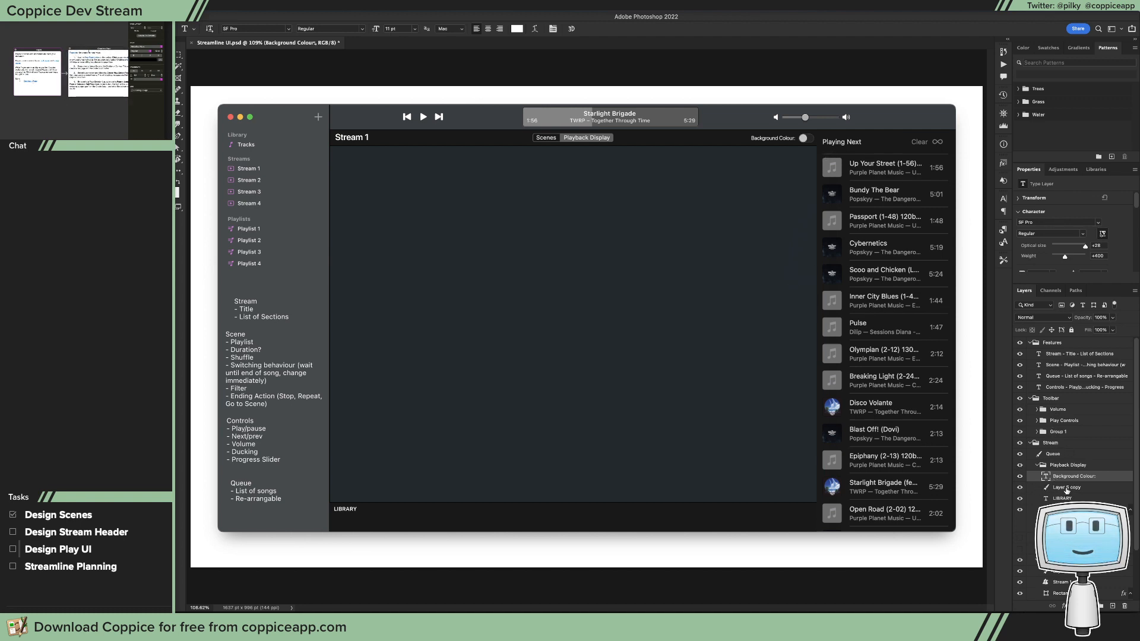
# Step: Switch to Xcode, find the Color Well by searching the object library for "color", and add it below On End
pyautogui.click(1067, 491)
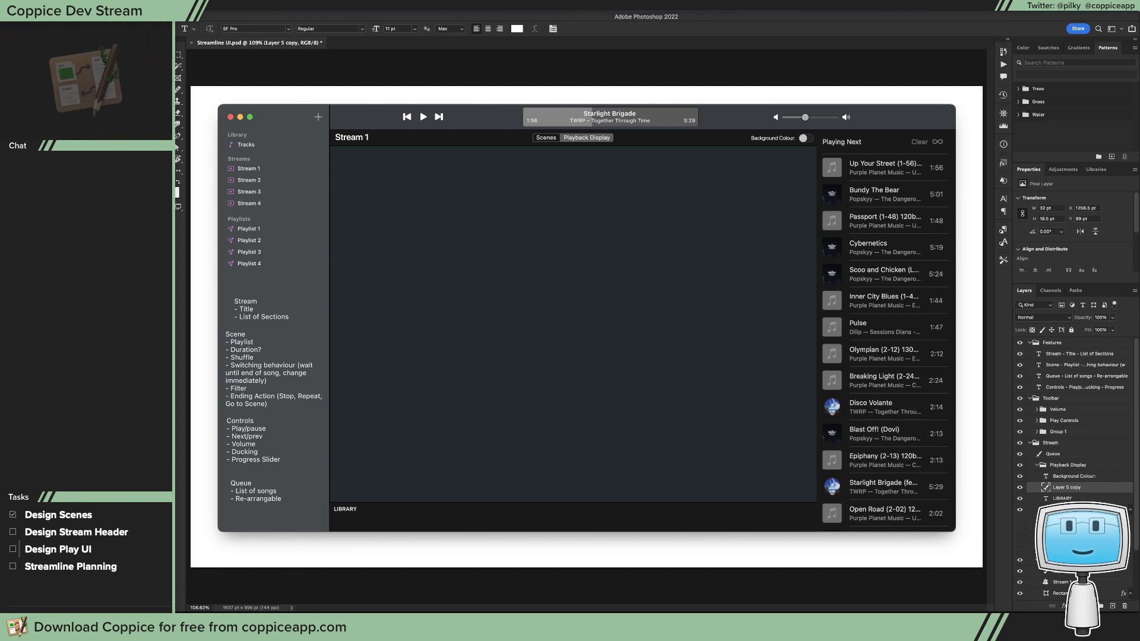
pyautogui.press('super+Tab')
pyautogui.hscroll(4, 420, 333)
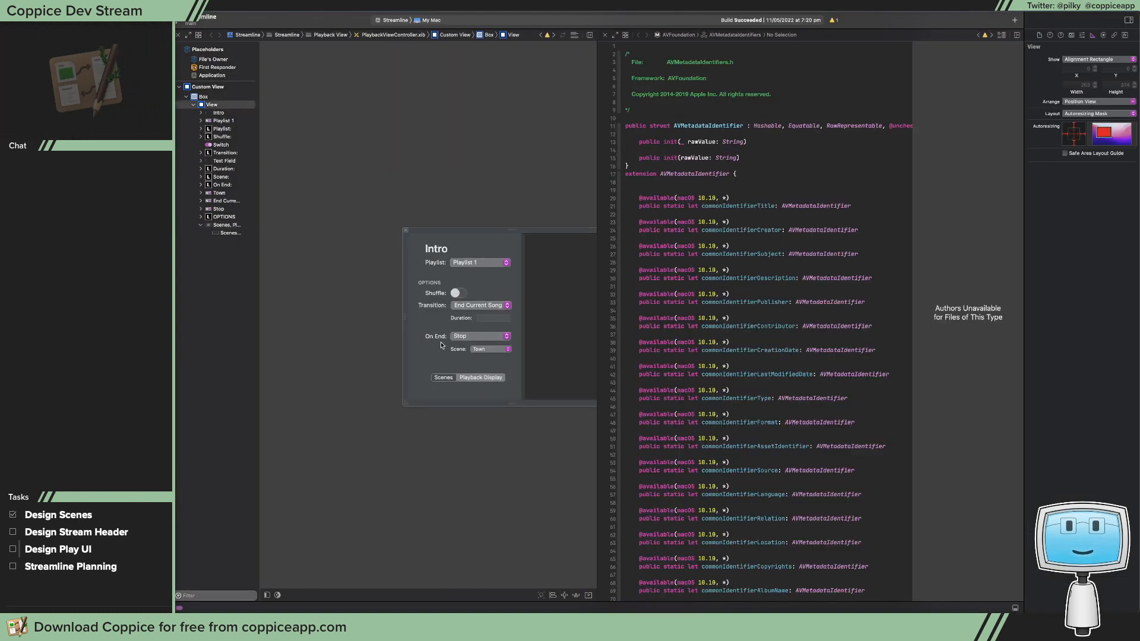
pyautogui.press('super+shift+l')
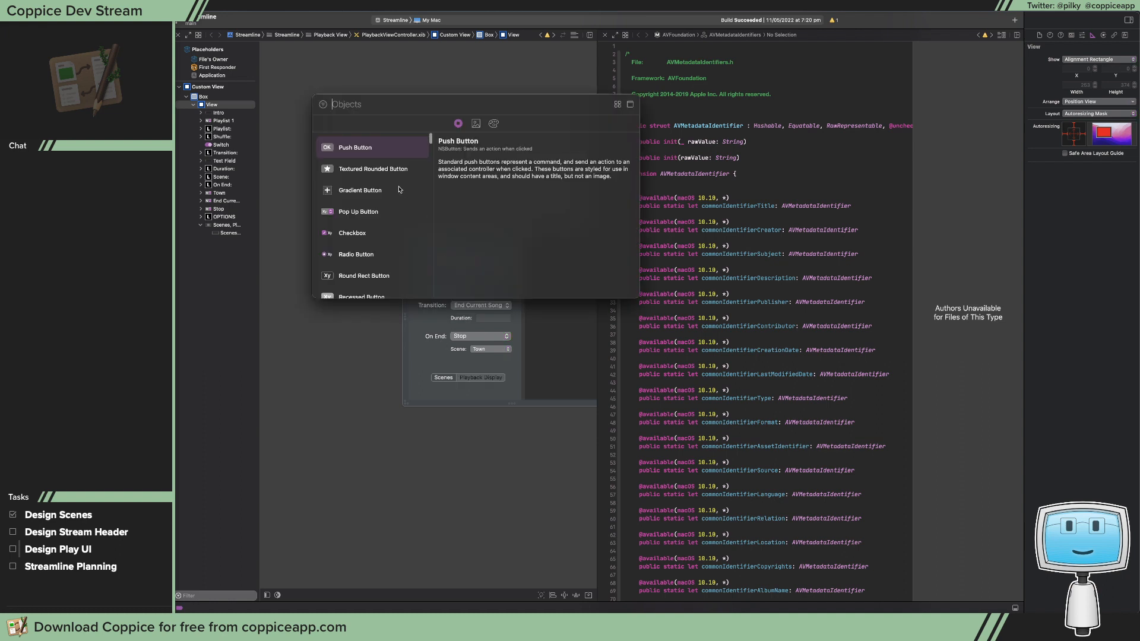
pyautogui.write('color')
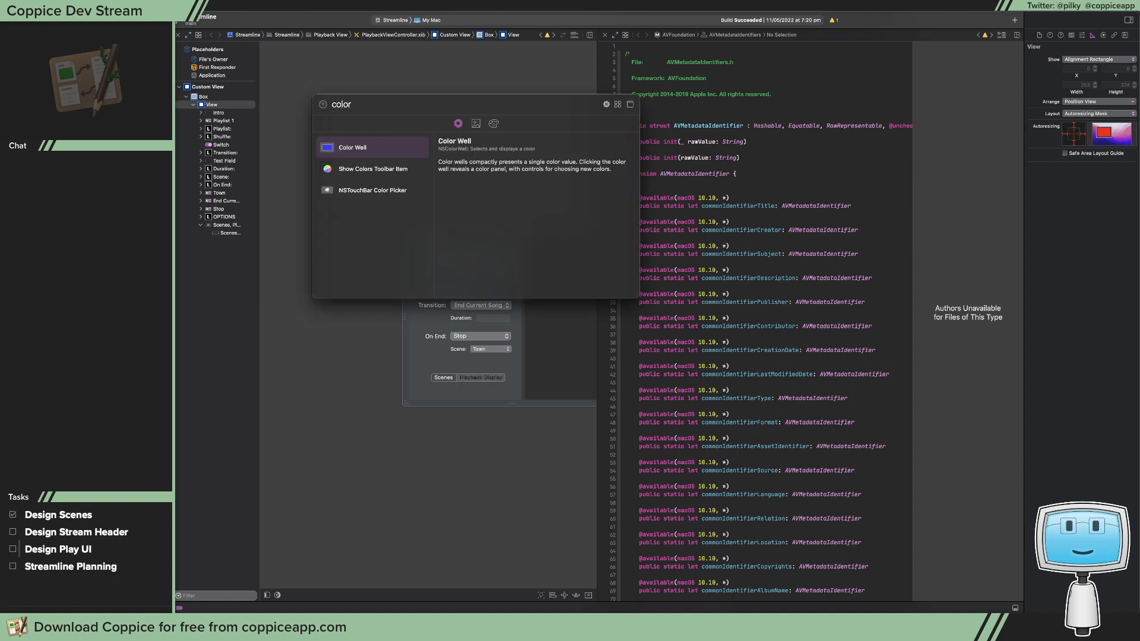
pyautogui.moveTo(334, 143); pyautogui.dragTo(428, 373)
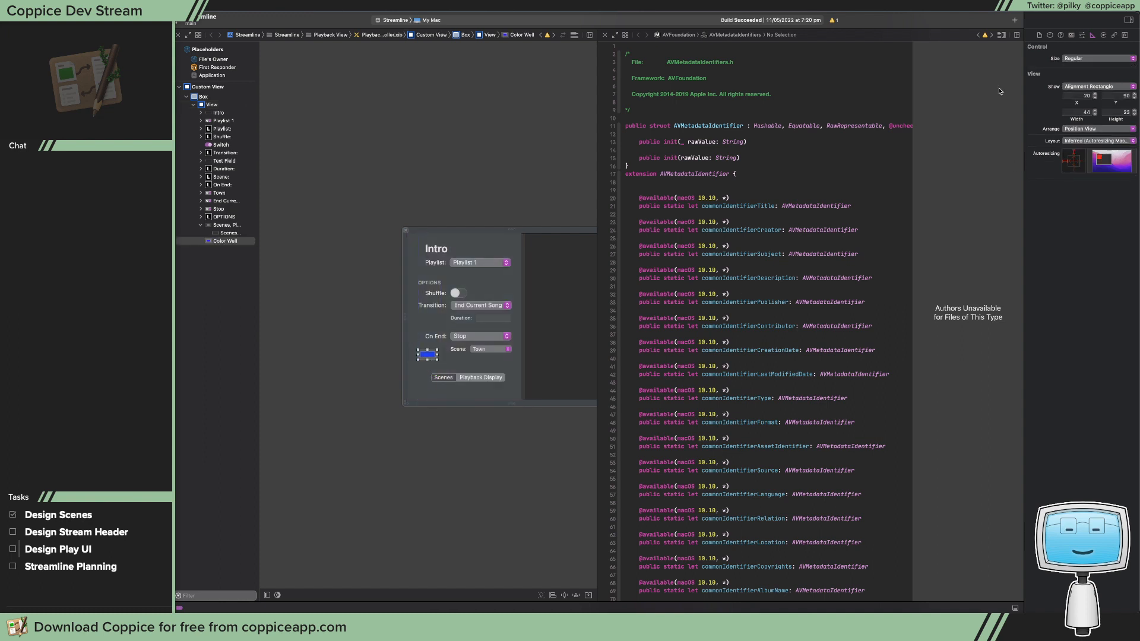
# Step: Set the new color well's colour to System Green Color and deselect it
pyautogui.click(1081, 35)
pyautogui.click(1095, 57)
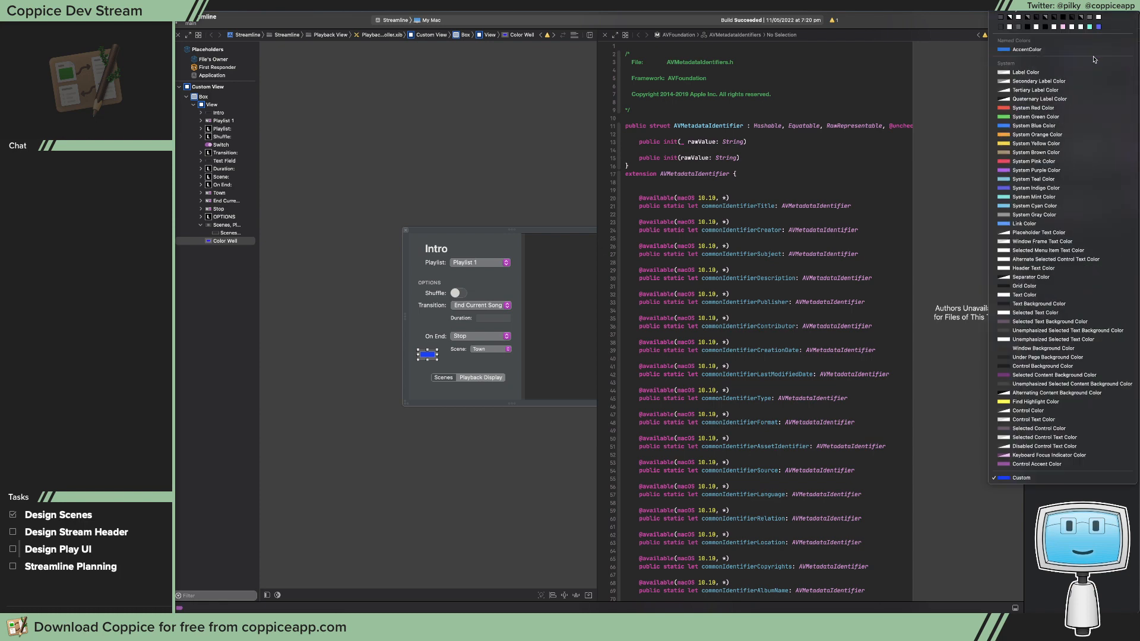
pyautogui.click(1088, 116)
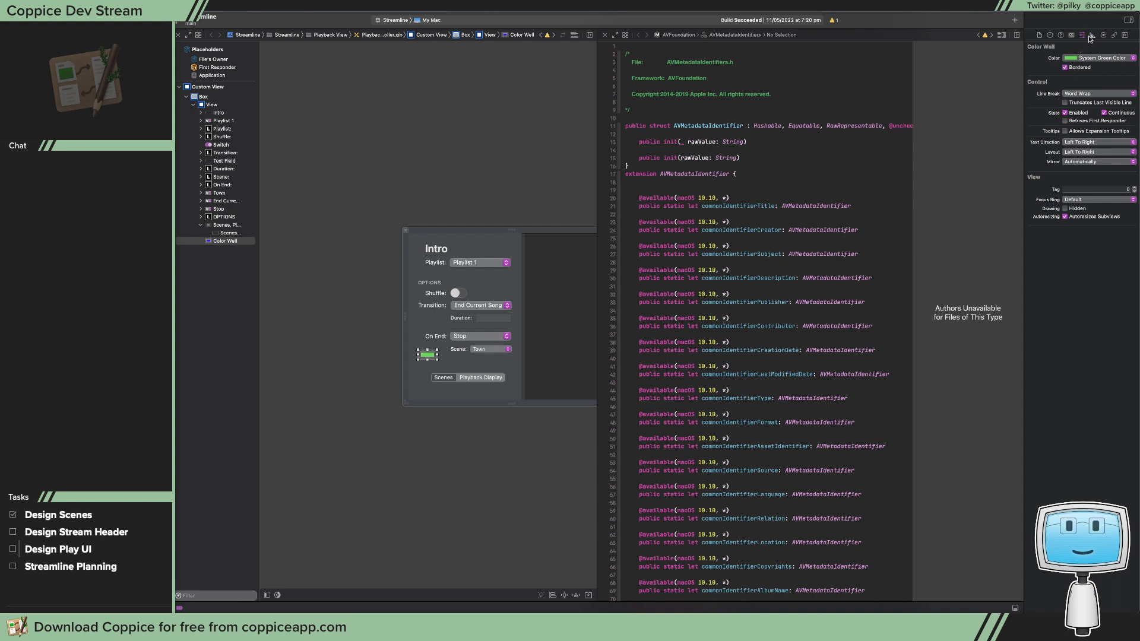
pyautogui.click(465, 360)
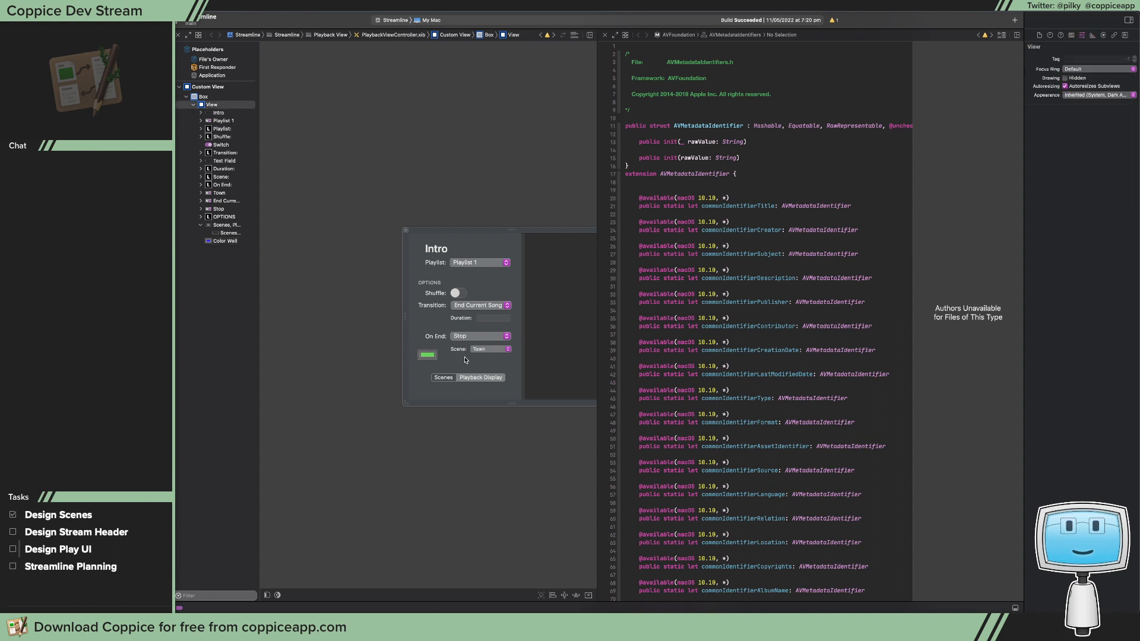
# Step: Bring an image of the green color well into the Photoshop mockup and move it below the Background Colour label
pyautogui.click(429, 355)
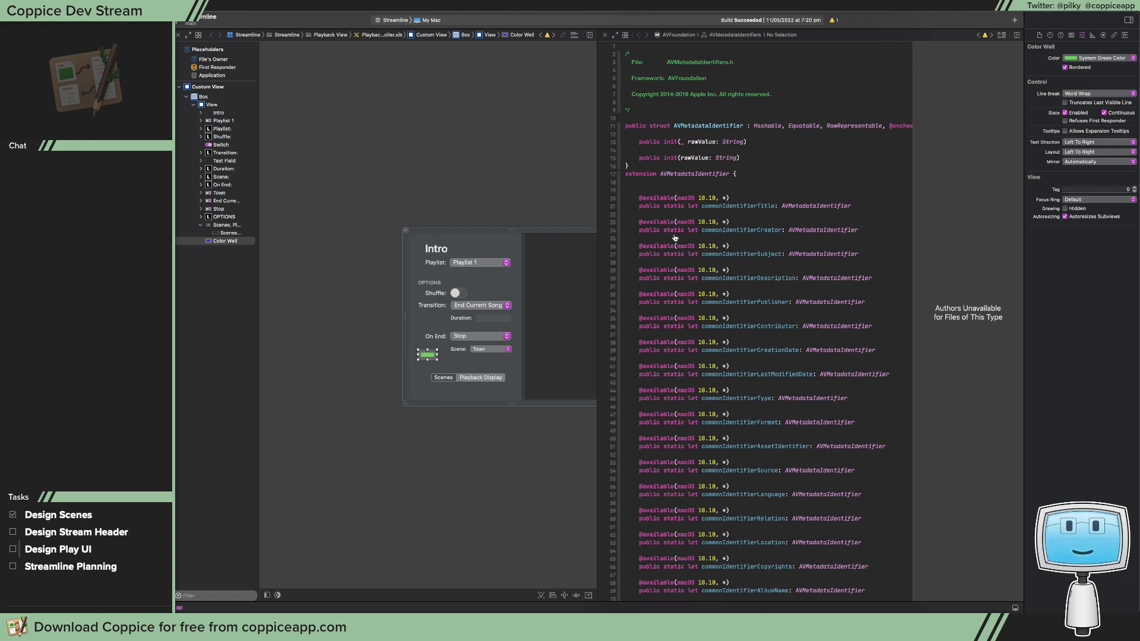
pyautogui.press('super+Tab')
pyautogui.press('super+v')
pyautogui.press('v')
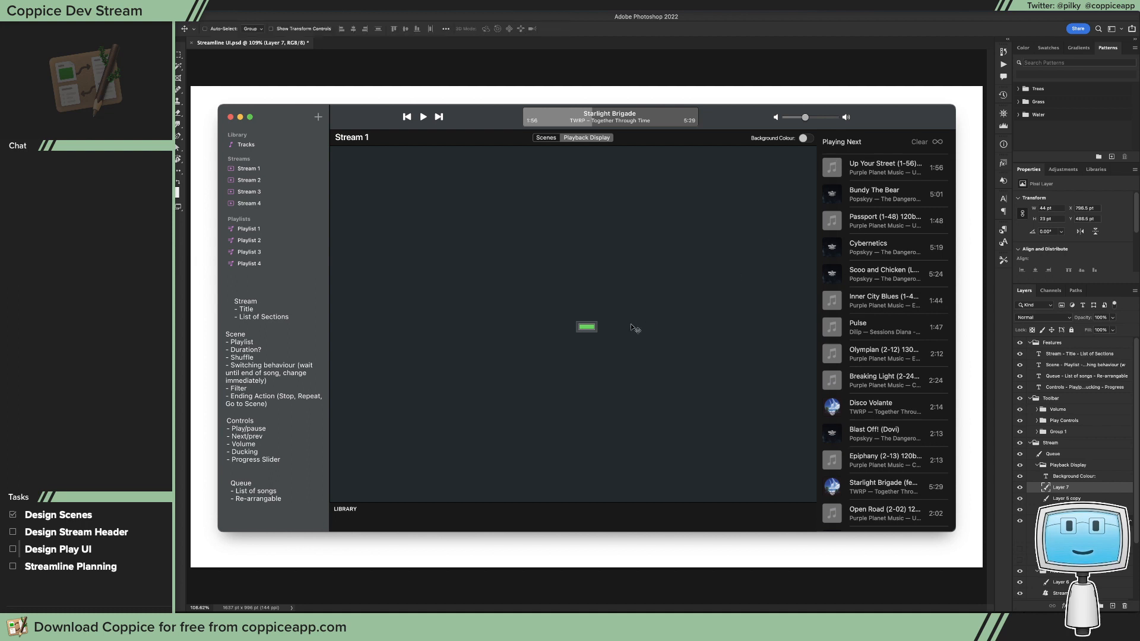
pyautogui.moveTo(631, 326); pyautogui.dragTo(791, 170)
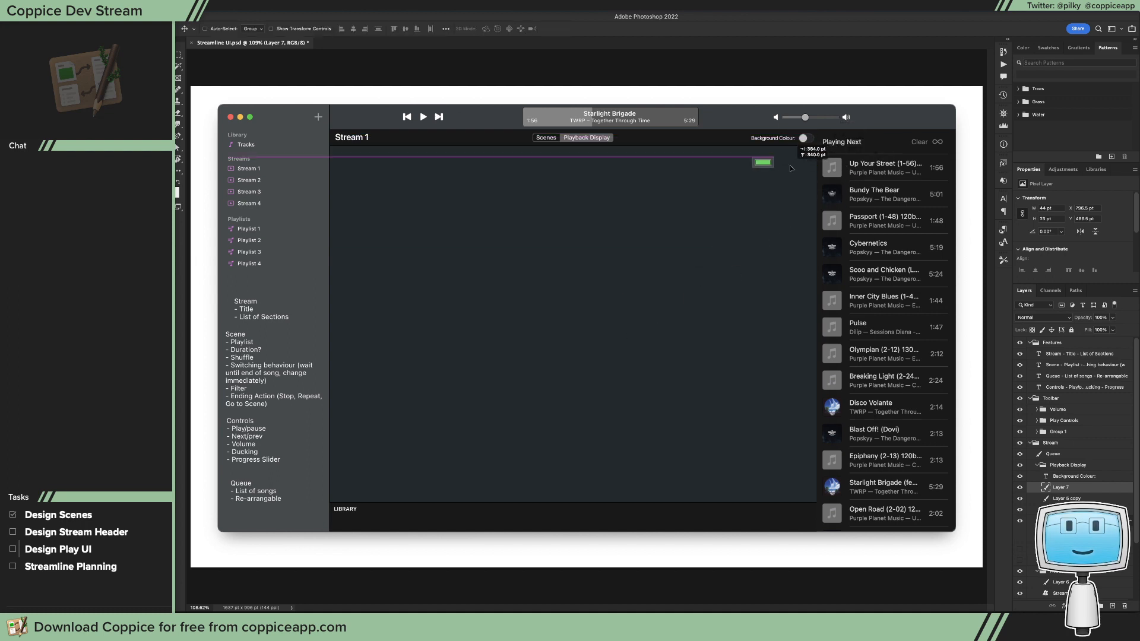
# Step: Hide the copied toggle layer and place the color well in its spot, shifting the Background Colour label slightly left of it
pyautogui.click(1020, 498)
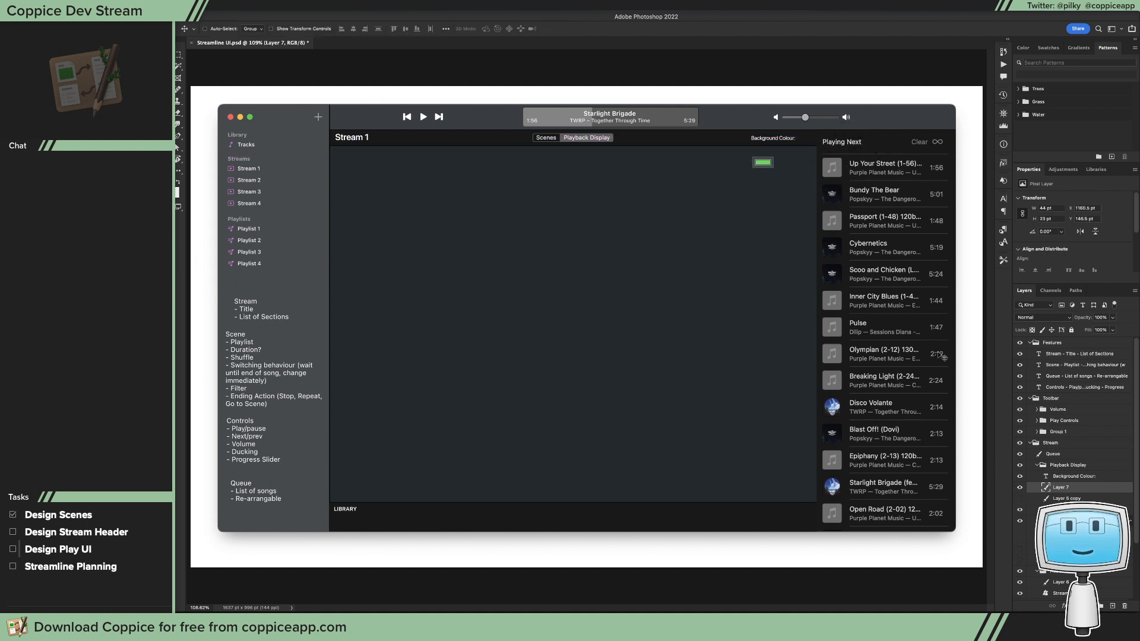
pyautogui.moveTo(784, 194); pyautogui.dragTo(818, 156)
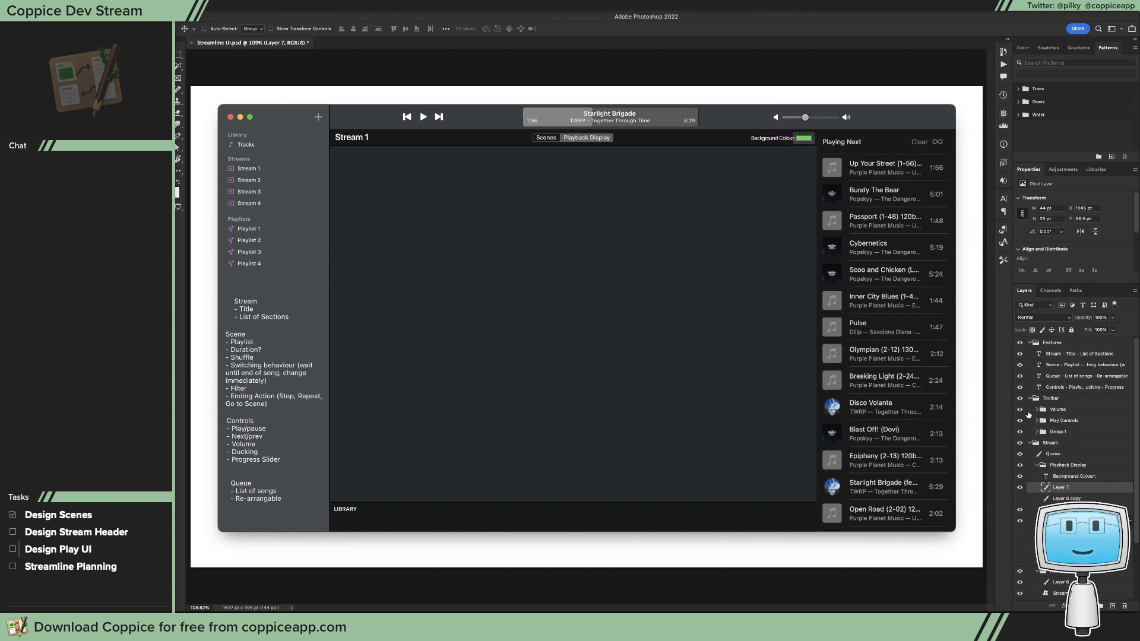
pyautogui.click(1061, 477)
pyautogui.moveTo(799, 260); pyautogui.dragTo(793, 260)
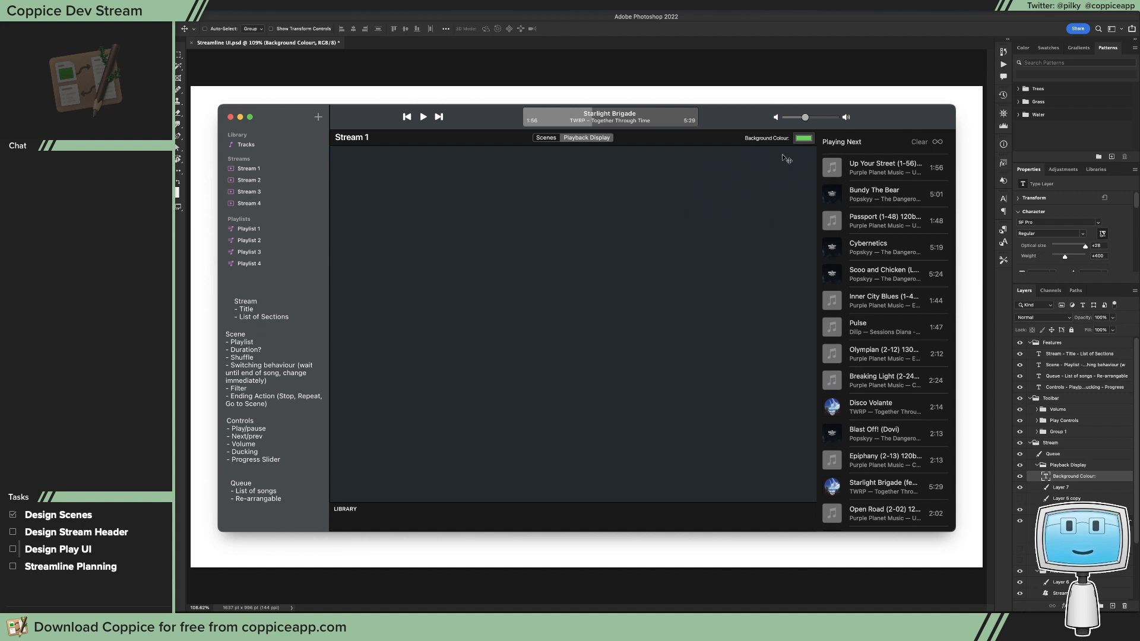
# Step: Sample the colour well's green and fill the empty area below the Stream 1 header with it on a new layer
pyautogui.press('g')
pyautogui.click(806, 136)
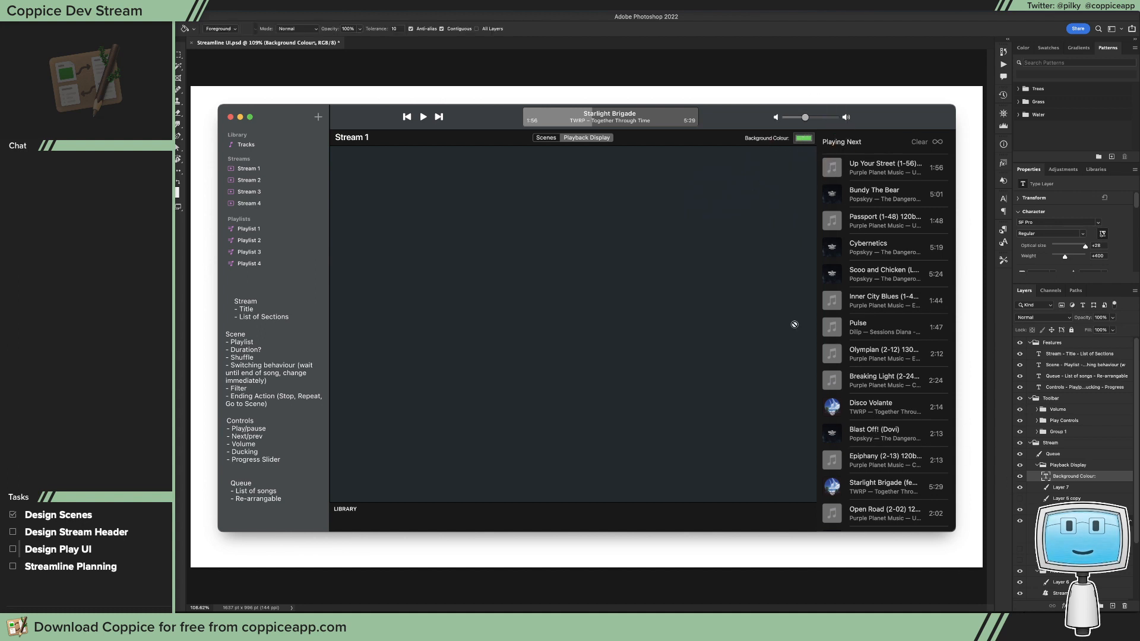
pyautogui.press('m')
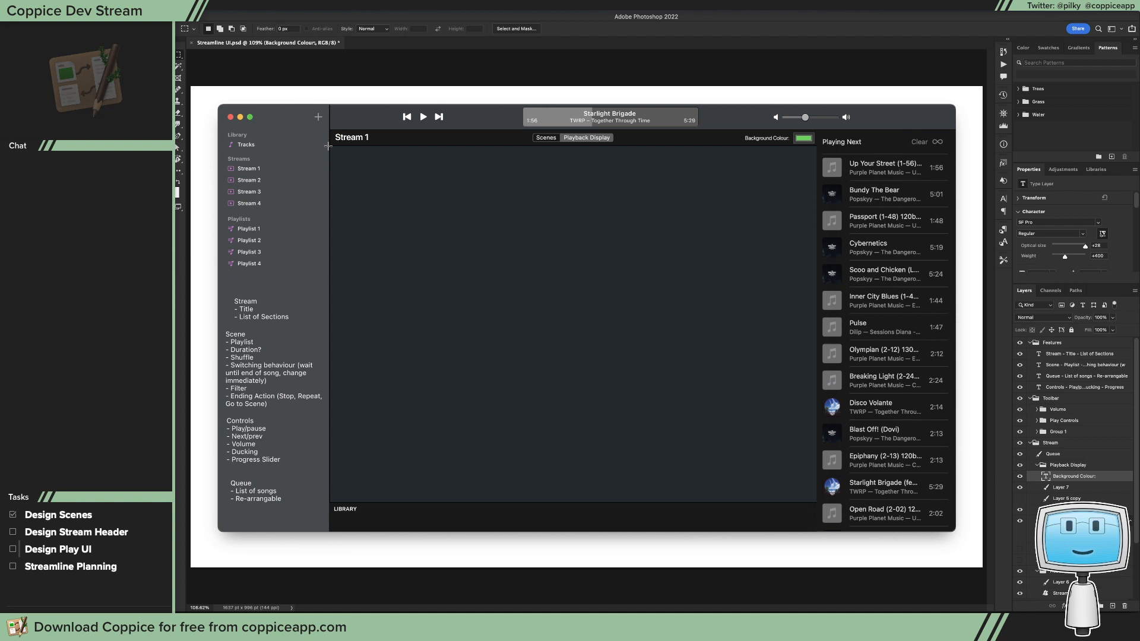
pyautogui.moveTo(328, 146); pyautogui.dragTo(819, 500)
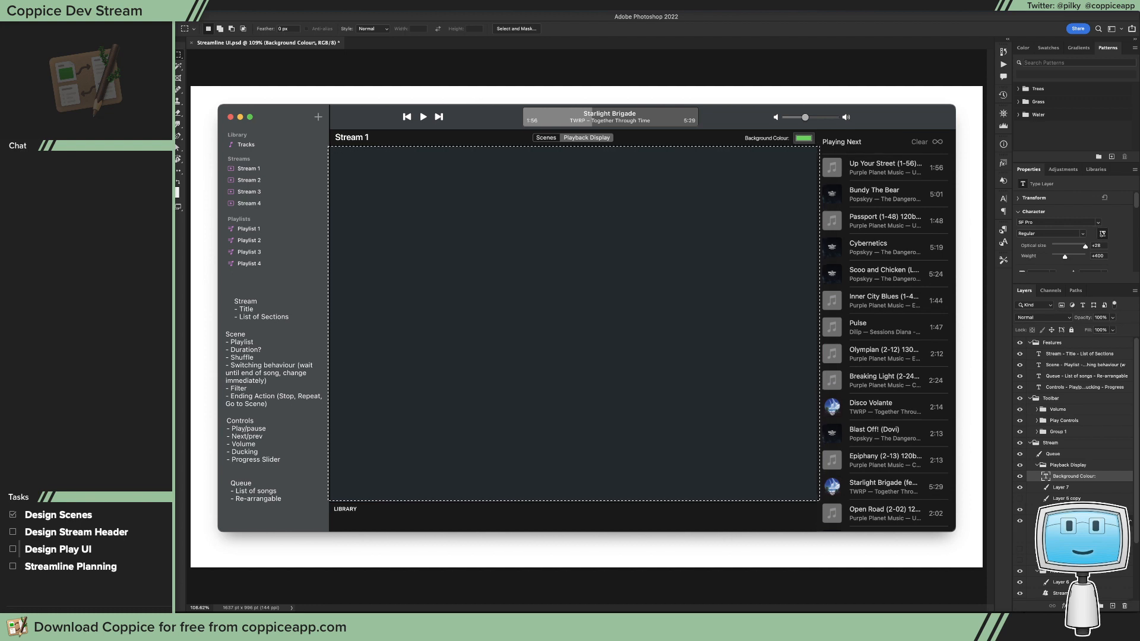
pyautogui.click(1070, 549)
pyautogui.click(1113, 606)
pyautogui.press('g')
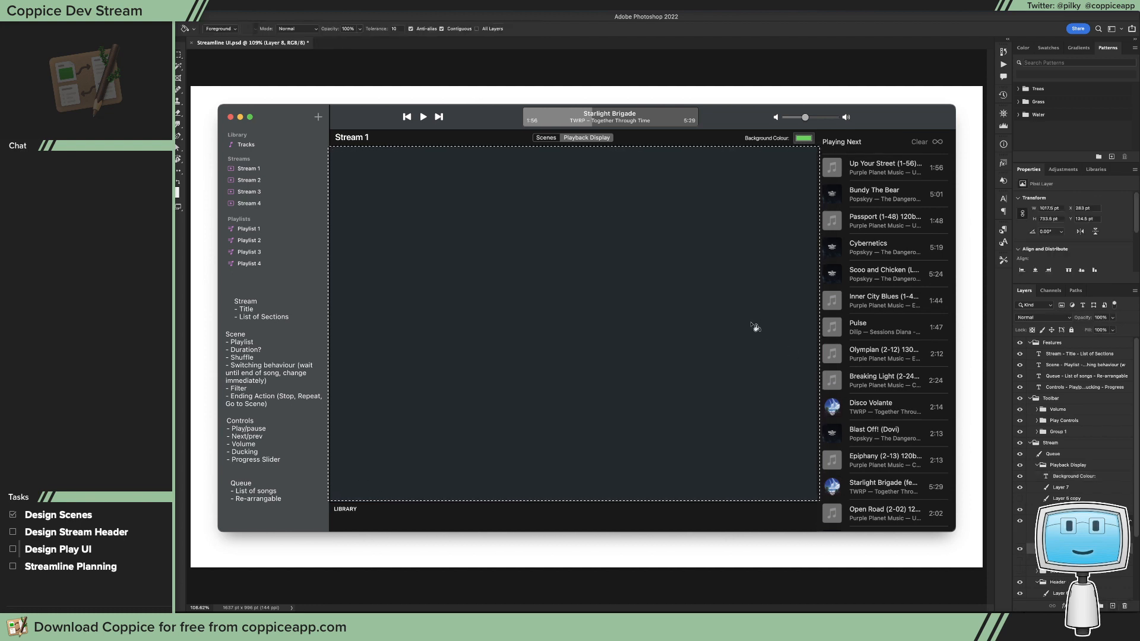
pyautogui.click(754, 327)
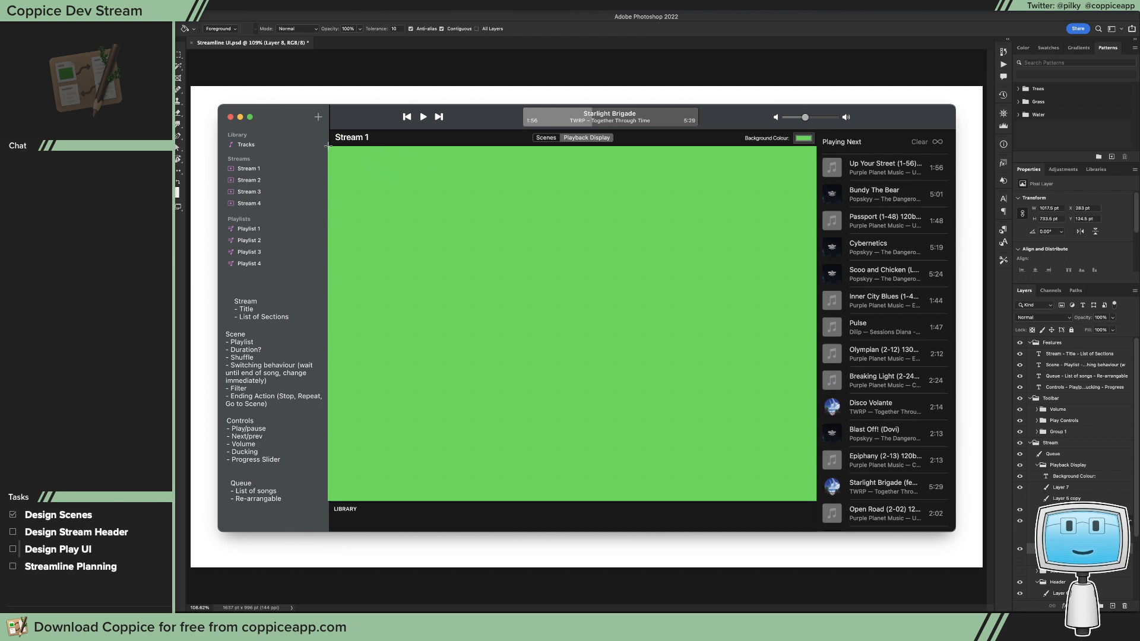
# Step: Trim the green fill where it overlaps the sidebar and the Playing Next queue so its edges line up with the content area
pyautogui.press('m')
pyautogui.moveTo(273, 125); pyautogui.dragTo(328, 531)
pyautogui.press('Delete')
pyautogui.press('super+d')
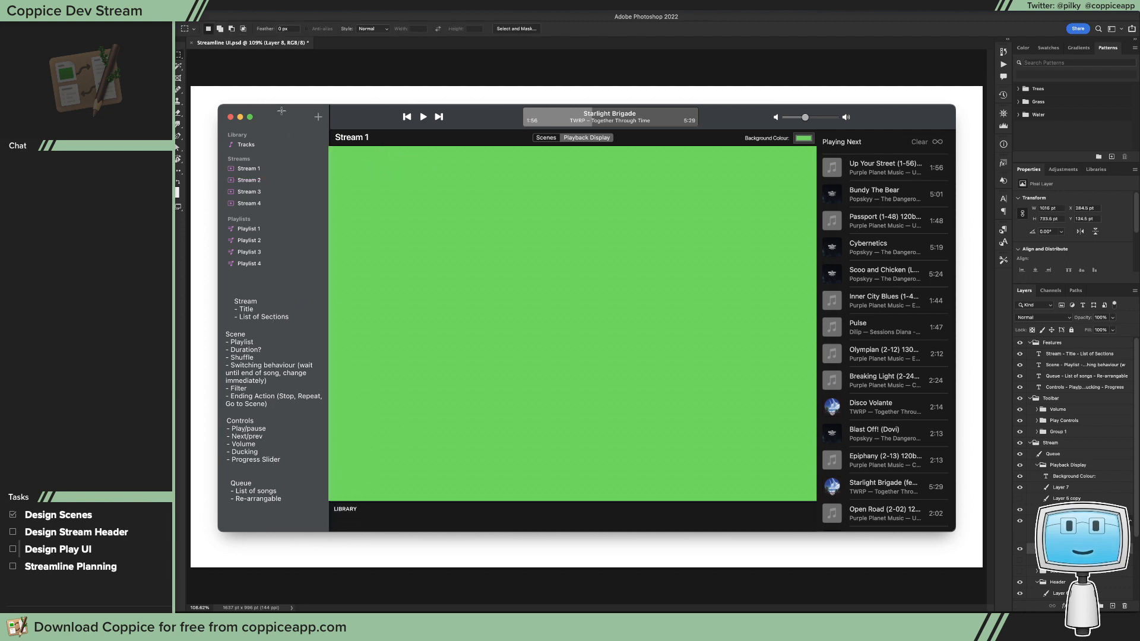
pyautogui.moveTo(282, 110); pyautogui.dragTo(330, 568)
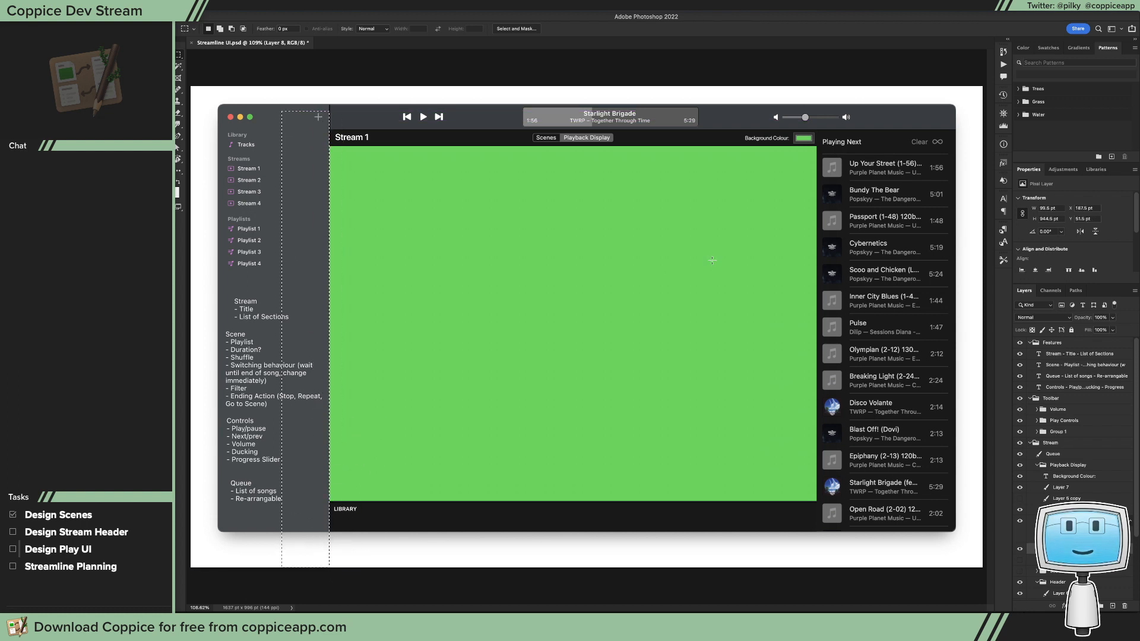
pyautogui.press('super+d')
pyautogui.moveTo(928, 105); pyautogui.dragTo(818, 559)
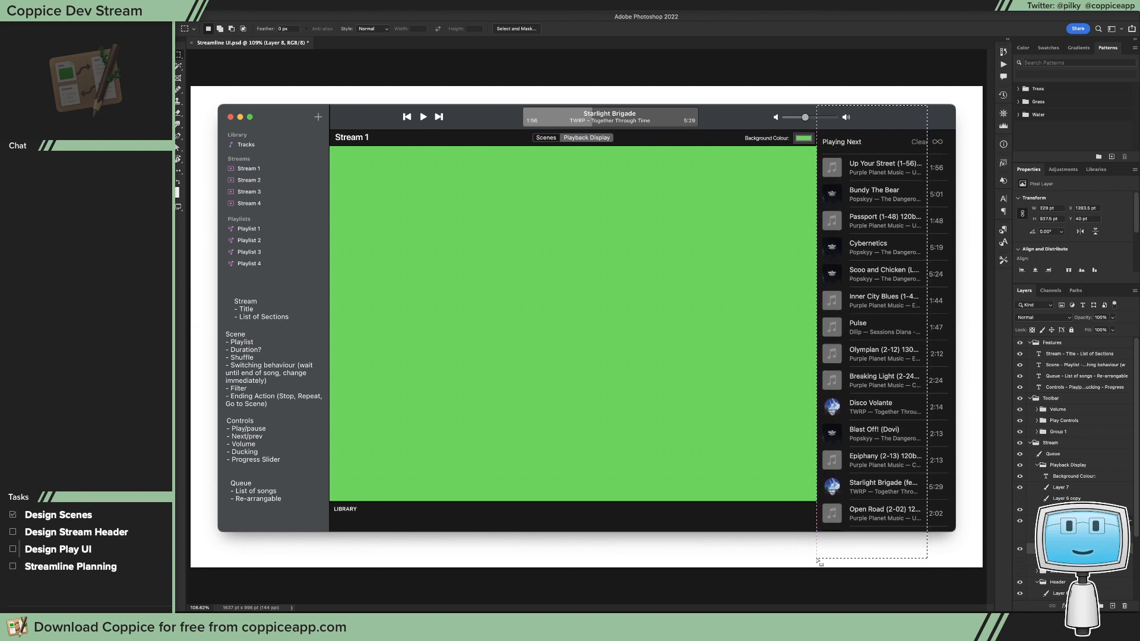
pyautogui.click(816, 557)
# Step: Fill the thin strip between the green area and the Library bar with the same green and deselect it
pyautogui.moveTo(800, 485)
pyautogui.mouseDown()
pyautogui.moveTo(890, 572)
pyautogui.moveTo(874, 583)
pyautogui.moveTo(617, 525)
pyautogui.moveTo(177, 540)
pyautogui.moveTo(579, 548)
pyautogui.moveTo(566, 548)
pyautogui.mouseUp()
pyautogui.press('g')
pyautogui.click(590, 579)
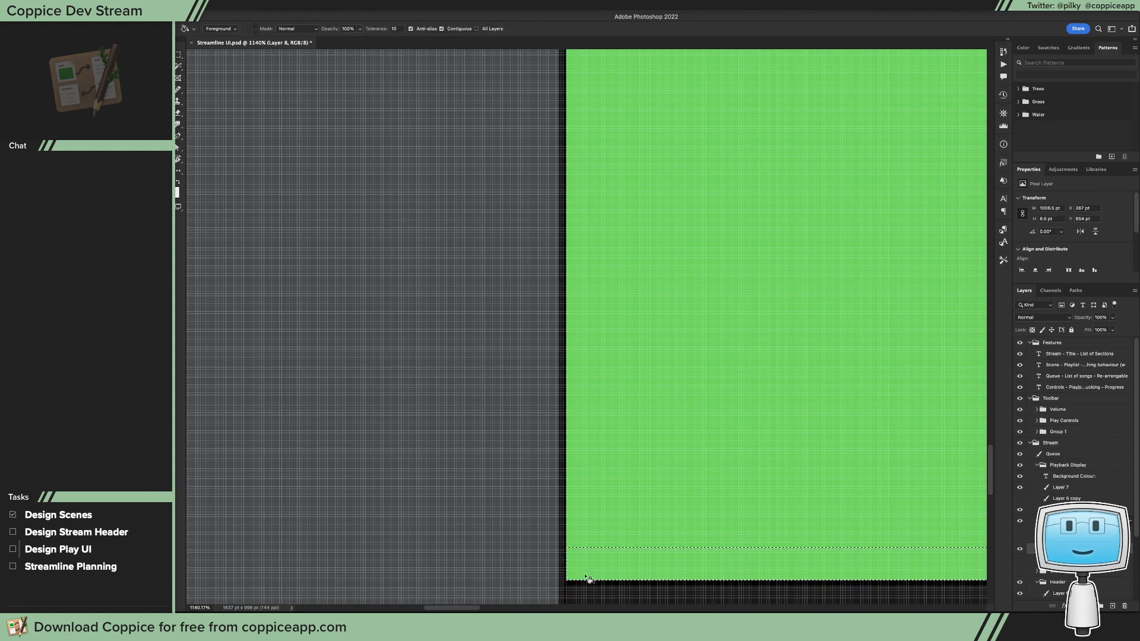
pyautogui.hotkey('ctrl', 'd')
pyautogui.hotkey('ctrl', '1')
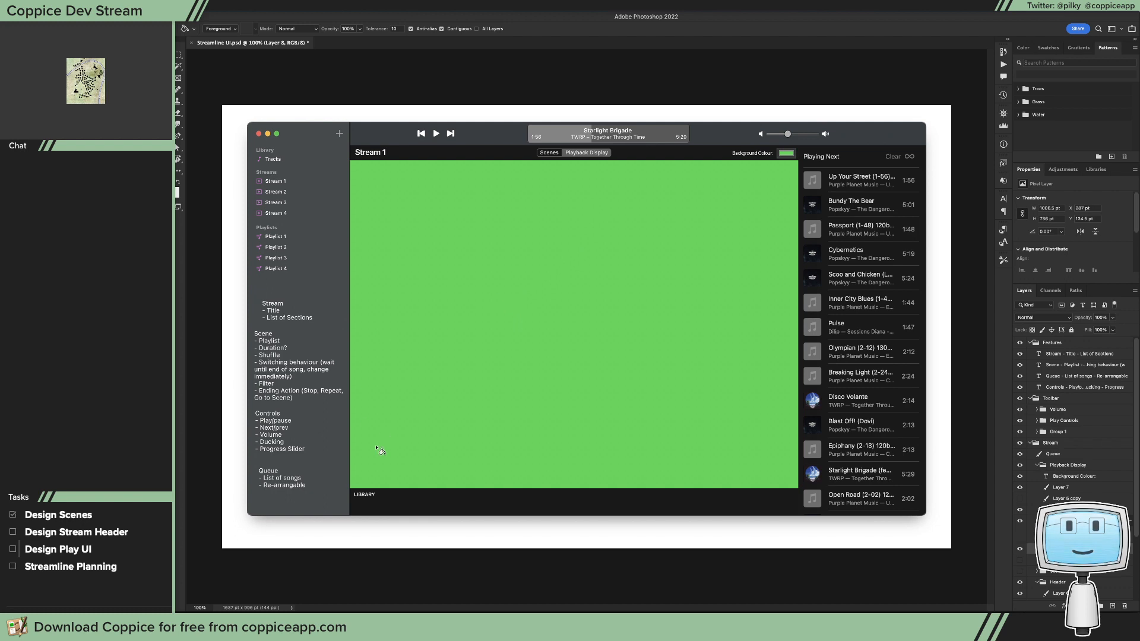
pyautogui.click(178, 55)
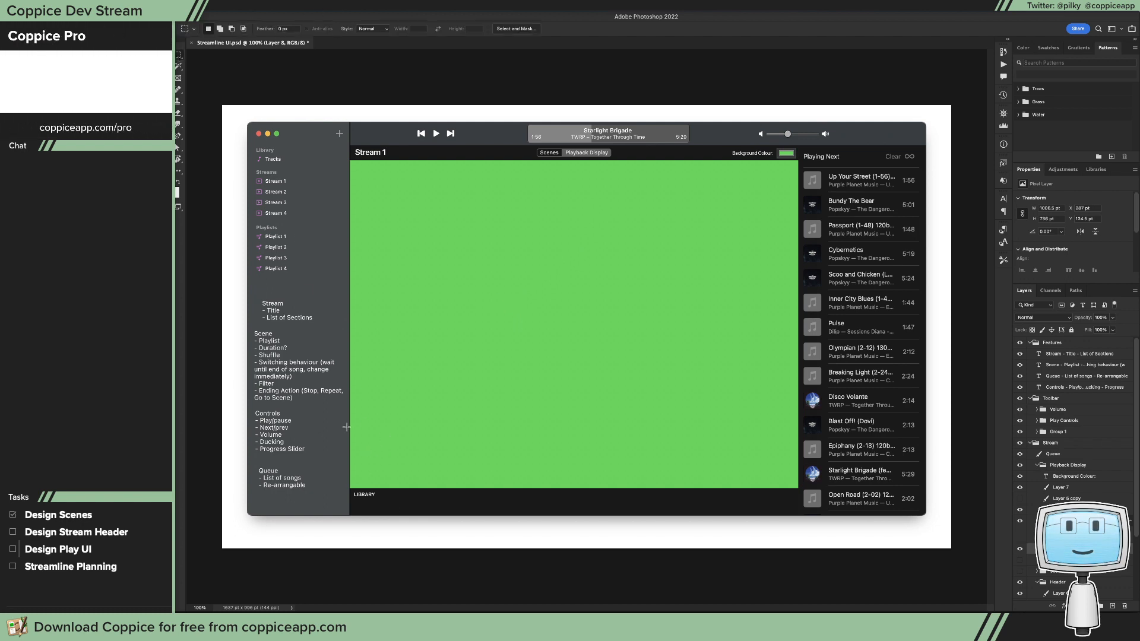
pyautogui.moveTo(351, 421); pyautogui.dragTo(486, 517)
pyautogui.moveTo(486, 421); pyautogui.dragTo(646, 513)
pyautogui.click(785, 437)
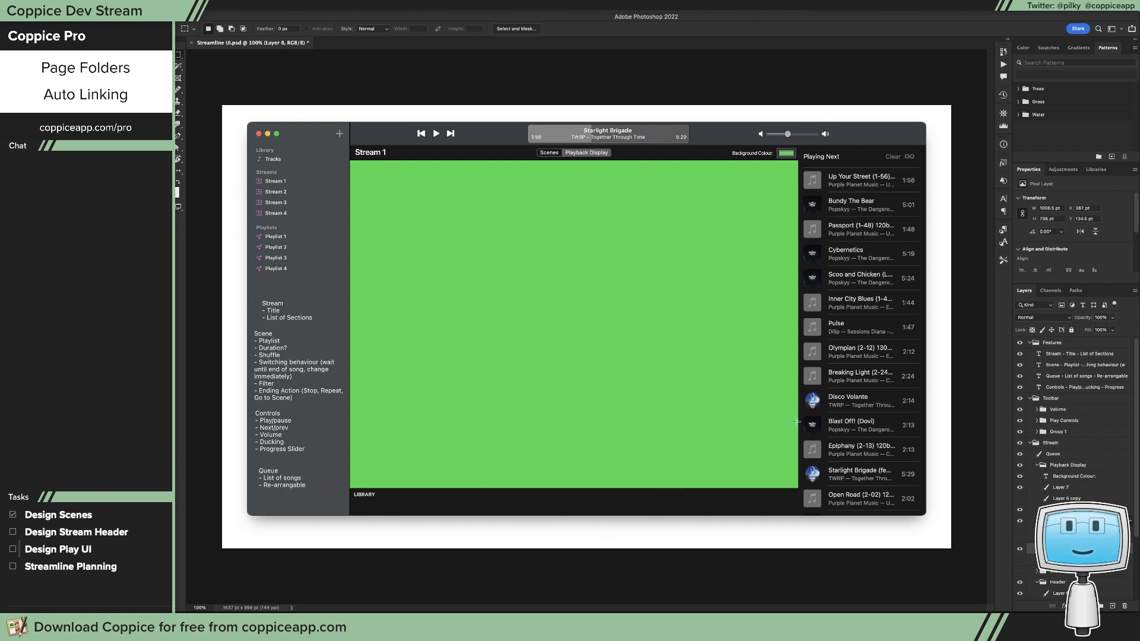
pyautogui.moveTo(797, 422); pyautogui.dragTo(647, 514)
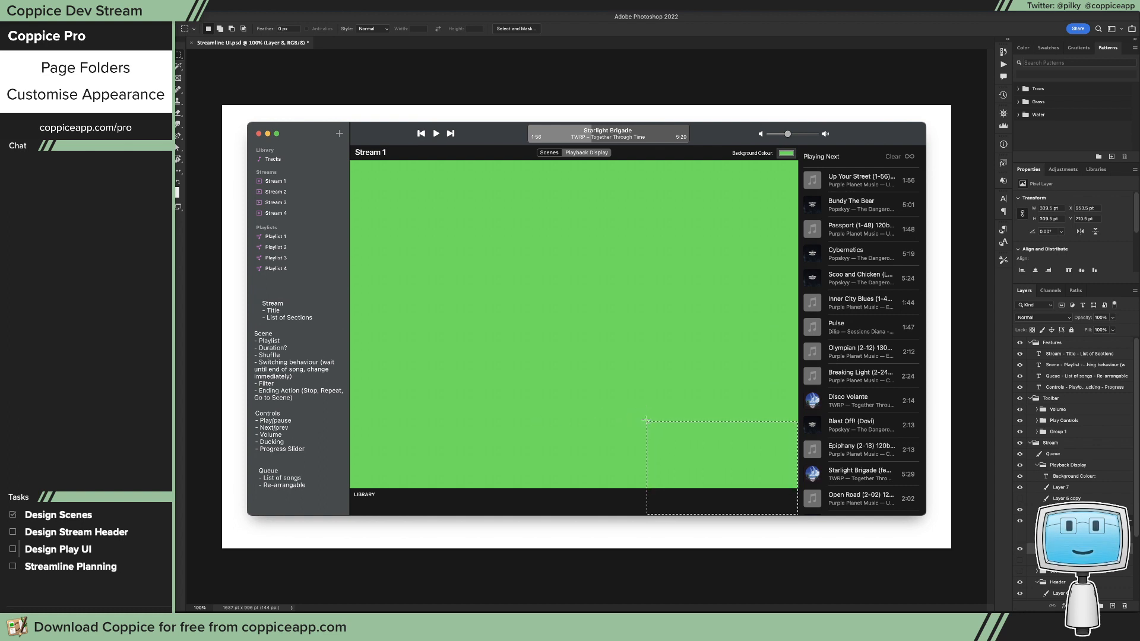
pyautogui.moveTo(646, 420); pyautogui.dragTo(462, 515)
pyautogui.click(406, 434)
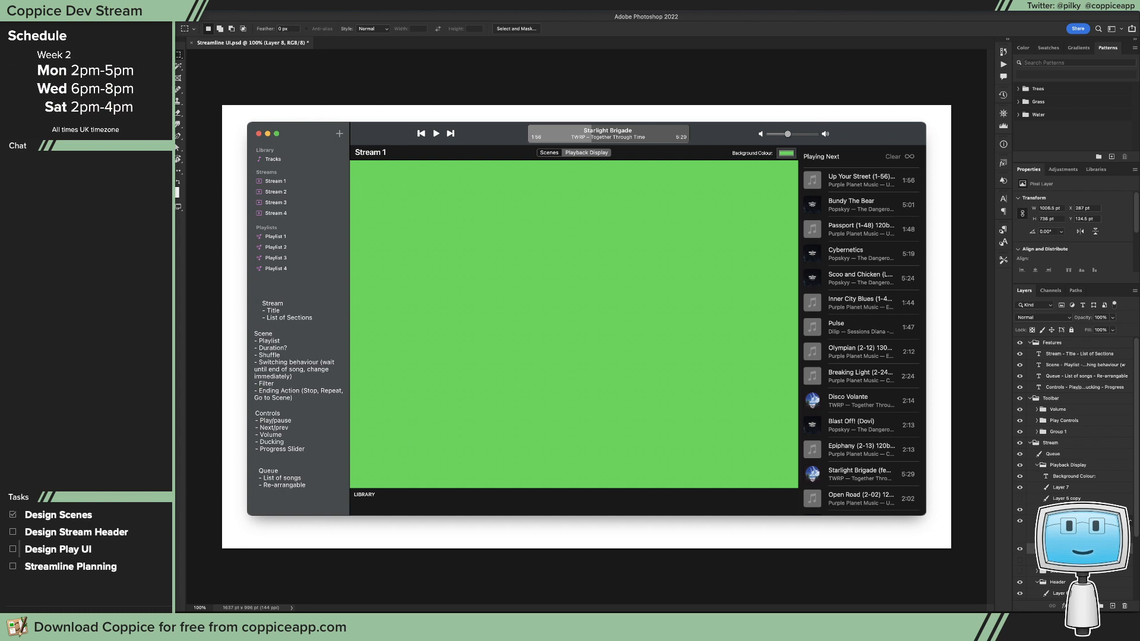
# Step: Draw a rectangle about 358 × 144.5 pt in the middle of the green area, fill it with ffffff, and nudge it towards the centre
pyautogui.press('u')
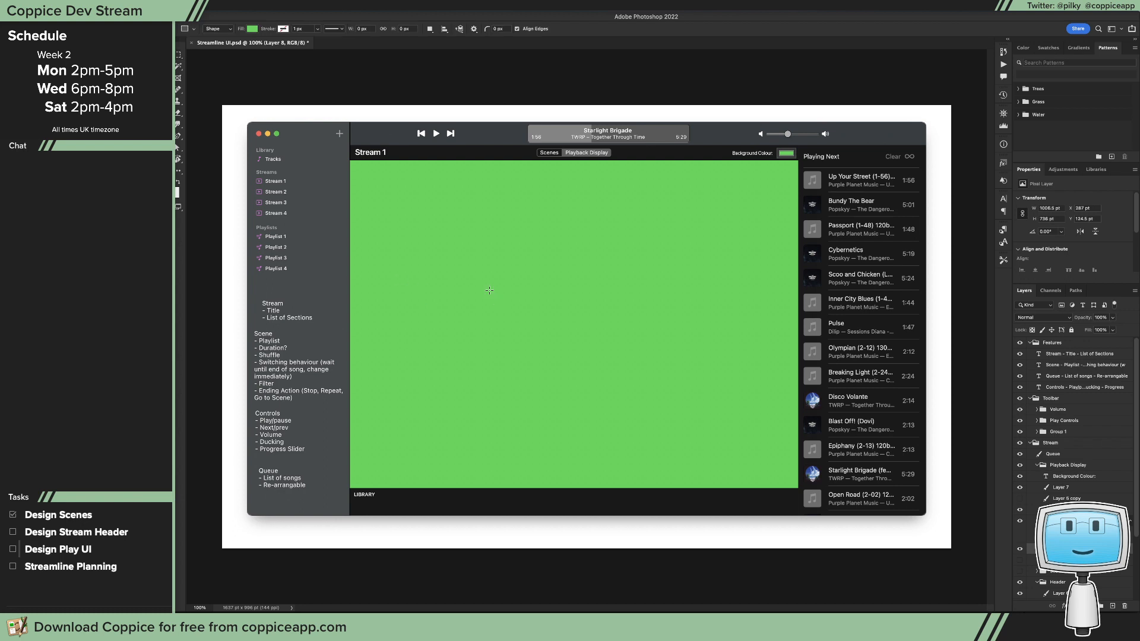
pyautogui.moveTo(489, 291); pyautogui.dragTo(649, 354)
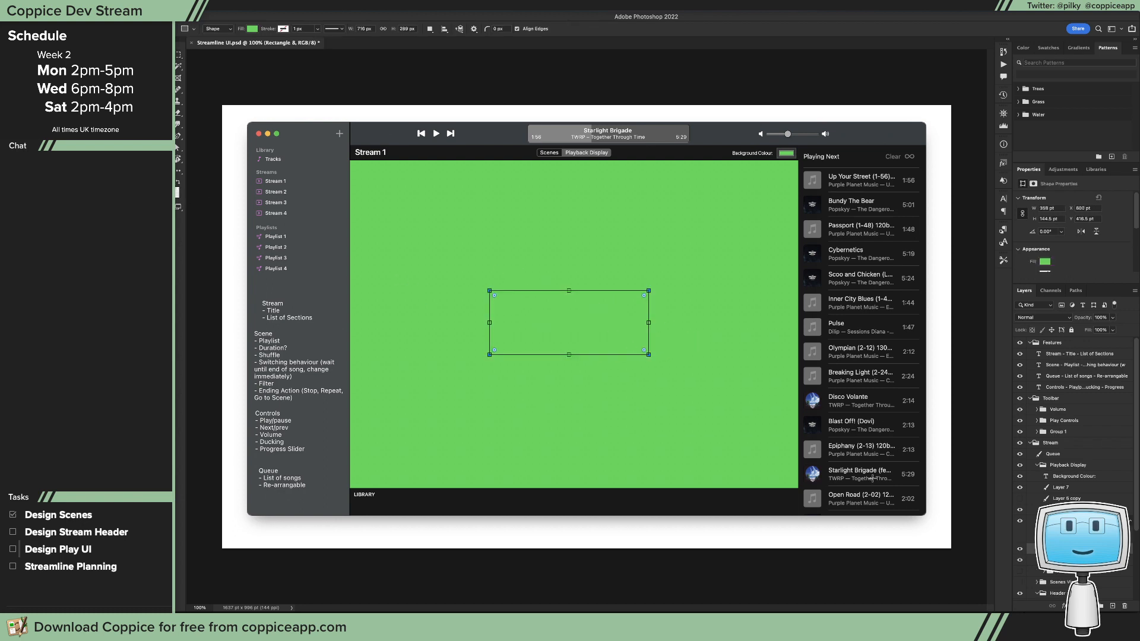
pyautogui.doubleClick(1046, 549)
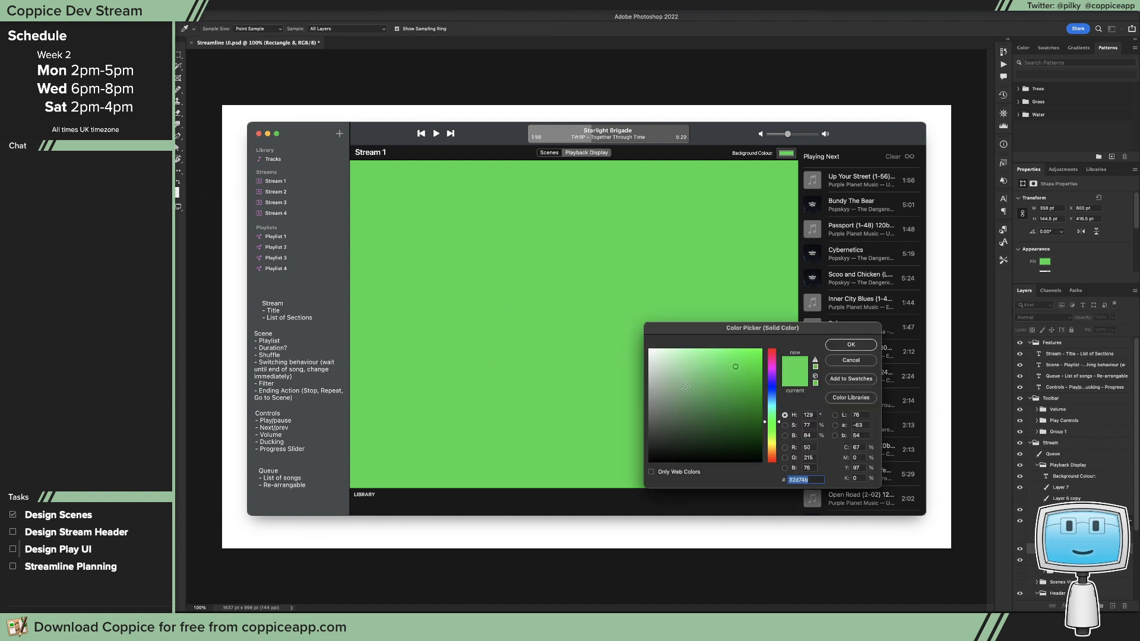
pyautogui.write('ffffff')
pyautogui.click(850, 344)
pyautogui.press('v')
pyautogui.moveTo(609, 334); pyautogui.dragTo(614, 329)
# Step: Add the text SONG_TITLE above the white rectangle and colour it black (000000)
pyautogui.press('t')
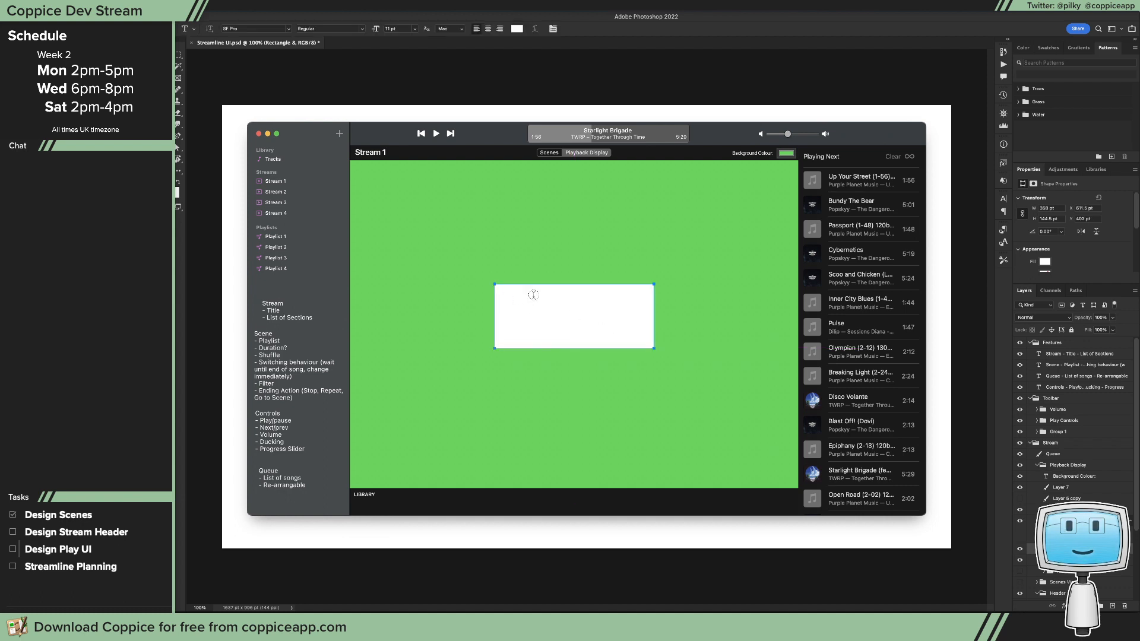
pyautogui.click(524, 239)
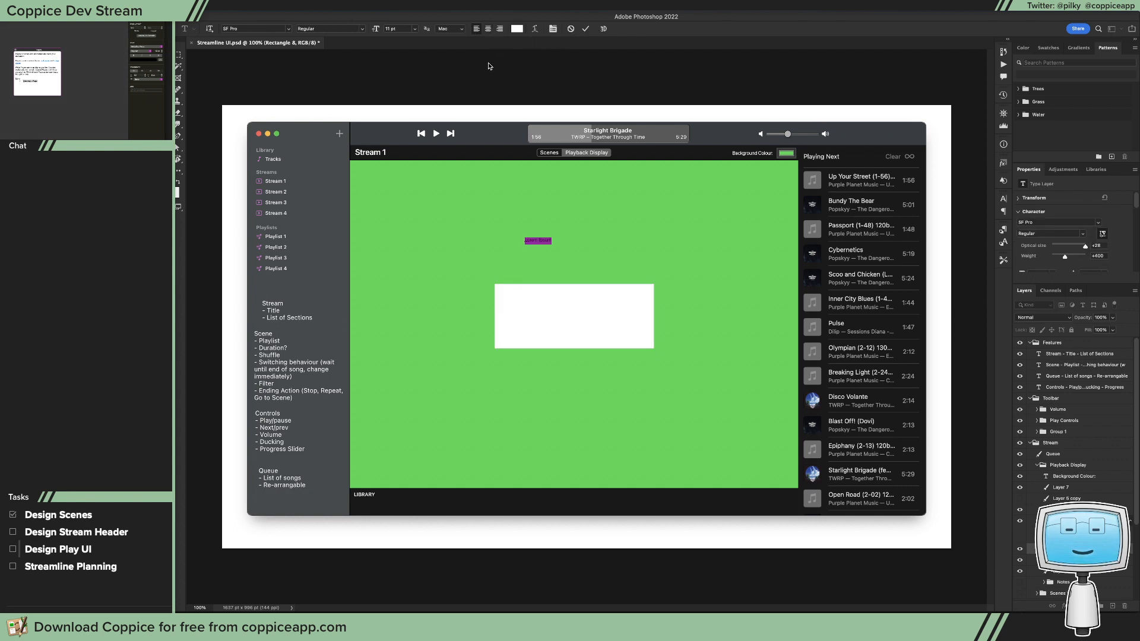
pyautogui.write('s')
pyautogui.click(488, 67)
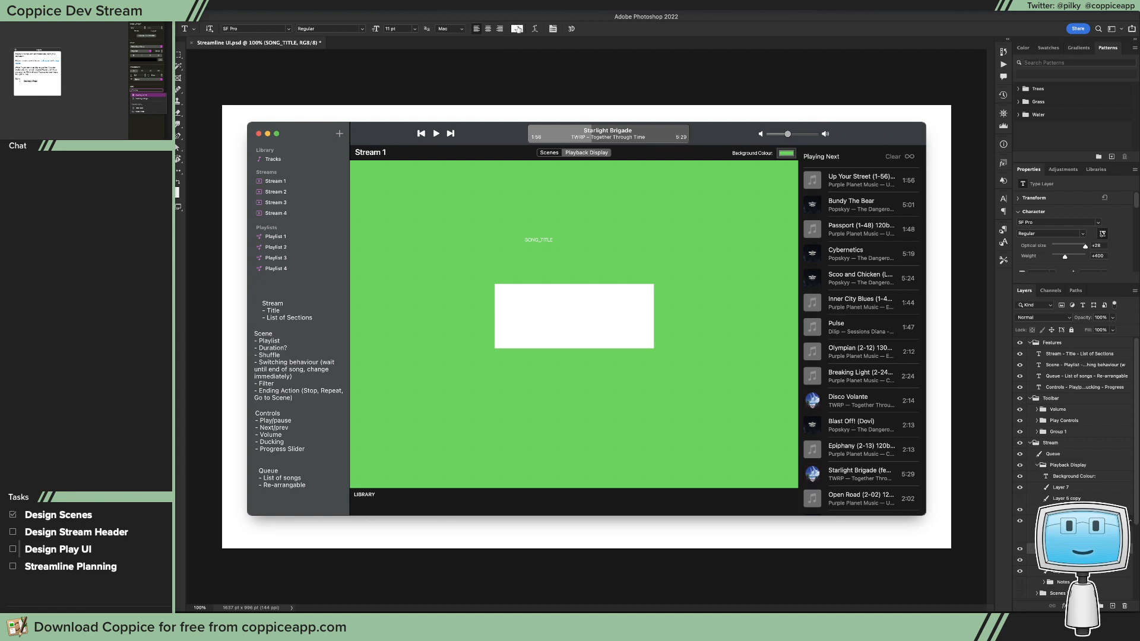
pyautogui.click(517, 29)
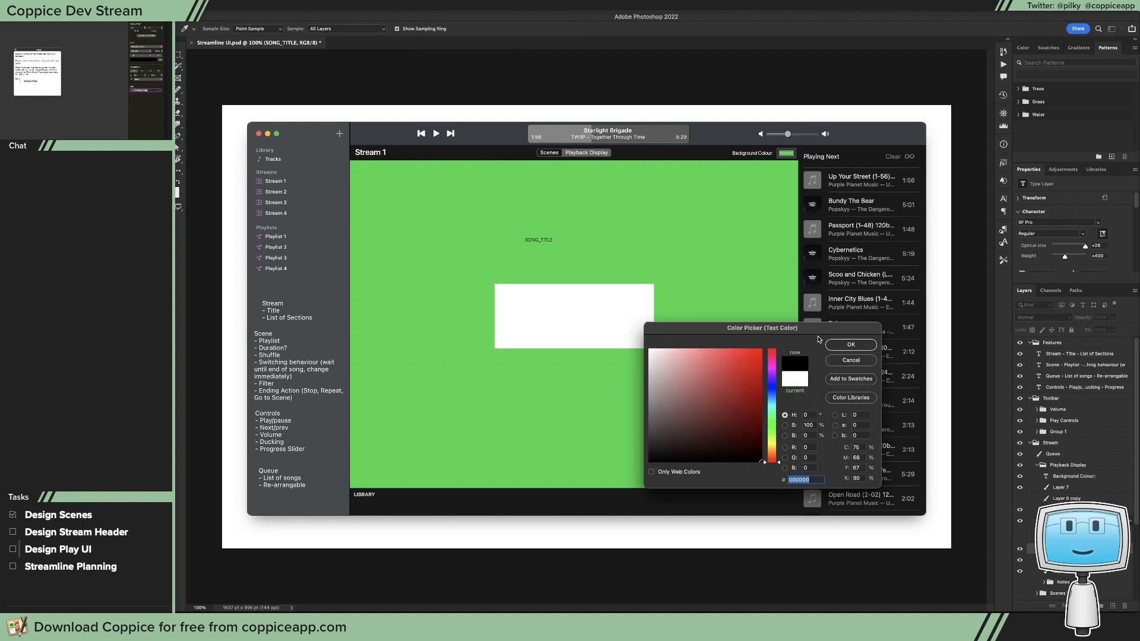
pyautogui.click(851, 344)
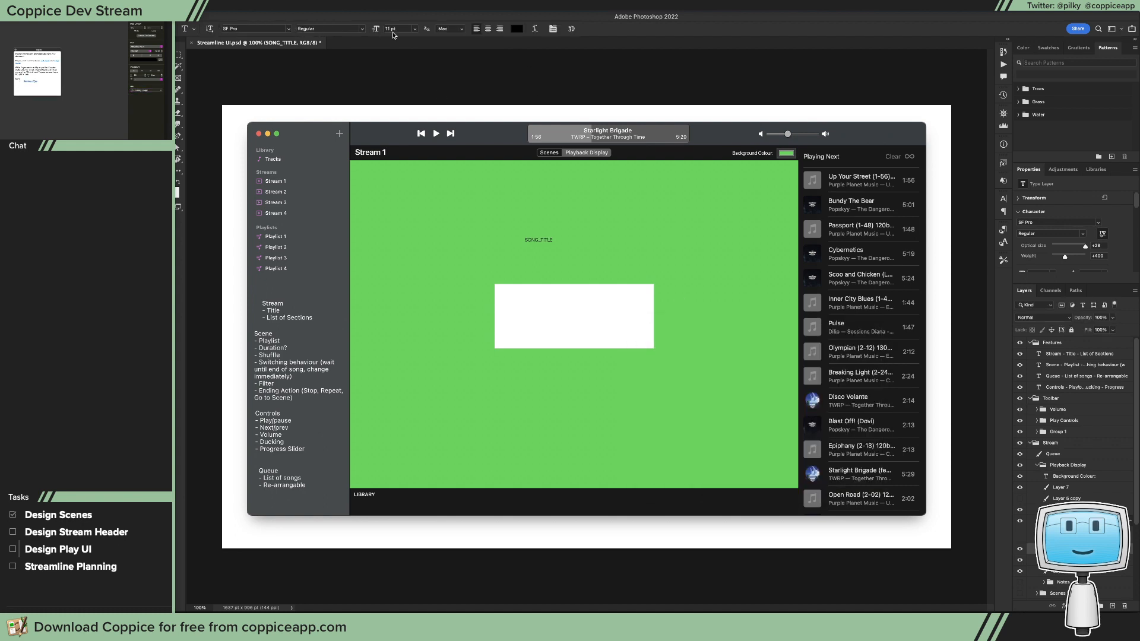
# Step: Move SONG_TITLE into the upper part of the white rectangle and set its size to 24 pt
pyautogui.click(415, 29)
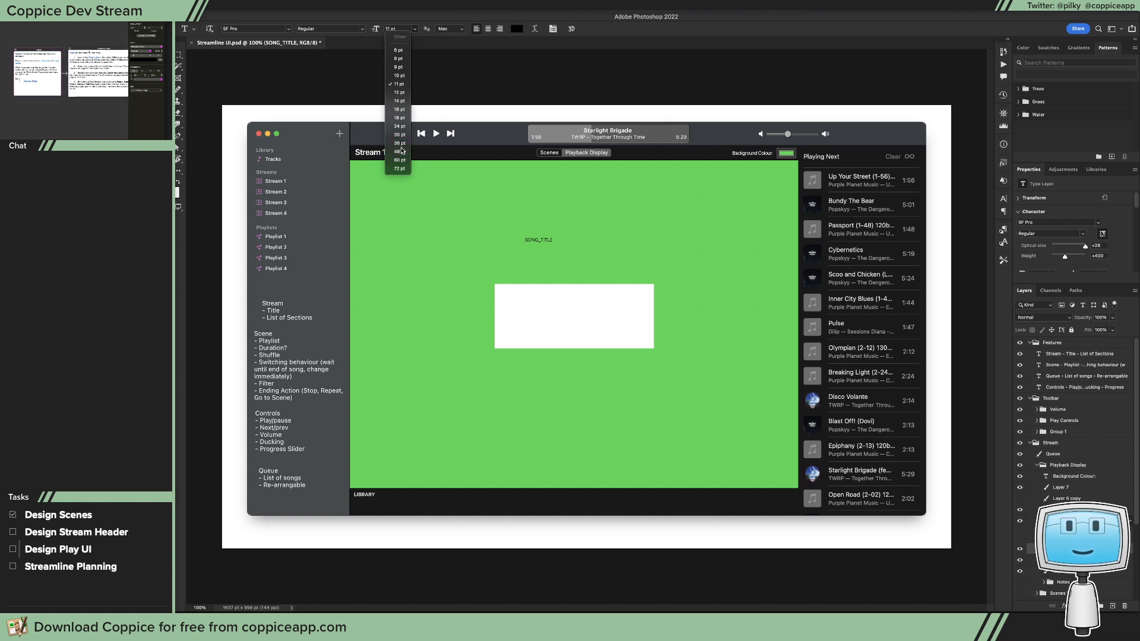
pyautogui.moveTo(603, 241); pyautogui.dragTo(585, 297)
pyautogui.click(414, 29)
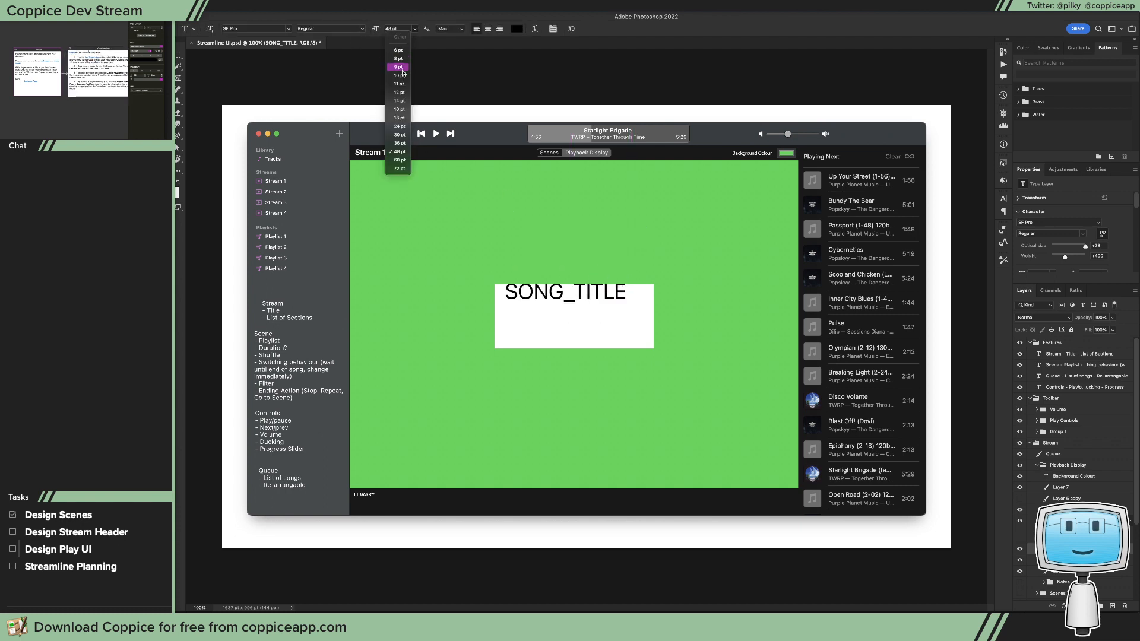
pyautogui.click(398, 127)
pyautogui.press('v')
# Step: Duplicate SONG_TITLE just beneath itself, change the copy's text to ARTIST, and position it centrally under the title
pyautogui.moveTo(546, 302); pyautogui.dragTo(583, 319)
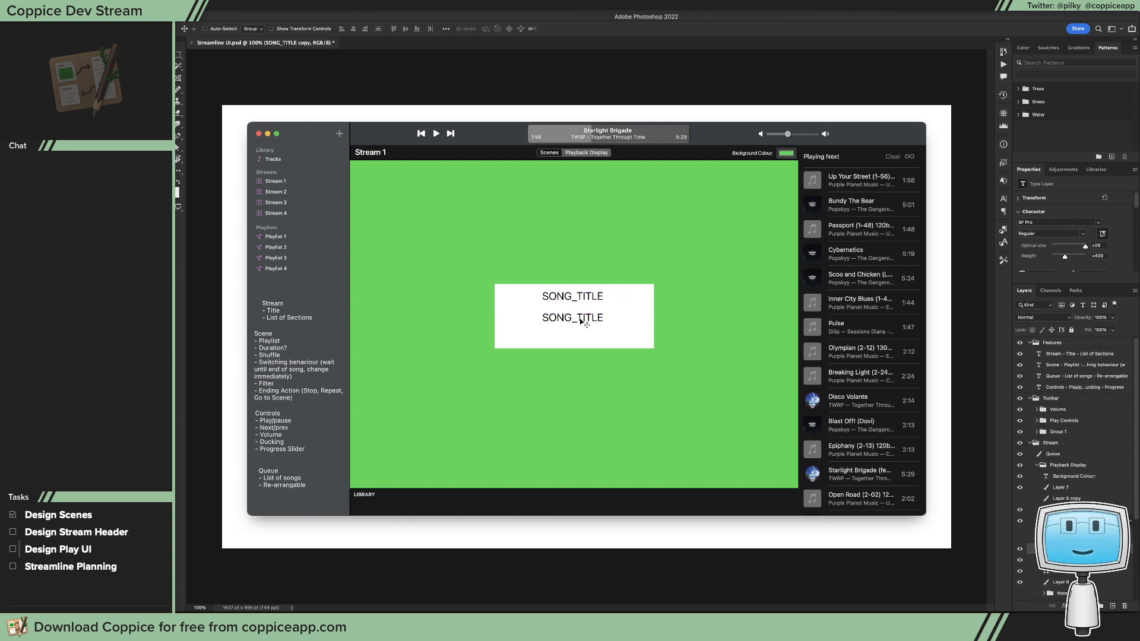
pyautogui.doubleClick(583, 318)
pyautogui.write('Arti')
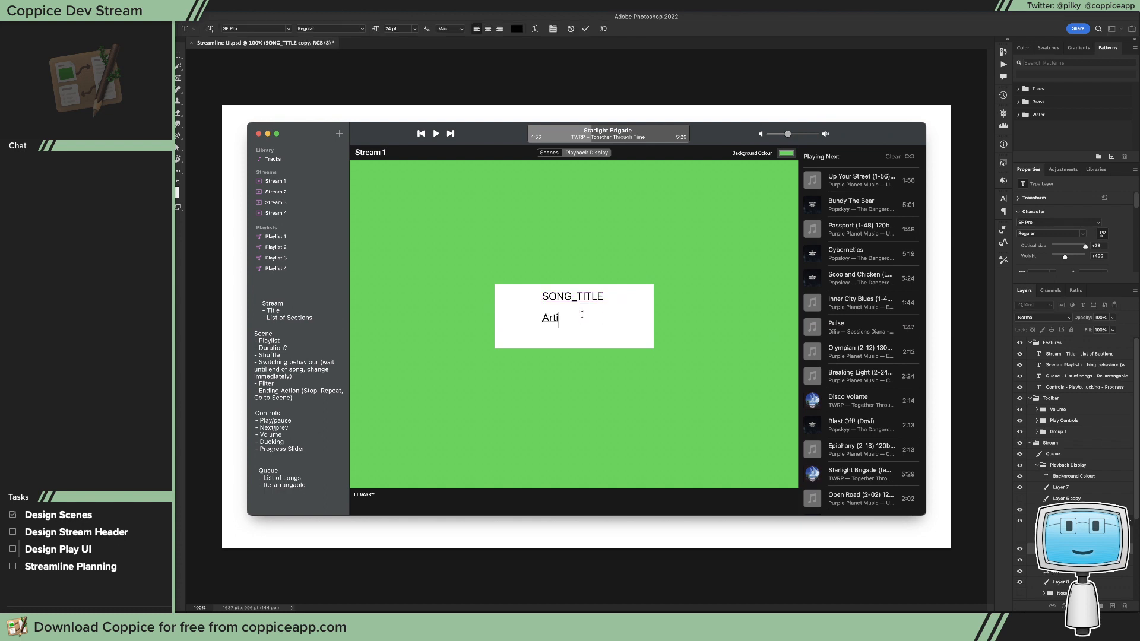
pyautogui.write('st')
pyautogui.doubleClick(582, 314)
pyautogui.write('ARTIST')
pyautogui.press('Escape')
pyautogui.moveTo(583, 319)
pyautogui.mouseDown()
pyautogui.moveTo(600, 323)
pyautogui.moveTo(596, 334)
pyautogui.moveTo(598, 313)
pyautogui.mouseUp()
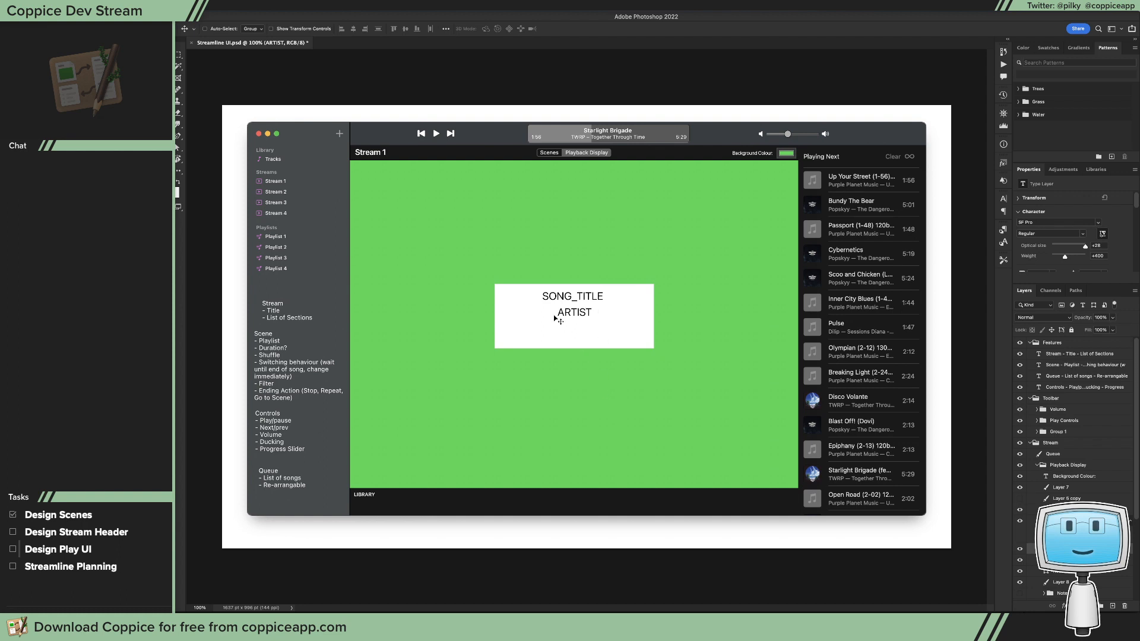
# Step: Change the artist text to #ARTIST# and shift it slightly left beneath the title
pyautogui.press('t')
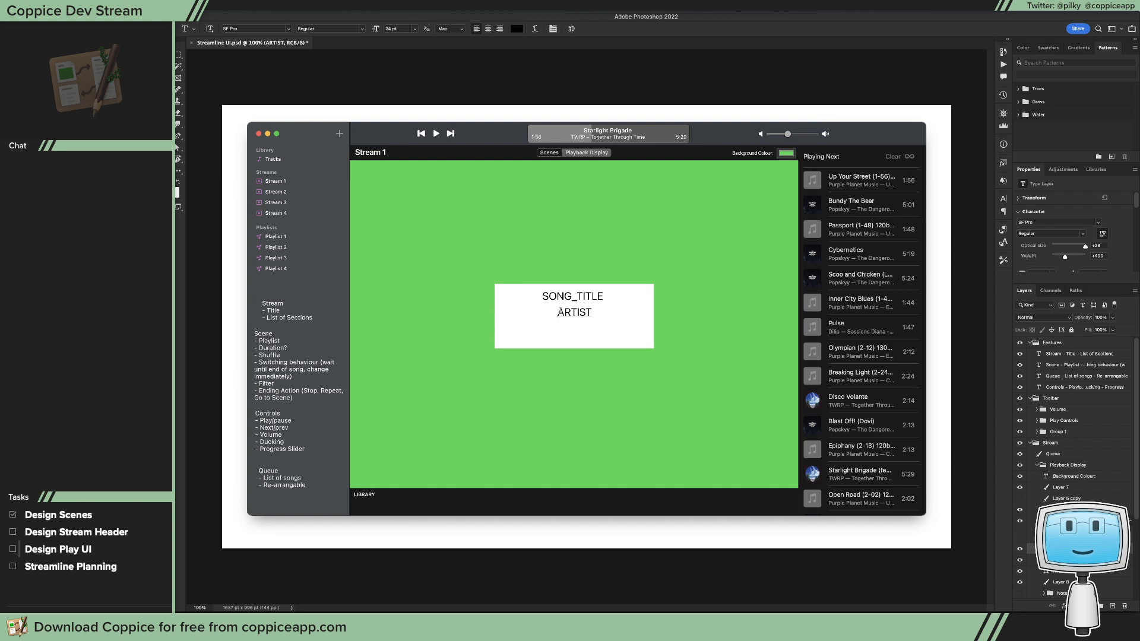
pyautogui.click(559, 312)
pyautogui.write('#')
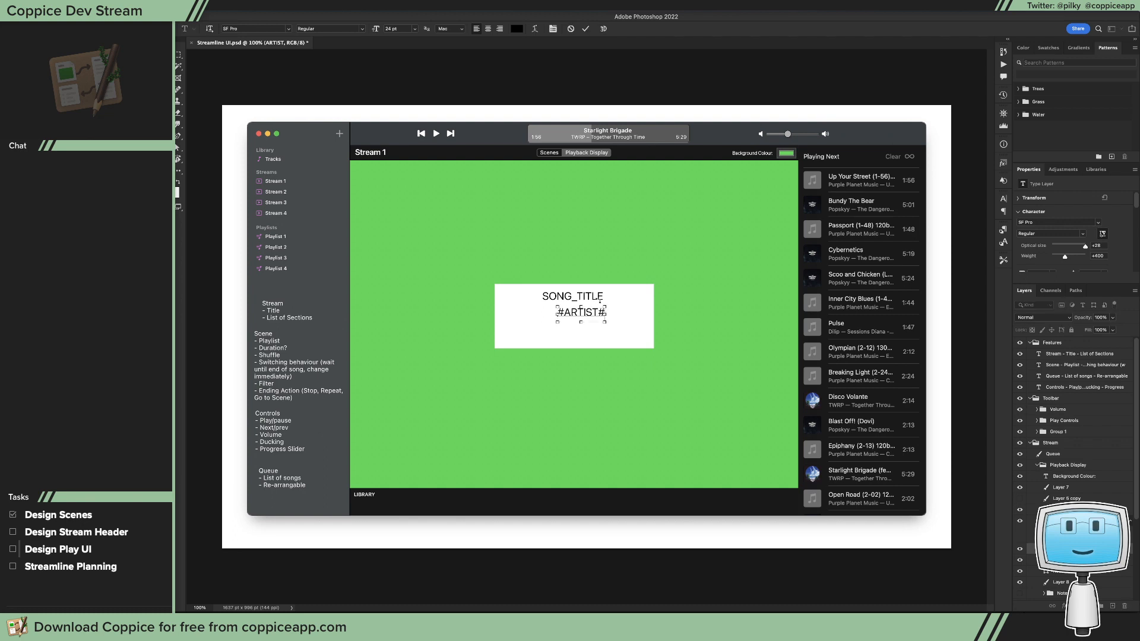
pyautogui.press('super+Return')
pyautogui.press('v')
pyautogui.moveTo(573, 314); pyautogui.dragTo(565, 315)
# Step: Change the title text to #SONG_TITLE#
pyautogui.press('t')
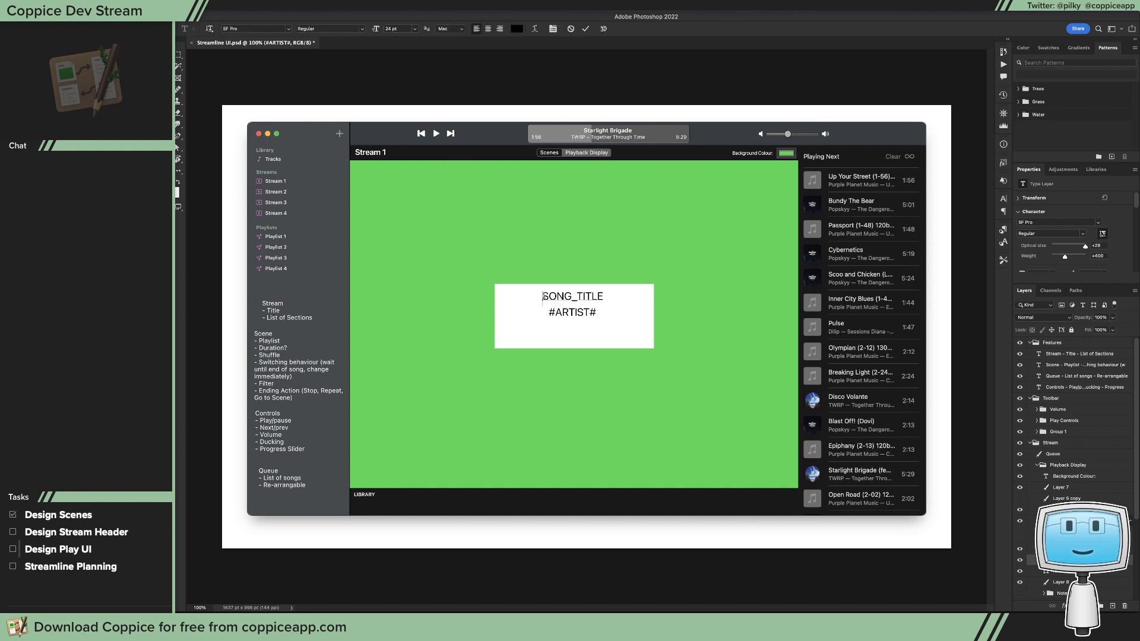
pyautogui.click(545, 296)
pyautogui.write('#')
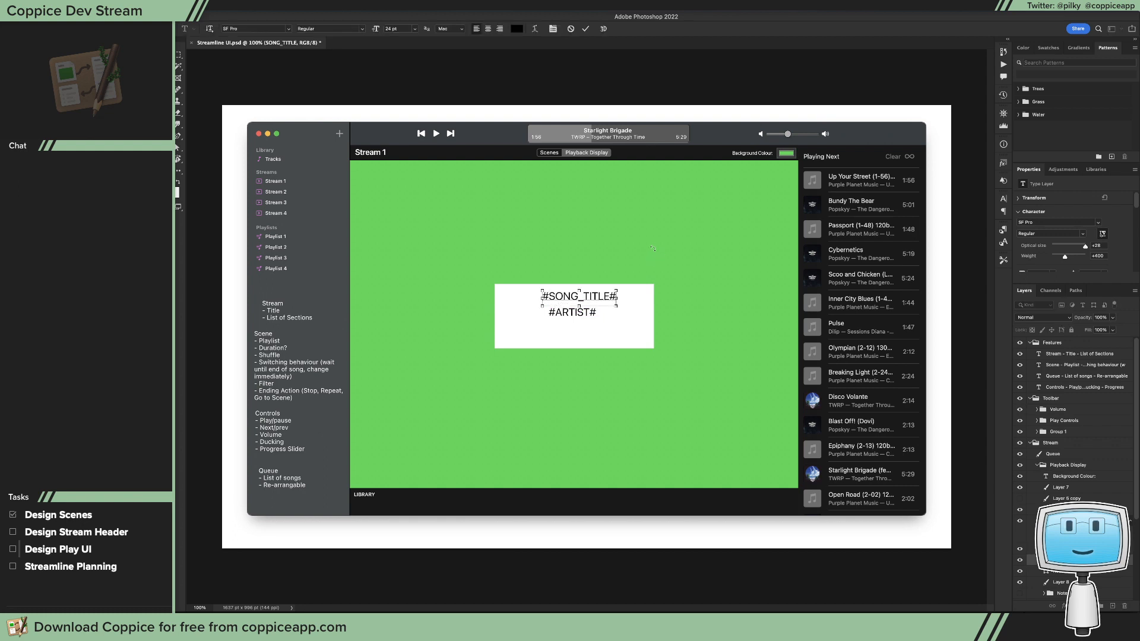
pyautogui.press('super+Return')
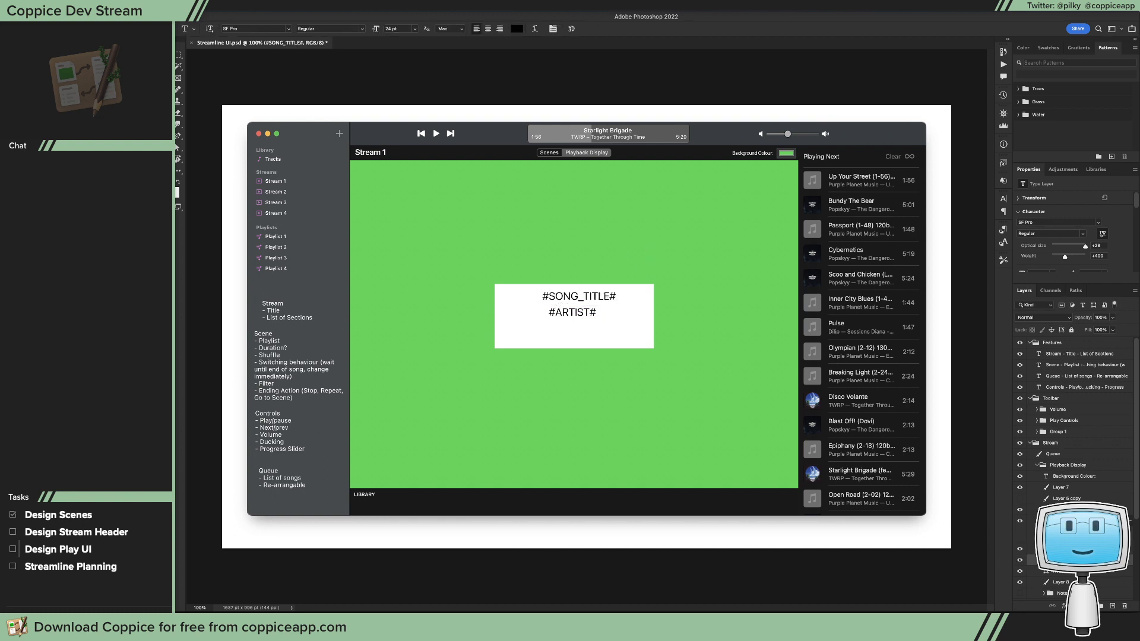
# Step: Align the horizontal centres of both text layers with the white rectangle, leaving only the #SONG_TITLE# layer selected
pyautogui.click(1068, 571)
pyautogui.keyDown('shift'); pyautogui.click(1069, 549); pyautogui.keyUp('shift')
pyautogui.press('v')
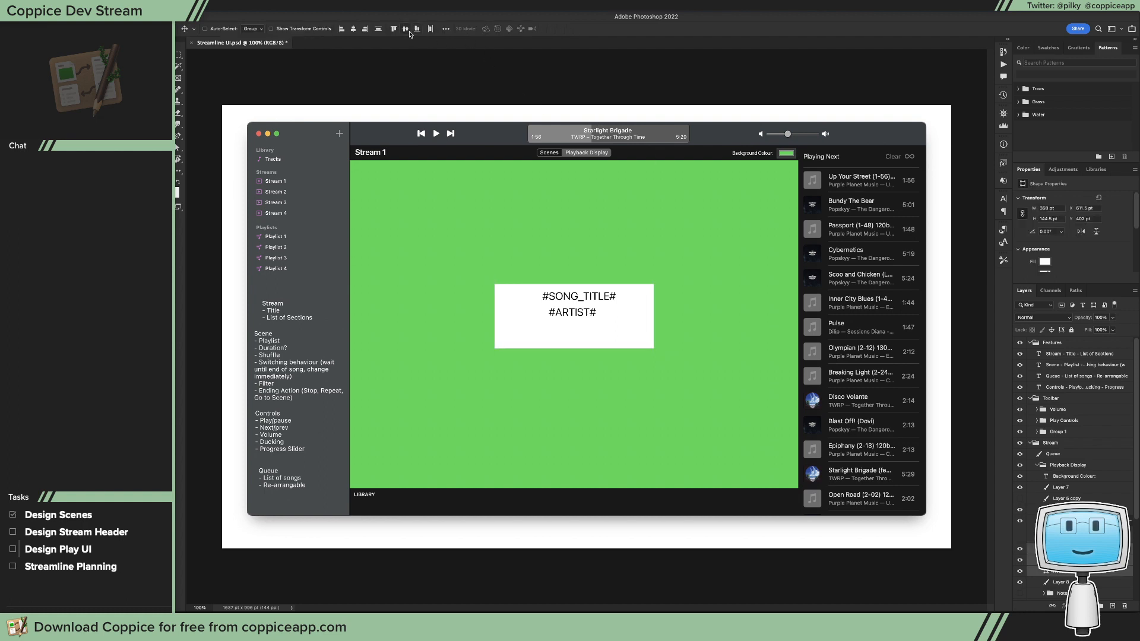
pyautogui.click(354, 30)
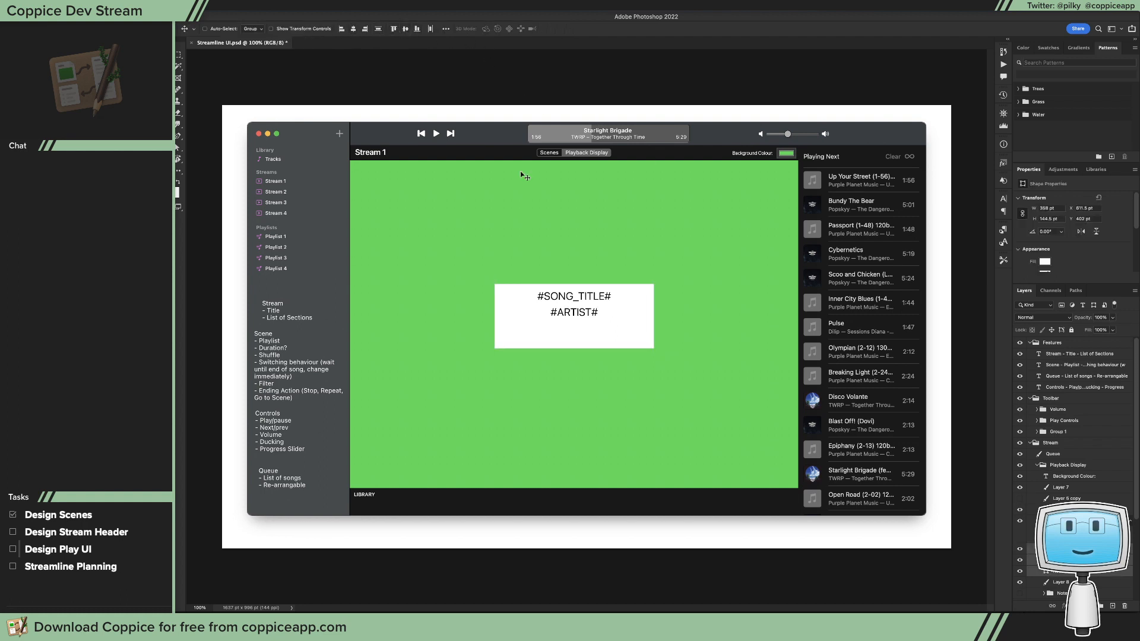
pyautogui.click(1071, 560)
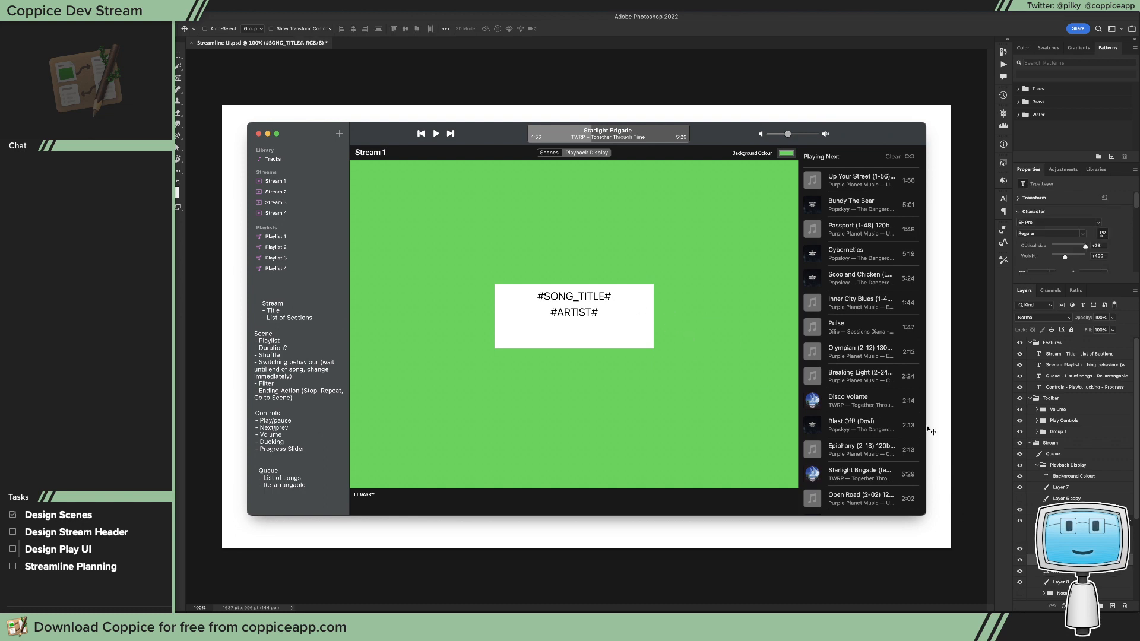
# Step: Extend the artist text to #ARTIST# - #ALBUM# and centre it horizontally with the title and white rectangle
pyautogui.click(1072, 549)
pyautogui.press('t')
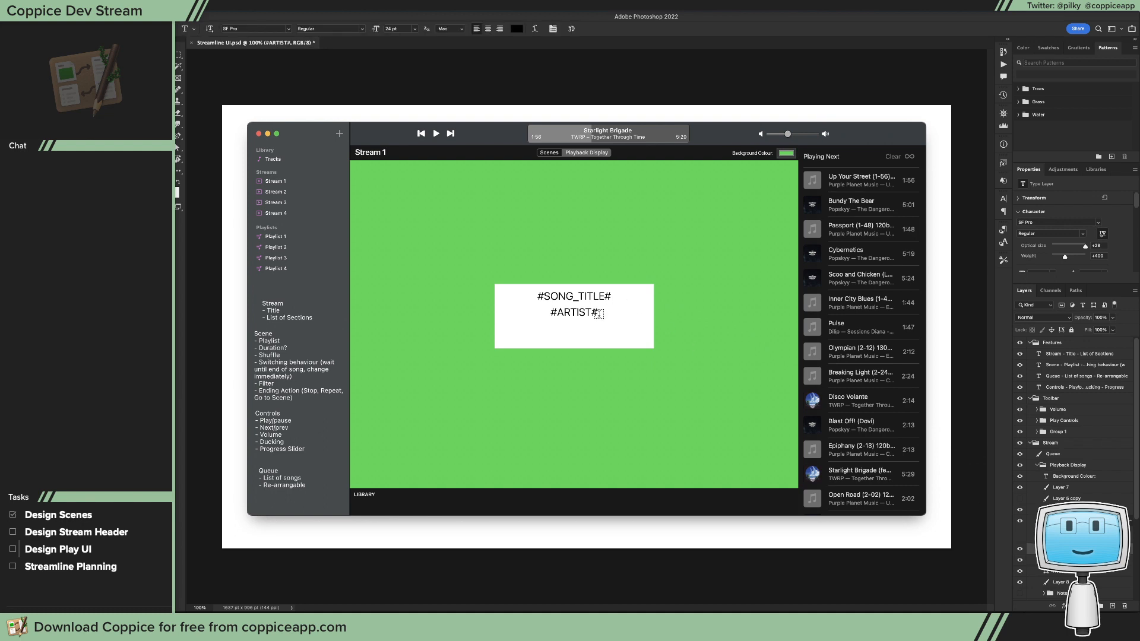
pyautogui.click(599, 314)
pyautogui.write('- #')
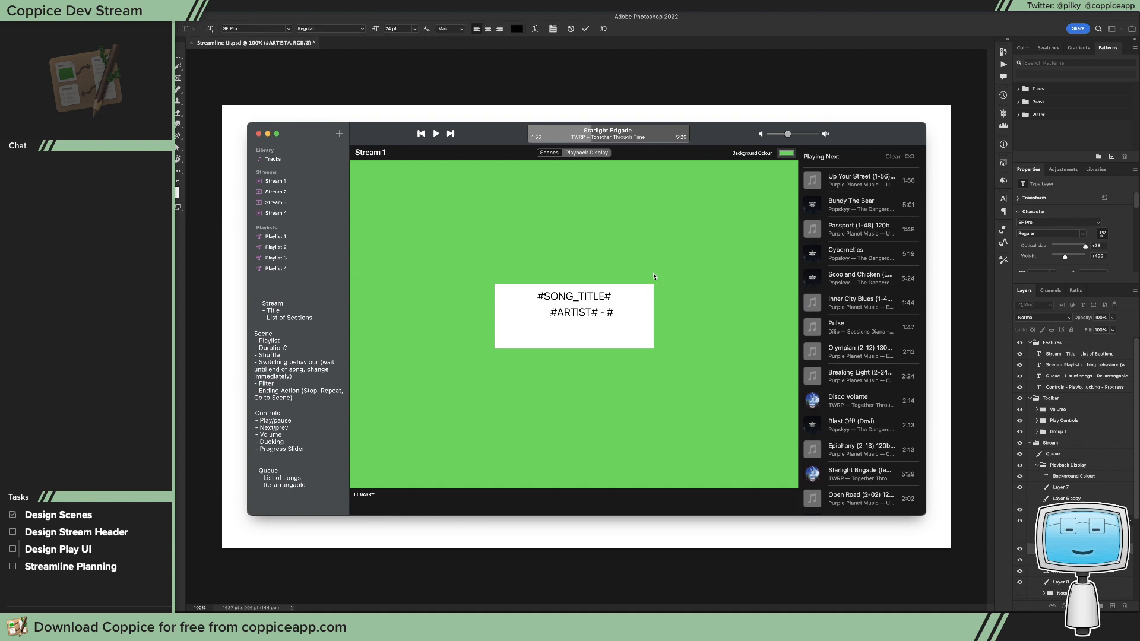
pyautogui.write('ALBUM#')
pyautogui.press('Escape')
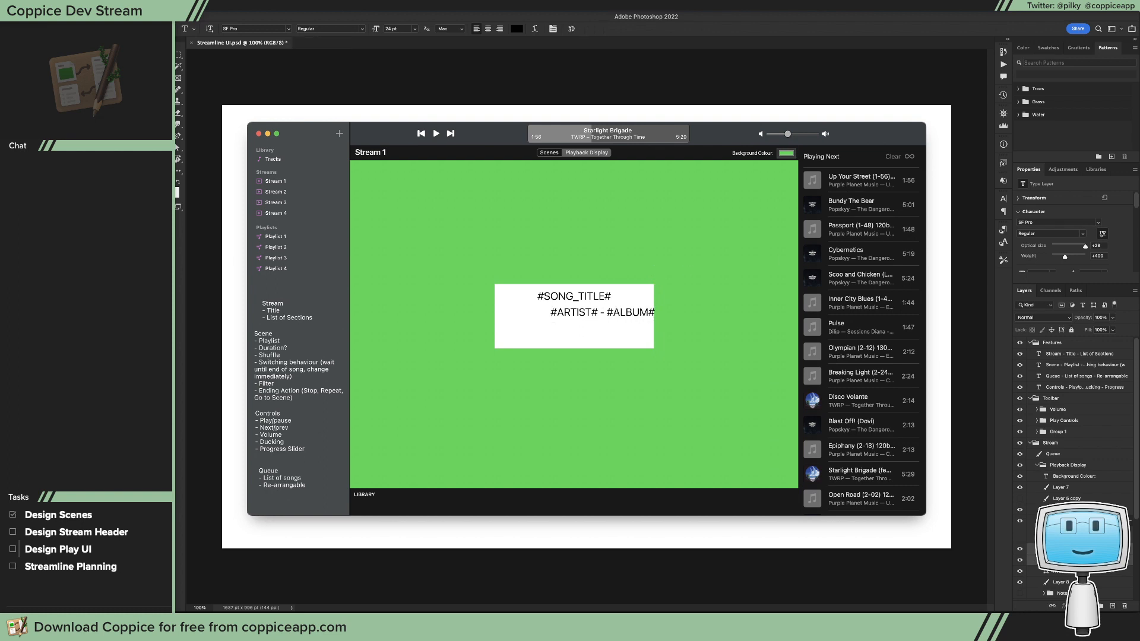
pyautogui.press('v')
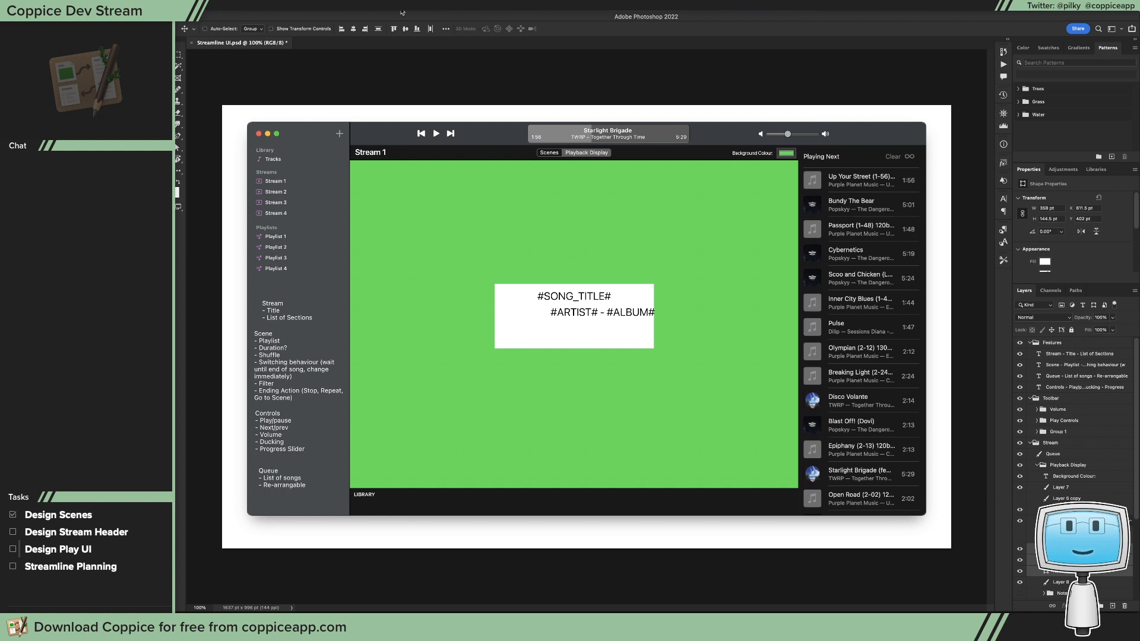
pyautogui.click(354, 29)
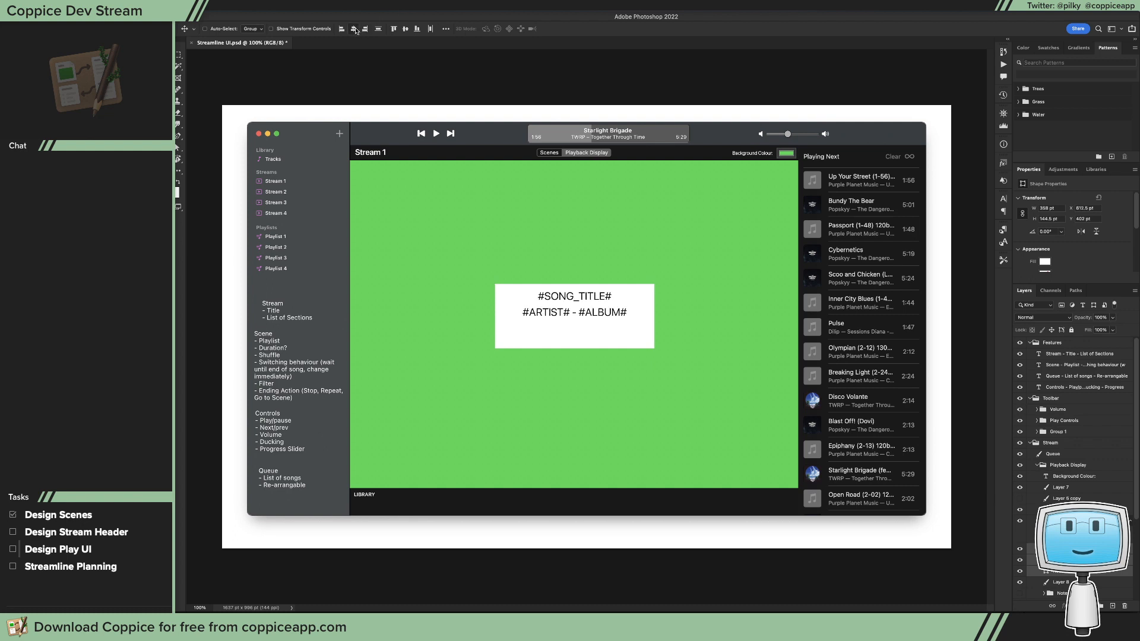
# Step: Centre-justify both placeholder text layers and realign their horizontal centres with the white rectangle
pyautogui.click(1074, 559)
pyautogui.keyDown('shift'); pyautogui.click(1073, 549); pyautogui.keyUp('shift')
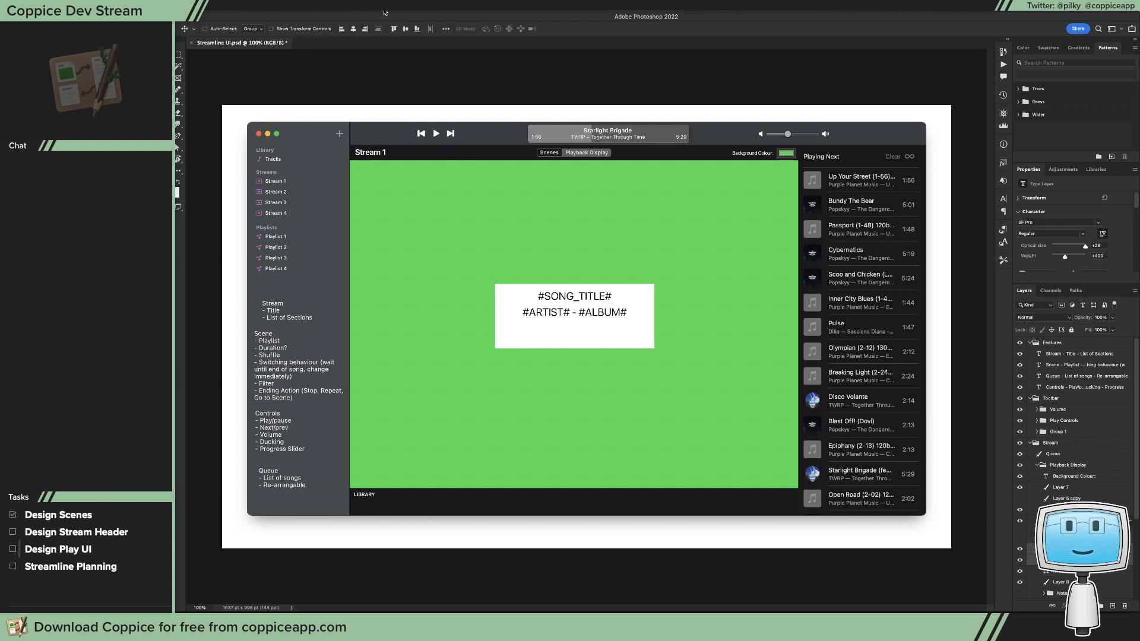
pyautogui.press('t')
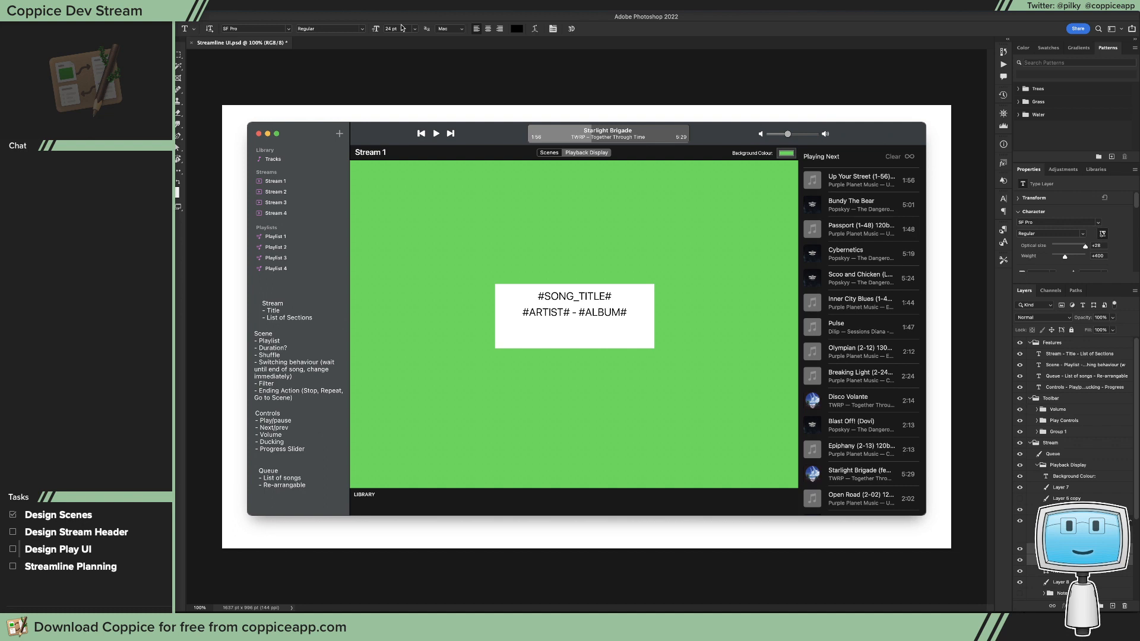
pyautogui.click(476, 29)
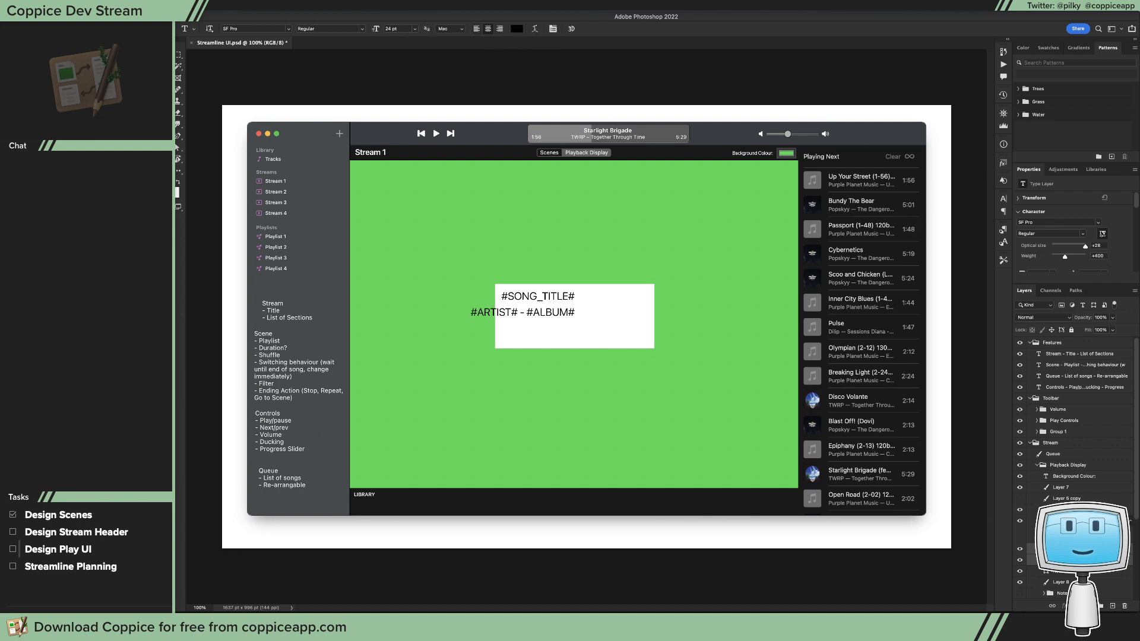
pyautogui.click(1074, 560)
pyautogui.keyDown('shift'); pyautogui.click(1074, 571); pyautogui.keyUp('shift')
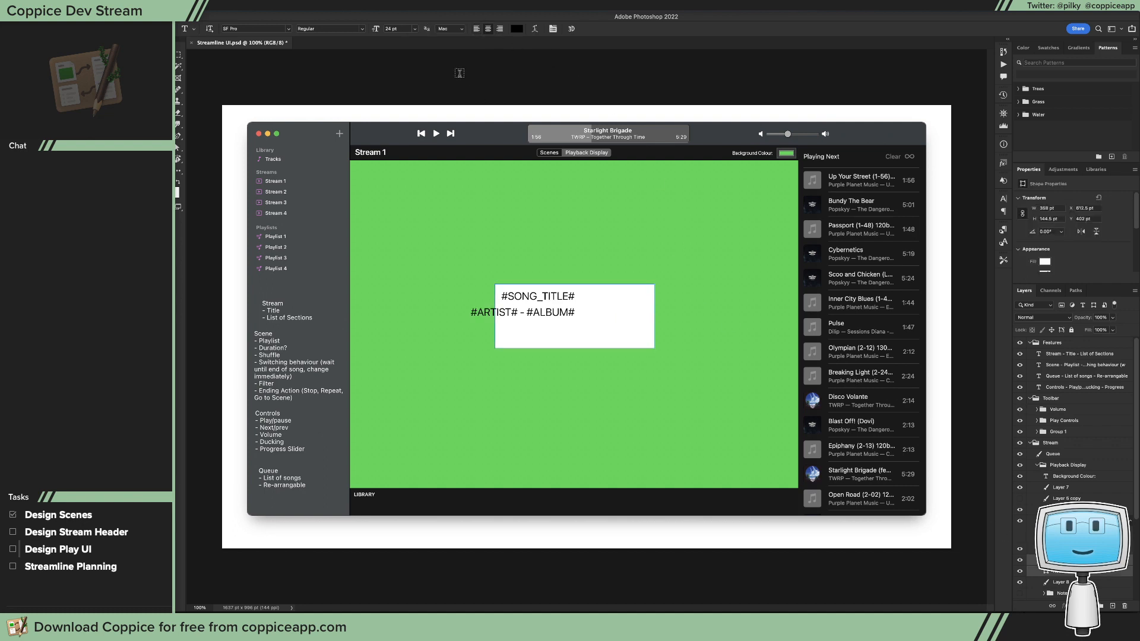
pyautogui.press('v')
pyautogui.click(354, 29)
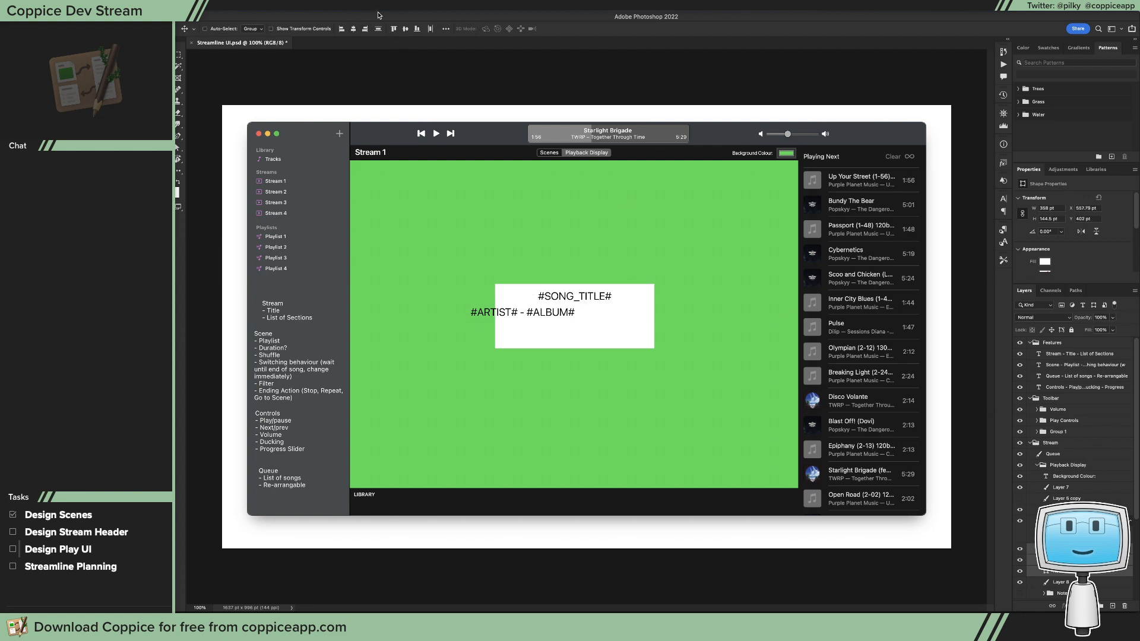
pyautogui.click(353, 29)
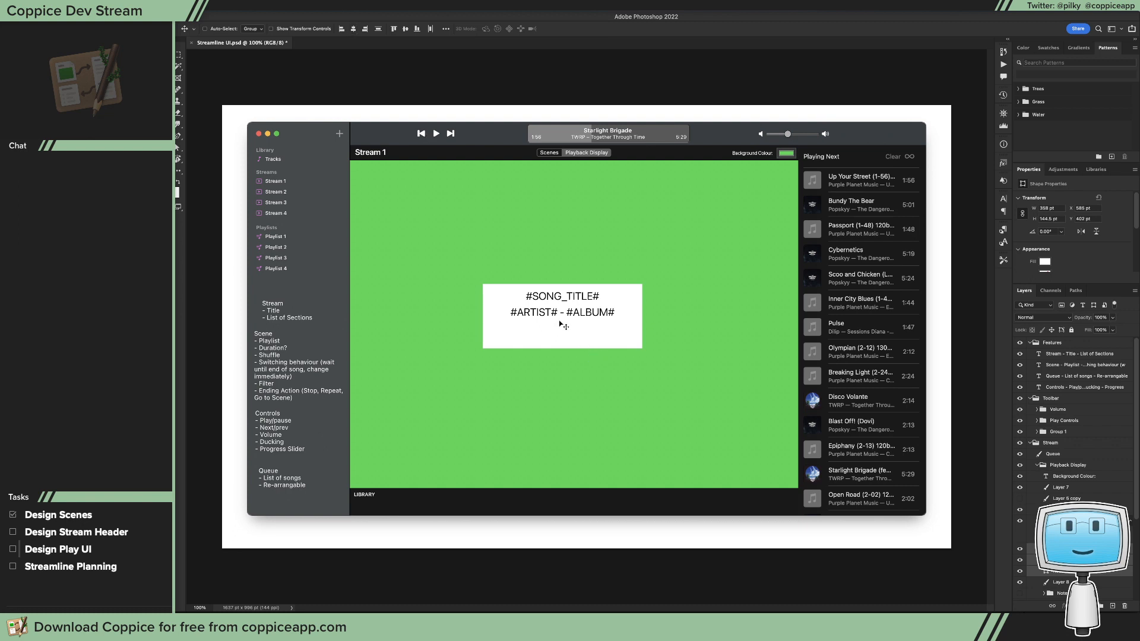
# Step: Duplicate the #ARTIST# - #ALBUM# text layer into the lower part of the white box
pyautogui.press('t')
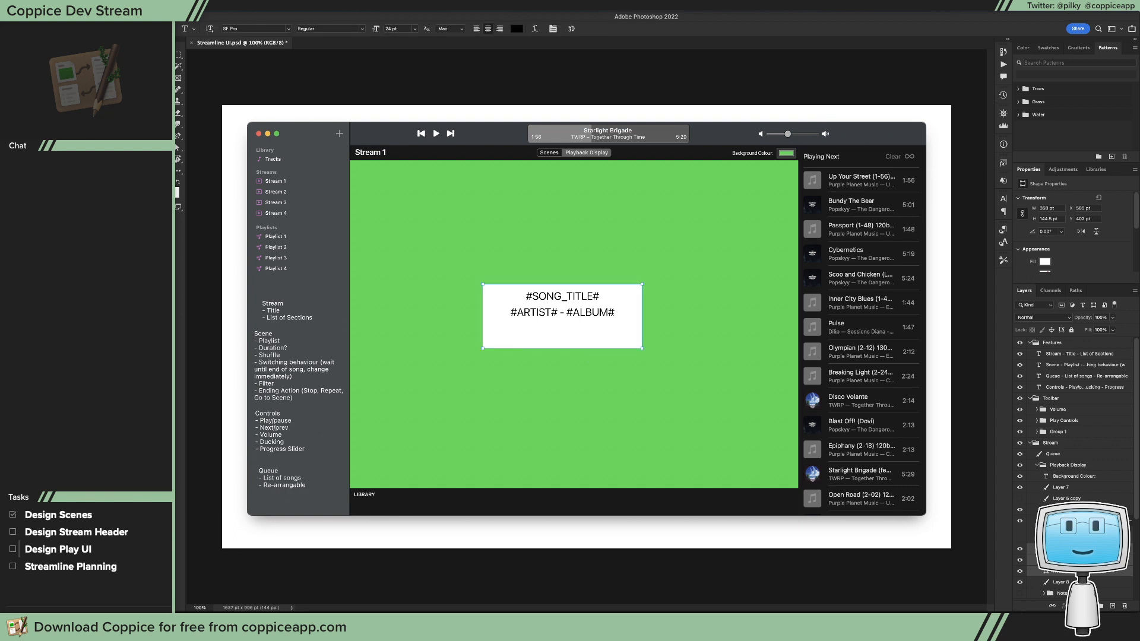
pyautogui.click(590, 312)
pyautogui.press('Escape')
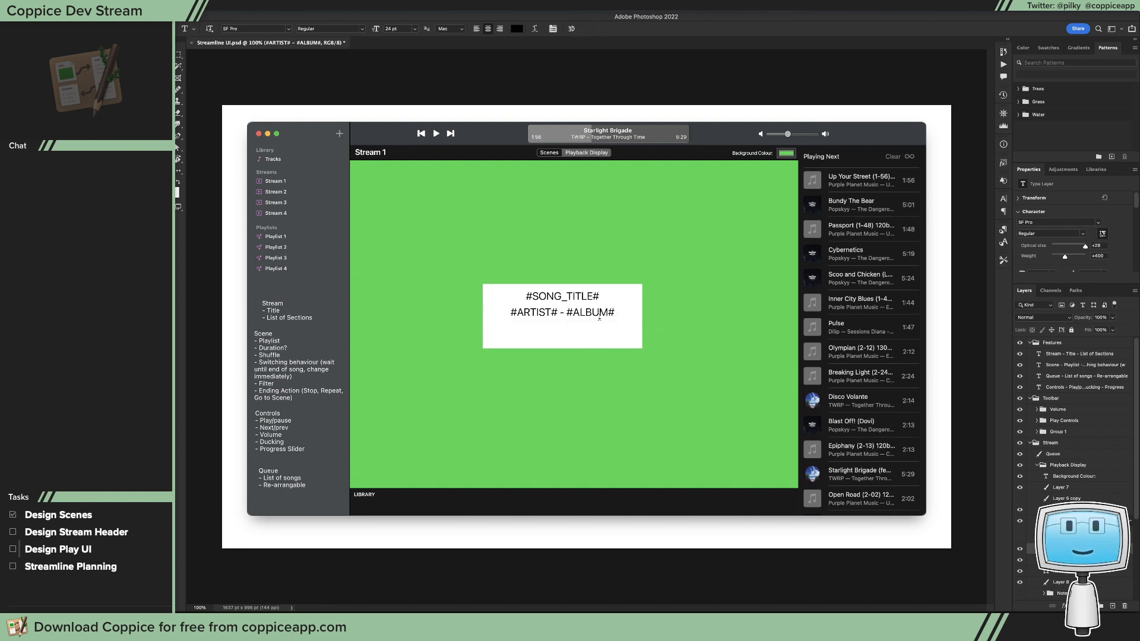
pyautogui.press('v')
pyautogui.moveTo(558, 310); pyautogui.dragTo(607, 343)
# Step: Change the text of the duplicated lower line to #CUR_TIME#
pyautogui.press('t')
pyautogui.write('#')
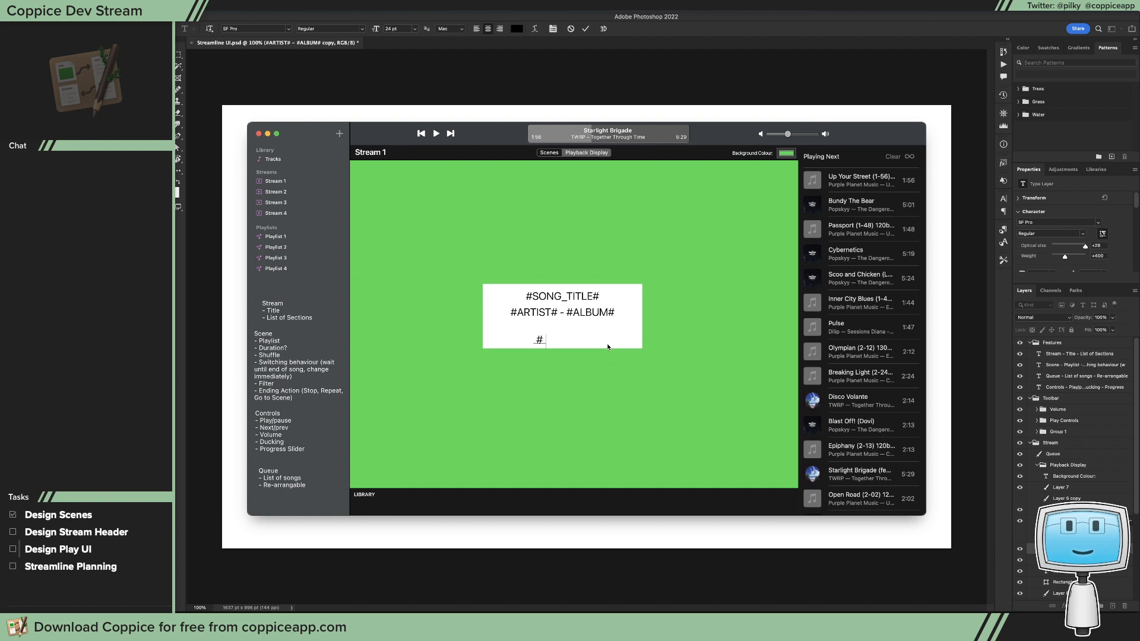
pyautogui.write('TIME#')
pyautogui.press('BackSpace')
pyautogui.press('BackSpace')
pyautogui.press('BackSpace')
pyautogui.press('BackSpace')
pyautogui.press('BackSpace')
pyautogui.press('BackSpace')
pyautogui.write('#CUR_TIME#')
pyautogui.press('Escape')
# Step: Move #CUR_TIME# towards the white box's lower-left corner and set its font size to 12 pt
pyautogui.press('v')
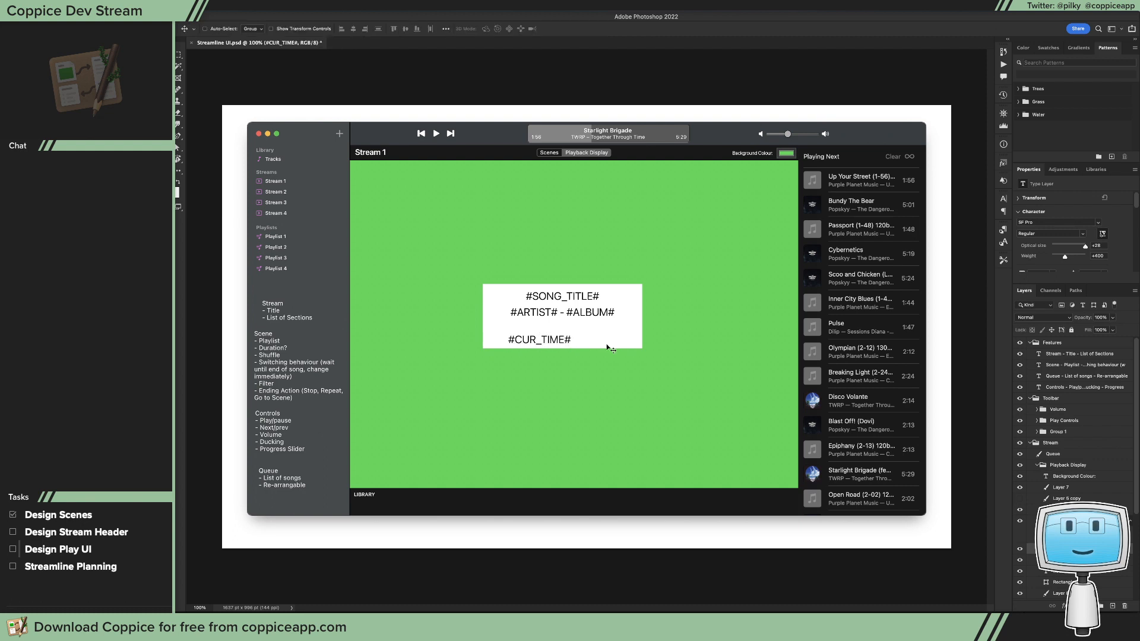
pyautogui.moveTo(607, 346); pyautogui.dragTo(587, 344)
pyautogui.press('t')
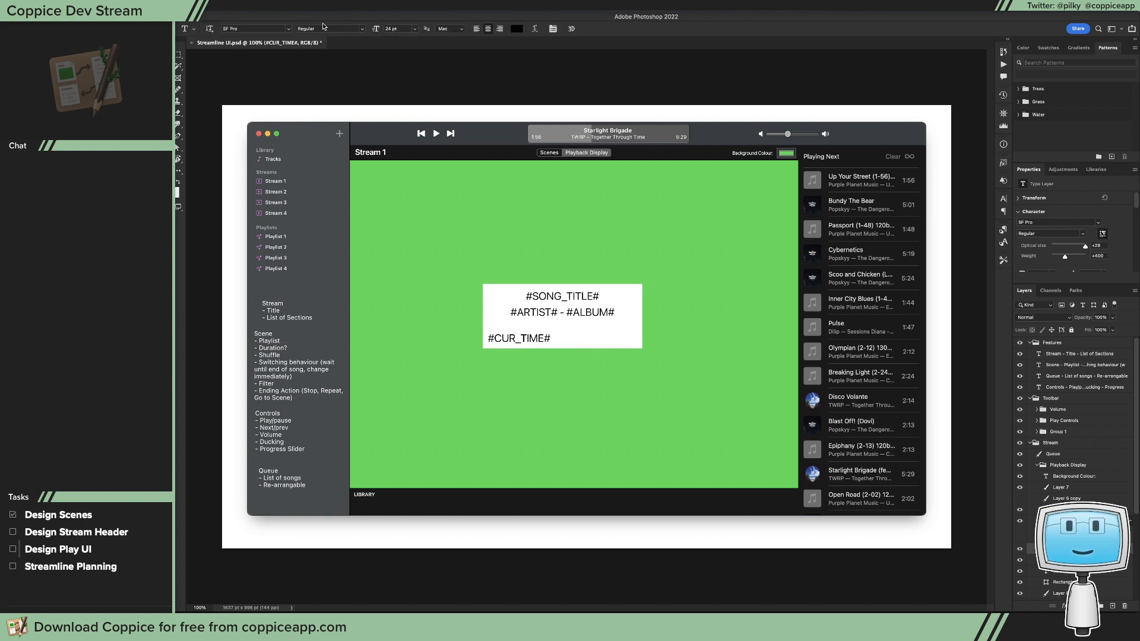
pyautogui.click(415, 29)
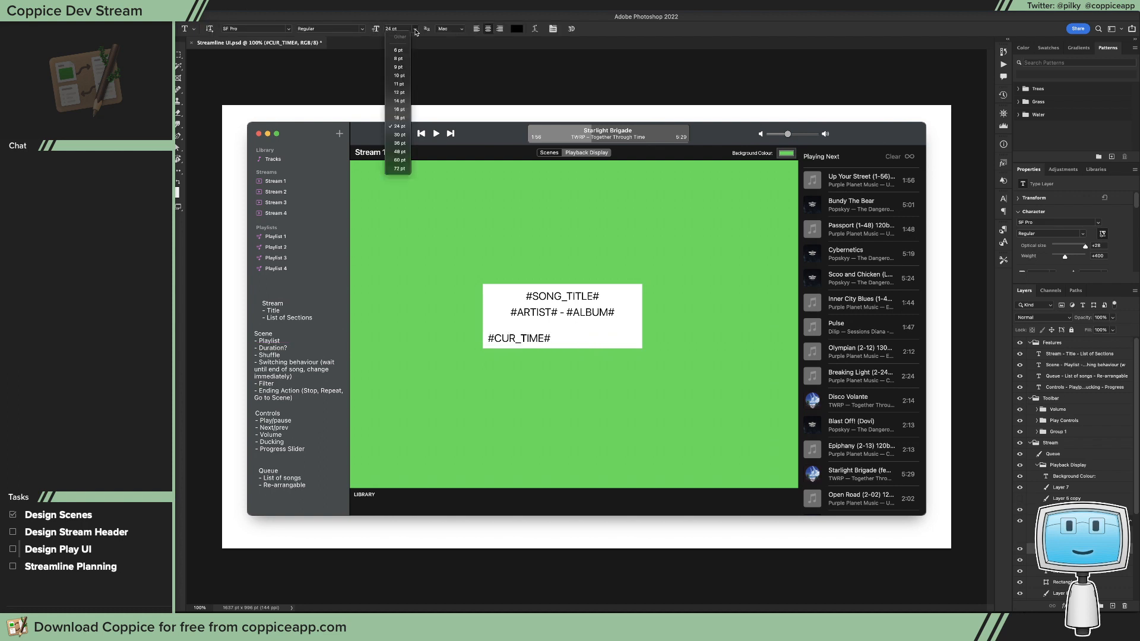
pyautogui.click(399, 93)
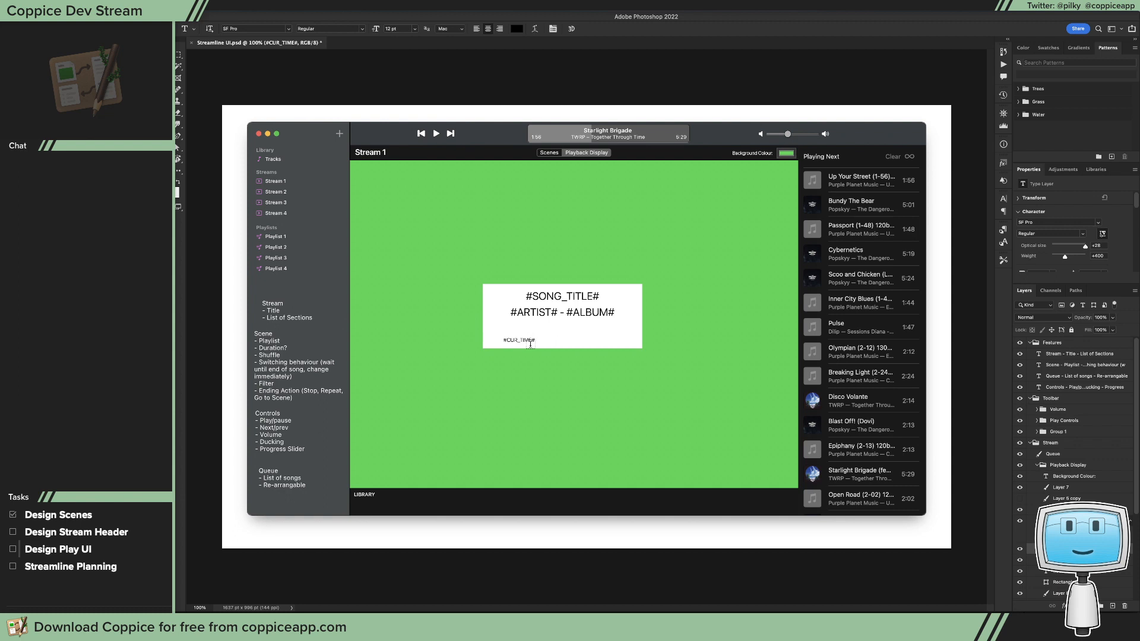
# Step: Duplicate #CUR_TIME# into the white box's lower-right corner, change the copy to #LENGTH# and fine-tune its position
pyautogui.press('v')
pyautogui.moveTo(530, 345); pyautogui.dragTo(624, 343)
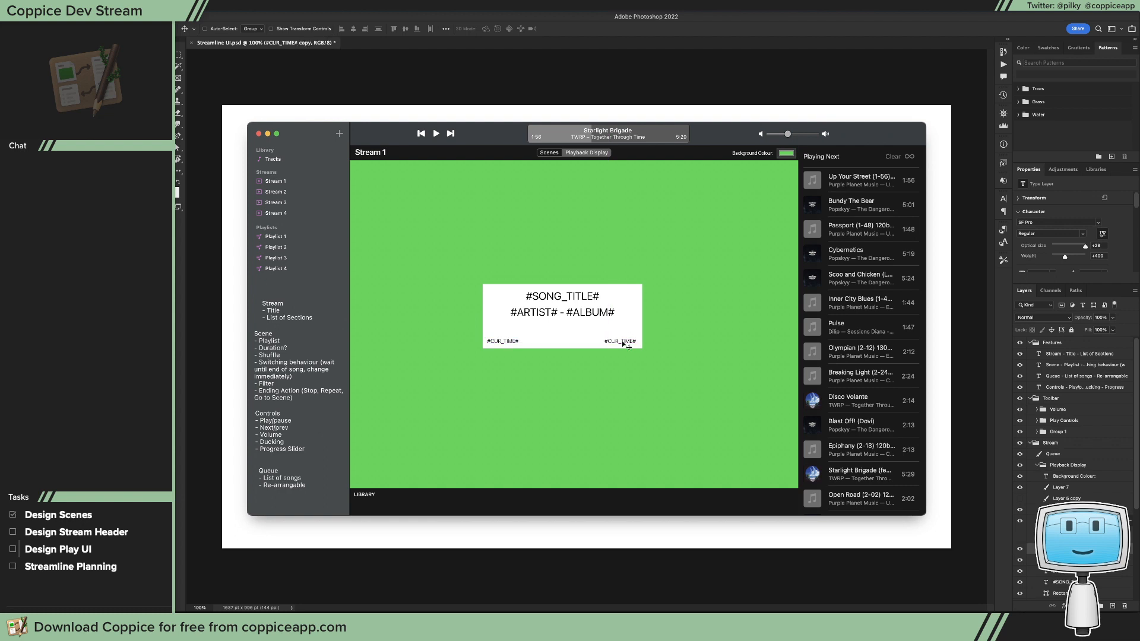
pyautogui.doubleClick(611, 342)
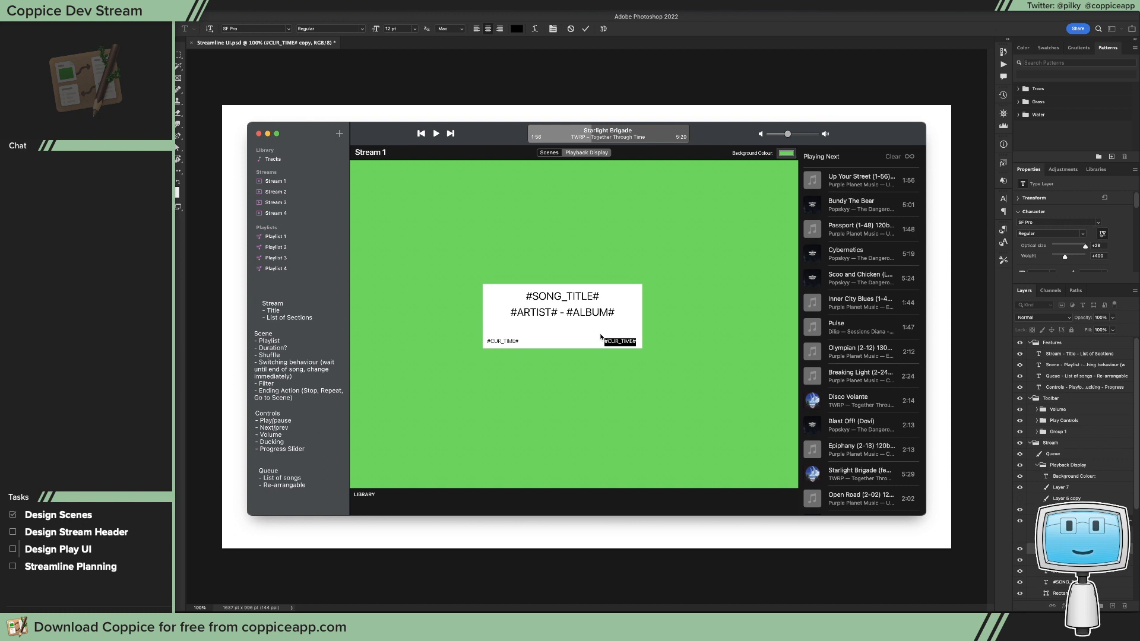
pyautogui.press('BackSpace')
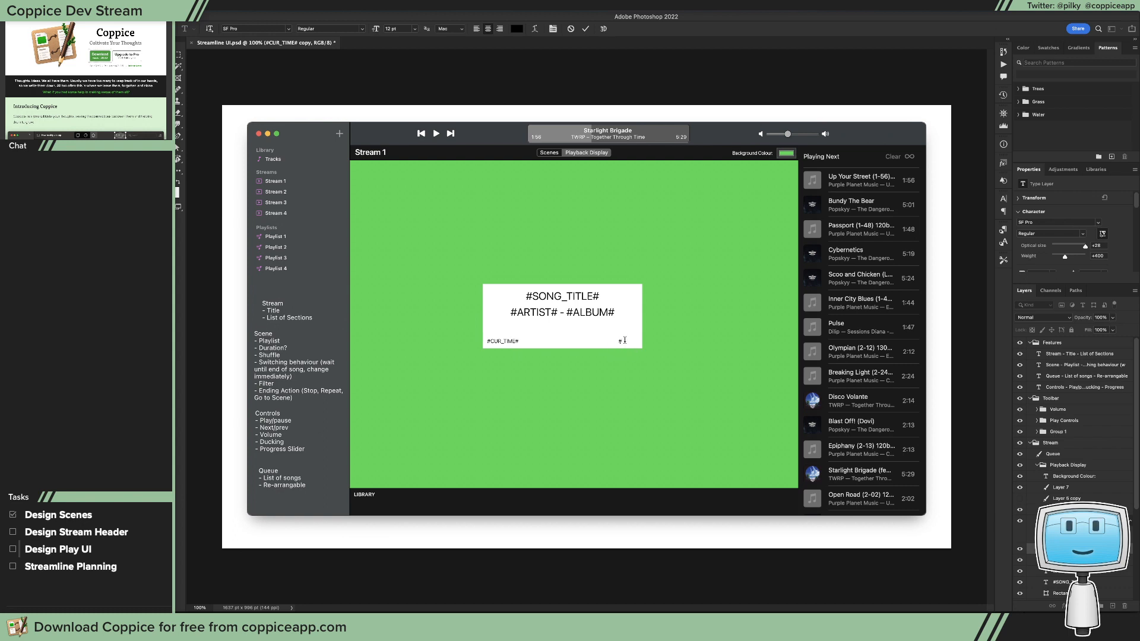
pyautogui.write('NGTH#')
pyautogui.press('super+Return')
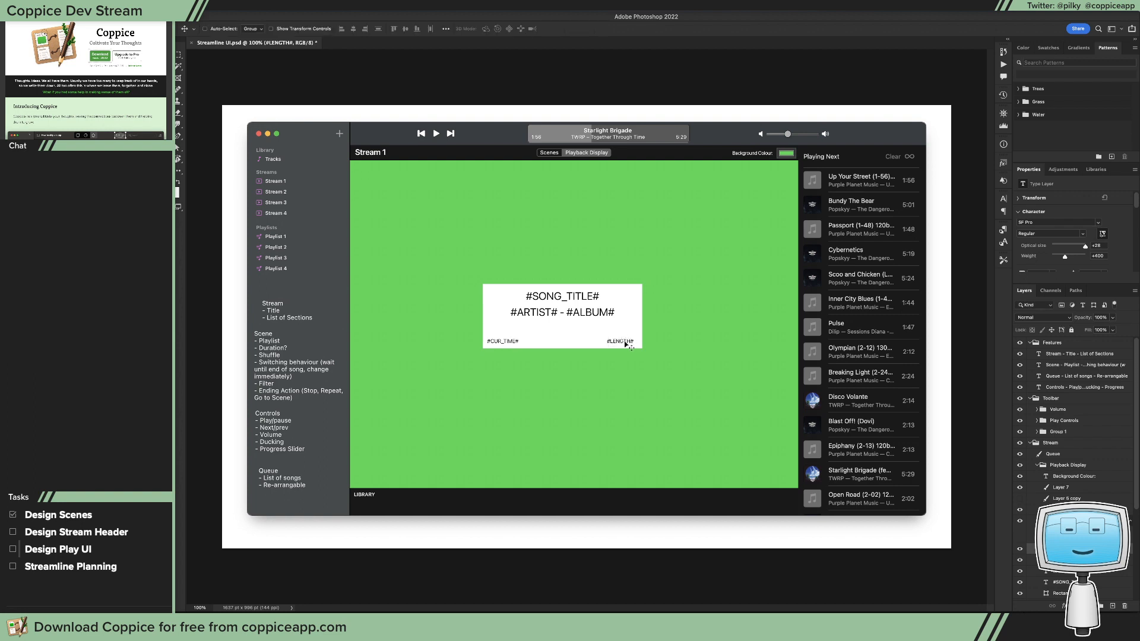
pyautogui.moveTo(626, 345); pyautogui.dragTo(624, 345)
# Step: Draw a rectangle about 168.5 by 15 pt between #CUR_TIME# and #LENGTH# and fill it with white
pyautogui.press('u')
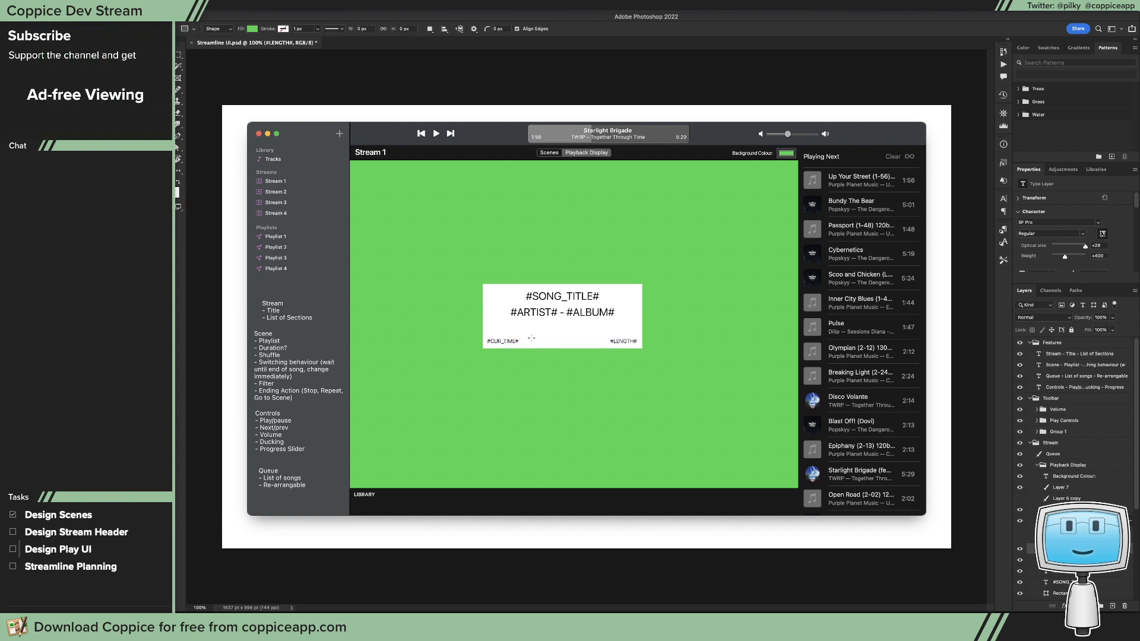
pyautogui.moveTo(530, 338); pyautogui.dragTo(606, 344)
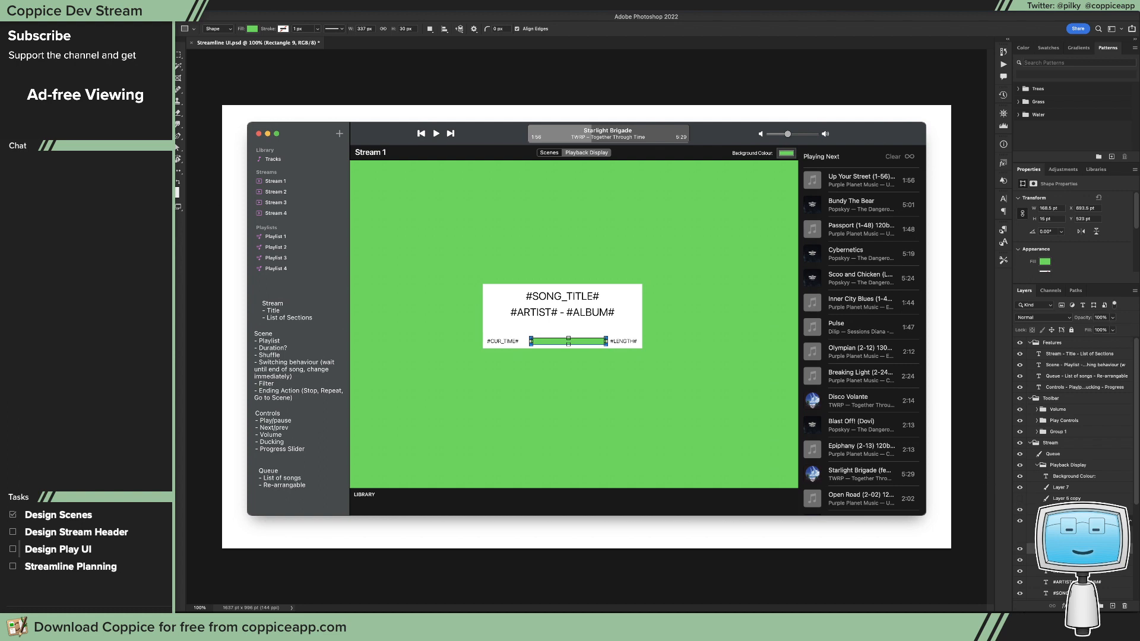
pyautogui.doubleClick(1046, 548)
pyautogui.moveTo(726, 416); pyautogui.dragTo(638, 330)
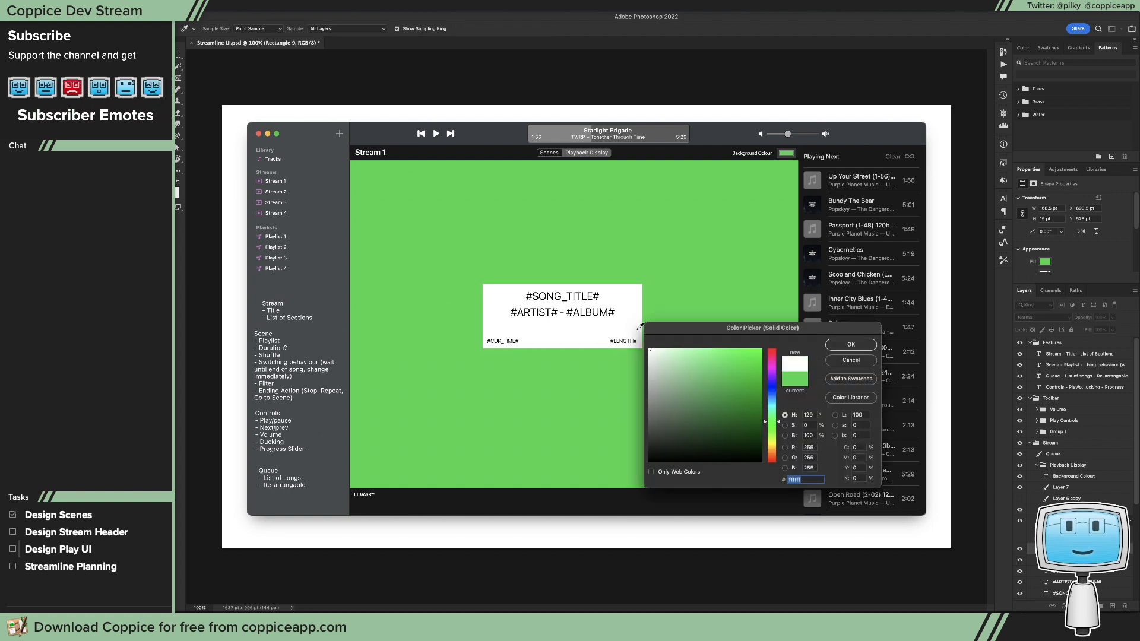
pyautogui.click(872, 344)
# Step: Add a black stroke effect to the progress bar rectangle and shift the bar slightly left between the time texts
pyautogui.click(1064, 605)
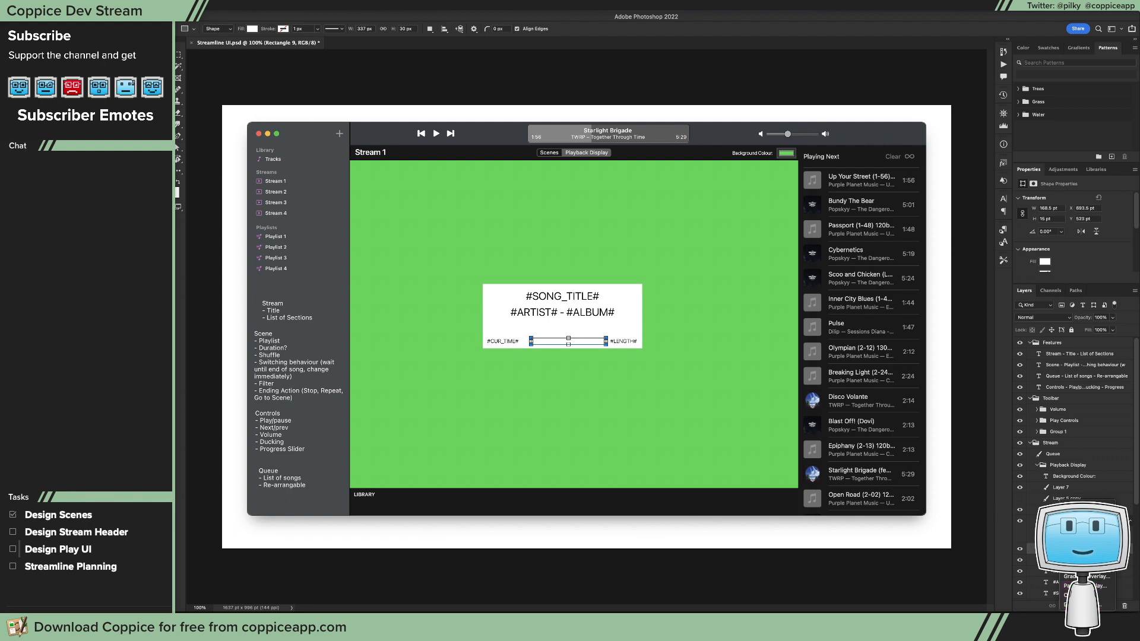
pyautogui.click(1069, 526)
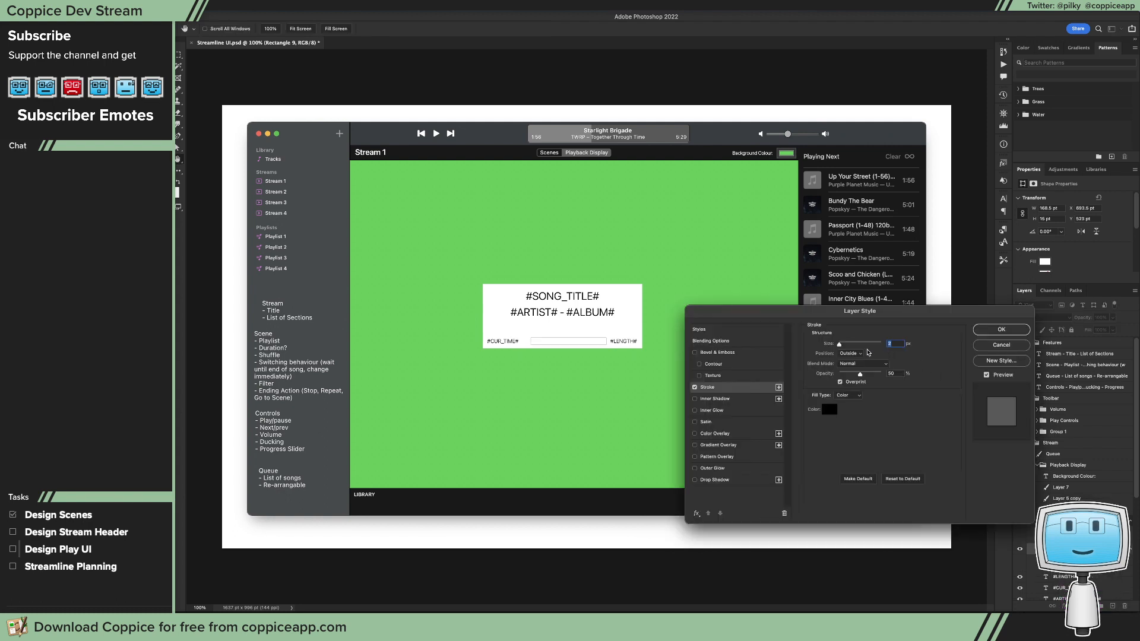
pyautogui.click(863, 355)
pyautogui.click(858, 358)
pyautogui.click(1002, 334)
pyautogui.moveTo(609, 343); pyautogui.dragTo(604, 342)
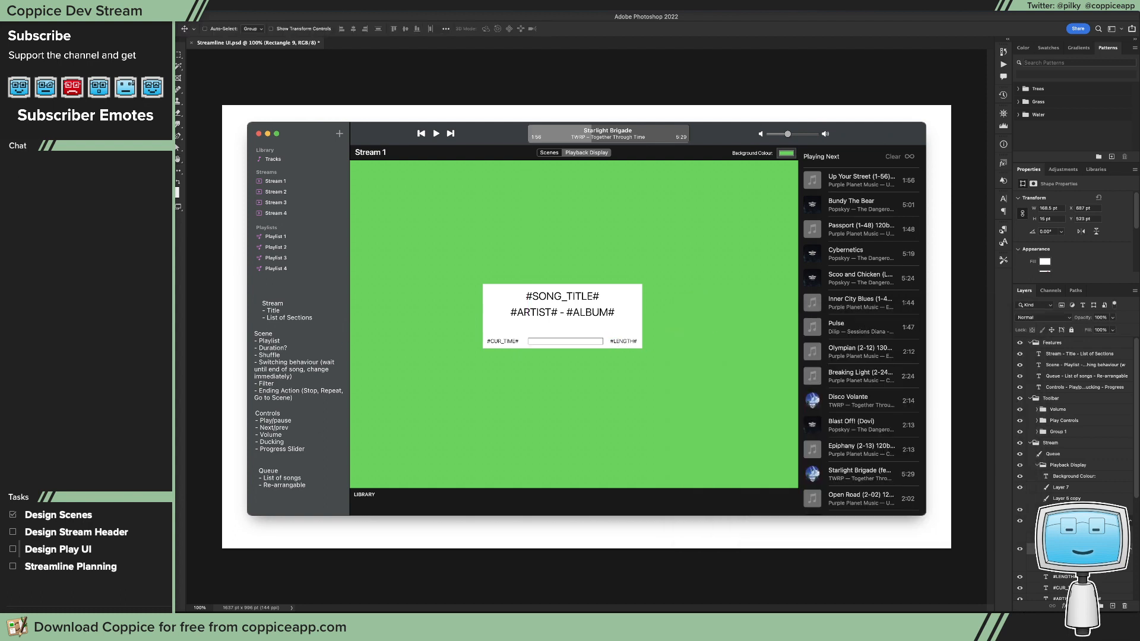
# Step: Duplicate the progress bar rectangle and shorten the copy from its right end to about 75.5 pt wide
pyautogui.moveTo(1075, 549); pyautogui.dragTo(1075, 545)
pyautogui.press('super+t')
pyautogui.press('Escape')
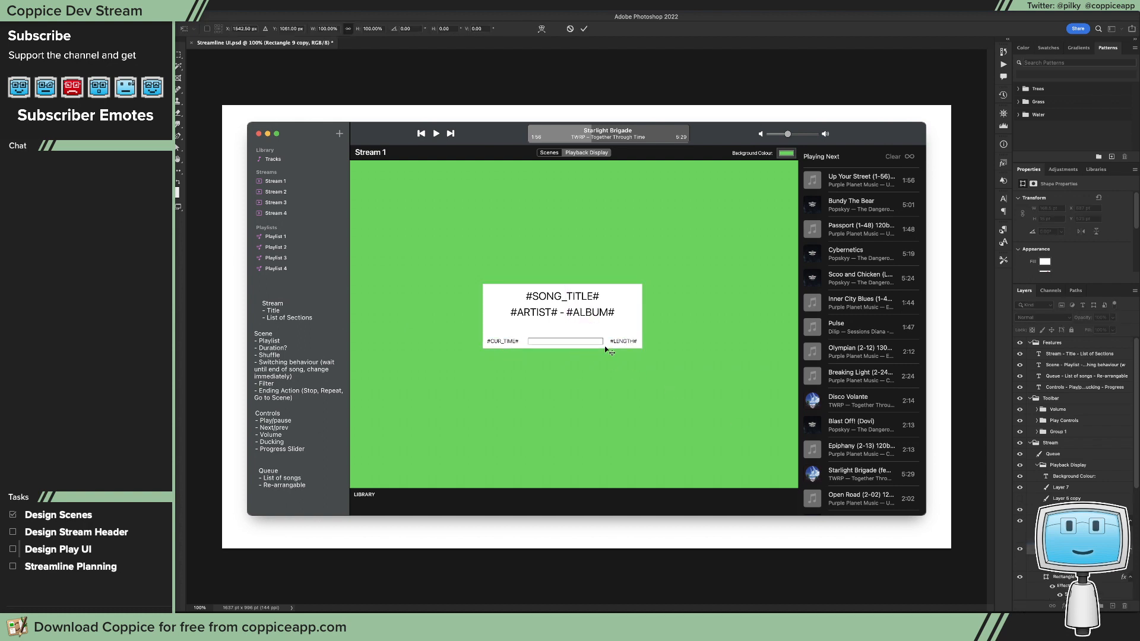
pyautogui.press('a')
pyautogui.moveTo(617, 359); pyautogui.dragTo(562, 344)
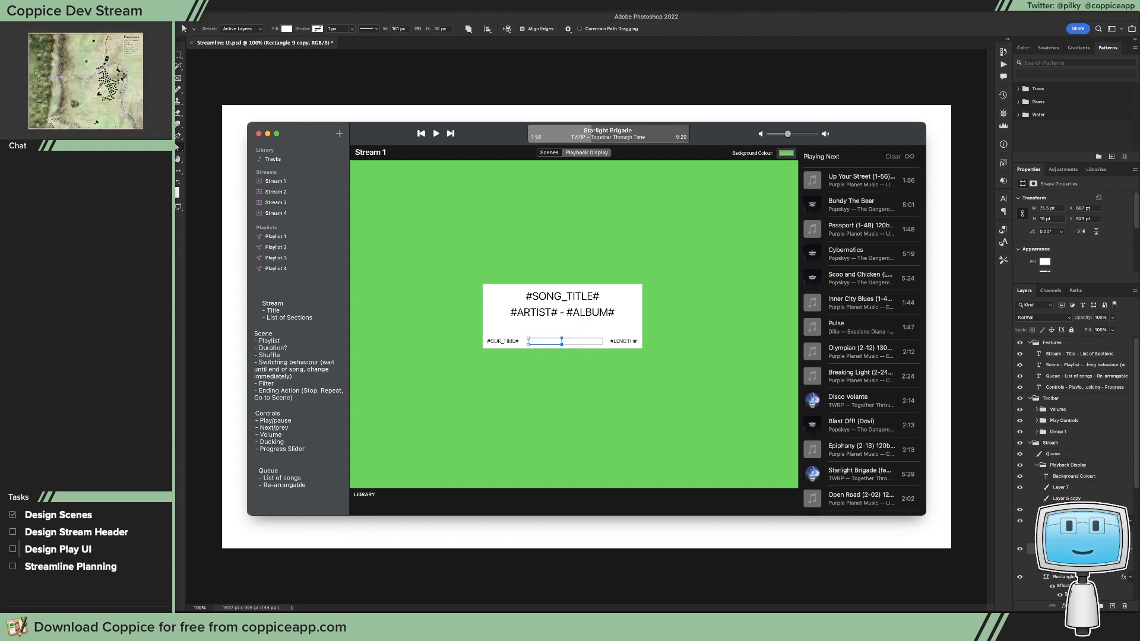
# Step: Fill the shortened progress bar copy with black (000000)
pyautogui.doubleClick(1046, 548)
pyautogui.moveTo(741, 424); pyautogui.dragTo(806, 491)
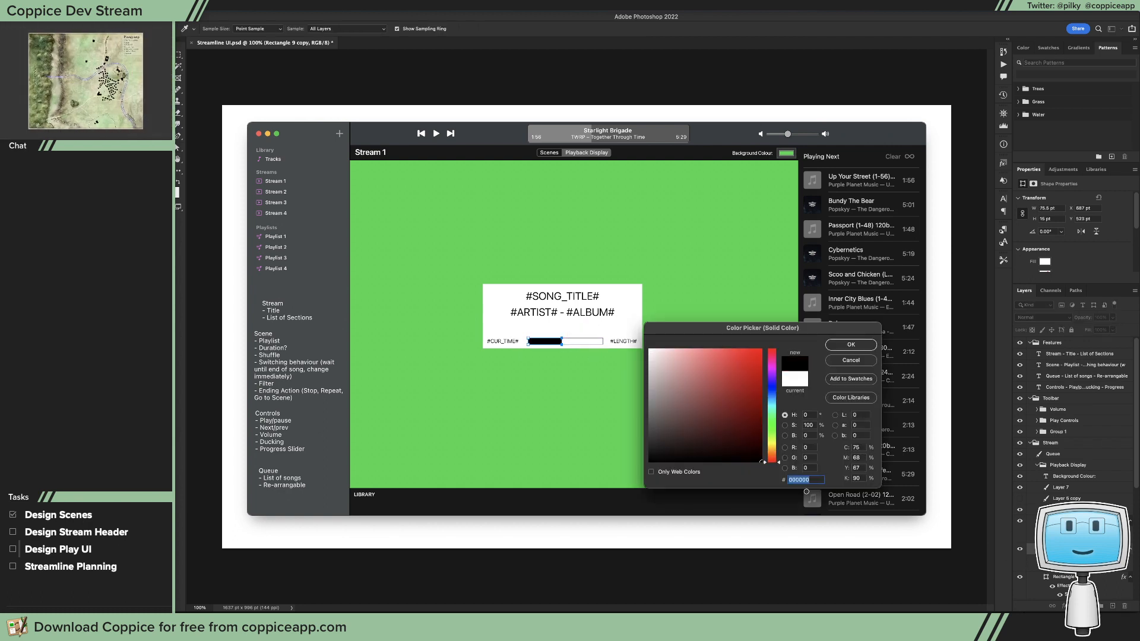
pyautogui.click(850, 346)
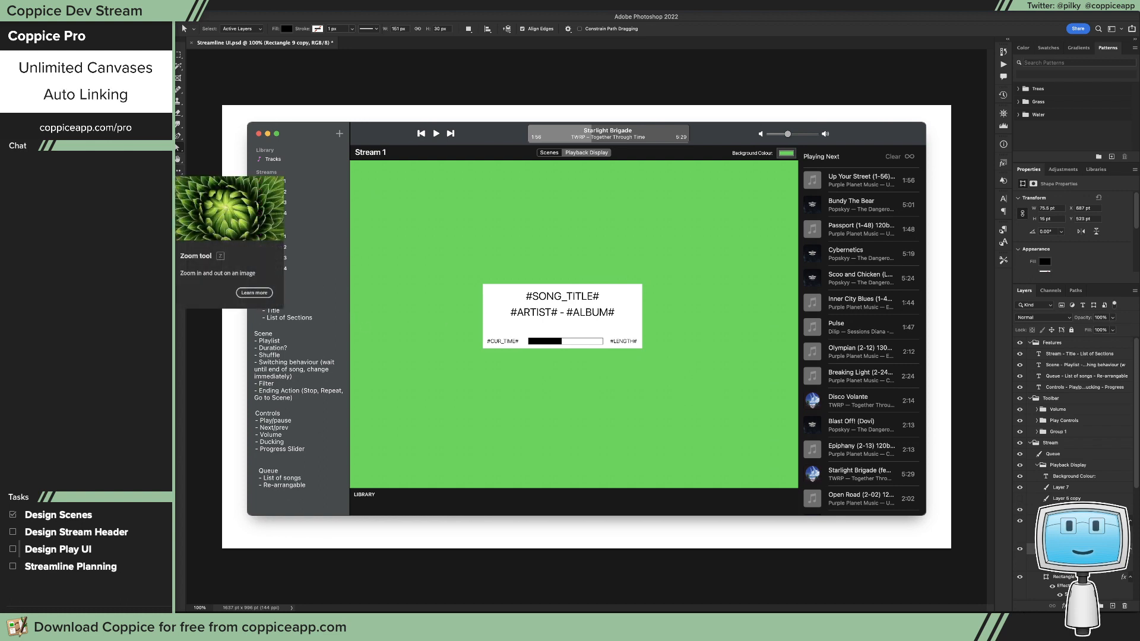
pyautogui.click(178, 171)
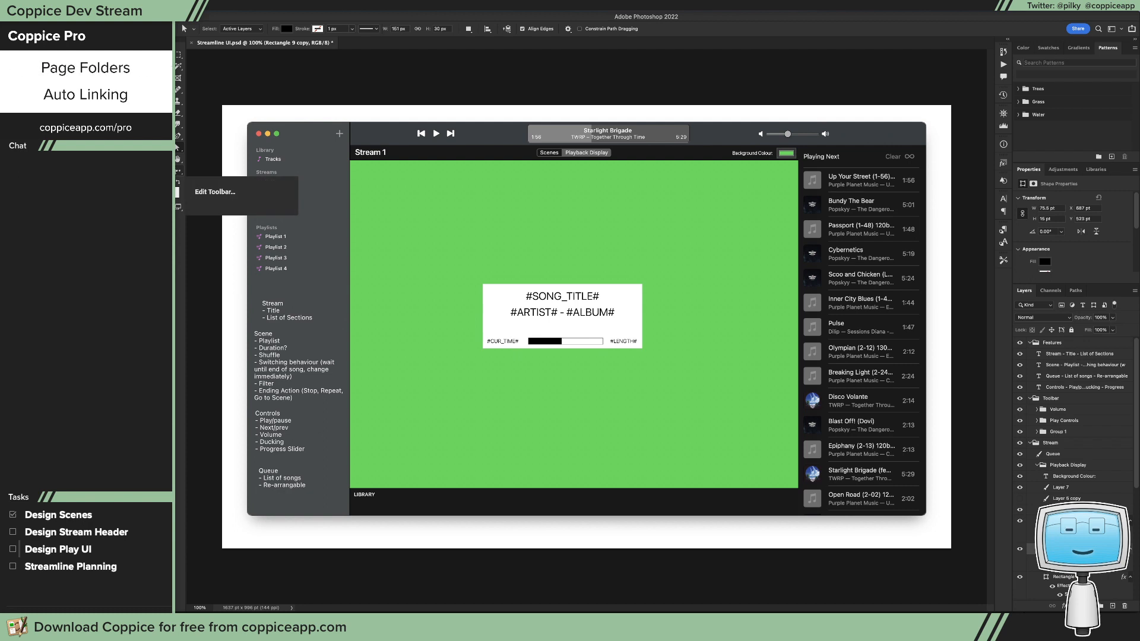
pyautogui.click(621, 279)
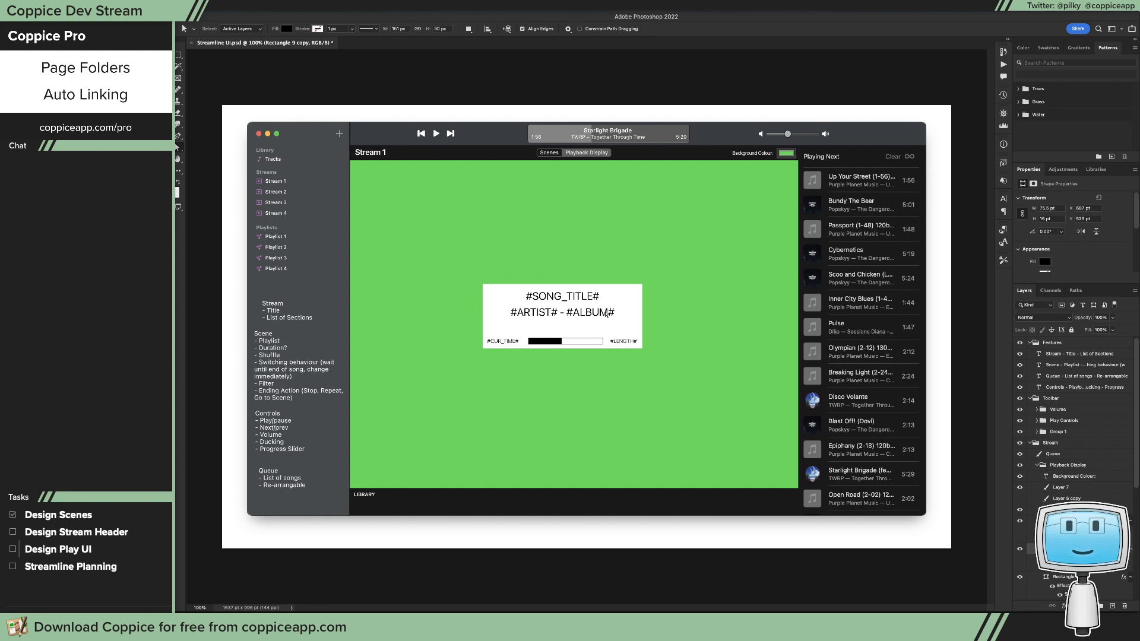
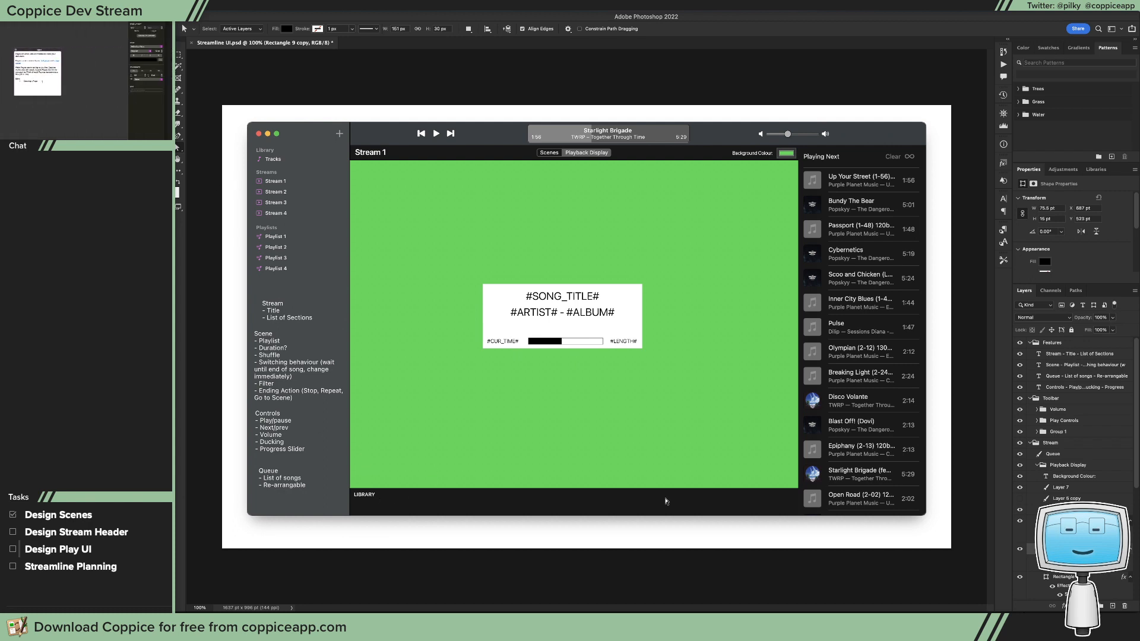
# Step: Delete the LIBRARY text layer from the dark bar below the green area
pyautogui.click(1069, 509)
pyautogui.press('v')
pyautogui.moveTo(534, 482); pyautogui.dragTo(534, 492)
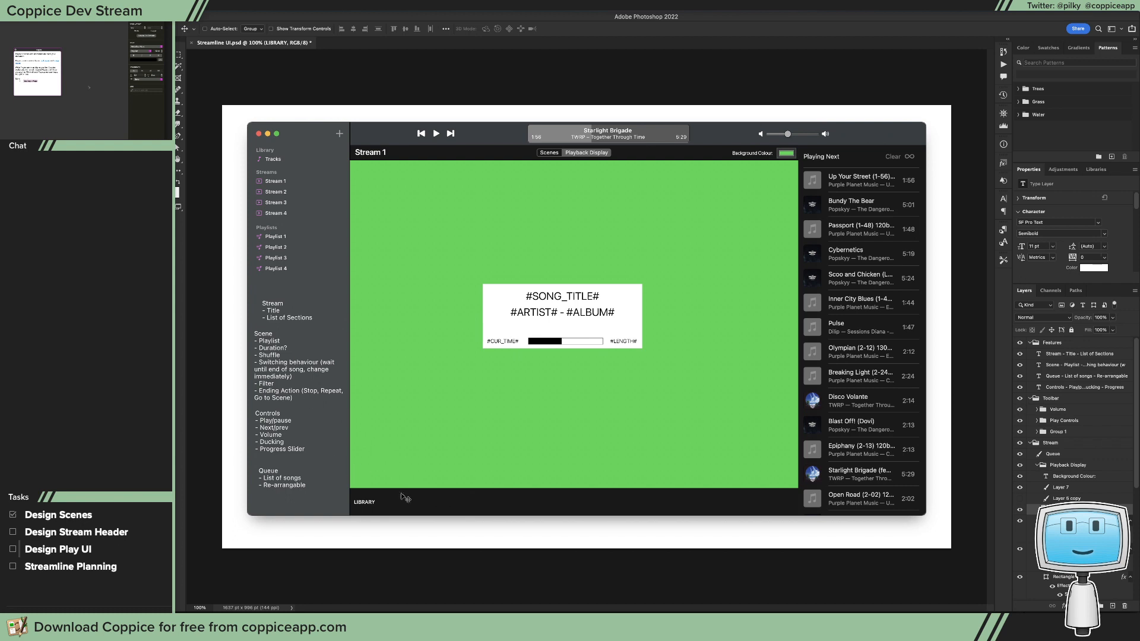
pyautogui.moveTo(401, 493); pyautogui.dragTo(407, 491)
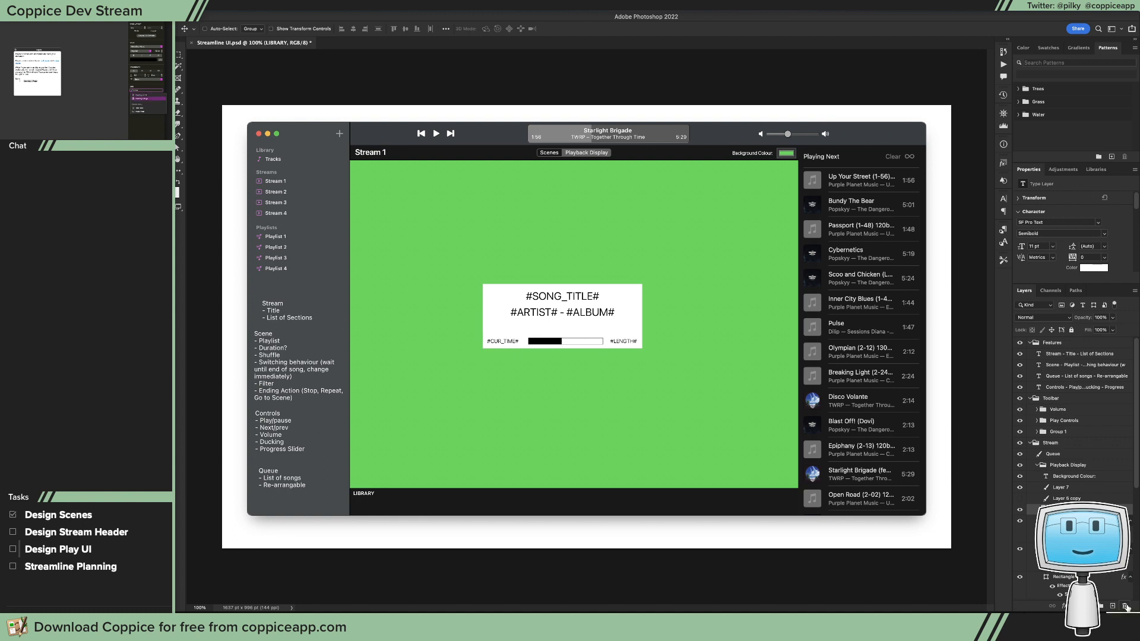
pyautogui.click(1124, 606)
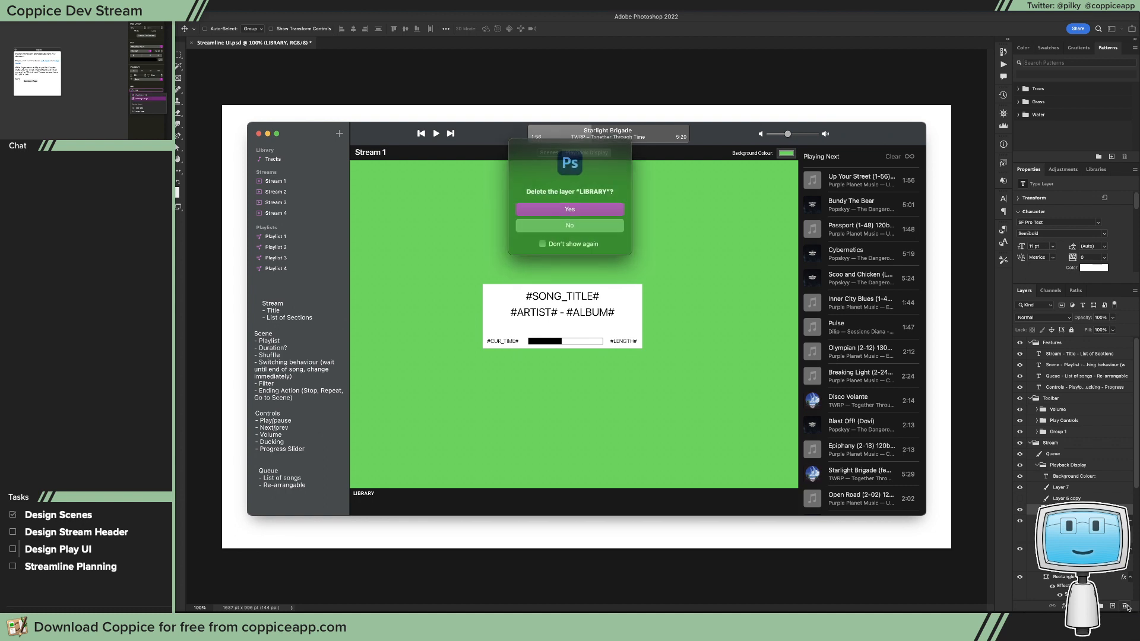
pyautogui.click(554, 208)
# Step: Set the shape corner radius to 10 px and create a 96 by 96 px square in the dark bar below the green area
pyautogui.click(179, 148)
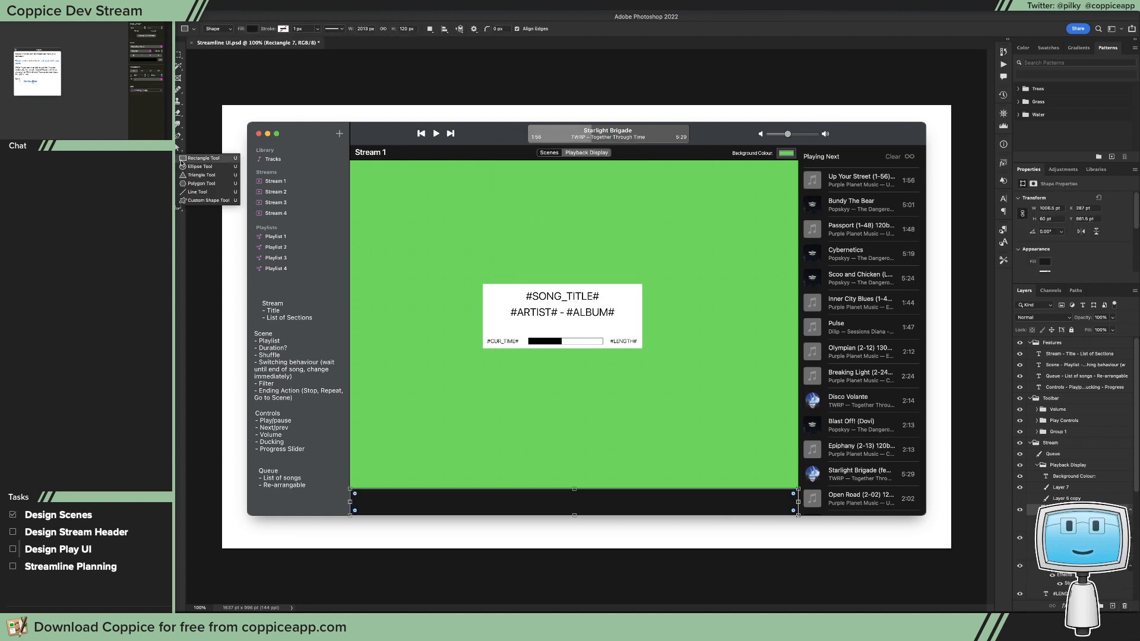
pyautogui.click(194, 159)
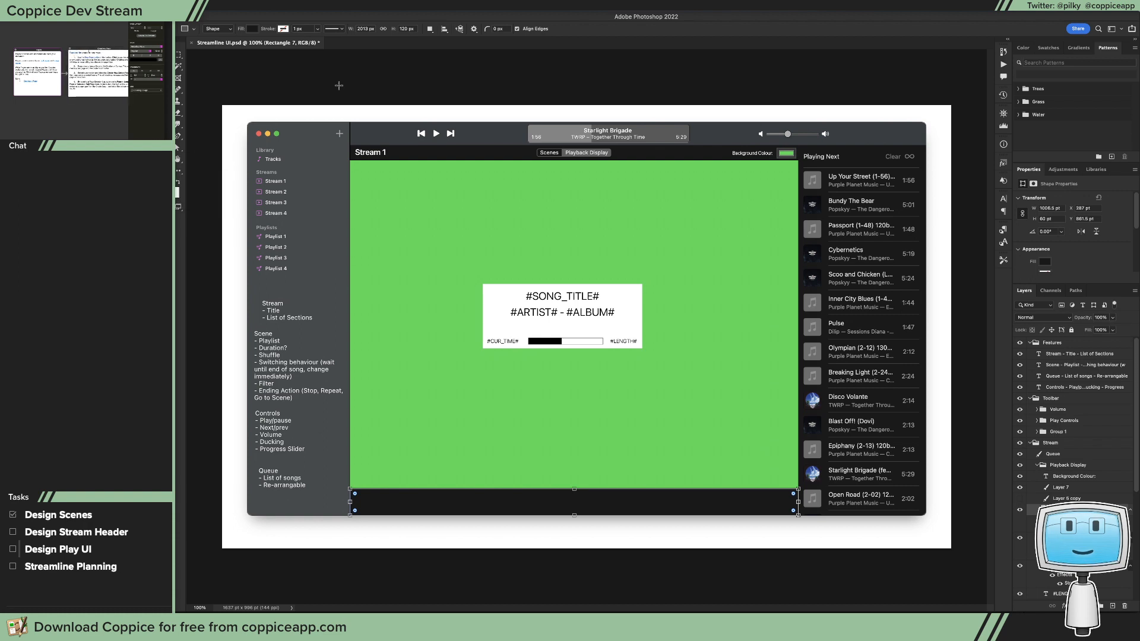
pyautogui.click(497, 28)
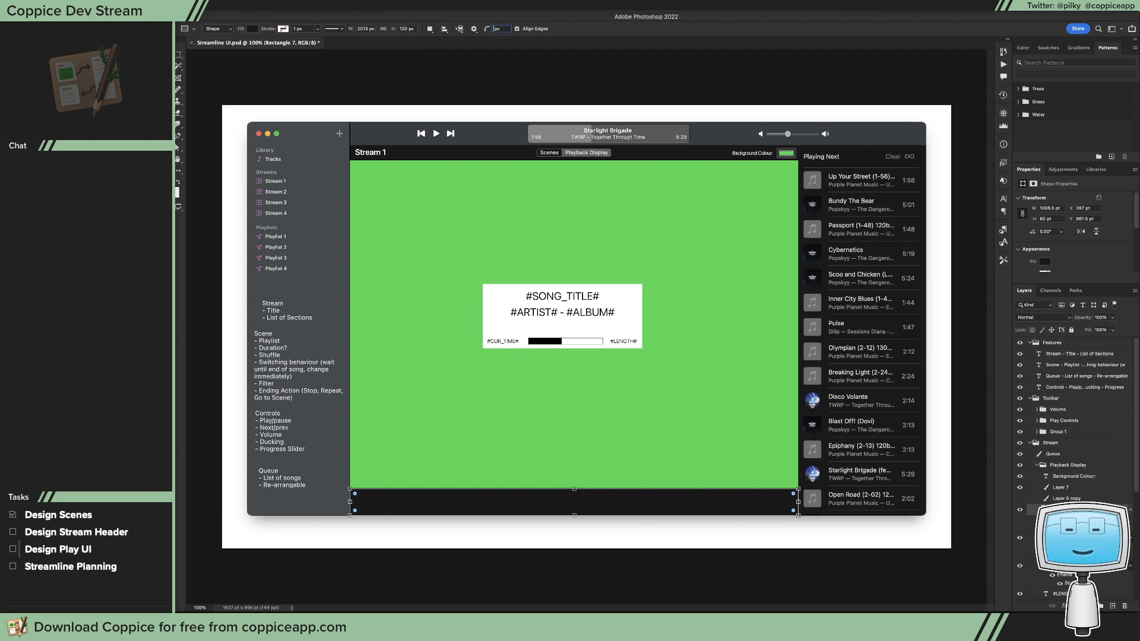
pyautogui.write('6')
pyautogui.click(387, 496)
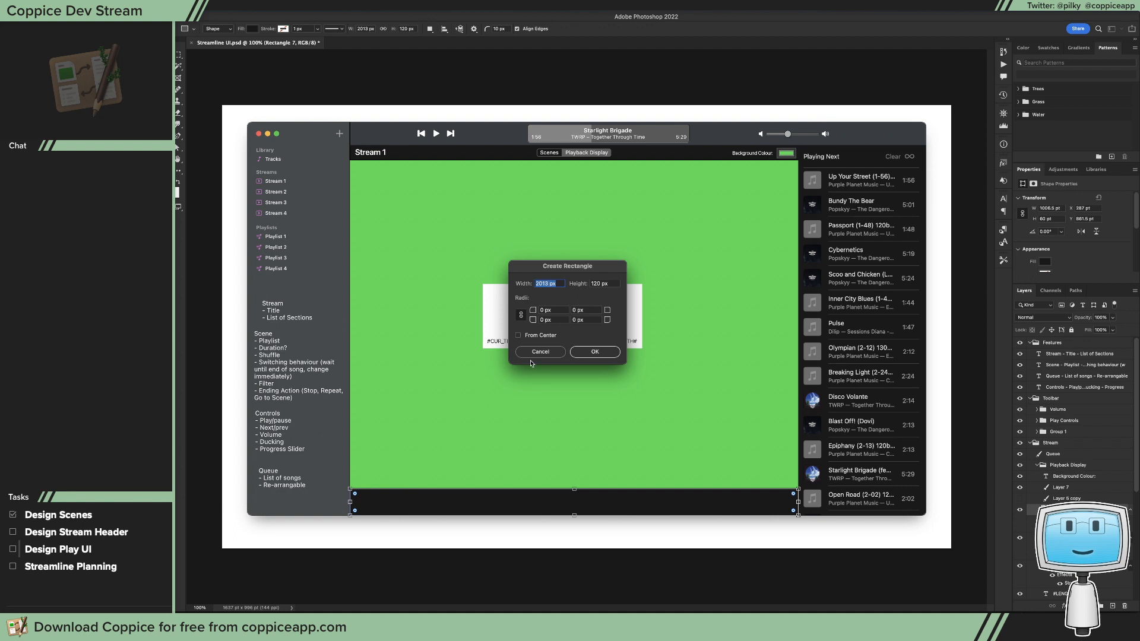
pyautogui.write('96')
pyautogui.press('Tab')
pyautogui.write('96')
pyautogui.press('Return')
pyautogui.press('v')
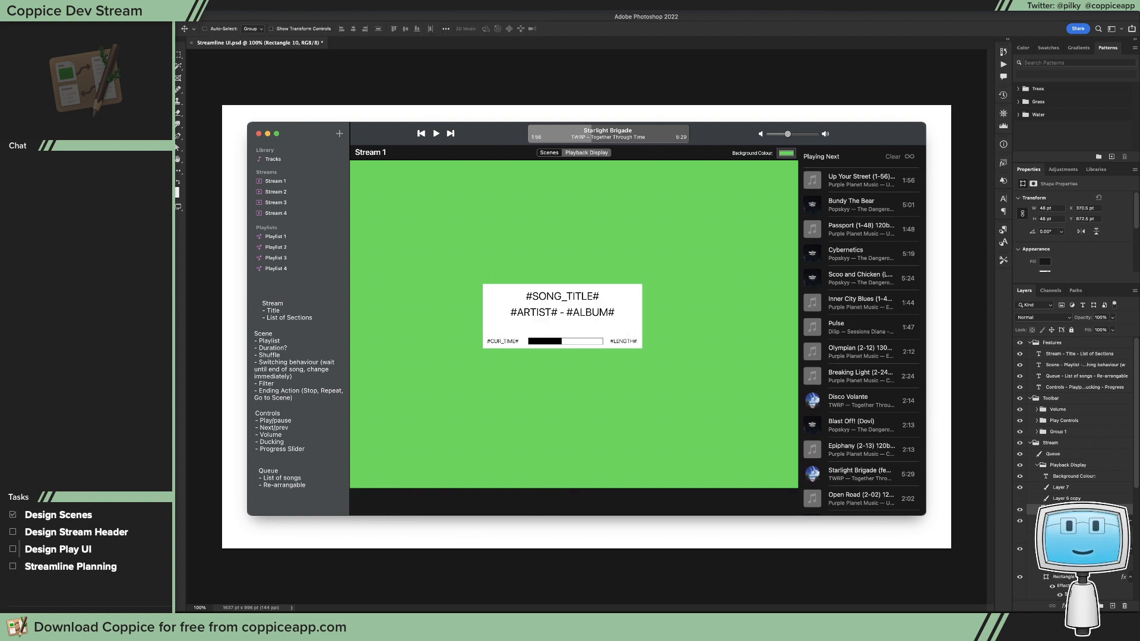
# Step: Fill the new square in the dark bar with white
pyautogui.doubleClick(1046, 509)
pyautogui.click(615, 298)
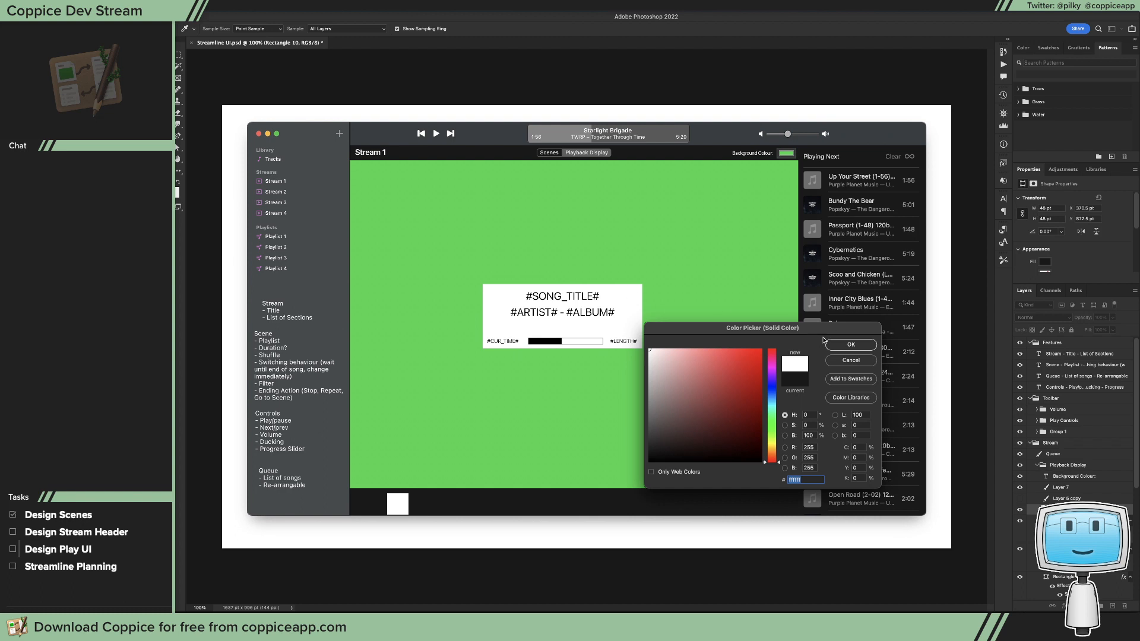
pyautogui.click(850, 345)
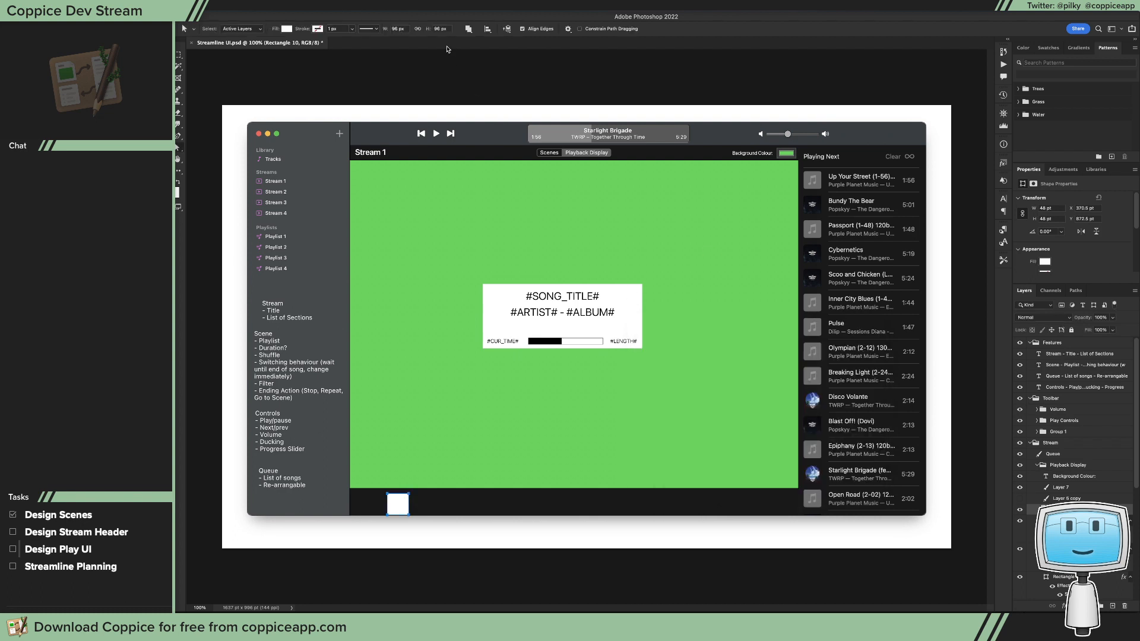
# Step: Inspect the white square's corners up close and delete the square
pyautogui.press('t')
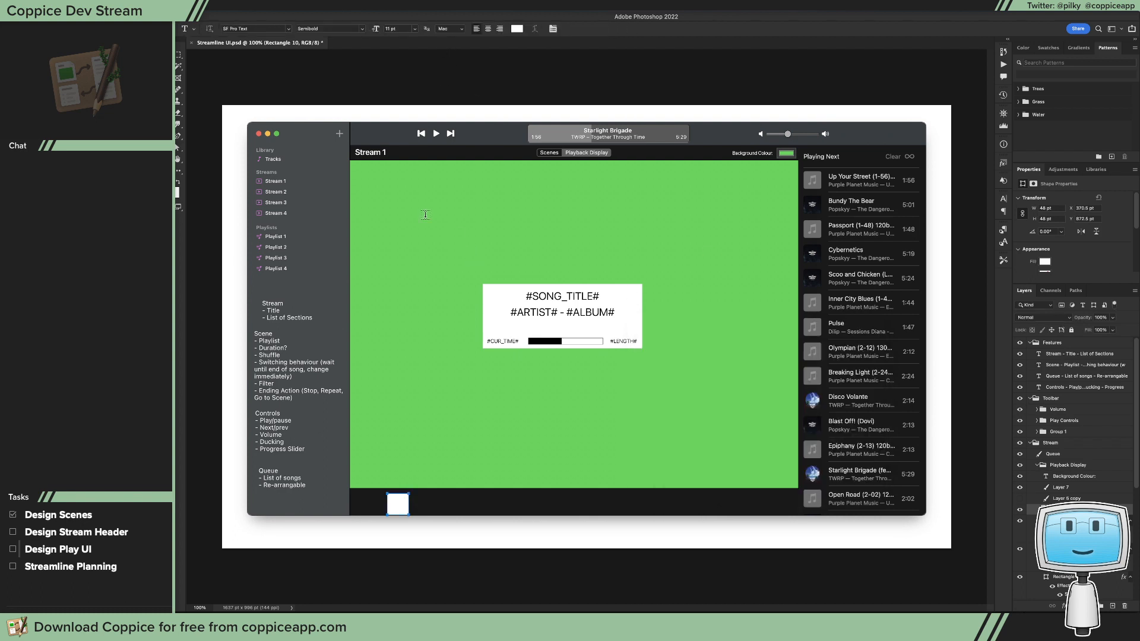
pyautogui.press('u')
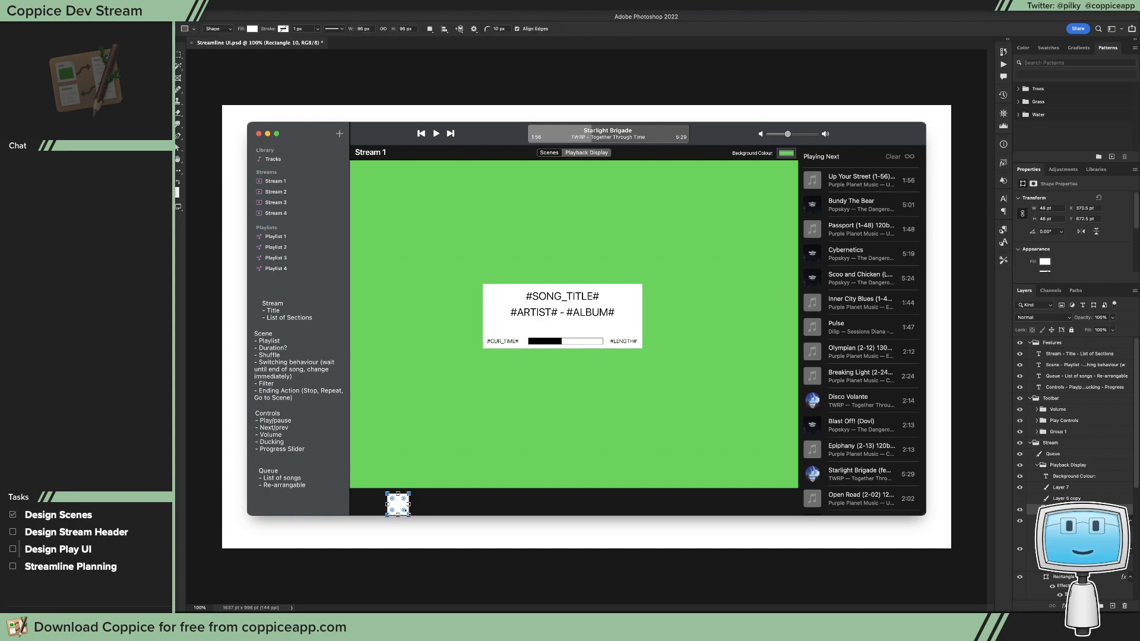
pyautogui.moveTo(405, 505); pyautogui.dragTo(481, 496)
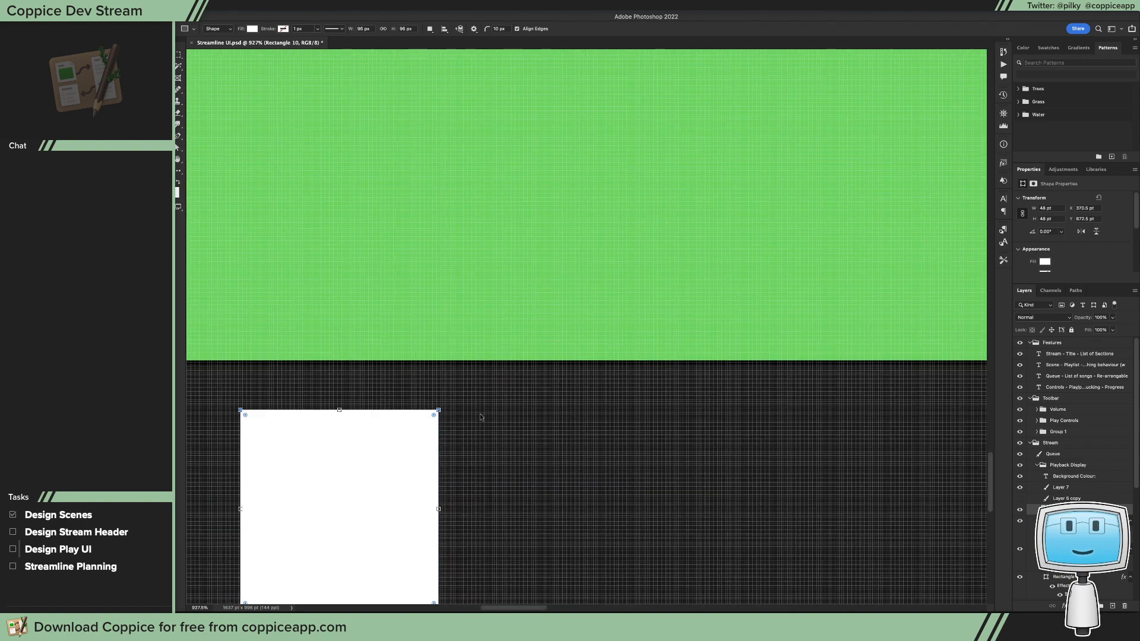
pyautogui.press('Delete')
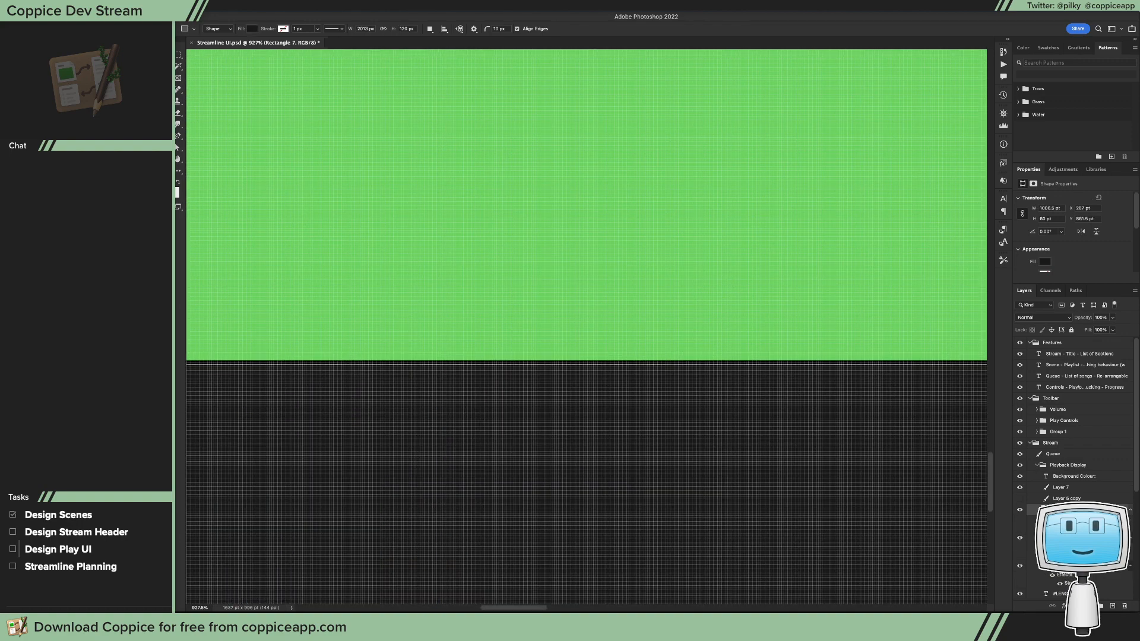
# Step: Create a 96 by 96 px rectangle with 10 px corner radii in the dark bar below the green area
pyautogui.click(394, 424)
pyautogui.write('96')
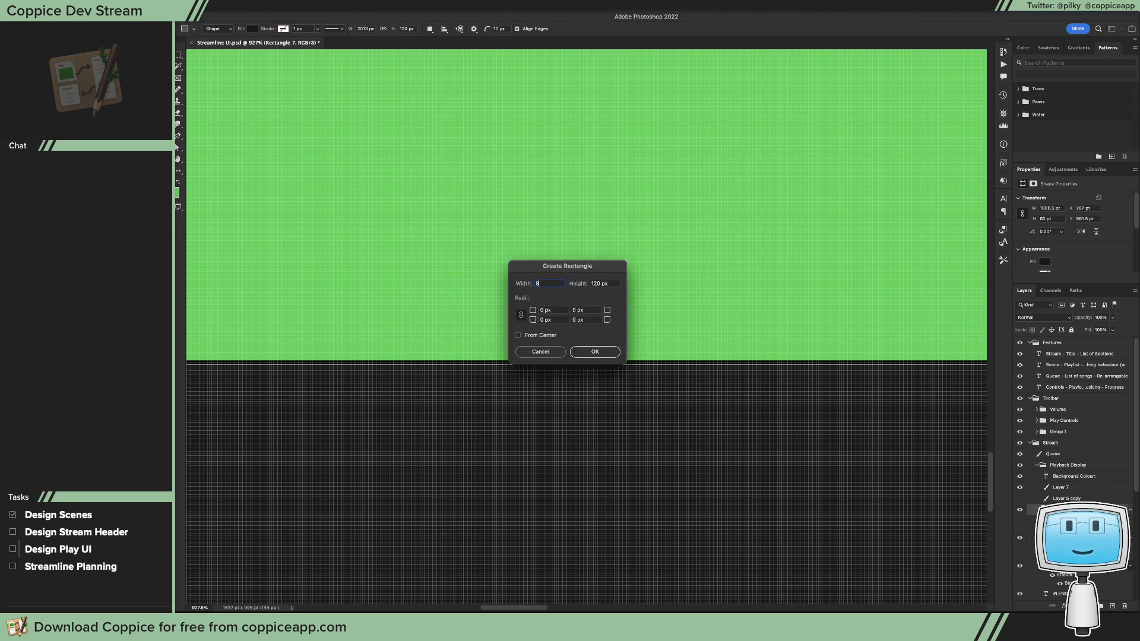
pyautogui.press('Tab')
pyautogui.write('96')
pyautogui.press('Tab')
pyautogui.write('10')
pyautogui.press('Return')
# Step: Fill the rounded square with white and place it at the dark bar's left end, at about X 296.5 pt, Y 687 pt
pyautogui.scroll(-5, 695, 395)
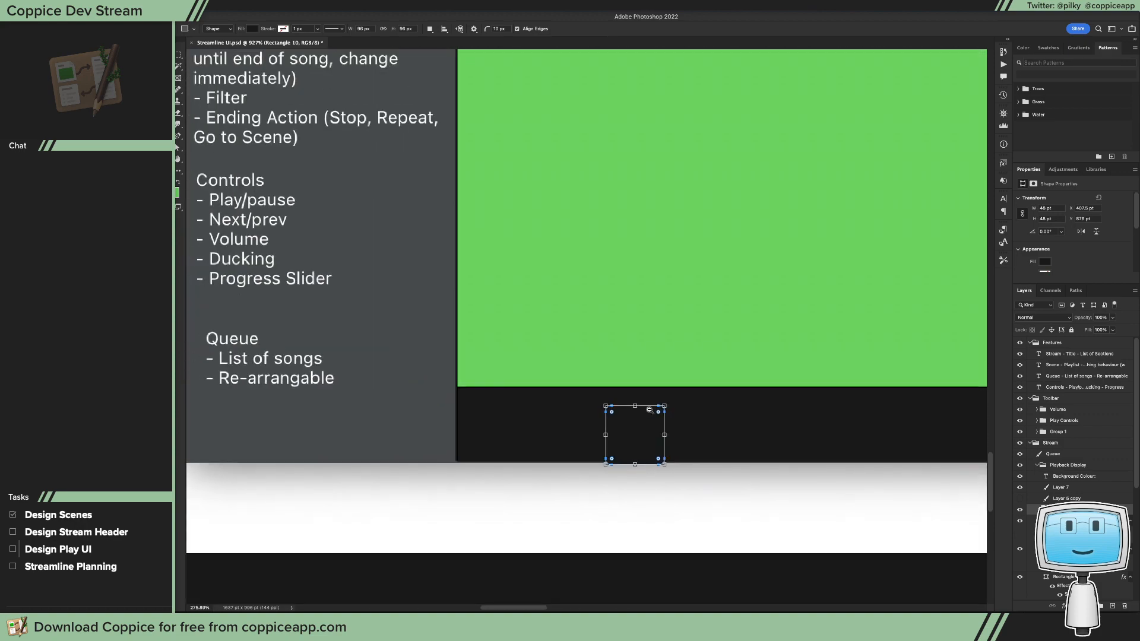
pyautogui.press('v')
pyautogui.moveTo(637, 439); pyautogui.dragTo(516, 424)
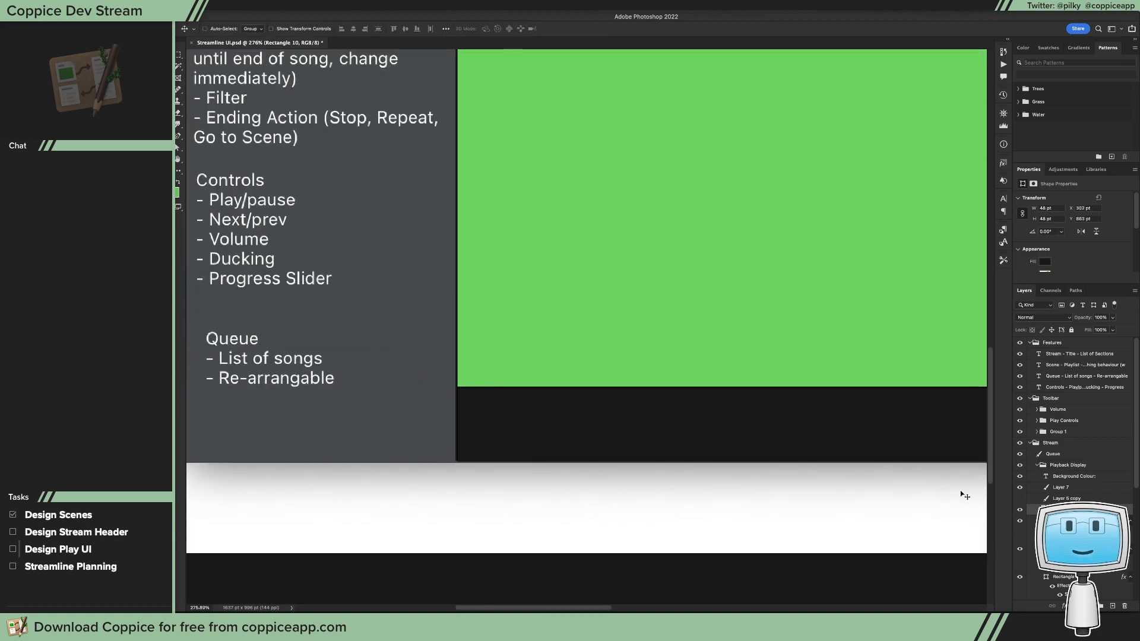
pyautogui.doubleClick(1046, 509)
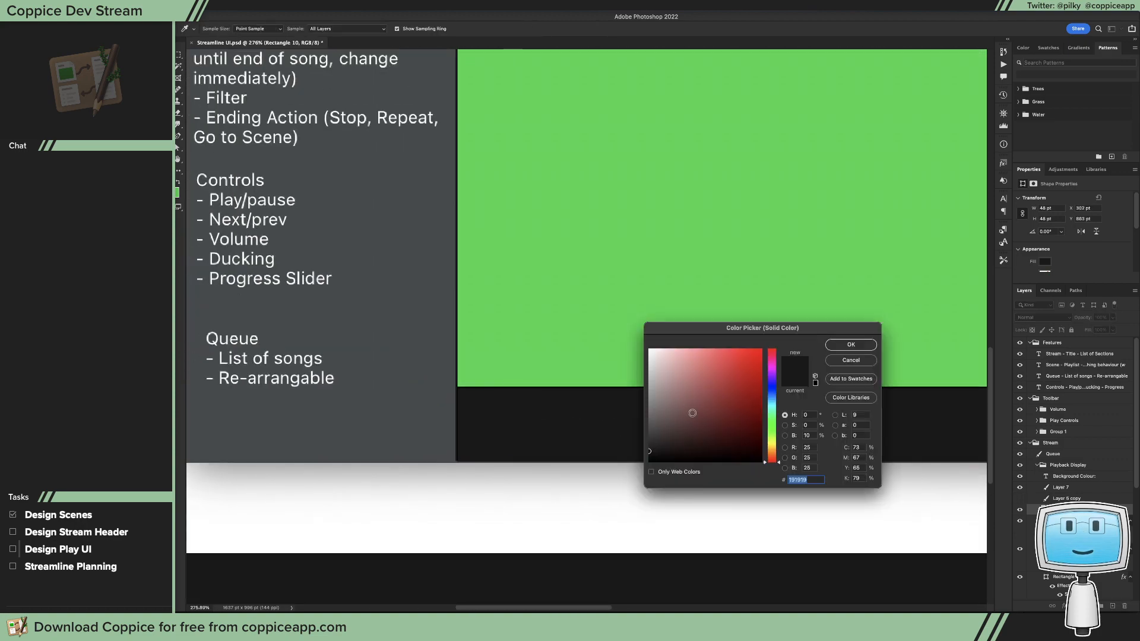
pyautogui.moveTo(691, 413); pyautogui.dragTo(649, 348)
pyautogui.click(850, 345)
pyautogui.moveTo(528, 389); pyautogui.dragTo(522, 393)
# Step: Add a black stroke effect to the rounded square with its position set to Outside
pyautogui.click(1063, 606)
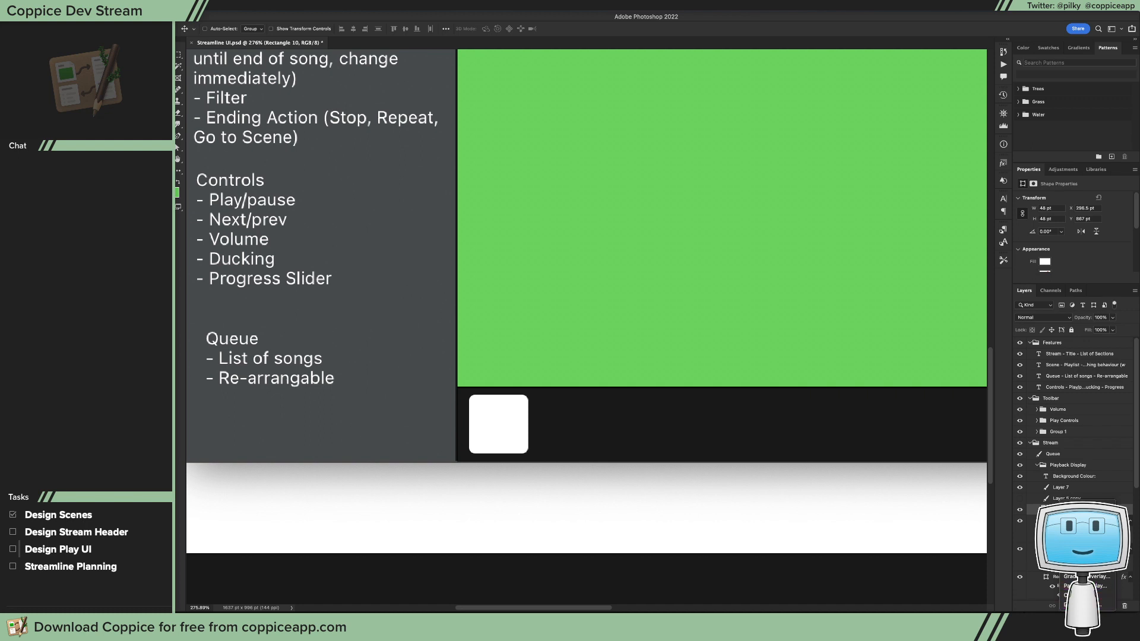
pyautogui.click(1073, 530)
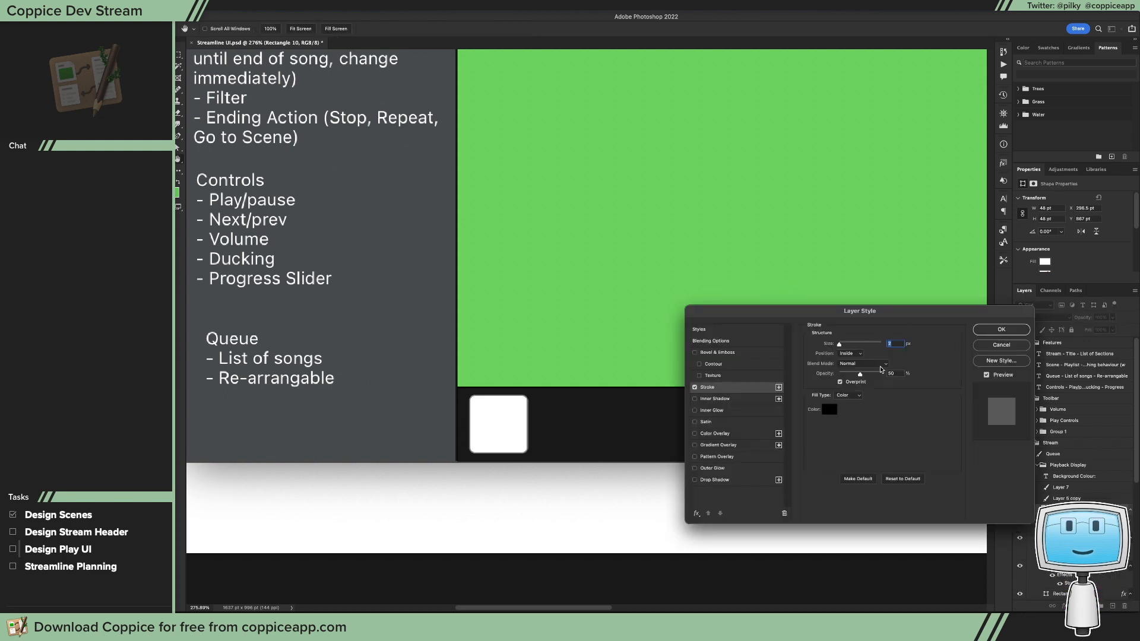
pyautogui.click(850, 355)
pyautogui.click(850, 346)
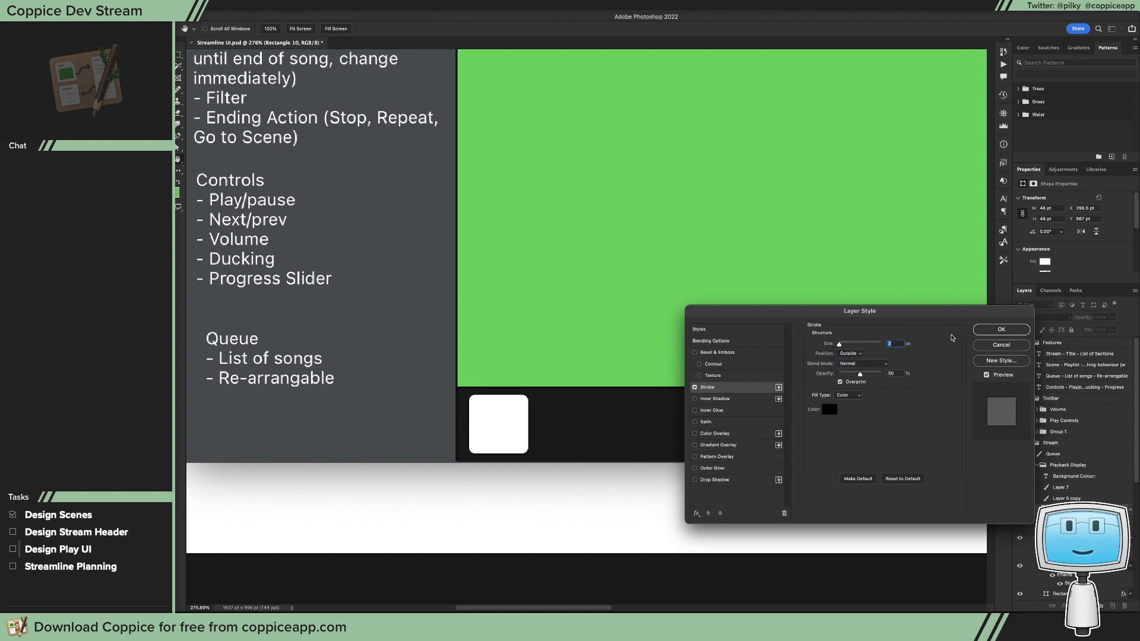
pyautogui.click(1003, 330)
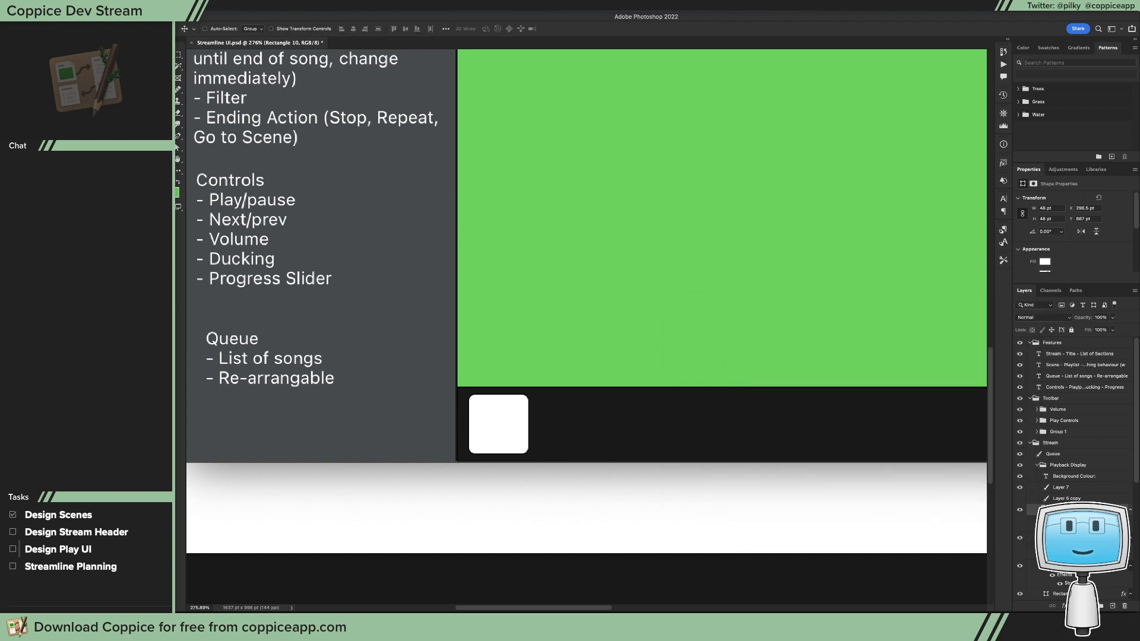
# Step: Change the rounded square's fill to a neutral light grey
pyautogui.doubleClick(1046, 510)
pyautogui.click(652, 363)
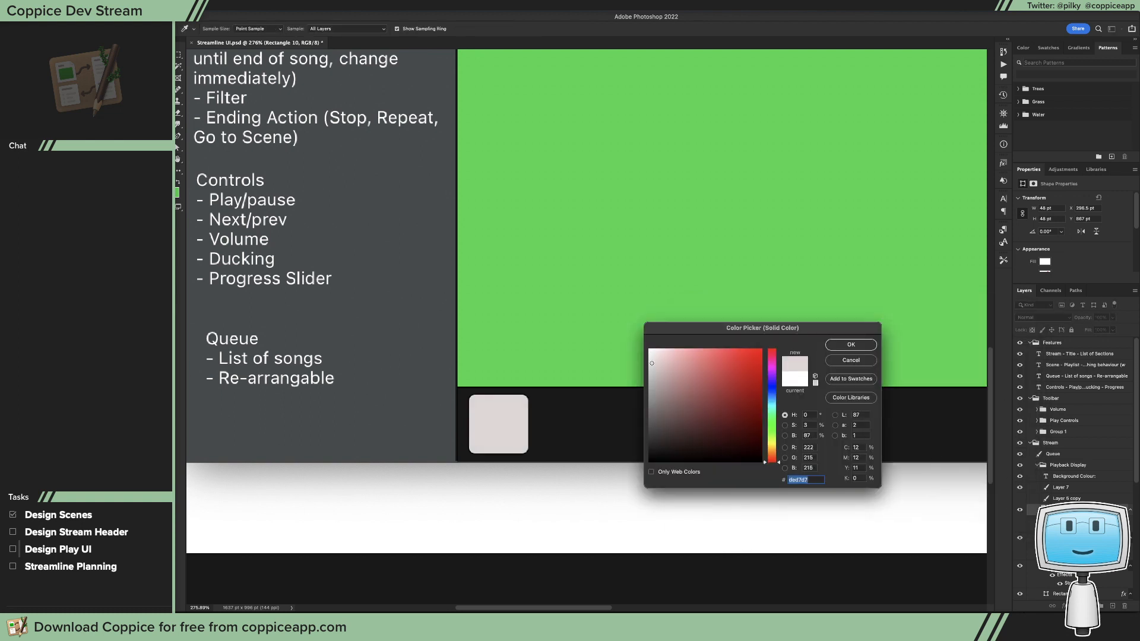
pyautogui.moveTo(652, 363); pyautogui.dragTo(644, 359)
pyautogui.click(847, 345)
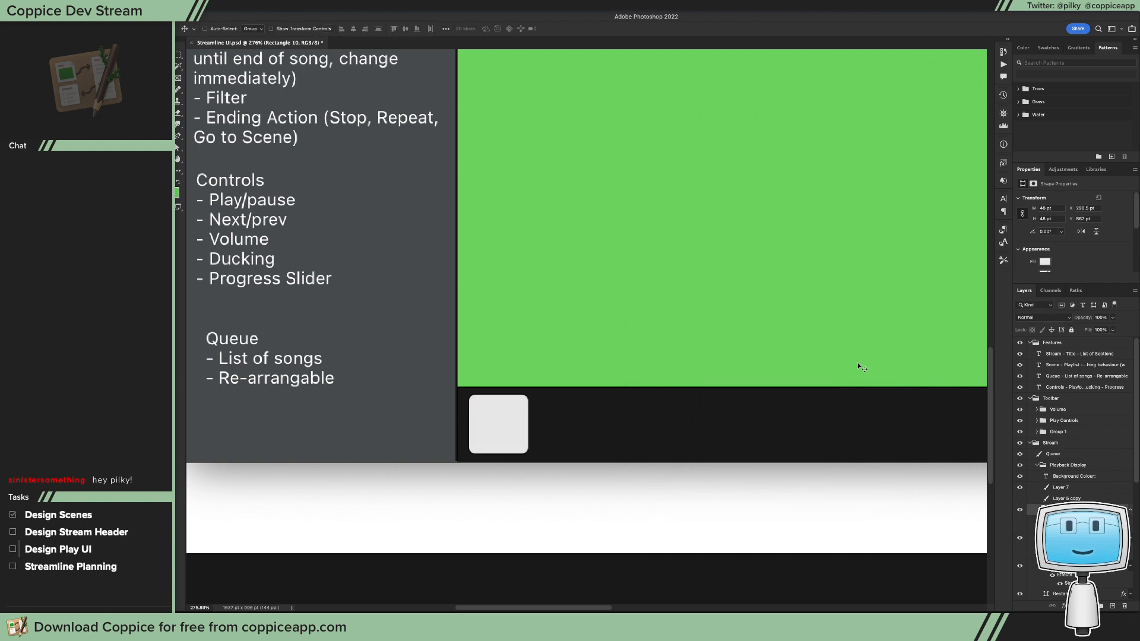
# Step: Add a white inner shadow effect to the rounded square and raise its opacity slightly
pyautogui.click(1065, 606)
pyautogui.click(1084, 539)
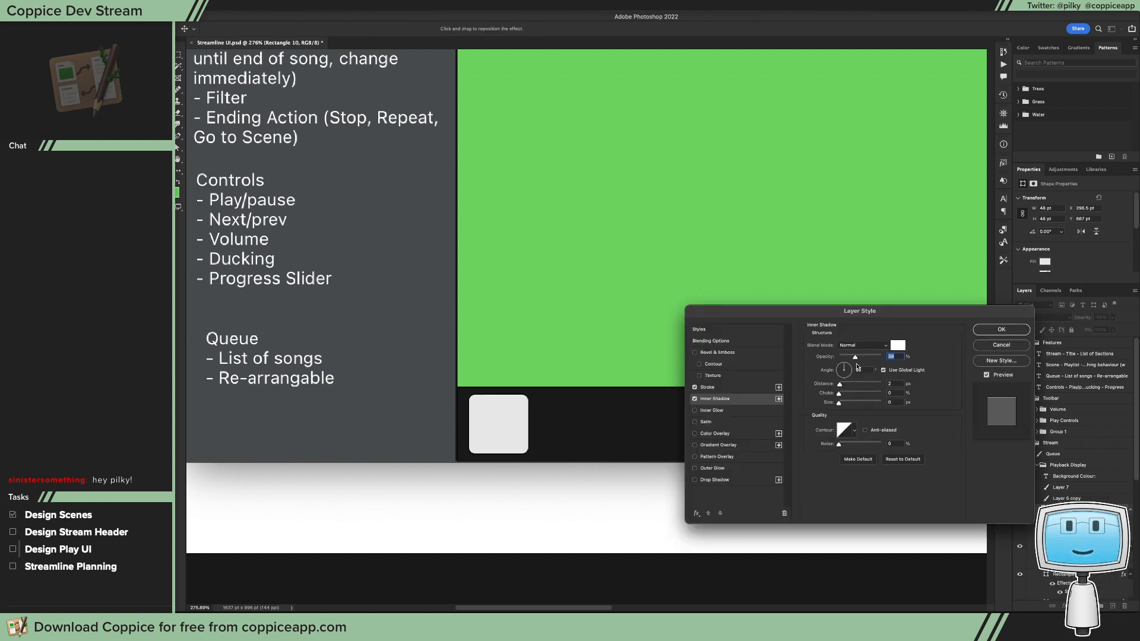
pyautogui.moveTo(855, 357); pyautogui.dragTo(857, 358)
pyautogui.moveTo(859, 359); pyautogui.dragTo(858, 358)
pyautogui.click(1001, 330)
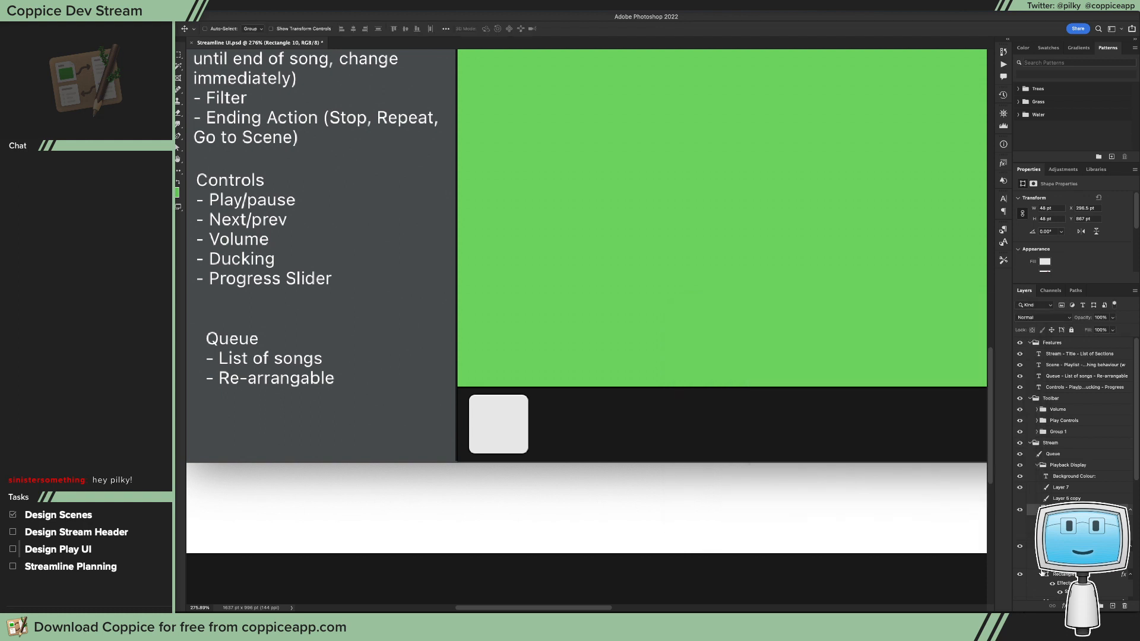
# Step: Add a black drop shadow effect to the rounded square, toggle its global light setting and increase its size slightly
pyautogui.click(1065, 606)
pyautogui.click(1097, 595)
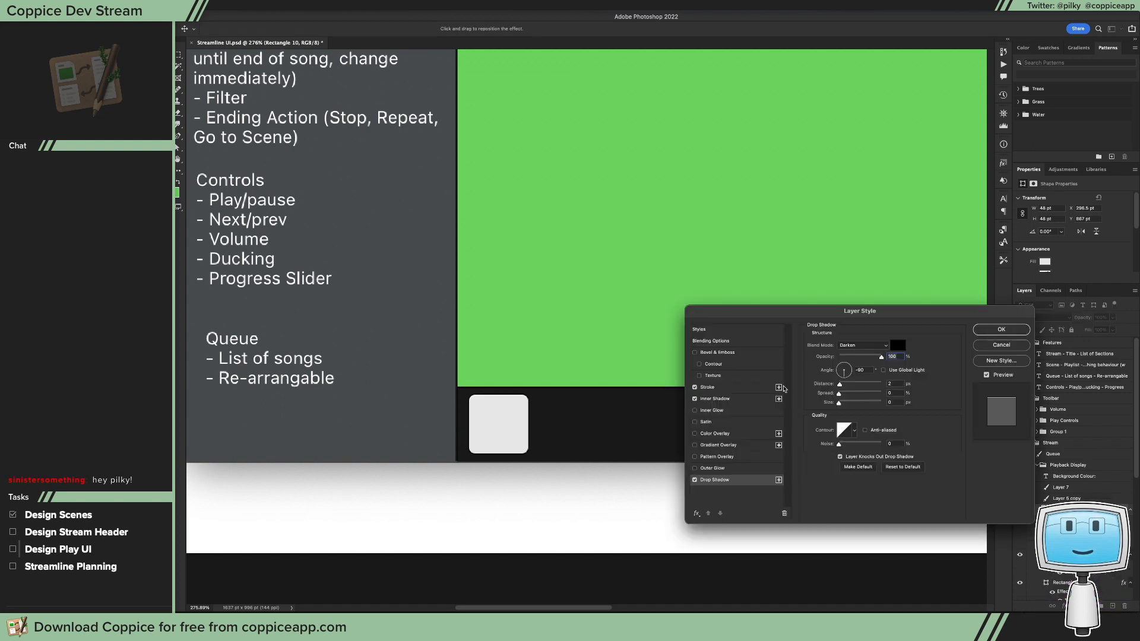
pyautogui.click(883, 370)
pyautogui.moveTo(840, 404); pyautogui.dragTo(843, 407)
pyautogui.click(999, 330)
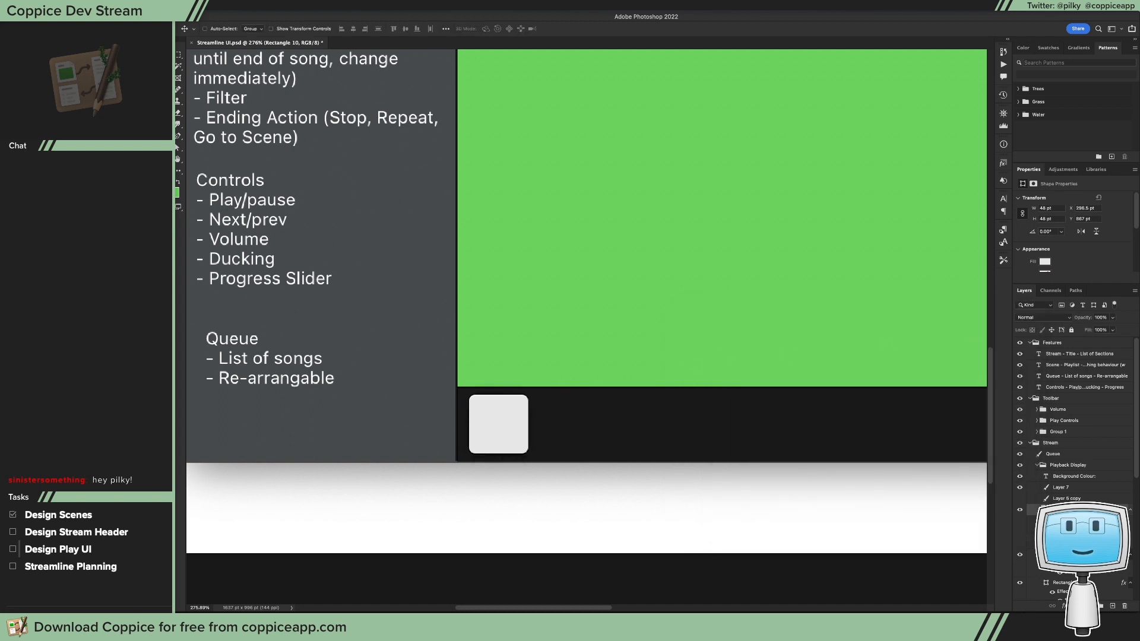
# Step: Try to fill the progress bar rectangle (Rectangle 9) with the dark grey 454a4c sampled from the sidebar
pyautogui.scroll(-4, 1068, 463)
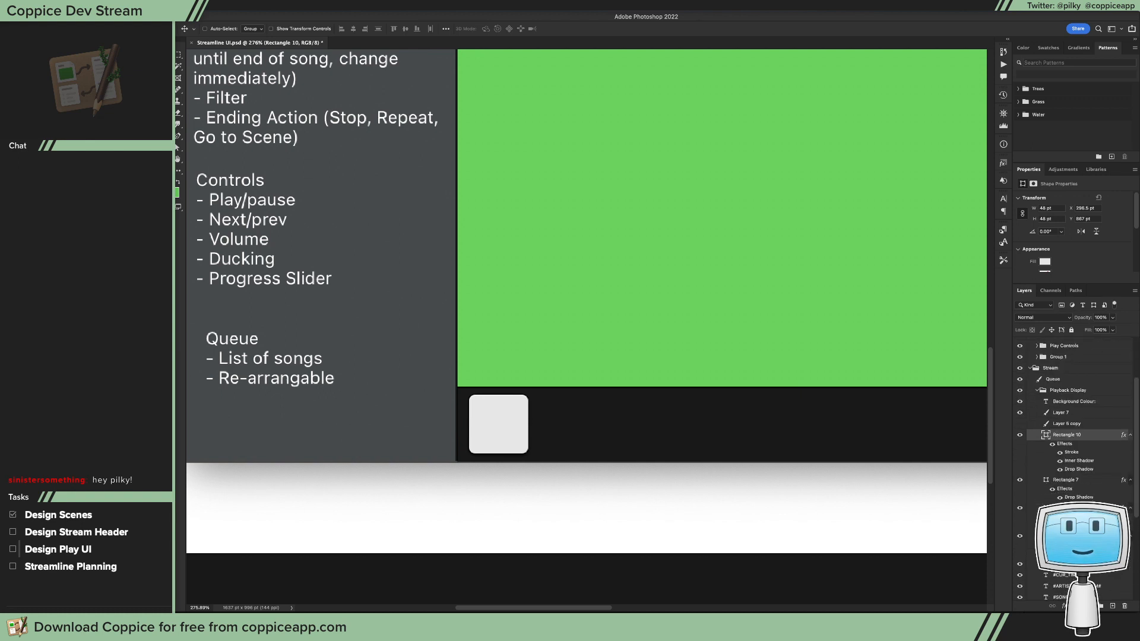
pyautogui.click(1067, 536)
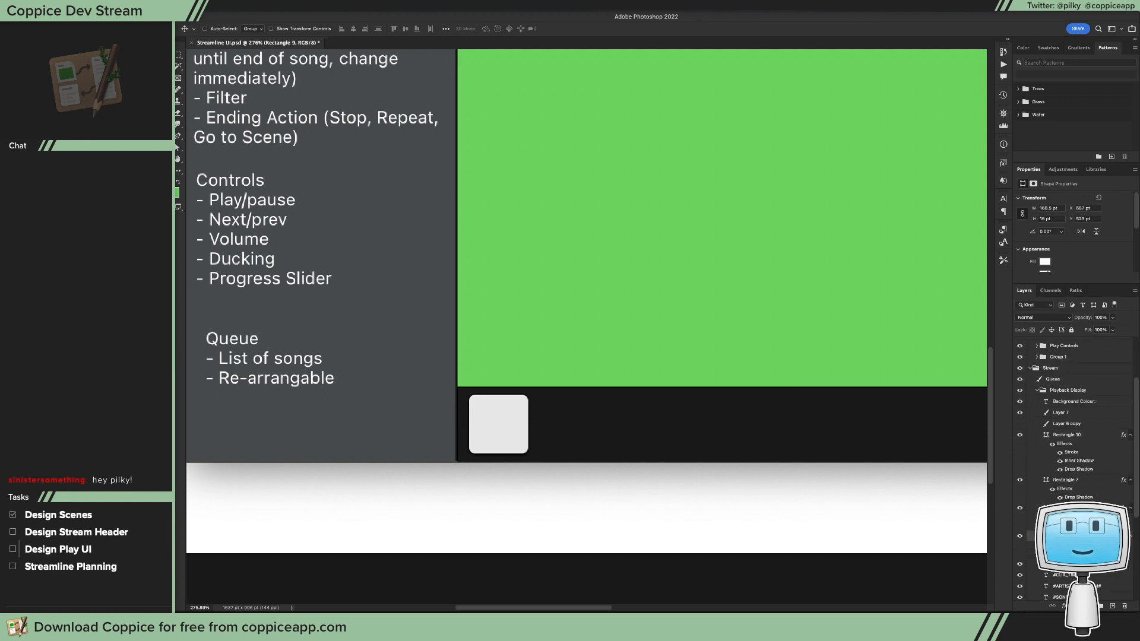
pyautogui.doubleClick(1046, 536)
pyautogui.click(380, 417)
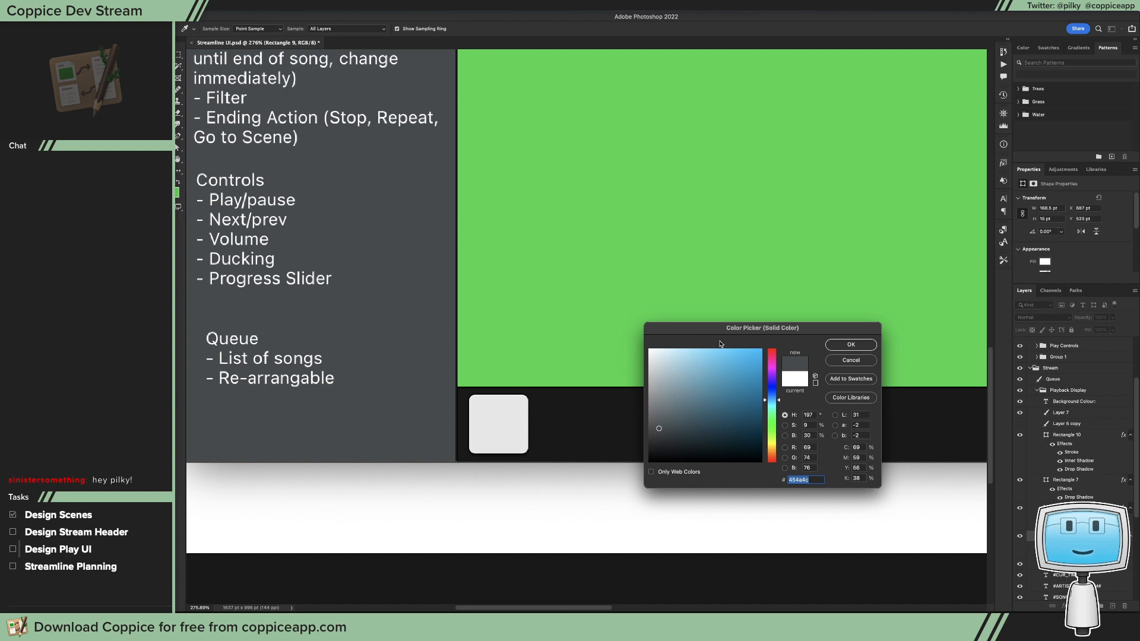
pyautogui.click(371, 383)
pyautogui.click(851, 343)
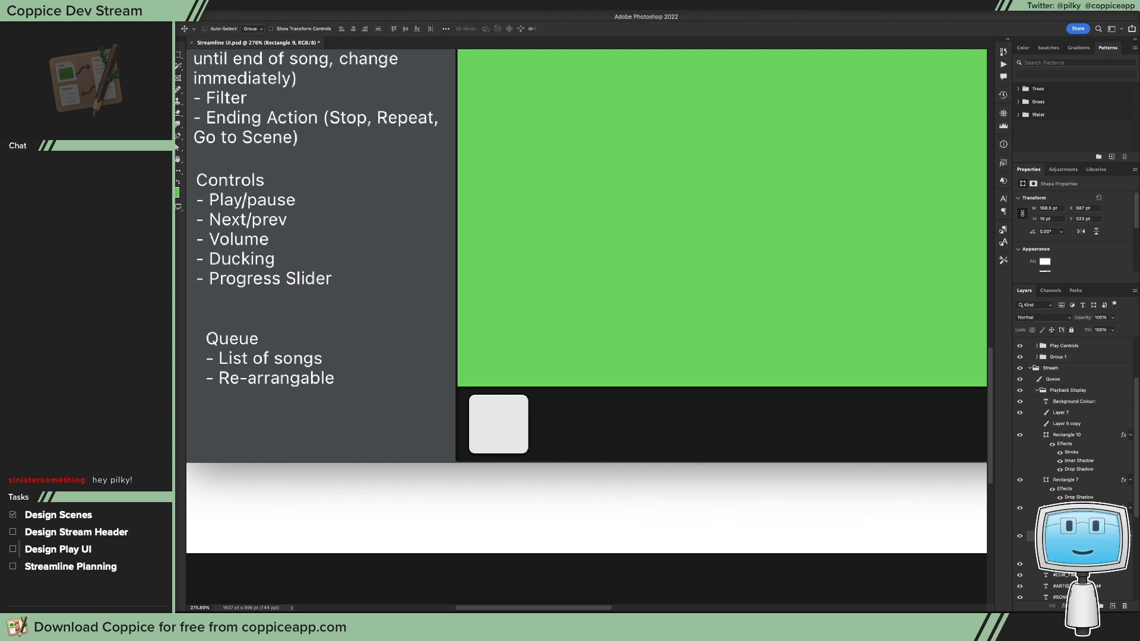
pyautogui.scroll(-4, 1074, 469)
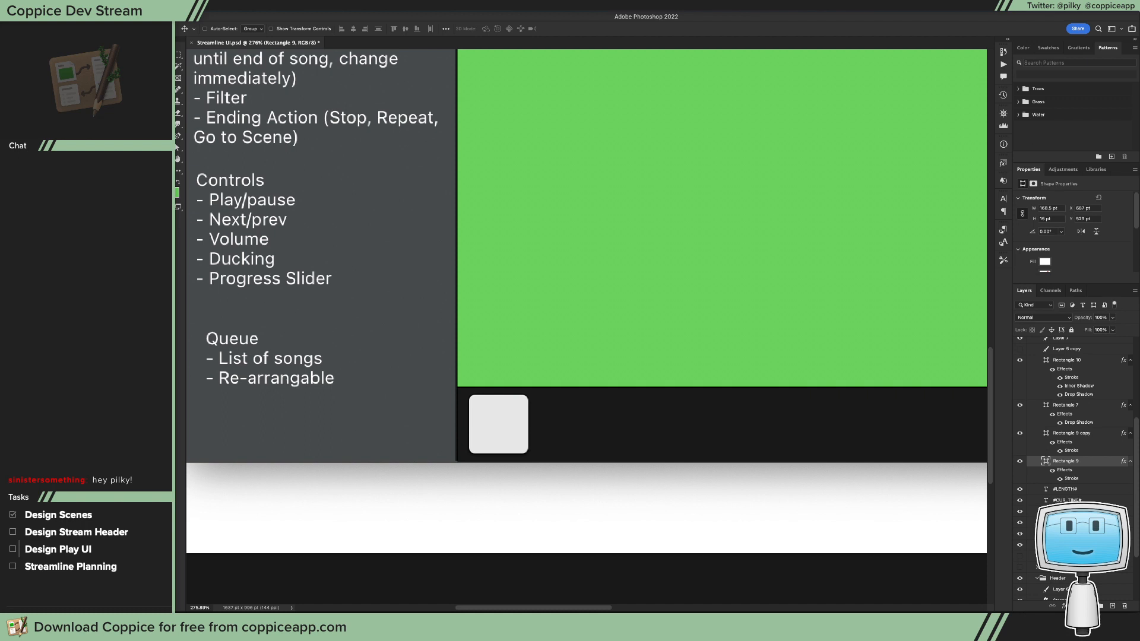
pyautogui.click(1067, 534)
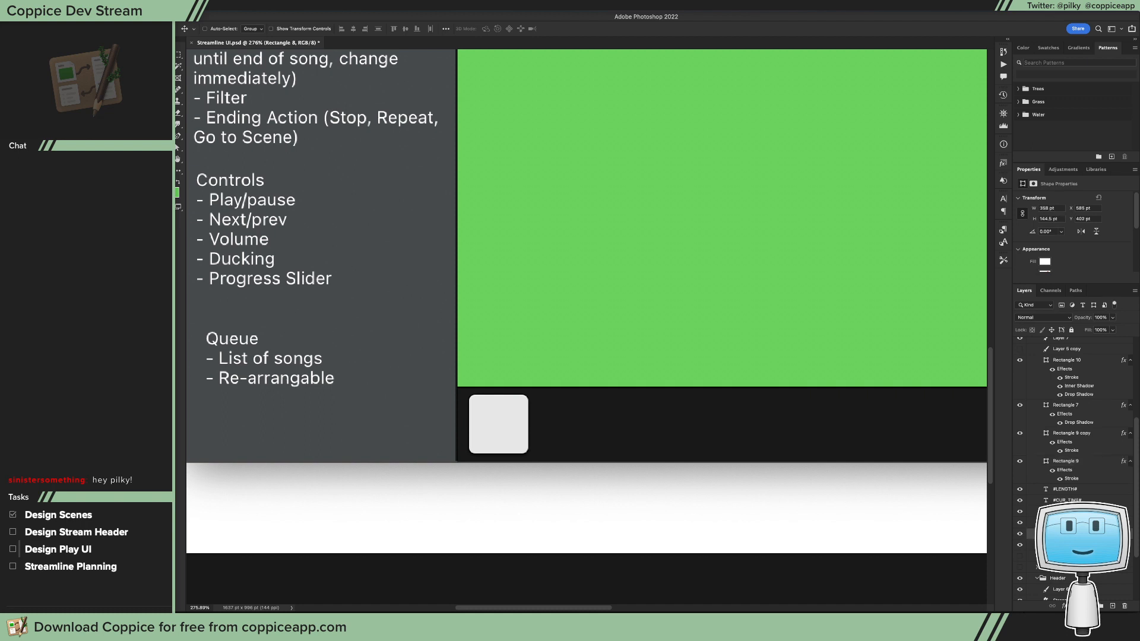
pyautogui.click(1066, 545)
pyautogui.press('g')
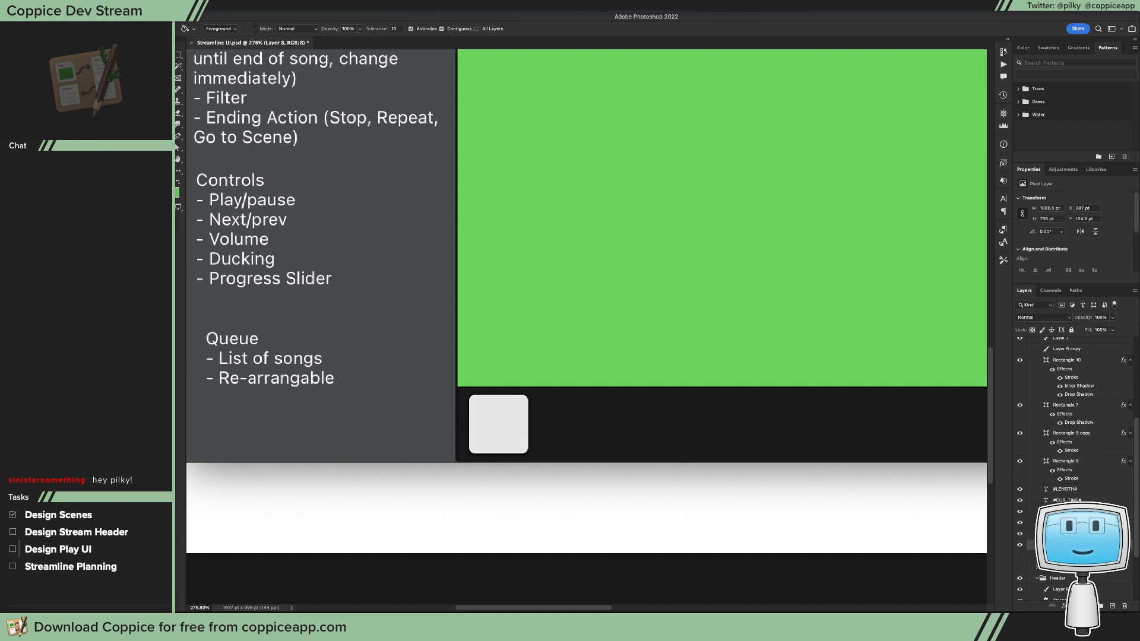
pyautogui.scroll(-10, 741, 402)
pyautogui.scroll(7, 747, 434)
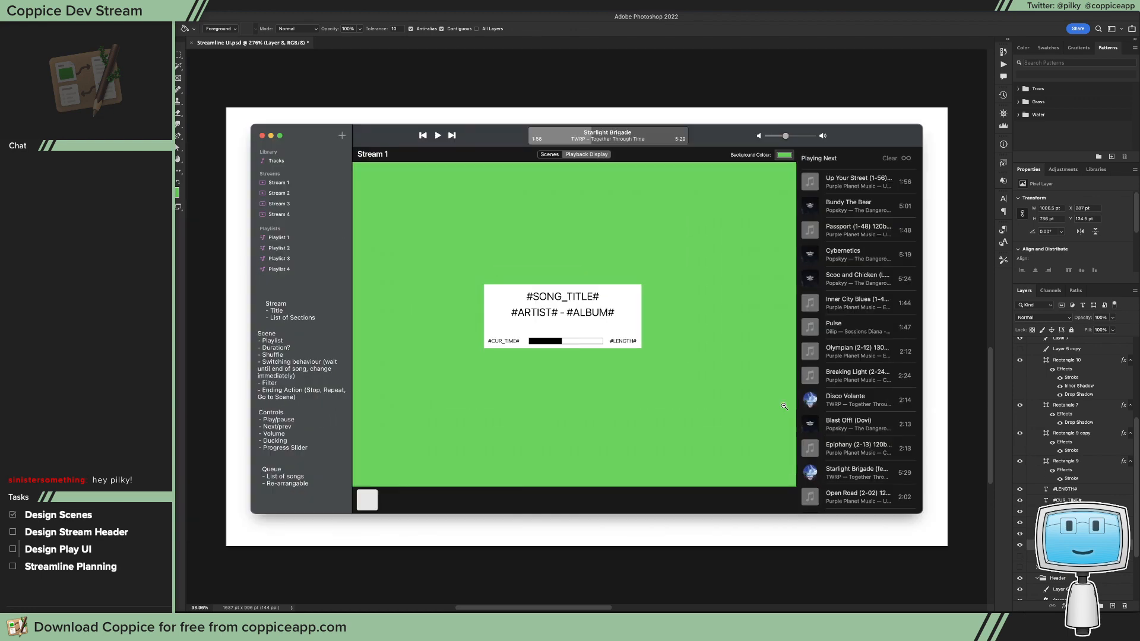
pyautogui.click(758, 408)
pyautogui.hotkey('ctrl', 'z')
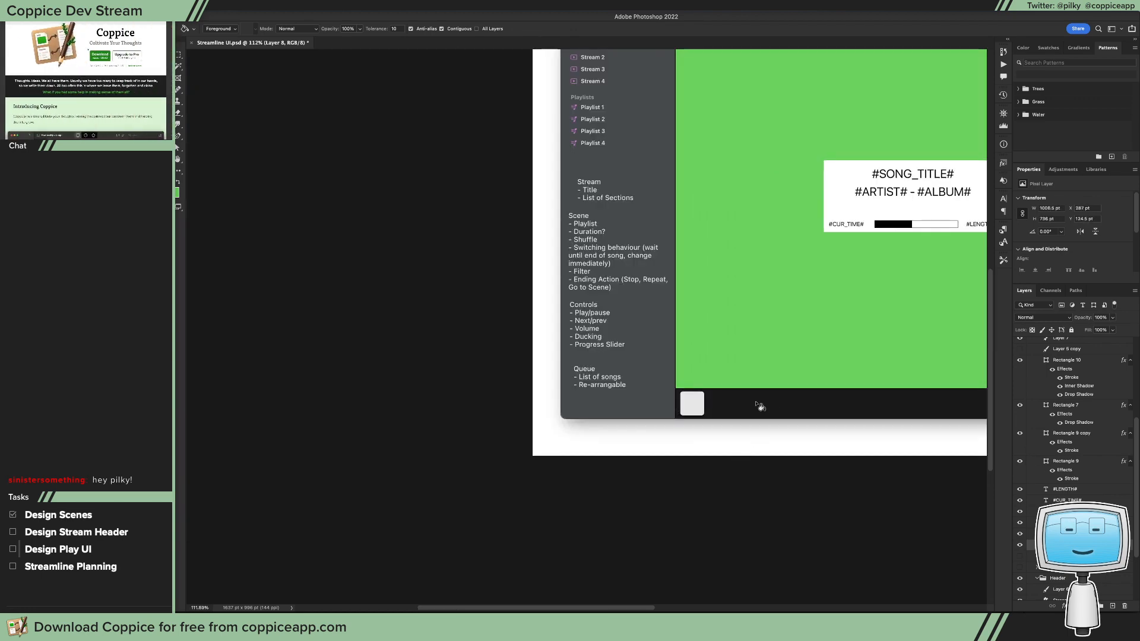
# Step: Fill the bar beneath the green canvas (Rectangle 7) with the dark grey 454a4c sampled from the sidebar
pyautogui.press('v')
pyautogui.rightClick(765, 406)
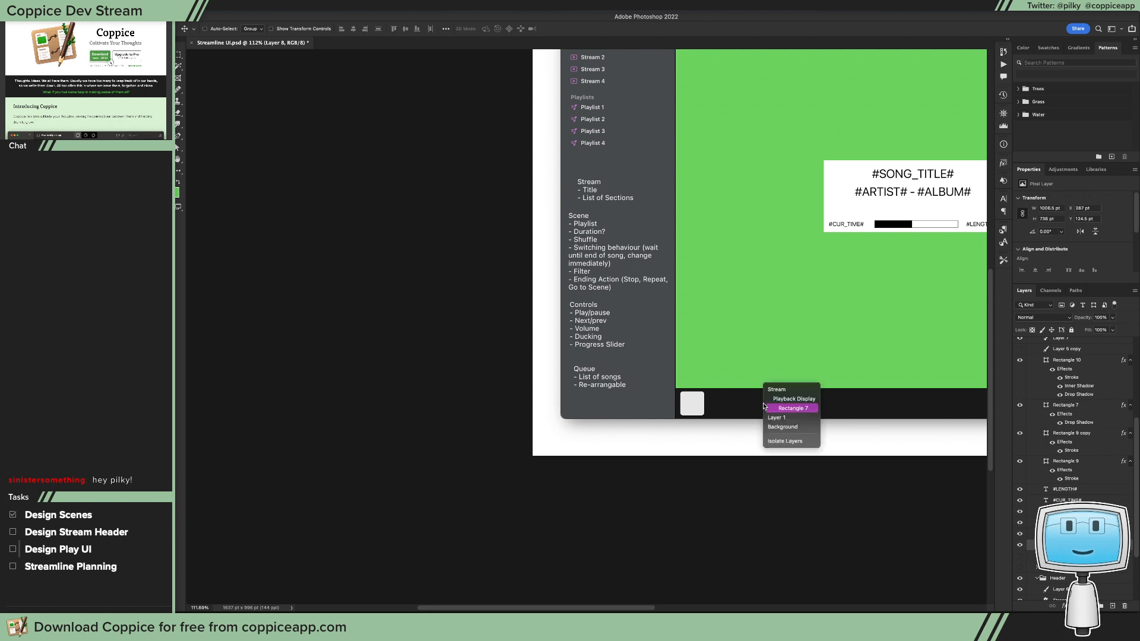
pyautogui.click(782, 410)
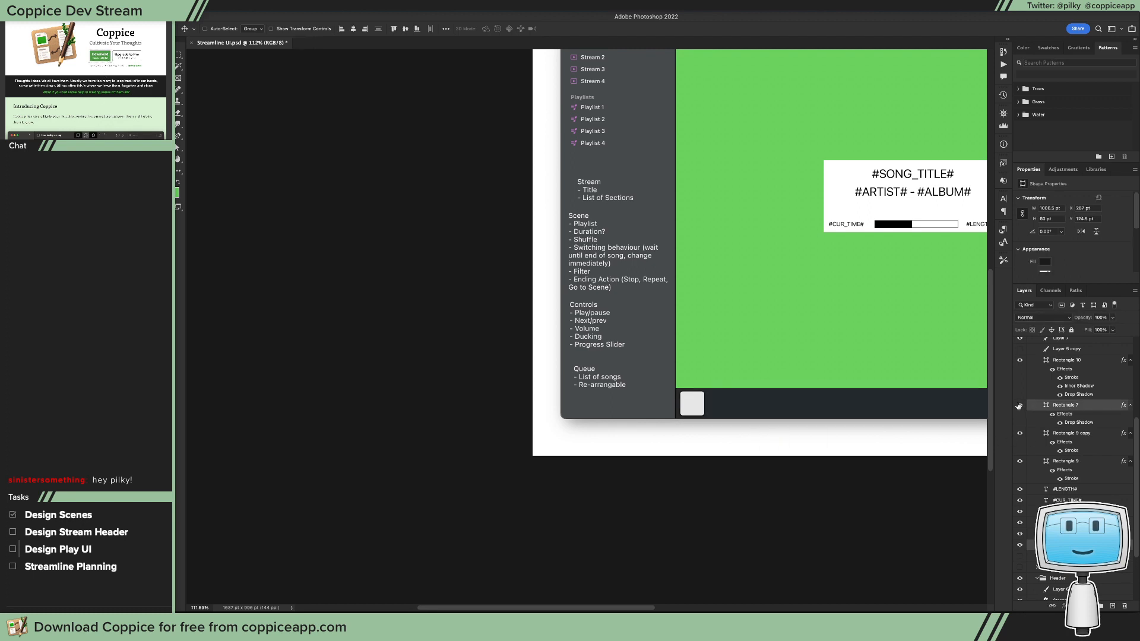
pyautogui.hscroll(5, 821, 397)
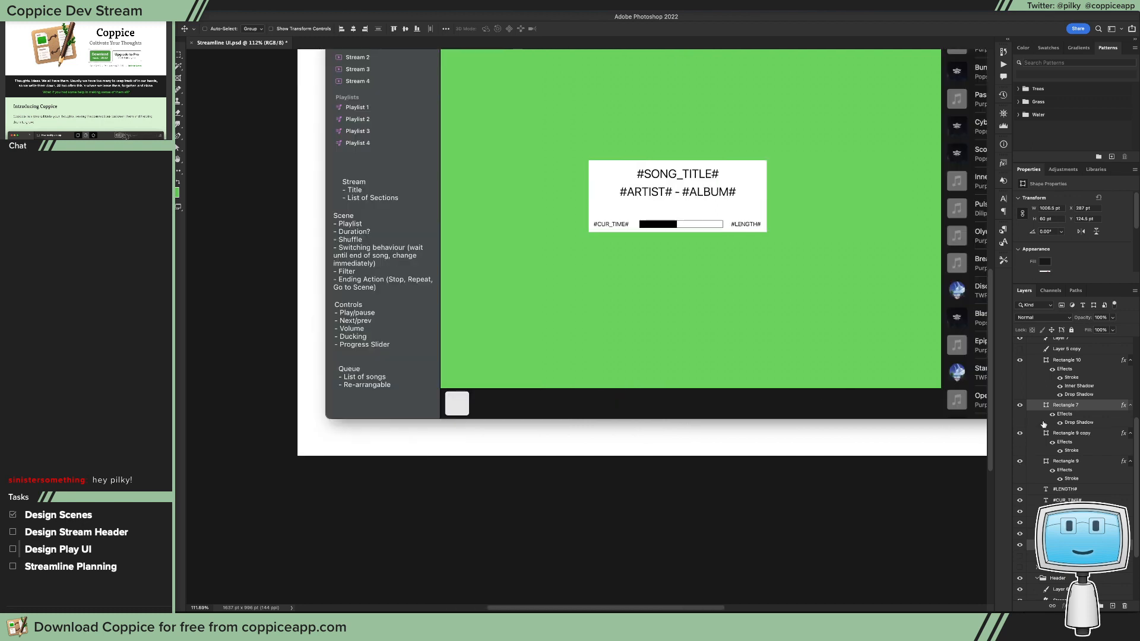
pyautogui.click(1064, 408)
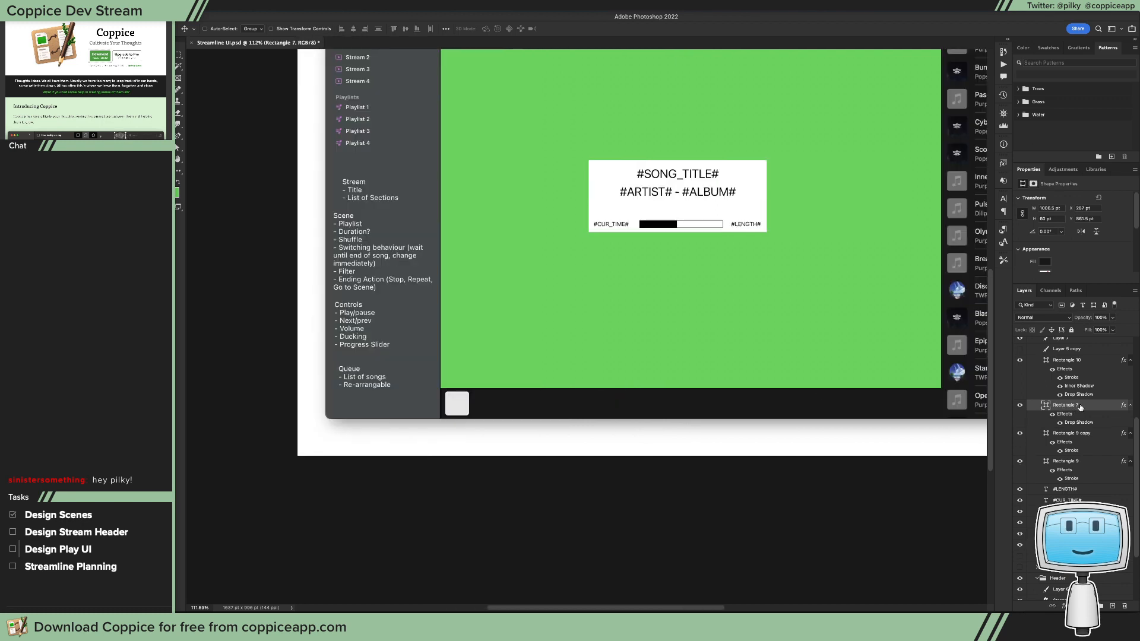
pyautogui.doubleClick(1045, 406)
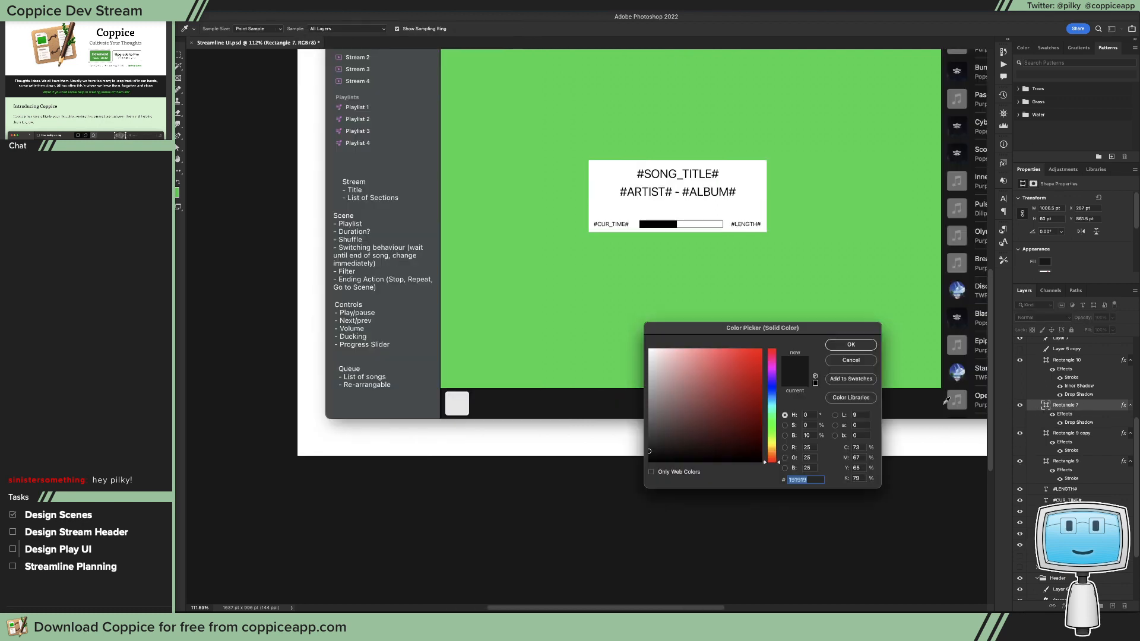
pyautogui.click(431, 406)
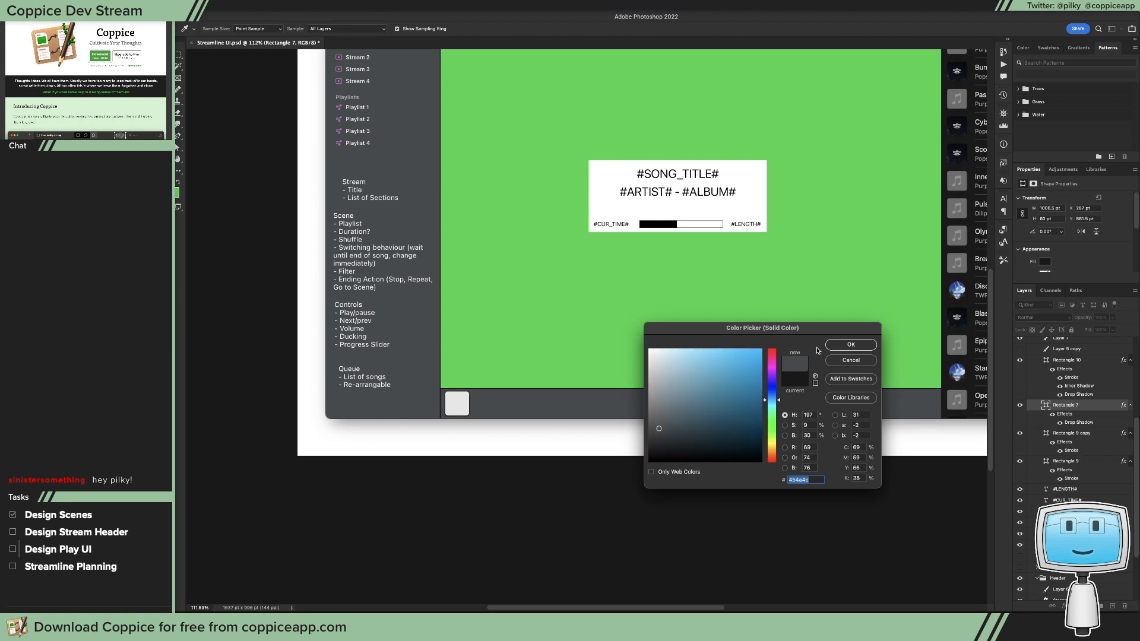
pyautogui.click(850, 344)
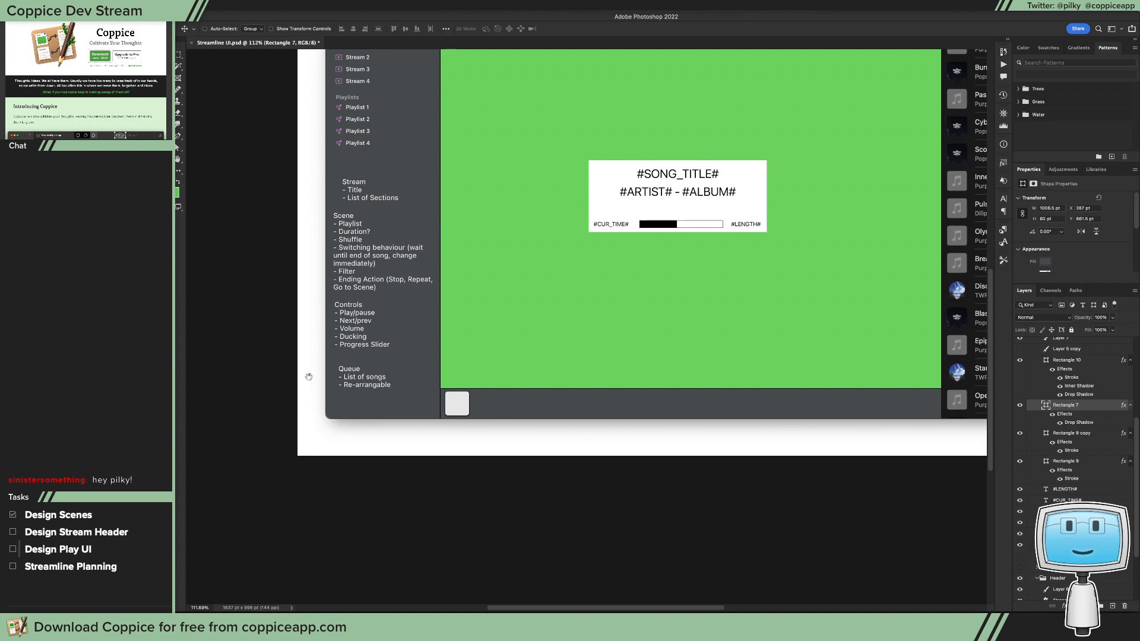
# Step: Add a text layer reading "Aa" on the green canvas just above the rounded square, stacked over Rectangle 10
pyautogui.moveTo(470, 406); pyautogui.dragTo(541, 406)
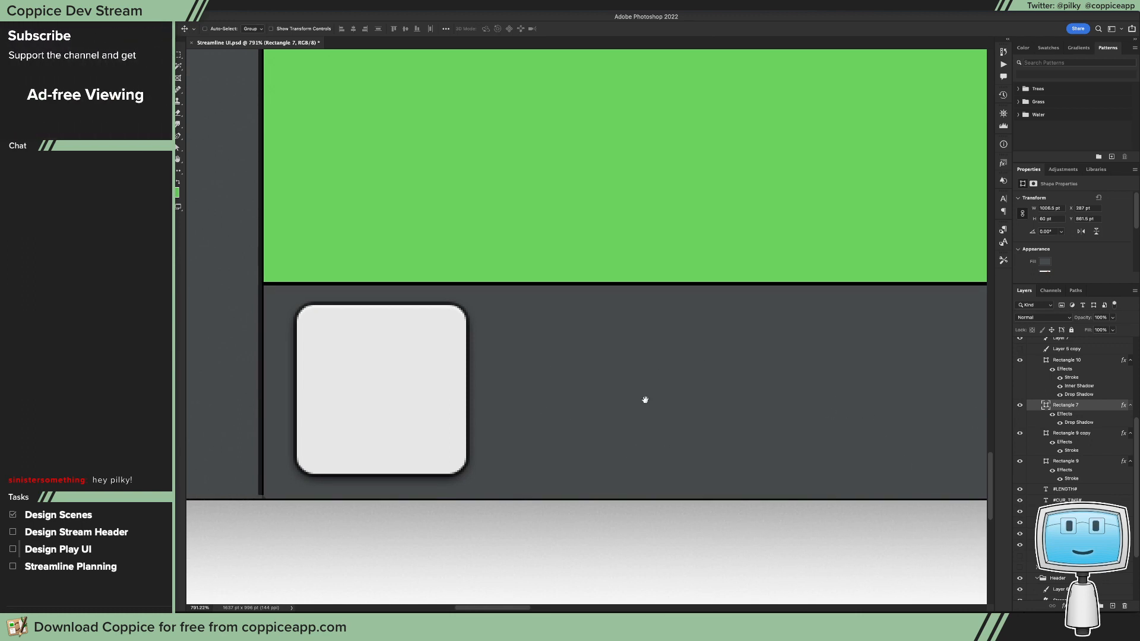
pyautogui.moveTo(644, 396); pyautogui.dragTo(588, 395)
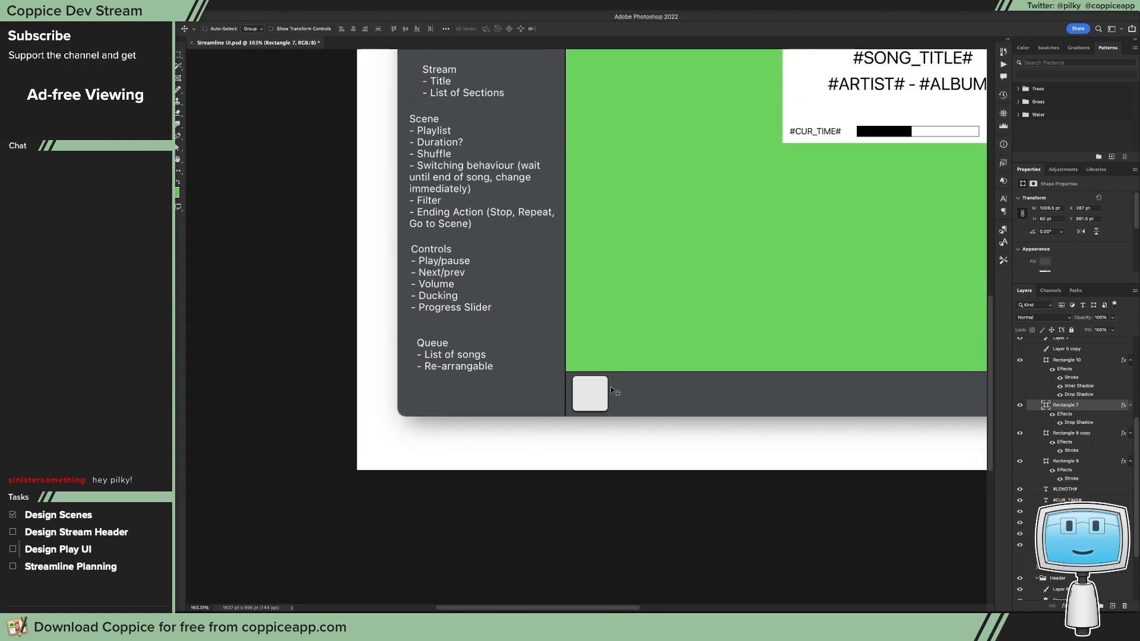
pyautogui.press('t')
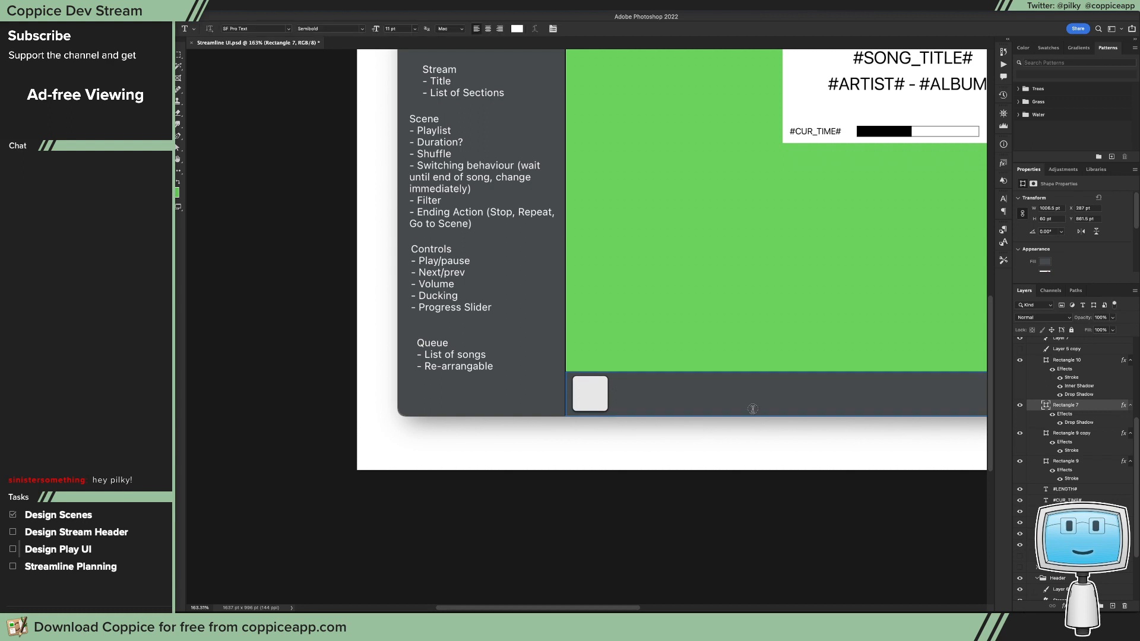
pyautogui.click(1065, 361)
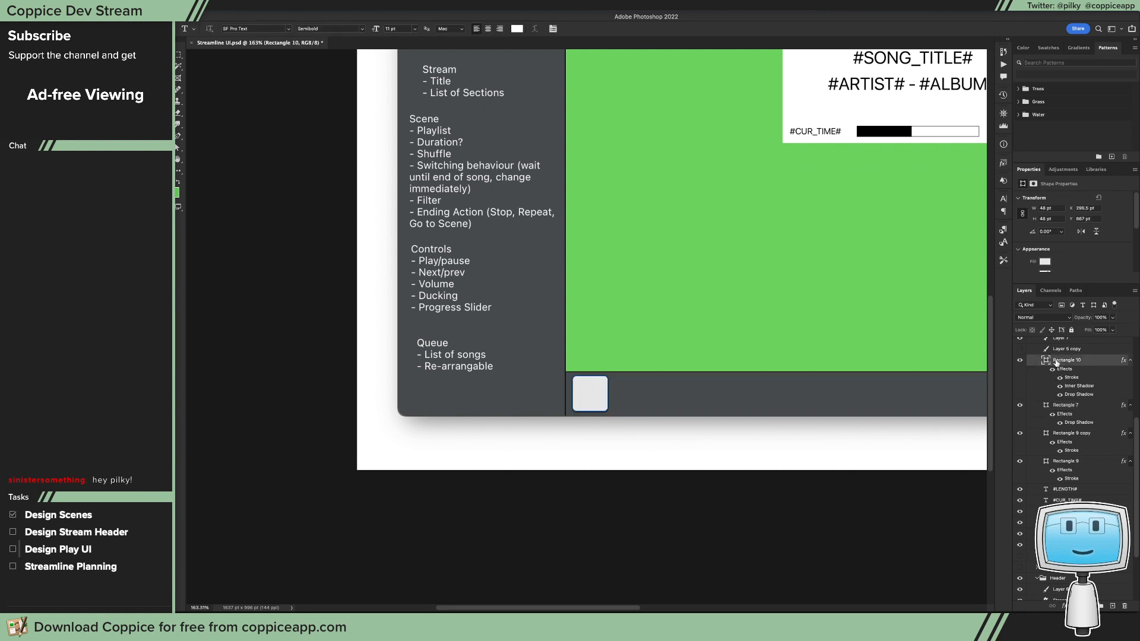
pyautogui.click(593, 336)
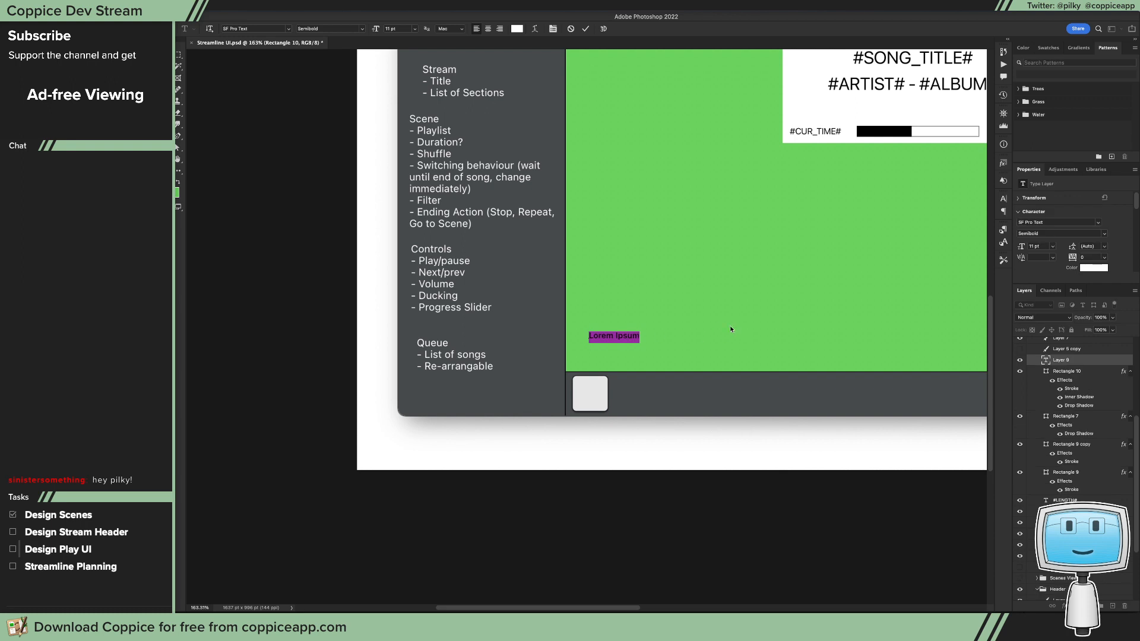
pyautogui.write('Aa')
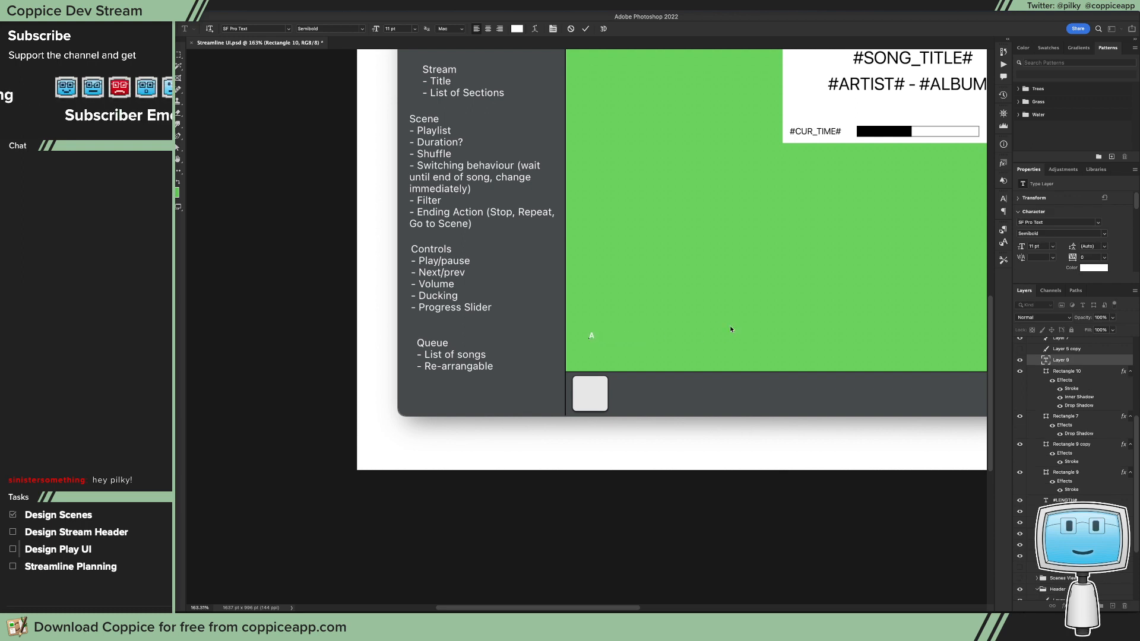
# Step: Set the colour of the "Aa" text to black (000000)
pyautogui.doubleClick(593, 336)
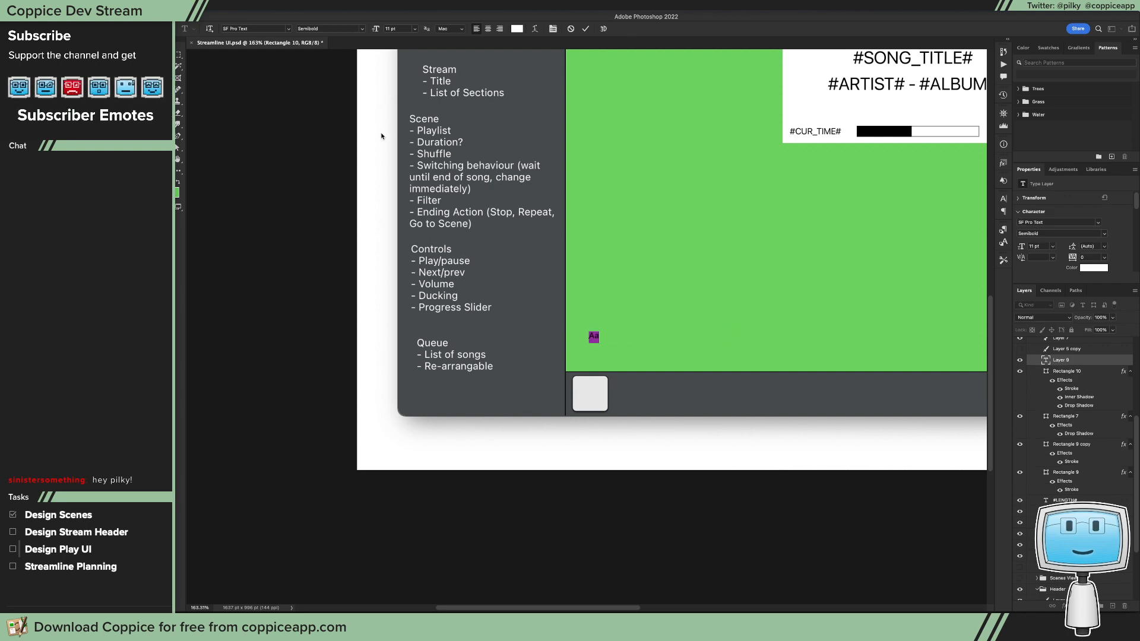
pyautogui.click(514, 29)
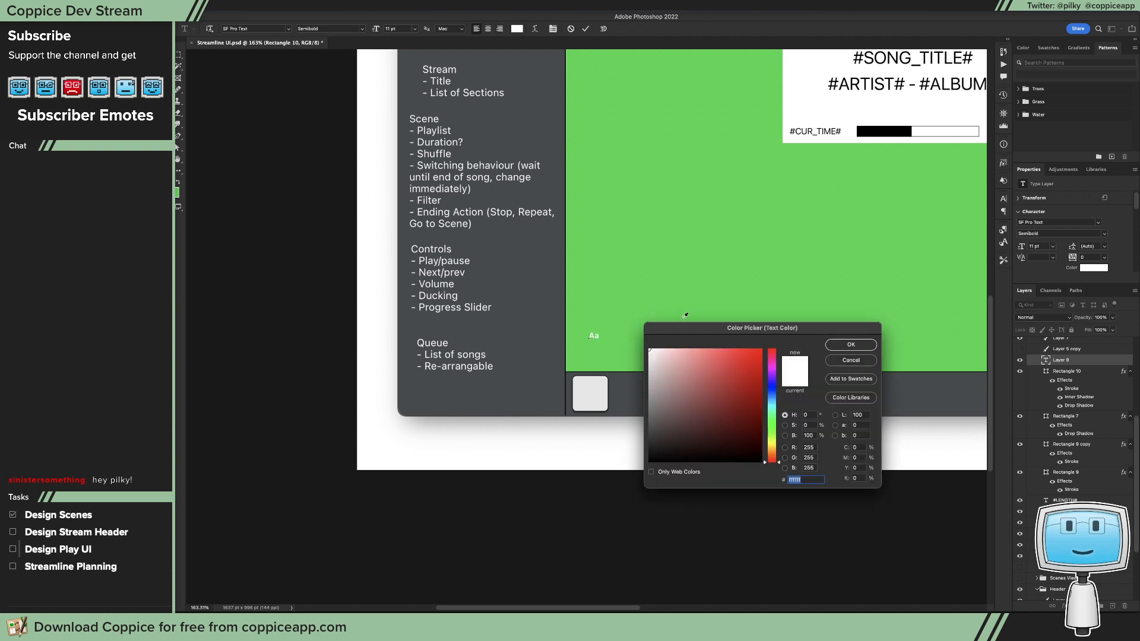
pyautogui.moveTo(699, 390); pyautogui.dragTo(819, 519)
pyautogui.click(855, 346)
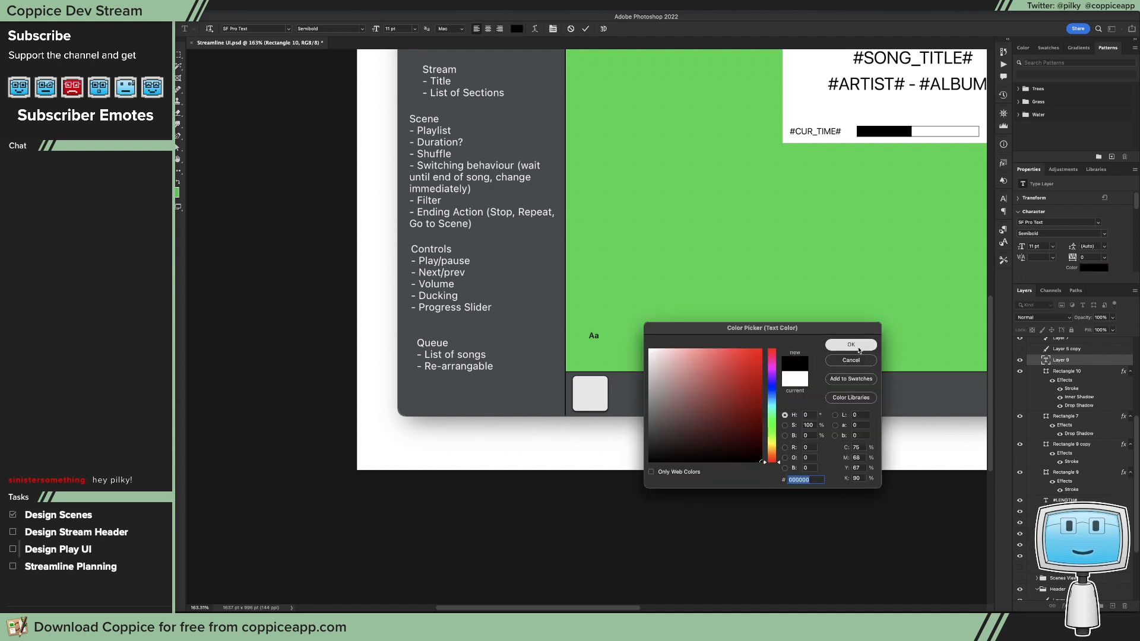
# Step: Set the "Aa" text size to 48 pt and move the text onto the rounded square
pyautogui.click(415, 28)
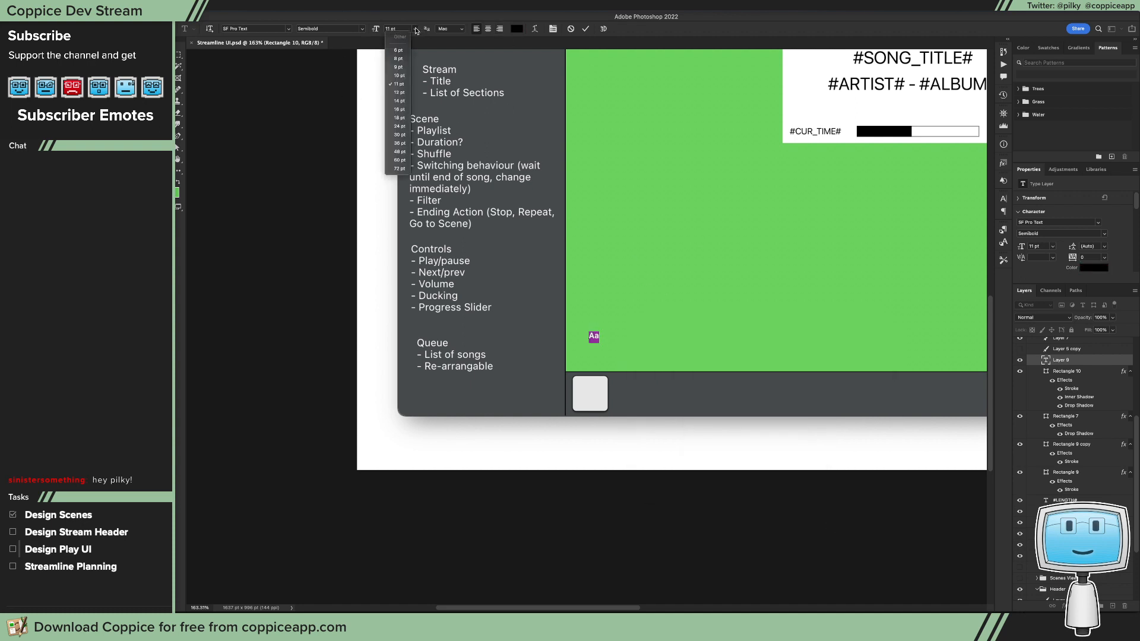
pyautogui.click(396, 156)
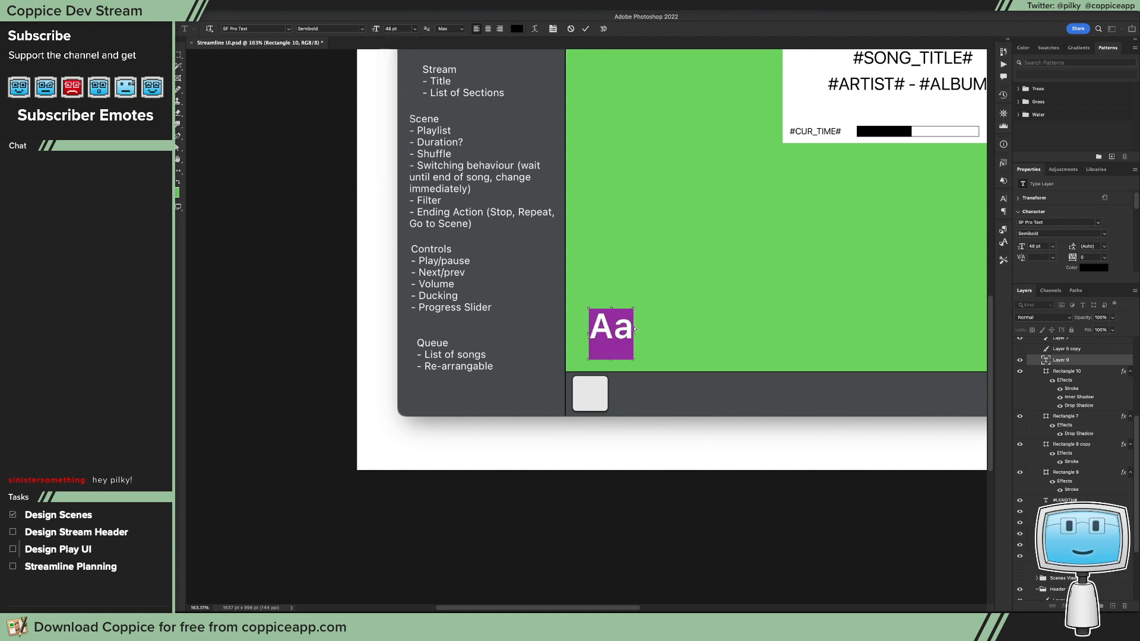
pyautogui.hotkey('ctrl', 'Return')
pyautogui.moveTo(630, 336); pyautogui.dragTo(607, 403)
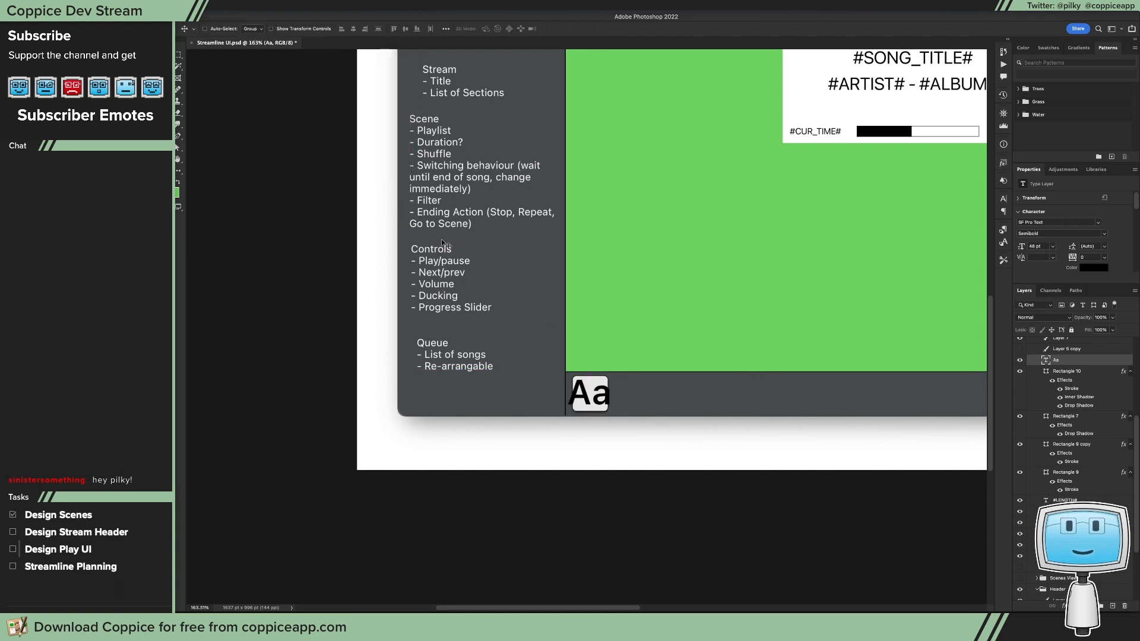
# Step: Reduce the "Aa" text to 36 pt and centre it on the rounded square
pyautogui.press('t')
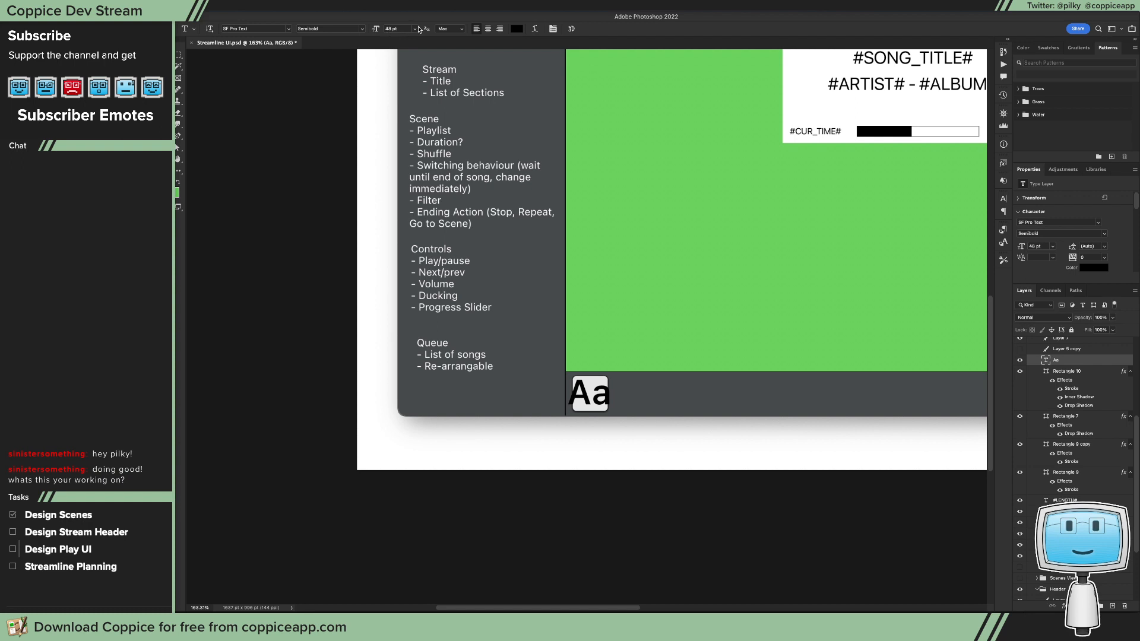
pyautogui.click(418, 29)
pyautogui.click(394, 142)
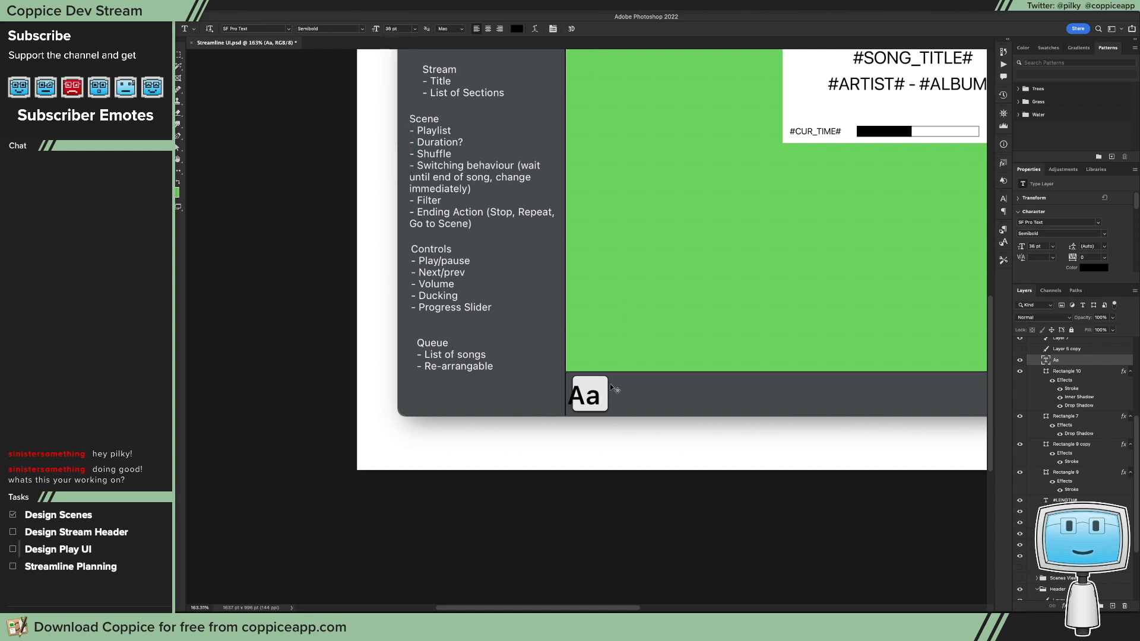
pyautogui.press('v')
pyautogui.moveTo(612, 388); pyautogui.dragTo(609, 396)
# Step: Reduce the "Aa" text to 30 pt and recentre it inside the rounded square
pyautogui.press('t')
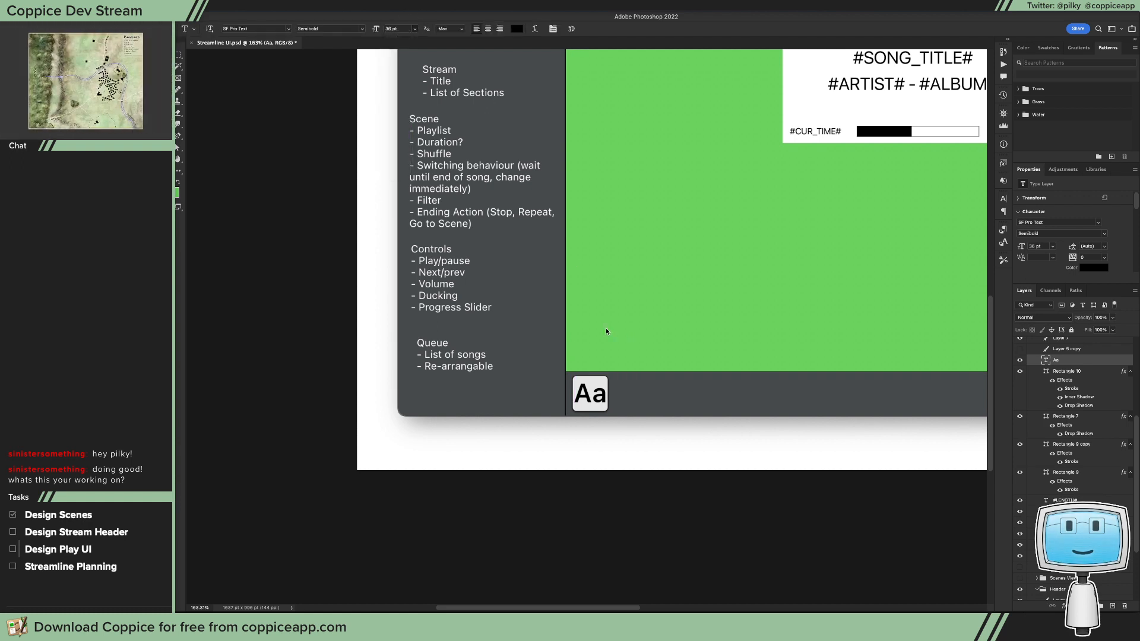
pyautogui.press('v')
pyautogui.moveTo(624, 381); pyautogui.dragTo(626, 383)
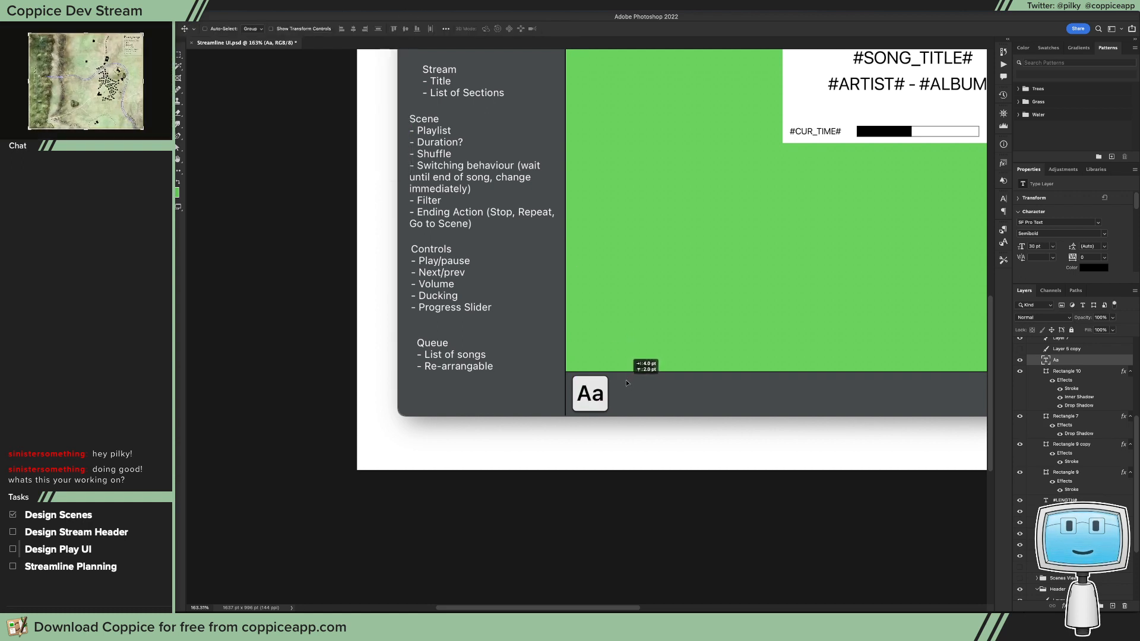
pyautogui.press('super+1')
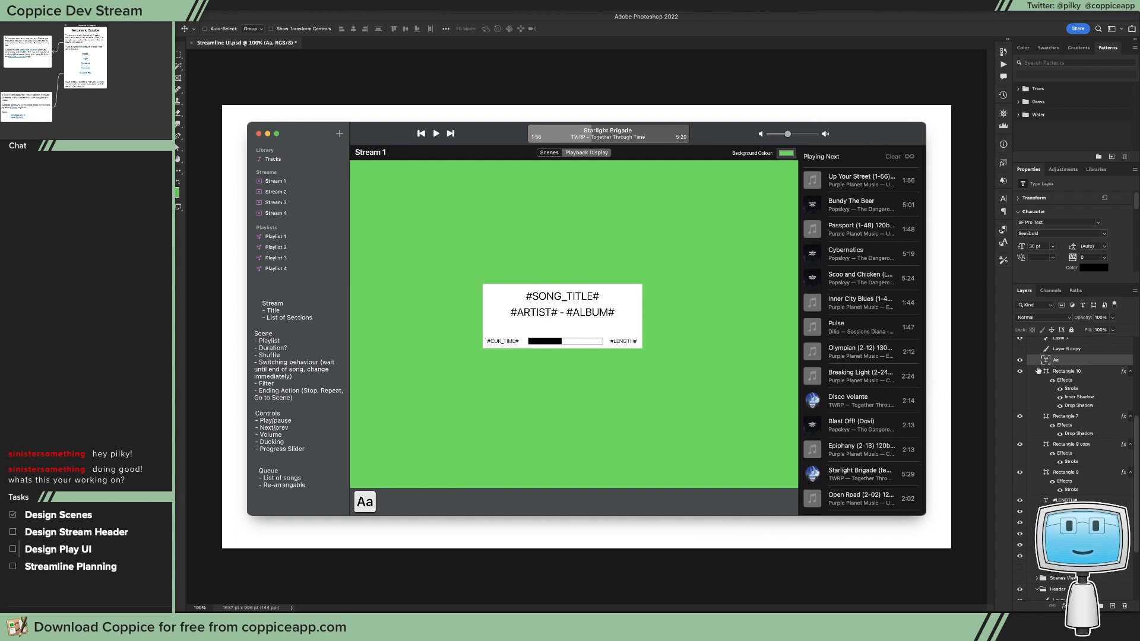
# Step: Group the "Aa" text layer with its rounded square, Rectangle 10
pyautogui.keyDown('shift'); pyautogui.click(1074, 370); pyautogui.keyUp('shift')
pyautogui.press('super+g')
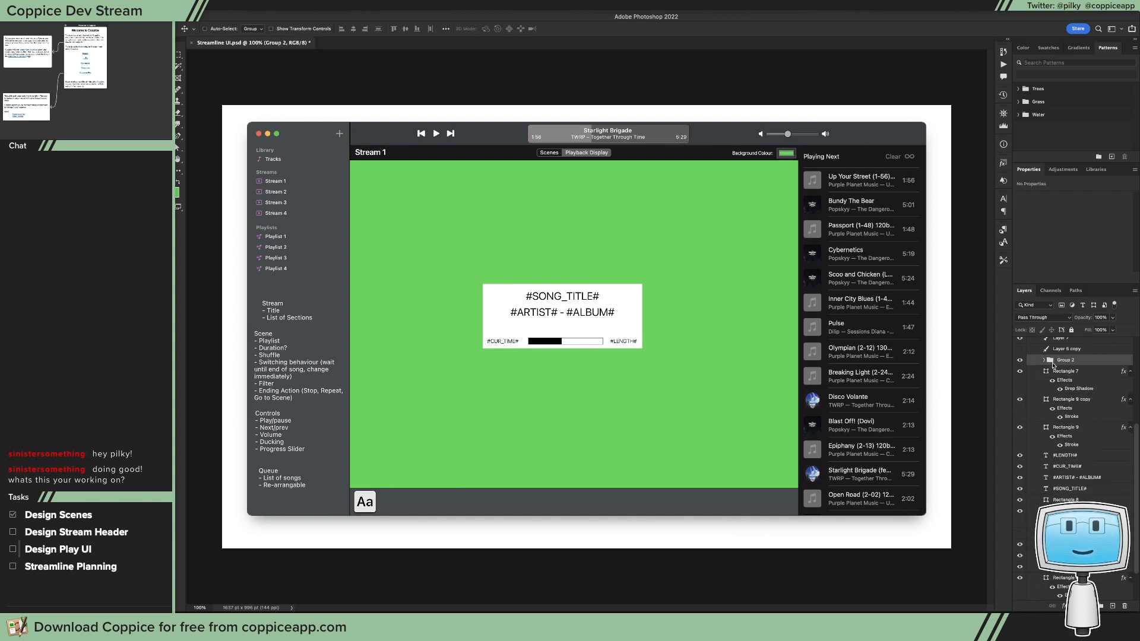
# Step: Try to rename the new button group as Text
pyautogui.doubleClick(1062, 361)
pyautogui.write('Text')
pyautogui.press('Return')
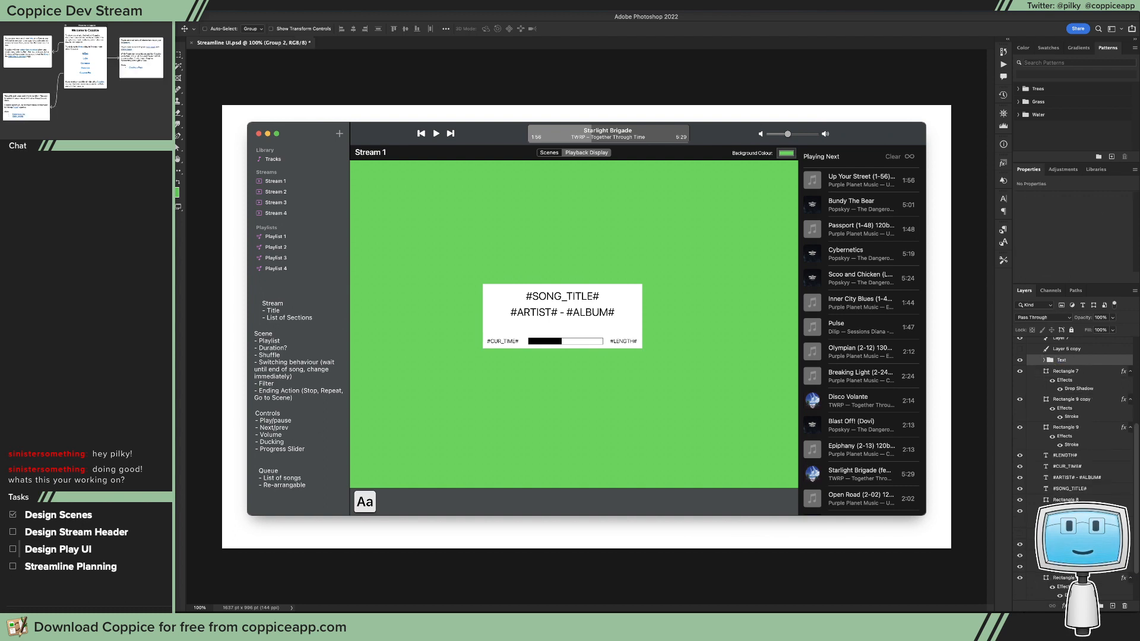
pyautogui.moveTo(389, 516); pyautogui.dragTo(415, 512)
pyautogui.press('super+z')
pyautogui.press('super+z')
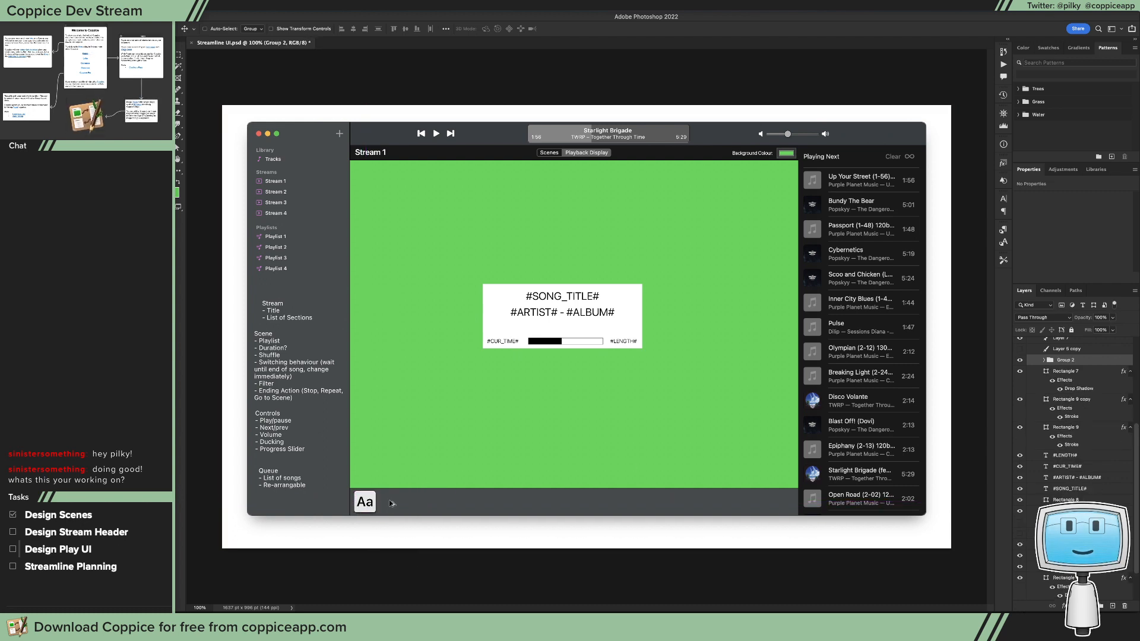
pyautogui.doubleClick(1074, 360)
pyautogui.write('Text')
pyautogui.press('Return')
pyautogui.press('super+z')
# Step: Duplicate the "Aa" button group beside the original in the bottom bar and clear the copy's text
pyautogui.moveTo(373, 506); pyautogui.dragTo(391, 506)
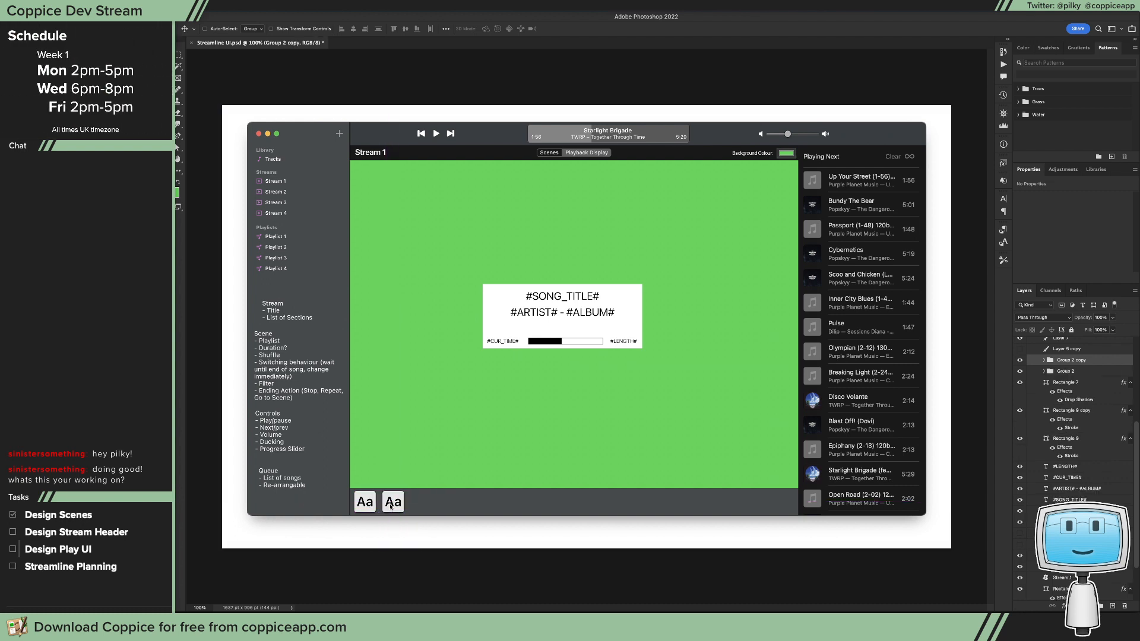
pyautogui.press('t')
pyautogui.click(388, 502)
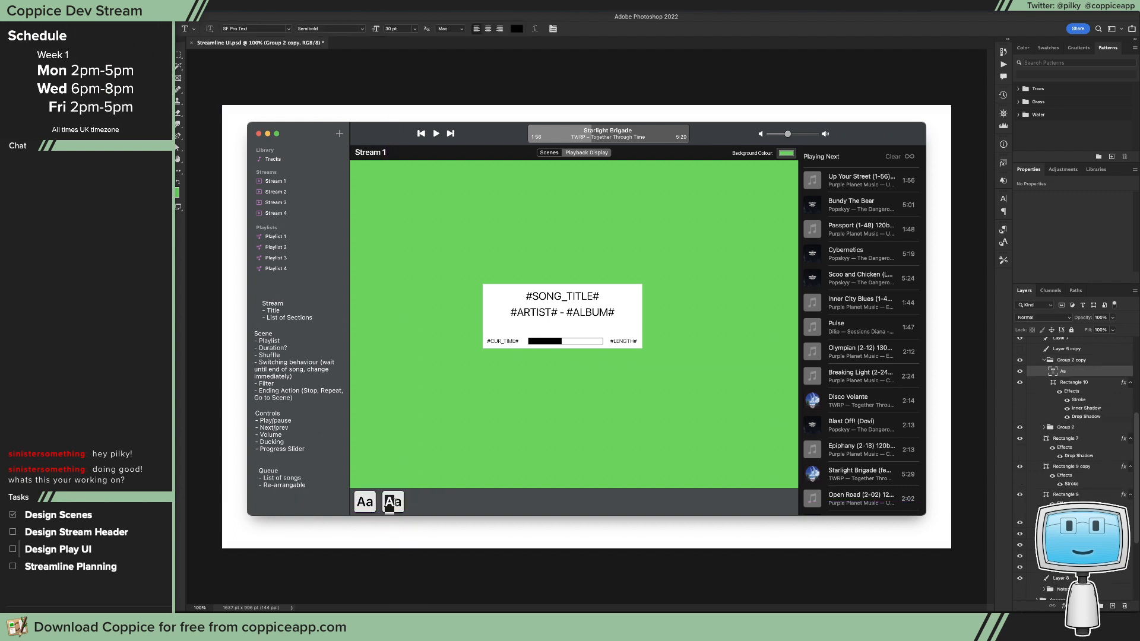
pyautogui.doubleClick(390, 503)
pyautogui.press('BackSpace')
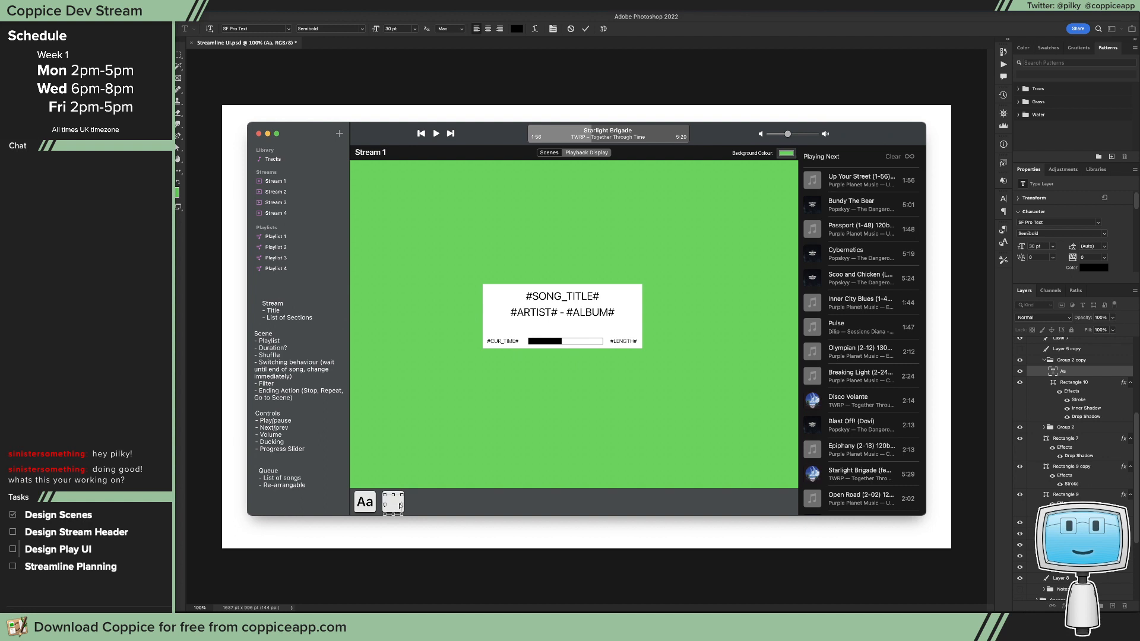
pyautogui.press('super+Return')
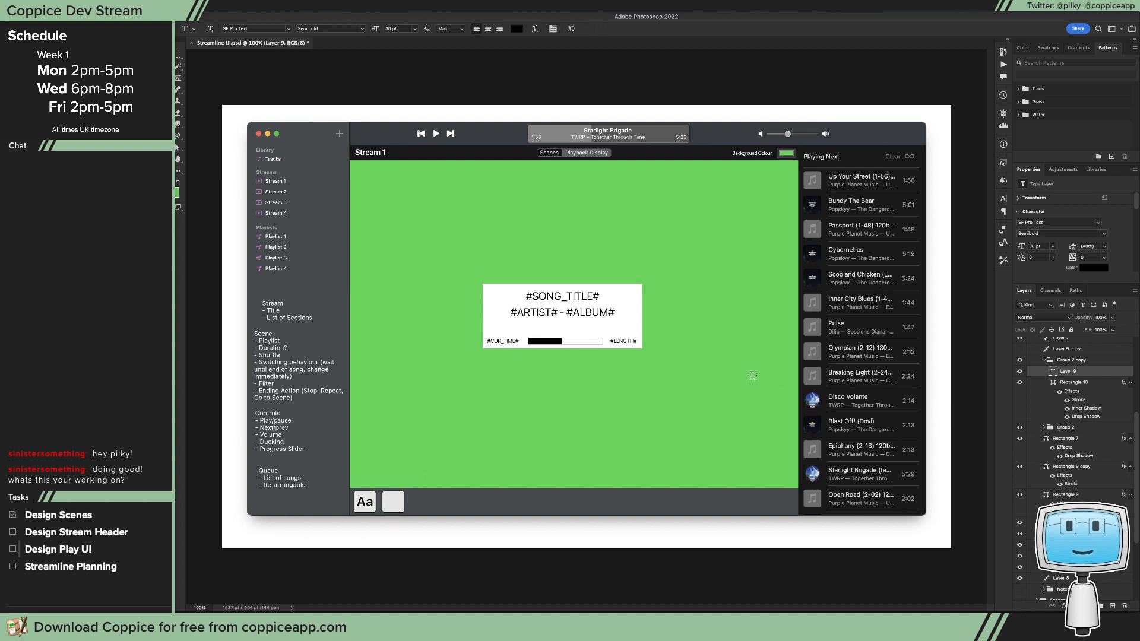
# Step: Fill the copied button's rounded square with the muted green 5e8e41
pyautogui.doubleClick(1054, 381)
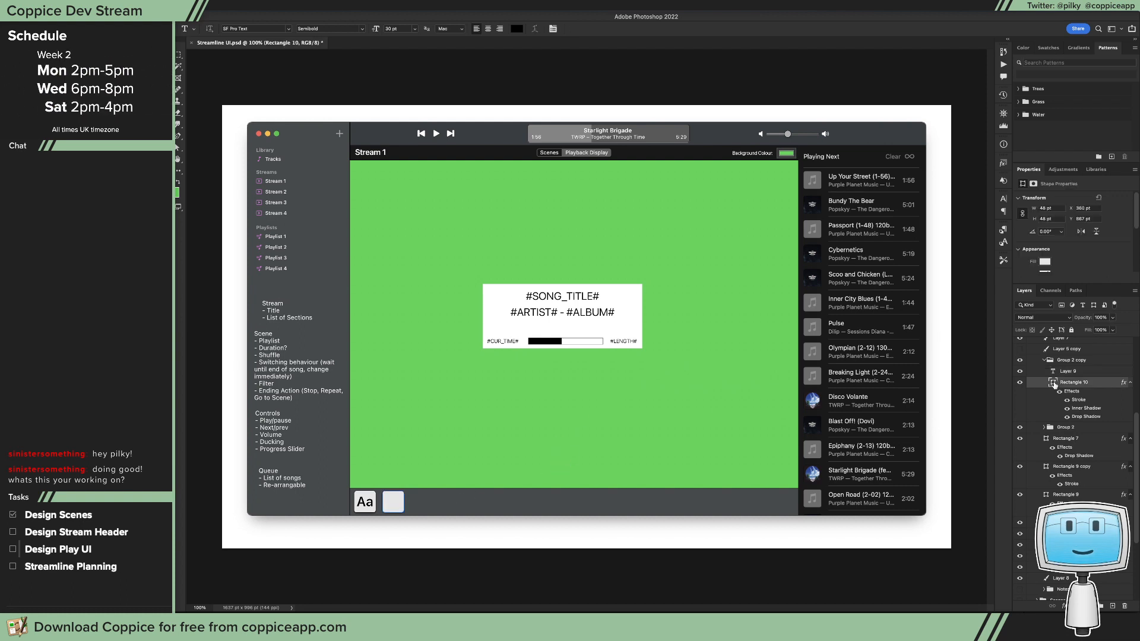
pyautogui.moveTo(683, 427)
pyautogui.mouseDown()
pyautogui.moveTo(687, 401)
pyautogui.moveTo(722, 387)
pyautogui.moveTo(711, 399)
pyautogui.mouseUp()
pyautogui.click(772, 431)
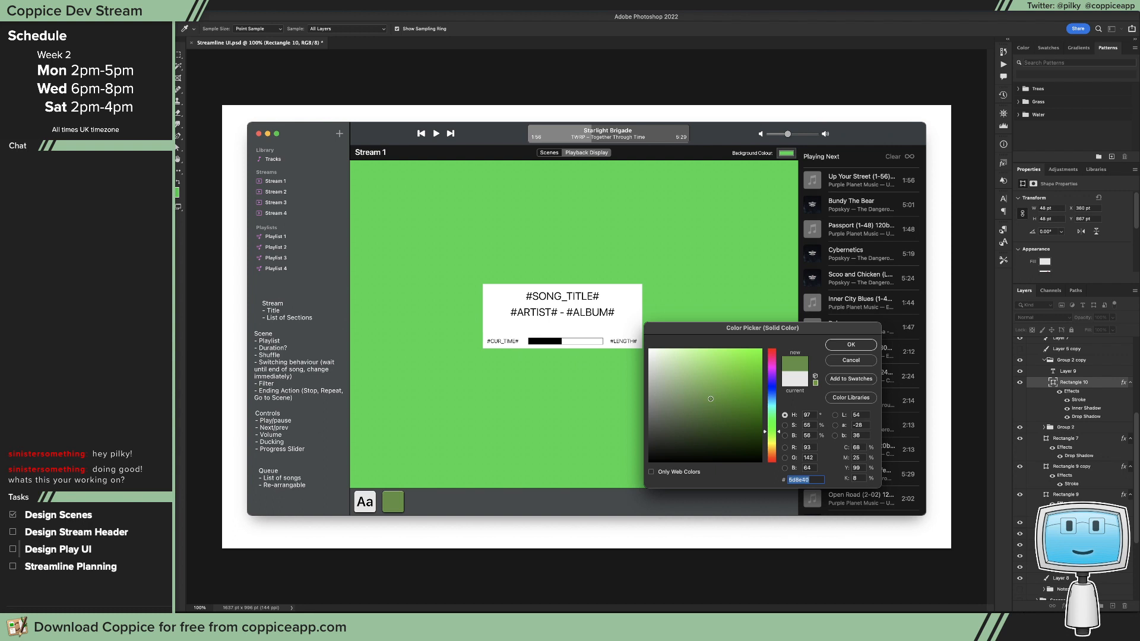
pyautogui.click(837, 348)
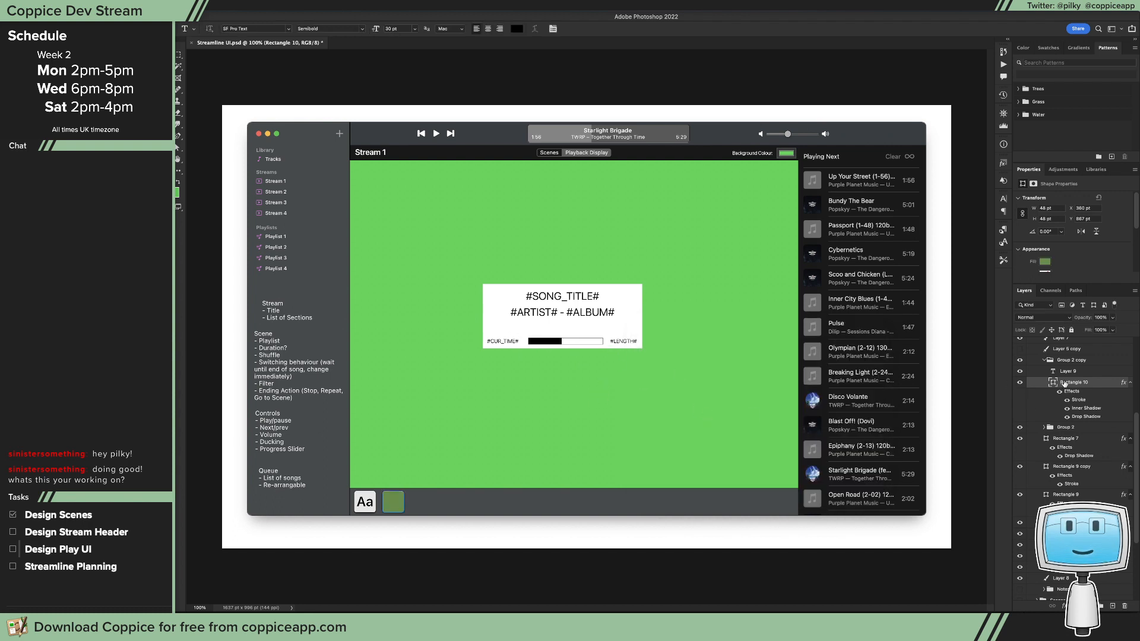
# Step: Rename the green button's group as Image and the "Aa" button's group as Text
pyautogui.click(1081, 372)
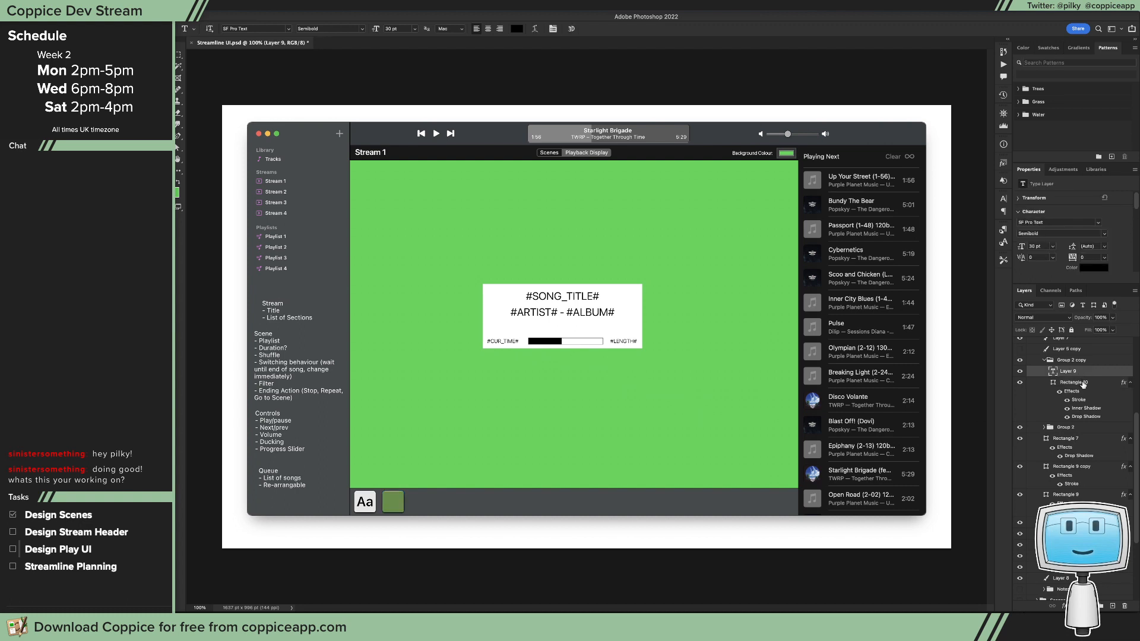
pyautogui.doubleClick(1063, 360)
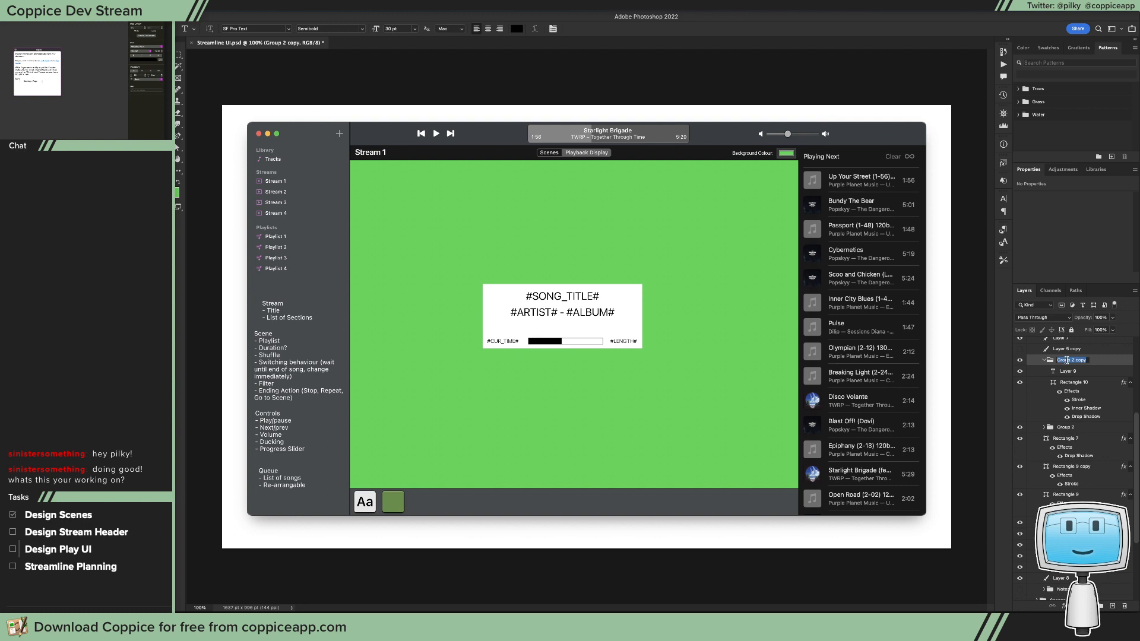
pyautogui.write('IOmage')
pyautogui.doubleClick(1065, 427)
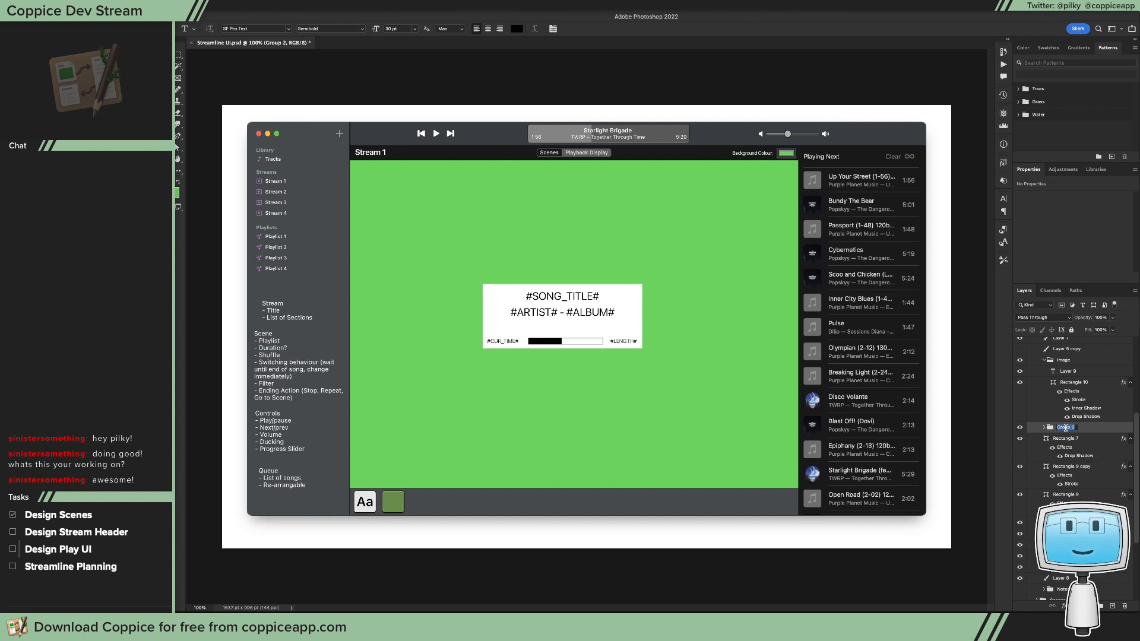
pyautogui.write('V')
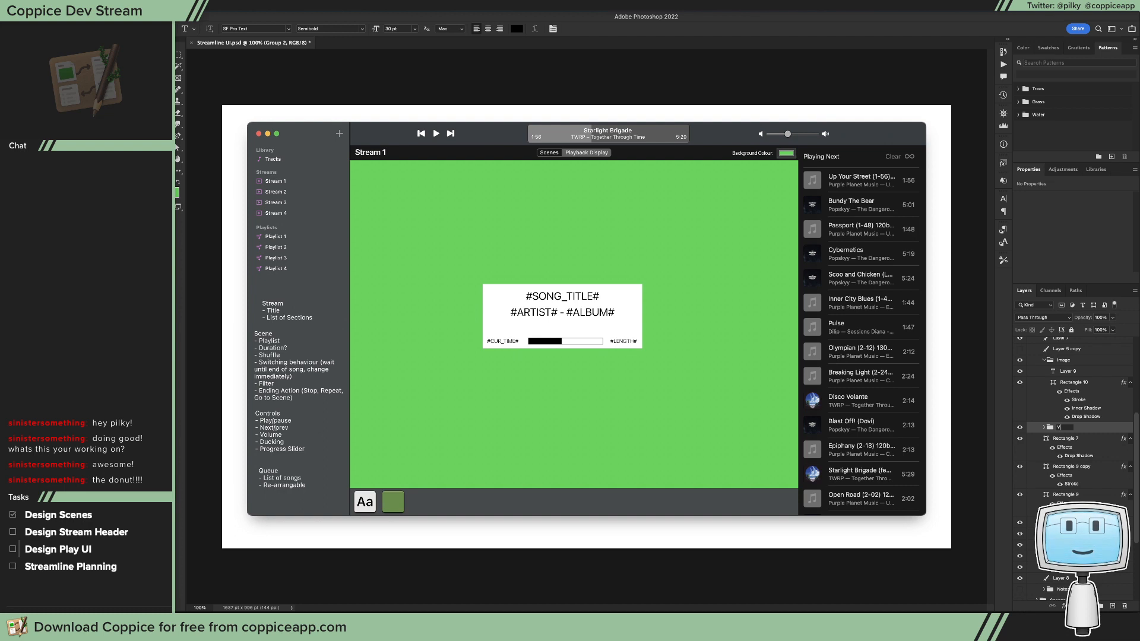
pyautogui.press('BackSpace')
pyautogui.write('Text')
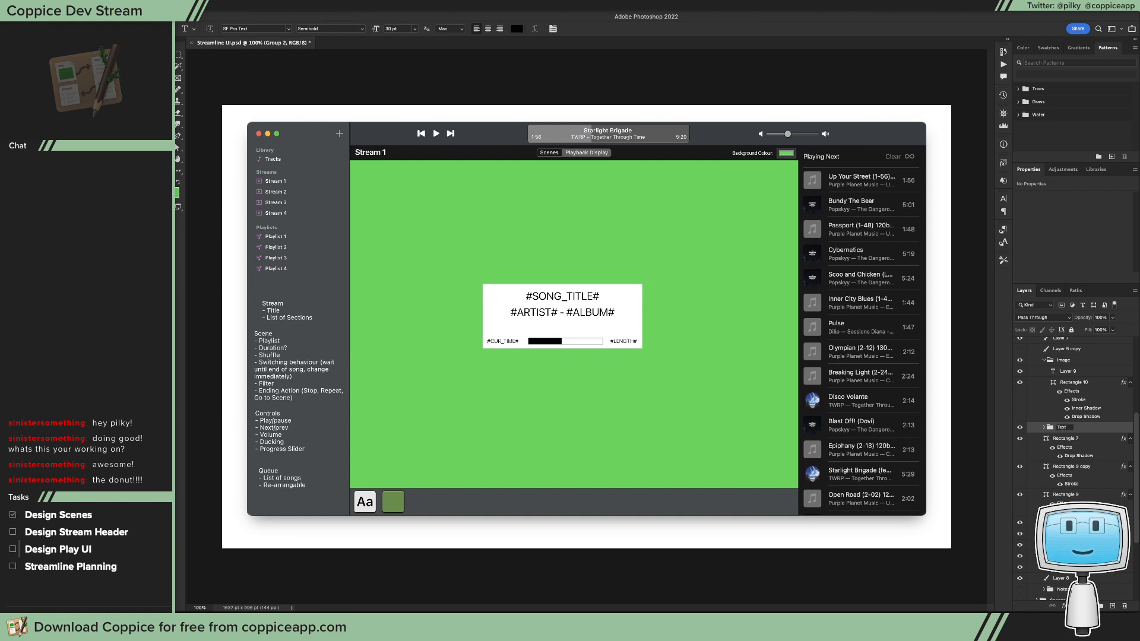
pyautogui.press('Return')
# Step: Duplicate the Image button group to the right of the first green button in the bottom bar
pyautogui.click(1063, 360)
pyautogui.press('v')
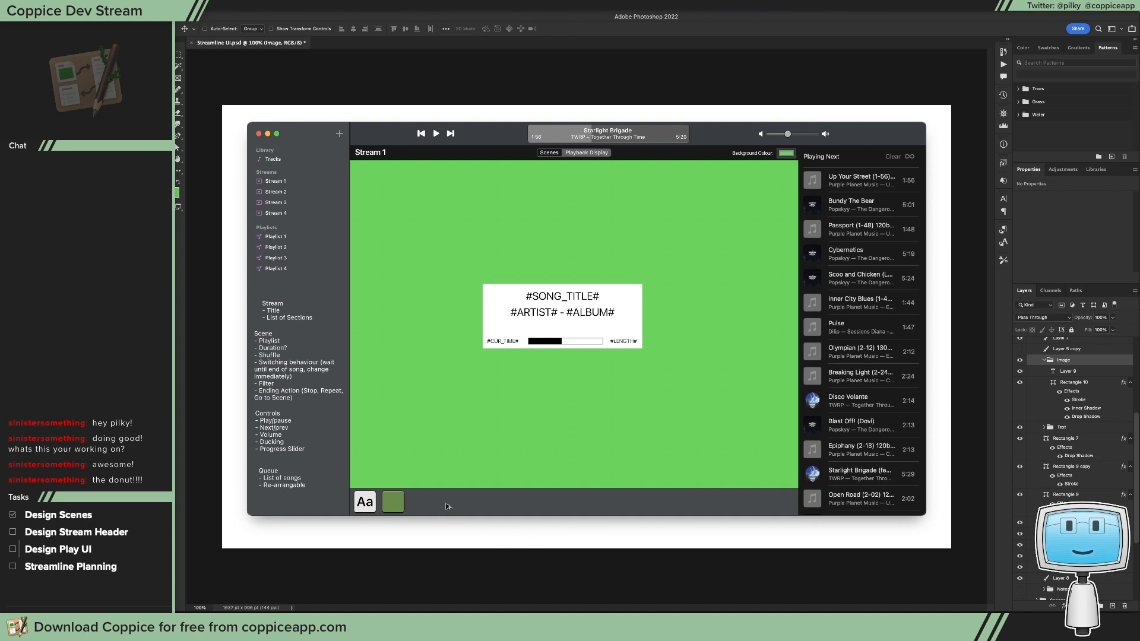
pyautogui.moveTo(446, 503); pyautogui.dragTo(476, 508)
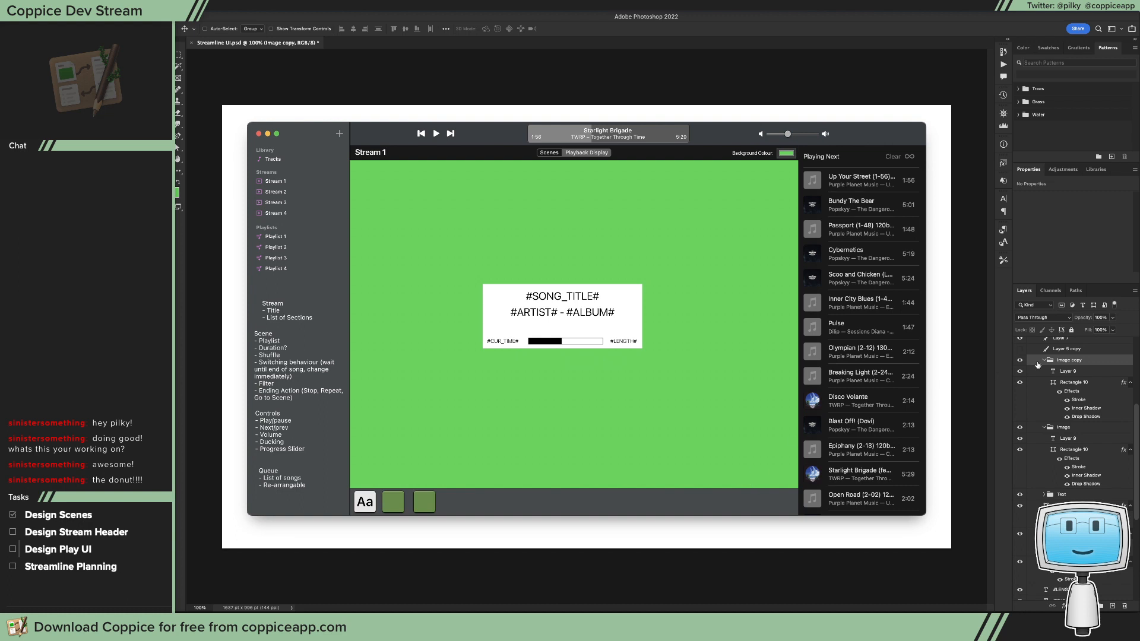
# Step: Delete the Image copy, Image and Text button groups from the bottom bar
pyautogui.keyDown('shift'); pyautogui.click(1086, 428); pyautogui.keyUp('shift')
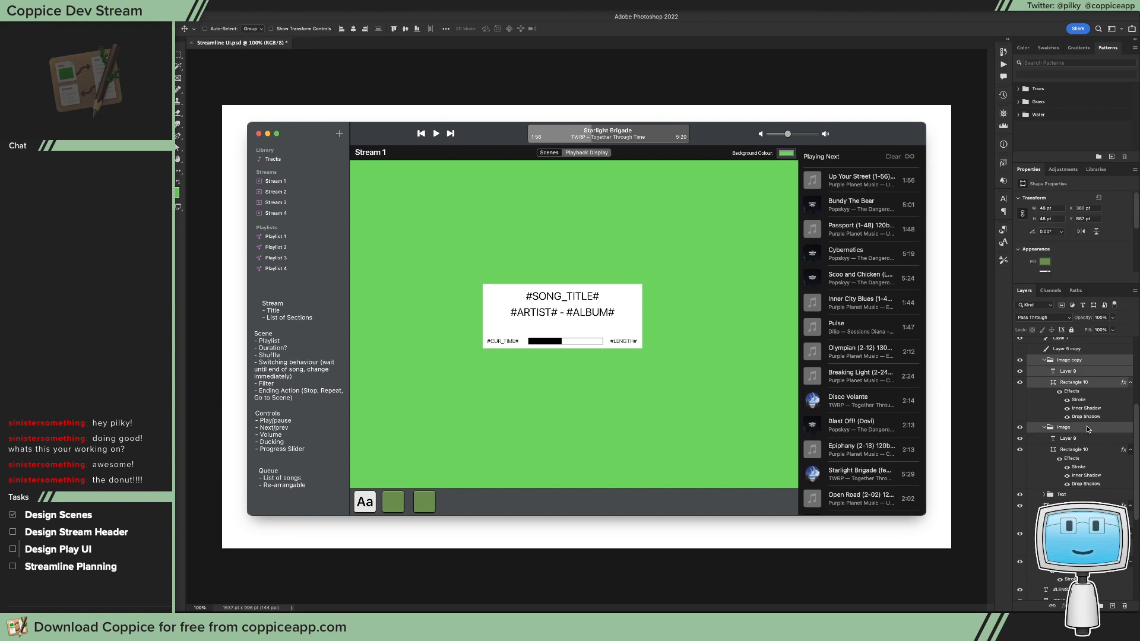
pyautogui.keyDown('shift'); pyautogui.click(1085, 495); pyautogui.keyUp('shift')
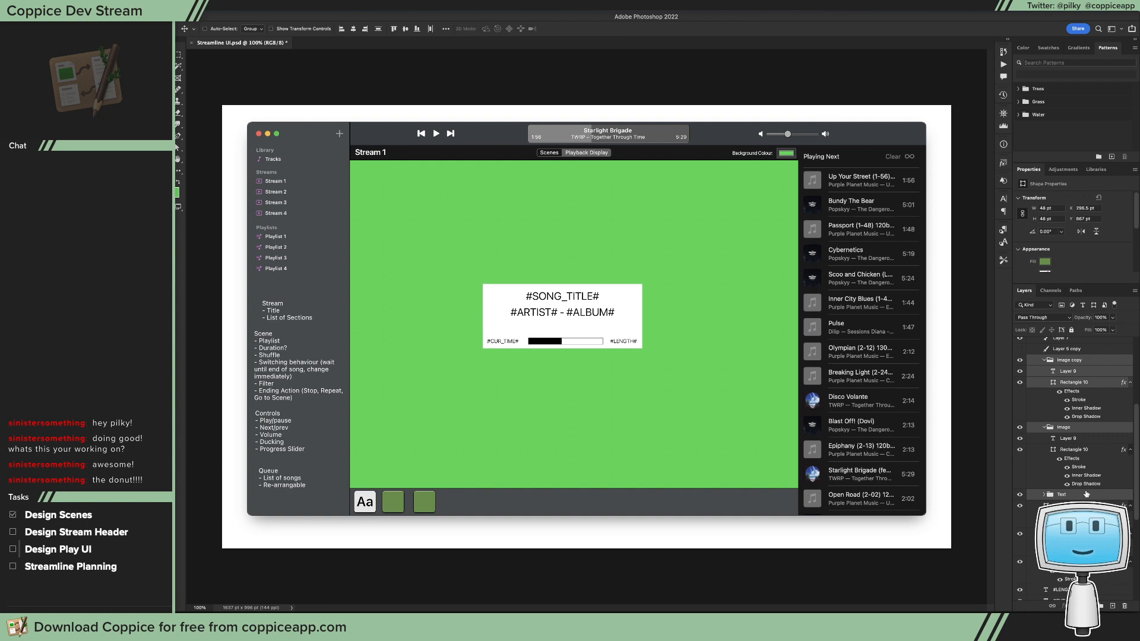
pyautogui.press('Delete')
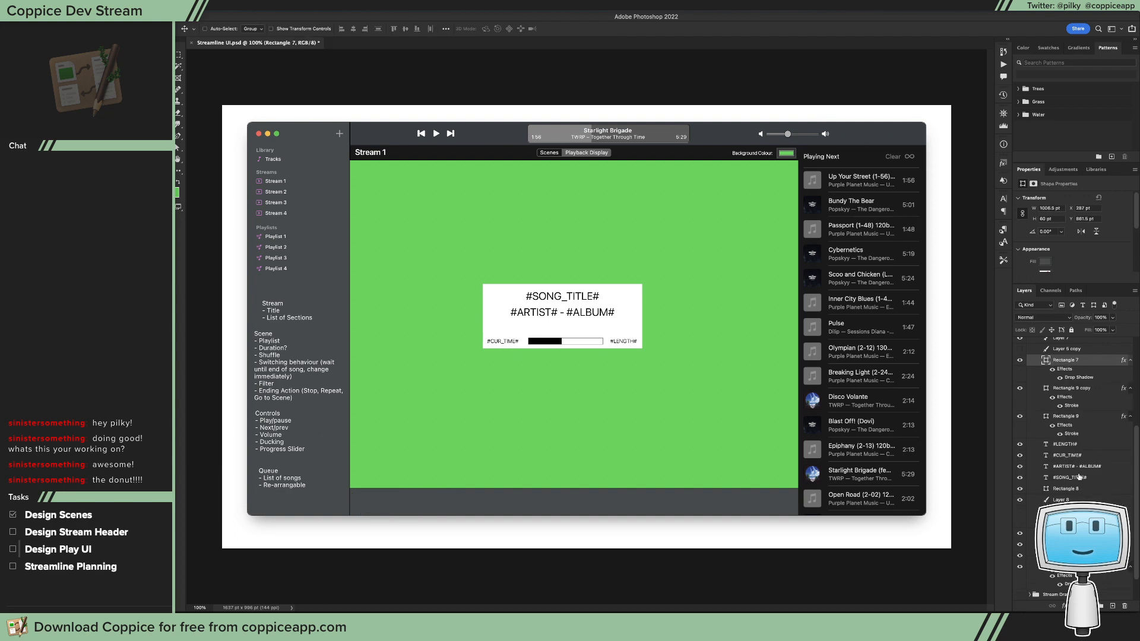
# Step: Try to delete the bottom bar Rectangle 7 and move the green Layer 8 down to the window's bottom edge
pyautogui.press('Delete')
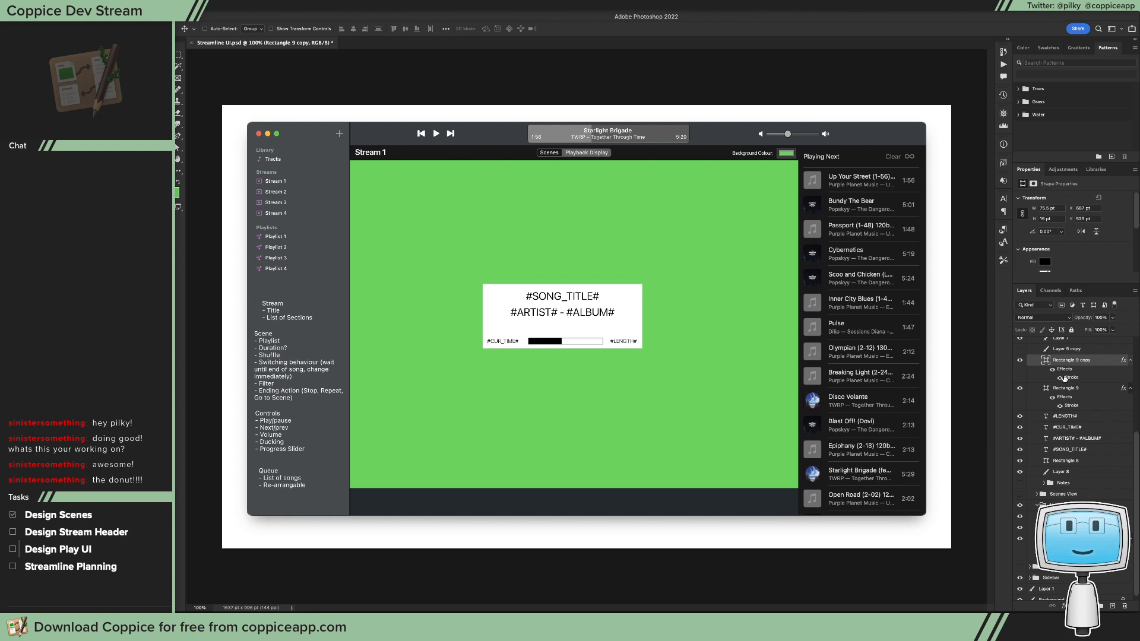
pyautogui.click(1021, 389)
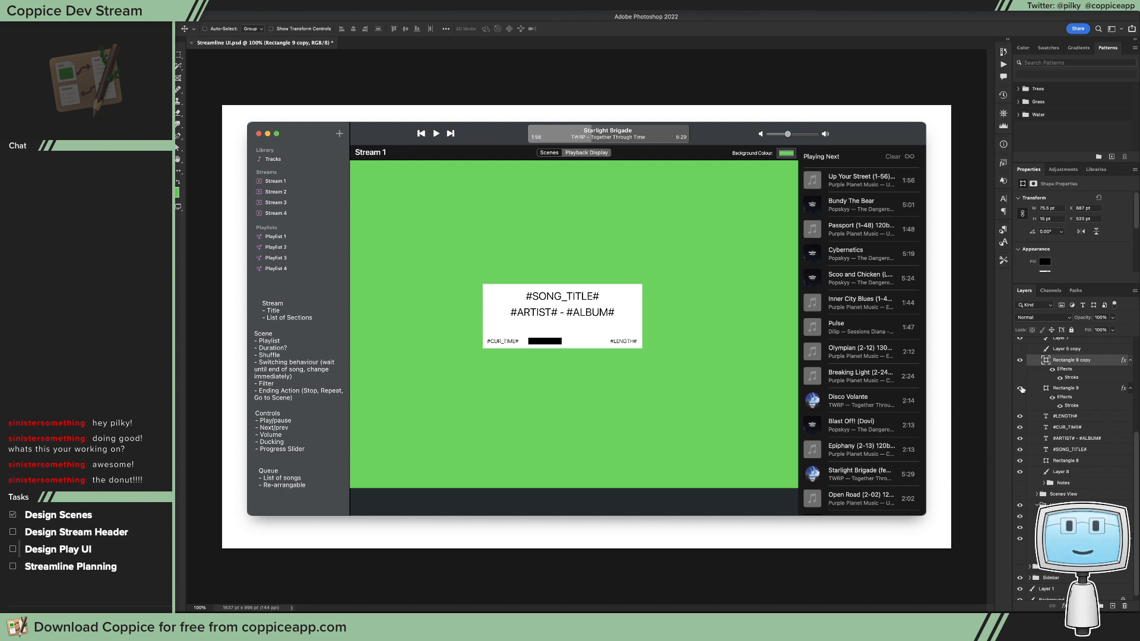
pyautogui.click(1020, 389)
pyautogui.scroll(1, 1072, 416)
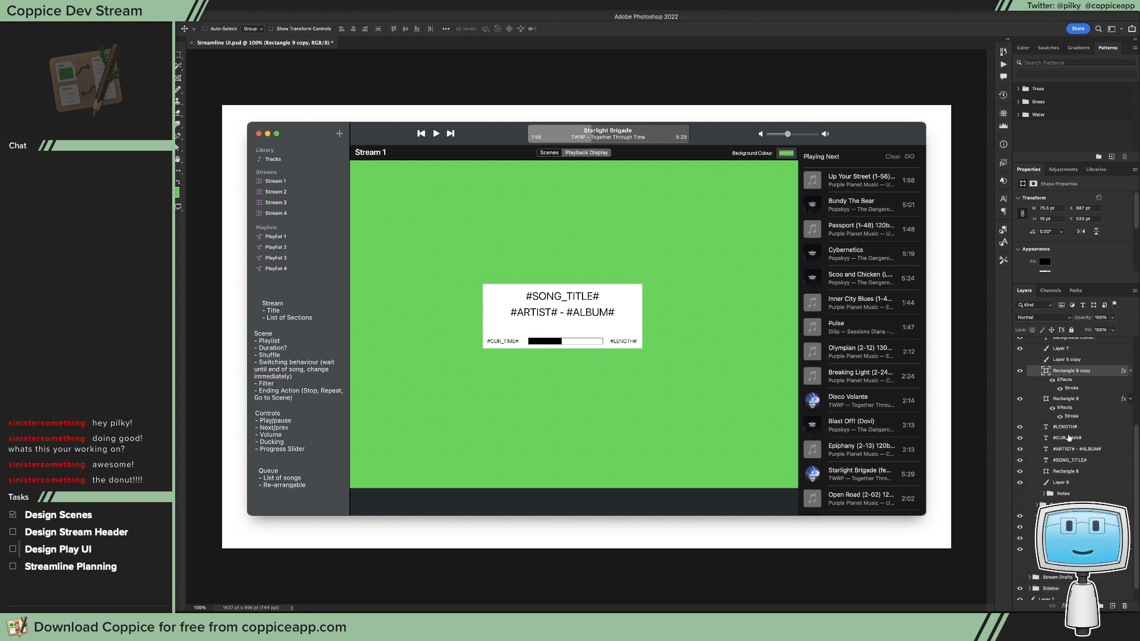
pyautogui.click(1019, 482)
pyautogui.click(1020, 482)
pyautogui.click(1050, 482)
pyautogui.moveTo(767, 426); pyautogui.dragTo(733, 331)
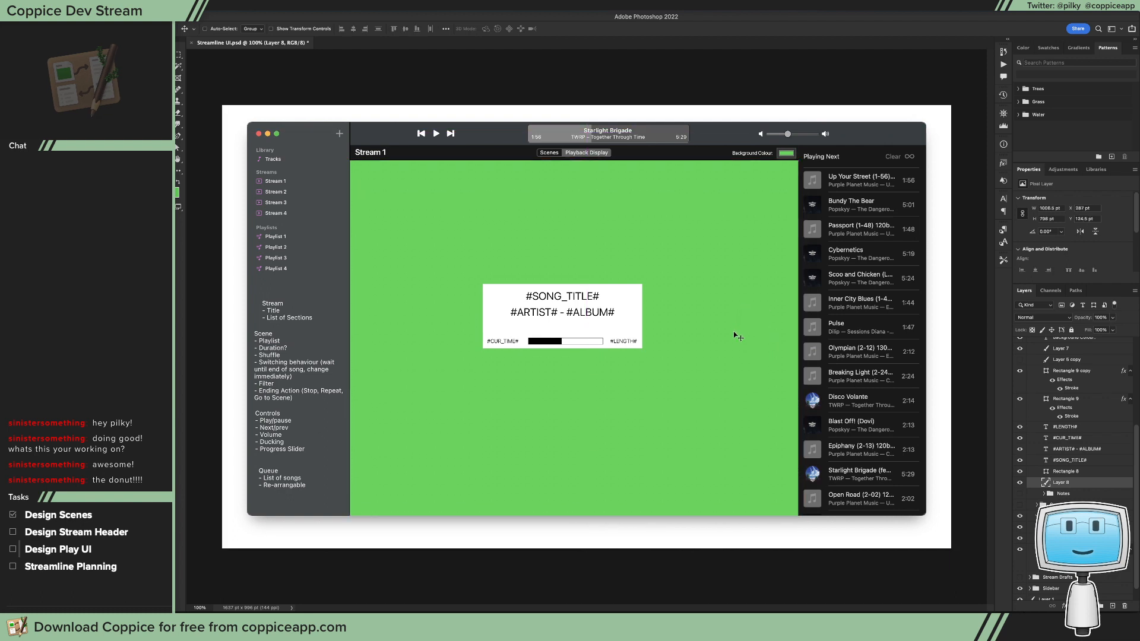
pyautogui.press('m')
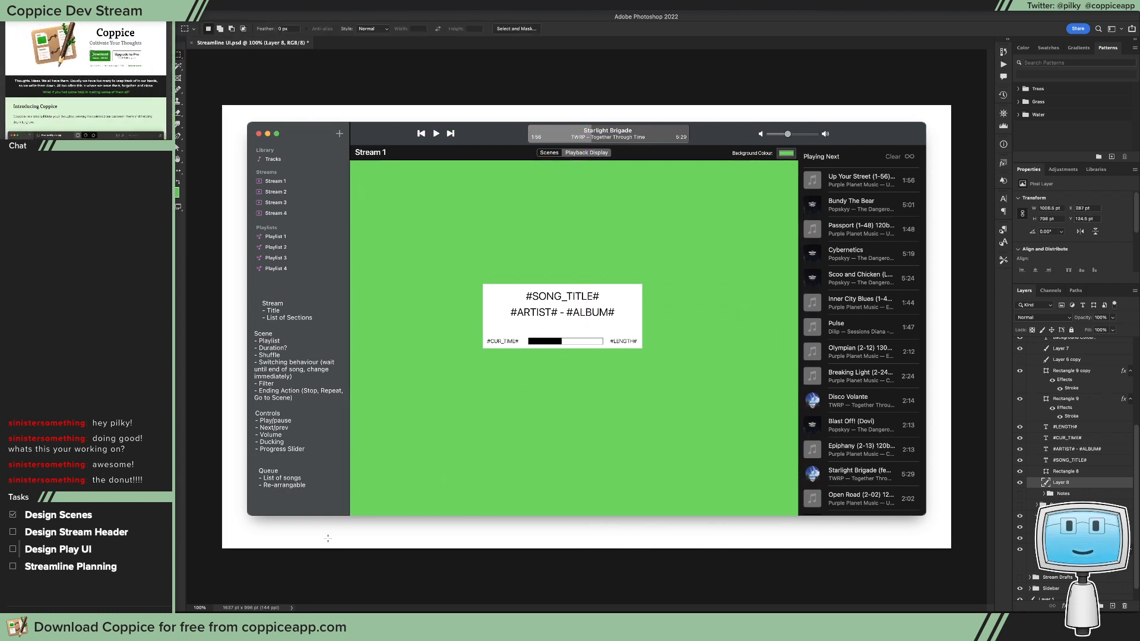
pyautogui.moveTo(330, 541); pyautogui.dragTo(910, 514)
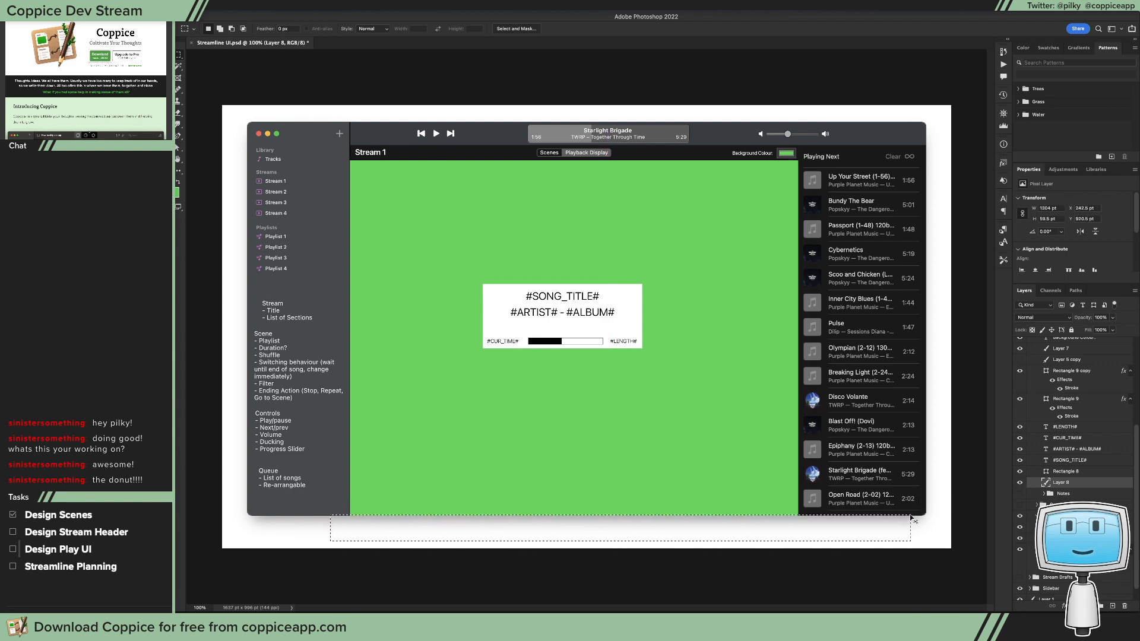
# Step: Undo the marquee selection, the Layer 8 move and the deletion of Rectangle 7
pyautogui.press('super+z')
pyautogui.press('super+z')
pyautogui.press('super+z')
pyautogui.press('super+z')
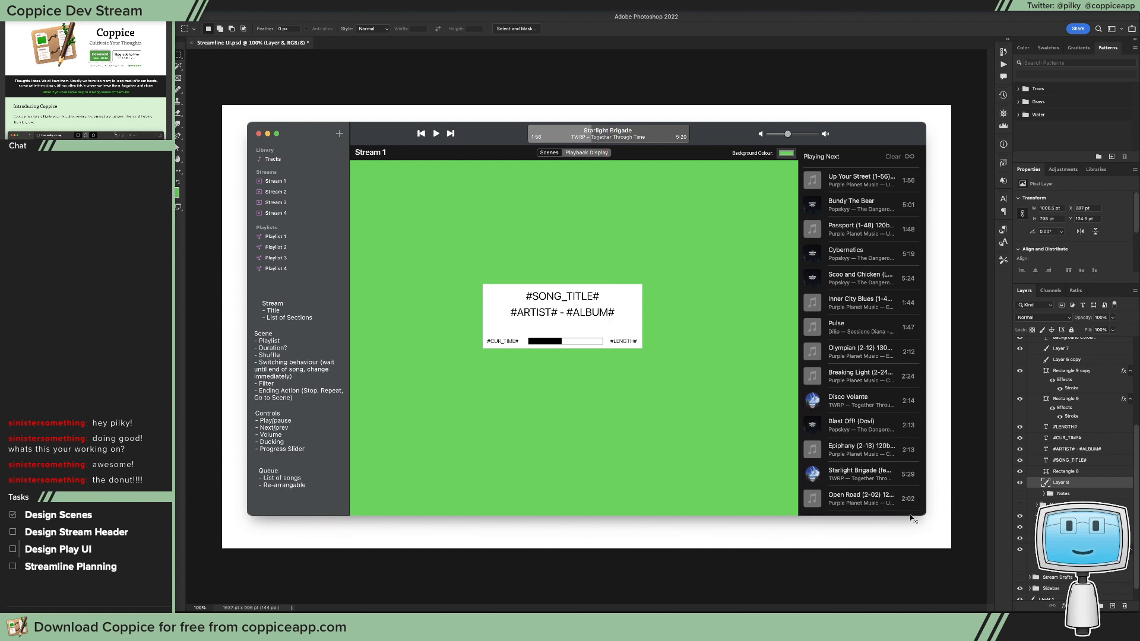
pyautogui.press('super+z')
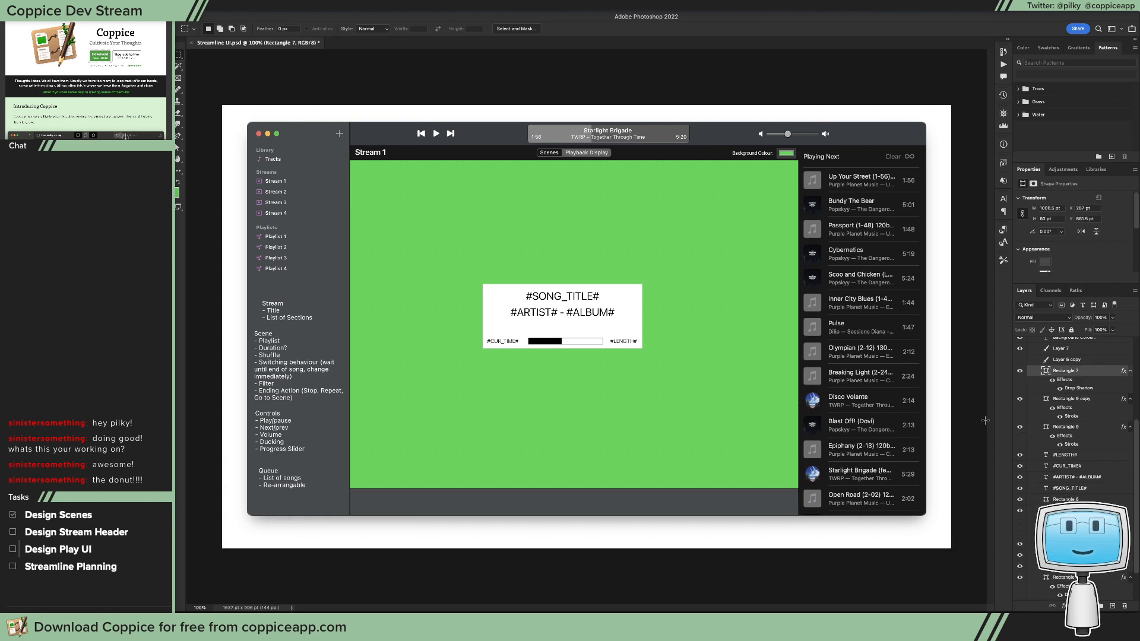
# Step: Lower the top edge of the bottom bar Rectangle 7, reducing its height to about 30 pt
pyautogui.click(1067, 371)
pyautogui.press('a')
pyautogui.moveTo(326, 474); pyautogui.dragTo(797, 502)
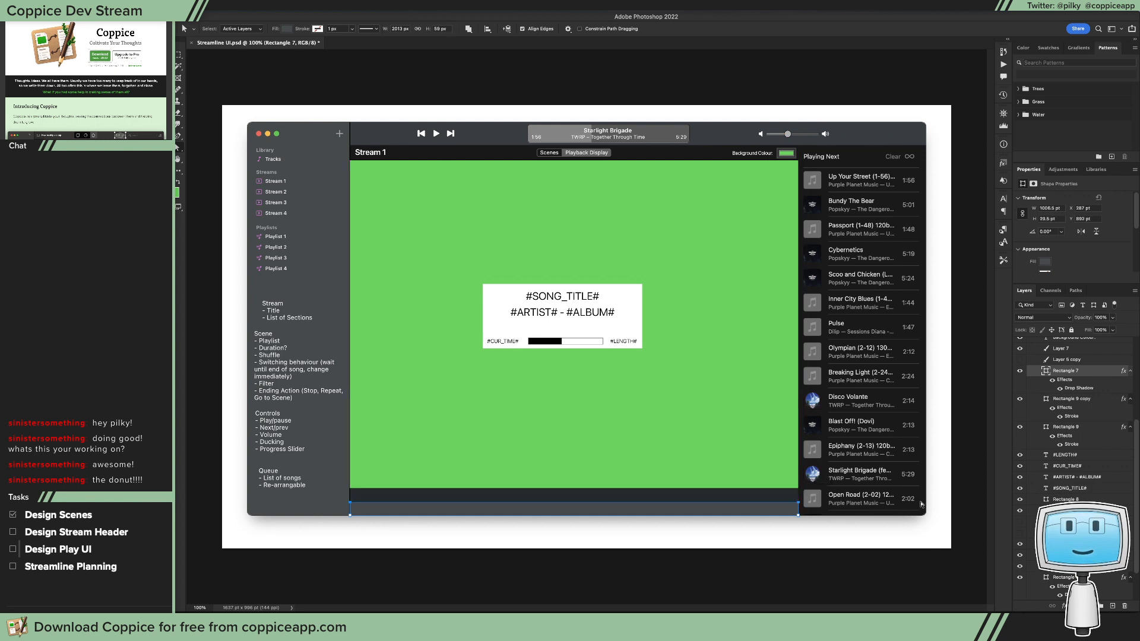
# Step: Extend the green background on Layer 8 down to the top edge of the shortened bottom bar
pyautogui.click(1068, 511)
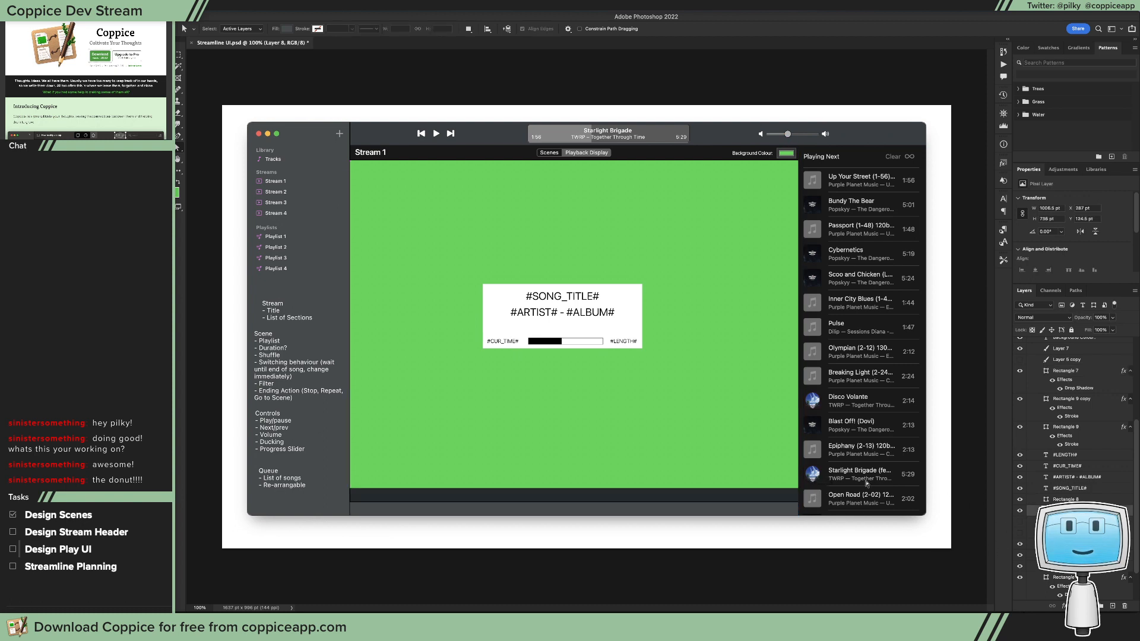
pyautogui.press('v')
pyautogui.hotkey('ctrl', 'a')
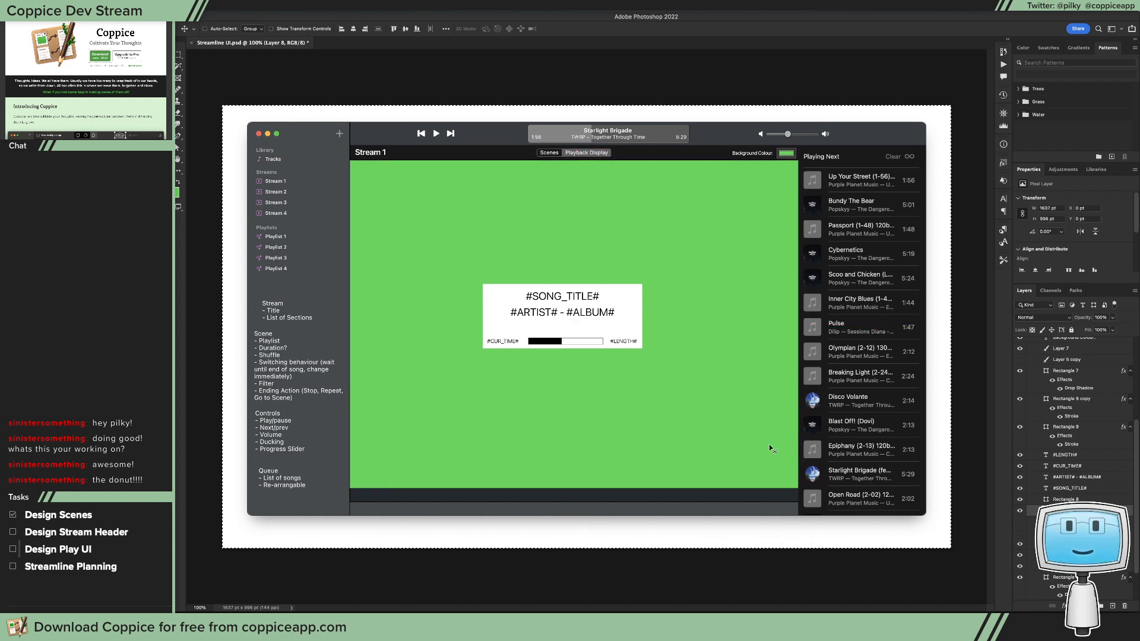
pyautogui.moveTo(711, 333); pyautogui.dragTo(711, 359)
pyautogui.hotkey('ctrl', 'd')
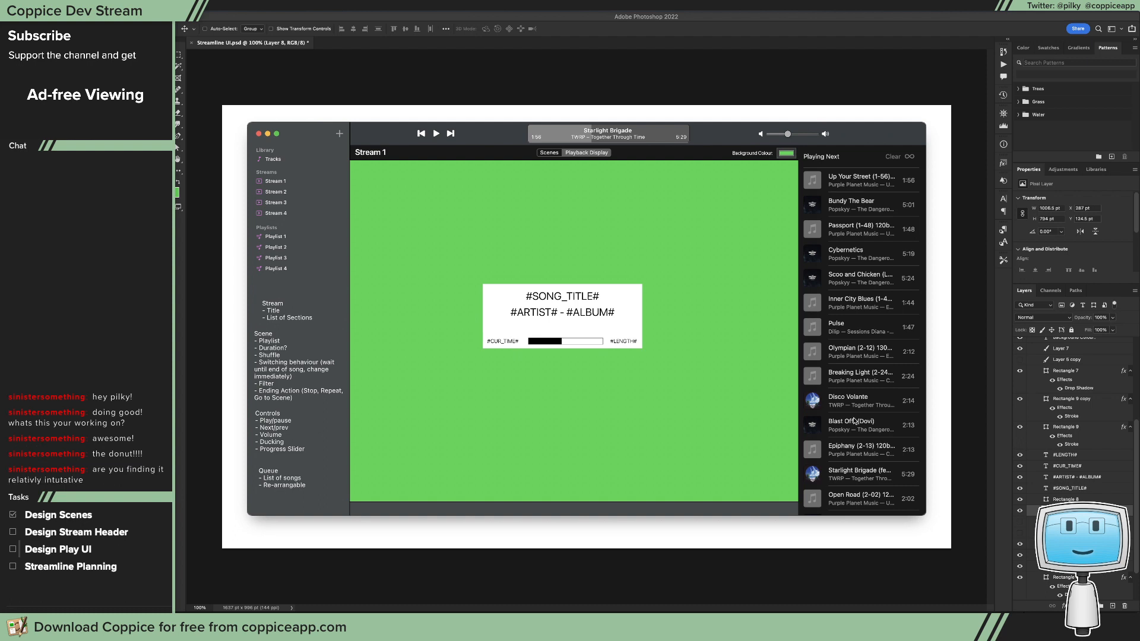
# Step: Add a "+" text at the left end of the bottom bar and set its colour to white
pyautogui.press('t')
pyautogui.click(355, 504)
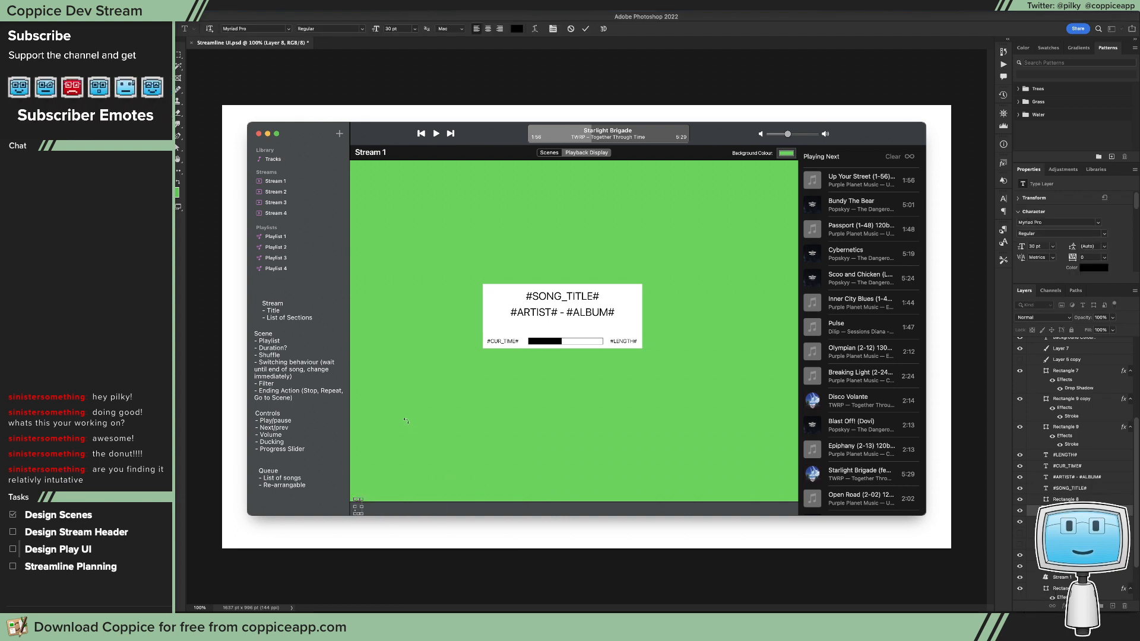
pyautogui.click(517, 29)
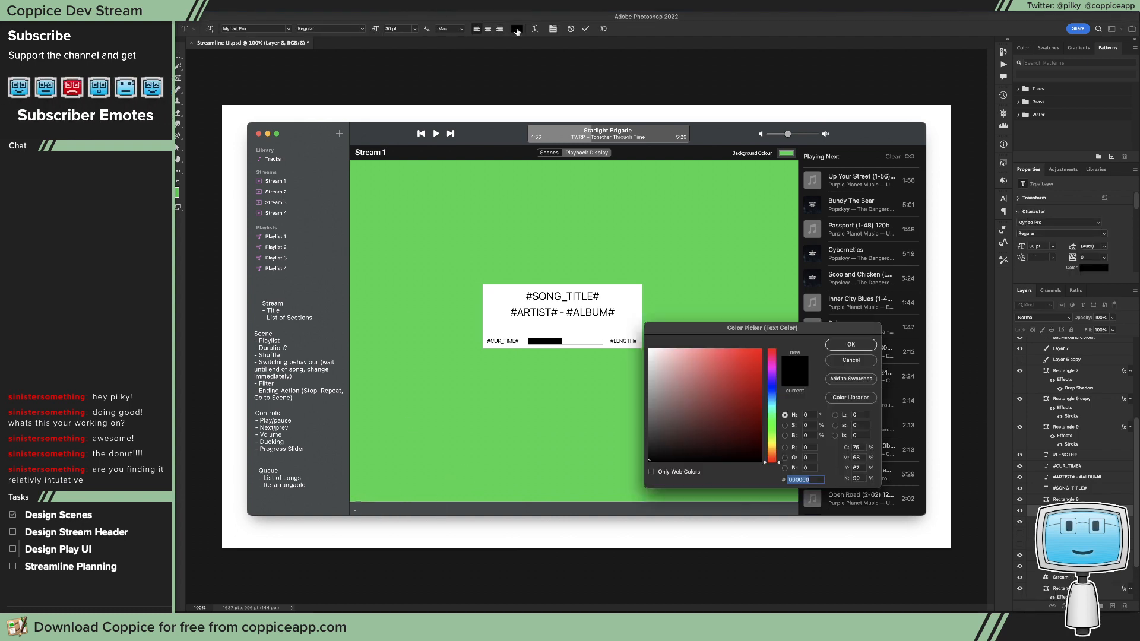
pyautogui.click(624, 307)
pyautogui.click(850, 344)
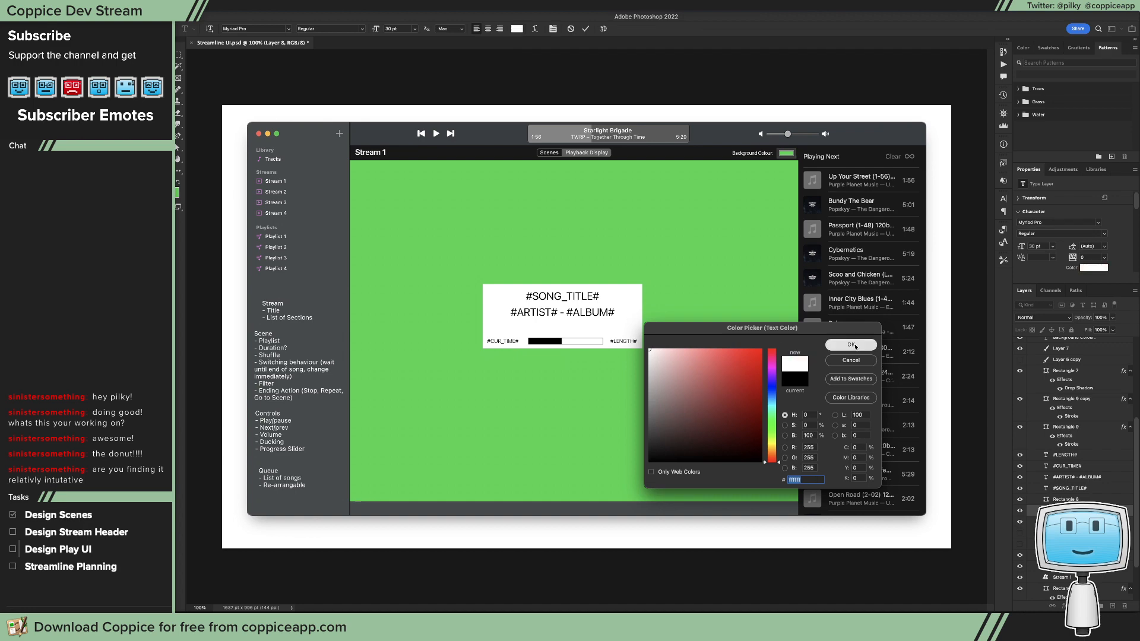
# Step: Set the plus sign's font to SF Pro Regular and raise its layer directly above Rectangle 7
pyautogui.click(289, 29)
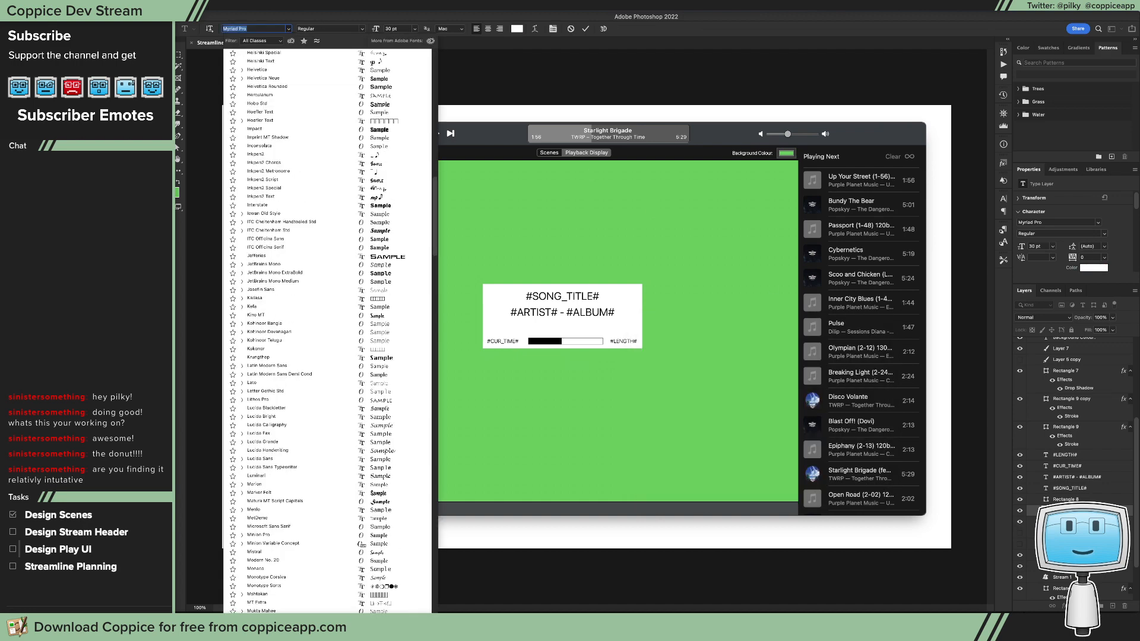
pyautogui.write('SF')
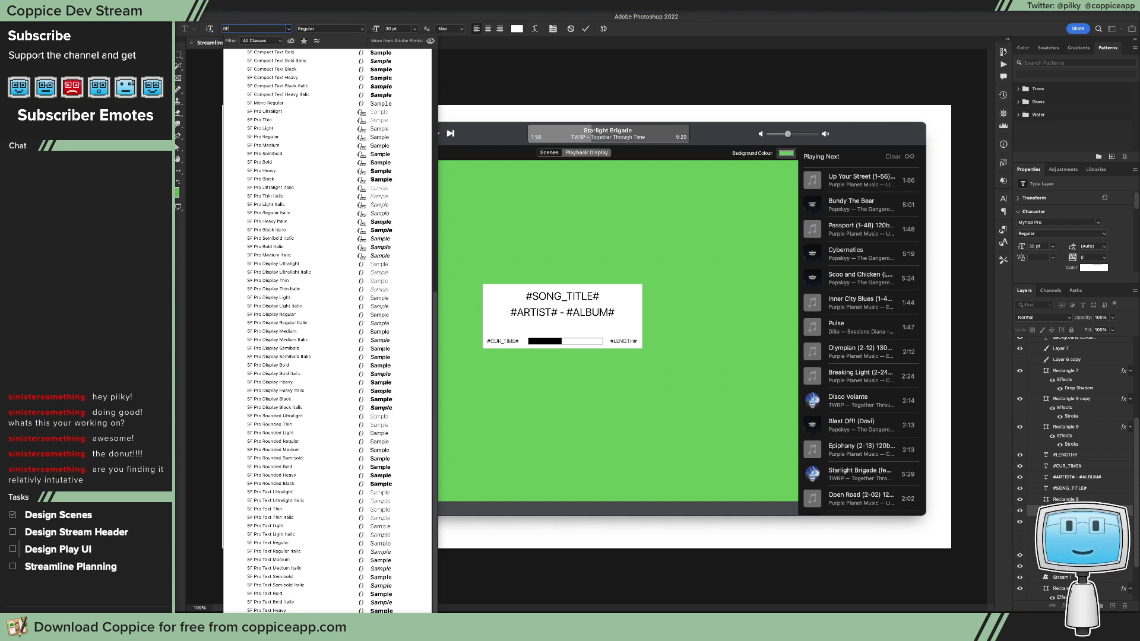
pyautogui.write(' Pro Re')
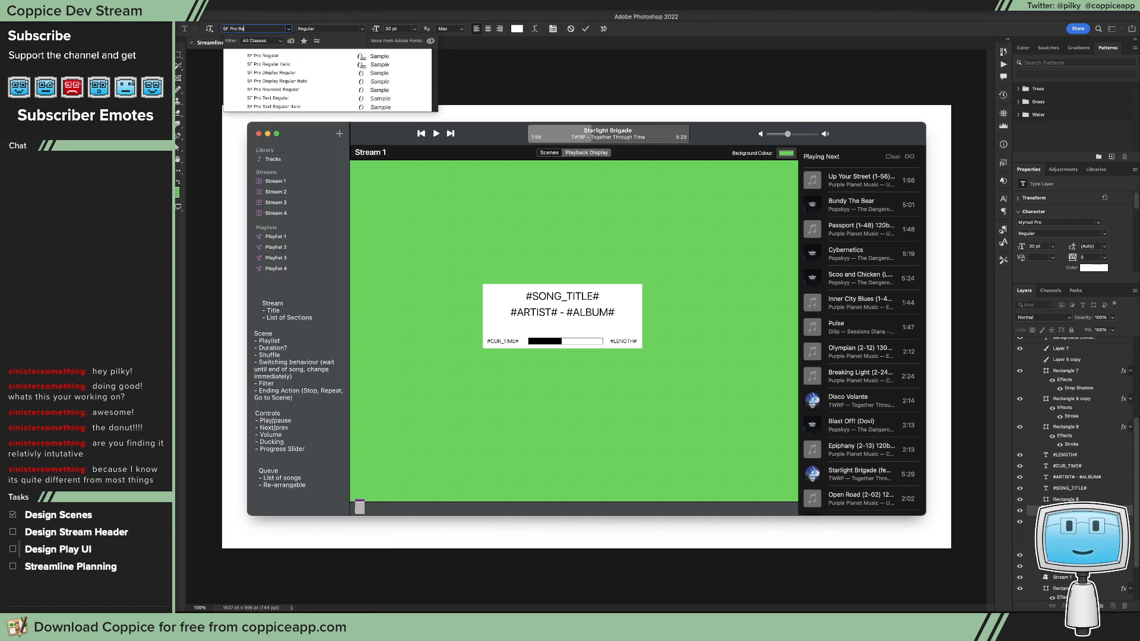
pyautogui.press('Down')
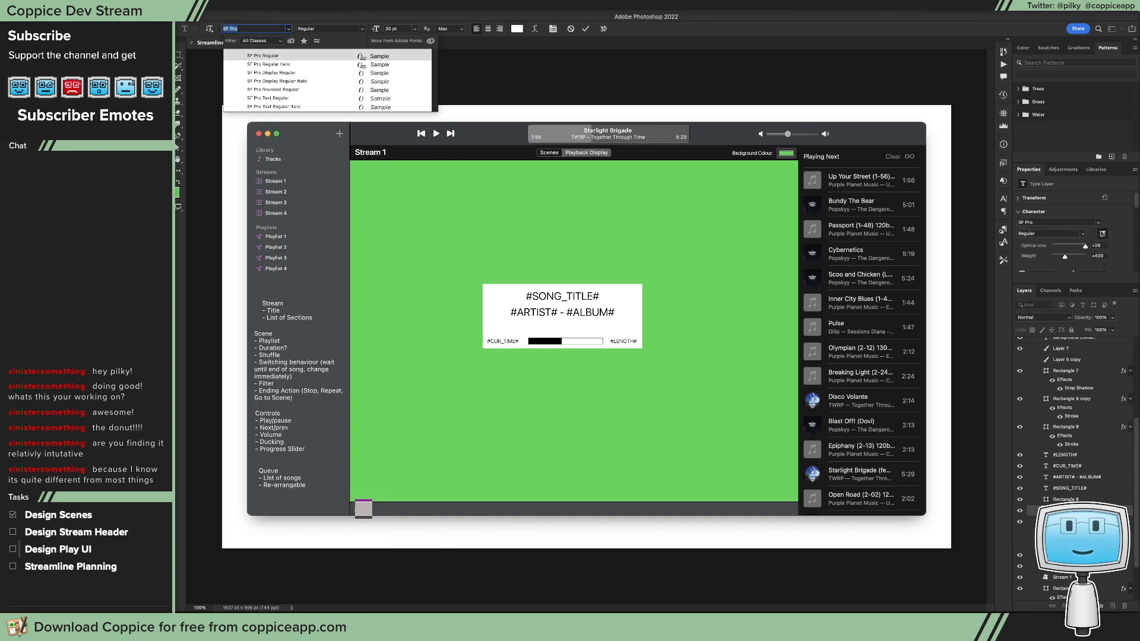
pyautogui.press('Return')
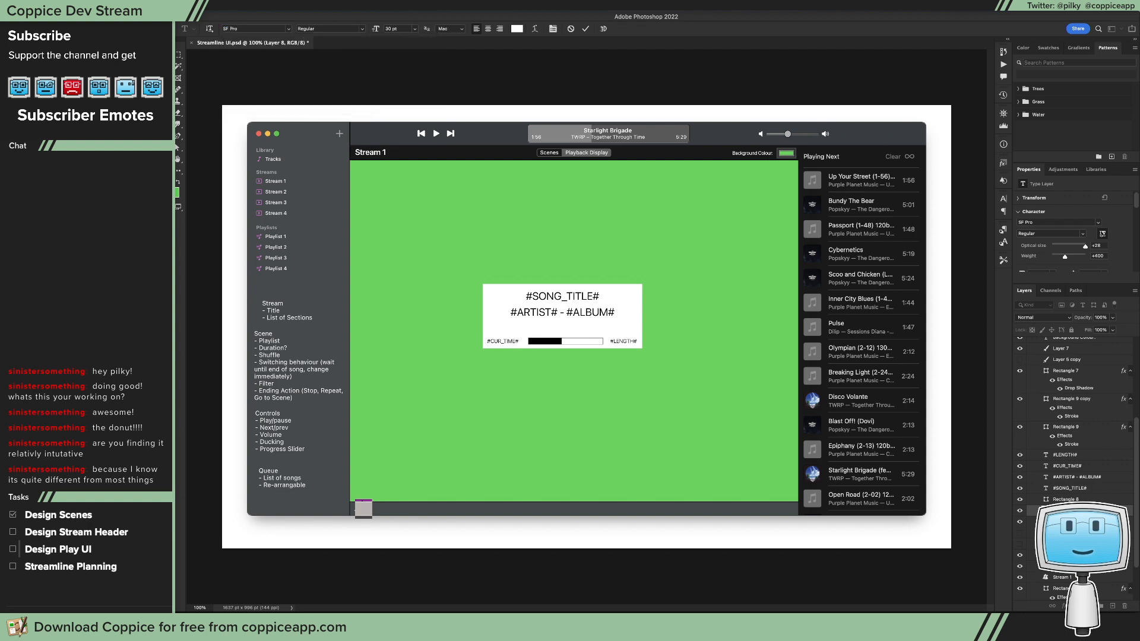
pyautogui.moveTo(1095, 510); pyautogui.dragTo(1094, 368)
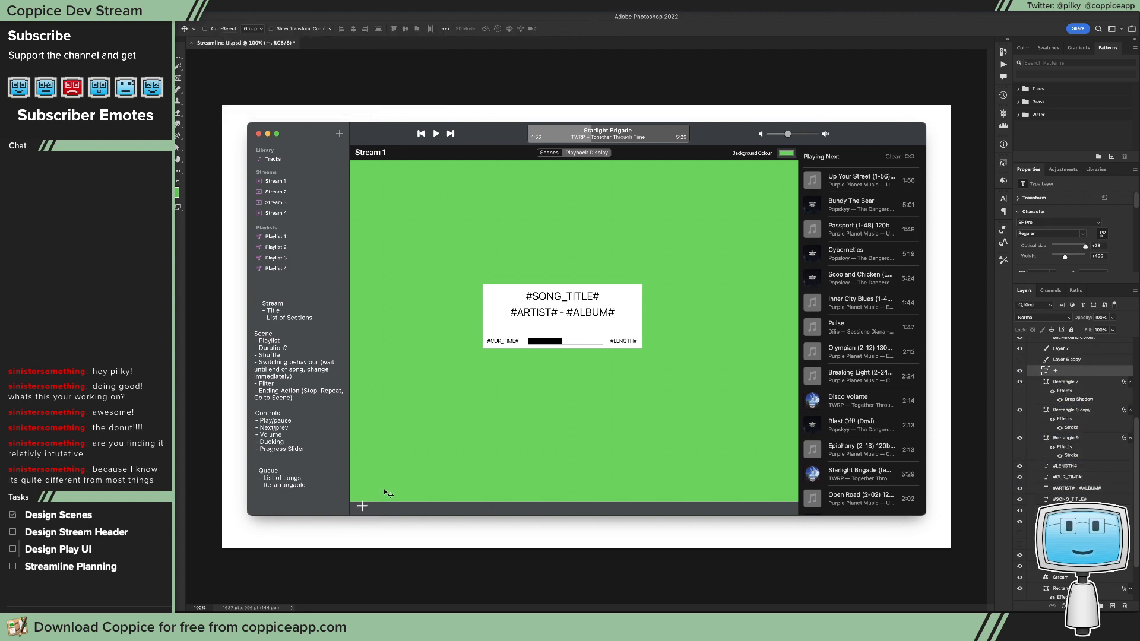
# Step: Set the plus sign's size to 14 pt and nudge it into place in the bottom bar
pyautogui.click(414, 29)
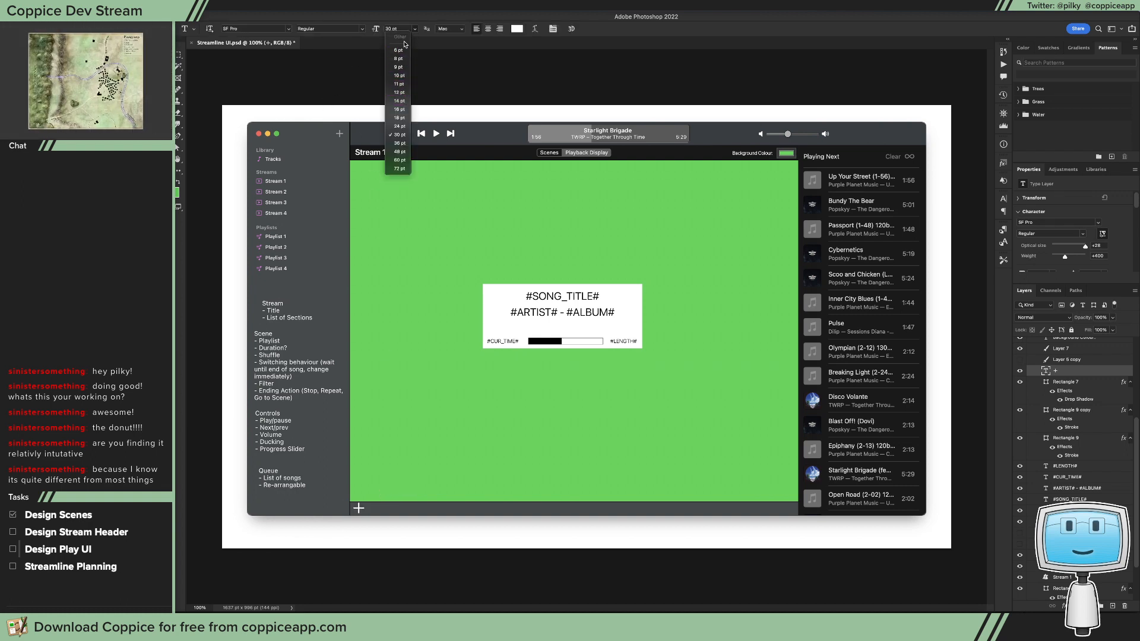
pyautogui.click(402, 100)
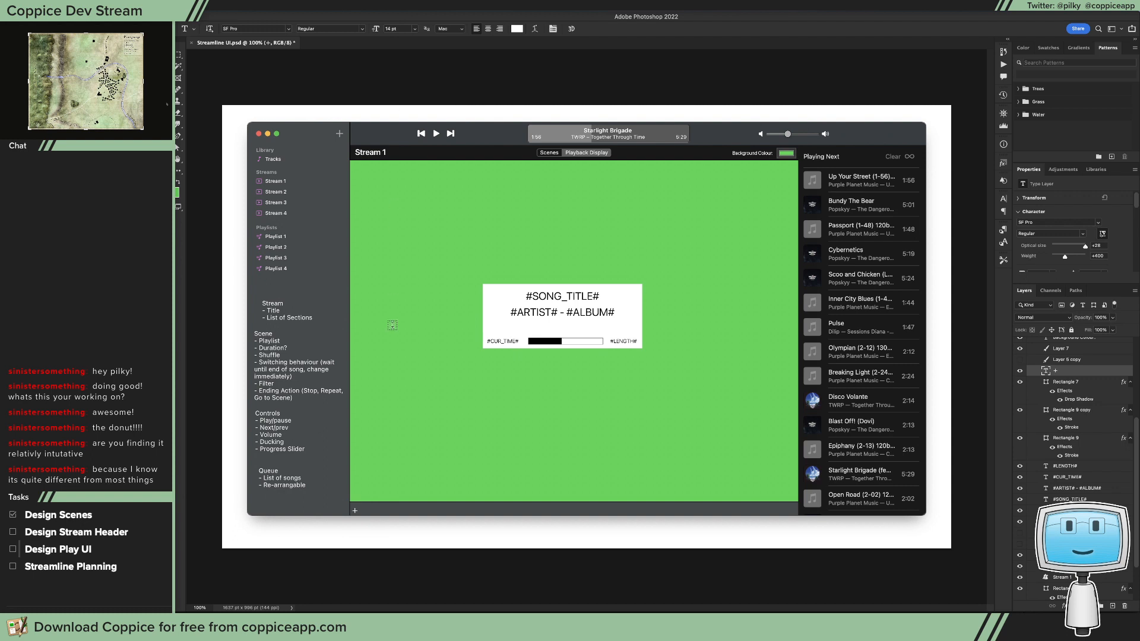
pyautogui.press('v')
pyautogui.moveTo(404, 450); pyautogui.dragTo(404, 447)
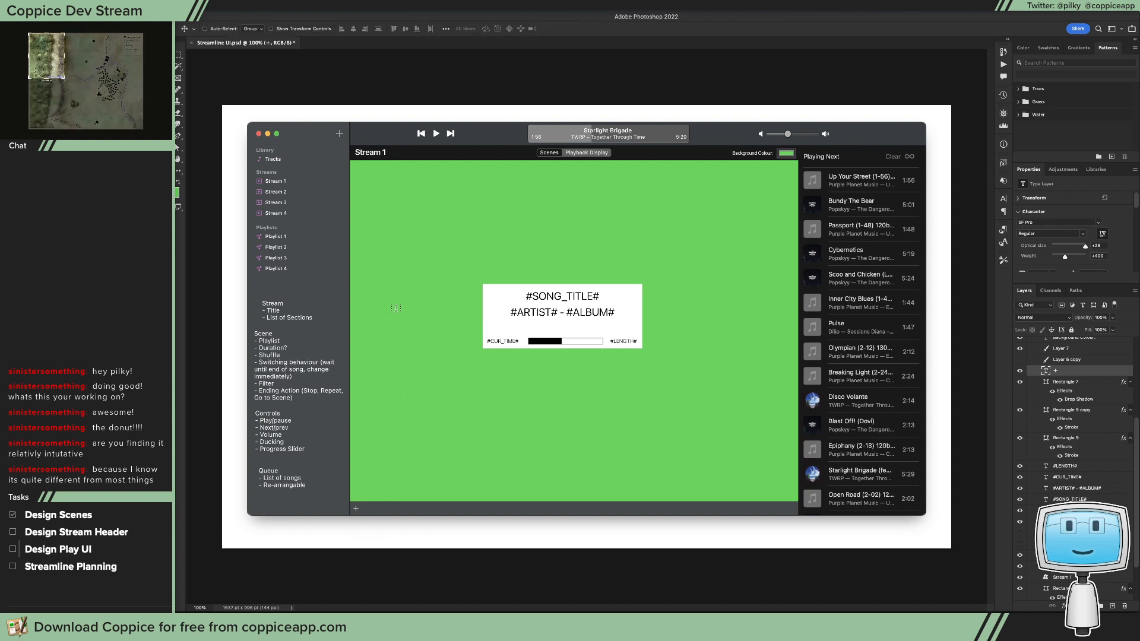
# Step: Set the plus sign's font size to 13 pt
pyautogui.press('t')
pyautogui.click(397, 29)
pyautogui.write('1')
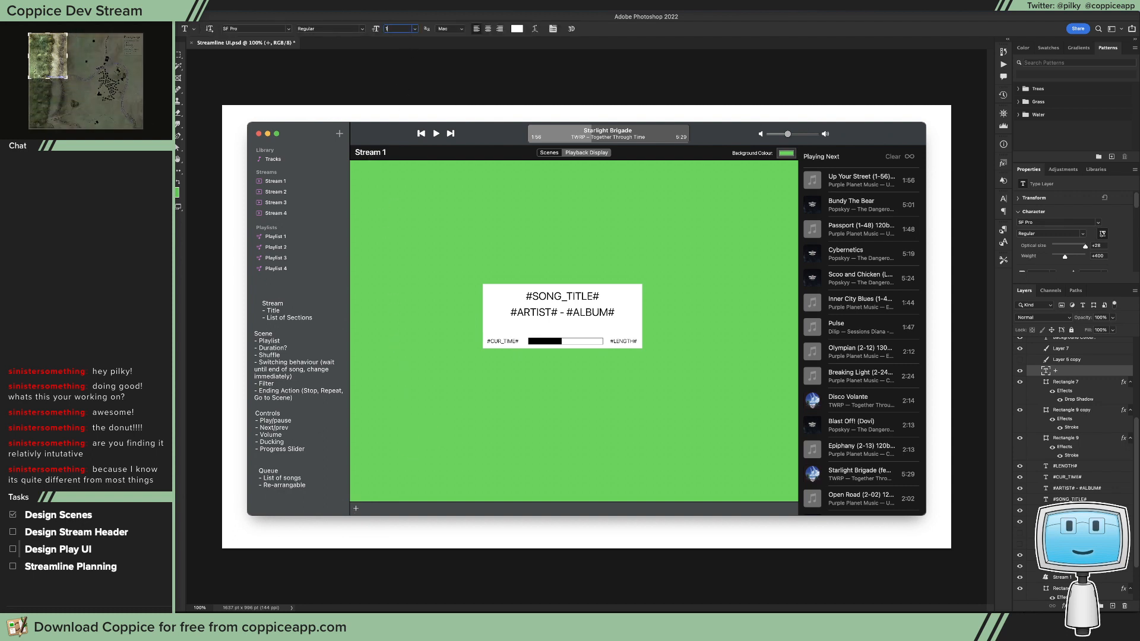
pyautogui.write('3pt')
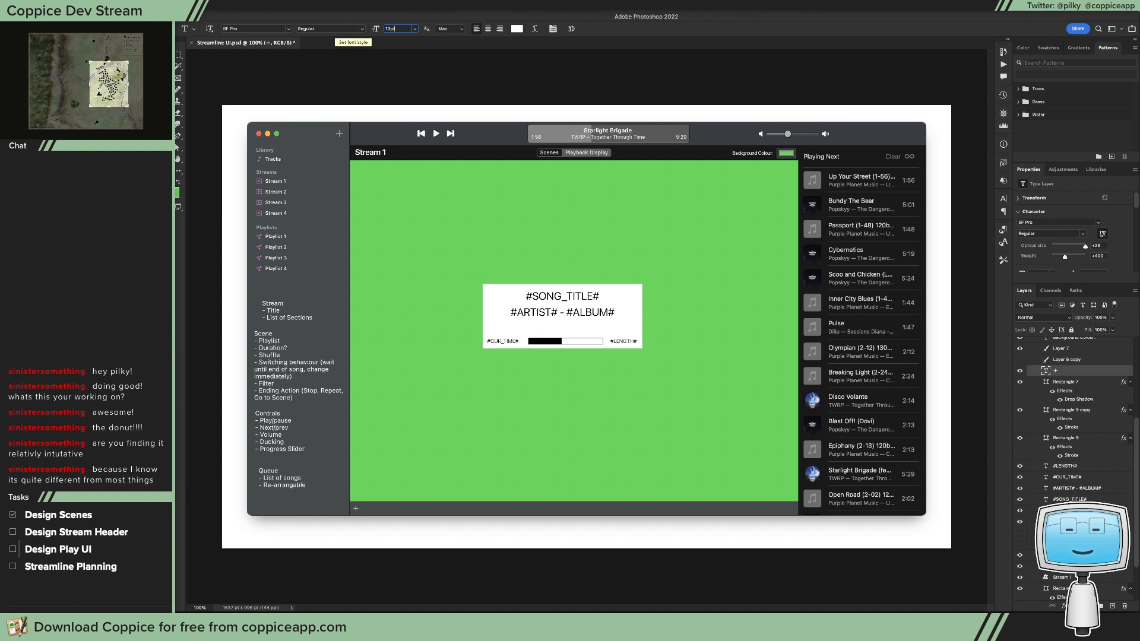
pyautogui.press('Return')
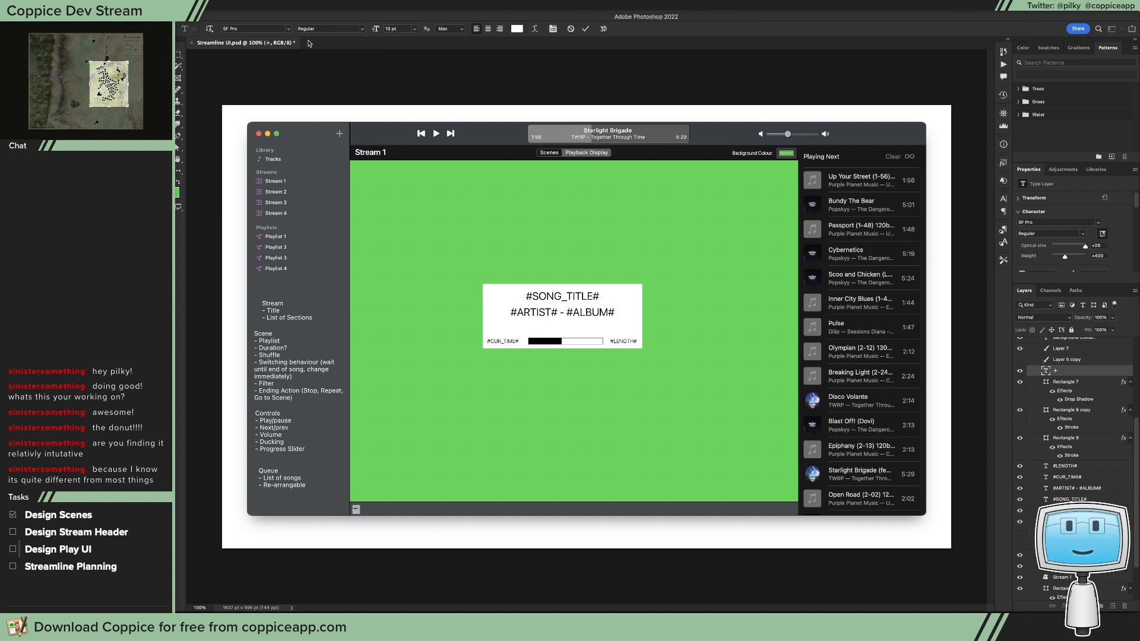
# Step: Change the plus sign's font to SF Pro Text Semibold
pyautogui.click(351, 30)
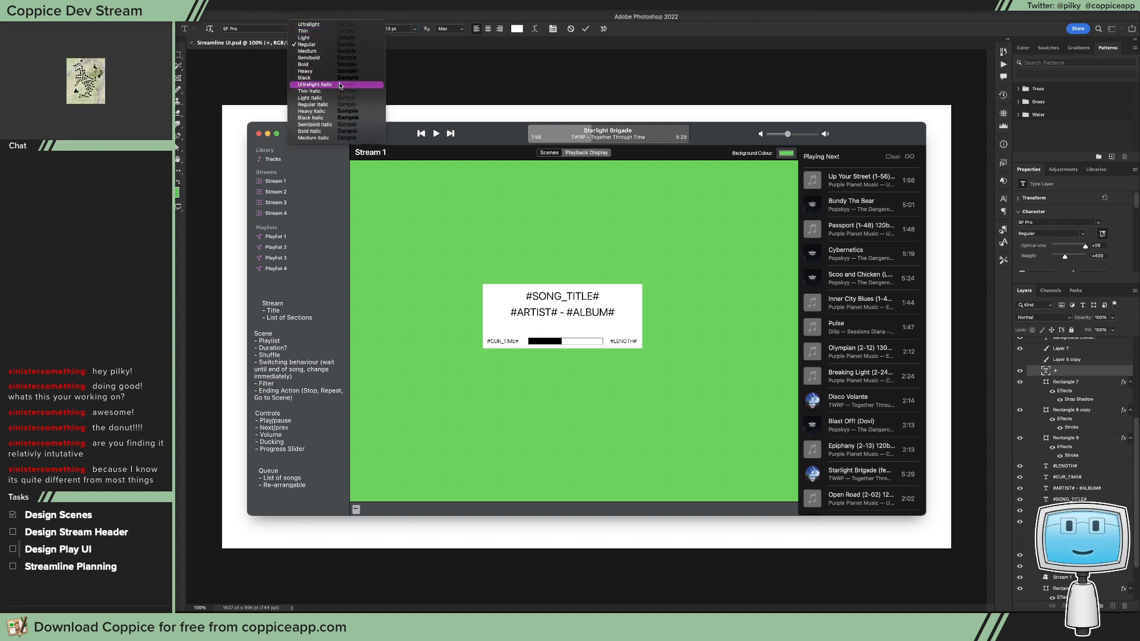
pyautogui.click(321, 60)
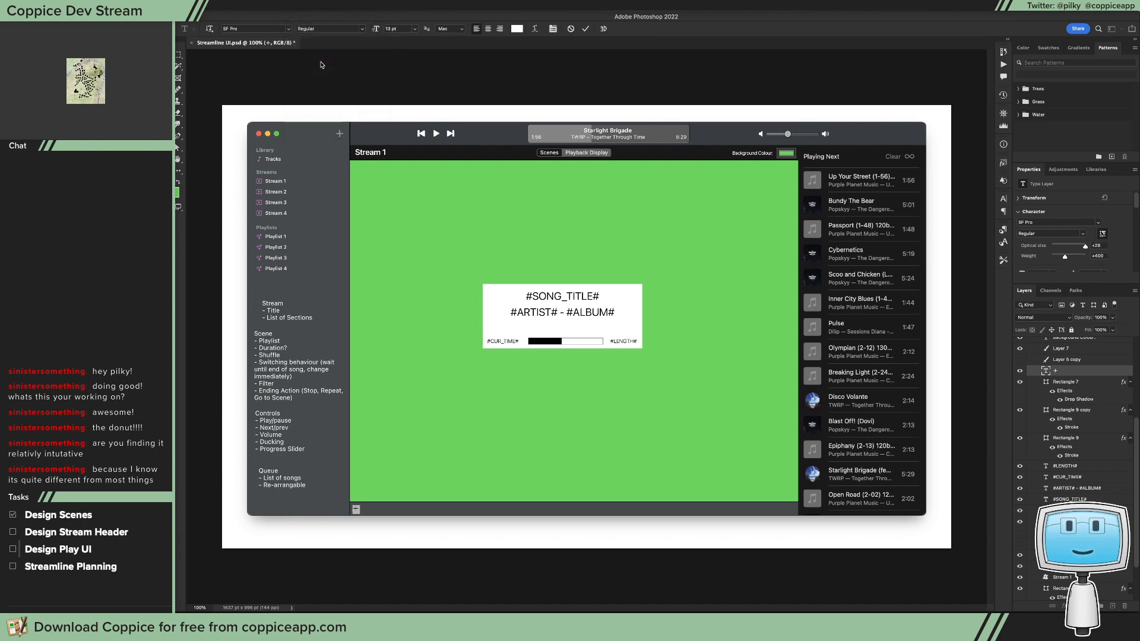
pyautogui.click(289, 29)
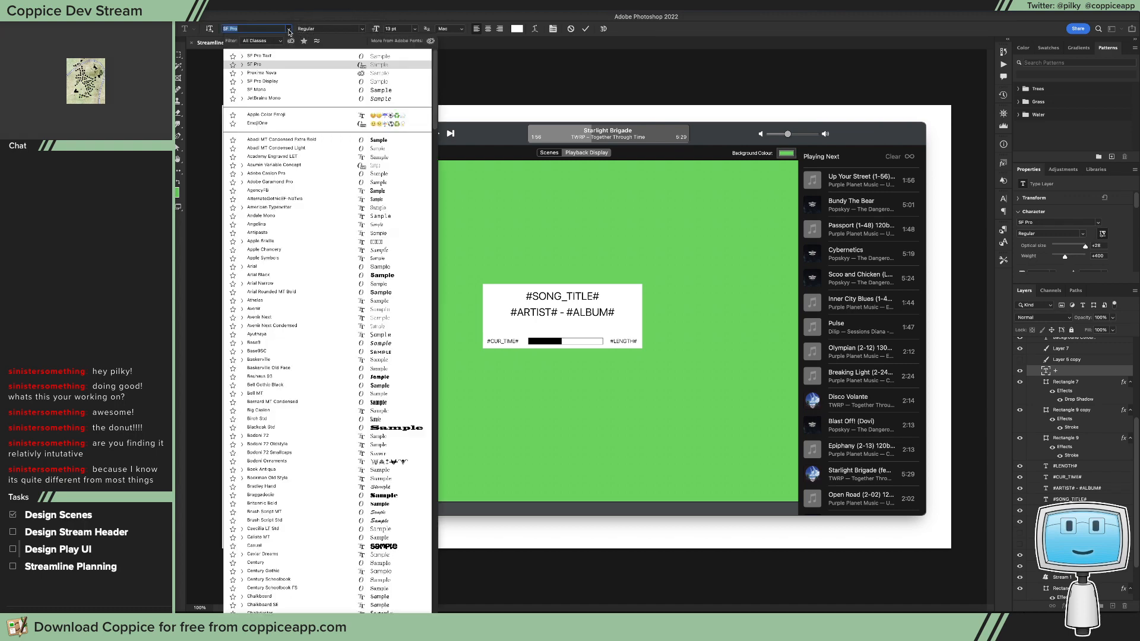
pyautogui.write('SF PRo Text ')
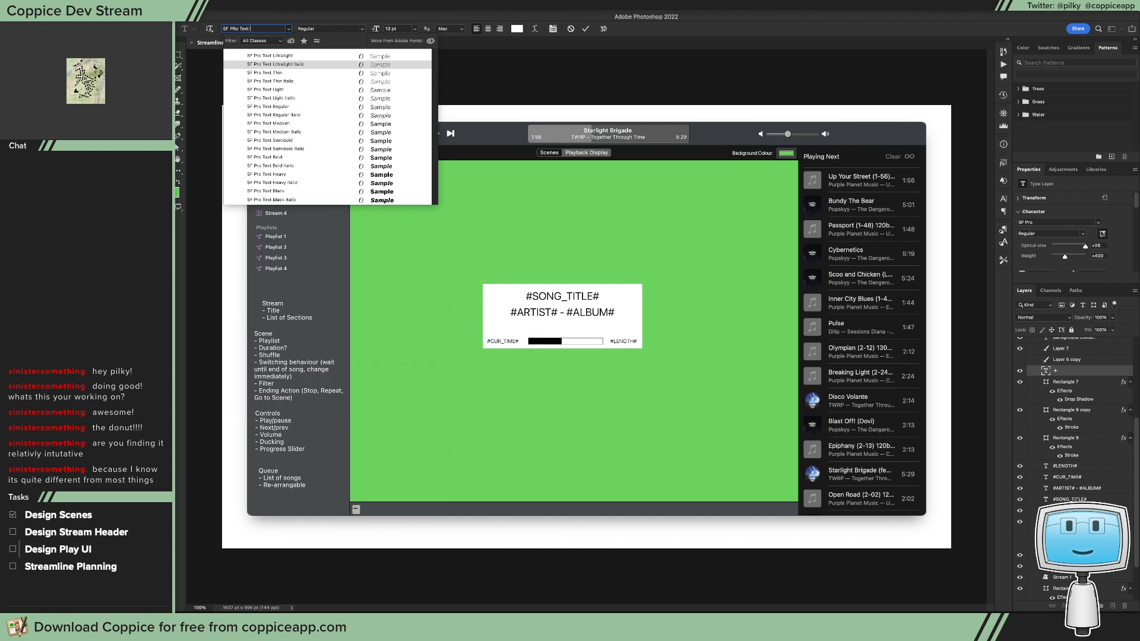
pyautogui.write('Semi')
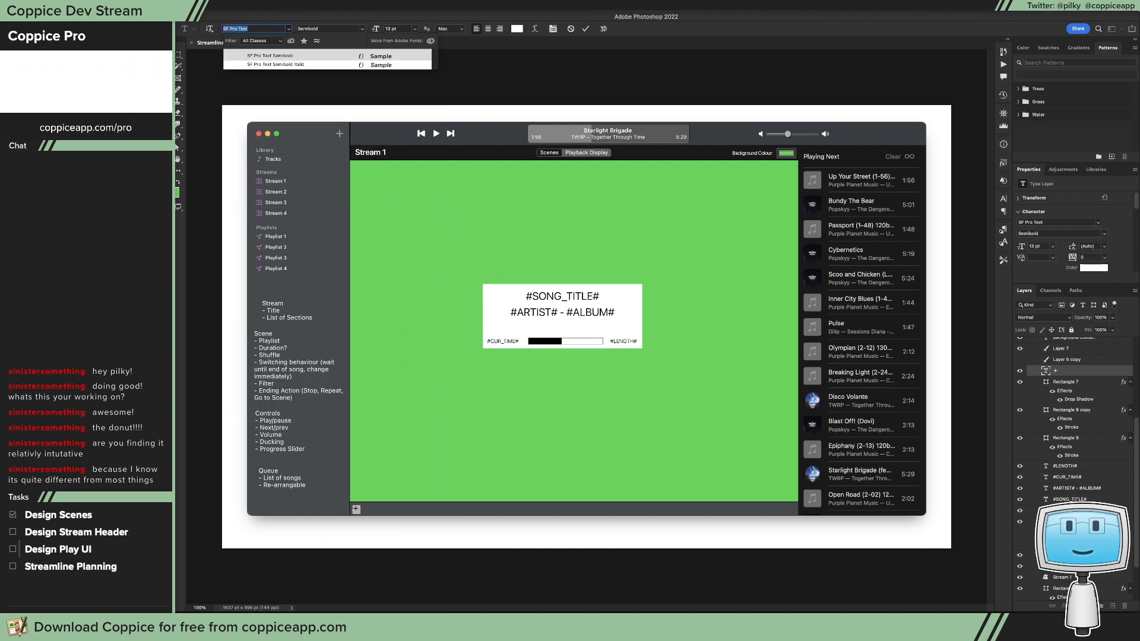
pyautogui.press('Return')
pyautogui.press('v')
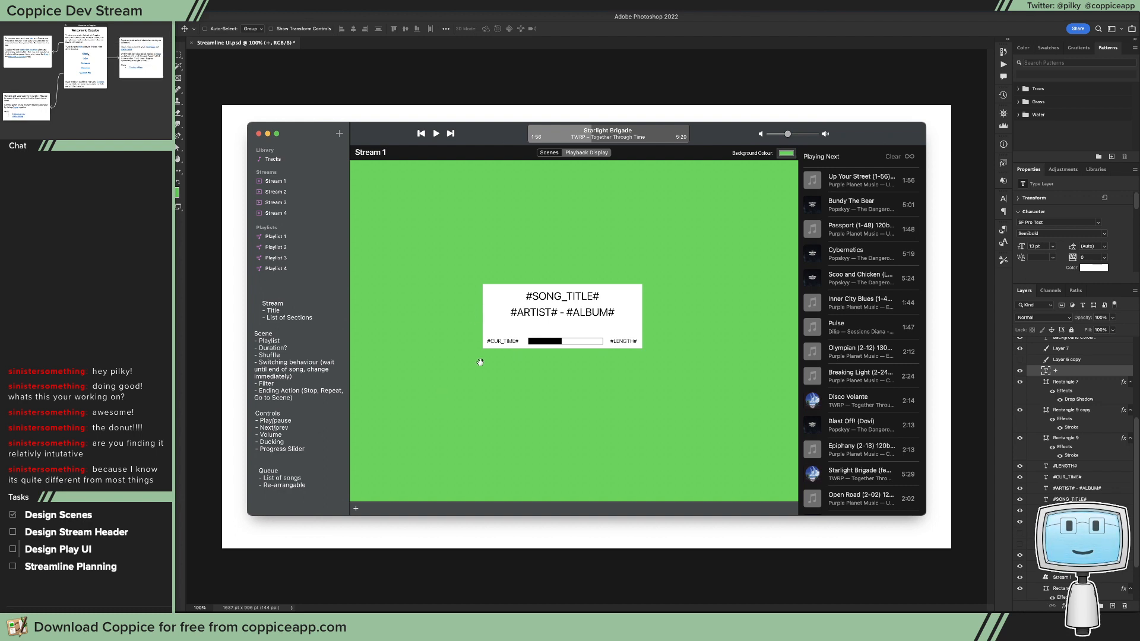
pyautogui.moveTo(580, 286)
pyautogui.mouseDown()
pyautogui.moveTo(629, 285)
pyautogui.moveTo(558, 284)
pyautogui.moveTo(600, 284)
pyautogui.moveTo(573, 275)
pyautogui.mouseUp()
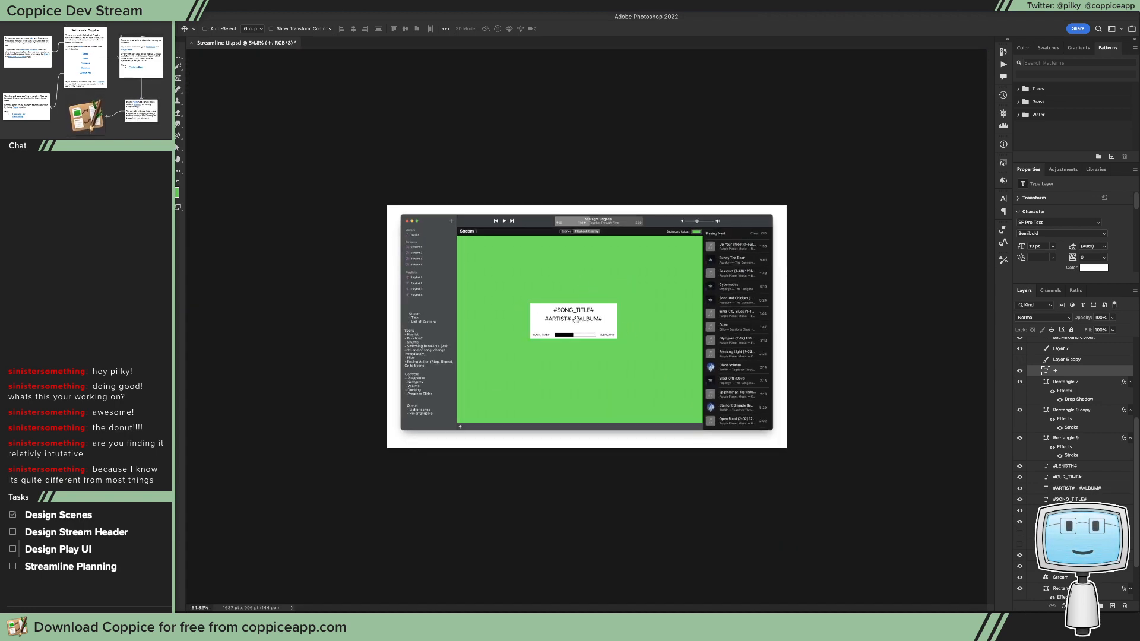
pyautogui.moveTo(567, 325); pyautogui.dragTo(628, 326)
pyautogui.moveTo(669, 379); pyautogui.dragTo(259, 330)
pyautogui.moveTo(482, 293); pyautogui.dragTo(434, 291)
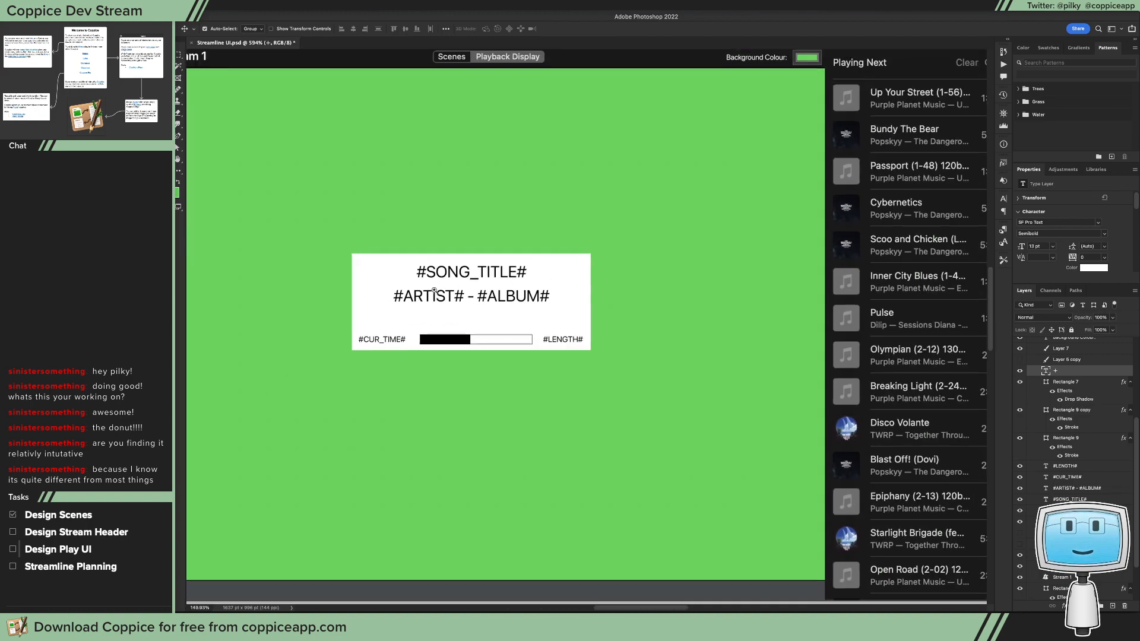
pyautogui.hotkey('ctrl', '0')
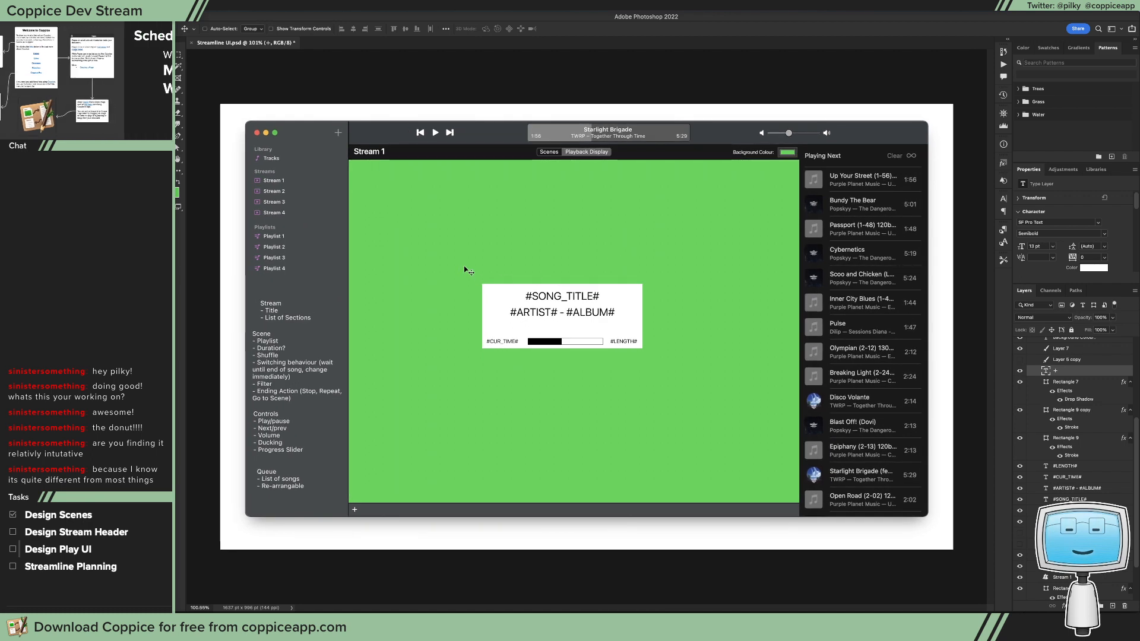
# Step: Switch to the image viewer and spread out the windows of Untitled Image.jpg, west.jpg, towardssteps.jpg and control.jpg so each is visible
pyautogui.press('super+space')
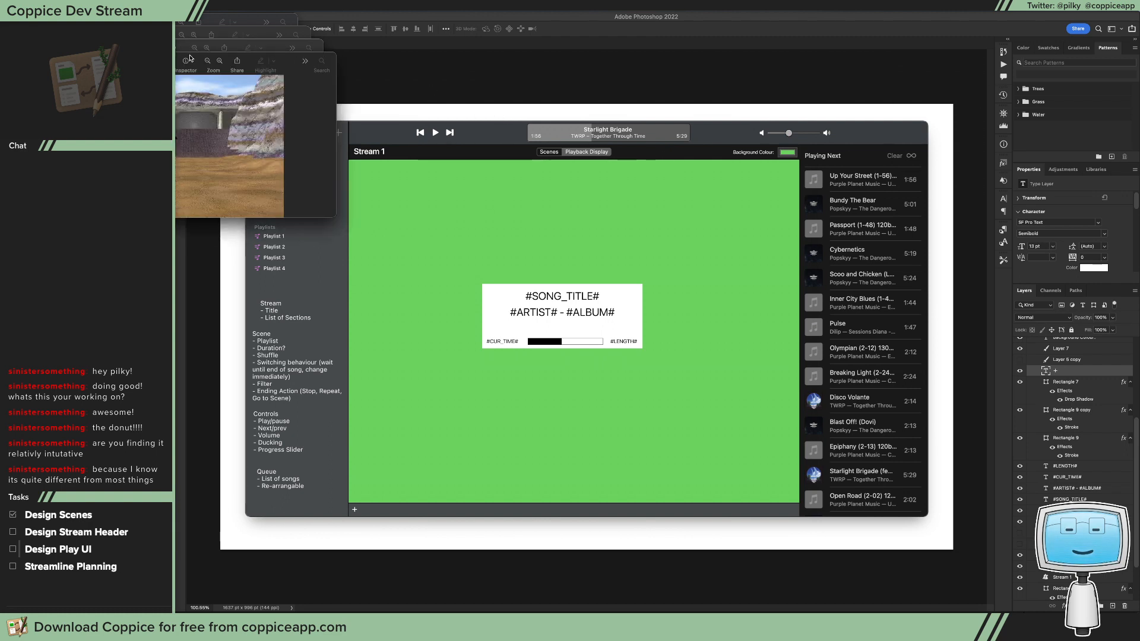
pyautogui.moveTo(193, 78); pyautogui.dragTo(607, 84)
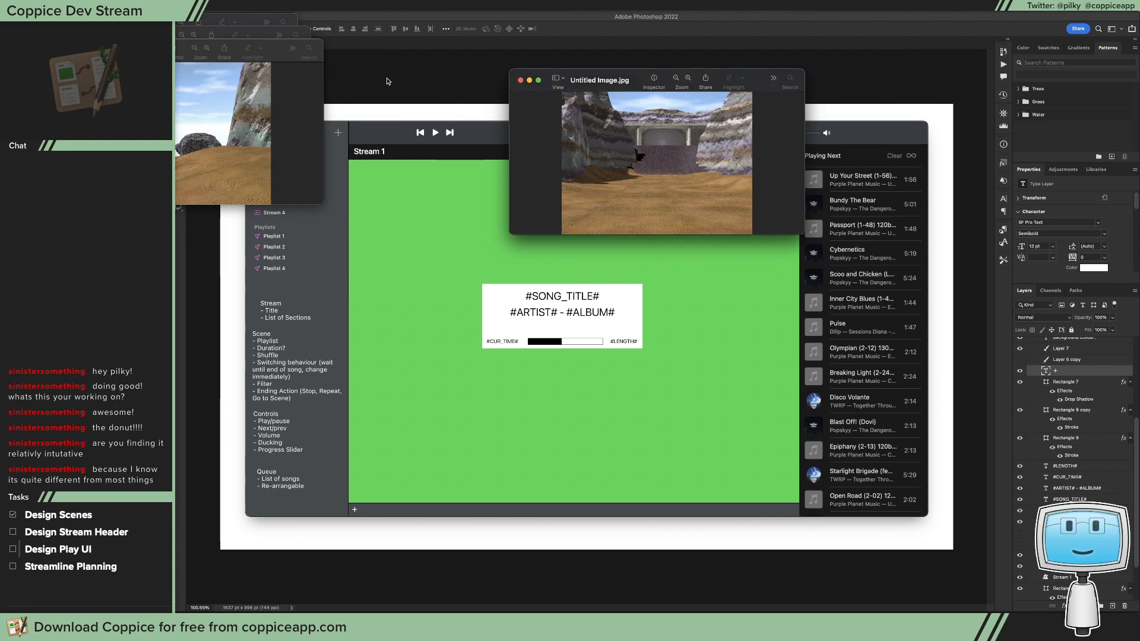
pyautogui.moveTo(240, 56); pyautogui.dragTo(697, 270)
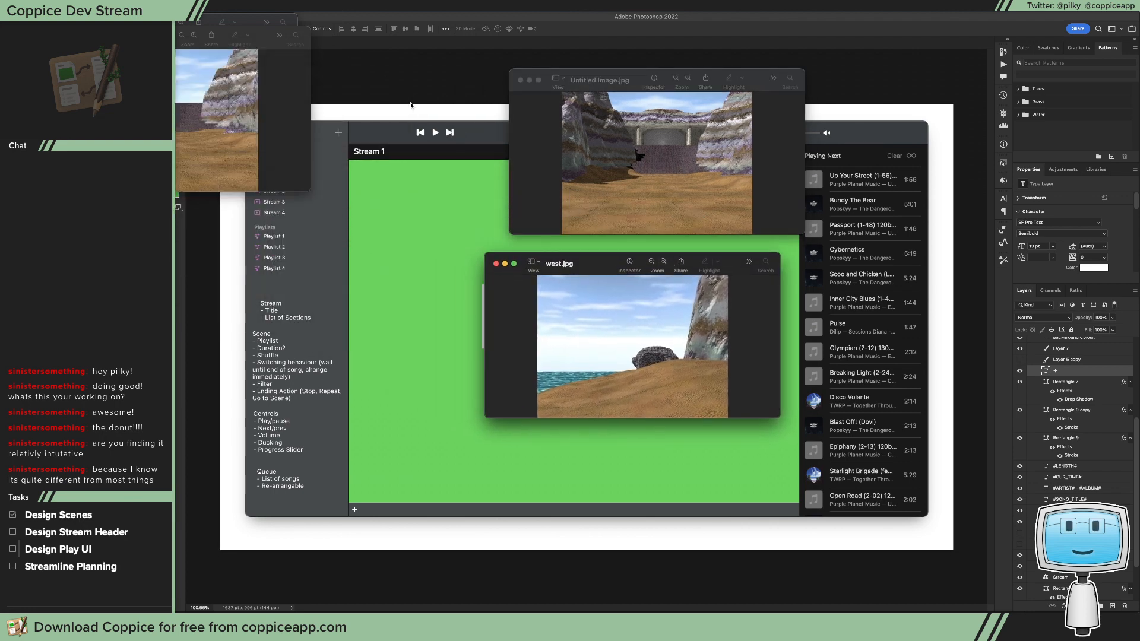
pyautogui.click(177, 57)
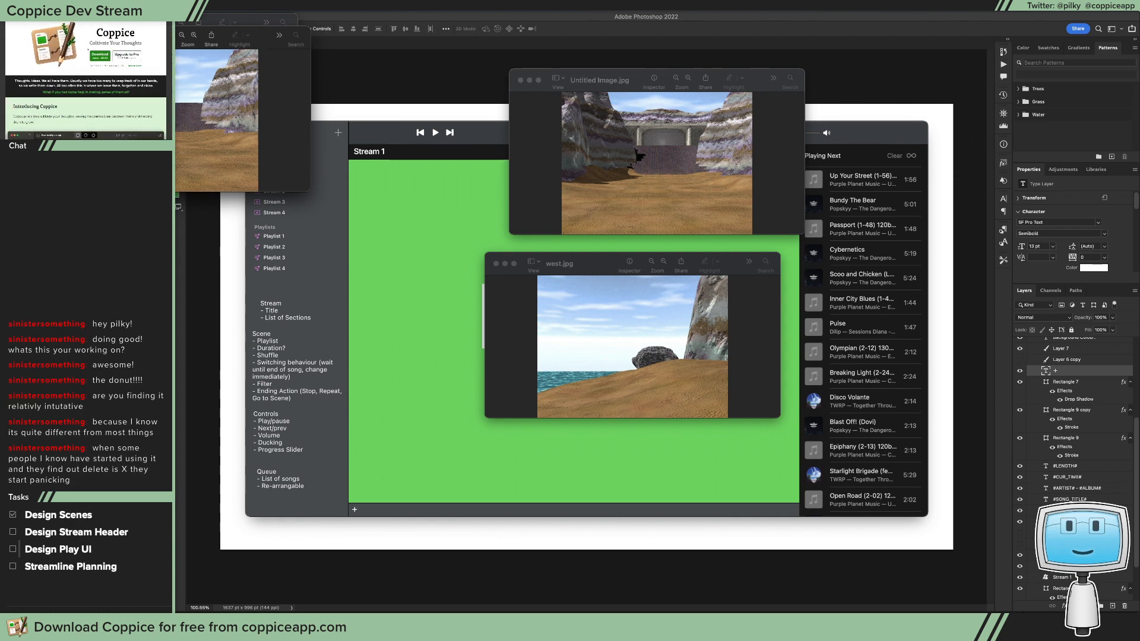
pyautogui.moveTo(158, 33); pyautogui.dragTo(331, 260)
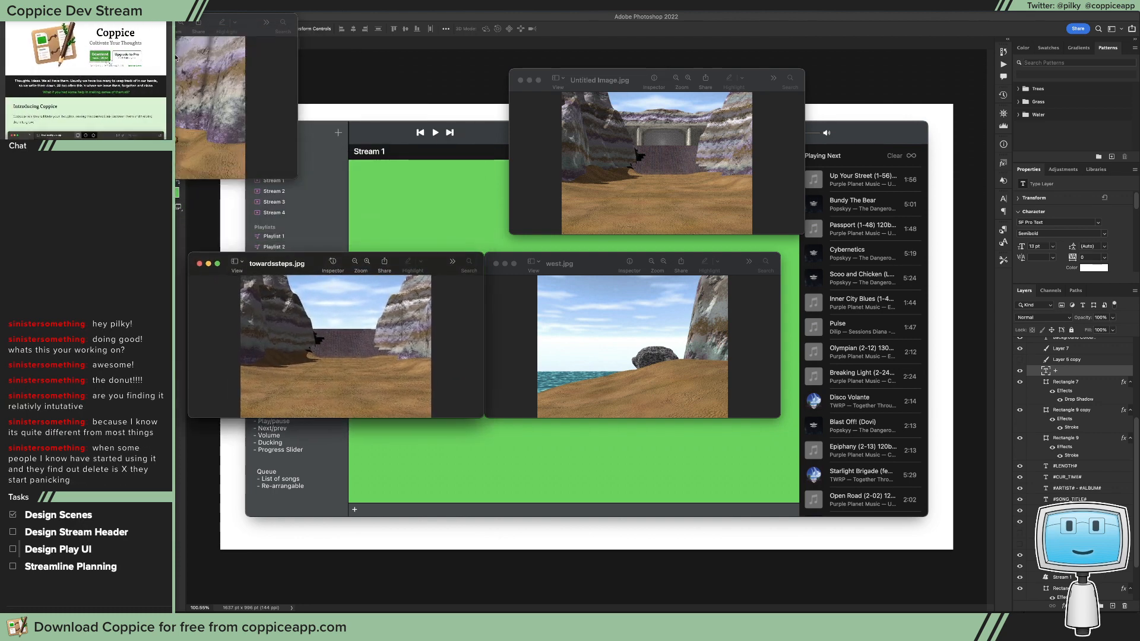
pyautogui.moveTo(129, 22); pyautogui.dragTo(328, 76)
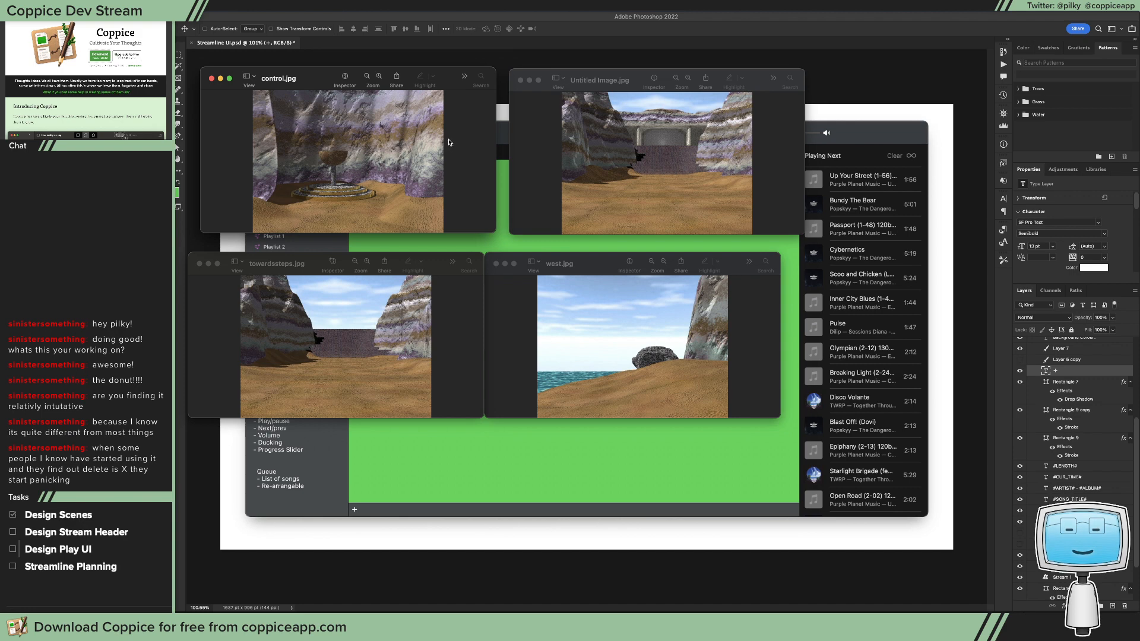
# Step: Enlarge the west.jpg and towardssteps.jpg windows and shift both down to view the renders in more detail
pyautogui.click(778, 415)
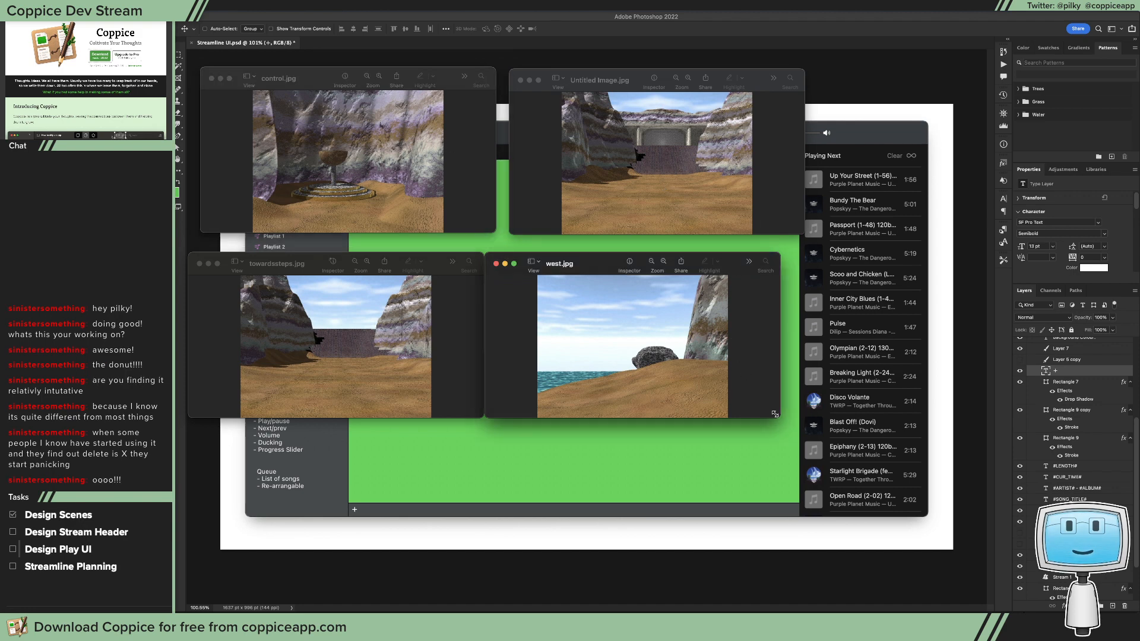
pyautogui.moveTo(778, 415); pyautogui.dragTo(1014, 575)
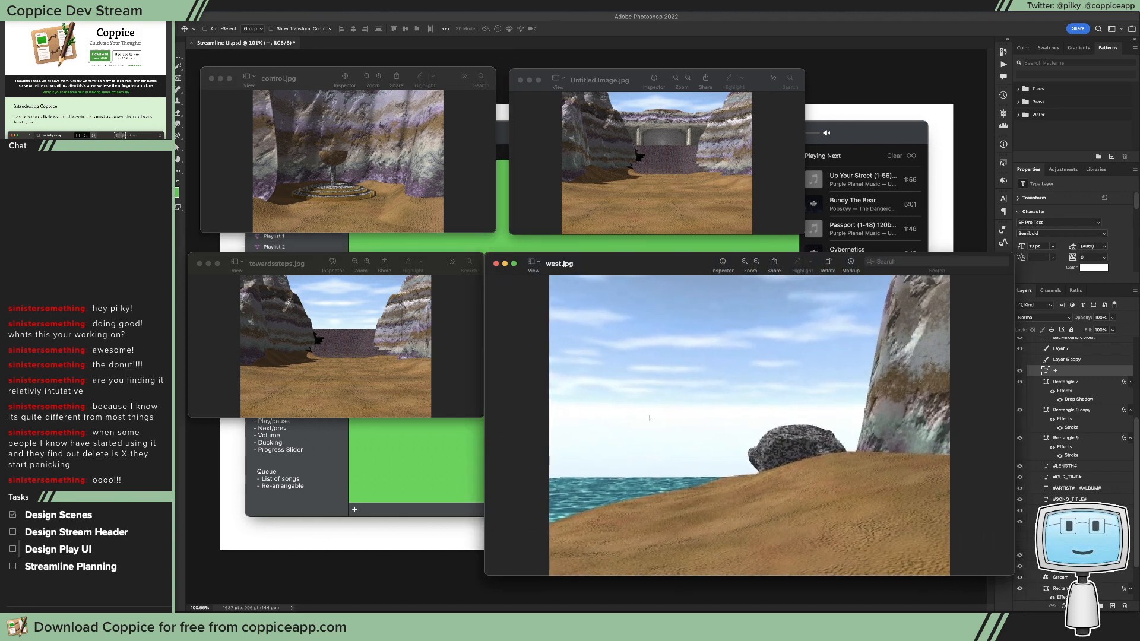
pyautogui.click(472, 410)
pyautogui.moveTo(472, 410); pyautogui.dragTo(557, 571)
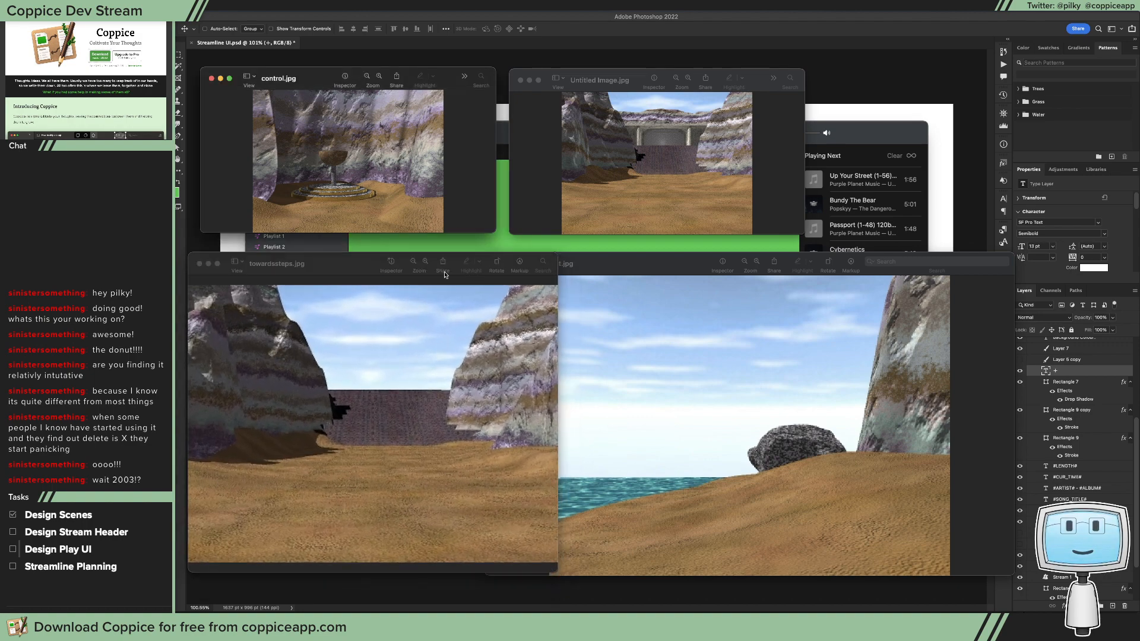
pyautogui.moveTo(378, 266); pyautogui.dragTo(372, 305)
pyautogui.moveTo(573, 263); pyautogui.dragTo(602, 311)
pyautogui.moveTo(374, 305); pyautogui.dragTo(372, 330)
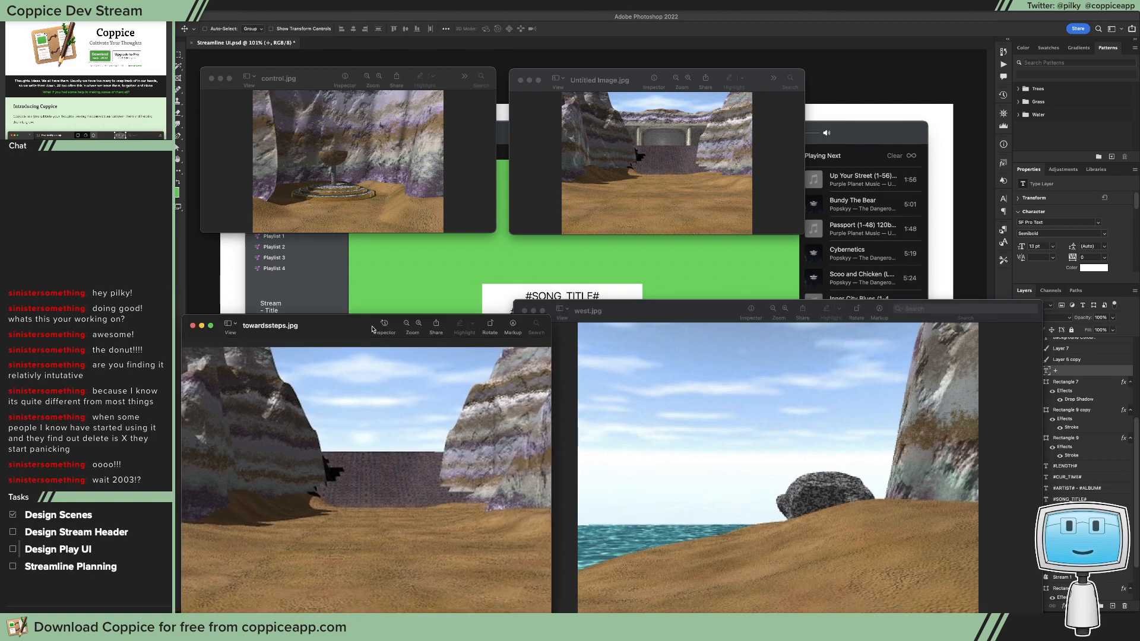
# Step: Enlarge the control.jpg window and move it clear of the windows below
pyautogui.click(480, 231)
pyautogui.moveTo(489, 231); pyautogui.dragTo(566, 333)
pyautogui.moveTo(475, 78); pyautogui.dragTo(442, 61)
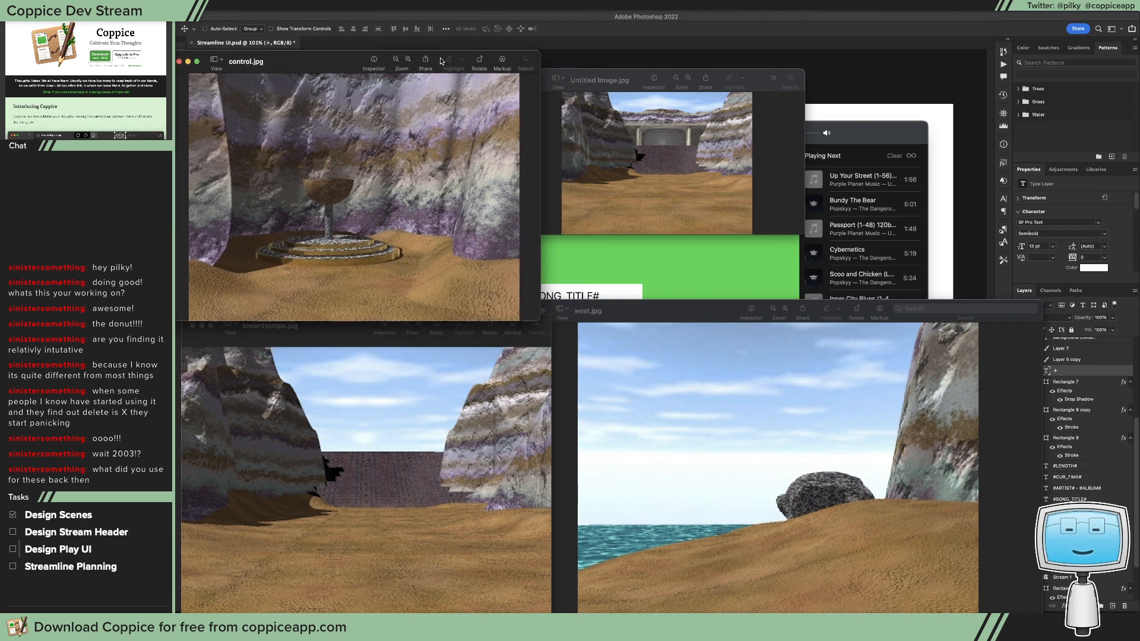
# Step: Move the Untitled Image.jpg window clear of its neighbours and enlarge it to view the render in more detail
pyautogui.click(639, 78)
pyautogui.moveTo(639, 78); pyautogui.dragTo(652, 52)
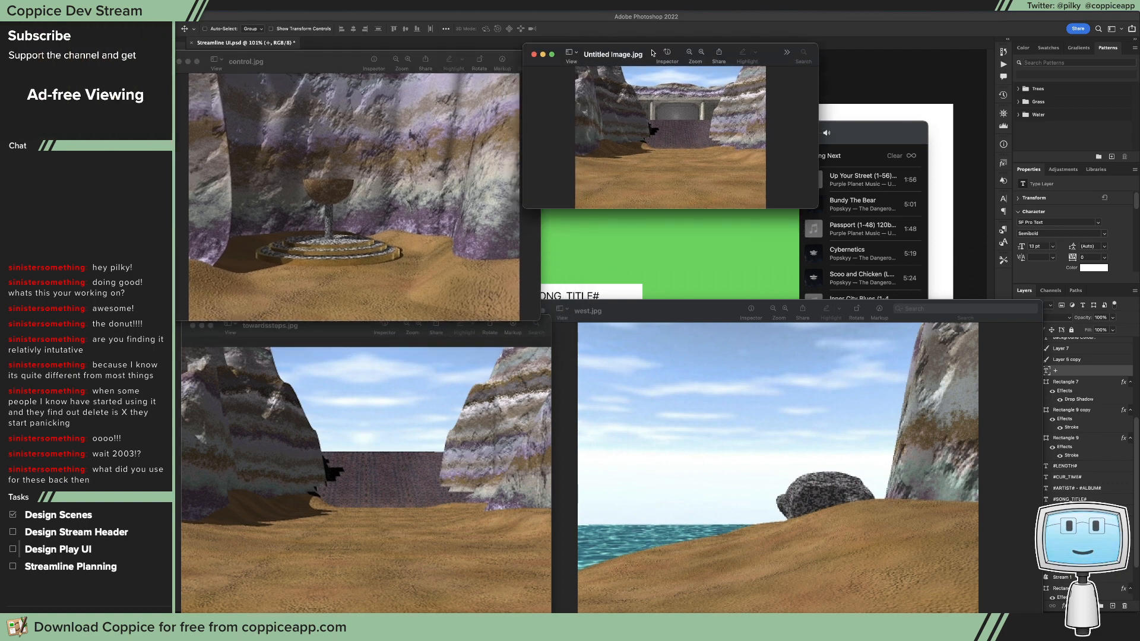
pyautogui.moveTo(817, 206); pyautogui.dragTo(950, 331)
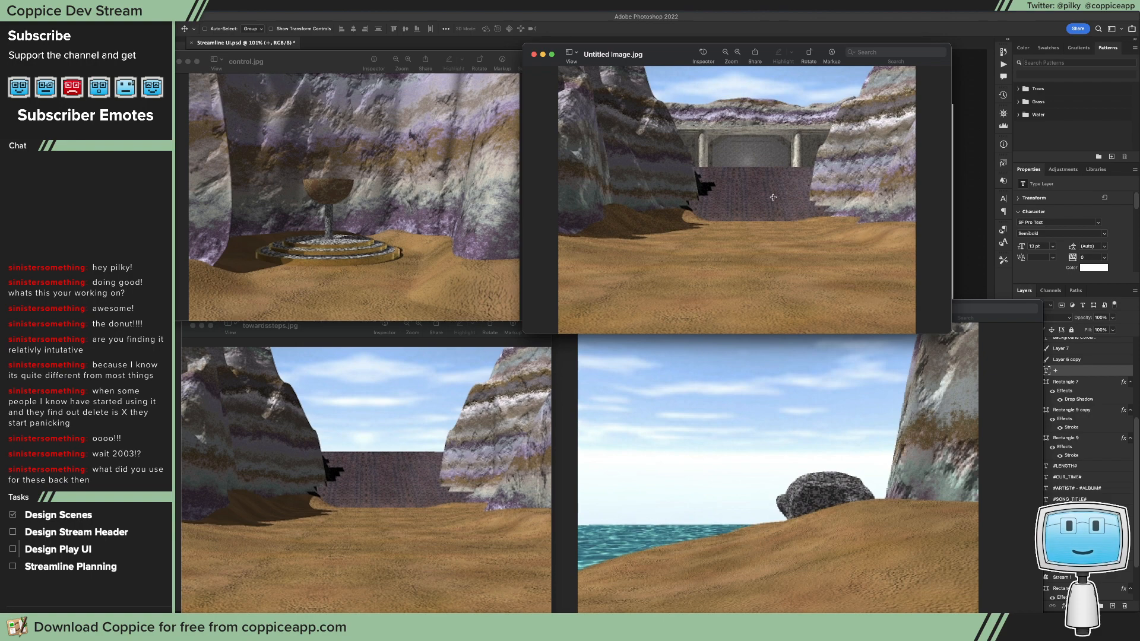
# Step: Bring towardssteps.jpg up beside Untitled Image.jpg to compare the two renders, and return it to its place below control.jpg
pyautogui.click(393, 482)
pyautogui.moveTo(346, 333); pyautogui.dragTo(354, 66)
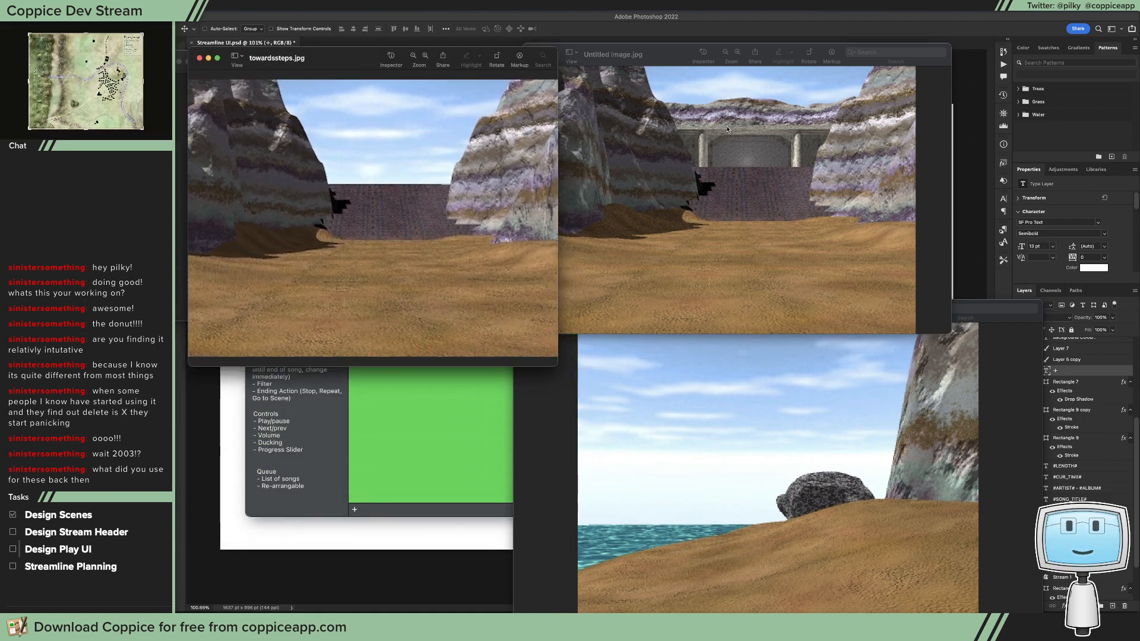
pyautogui.moveTo(350, 59); pyautogui.dragTo(333, 333)
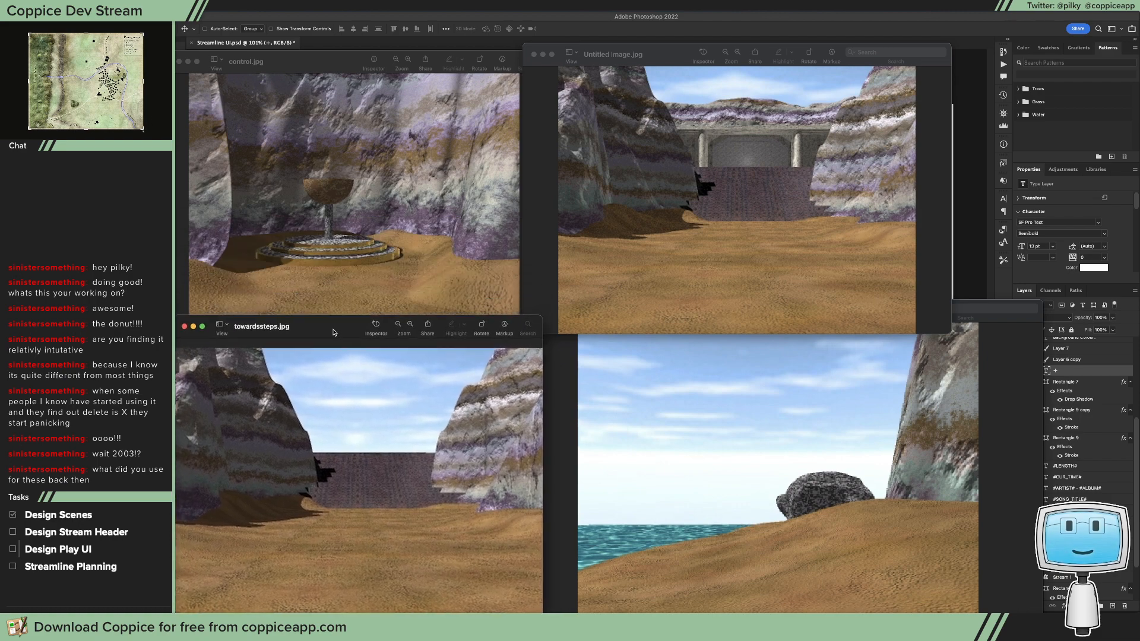
# Step: Examine west.jpg, control.jpg and Untitled Image.jpg, outlining the round base and the bowl of the pedestal in control.jpg
pyautogui.click(727, 437)
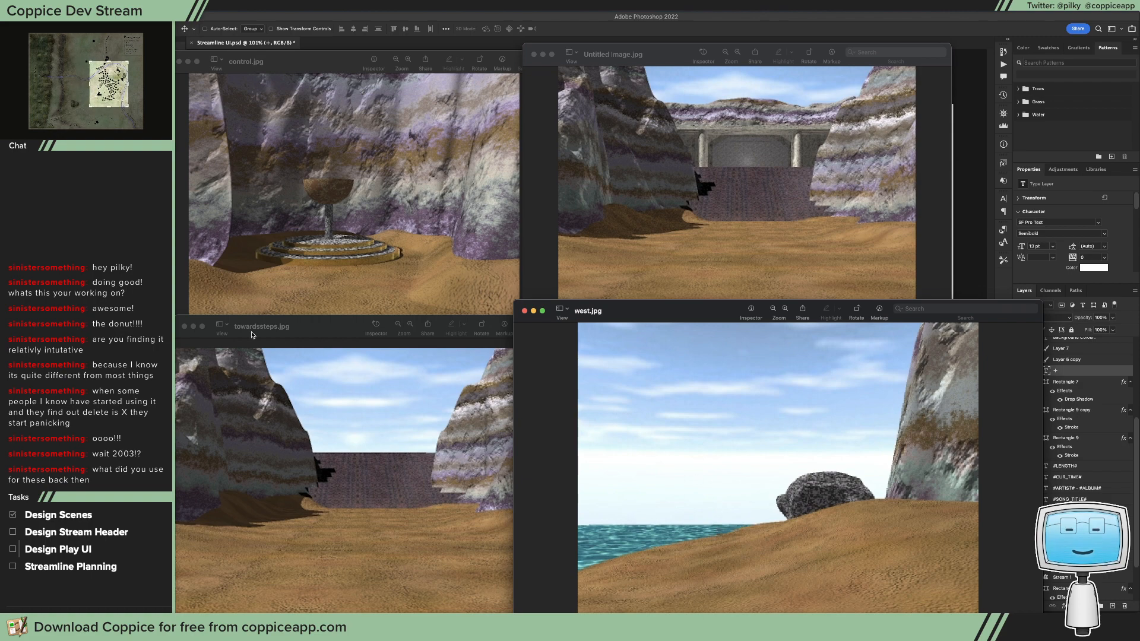
pyautogui.click(382, 221)
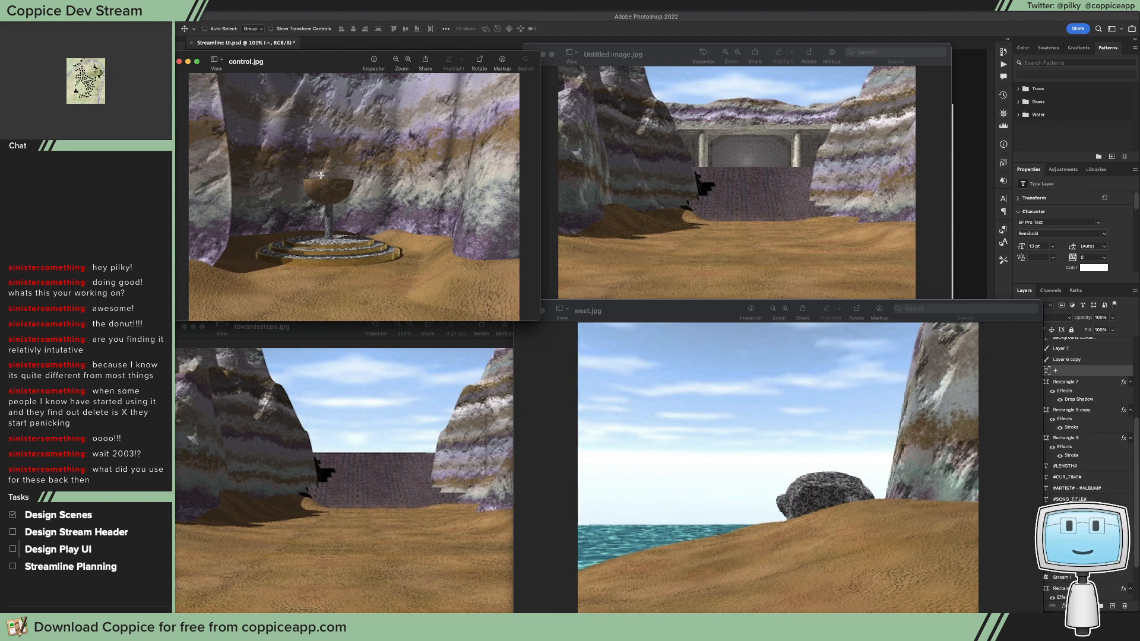
pyautogui.moveTo(246, 230); pyautogui.dragTo(398, 273)
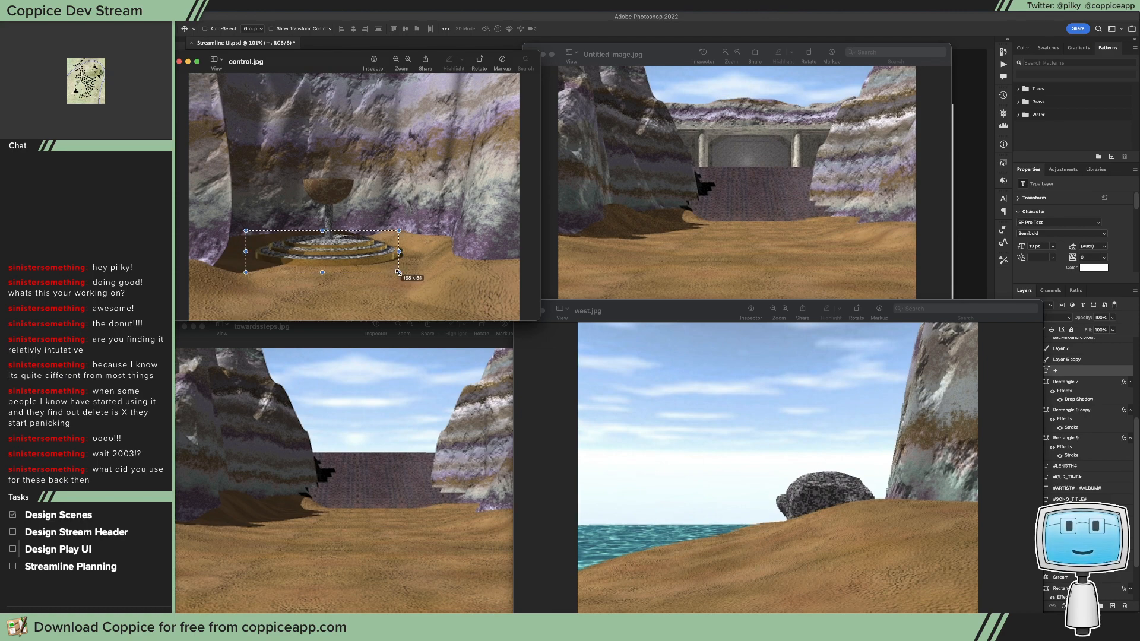
pyautogui.click(389, 231)
pyautogui.moveTo(287, 262); pyautogui.dragTo(287, 256)
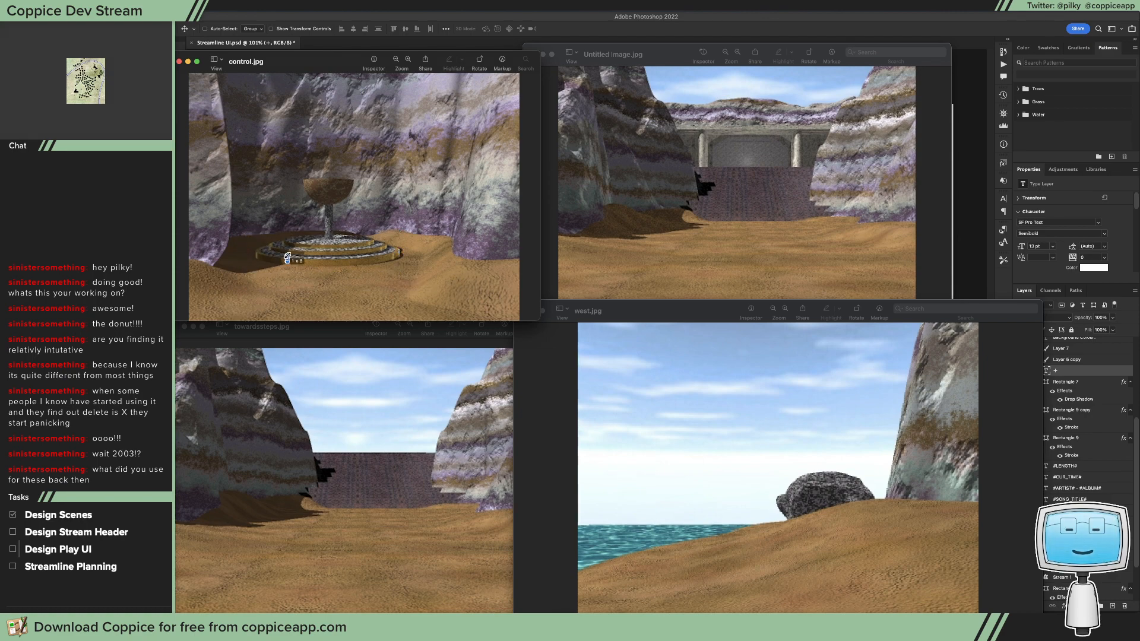
pyautogui.moveTo(304, 187); pyautogui.dragTo(350, 201)
pyautogui.click(732, 183)
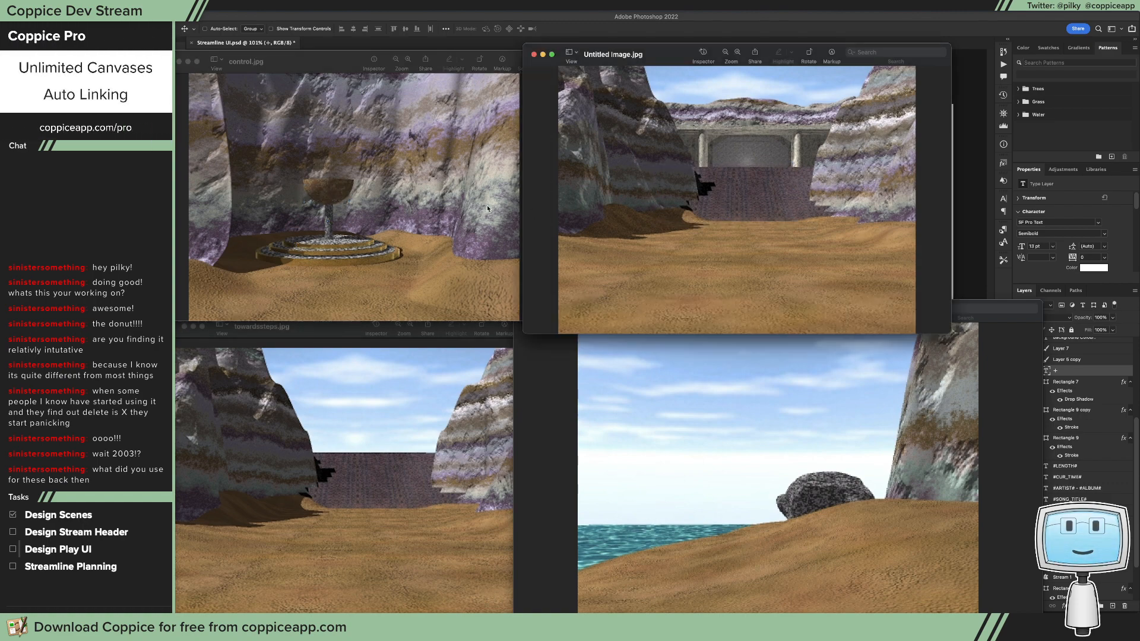
pyautogui.click(371, 132)
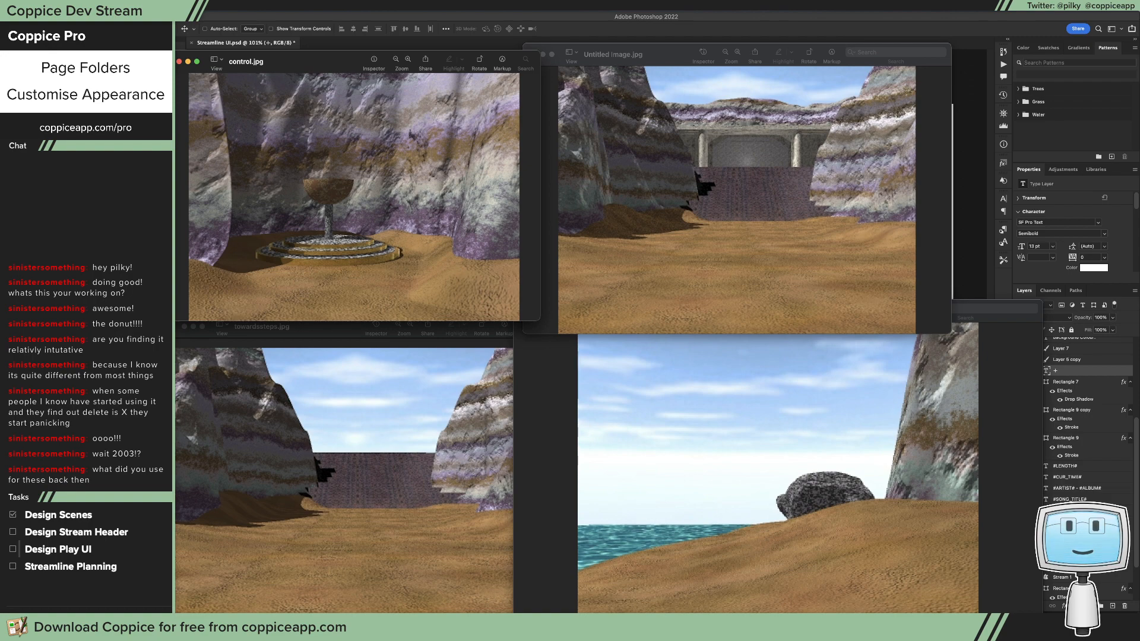
# Step: Switch to the file browser, preview the beach.AI puzzle map to read its layout and notes, and close the preview
pyautogui.press('super+Tab')
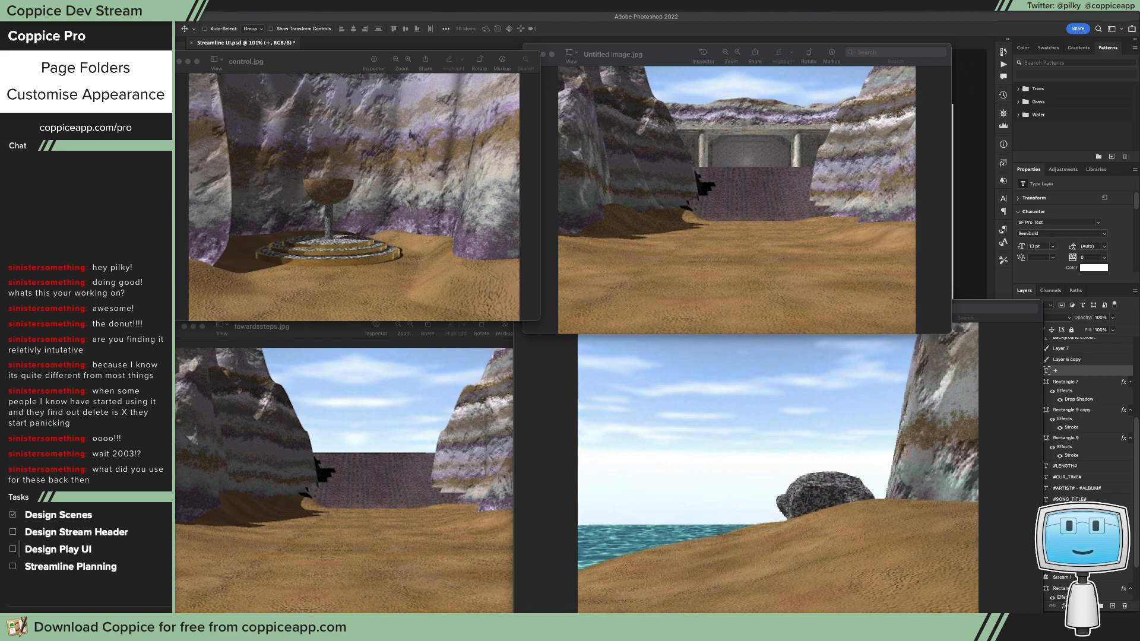
pyautogui.moveTo(1137, 94); pyautogui.dragTo(560, 126)
pyautogui.click(408, 129)
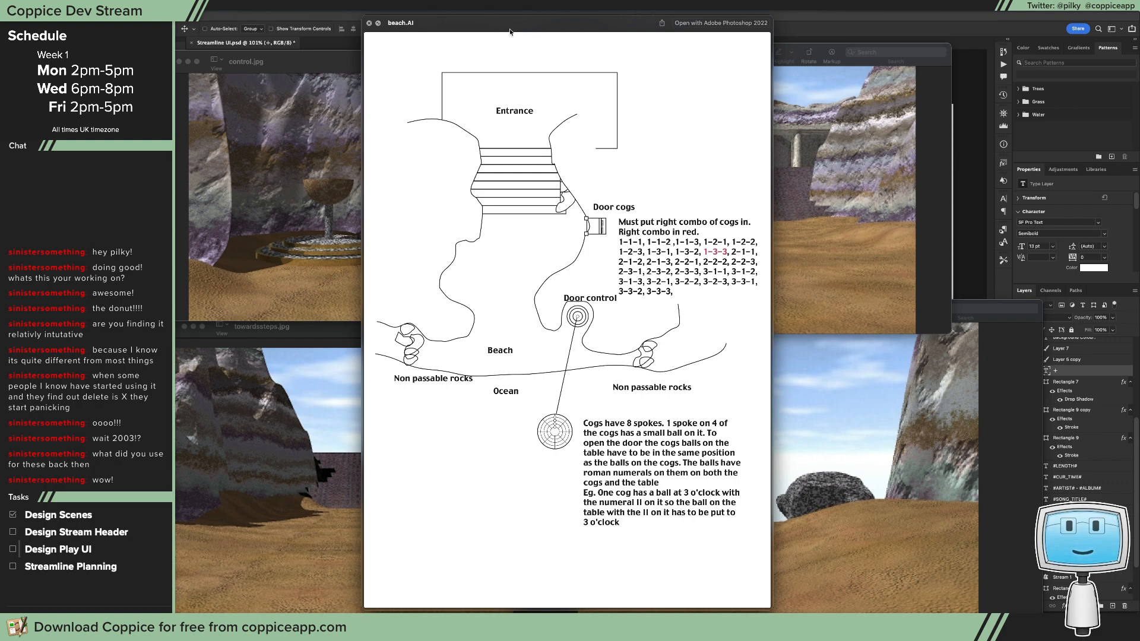
pyautogui.press('space')
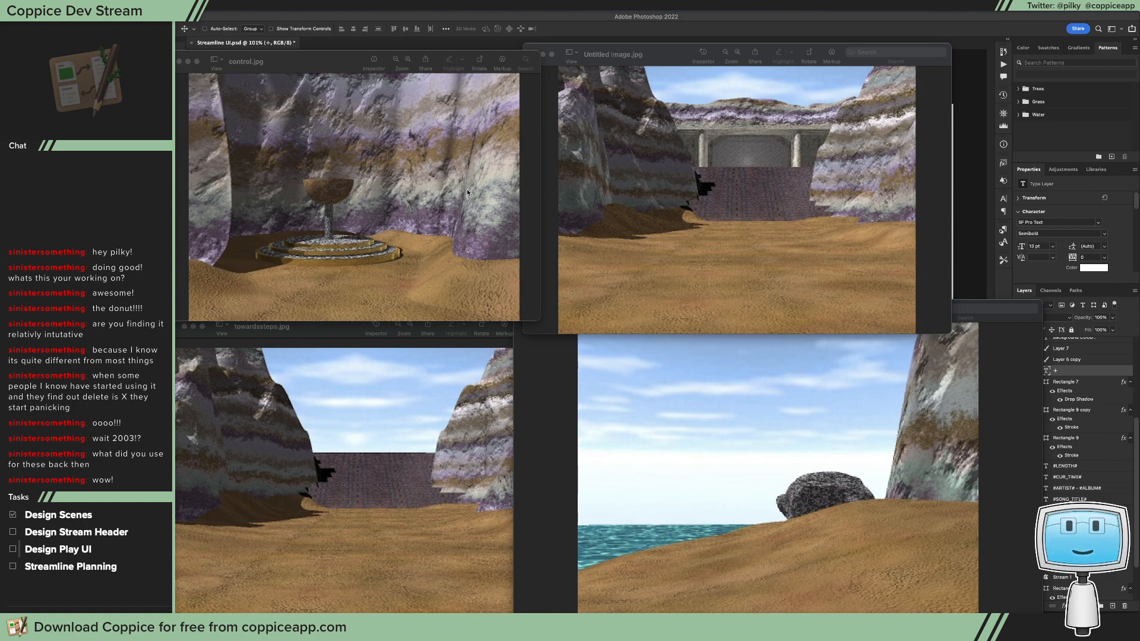
# Step: Close the control.jpg, towardssteps.jpg, west.jpg and Untitled Image.jpg windows to uncover the Streamline UI.psd mockup
pyautogui.click(393, 195)
pyautogui.click(711, 169)
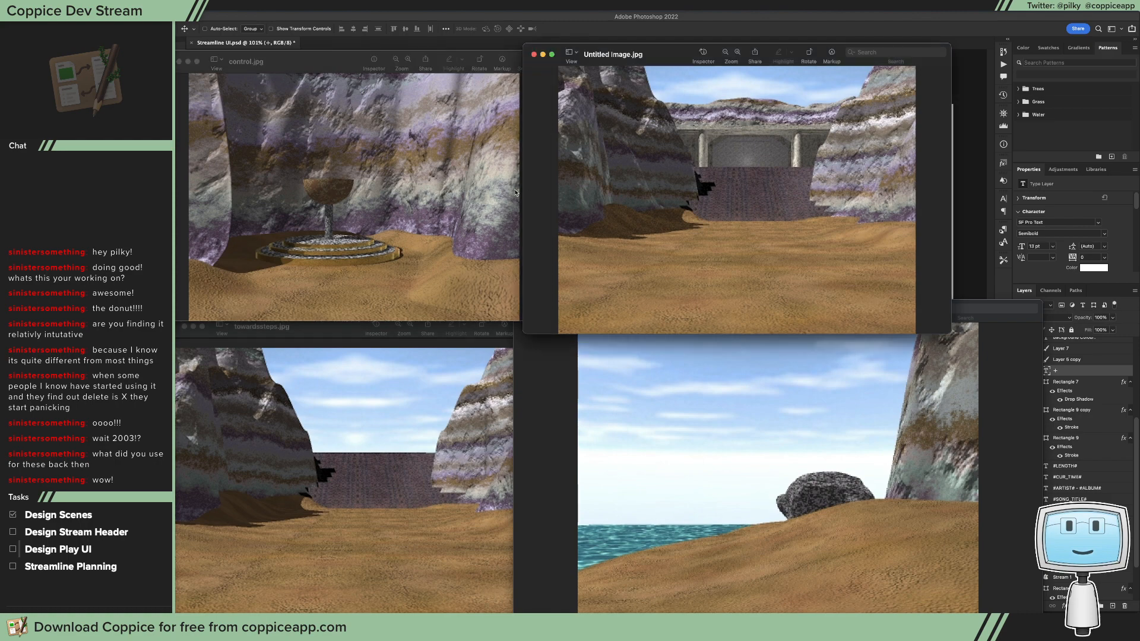
pyautogui.click(720, 376)
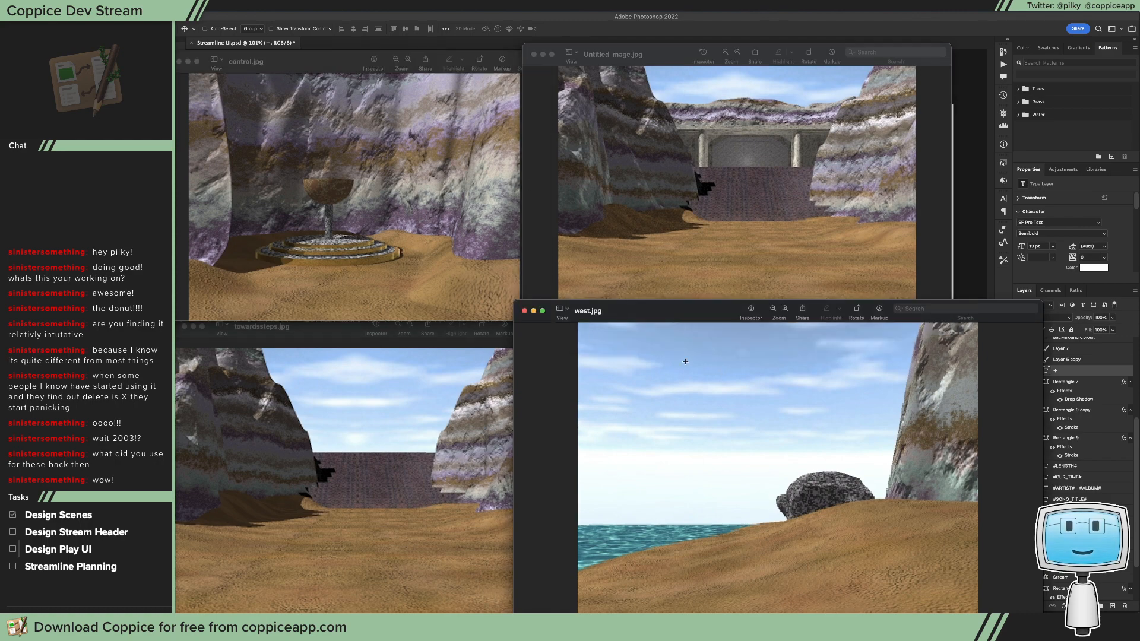
pyautogui.click(670, 251)
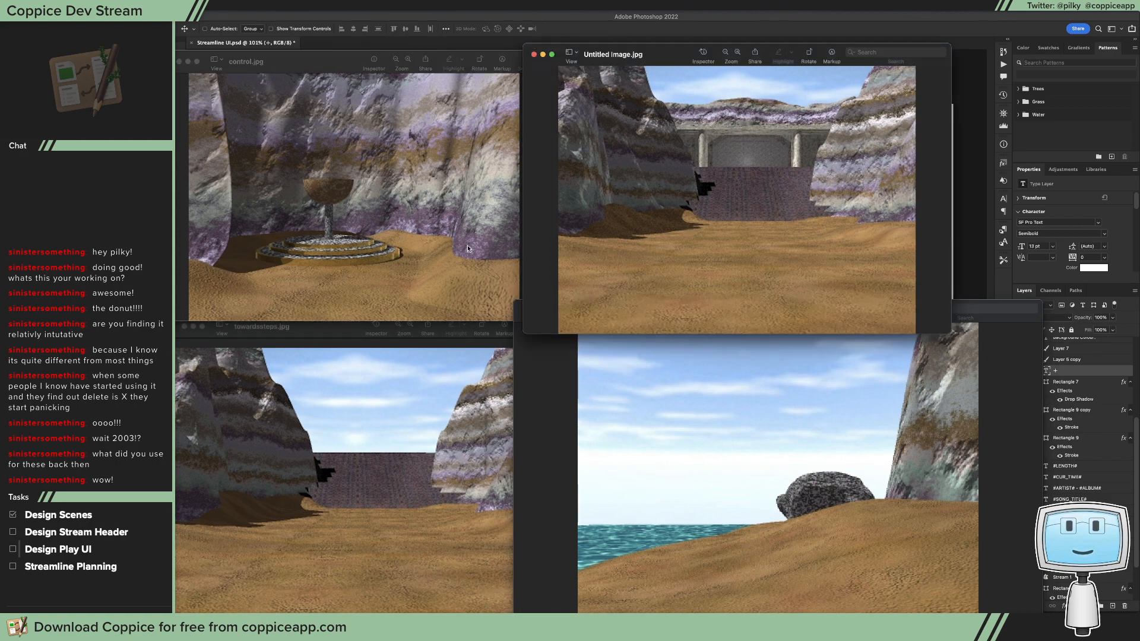
pyautogui.click(387, 224)
pyautogui.press('super+w')
pyautogui.click(433, 422)
pyautogui.press('super+w')
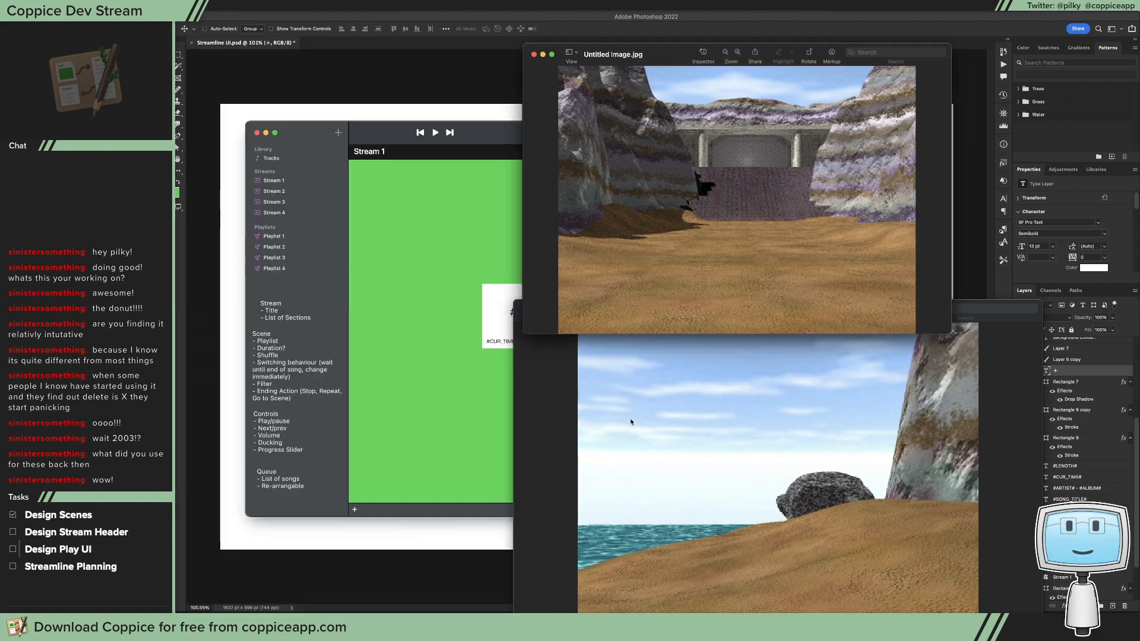
pyautogui.click(630, 422)
pyautogui.press('super+w')
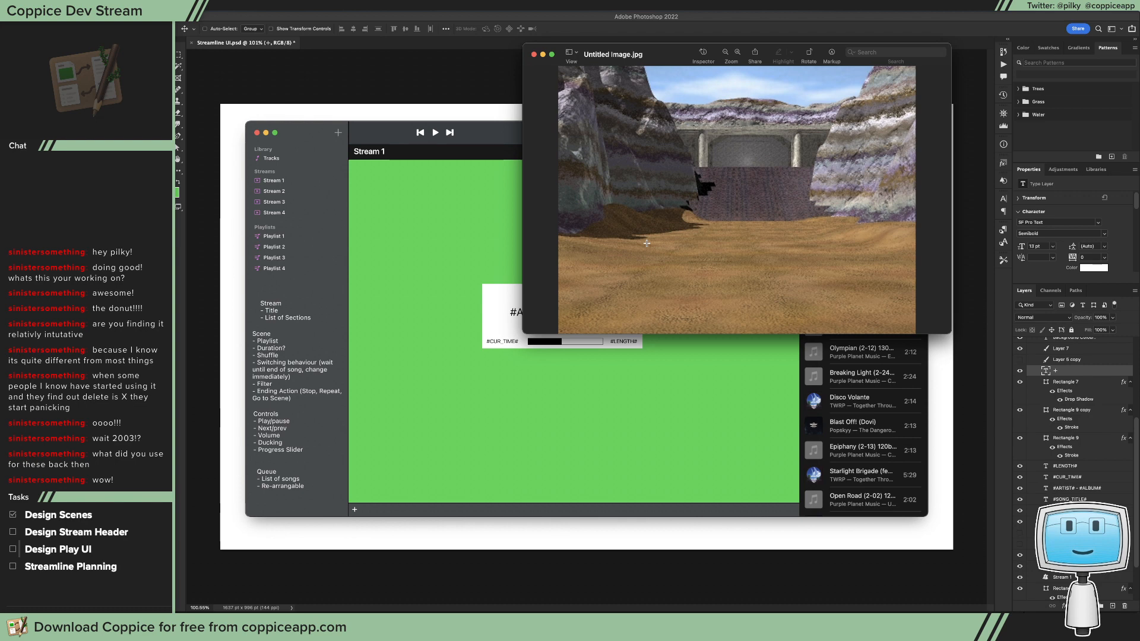
pyautogui.press('super+w')
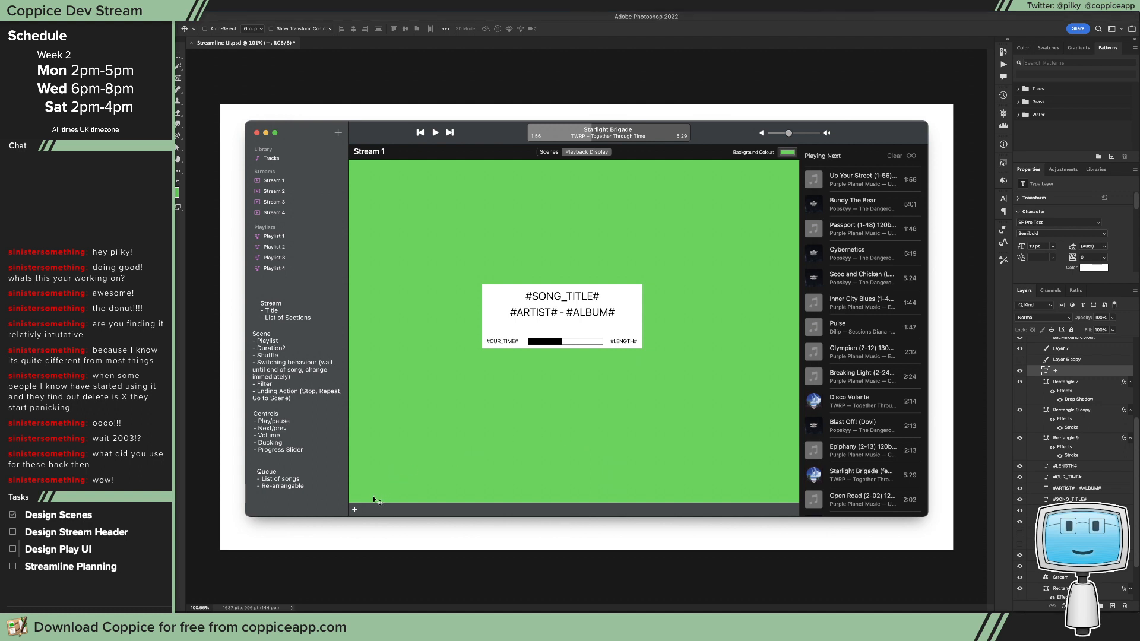
# Step: Add a downward chevron as text beside the plus sign in the mockup's bottom bar, using SF Pro Text Semibold
pyautogui.moveTo(373, 496); pyautogui.dragTo(373, 497)
pyautogui.press('t')
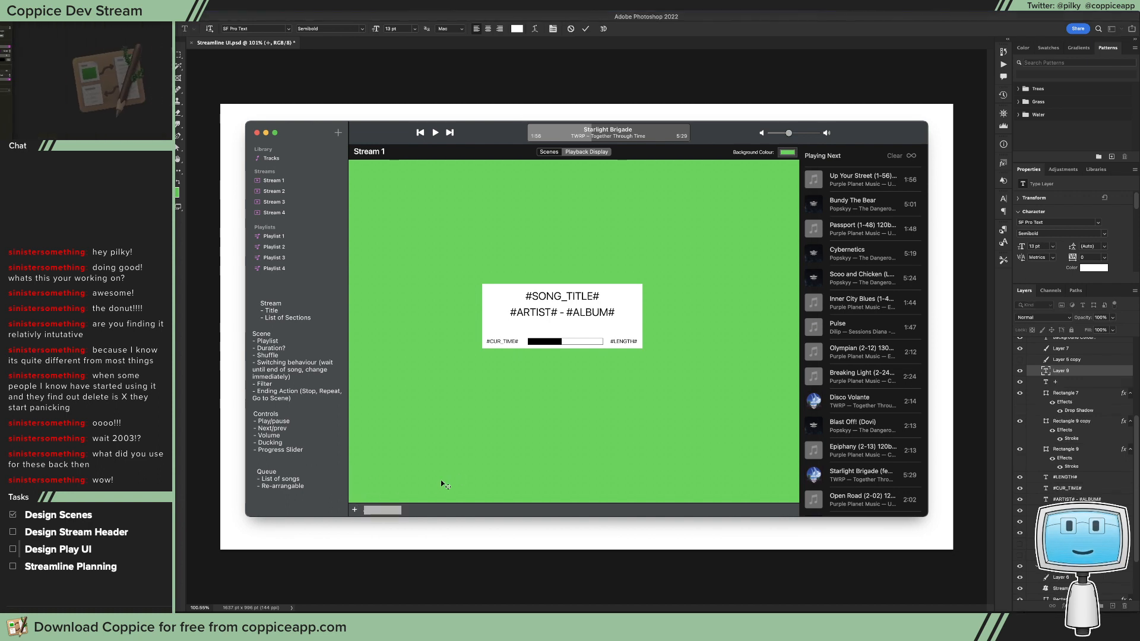
pyautogui.click(365, 510)
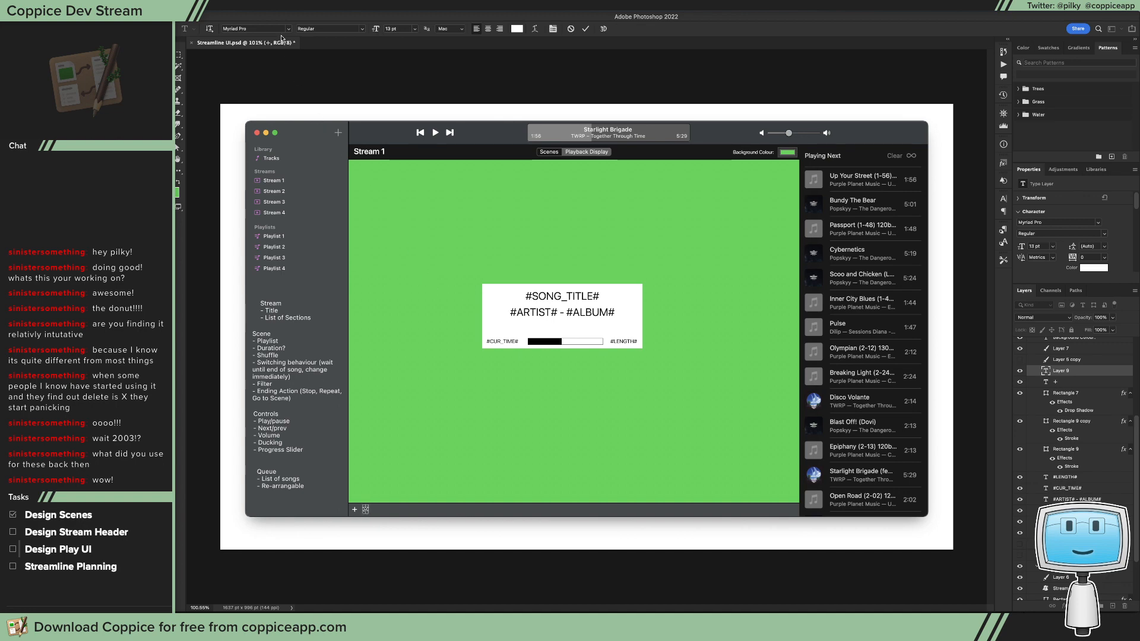
pyautogui.click(279, 29)
pyautogui.write('SF')
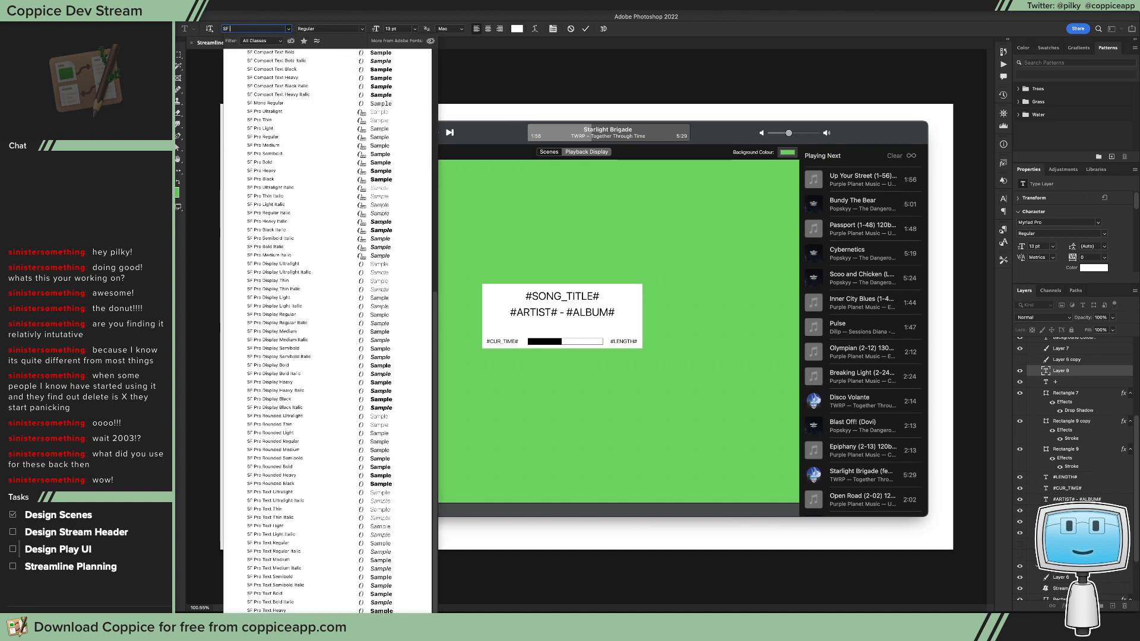
pyautogui.write(' Pro Tex')
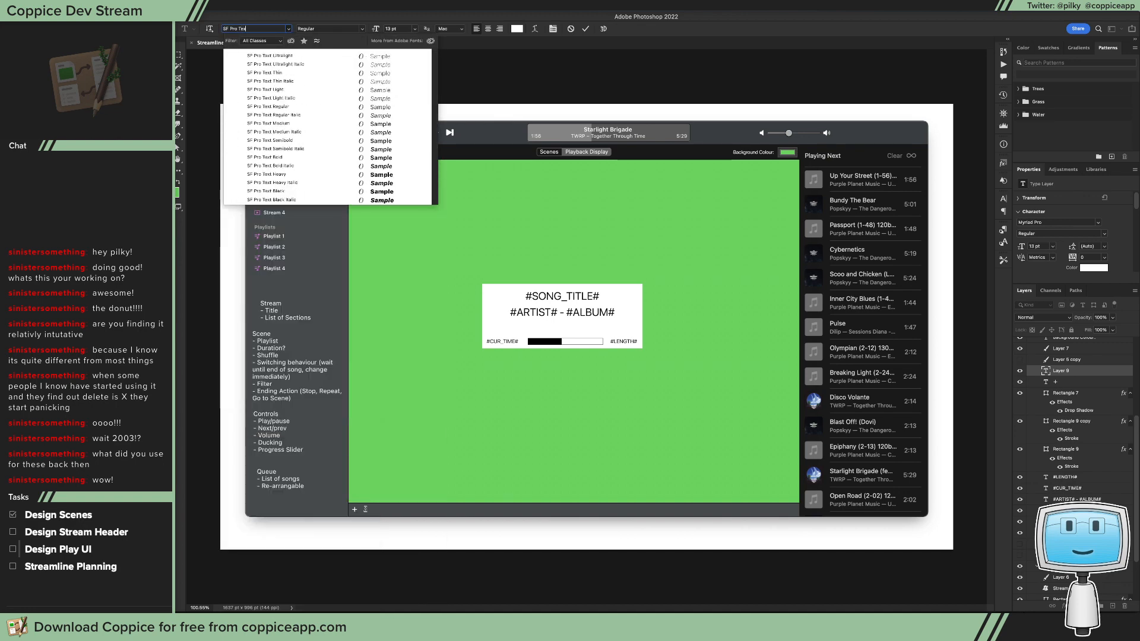
pyautogui.write('t Se')
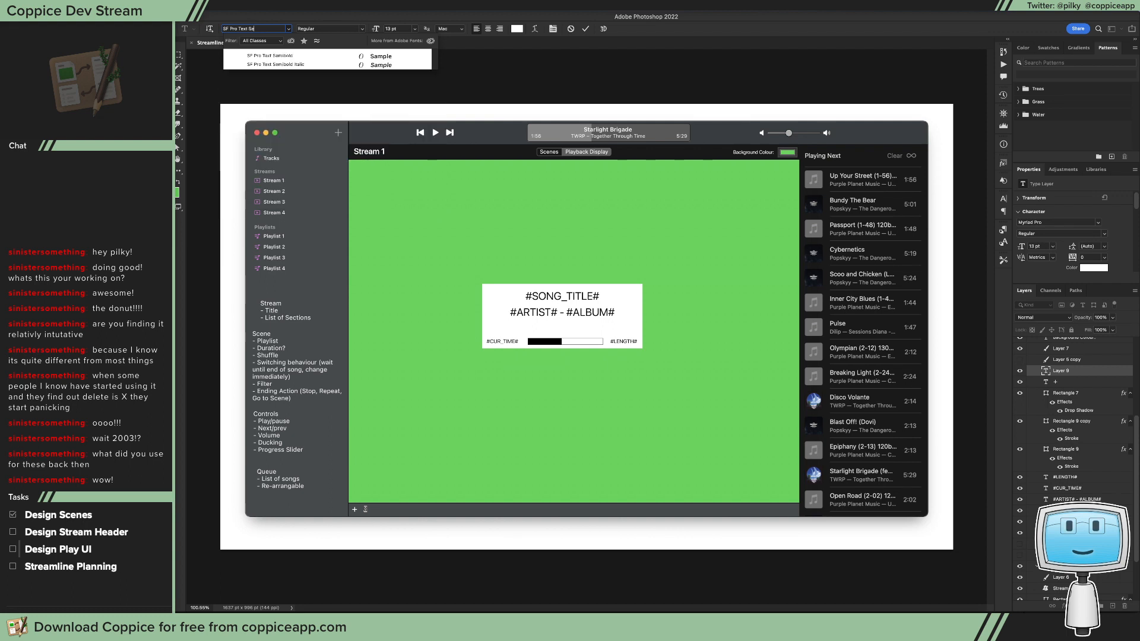
pyautogui.write('mi')
pyautogui.press('Return')
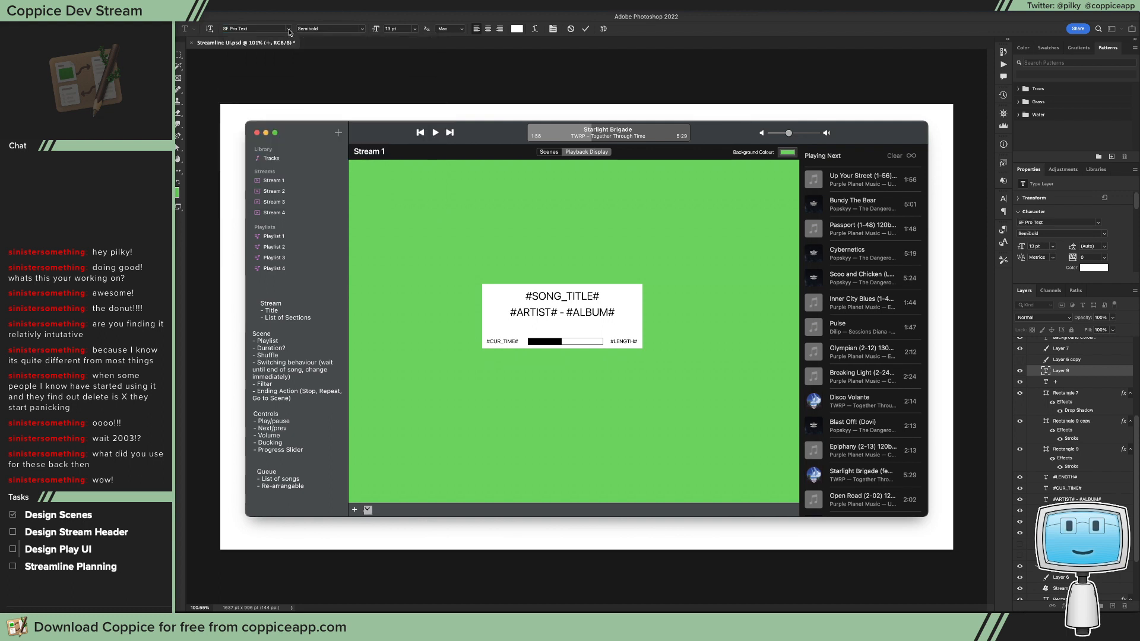
# Step: Set the chevron's font size to 9 pt and position it close beside the plus sign
pyautogui.click(415, 28)
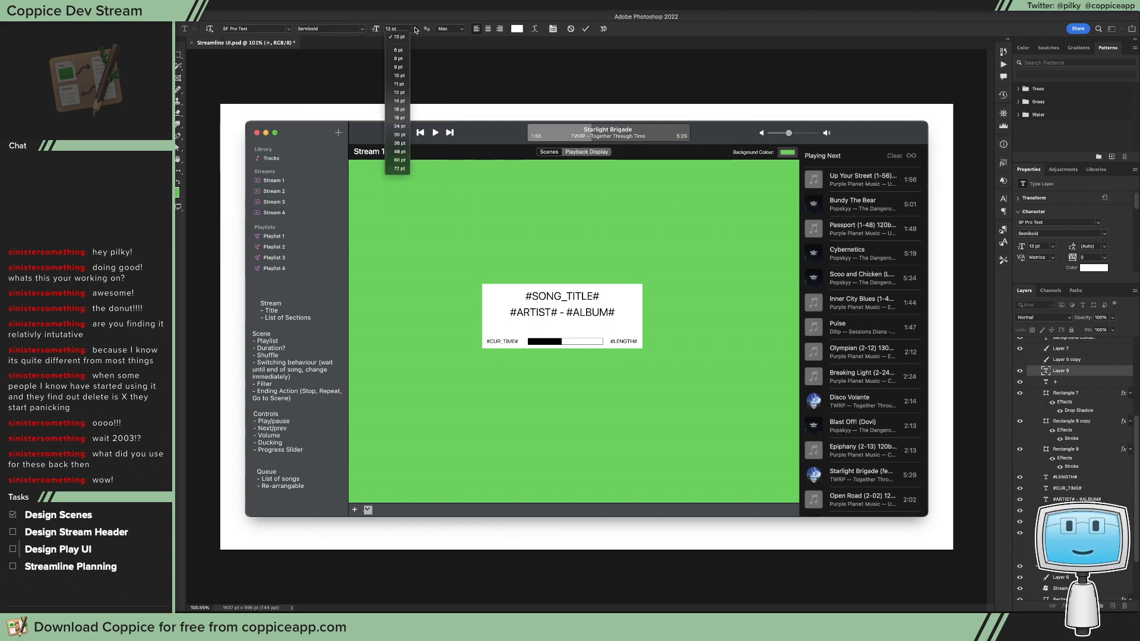
pyautogui.click(406, 67)
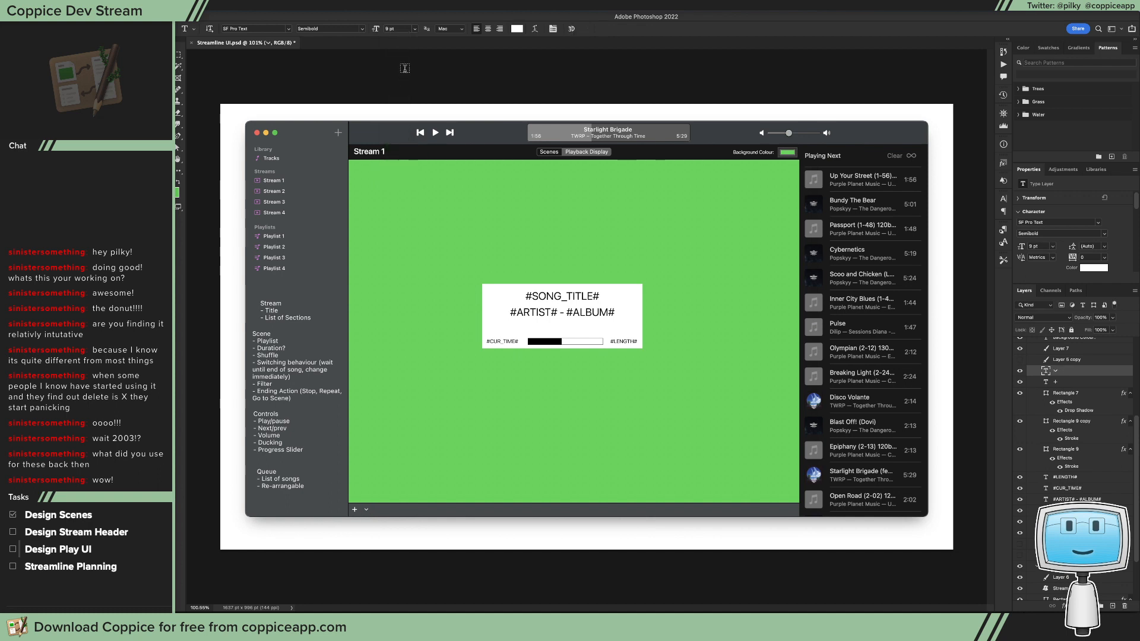
pyautogui.press('v')
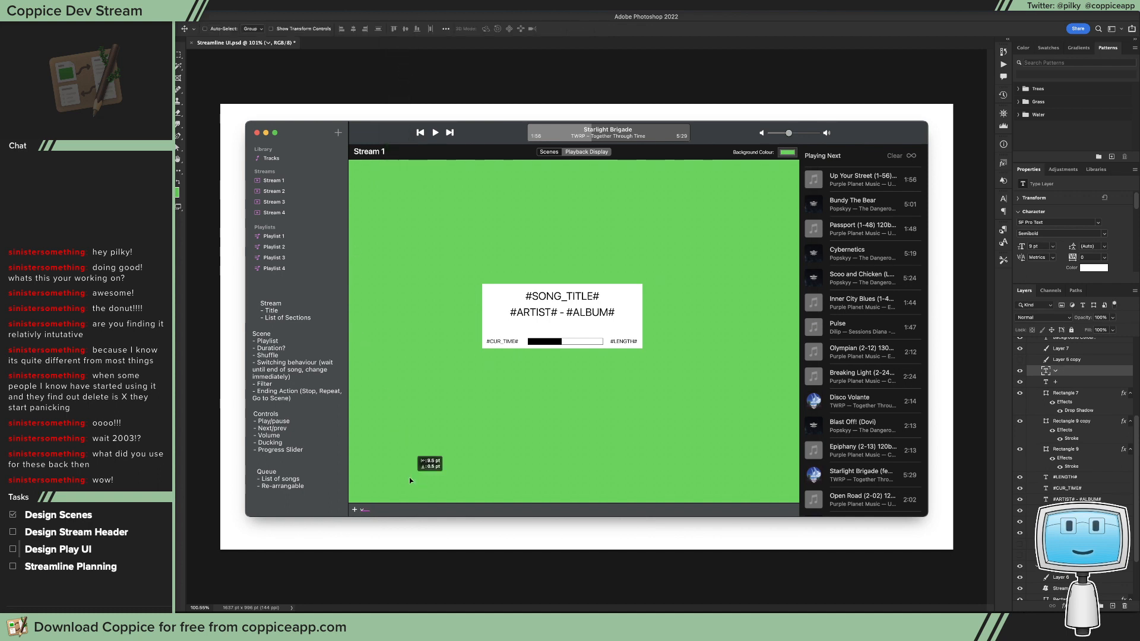
pyautogui.press('Right')
pyautogui.press('Right')
pyautogui.press('Right')
pyautogui.press('Right')
pyautogui.press('Right')
pyautogui.press('Right')
# Step: Examine the mockup's green canvas edge, the Playing Next queue and the song information box, outlining each with temporary marquee selections
pyautogui.press('m')
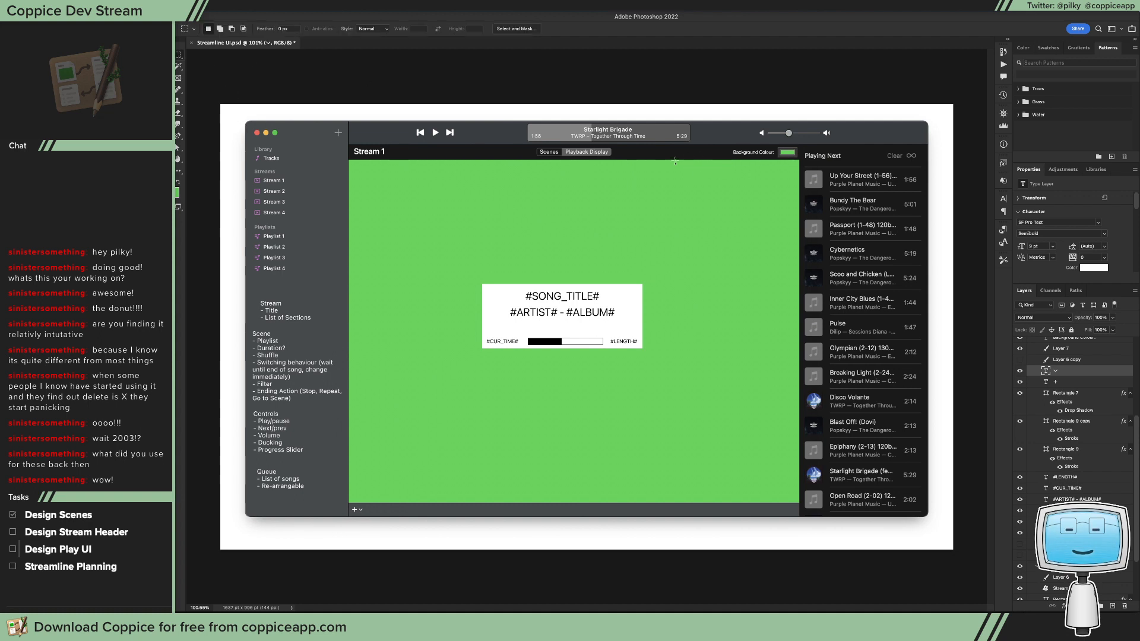
pyautogui.moveTo(697, 159); pyautogui.dragTo(800, 516)
pyautogui.press('super+d')
pyautogui.moveTo(845, 153); pyautogui.dragTo(906, 398)
pyautogui.press('super+d')
pyautogui.moveTo(811, 137); pyautogui.dragTo(905, 476)
pyautogui.click(910, 494)
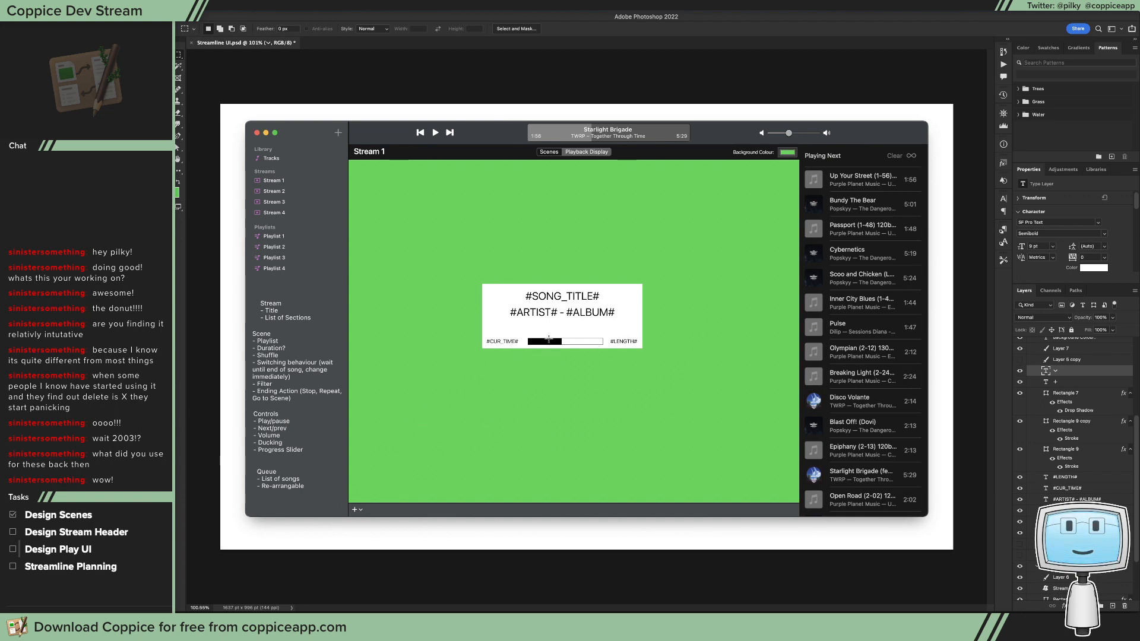
pyautogui.moveTo(521, 330); pyautogui.dragTo(649, 349)
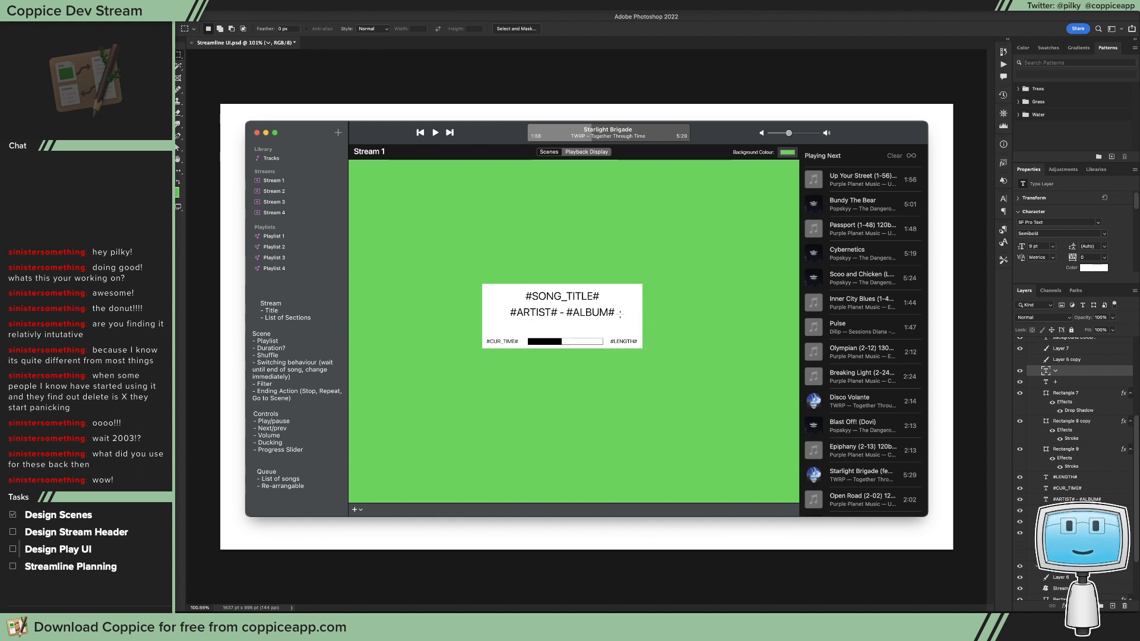
pyautogui.moveTo(660, 275); pyautogui.dragTo(592, 320)
pyautogui.moveTo(457, 364)
pyautogui.mouseDown()
pyautogui.moveTo(479, 354)
pyautogui.moveTo(469, 363)
pyautogui.mouseUp()
pyautogui.click(515, 297)
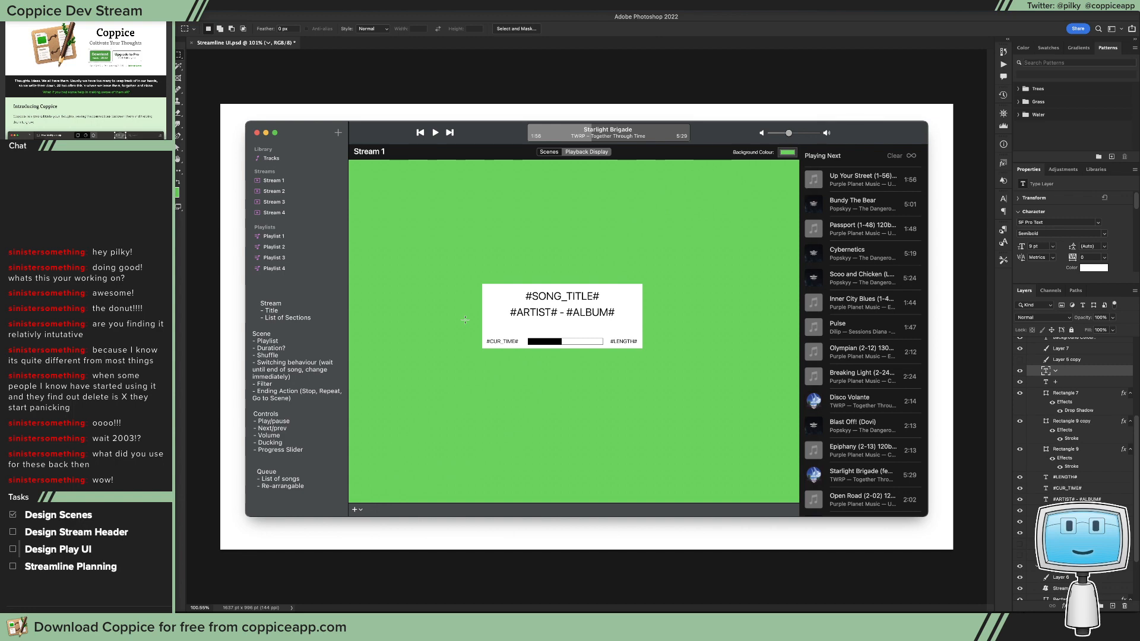
# Step: Switch to Xcode, widen the document outline of the playback view's interface file, and return to Photoshop
pyautogui.press('super+Tab')
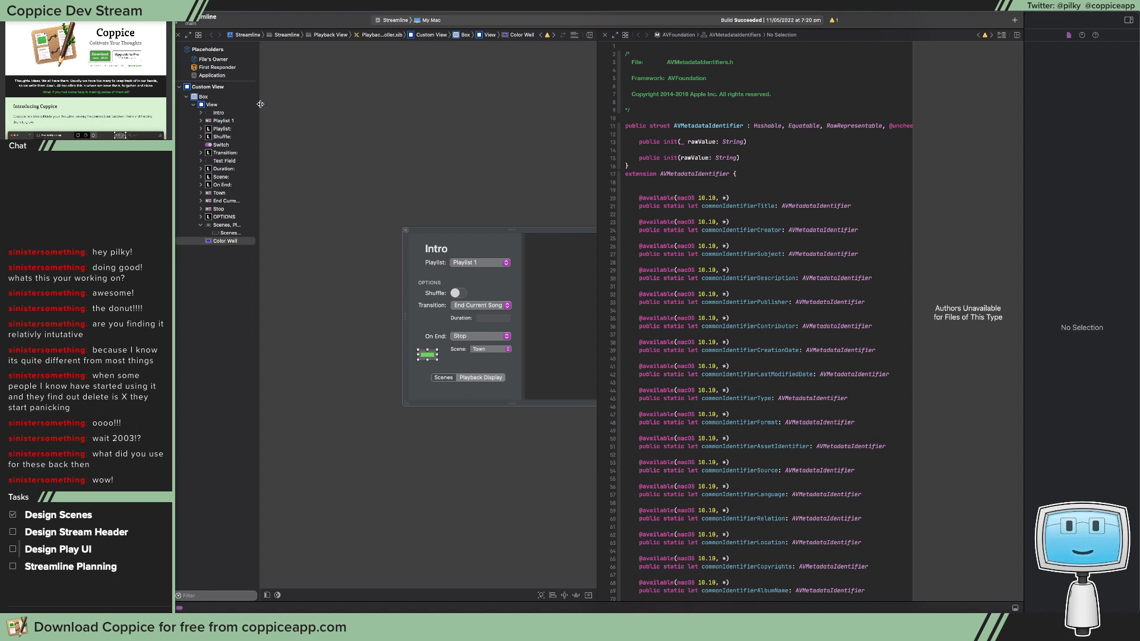
pyautogui.moveTo(258, 105); pyautogui.dragTo(299, 105)
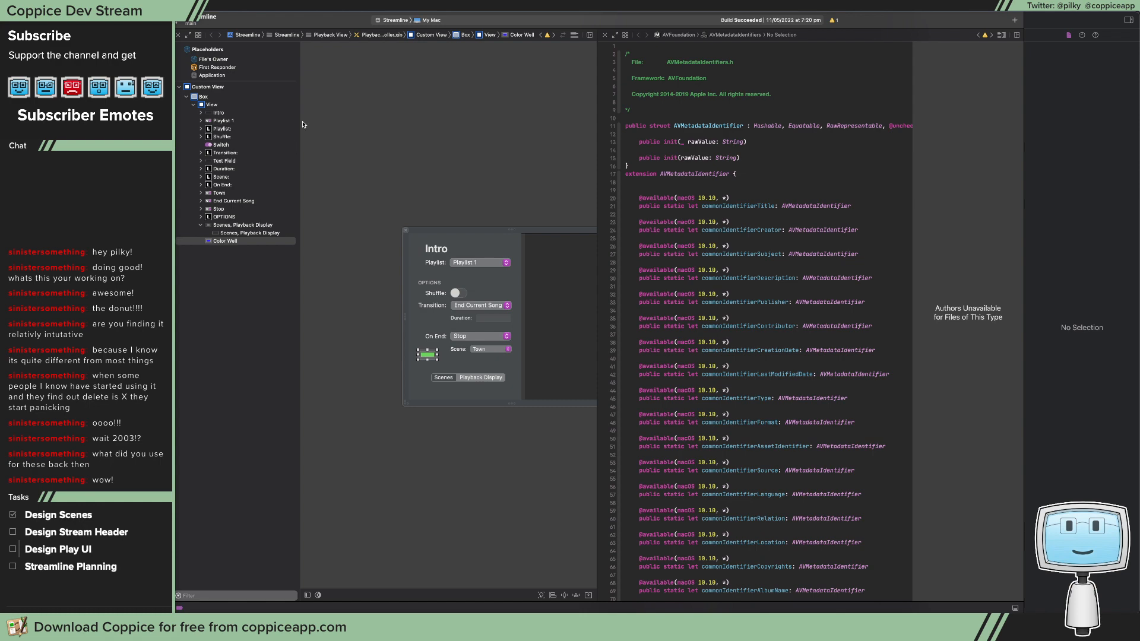
pyautogui.moveTo(242, 24); pyautogui.dragTo(244, 107)
pyautogui.click(332, 75)
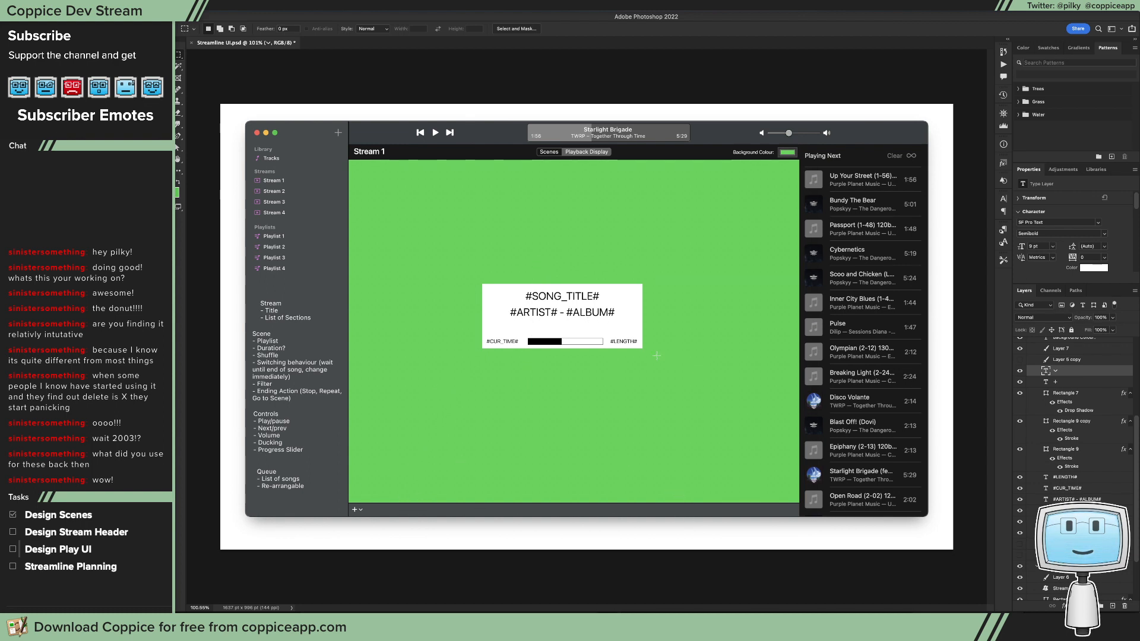
# Step: Examine the #SONG_TITLE# text, the now-playing display and the bottom bar, outlining each with a temporary marquee selection, and deselect
pyautogui.moveTo(548, 291); pyautogui.dragTo(604, 300)
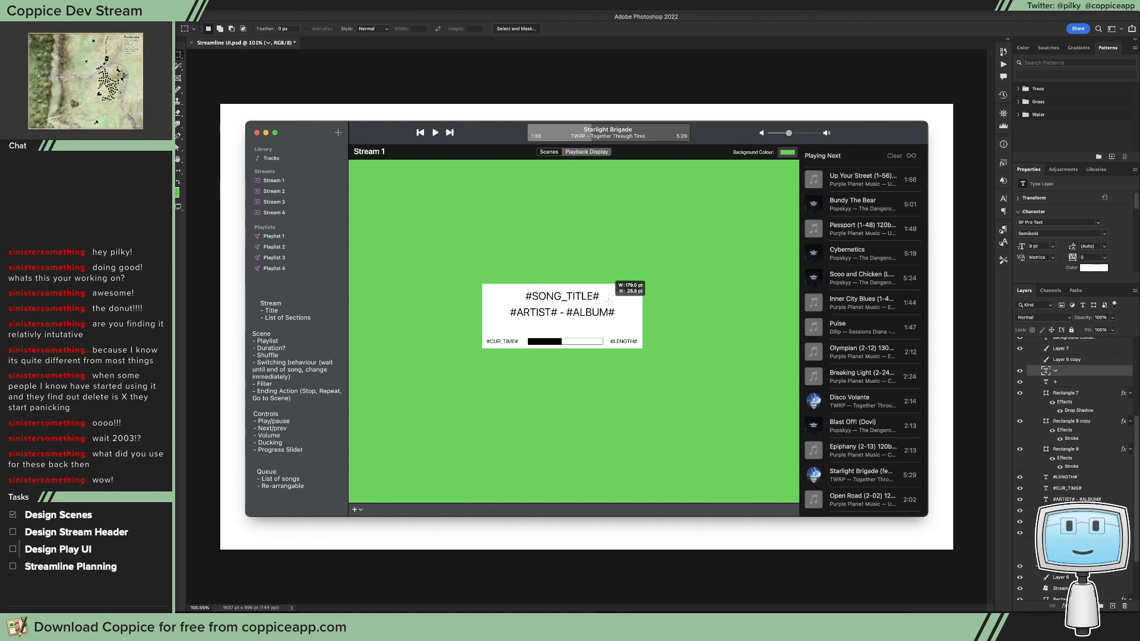
pyautogui.moveTo(565, 123); pyautogui.dragTo(627, 139)
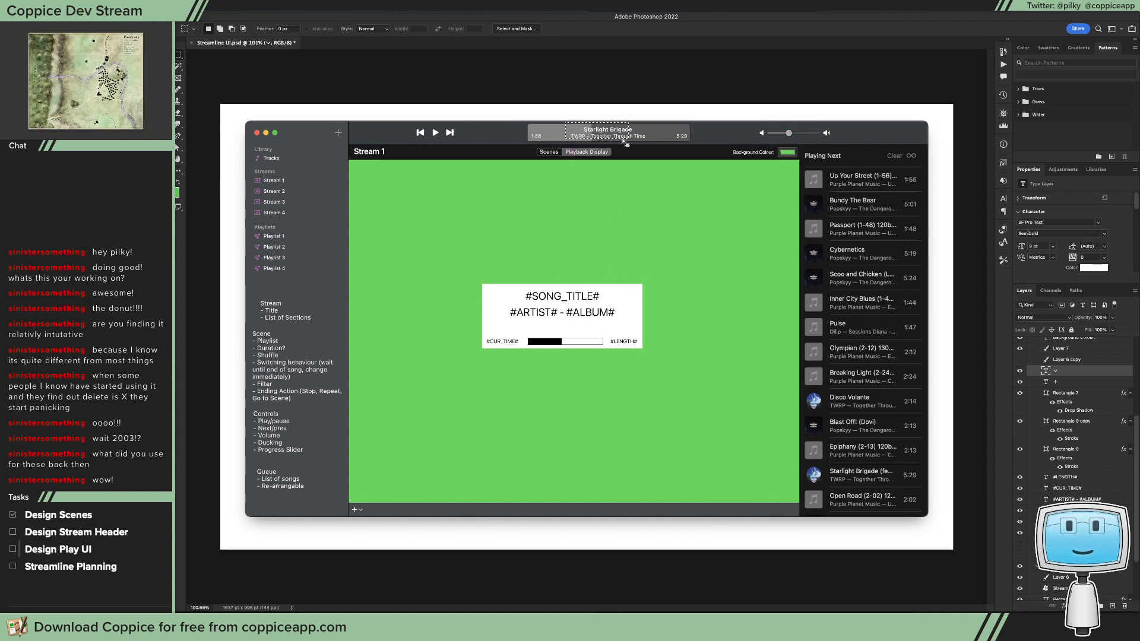
pyautogui.click(594, 280)
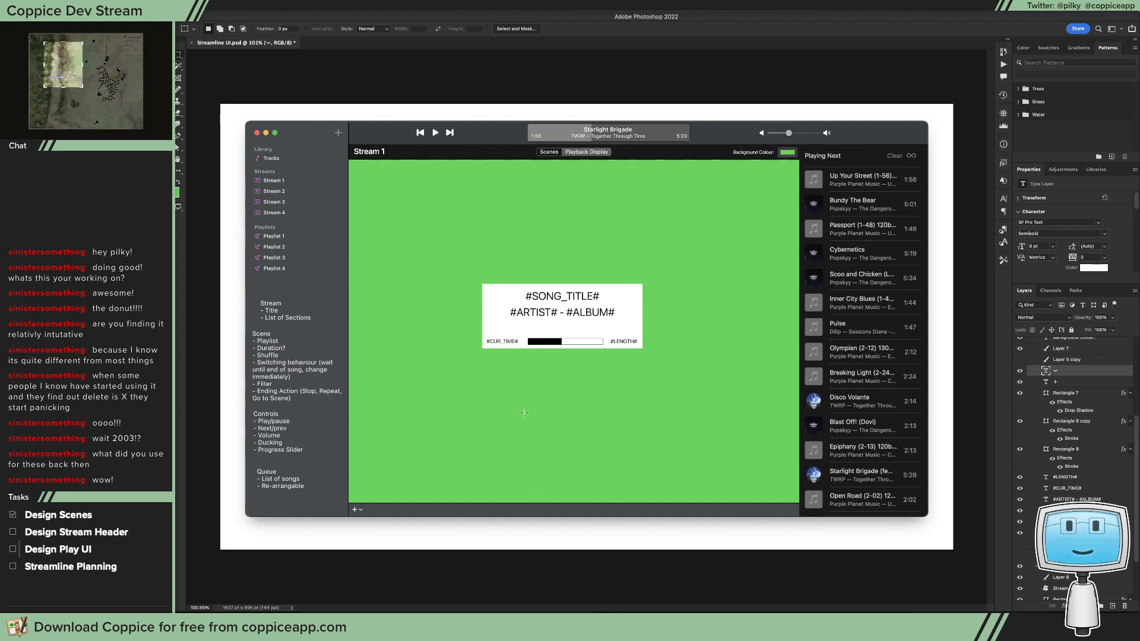
pyautogui.moveTo(350, 482); pyautogui.dragTo(802, 516)
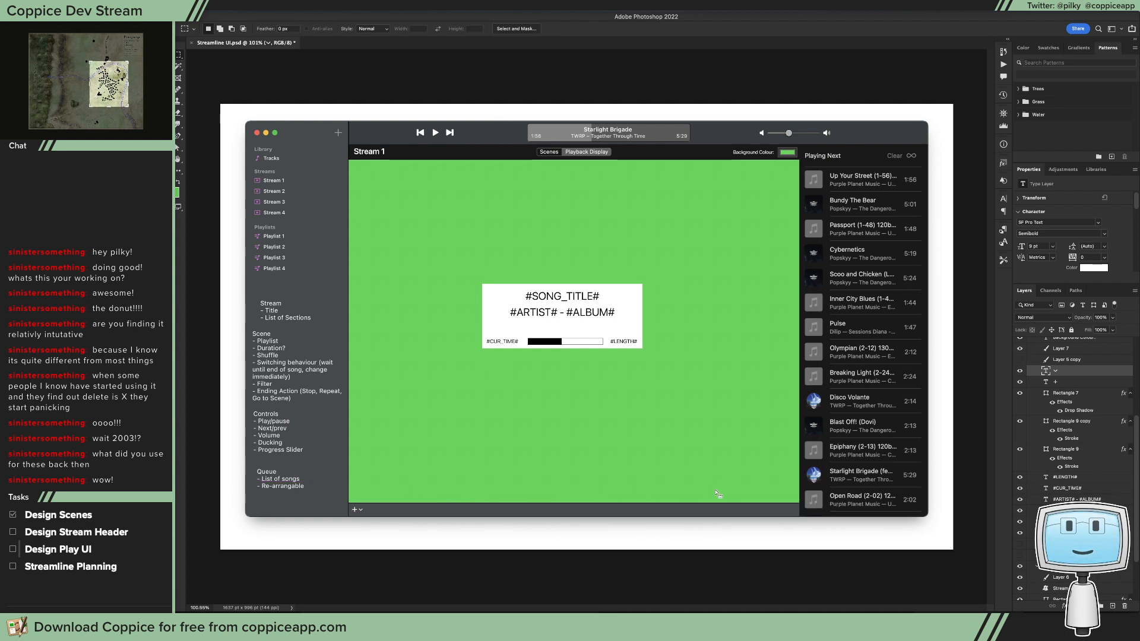
pyautogui.moveTo(516, 486); pyautogui.dragTo(799, 516)
pyautogui.press('super+d')
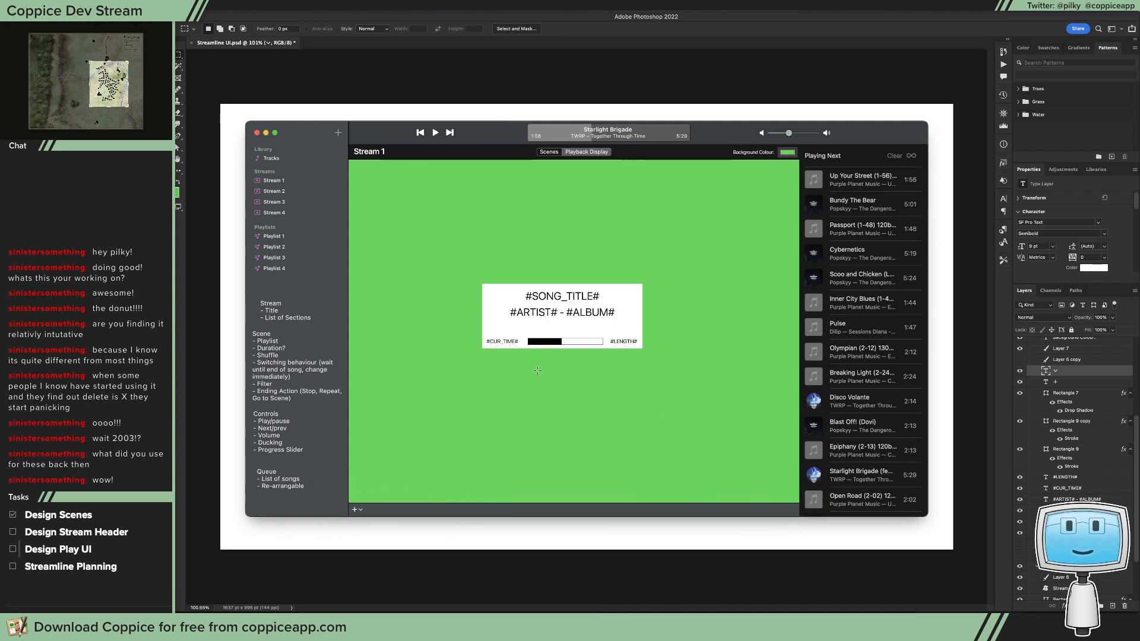
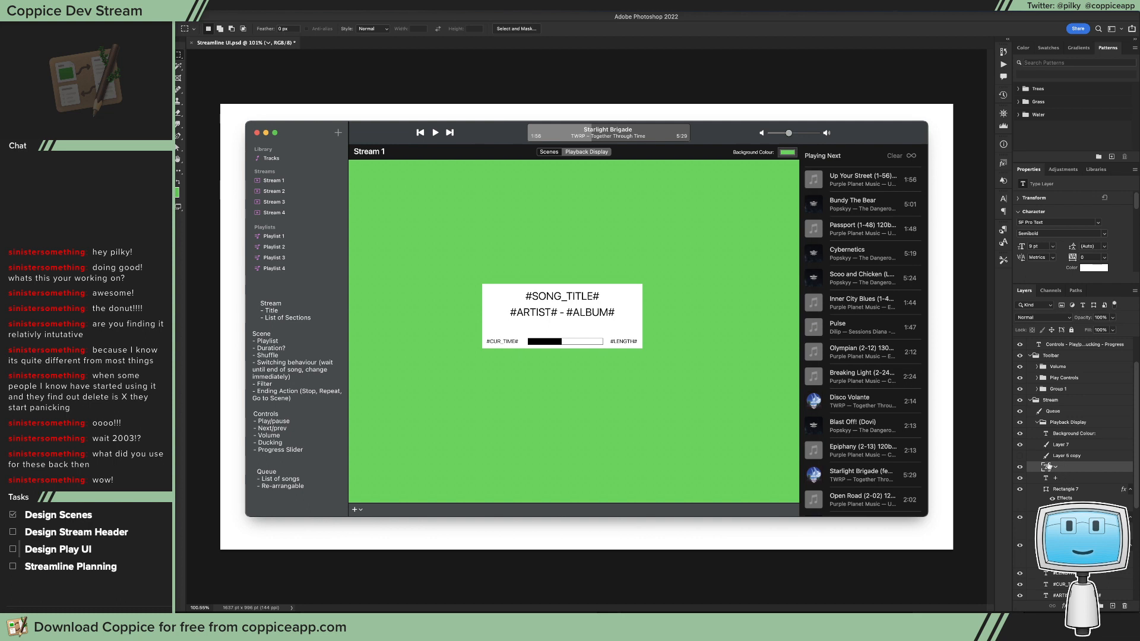
# Step: Group the bottom bar's rectangle, plus sign and chevron layers and name the group Toolbar
pyautogui.scroll(-5, 1049, 467)
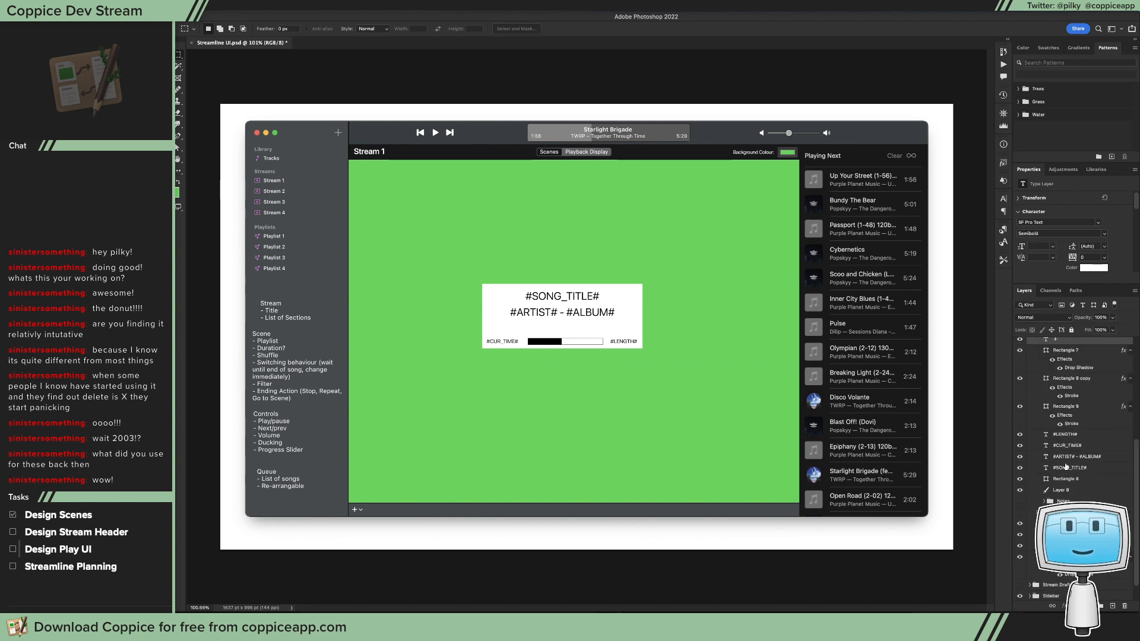
pyautogui.scroll(1, 1079, 499)
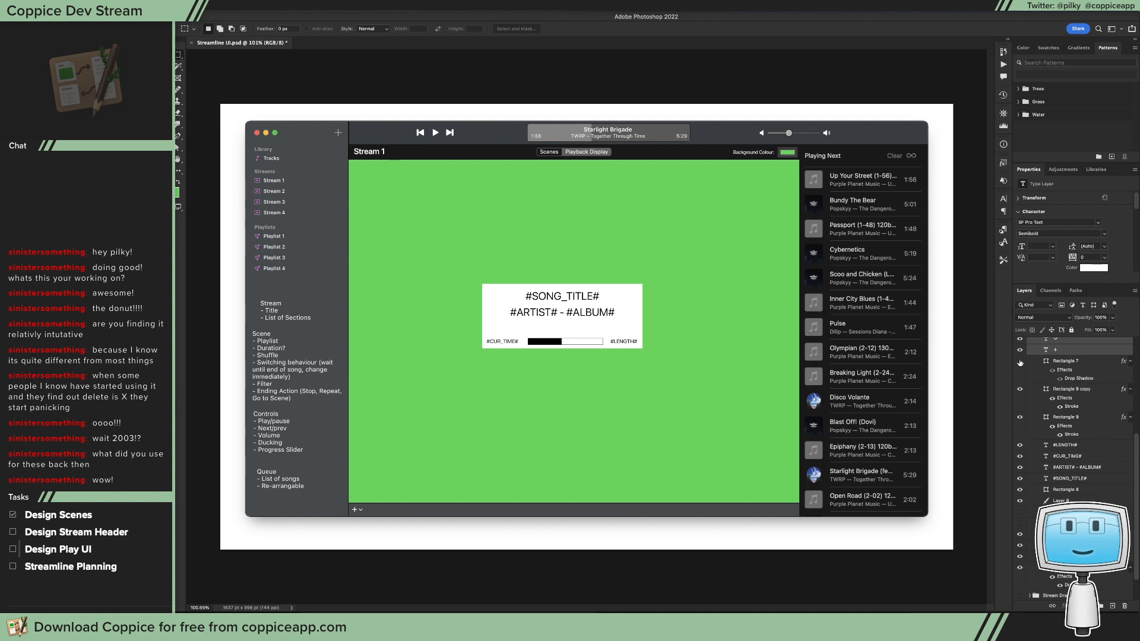
pyautogui.click(1020, 362)
pyautogui.click(1020, 361)
pyautogui.click(1054, 361)
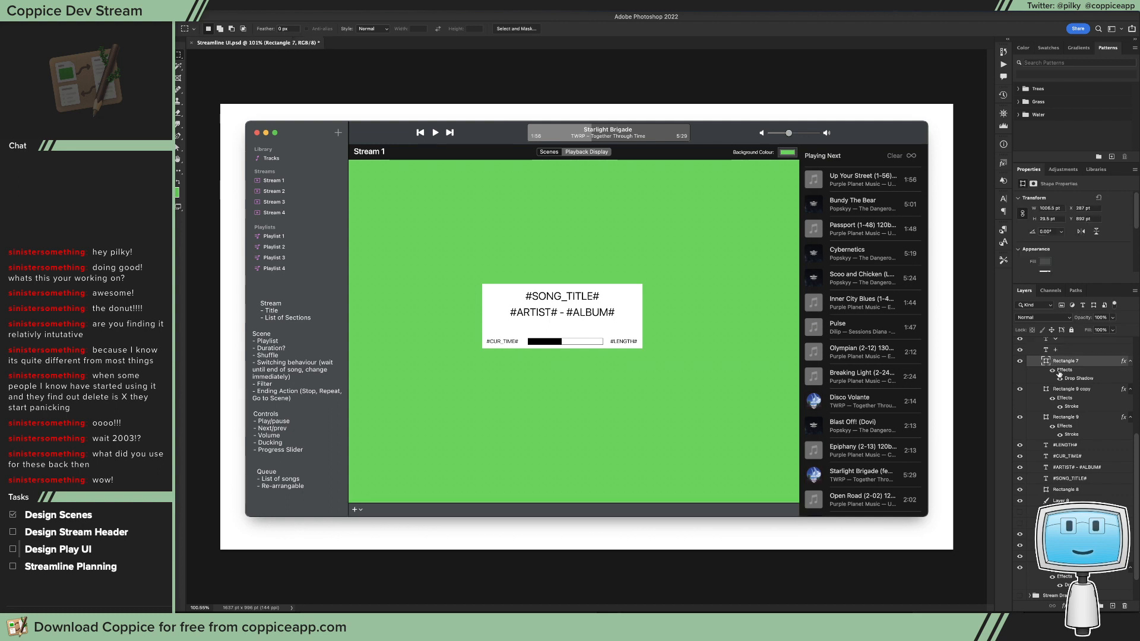
pyautogui.scroll(3, 1060, 374)
pyautogui.keyDown('shift'); pyautogui.click(1060, 374); pyautogui.keyUp('shift')
pyautogui.press('super+g')
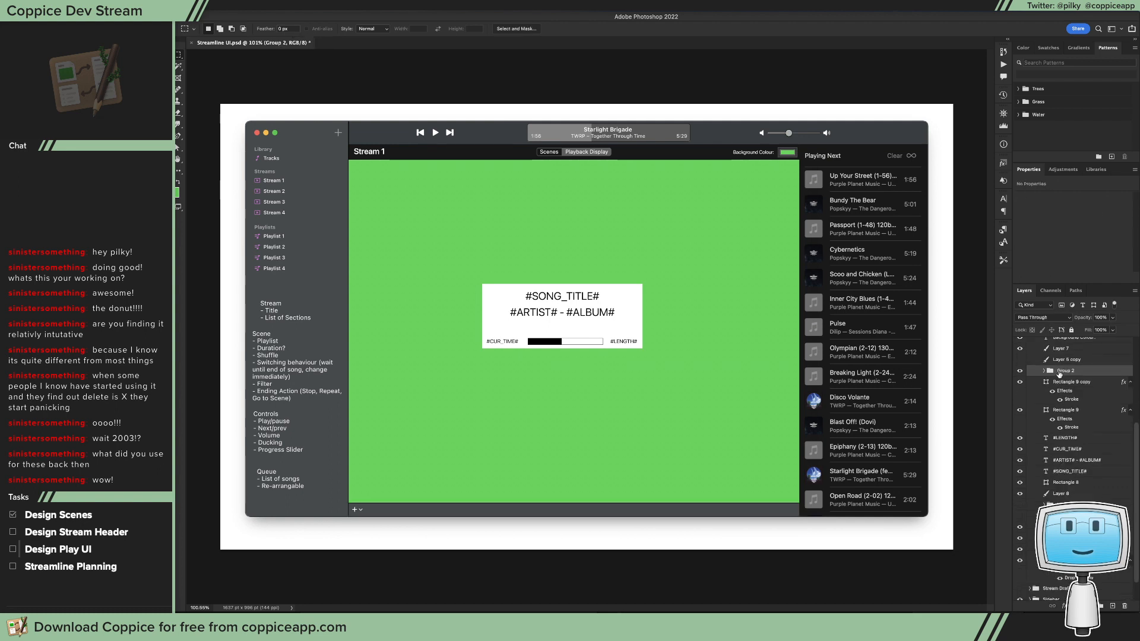
pyautogui.write('Toolbar')
pyautogui.press('Return')
# Step: Check what the Rectangle 9 copy and Layer 7 layers contain by toggling their visibility
pyautogui.click(1021, 383)
pyautogui.click(1020, 383)
pyautogui.press('v')
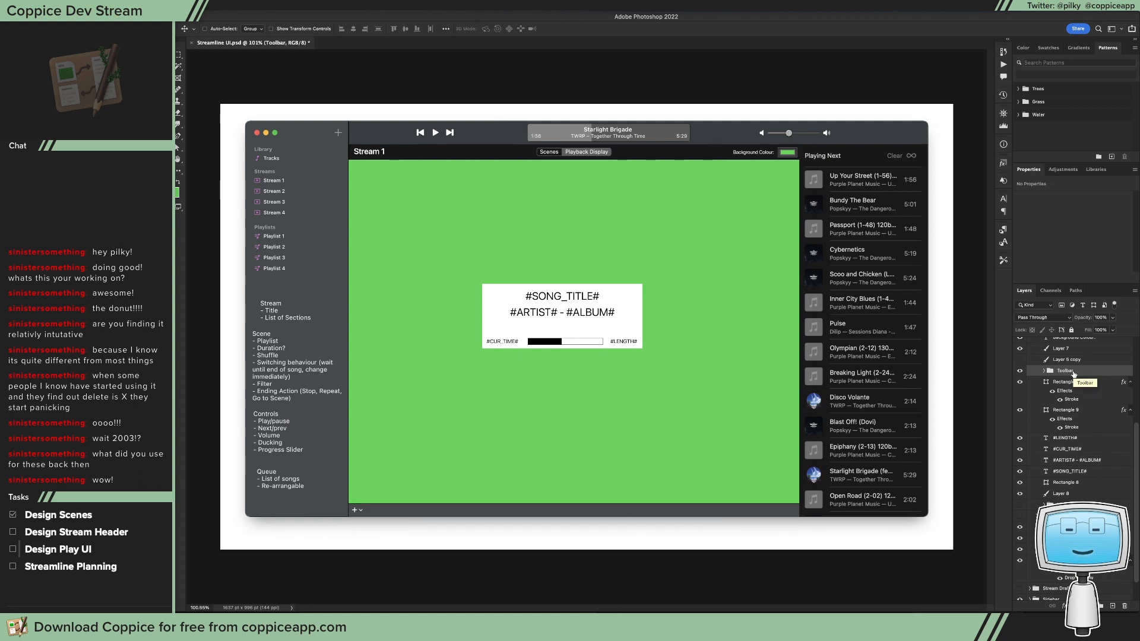
pyautogui.scroll(2, 1058, 375)
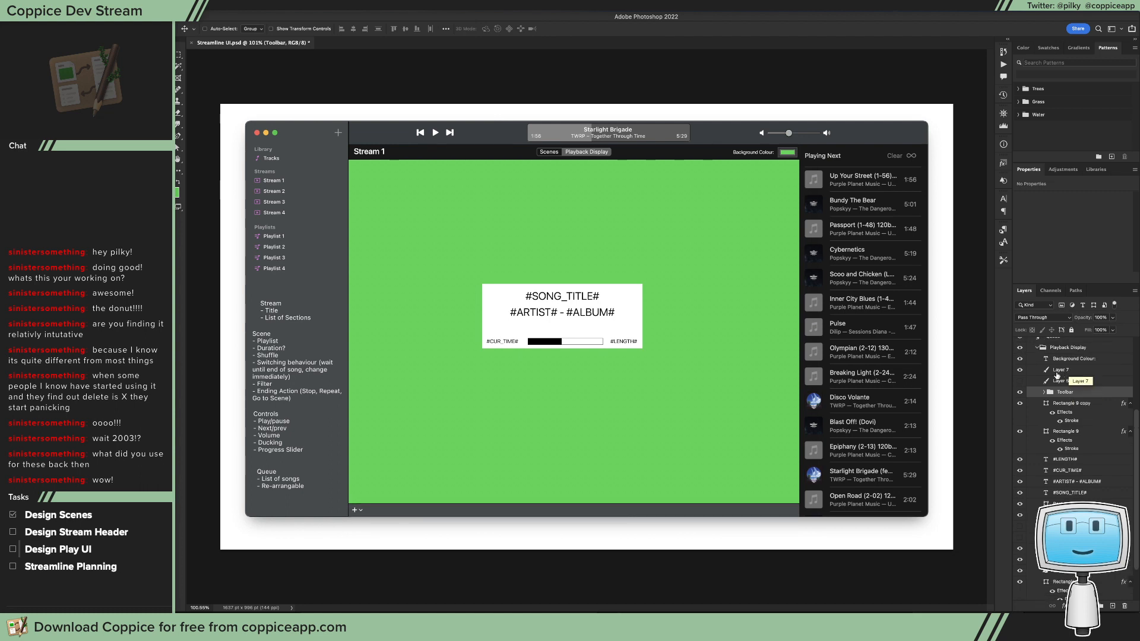
pyautogui.click(1019, 370)
pyautogui.click(1020, 370)
pyautogui.click(1055, 359)
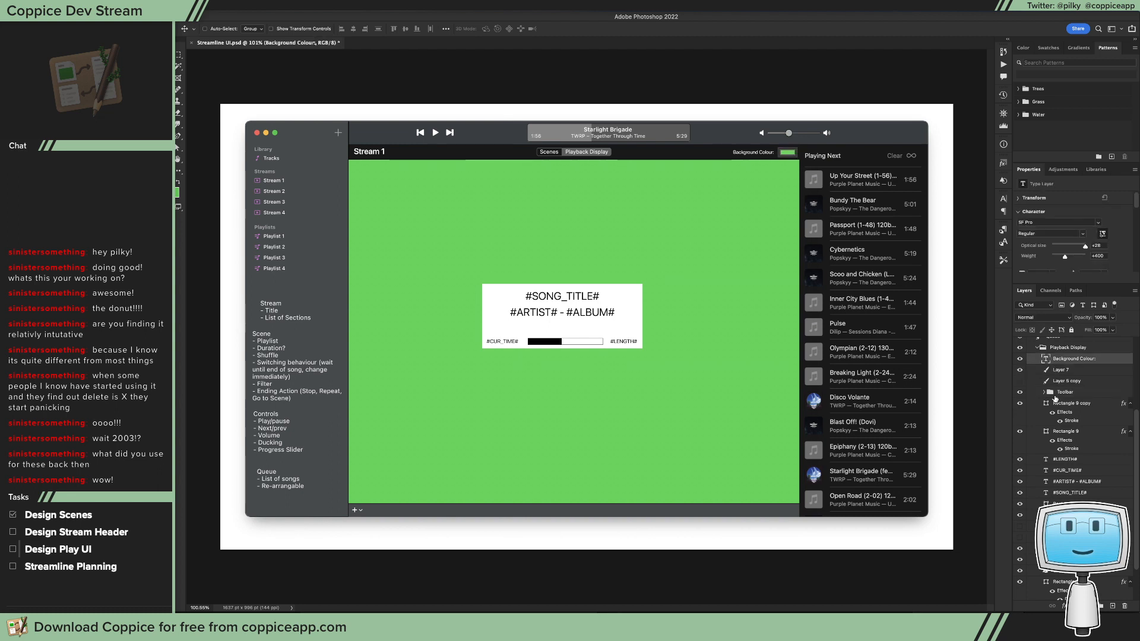
# Step: Group the Rectangle 9 copy and Rectangle 9 layers and name the group Progress Bar
pyautogui.click(1046, 404)
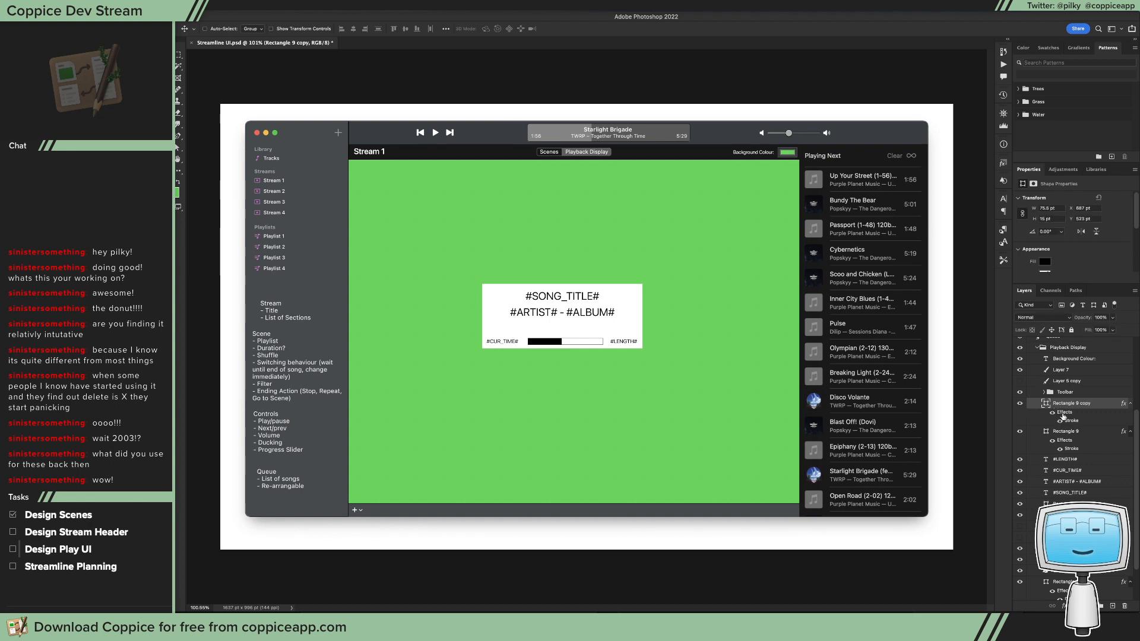
pyautogui.keyDown('shift'); pyautogui.click(1063, 431); pyautogui.keyUp('shift')
pyautogui.hotkey('ctrl', 'g')
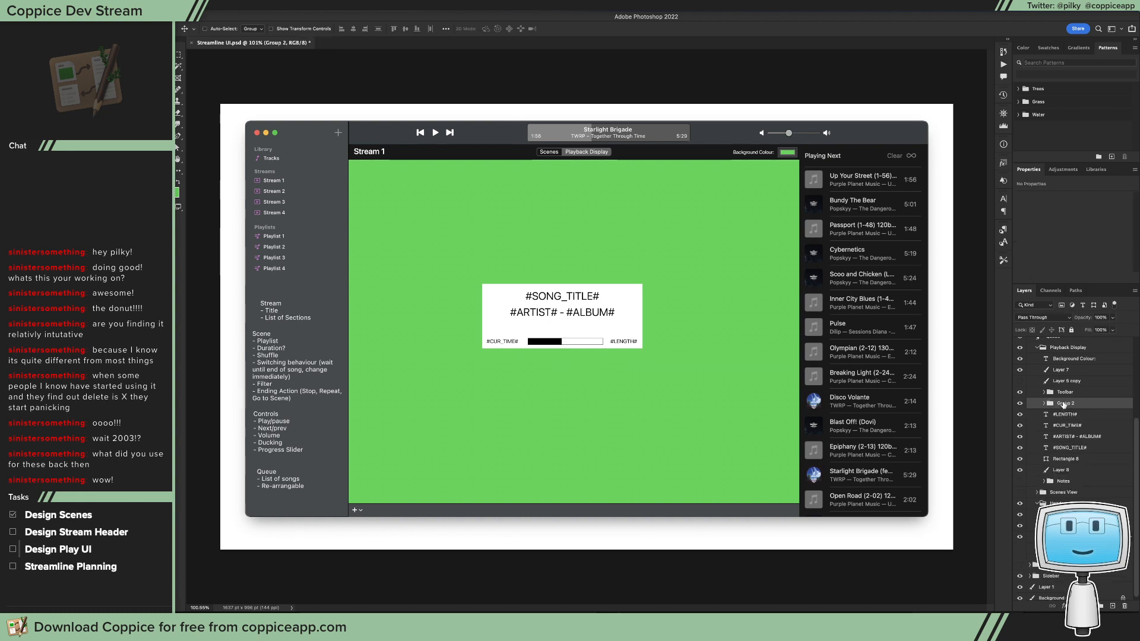
pyautogui.doubleClick(1064, 403)
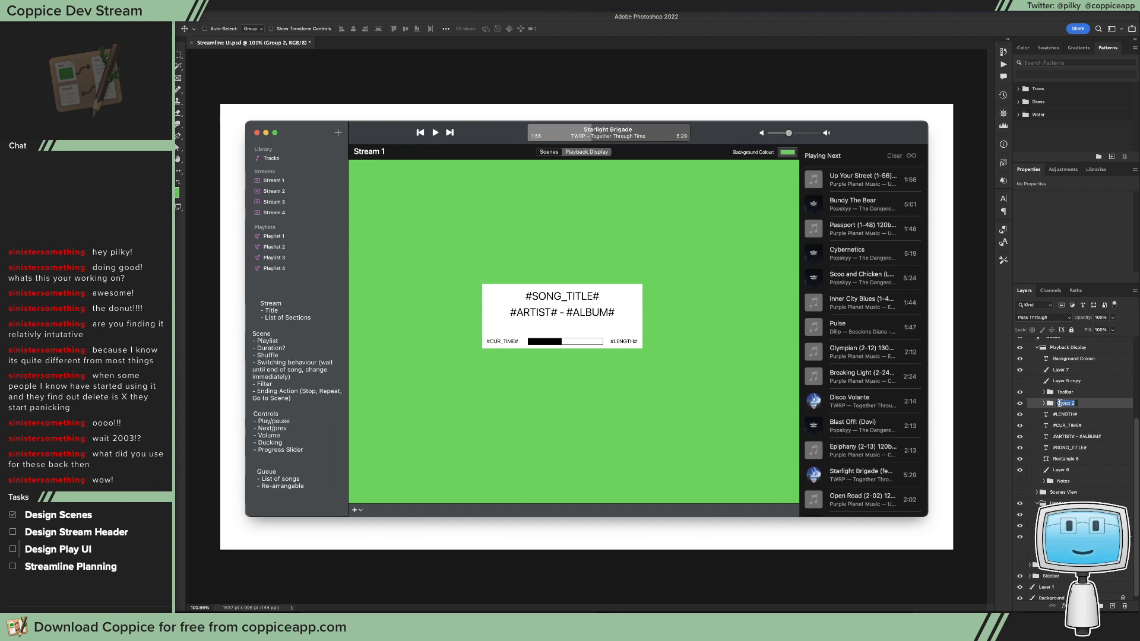
pyautogui.write('Progress Bar')
pyautogui.press('Return')
# Step: Rename the layer of the song information box's white rectangle as Background
pyautogui.click(1088, 448)
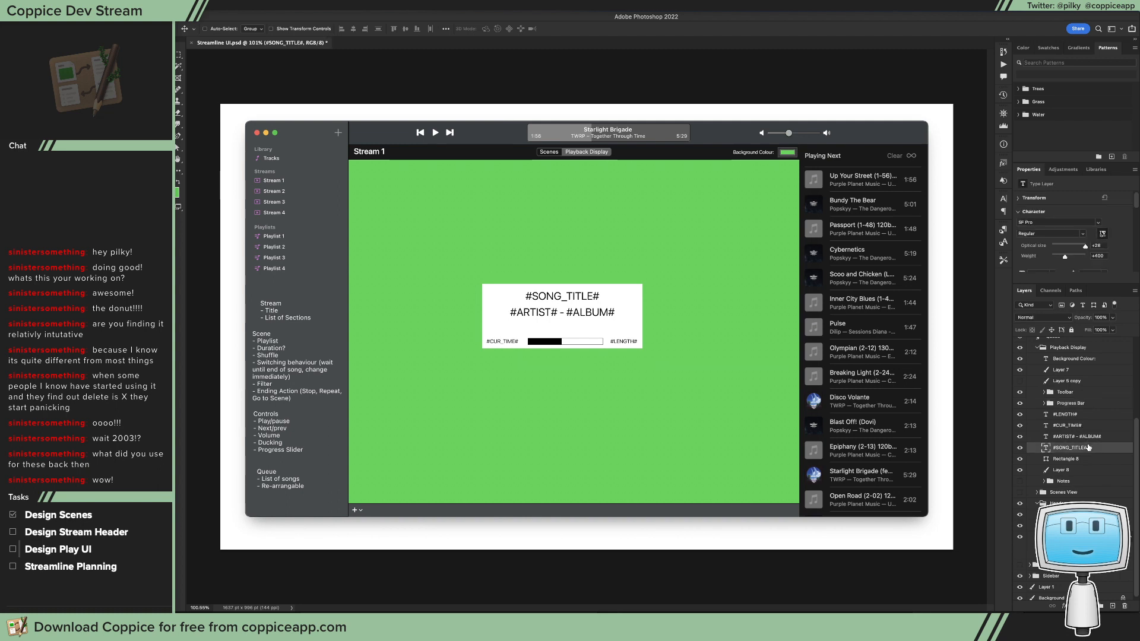
pyautogui.keyDown('shift'); pyautogui.click(1078, 415); pyautogui.keyUp('shift')
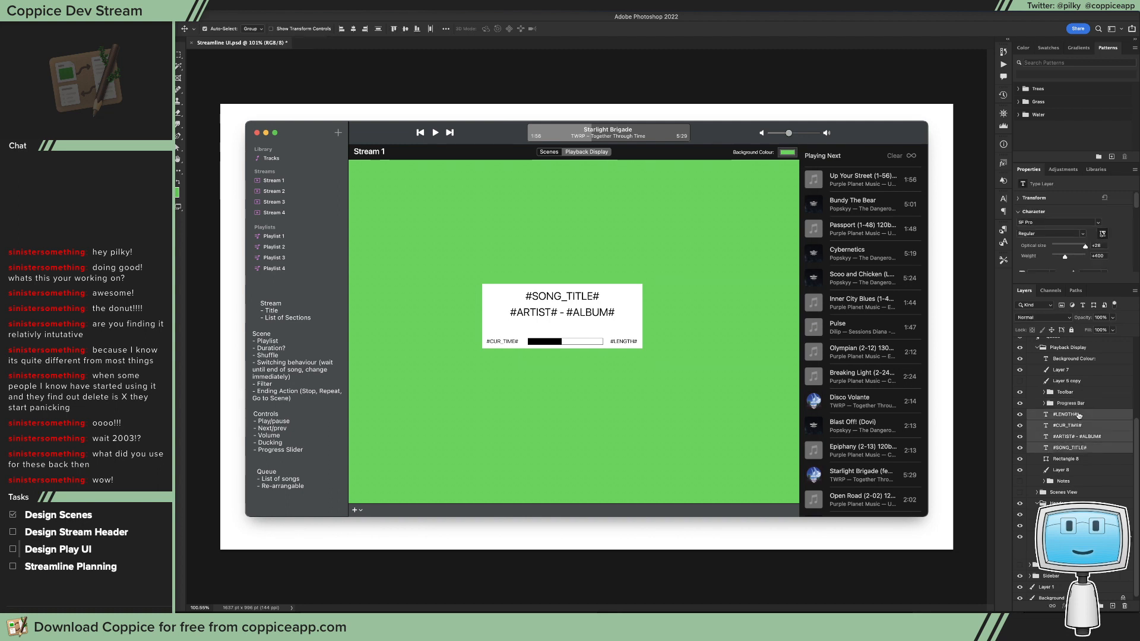
pyautogui.click(1088, 460)
pyautogui.doubleClick(1076, 461)
pyautogui.write('Ba')
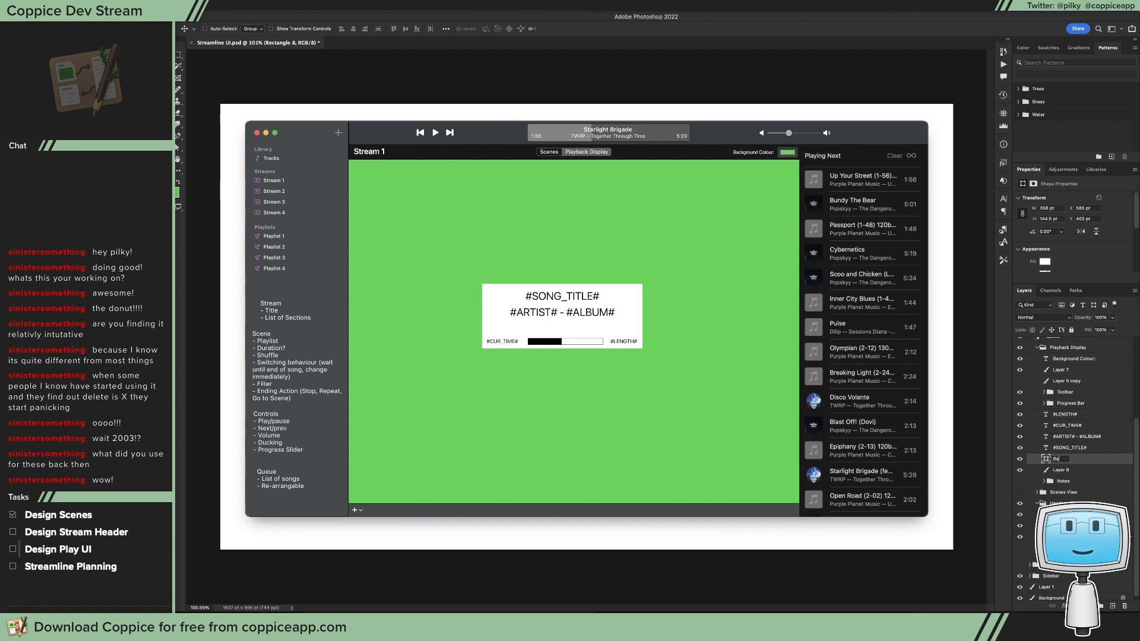
pyautogui.write('ckground')
pyautogui.press('Return')
# Step: Group the Progress Bar, the four placeholder text layers and the box's Background, naming the group Preview
pyautogui.keyDown('shift'); pyautogui.click(1093, 403); pyautogui.keyUp('shift')
pyautogui.hotkey('ctrl', 'g')
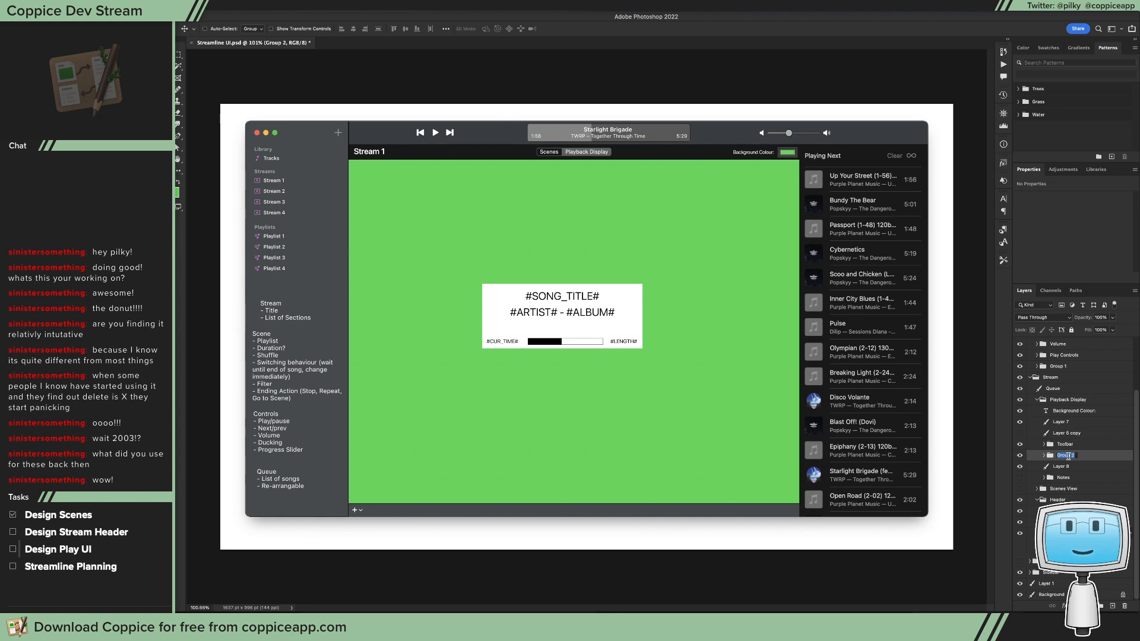
pyautogui.write('Details')
pyautogui.press('Return')
pyautogui.doubleClick(1064, 456)
pyautogui.write('Preview')
pyautogui.press('Return')
# Step: Set the font size of the #ARTIST# - #ALBUM# text in the Preview group to 18 pt
pyautogui.click(1043, 455)
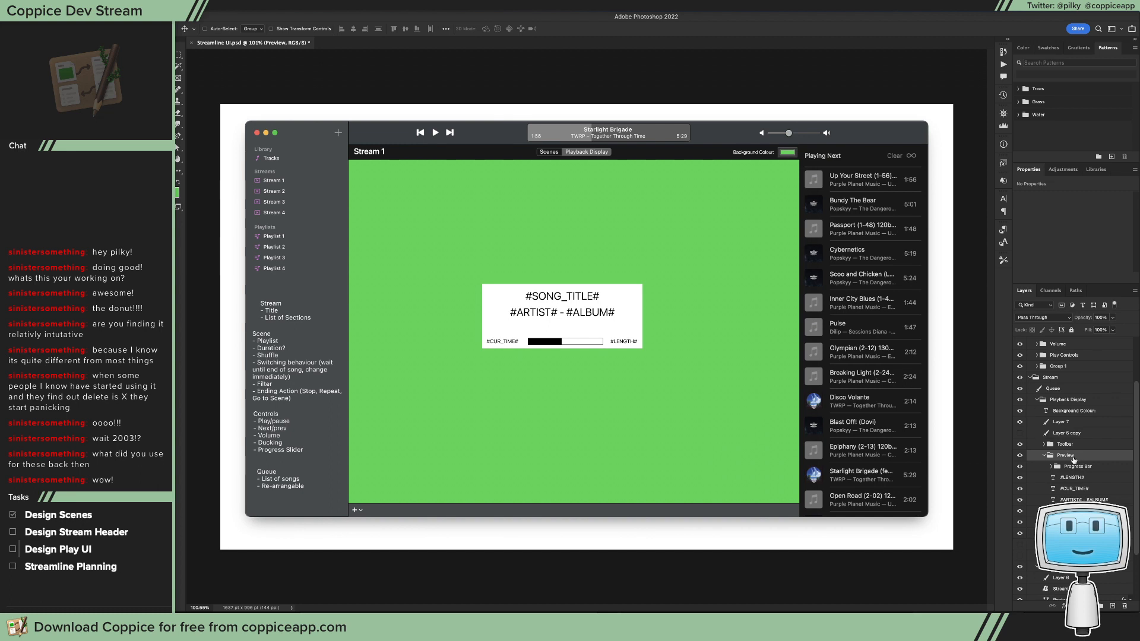
pyautogui.click(1081, 468)
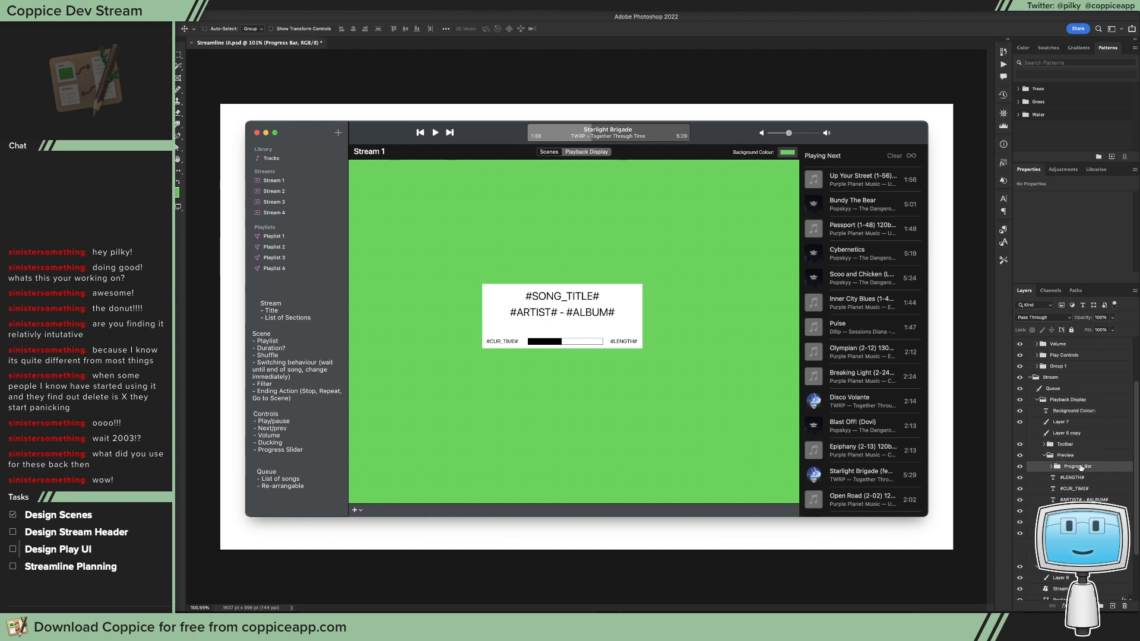
pyautogui.click(1083, 500)
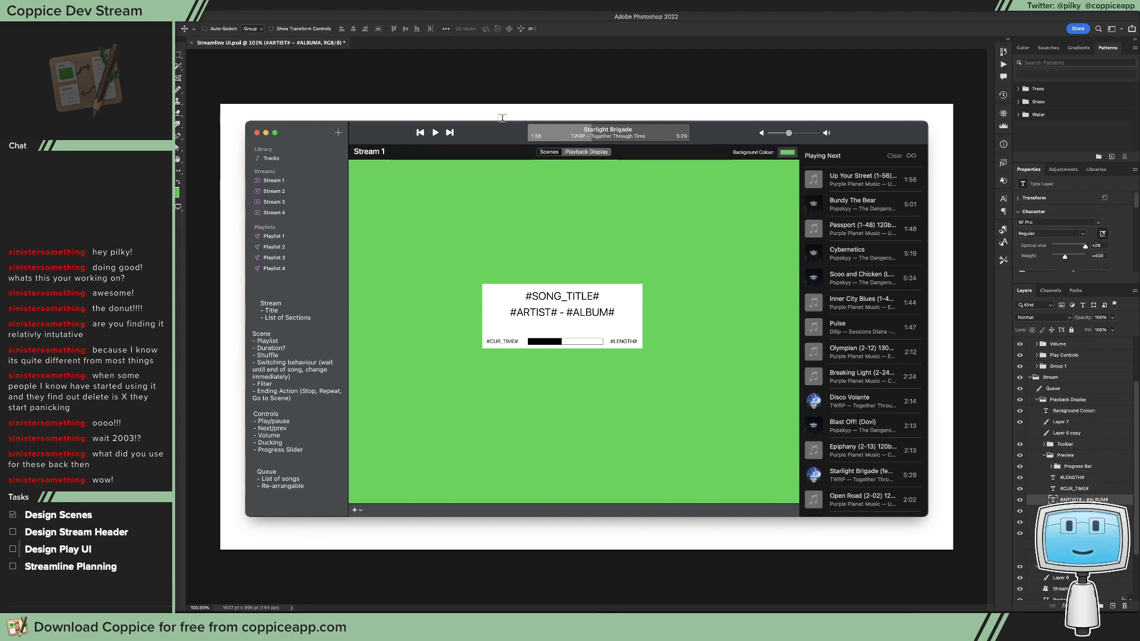
pyautogui.press('t')
pyautogui.click(414, 28)
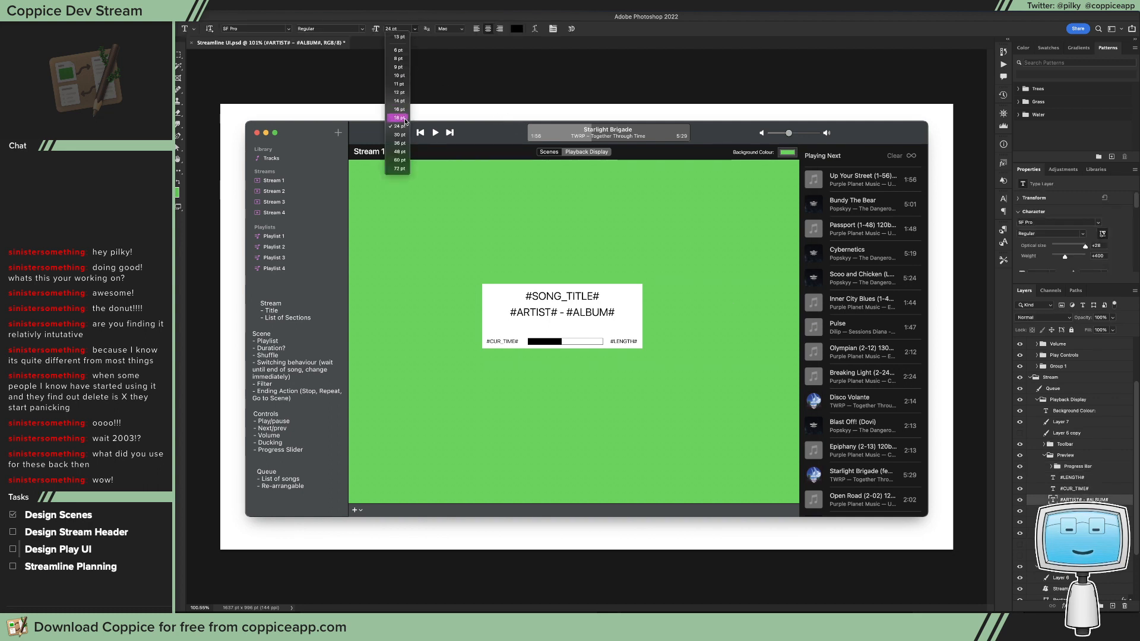
pyautogui.click(399, 109)
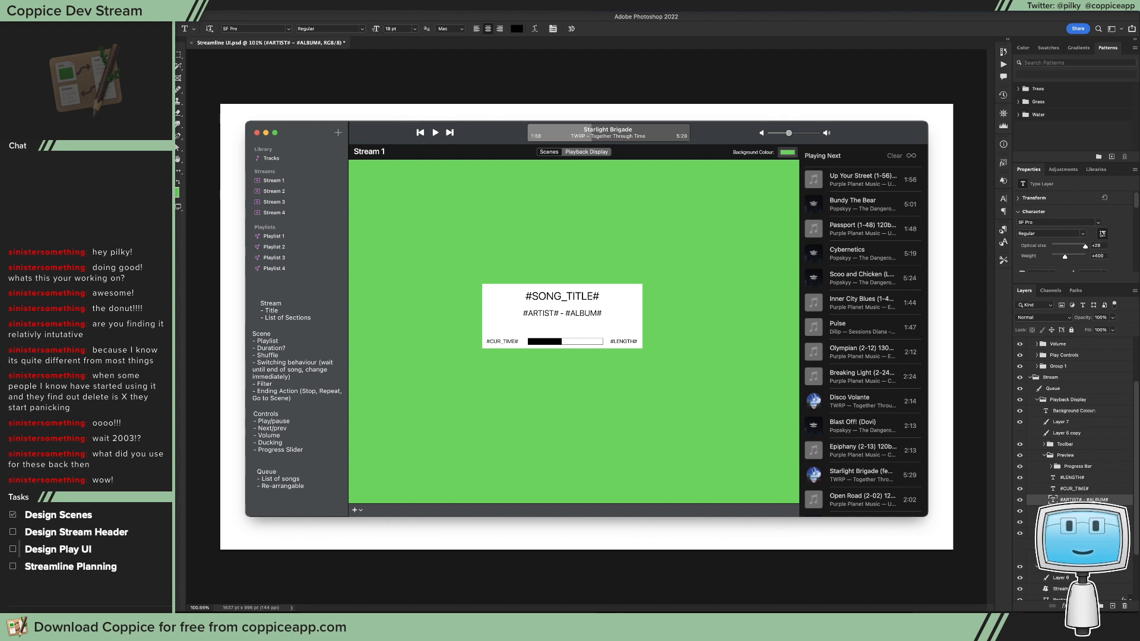
# Step: Change the #SONG_TITLE# text's font style to Bold
pyautogui.click(1076, 511)
pyautogui.click(361, 27)
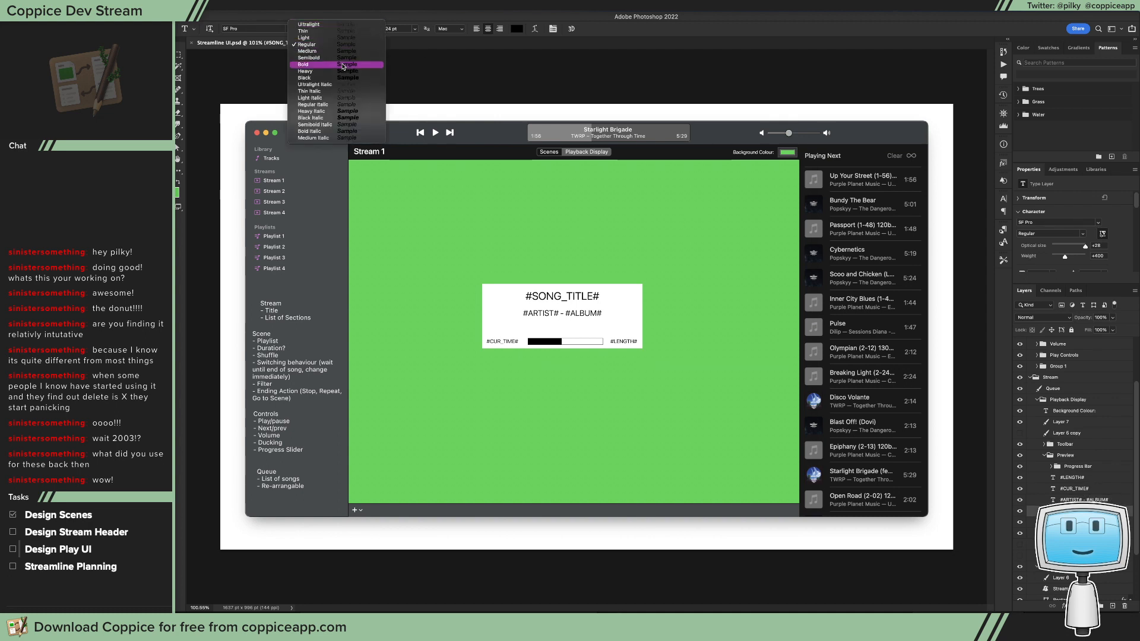
pyautogui.click(330, 62)
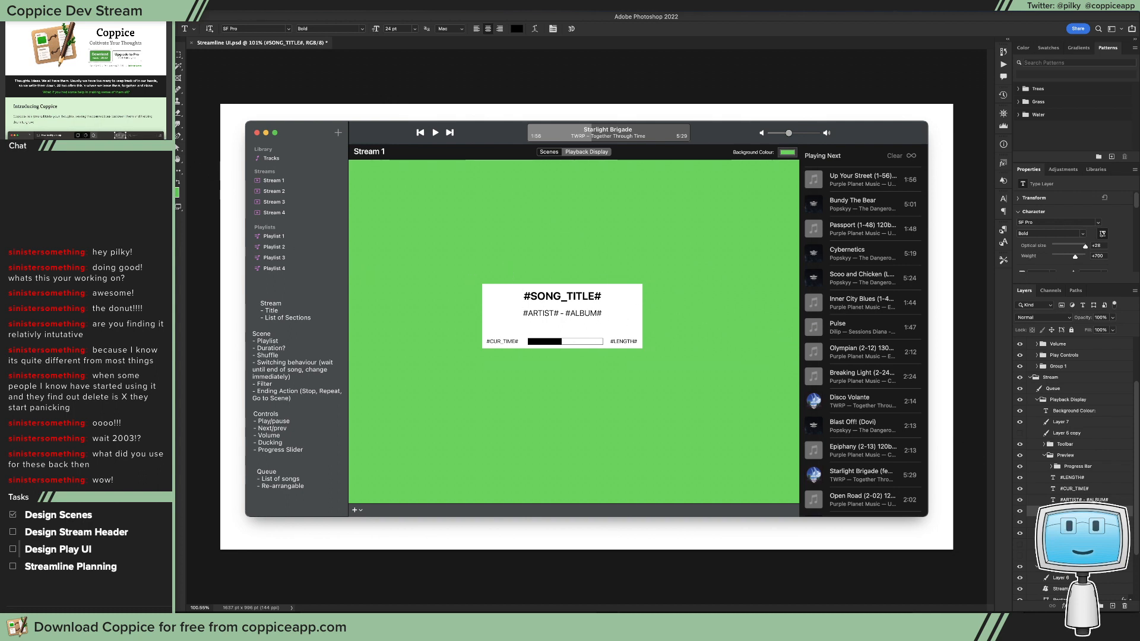
# Step: Create a black 400 × 300 px rectangle with 10 px corner radii on the green canvas, beside the song information box
pyautogui.click(178, 158)
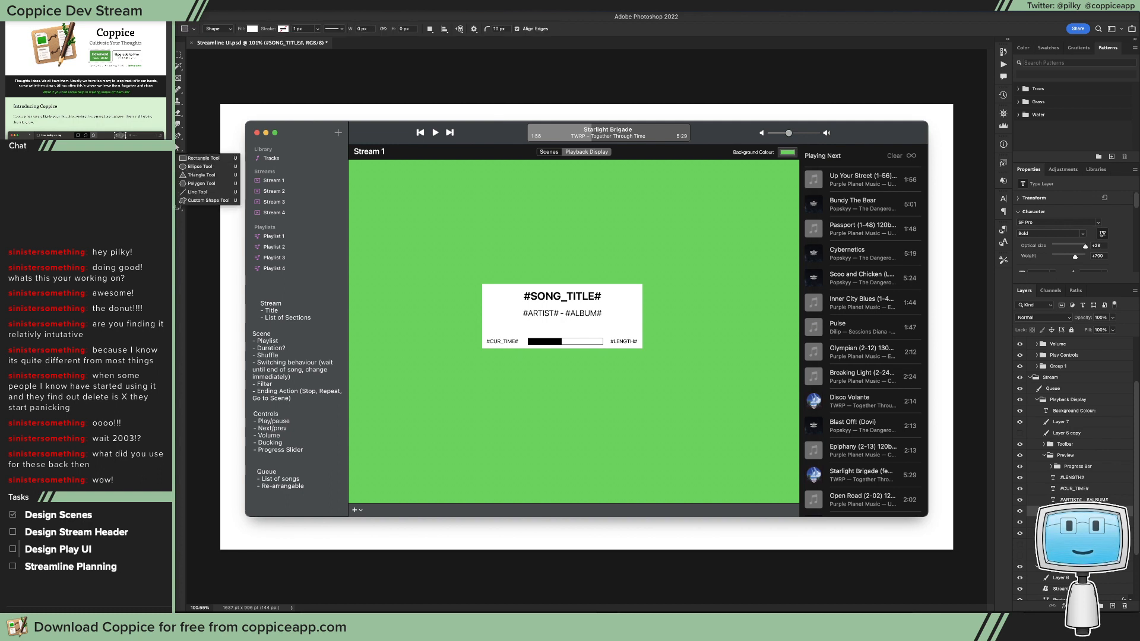
pyautogui.click(202, 158)
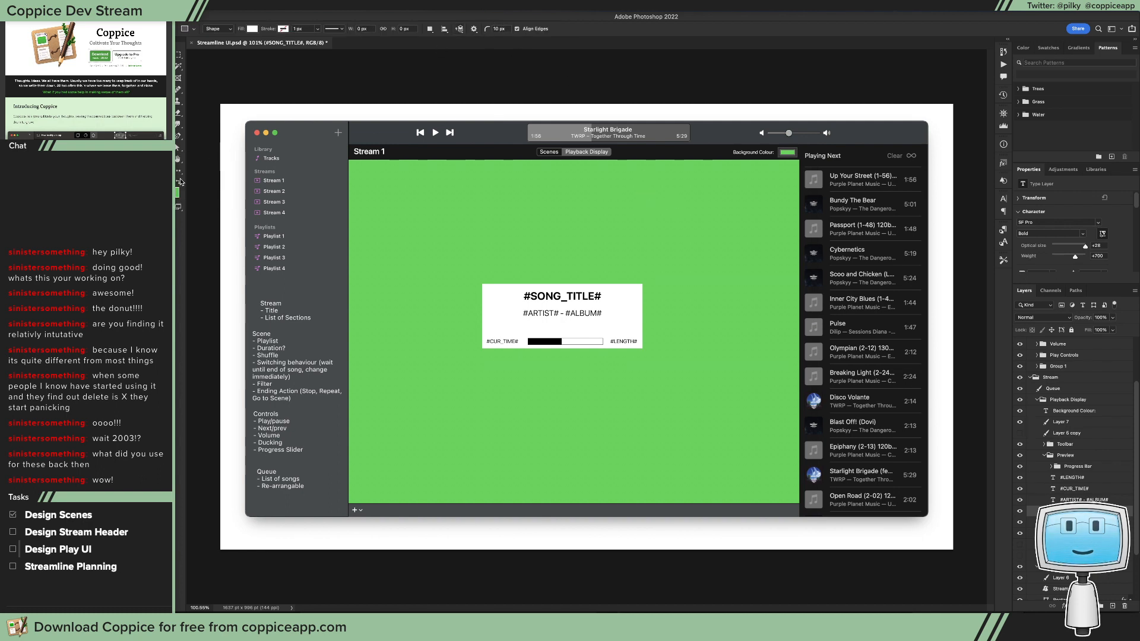
pyautogui.press('d')
pyautogui.click(699, 235)
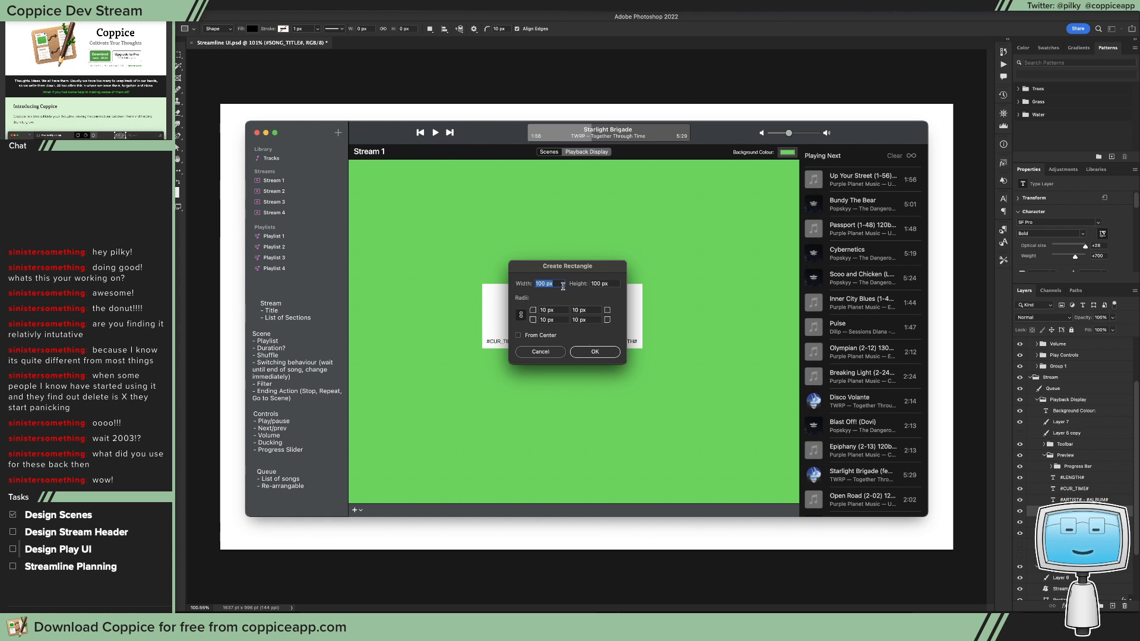
pyautogui.write('400')
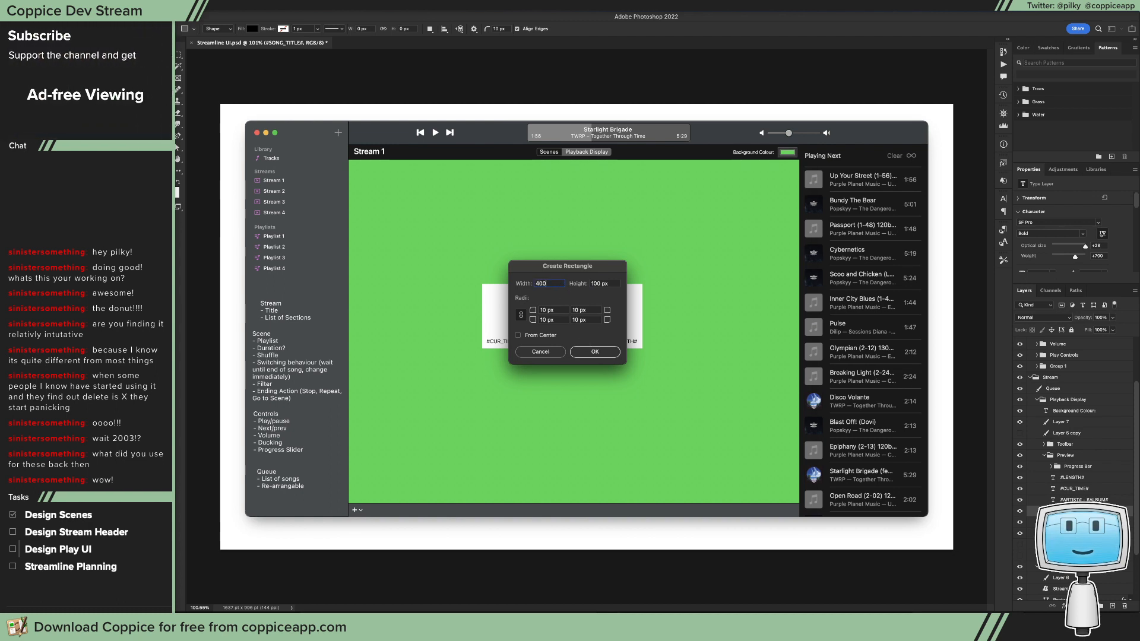
pyautogui.press('Tab')
pyautogui.write('3')
pyautogui.press('Return')
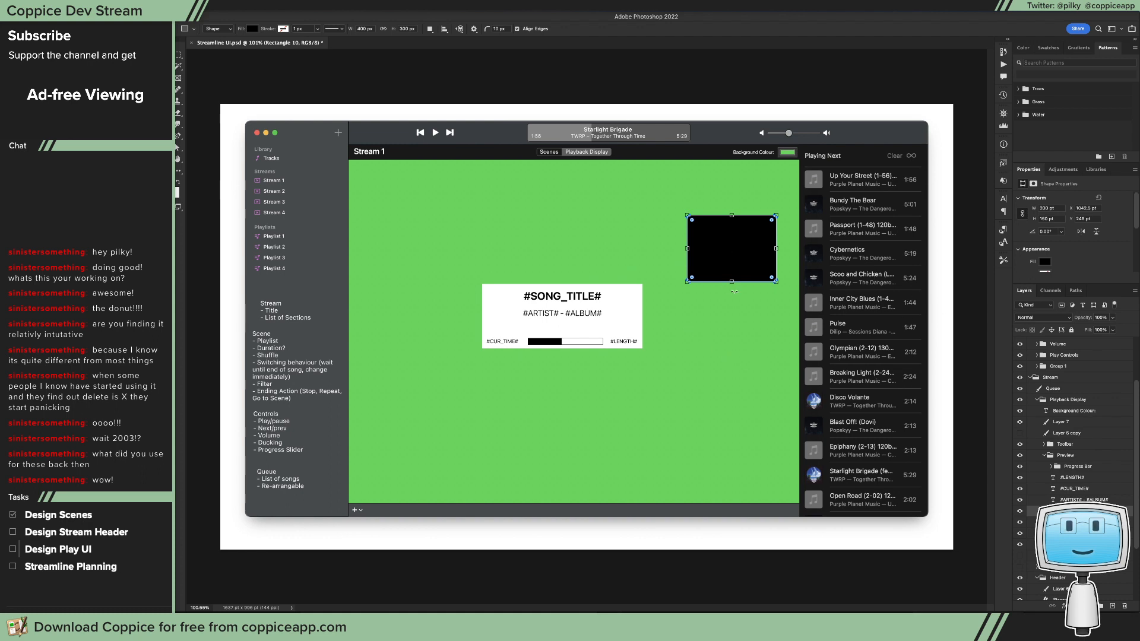
# Step: Stretch the black rectangle to about 318.5 pt tall and move its layer out of the Preview group, directly above it
pyautogui.moveTo(732, 282); pyautogui.dragTo(732, 357)
pyautogui.moveTo(702, 267)
pyautogui.mouseDown()
pyautogui.moveTo(733, 280)
pyautogui.moveTo(688, 262)
pyautogui.mouseUp()
pyautogui.hotkey('ctrl', 'z')
pyautogui.press('v')
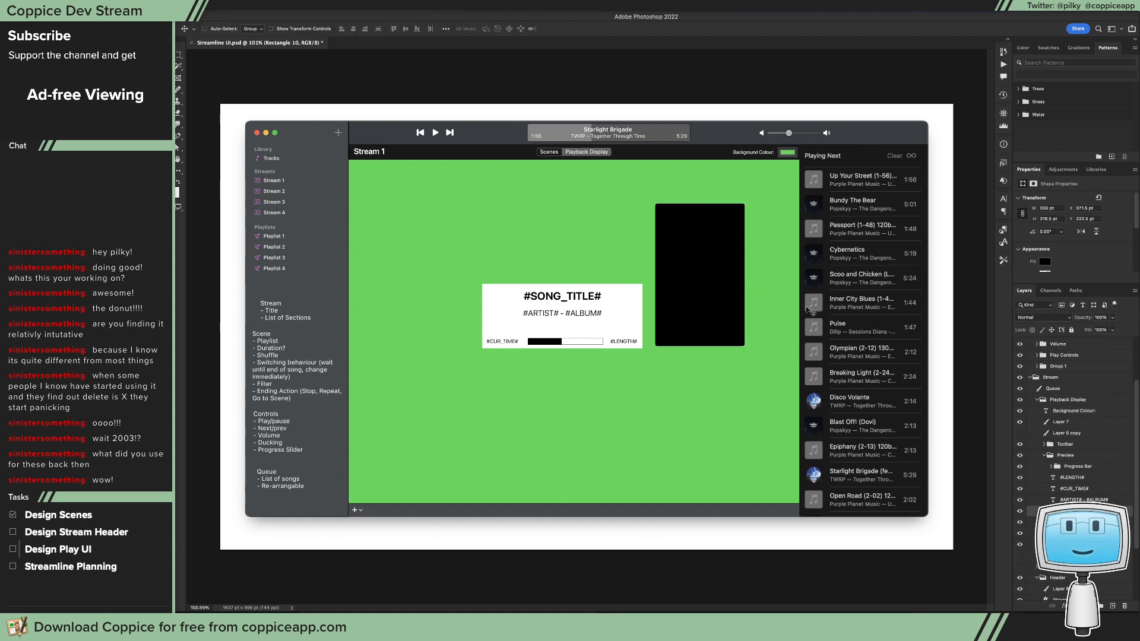
pyautogui.moveTo(1069, 511); pyautogui.dragTo(1077, 450)
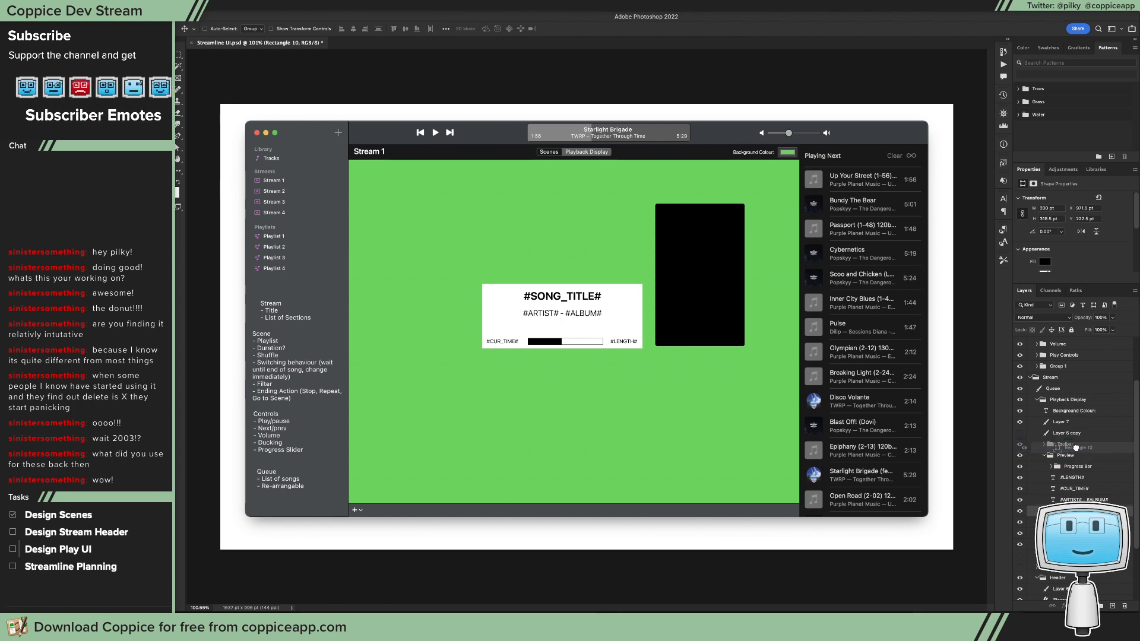
pyautogui.click(1046, 467)
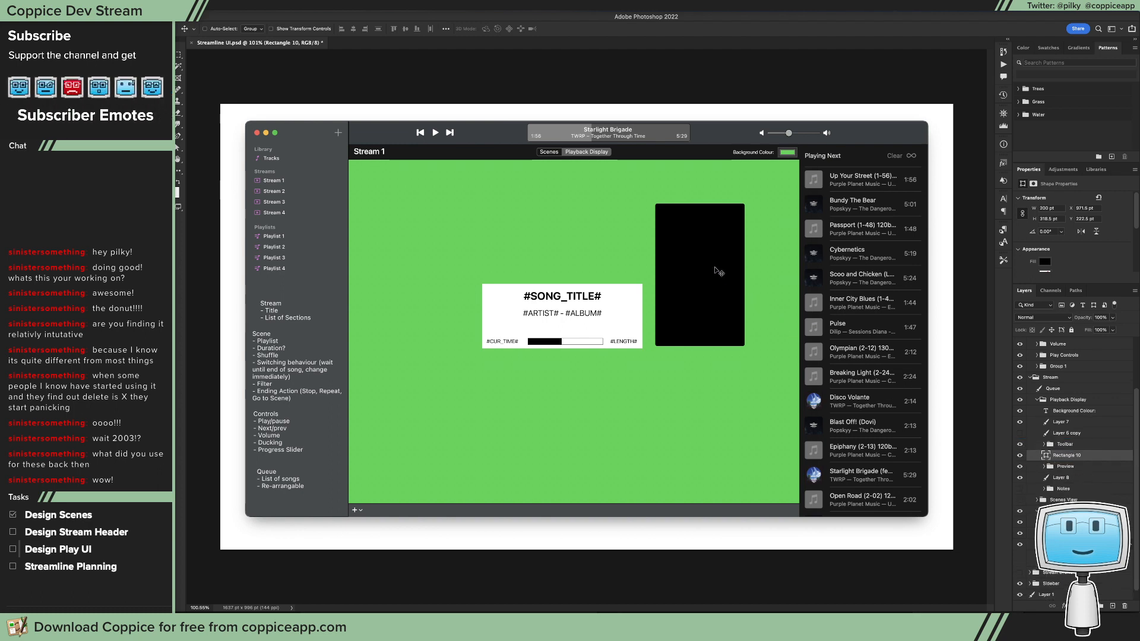
# Step: Widen the black rectangle to about 243 pt and position it between the song information box and the Playing Next queue
pyautogui.press('a')
pyautogui.moveTo(768, 371); pyautogui.dragTo(768, 209)
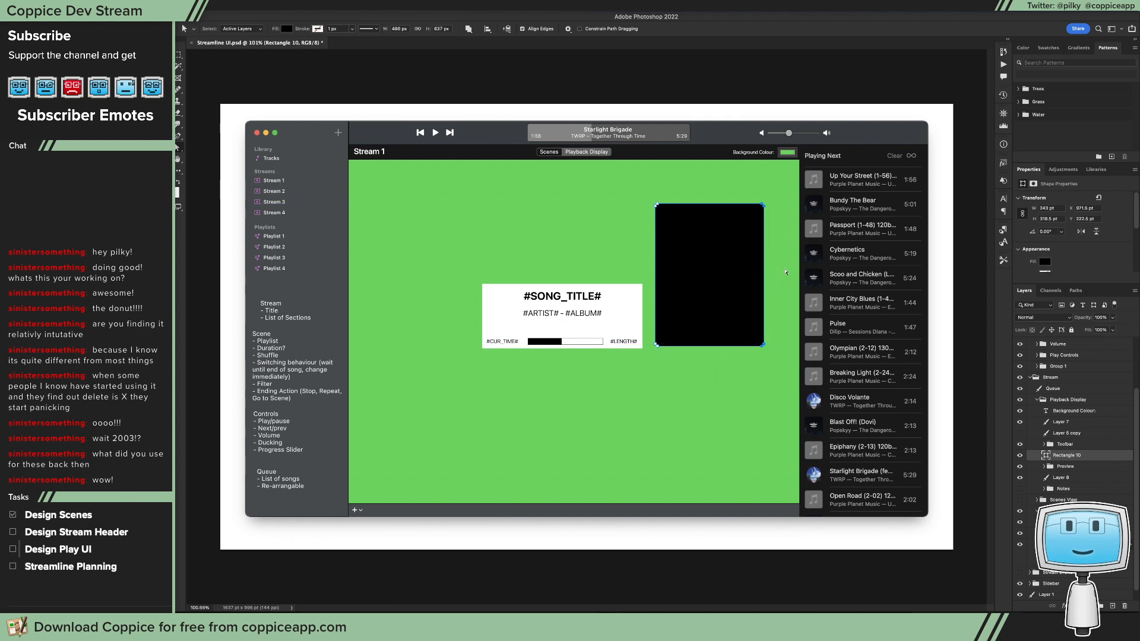
pyautogui.press('v')
pyautogui.moveTo(722, 262); pyautogui.dragTo(717, 307)
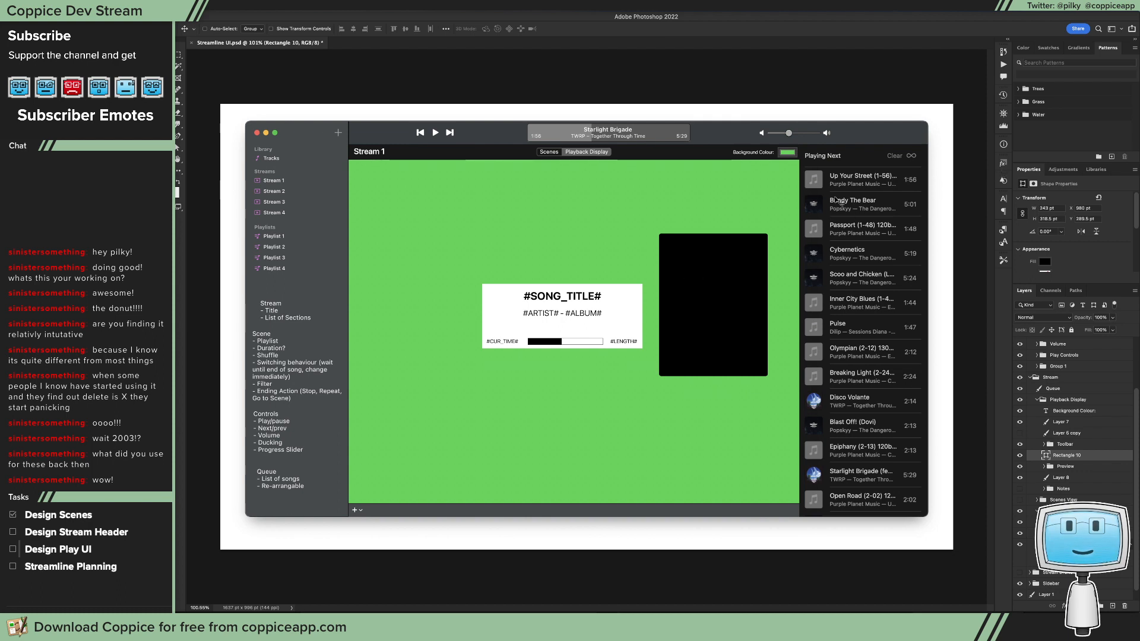
# Step: Increase the corner radius of all four corners of the black rectangle slightly
pyautogui.press('a')
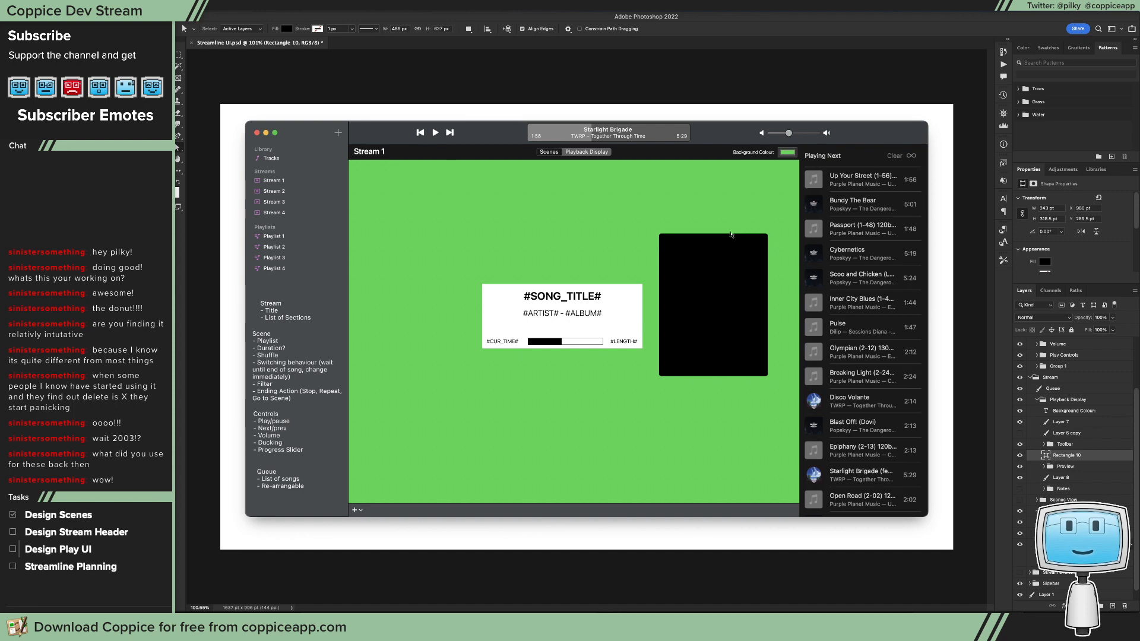
pyautogui.click(736, 252)
pyautogui.moveTo(698, 234); pyautogui.dragTo(752, 240)
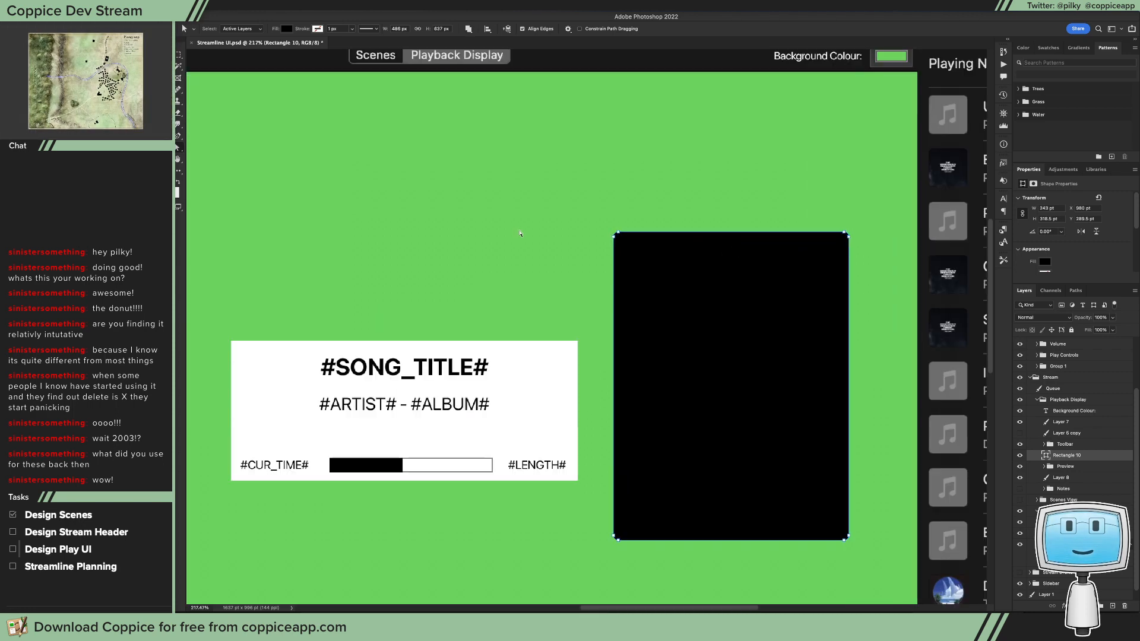
pyautogui.press('u')
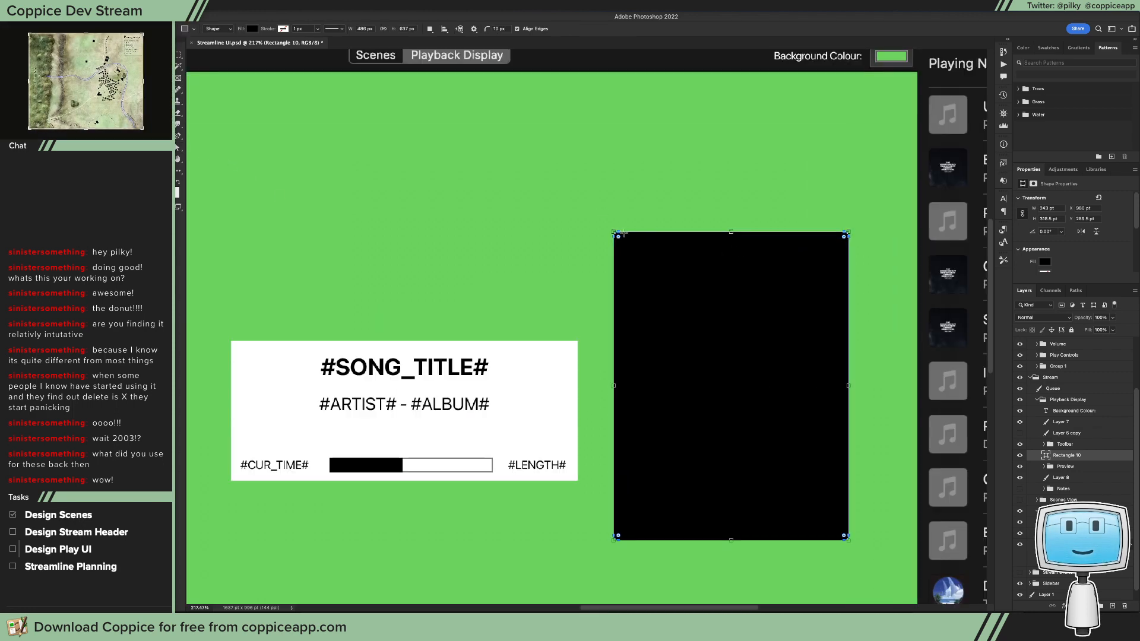
pyautogui.moveTo(619, 237); pyautogui.dragTo(623, 243)
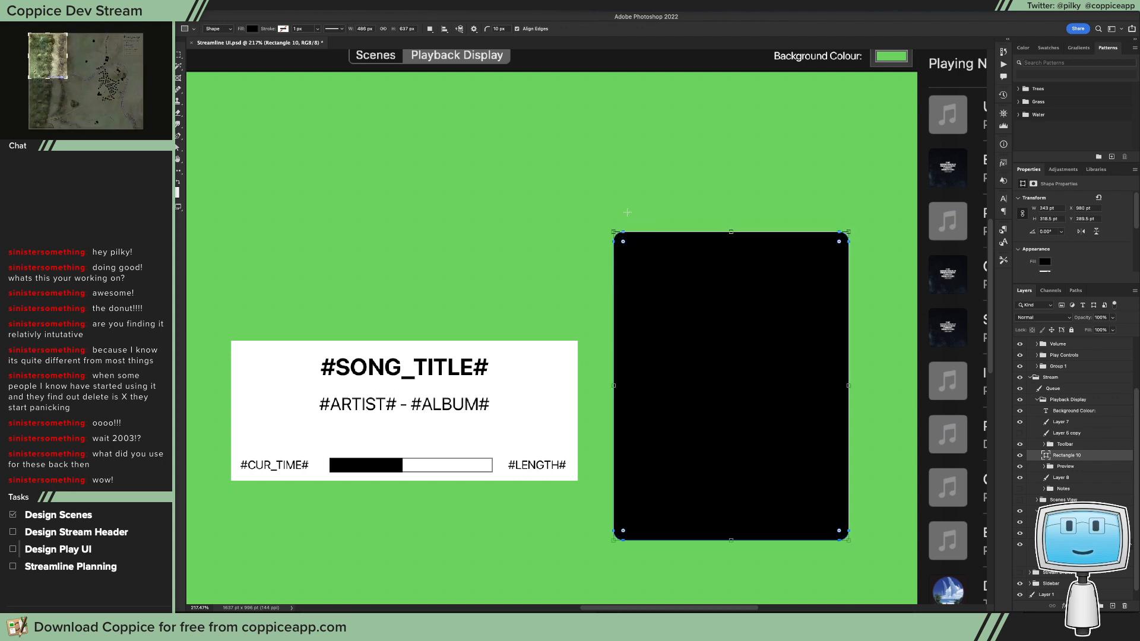
# Step: Move the black rectangle up and closer to the Playing Next queue
pyautogui.press('v')
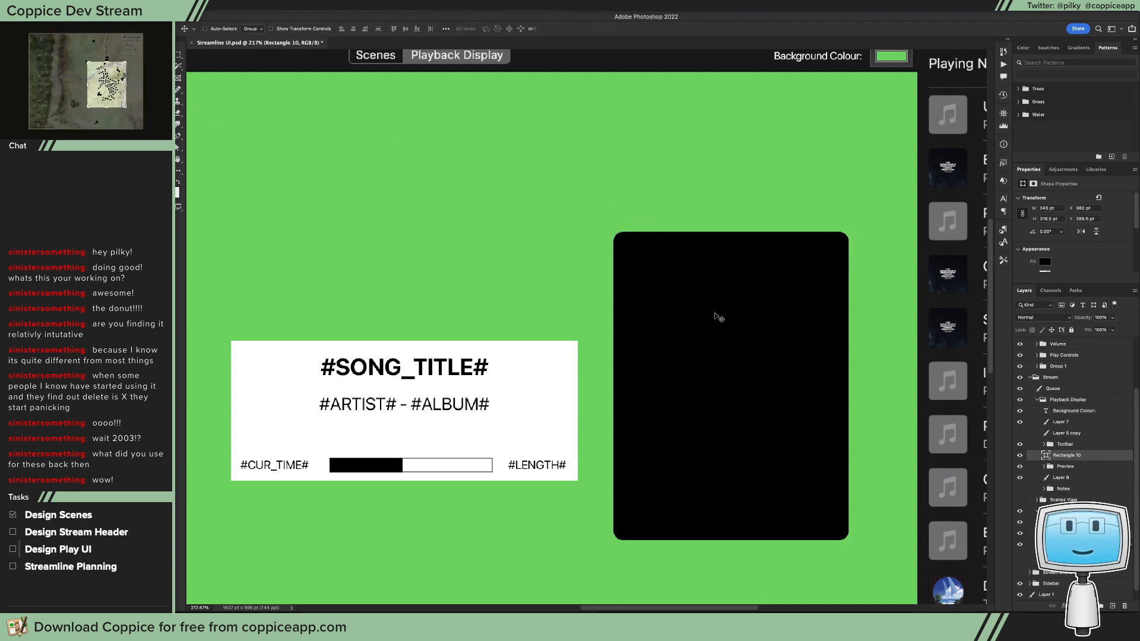
pyautogui.moveTo(720, 316); pyautogui.dragTo(751, 287)
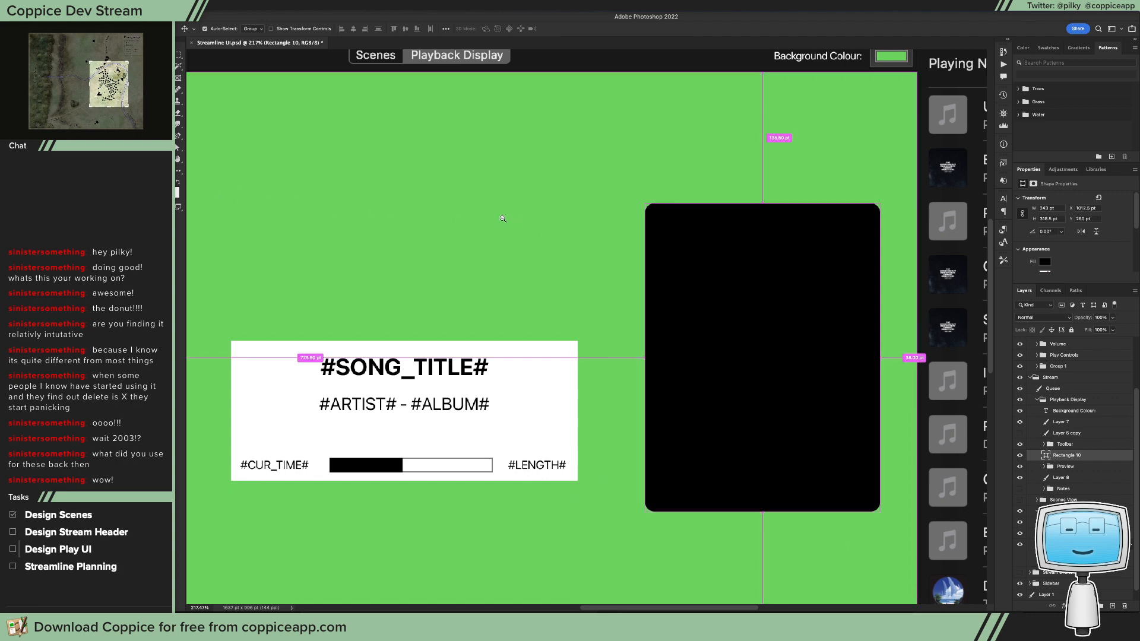
pyautogui.moveTo(508, 219); pyautogui.dragTo(473, 218)
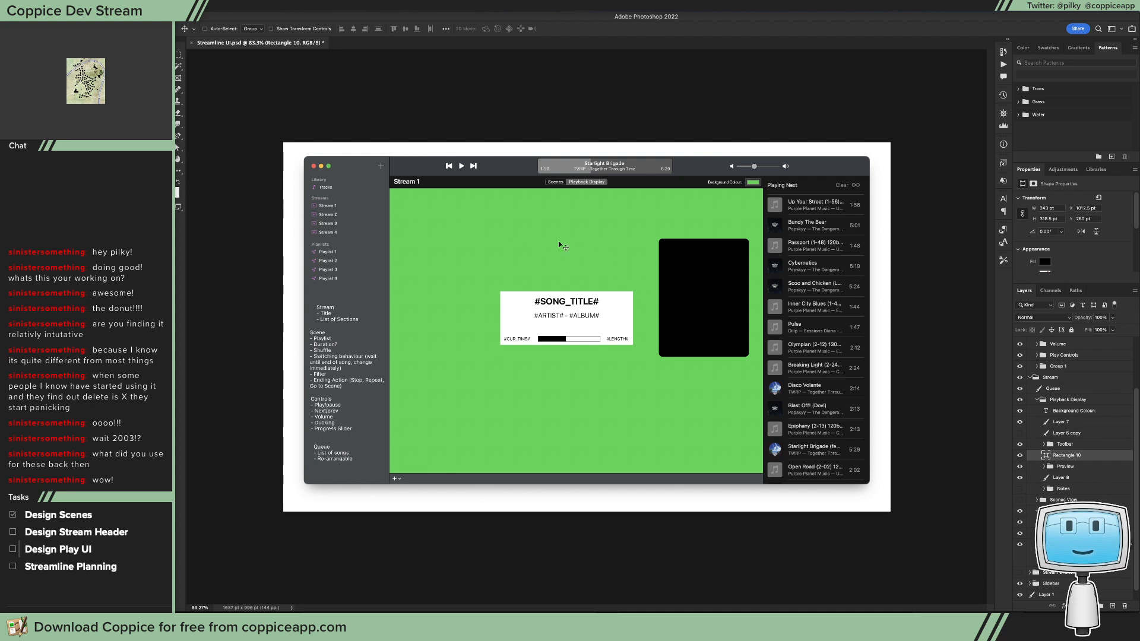
# Step: Recolour the black rectangle's fill with the dark grey sampled from the sidebar background
pyautogui.doubleClick(1047, 455)
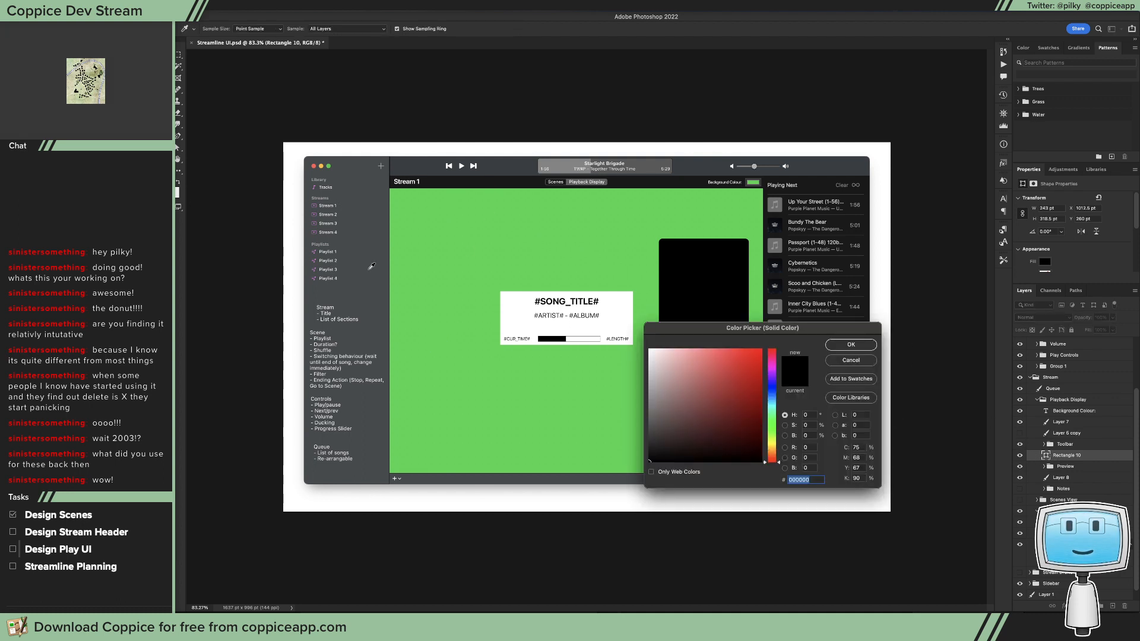
pyautogui.click(447, 184)
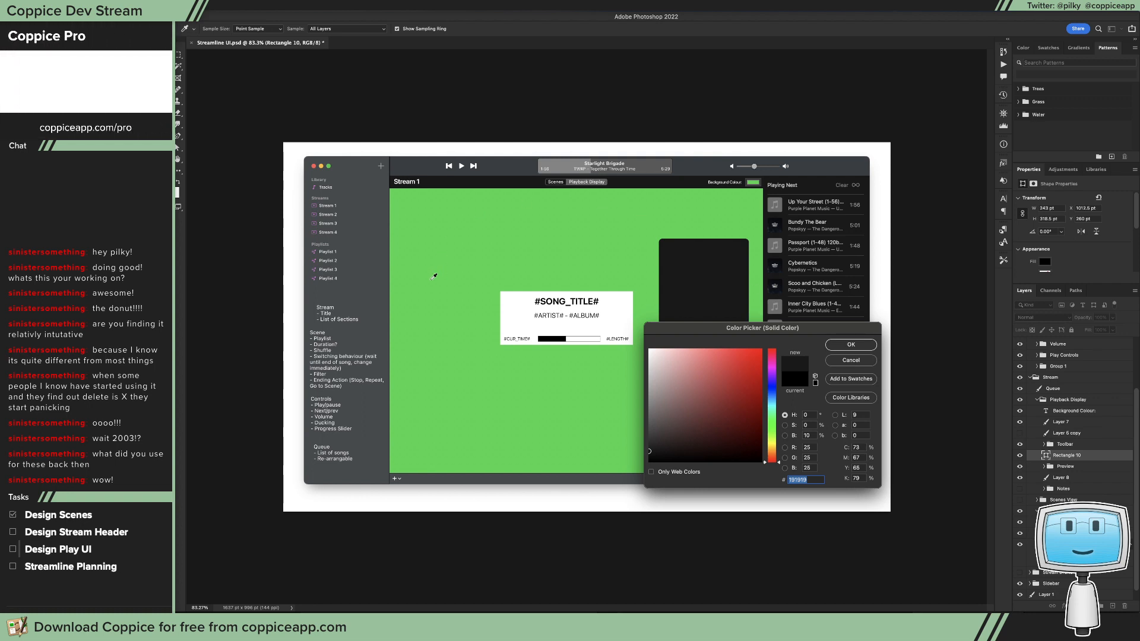
pyautogui.click(383, 278)
pyautogui.click(864, 347)
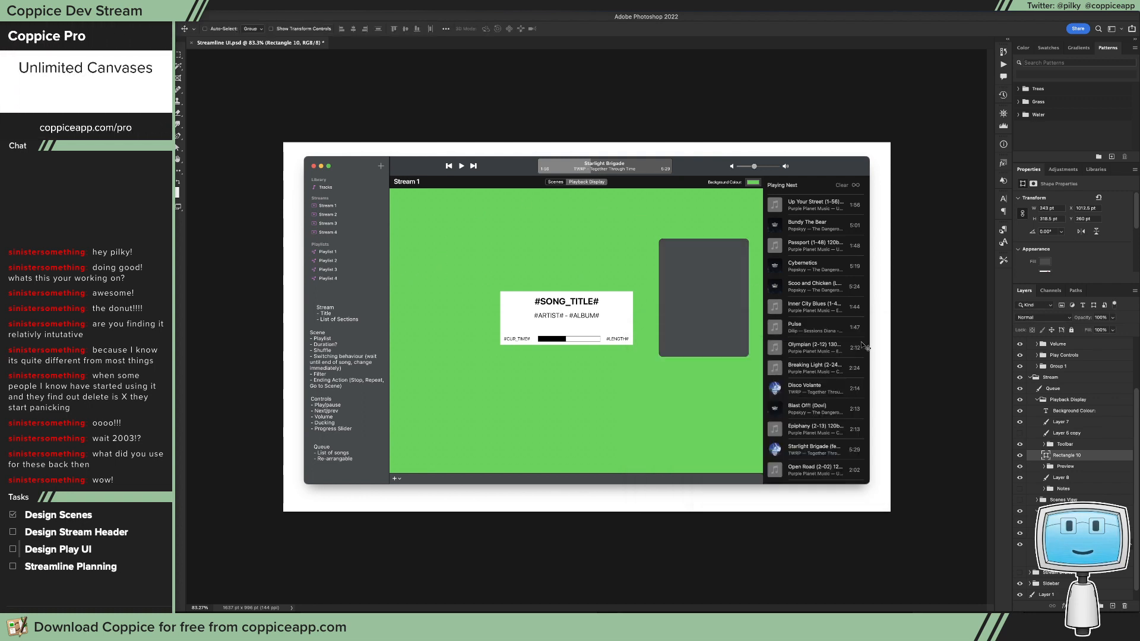
# Step: Add a black outside stroke at 80% opacity to the grey rectangle
pyautogui.click(1063, 606)
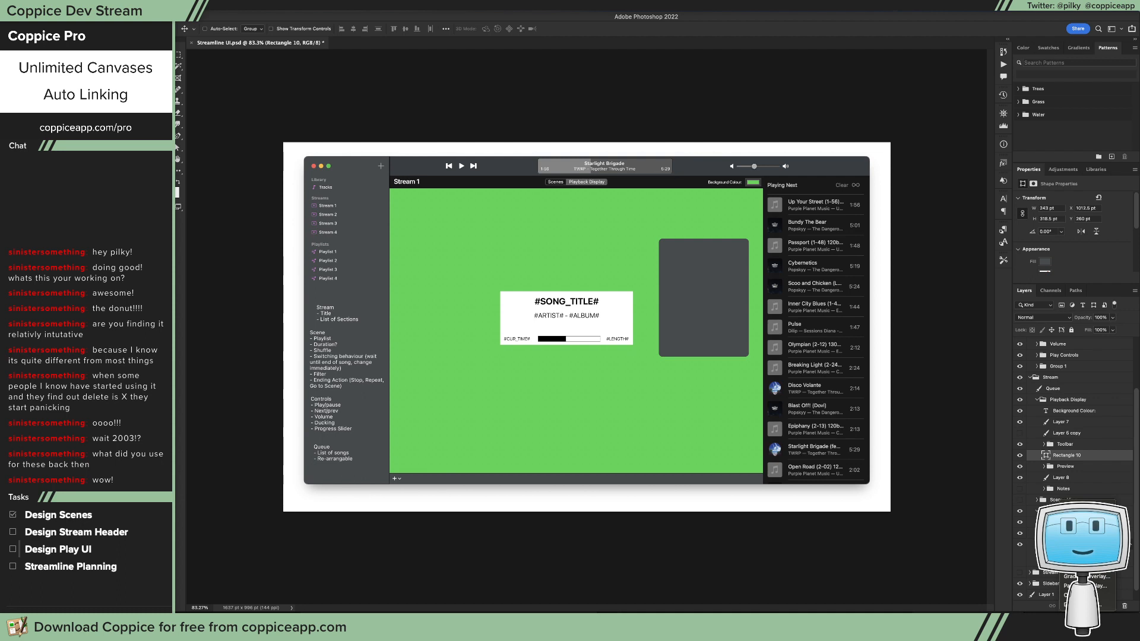
pyautogui.click(1076, 529)
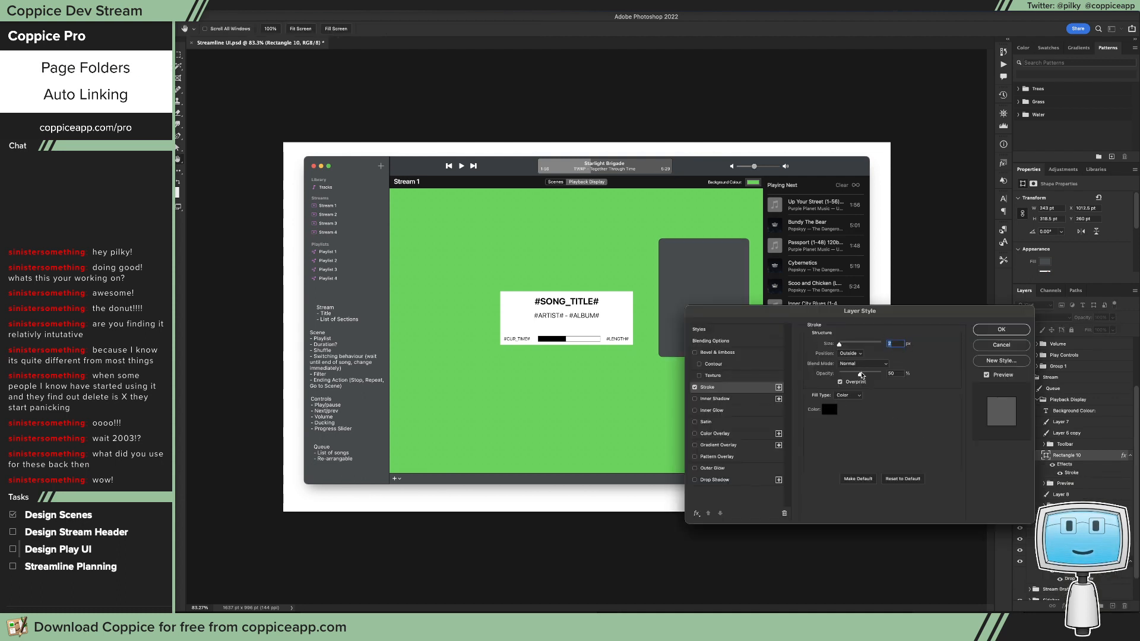
pyautogui.moveTo(872, 376); pyautogui.dragTo(873, 377)
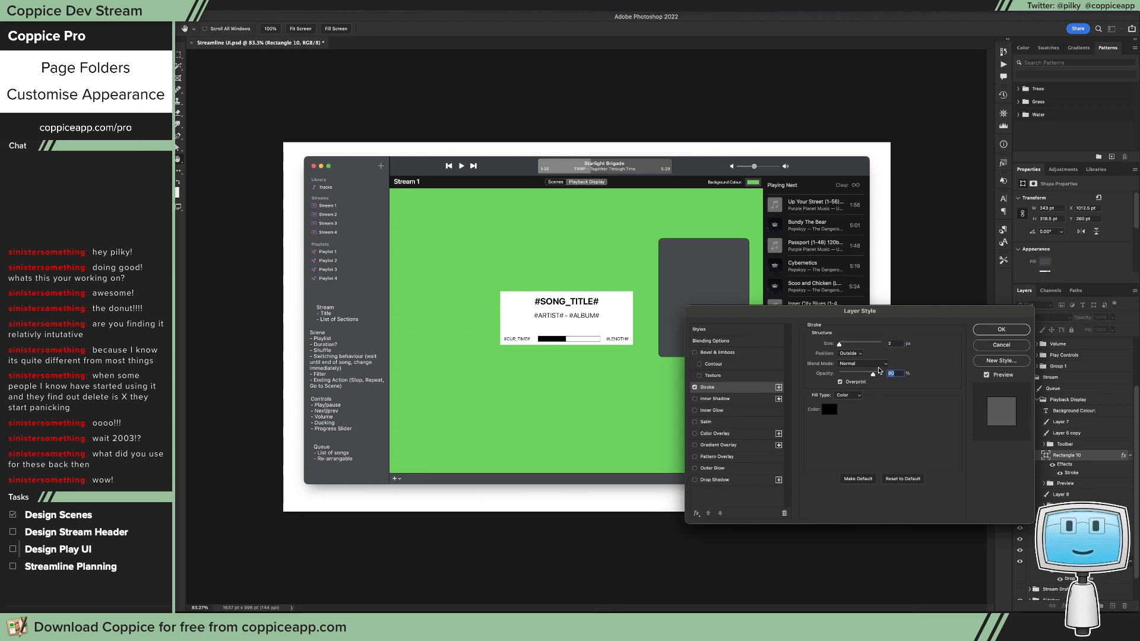
pyautogui.click(981, 329)
# Step: Rename the grey rectangle's layer to Popover
pyautogui.moveTo(734, 262); pyautogui.dragTo(778, 279)
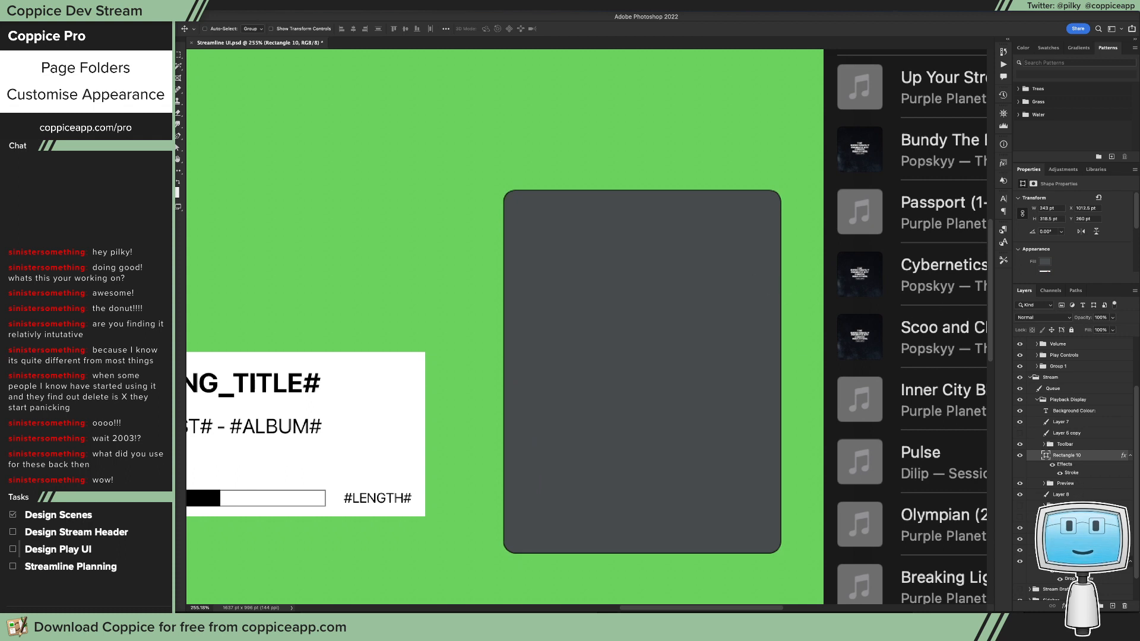
pyautogui.doubleClick(1074, 455)
pyautogui.write('Popover')
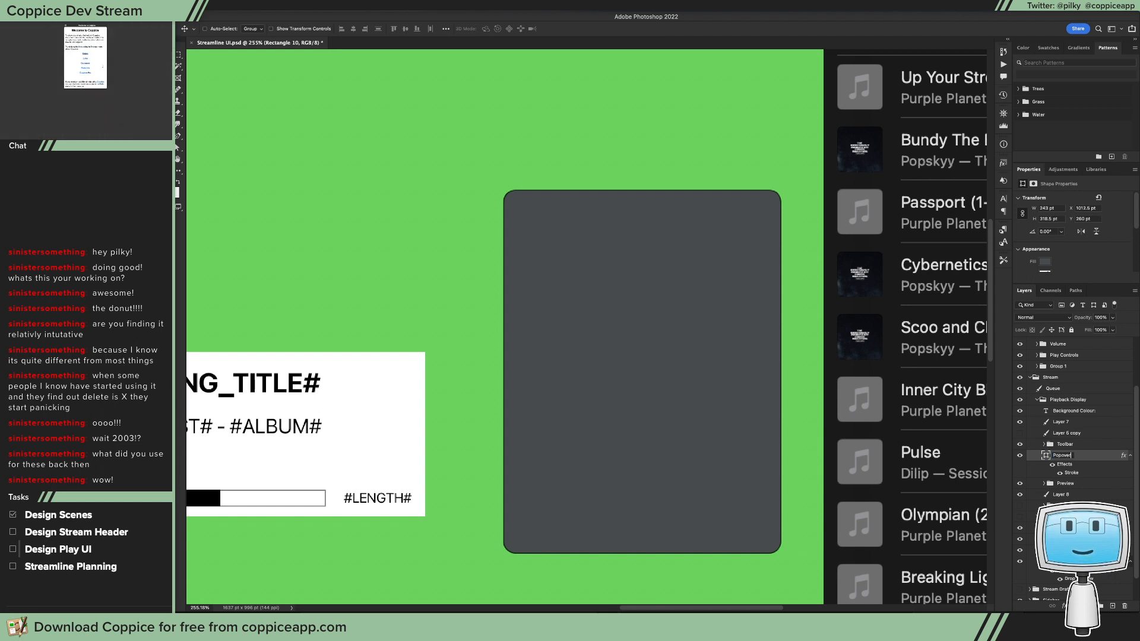
pyautogui.press('Return')
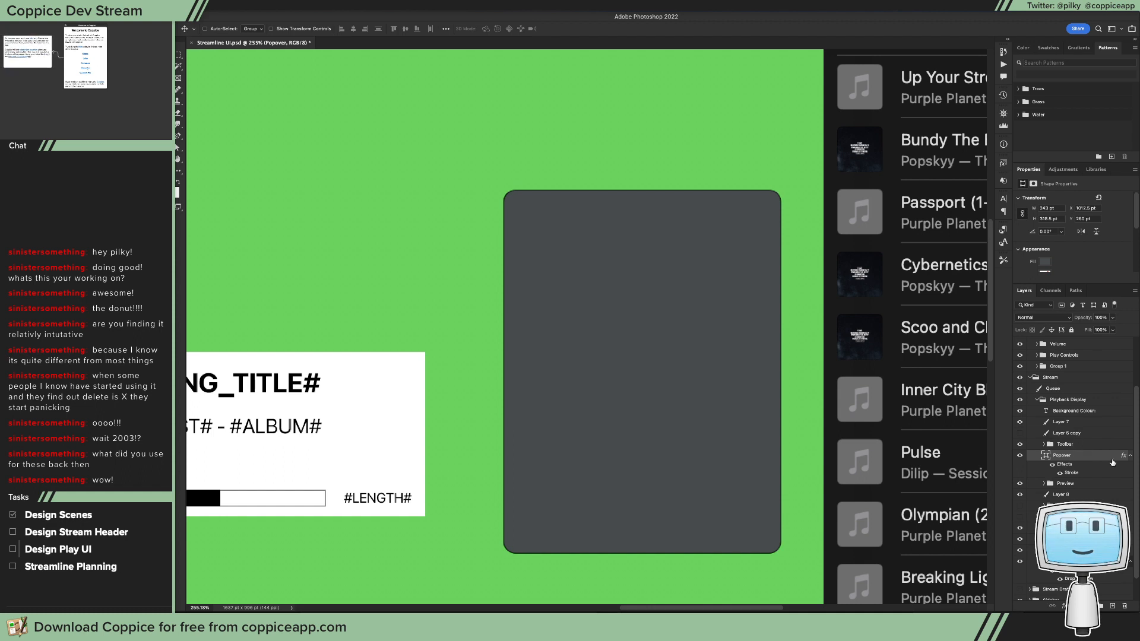
# Step: Move the Popover rectangle down on the green canvas to about X 1011 pt, Y 320 pt
pyautogui.moveTo(689, 404); pyautogui.dragTo(685, 427)
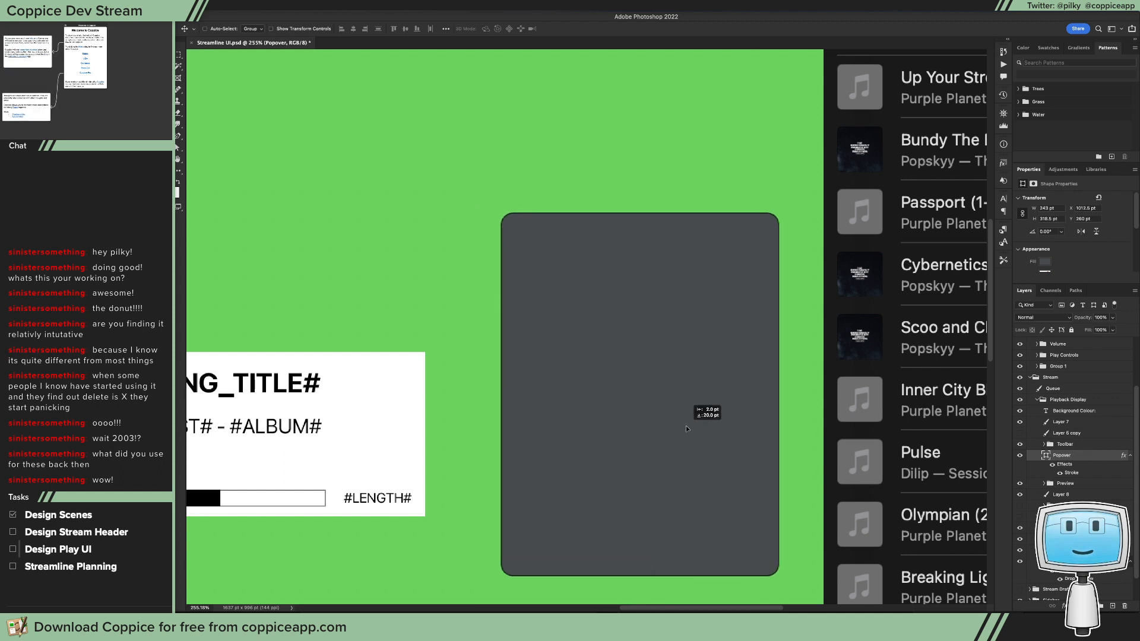
pyautogui.scroll(-5, 641, 386)
pyautogui.scroll(4, 642, 386)
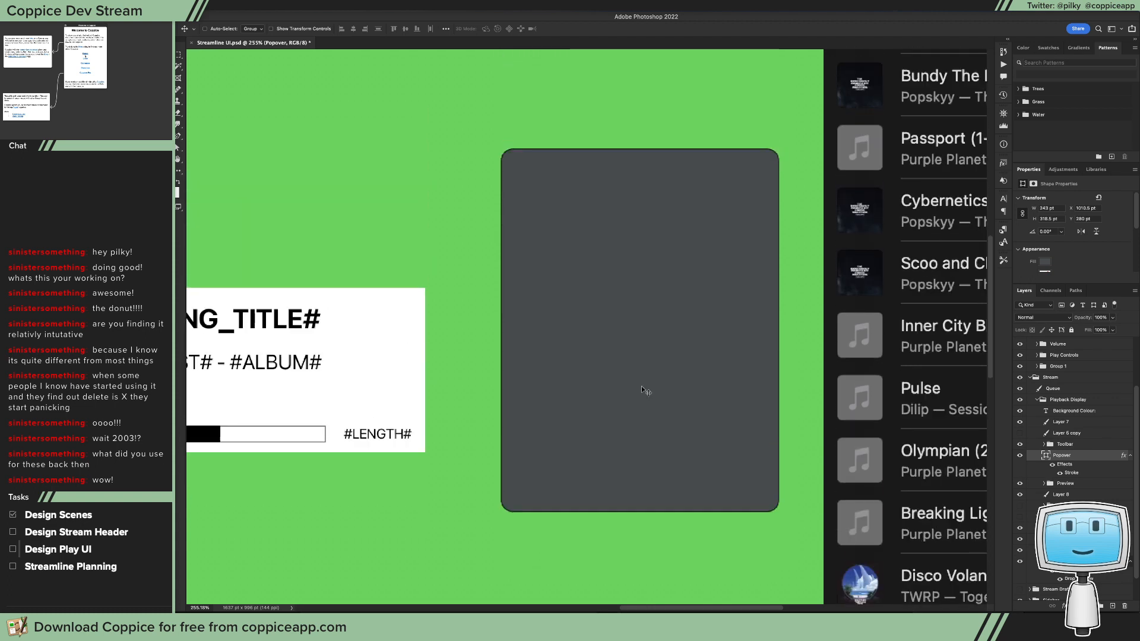
pyautogui.moveTo(630, 325); pyautogui.dragTo(631, 369)
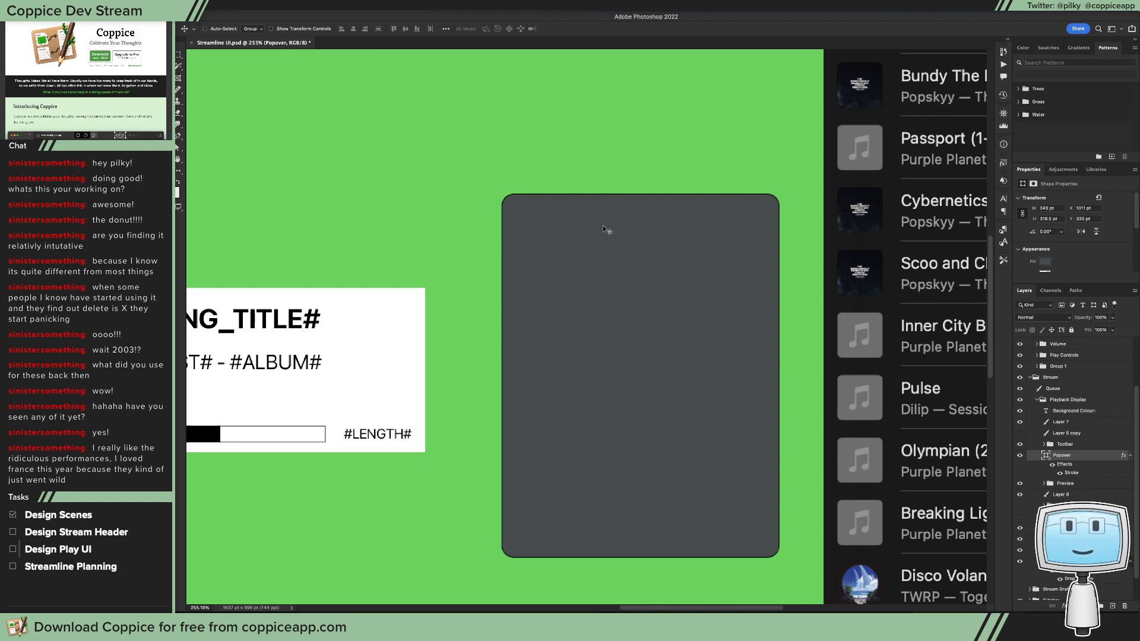
pyautogui.keyDown('alt'); pyautogui.scroll(-5, 656, 268); pyautogui.keyUp('alt')
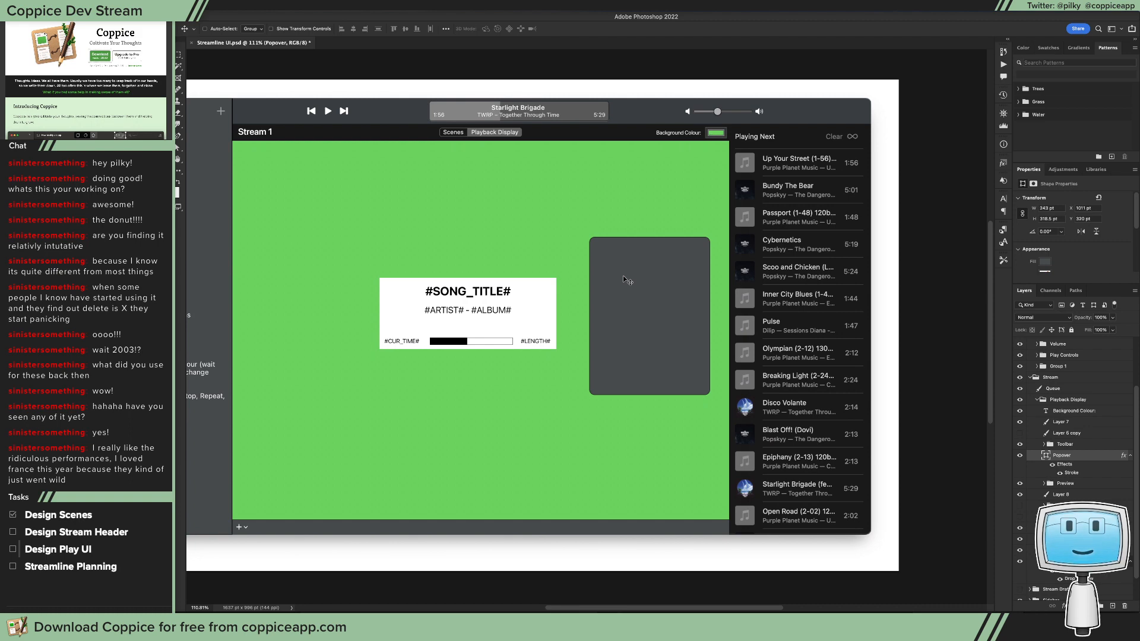
pyautogui.hotkey('ctrl', '1')
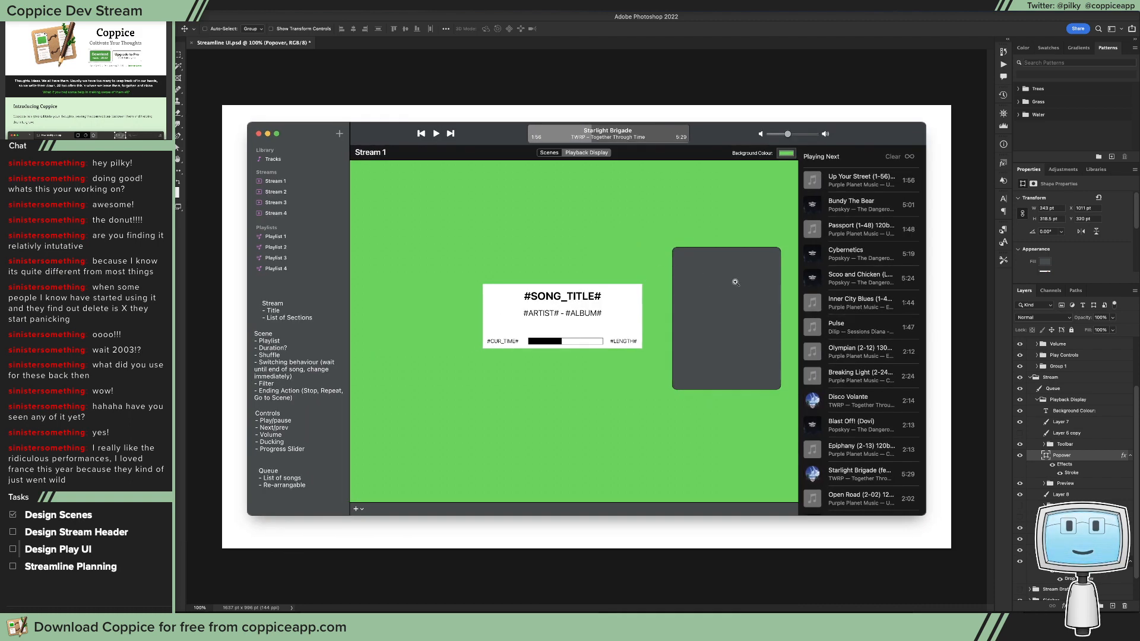
pyautogui.click(735, 282)
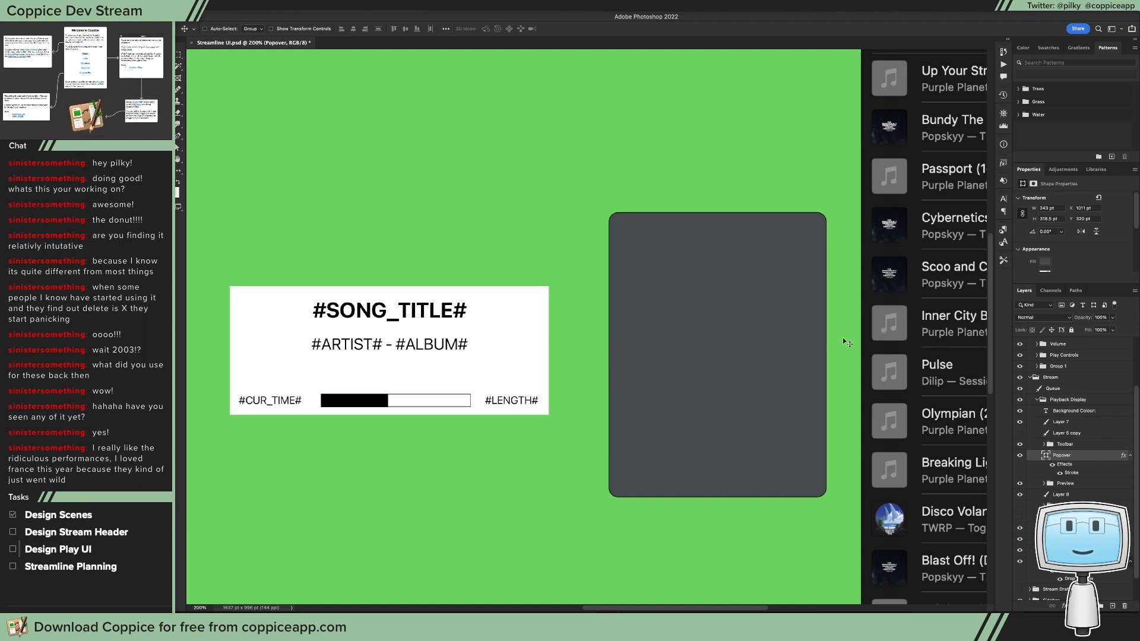
# Step: Shorten the Popover rectangle to about 290.5 pt by lowering its upper corner points
pyautogui.press('a')
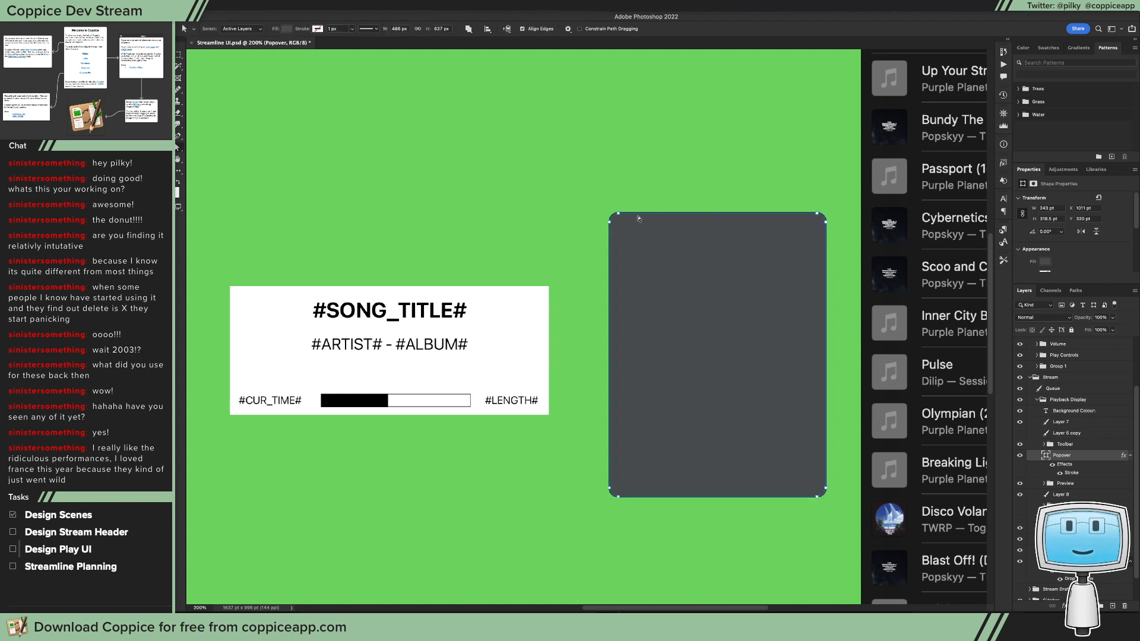
pyautogui.moveTo(584, 183); pyautogui.dragTo(857, 261)
pyautogui.moveTo(824, 222); pyautogui.dragTo(824, 240)
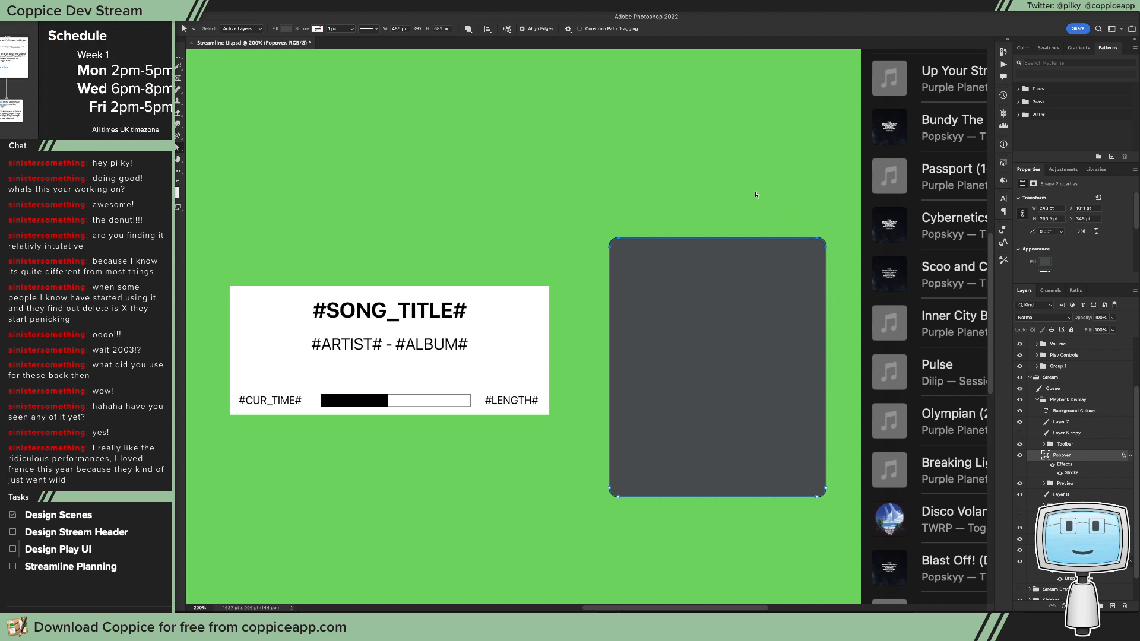
pyautogui.click(1065, 607)
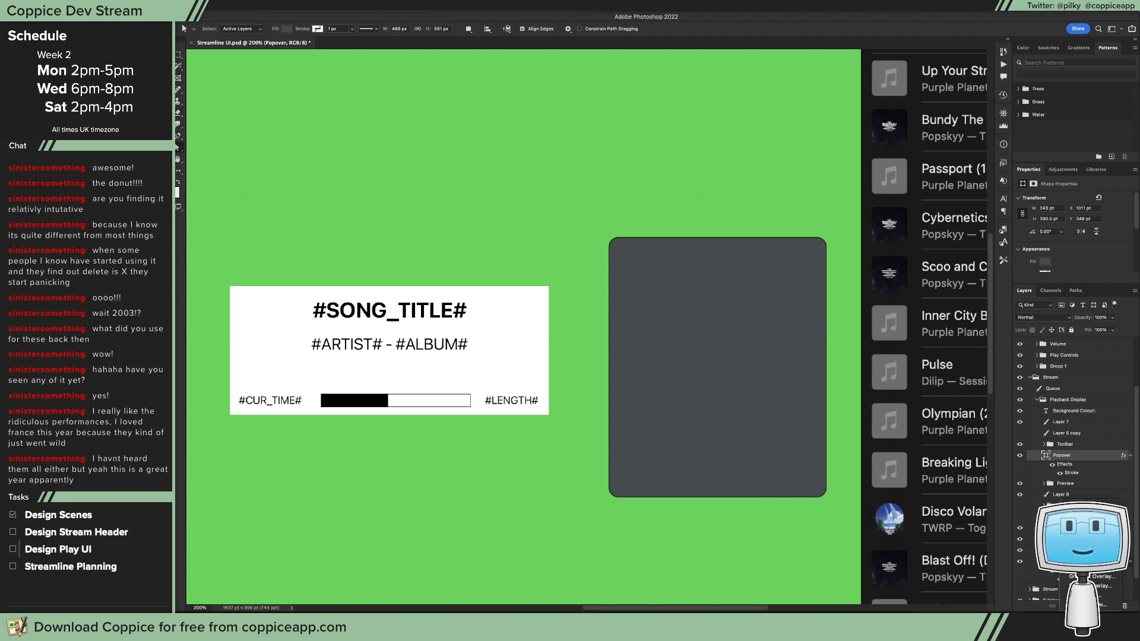
pyautogui.click(1086, 538)
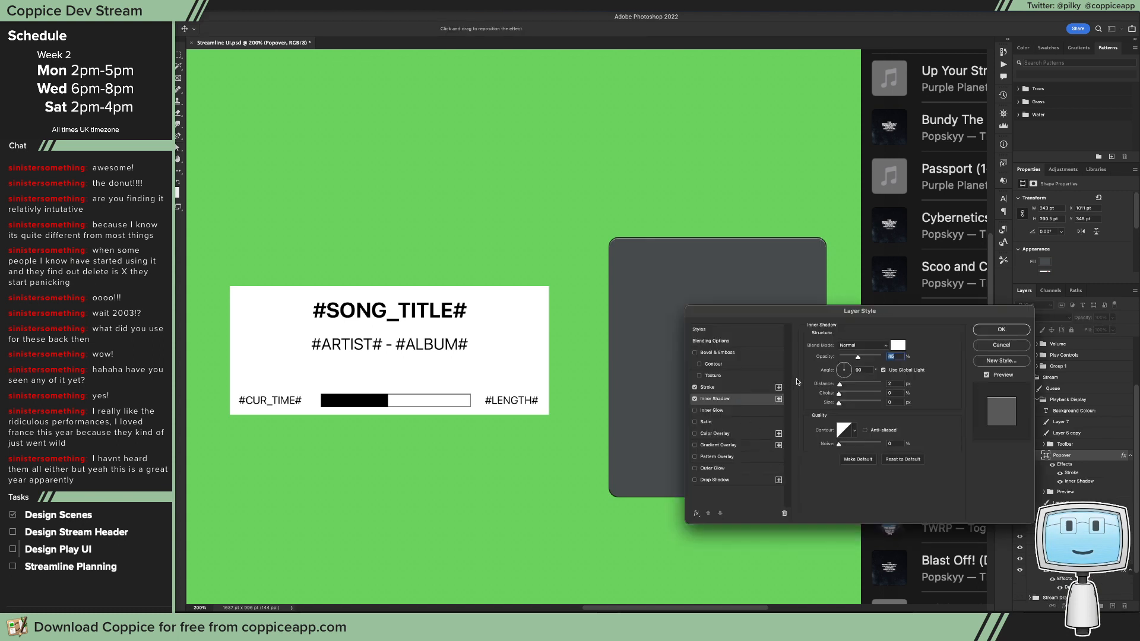
pyautogui.click(1000, 347)
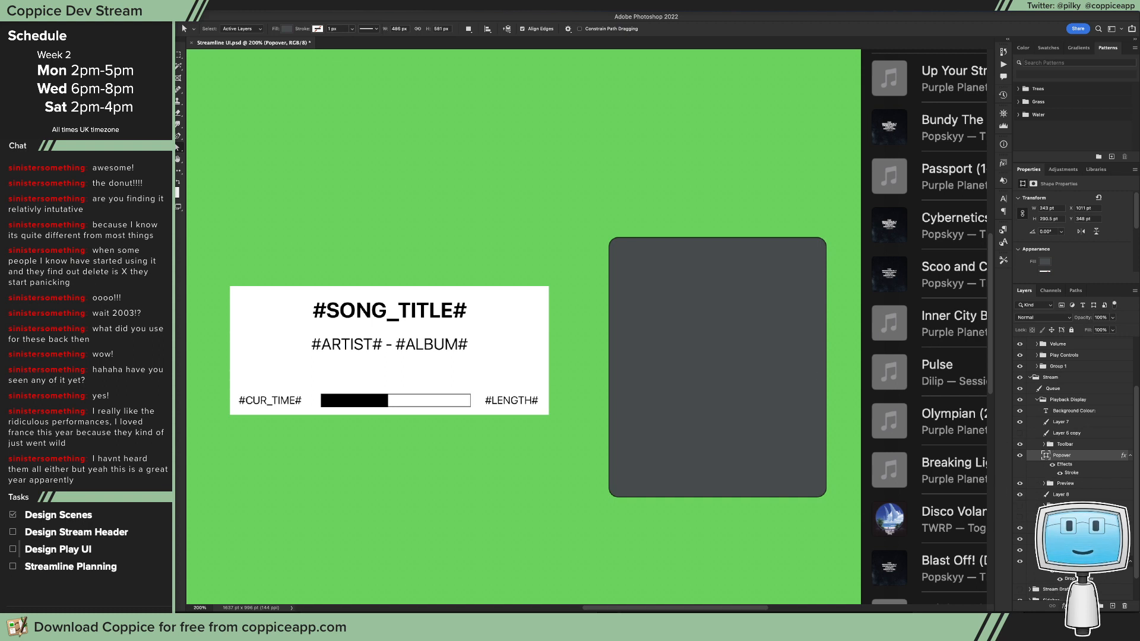
# Step: Add a second stroke to the Popover layer, positioned inside, coloured white and with reduced opacity
pyautogui.click(1063, 606)
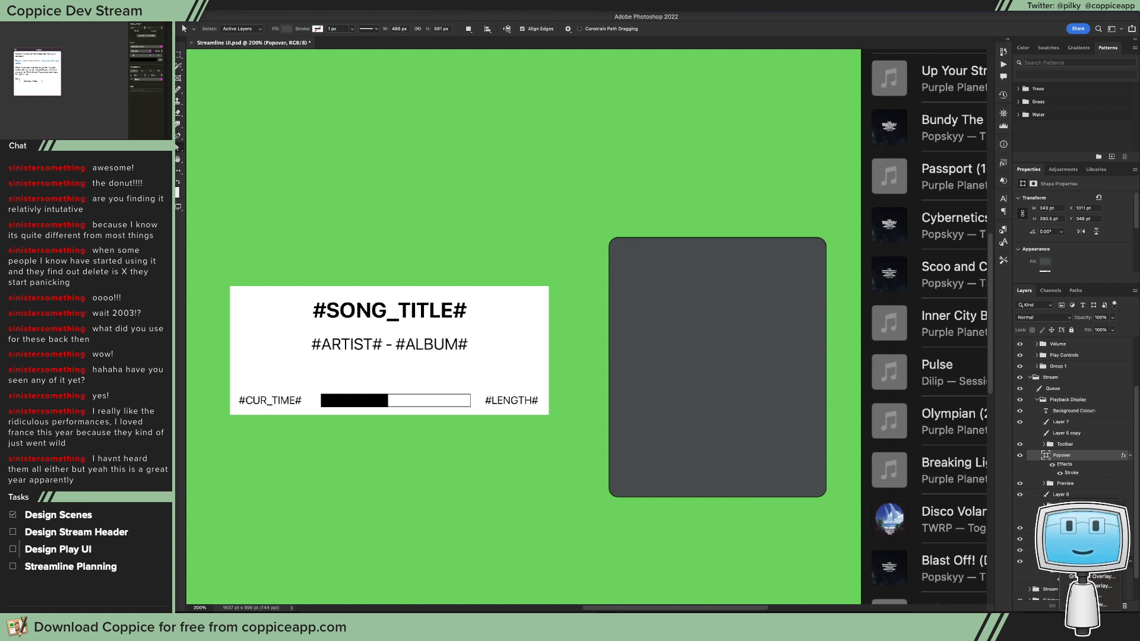
pyautogui.click(1076, 468)
pyautogui.doubleClick(1074, 473)
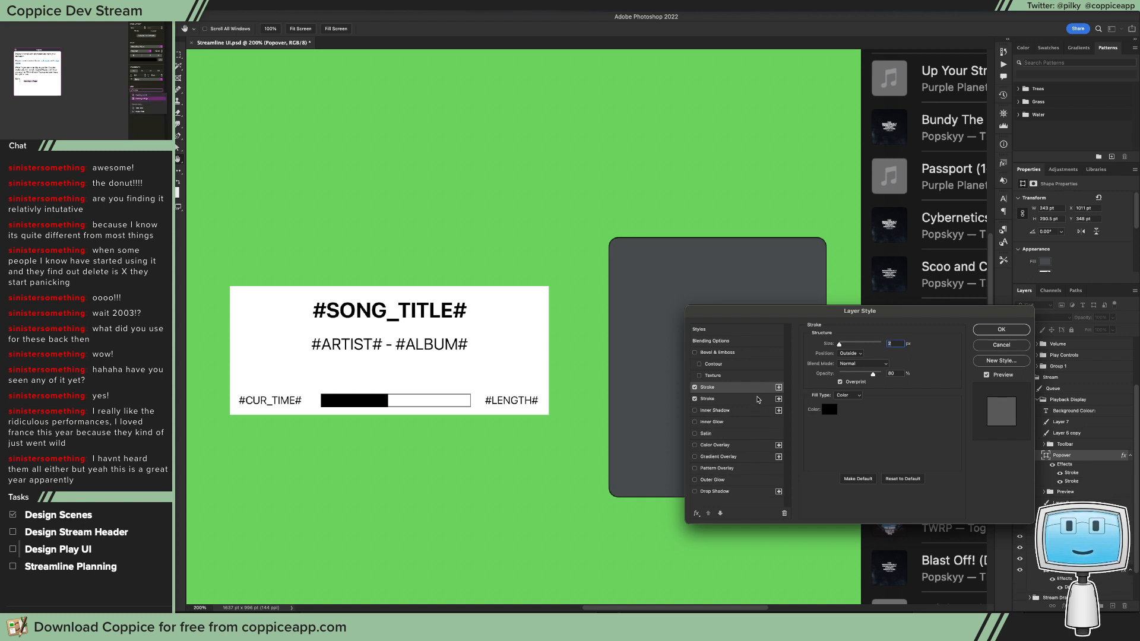
pyautogui.click(778, 387)
pyautogui.click(854, 354)
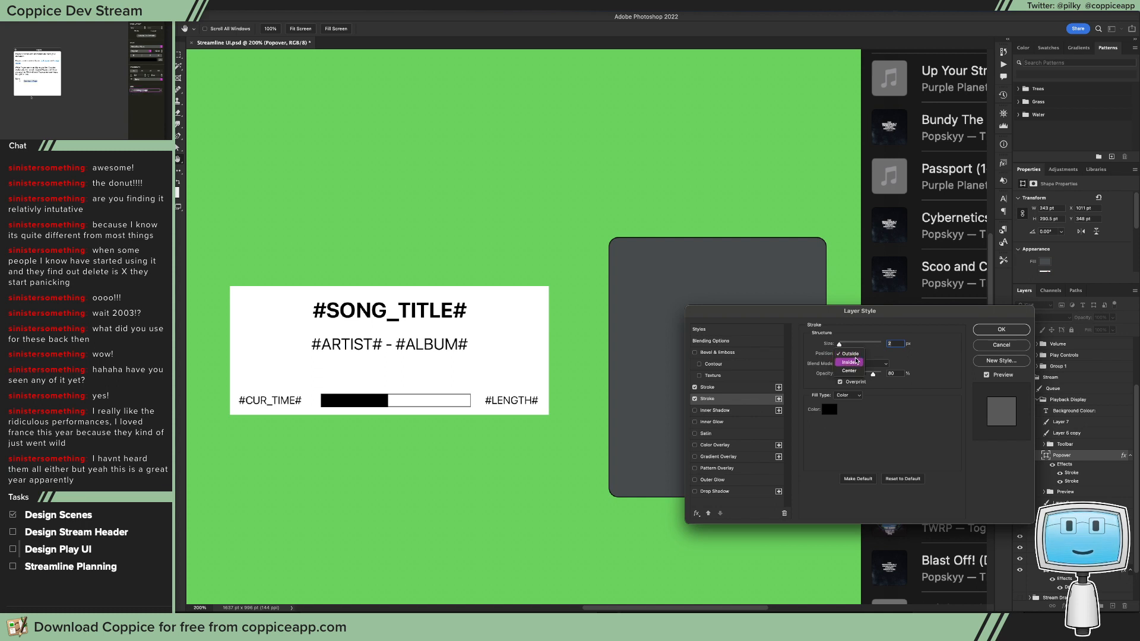
pyautogui.click(857, 362)
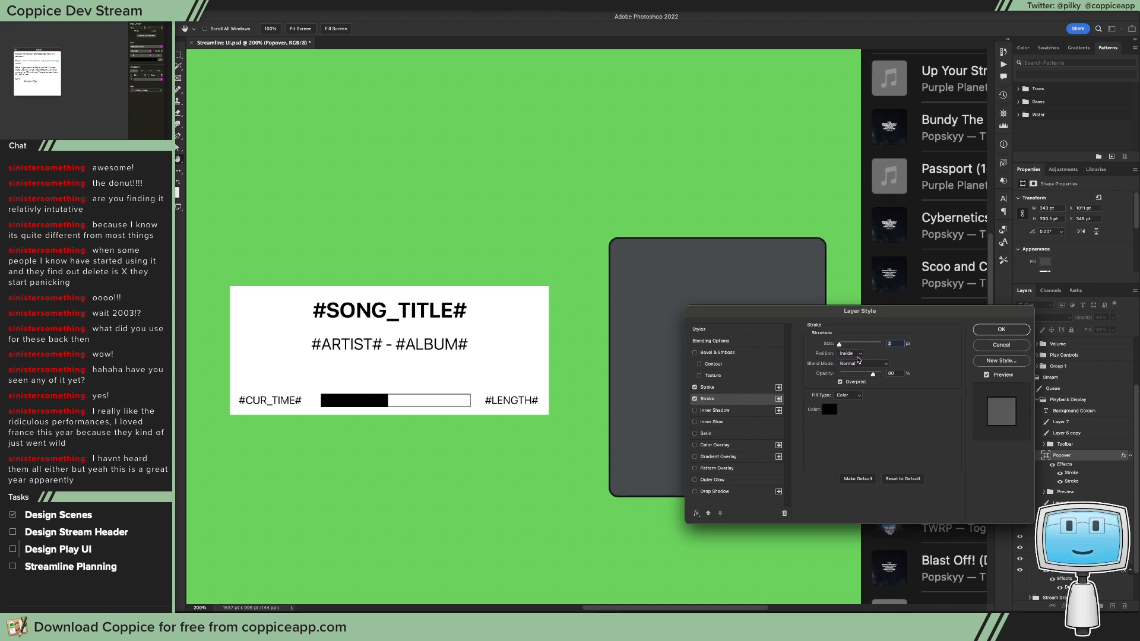
pyautogui.click(836, 412)
pyautogui.moveTo(723, 399); pyautogui.dragTo(626, 333)
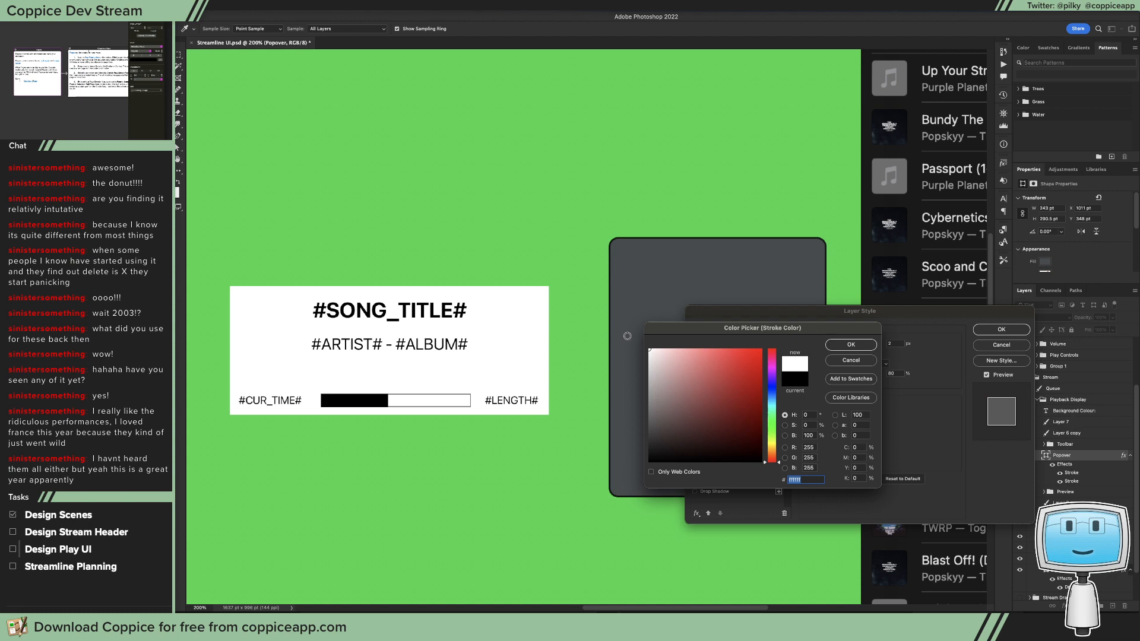
pyautogui.click(851, 345)
pyautogui.moveTo(871, 375); pyautogui.dragTo(850, 376)
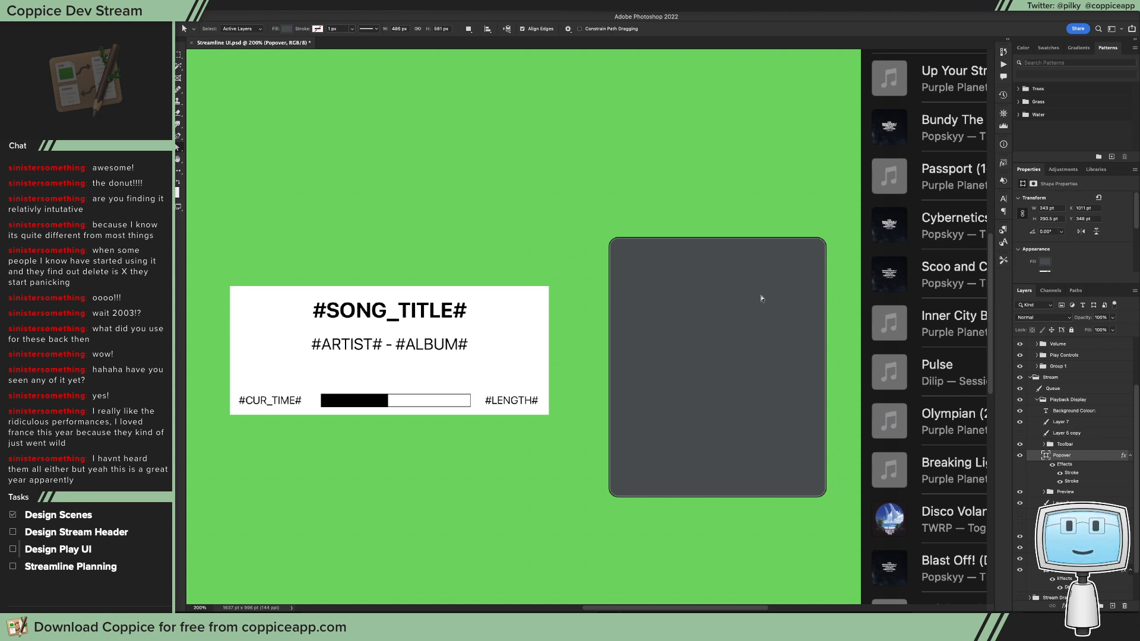
# Step: Reposition the Popover rectangle close beside the song information box, with its upper edge just below the box's upper edge
pyautogui.press('v')
pyautogui.moveTo(752, 357); pyautogui.dragTo(741, 358)
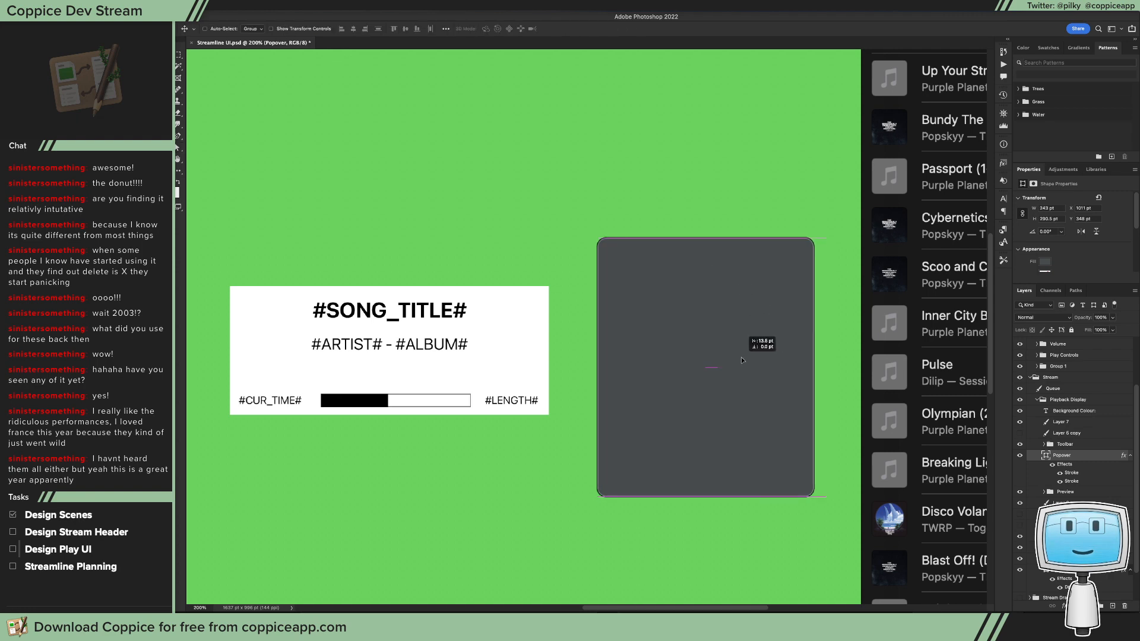
pyautogui.press('super+minus')
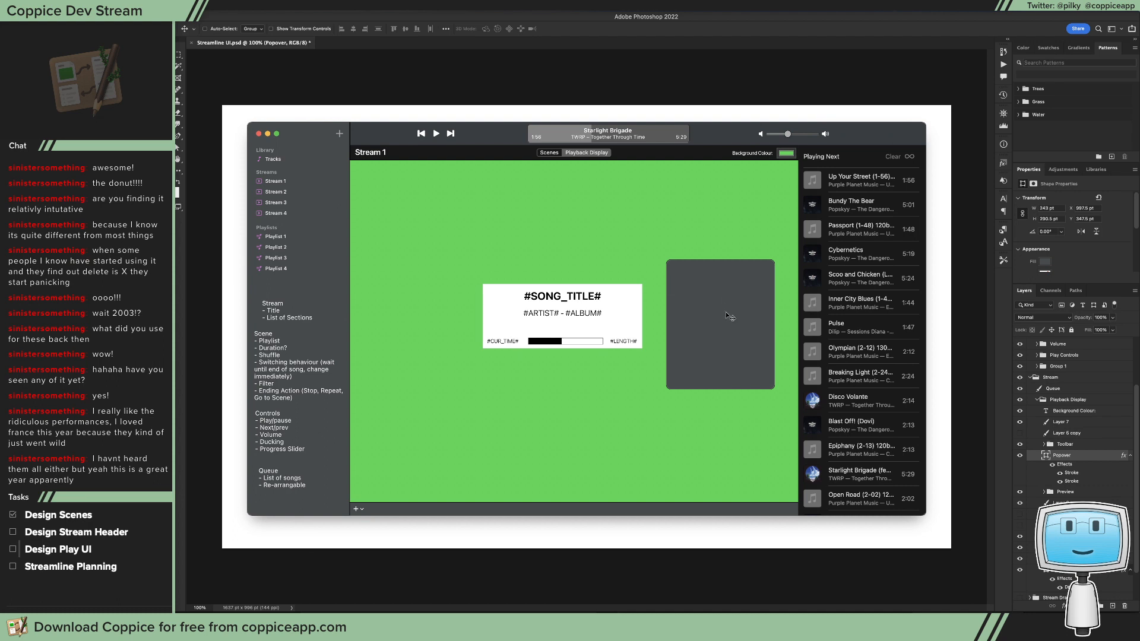
pyautogui.moveTo(725, 312); pyautogui.dragTo(728, 313)
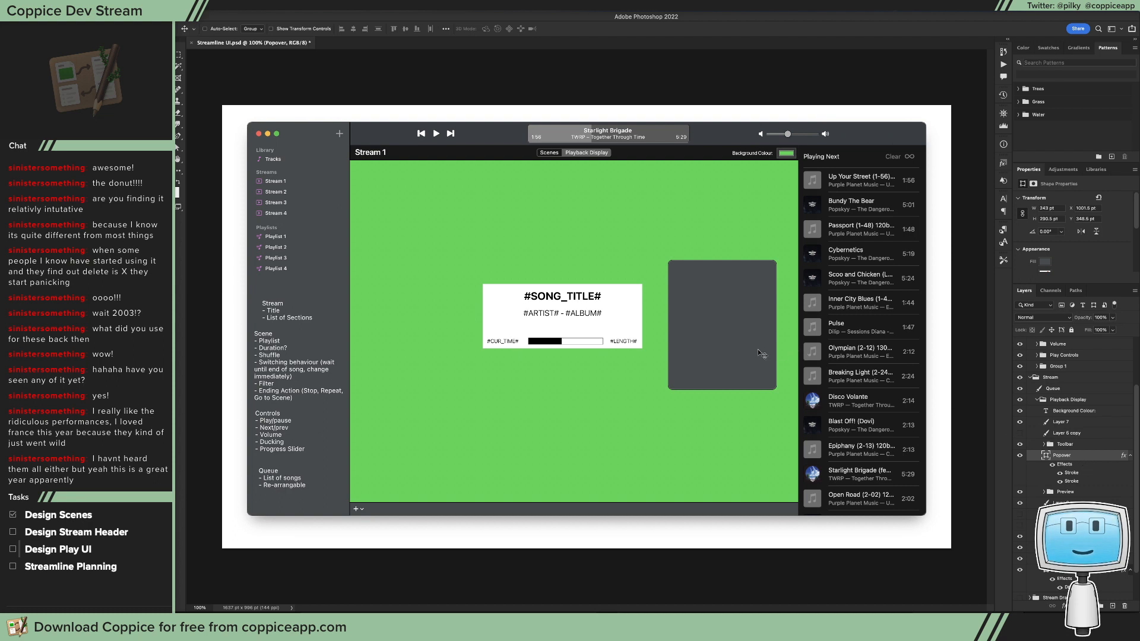
pyautogui.moveTo(758, 349); pyautogui.dragTo(712, 349)
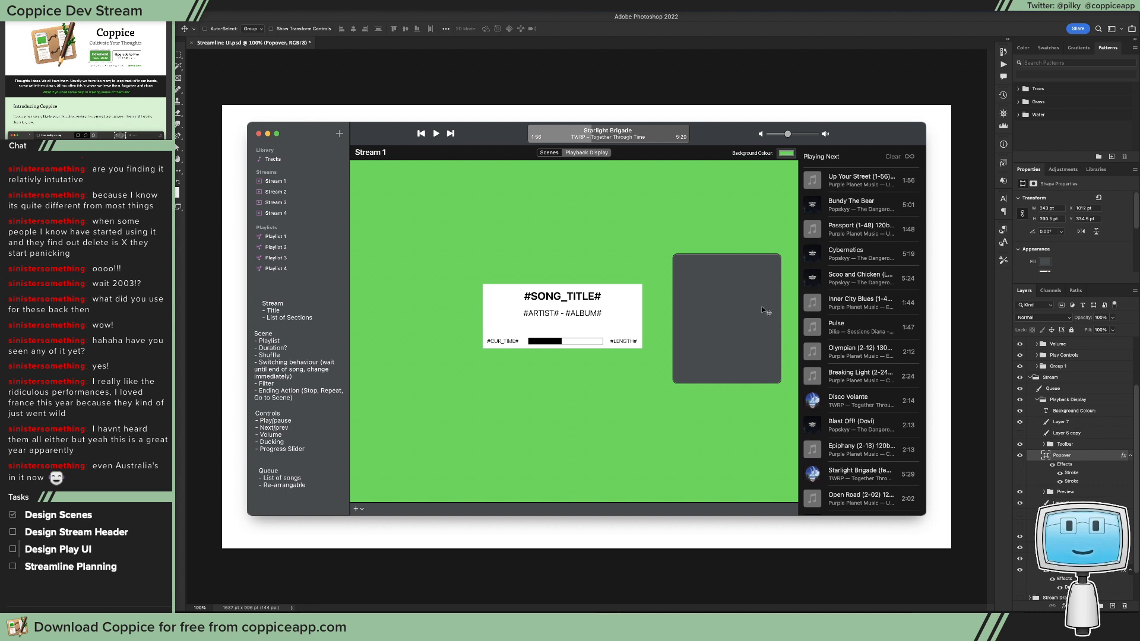
pyautogui.moveTo(738, 313); pyautogui.dragTo(692, 287)
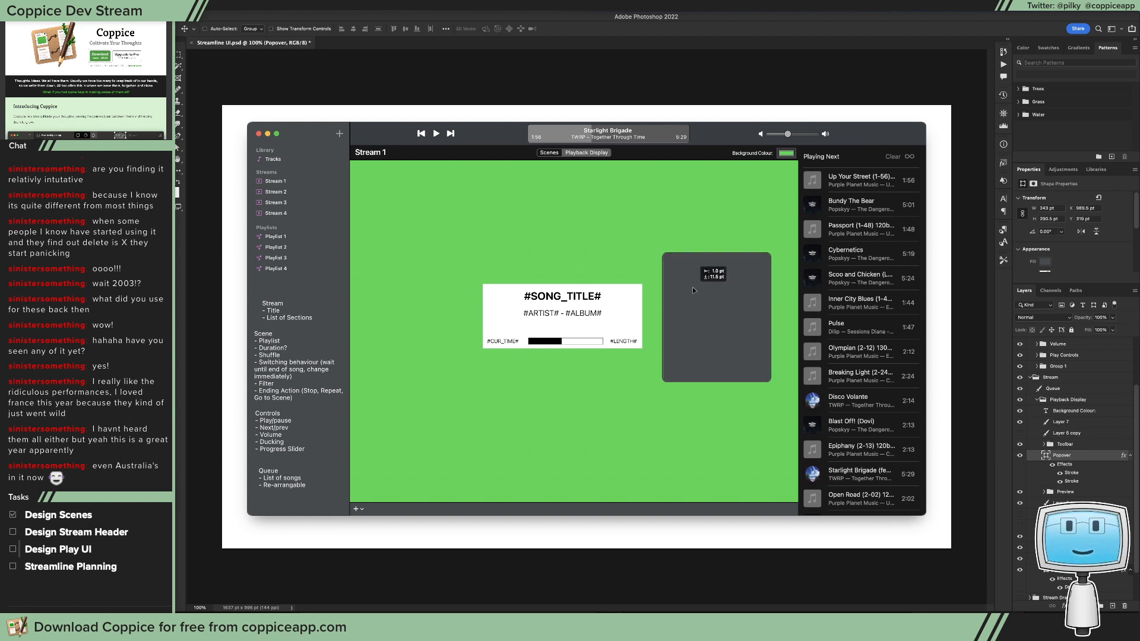
pyautogui.moveTo(682, 329); pyautogui.dragTo(684, 365)
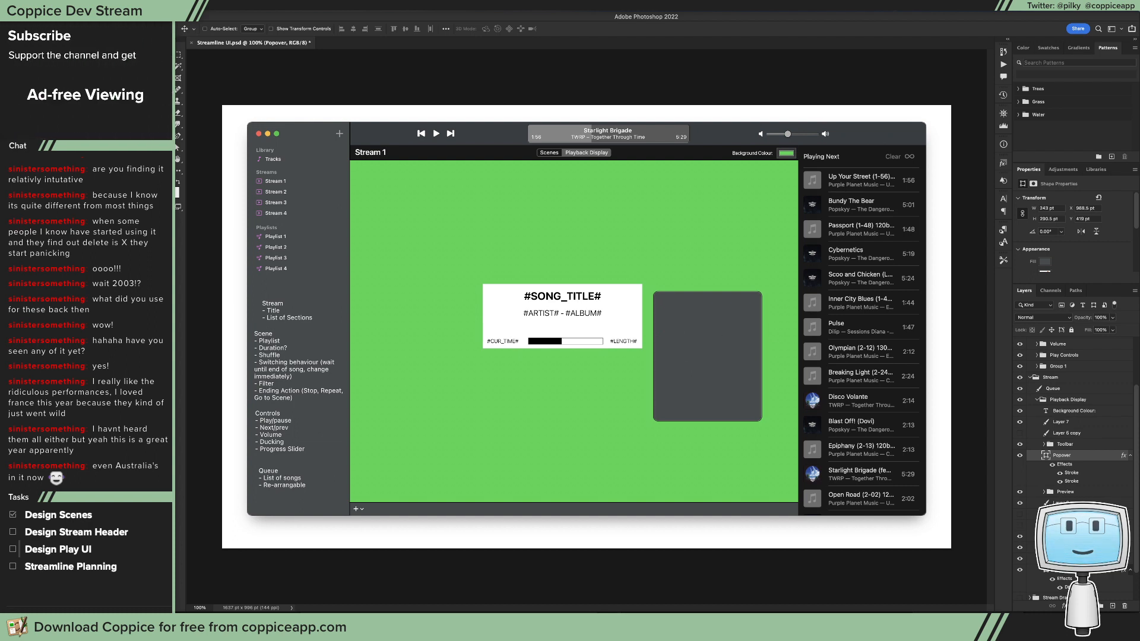
# Step: Place the Notes group above the Queue layer in the Stream group and shift its text up and left on the canvas
pyautogui.scroll(-3, 1074, 469)
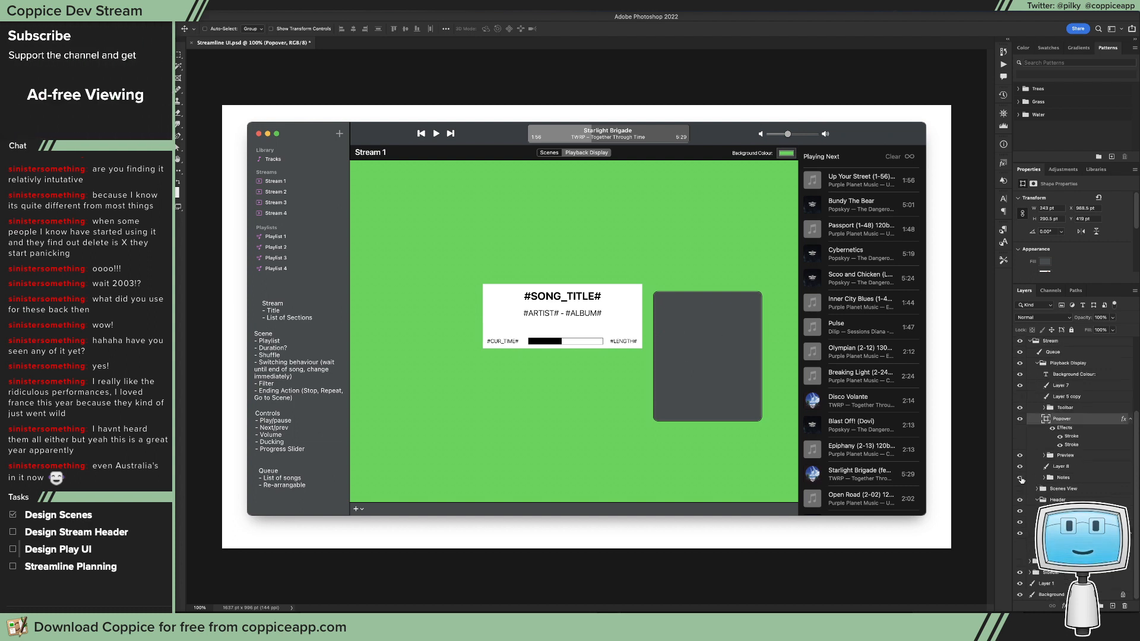
pyautogui.moveTo(1046, 478); pyautogui.dragTo(1082, 450)
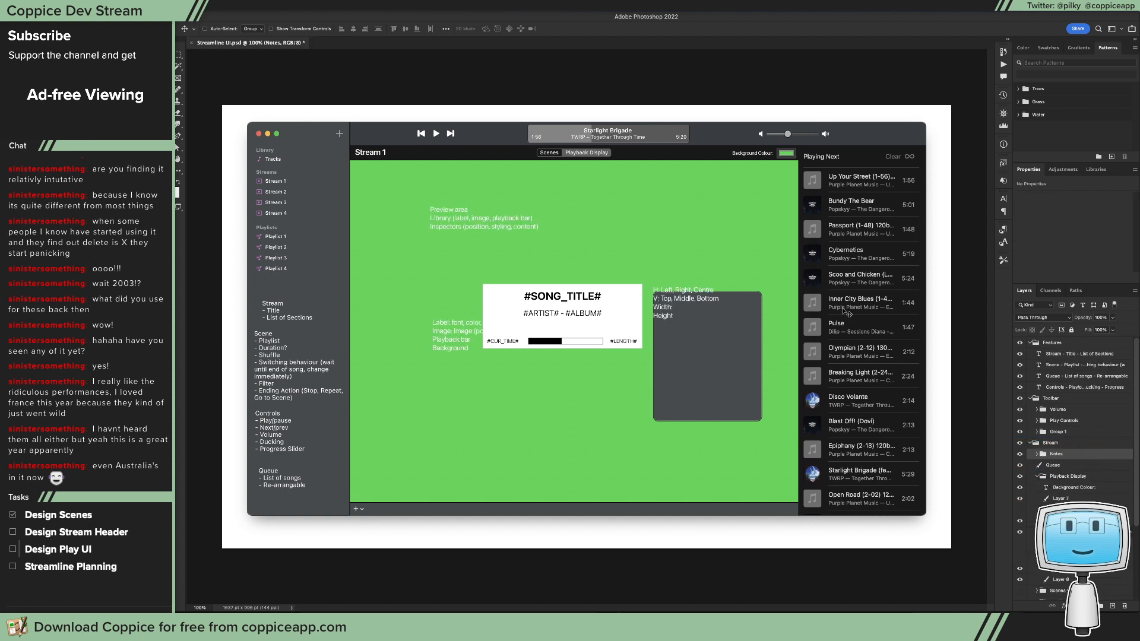
pyautogui.moveTo(654, 251); pyautogui.dragTo(594, 216)
# Step: Change the text colour of all three text layers in the Notes group to black
pyautogui.press('t')
pyautogui.click(1037, 454)
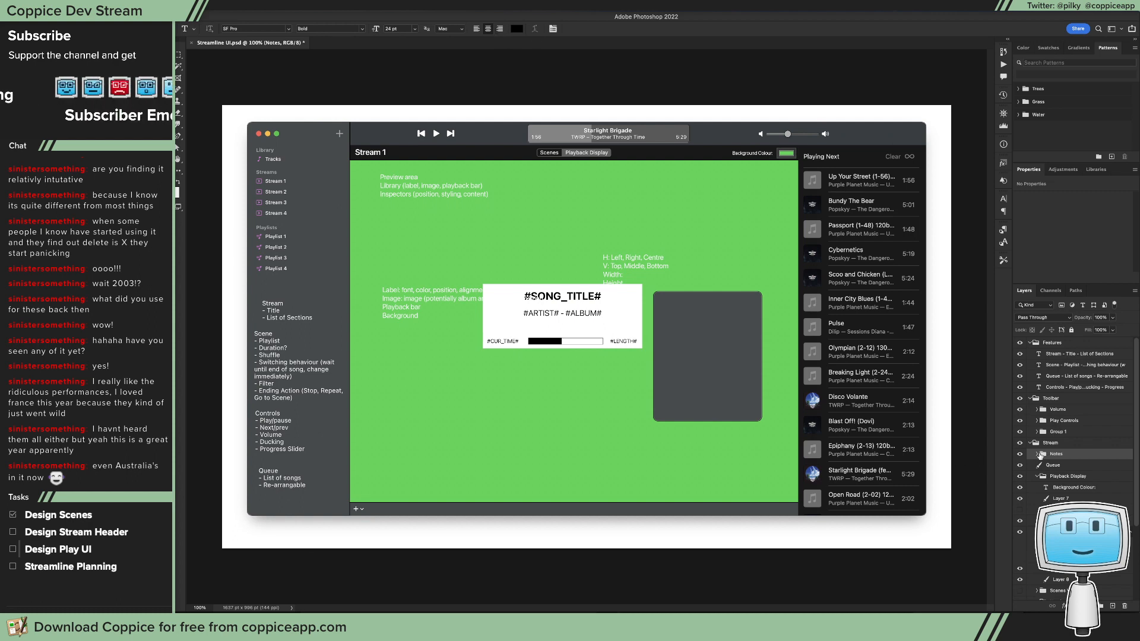
pyautogui.click(1066, 465)
pyautogui.keyDown('shift'); pyautogui.click(1069, 487); pyautogui.keyUp('shift')
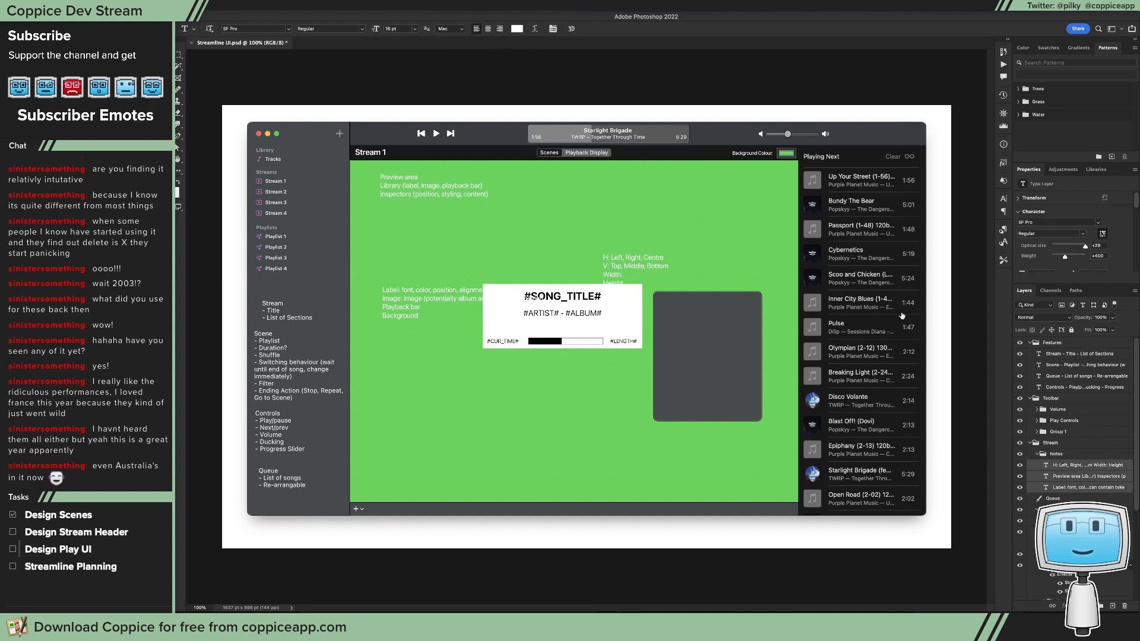
pyautogui.click(518, 29)
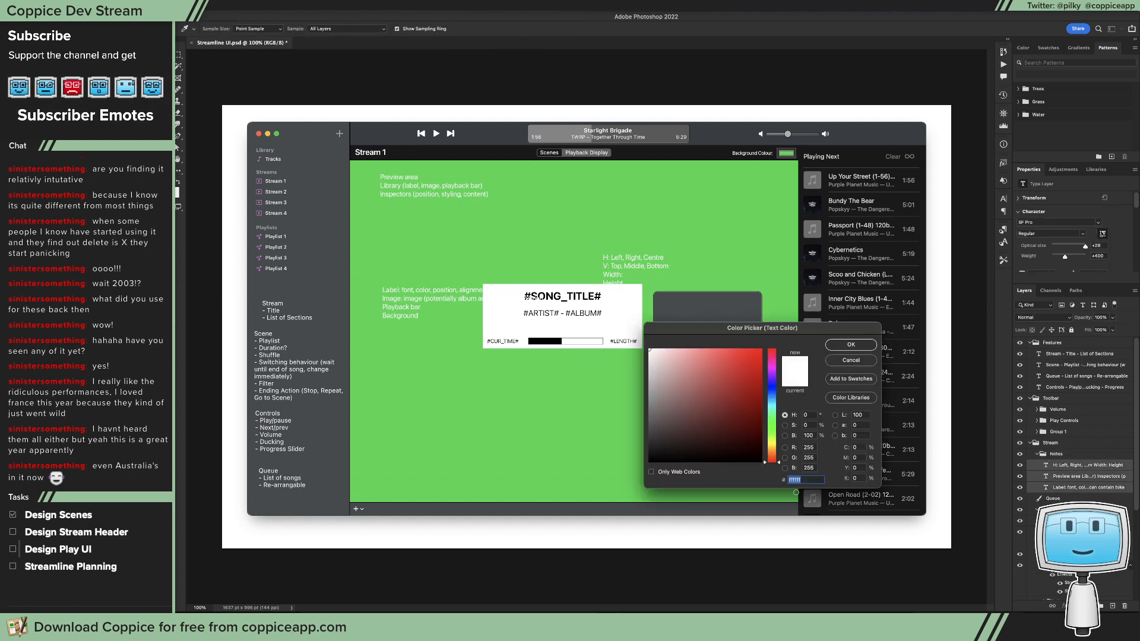
pyautogui.click(763, 461)
pyautogui.click(850, 344)
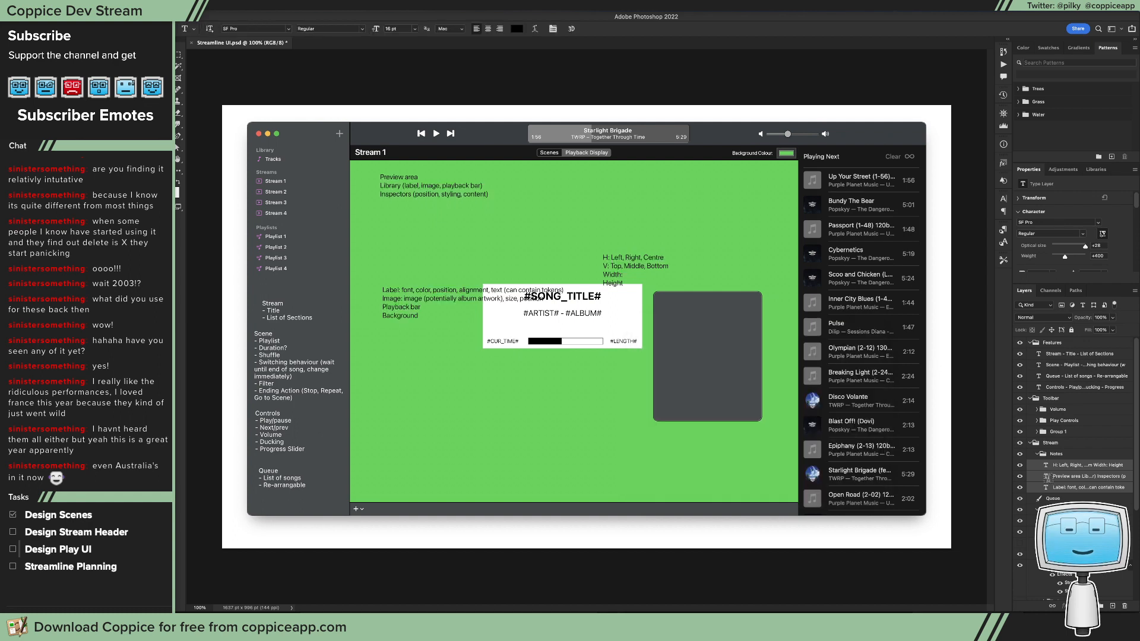
# Step: Rearrange the three note texts in the green area above the song information box so they no longer overlap it
pyautogui.press('v')
pyautogui.moveTo(673, 253); pyautogui.dragTo(635, 185)
pyautogui.click(1042, 476)
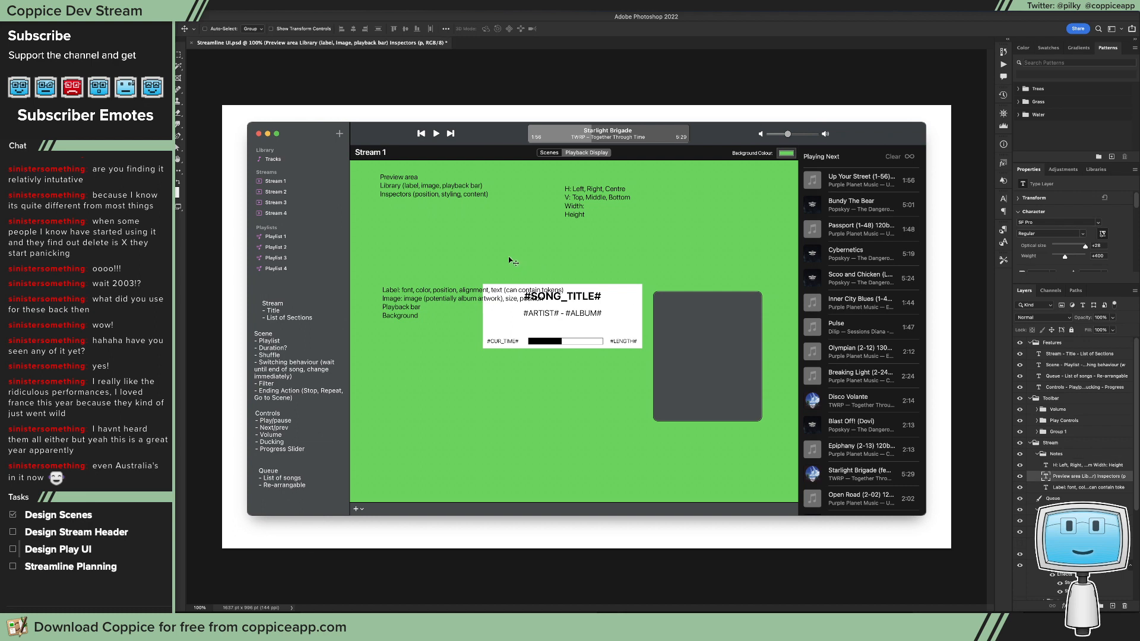
pyautogui.moveTo(511, 262); pyautogui.dragTo(554, 213)
pyautogui.click(1063, 487)
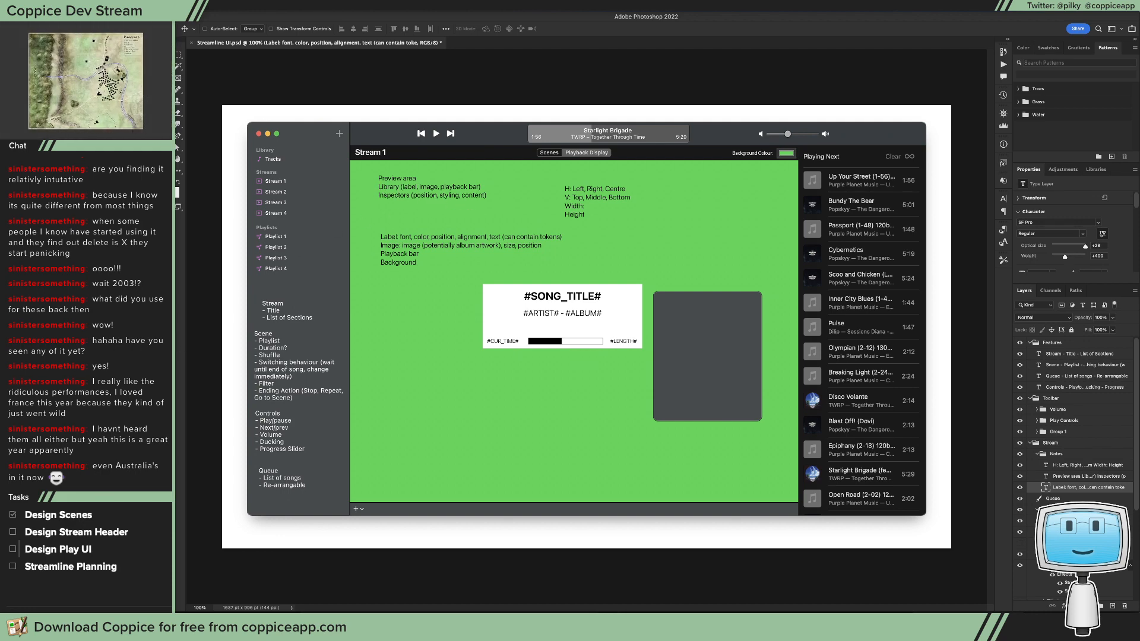
# Step: Switch to Xcode and add a Segmented Control from the object library directly beneath the Scenes/Playback Display control
pyautogui.press('super+Tab')
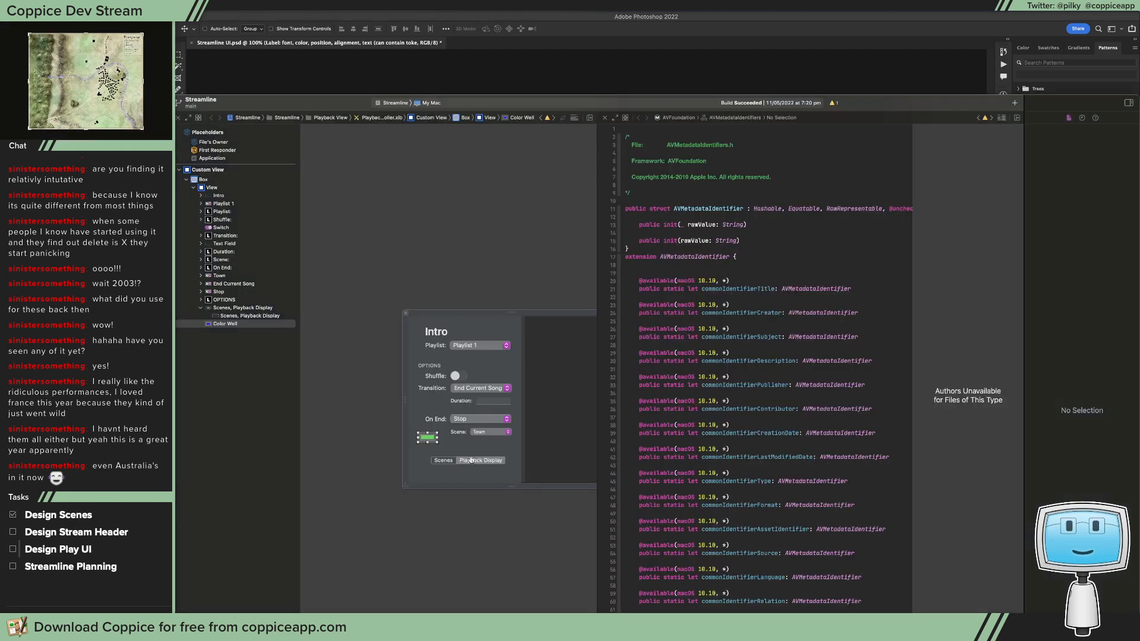
pyautogui.click(474, 460)
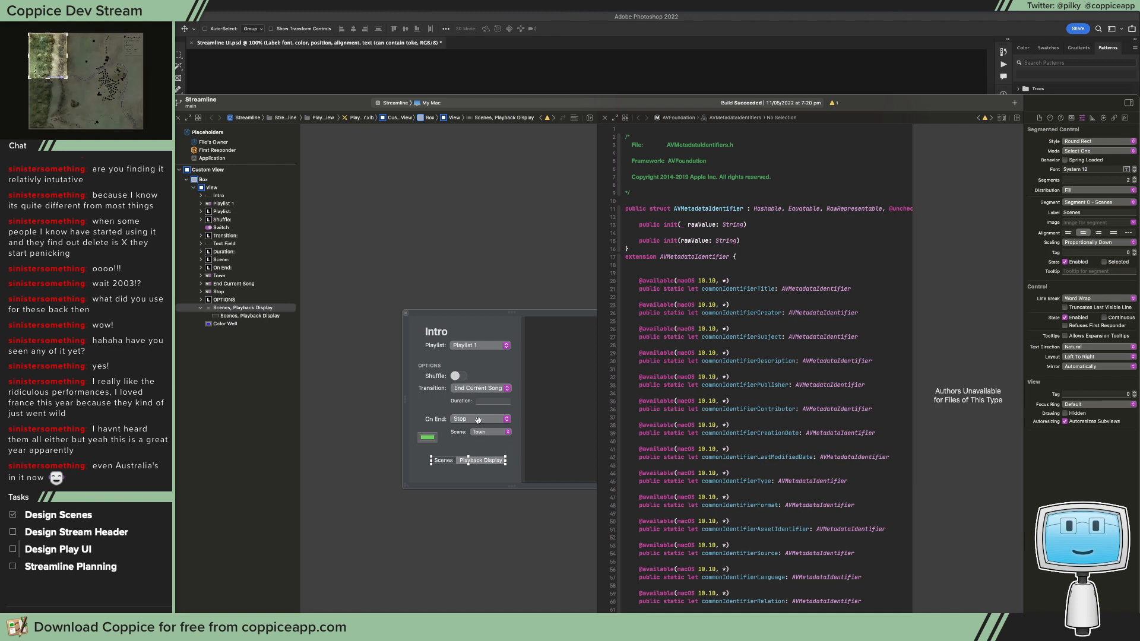
pyautogui.press('super+shift+l')
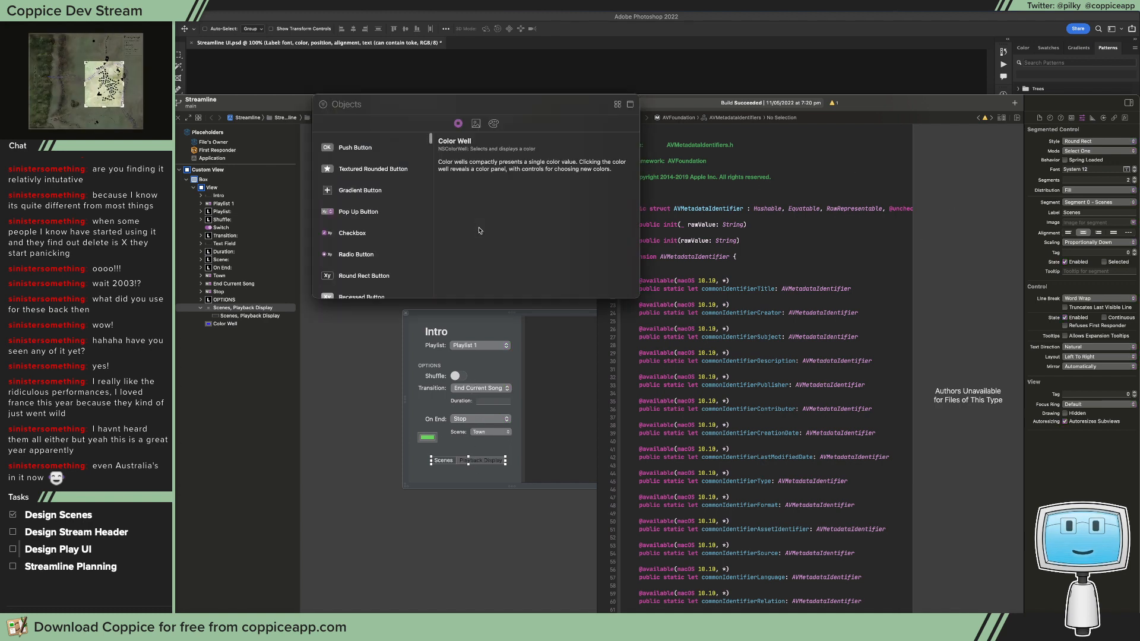
pyautogui.write('seg')
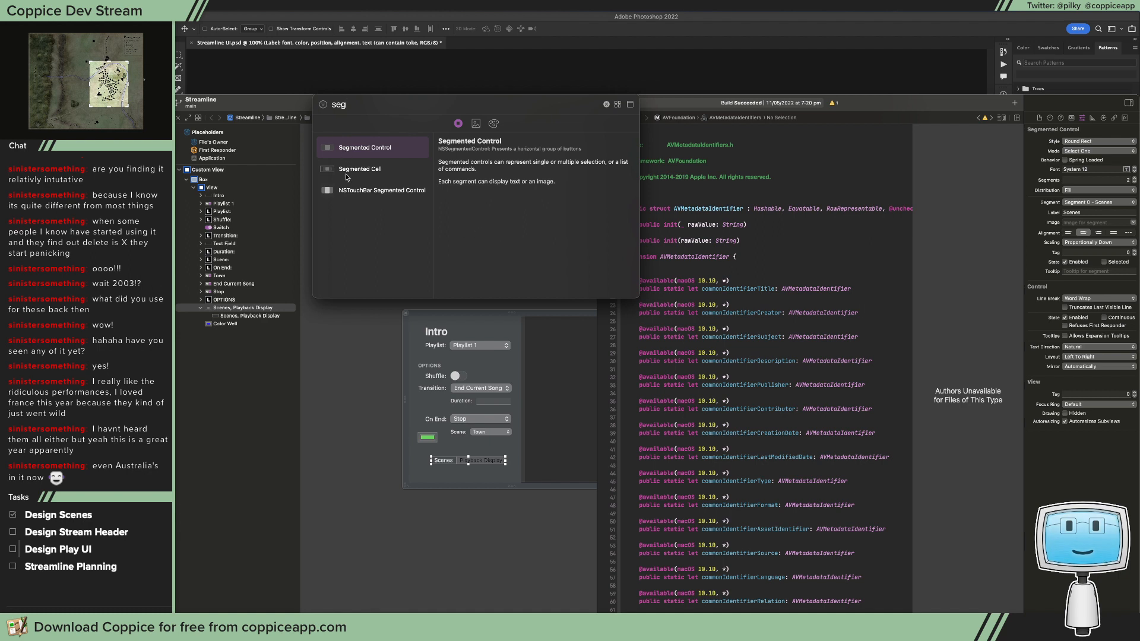
pyautogui.moveTo(347, 177); pyautogui.dragTo(500, 475)
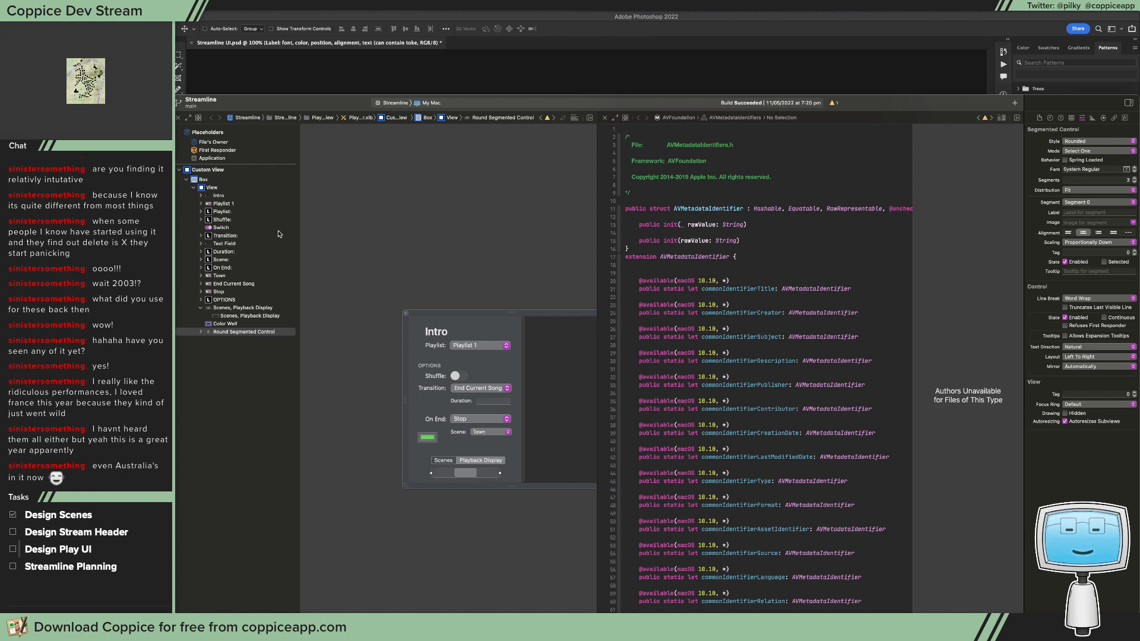
# Step: Label the new control's three segments Content, Style and Position, and set their distribution to Fill Equally
pyautogui.click(1074, 203)
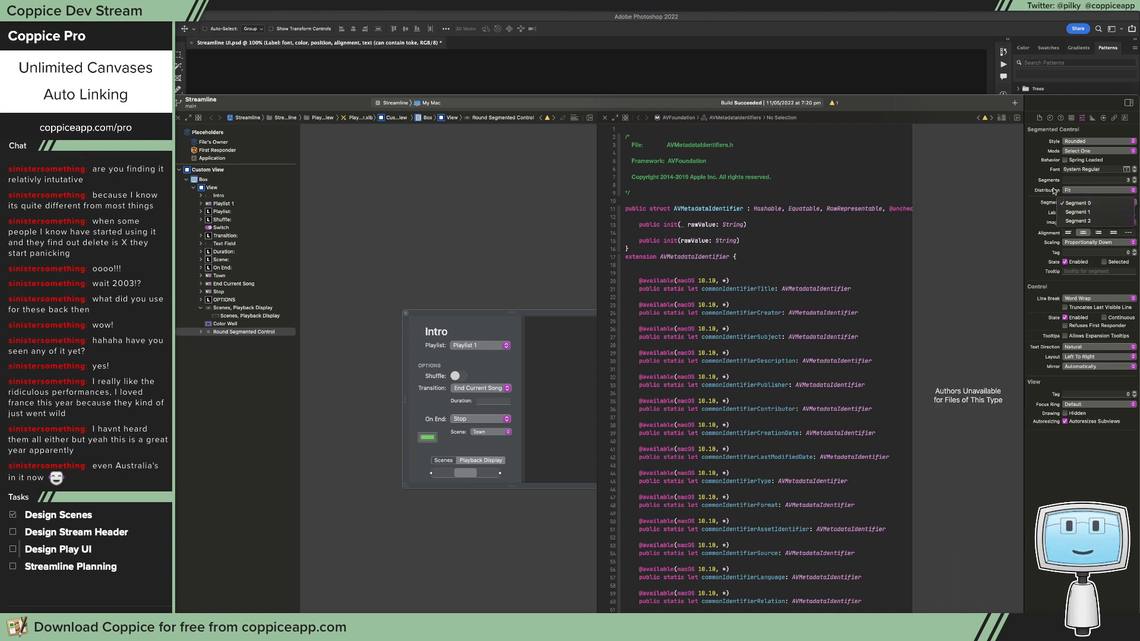
pyautogui.click(1082, 202)
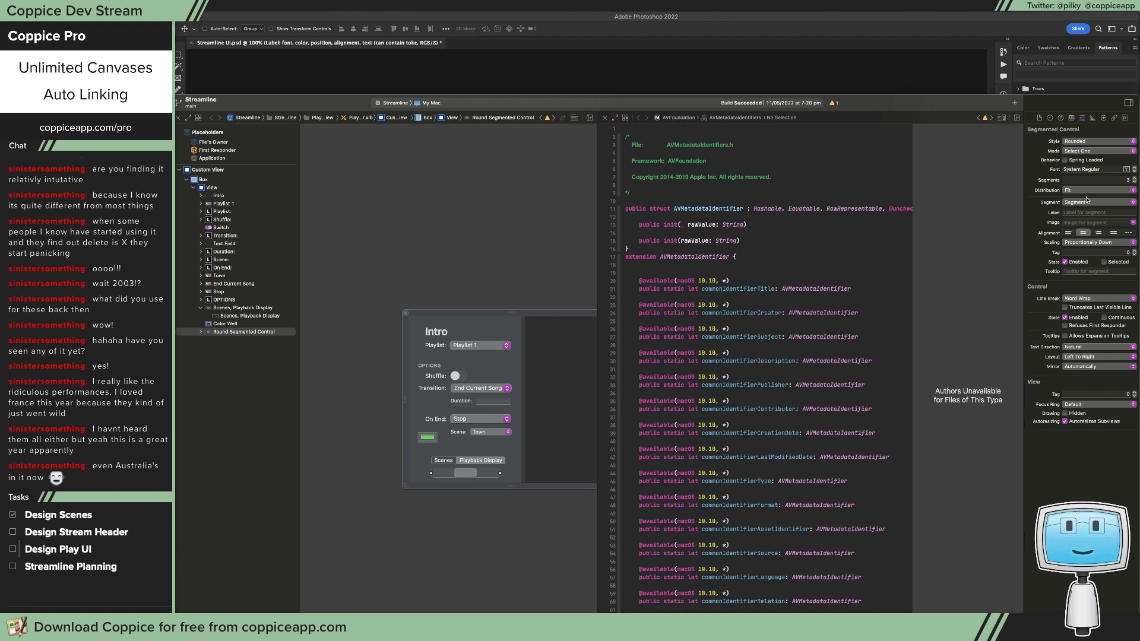
pyautogui.click(446, 474)
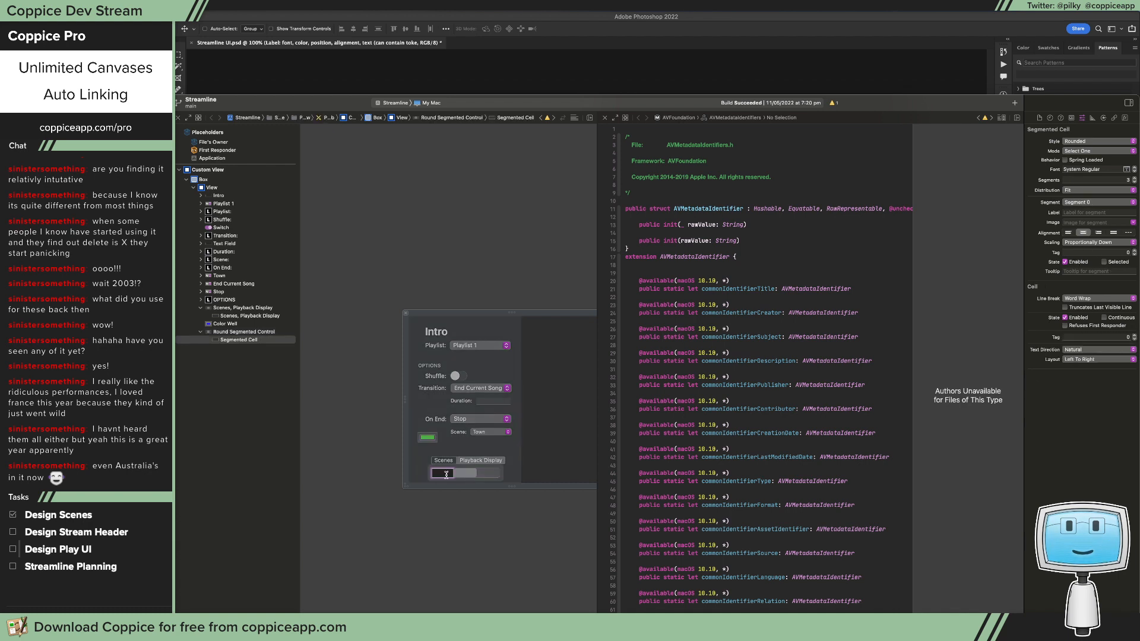
pyautogui.write('Content')
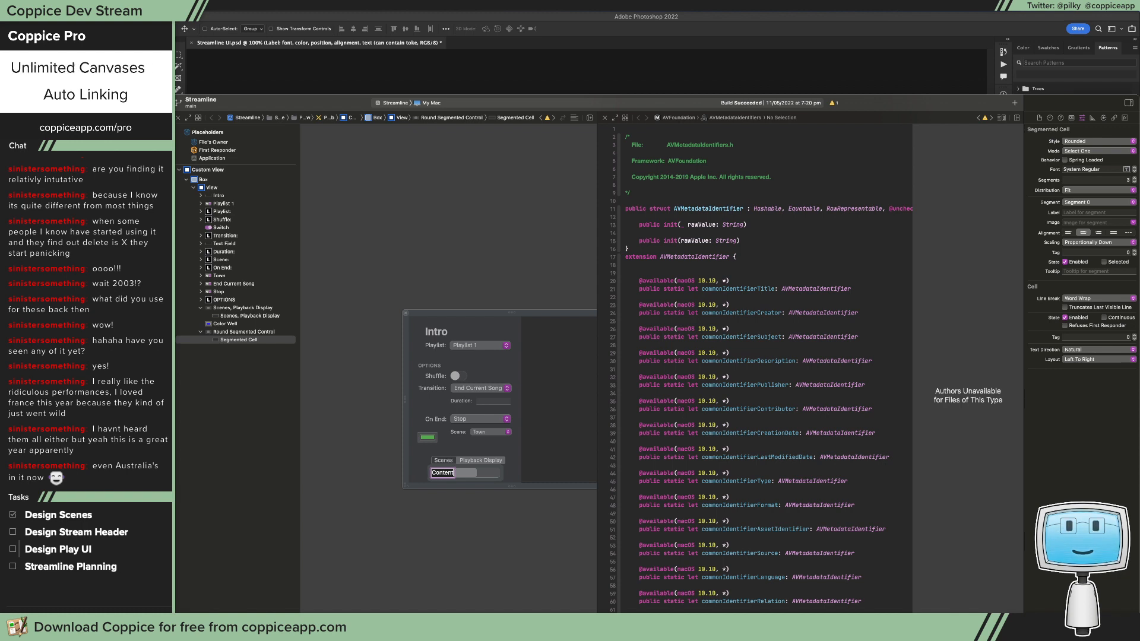
pyautogui.doubleClick(465, 472)
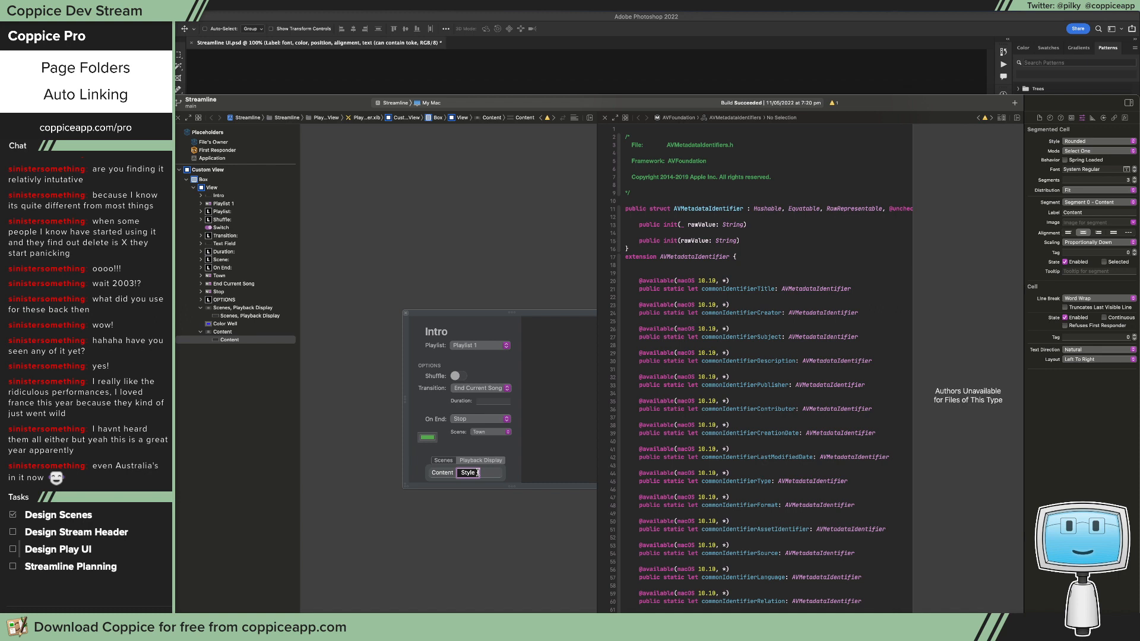
pyautogui.doubleClick(489, 472)
pyautogui.write('Posit')
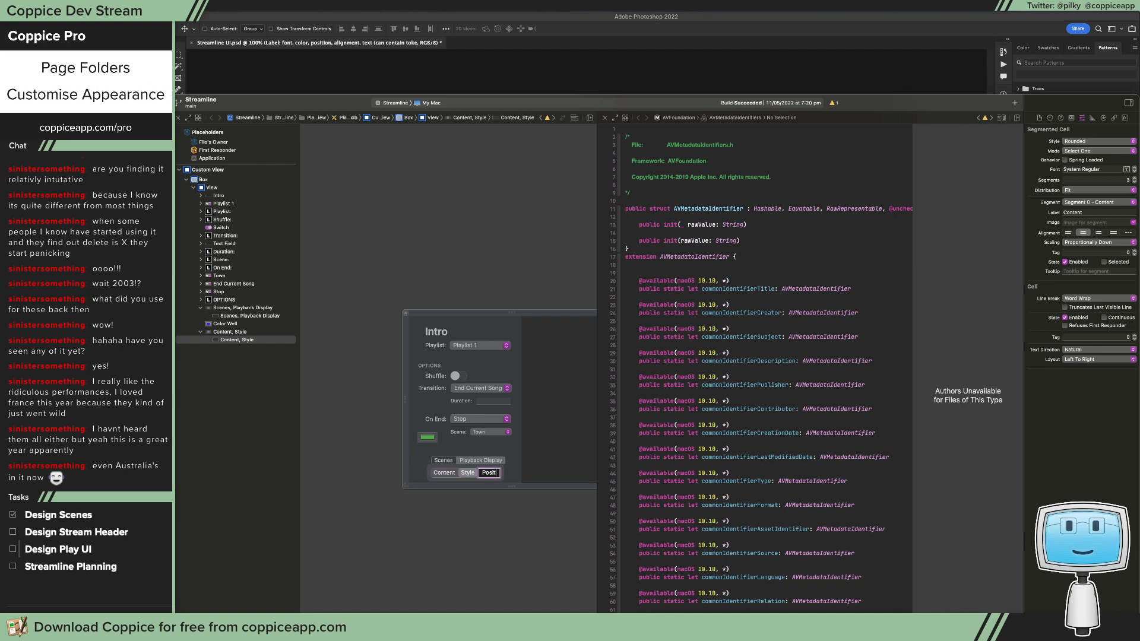
pyautogui.write('ion')
pyautogui.press('Return')
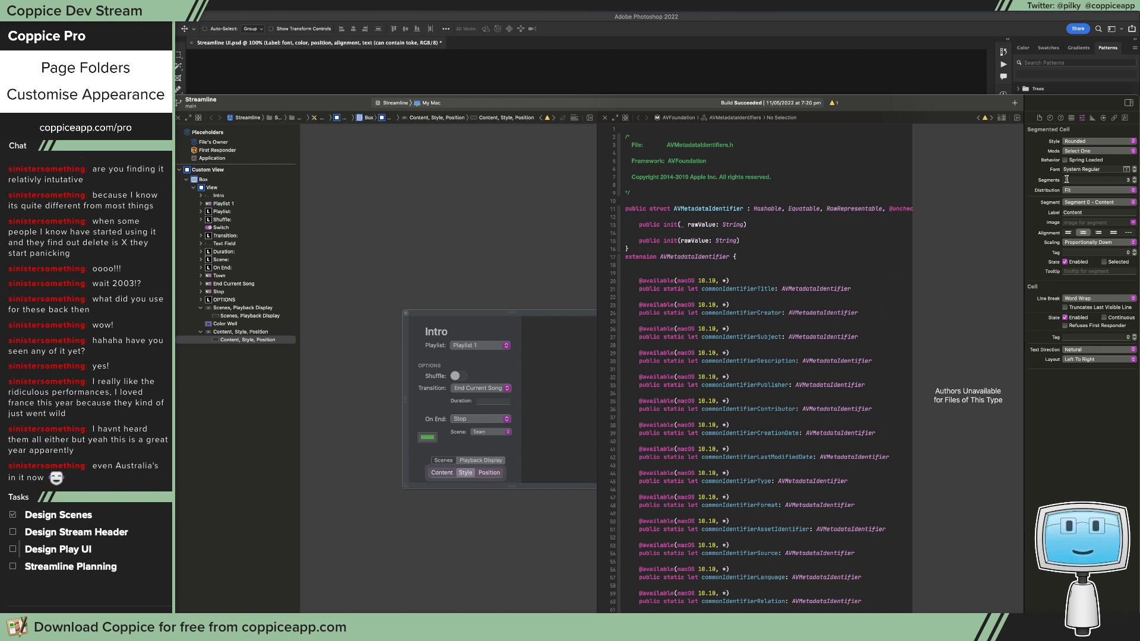
pyautogui.click(1094, 189)
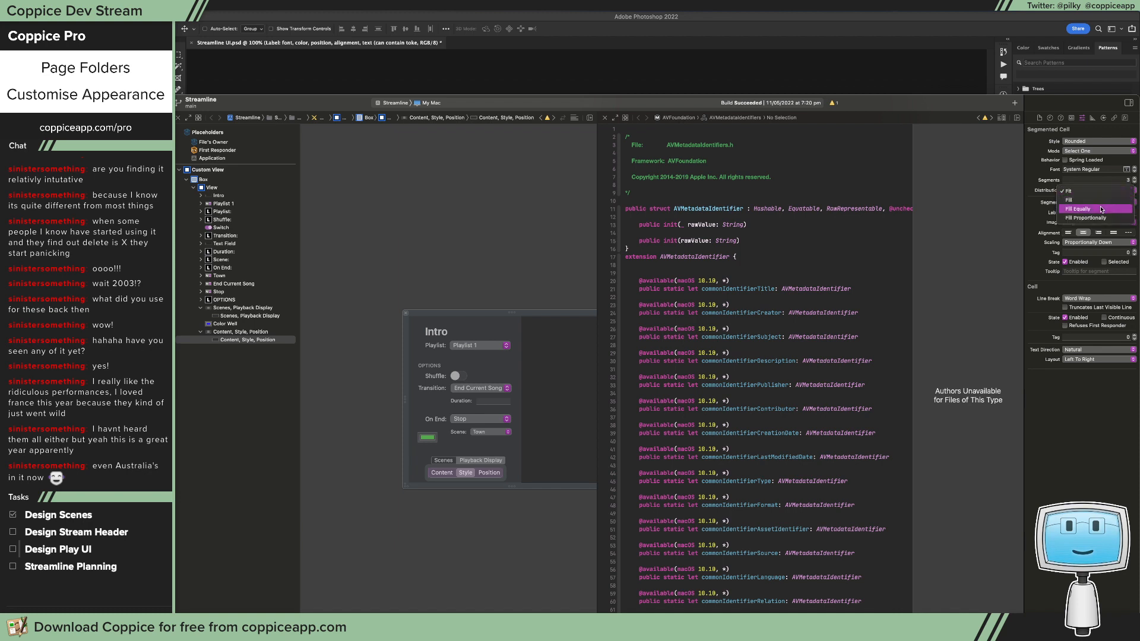
pyautogui.click(1065, 208)
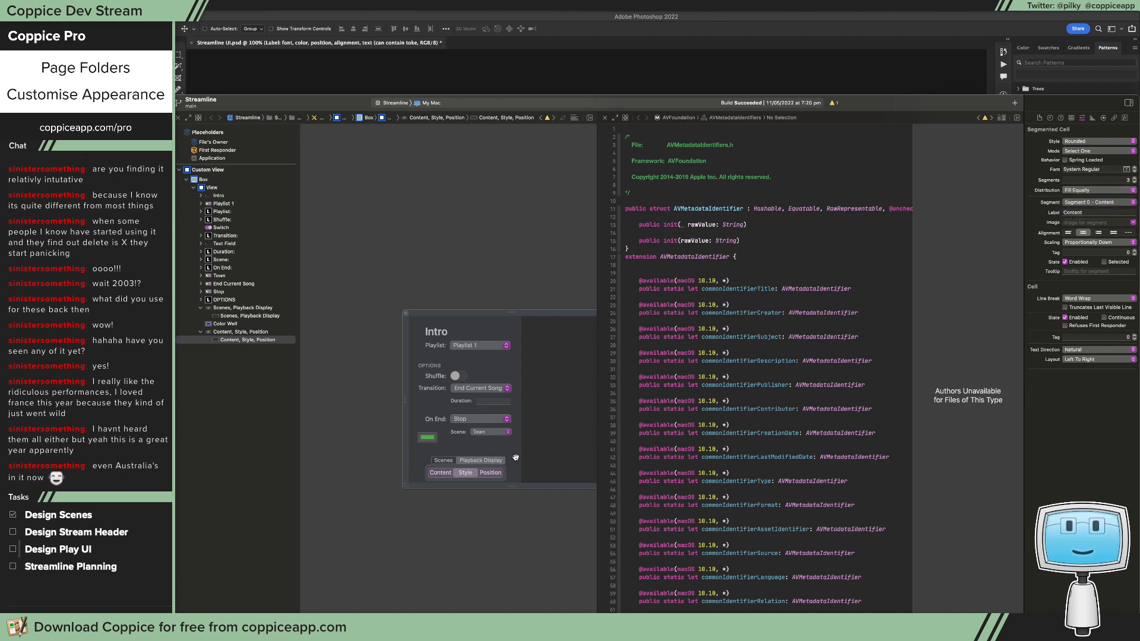
# Step: Try widths of 50 and 40 for the Content segment of the new control, and settle on 55
pyautogui.click(498, 470)
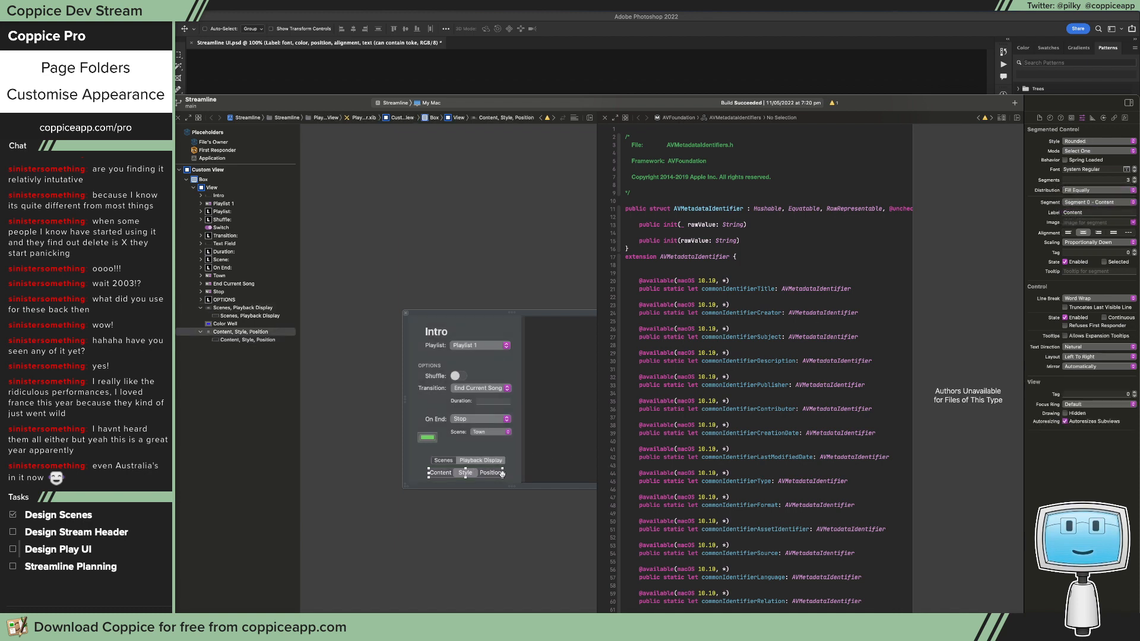
pyautogui.click(1093, 118)
pyautogui.click(1110, 151)
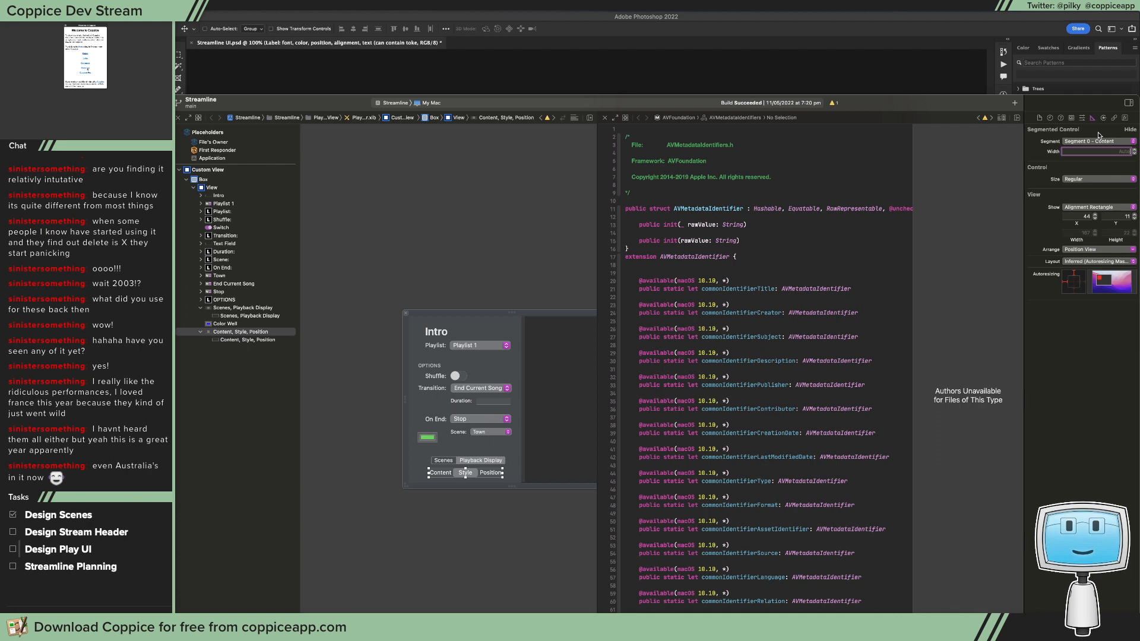
pyautogui.write('50')
pyautogui.press('Return')
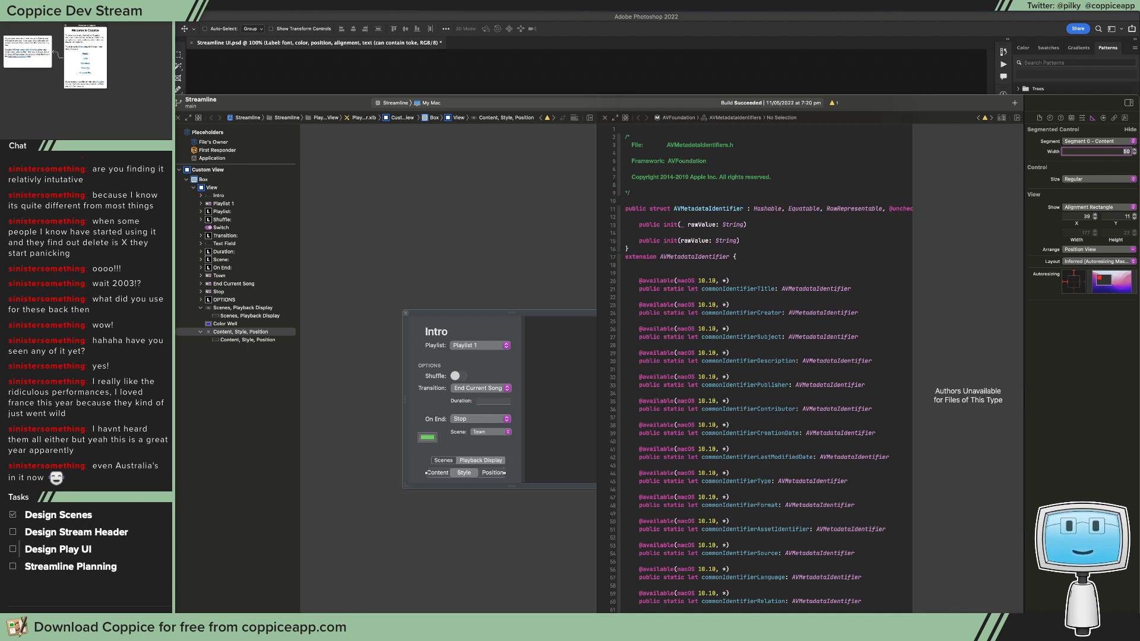
pyautogui.write('40')
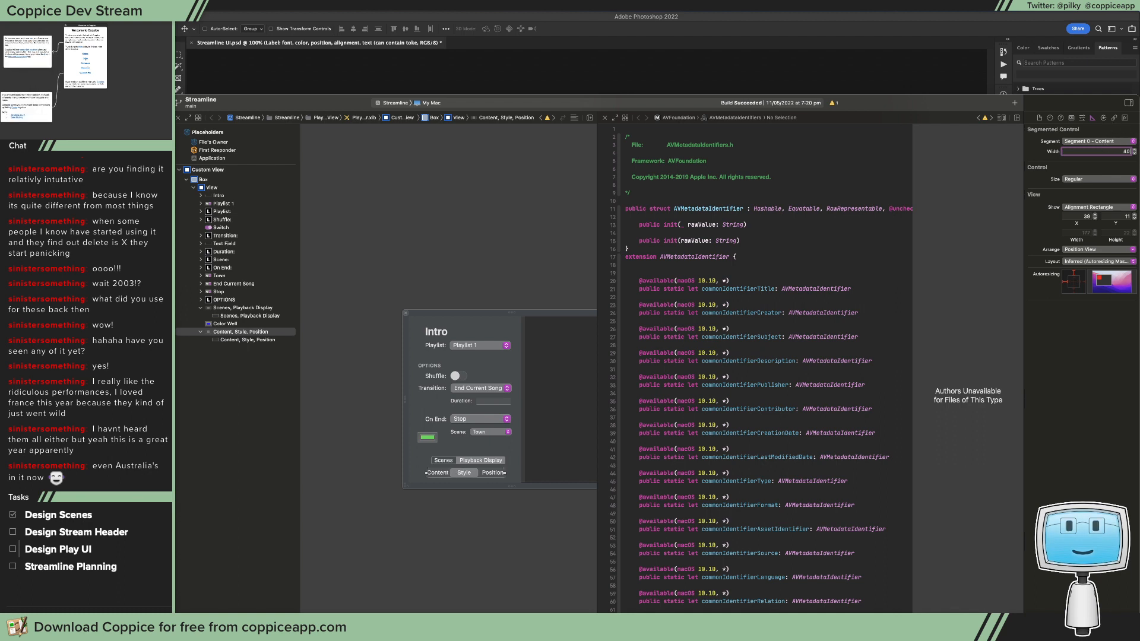
pyautogui.press('Return')
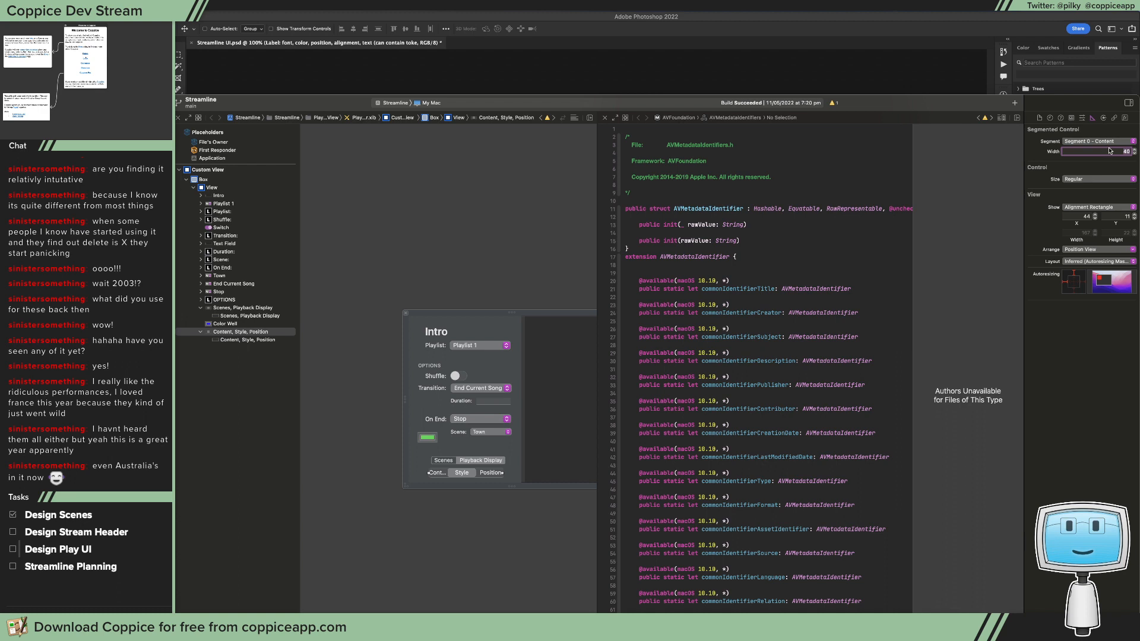
pyautogui.write('50')
pyautogui.press('Return')
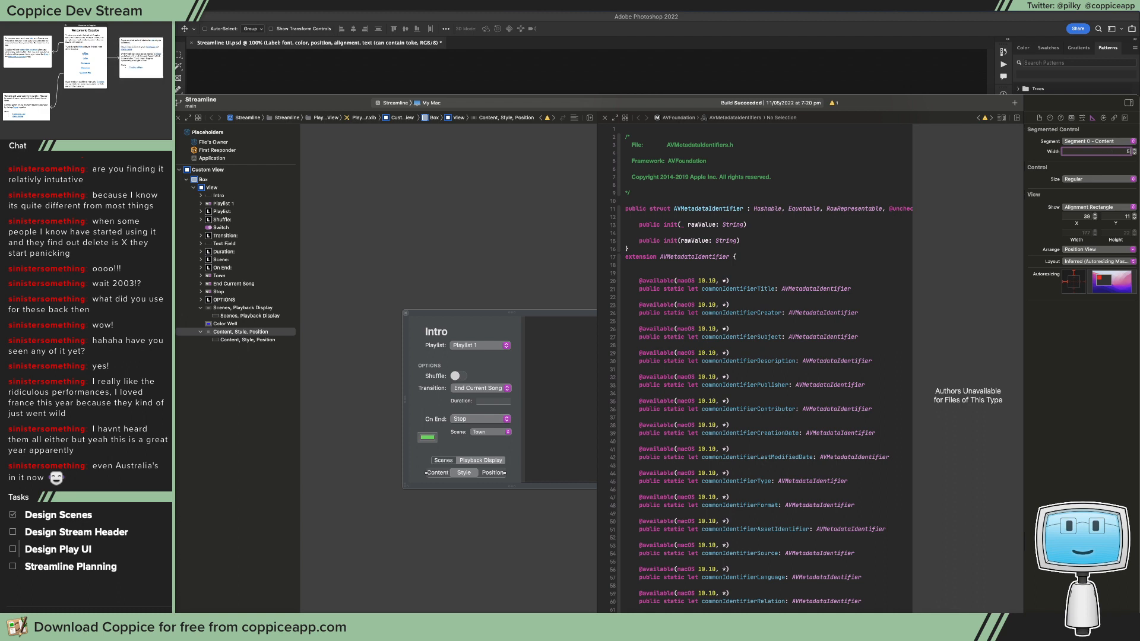
pyautogui.press('Return')
# Step: Set the Content/Style/Position segmented control's size to Small and deselect it
pyautogui.click(1104, 118)
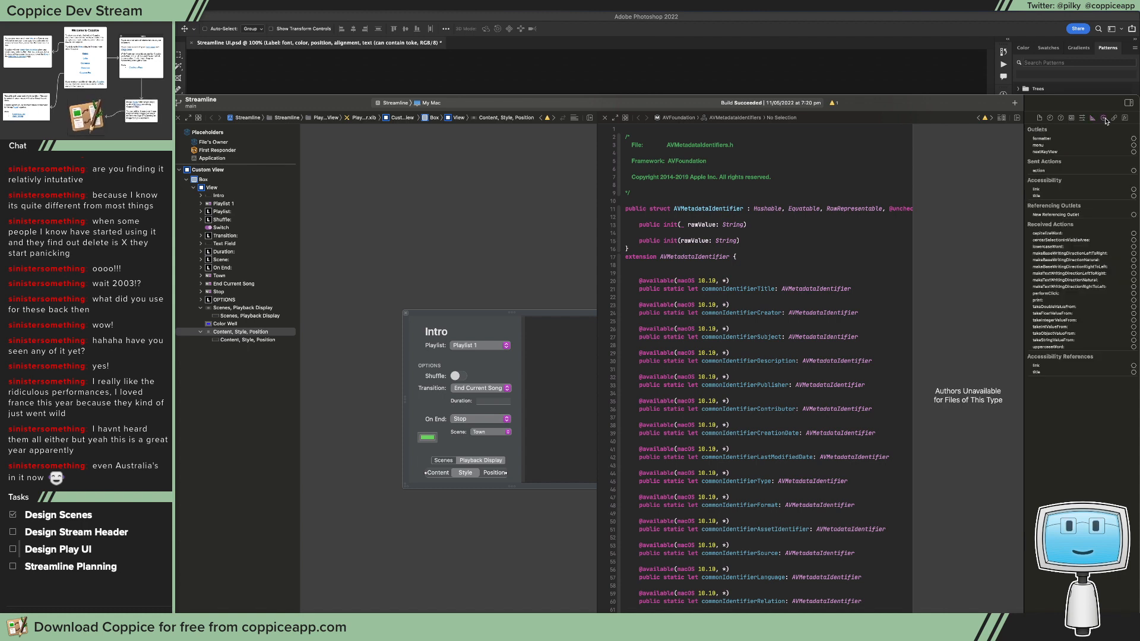
pyautogui.click(1082, 117)
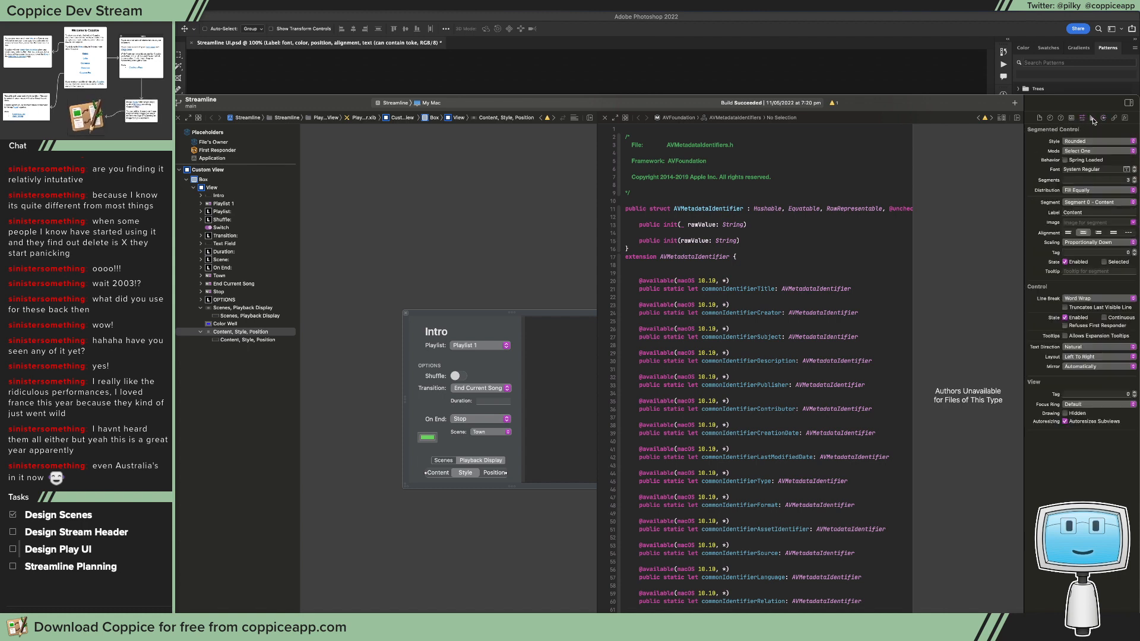
pyautogui.click(1092, 118)
pyautogui.click(1099, 179)
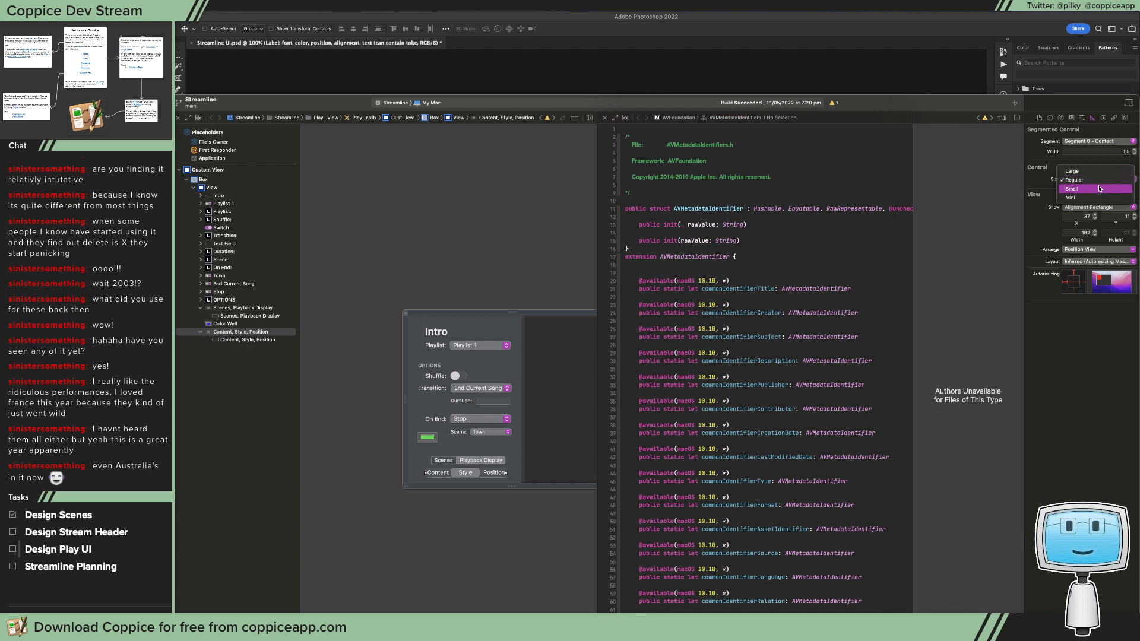
pyautogui.click(1099, 188)
pyautogui.click(491, 480)
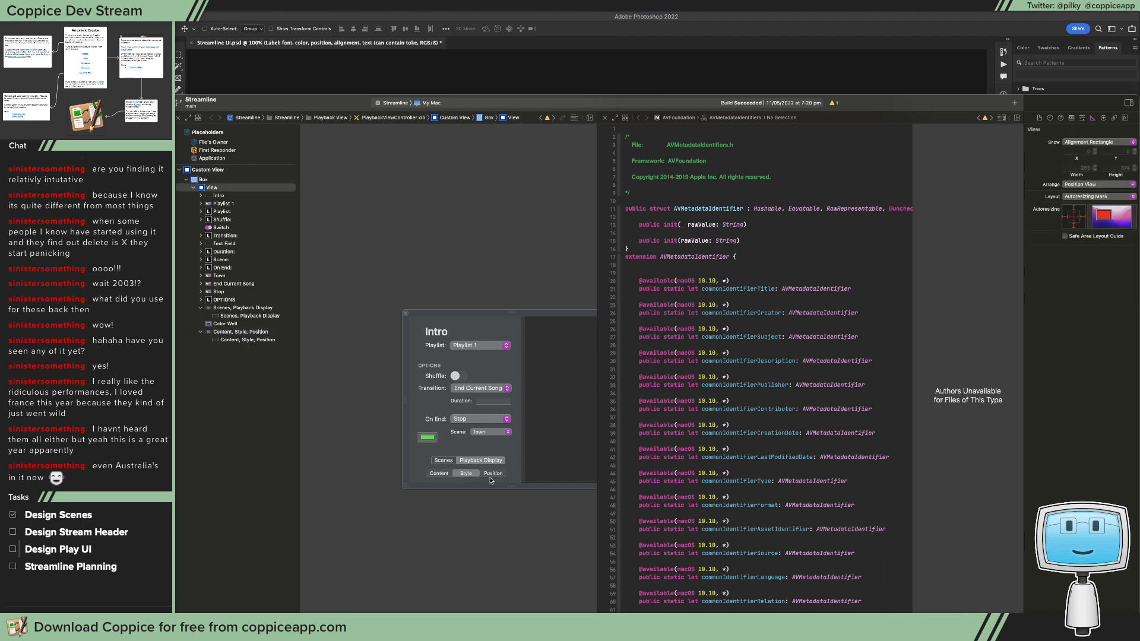
# Step: Narrow the segments of the Content/Style/Position control slightly
pyautogui.click(490, 473)
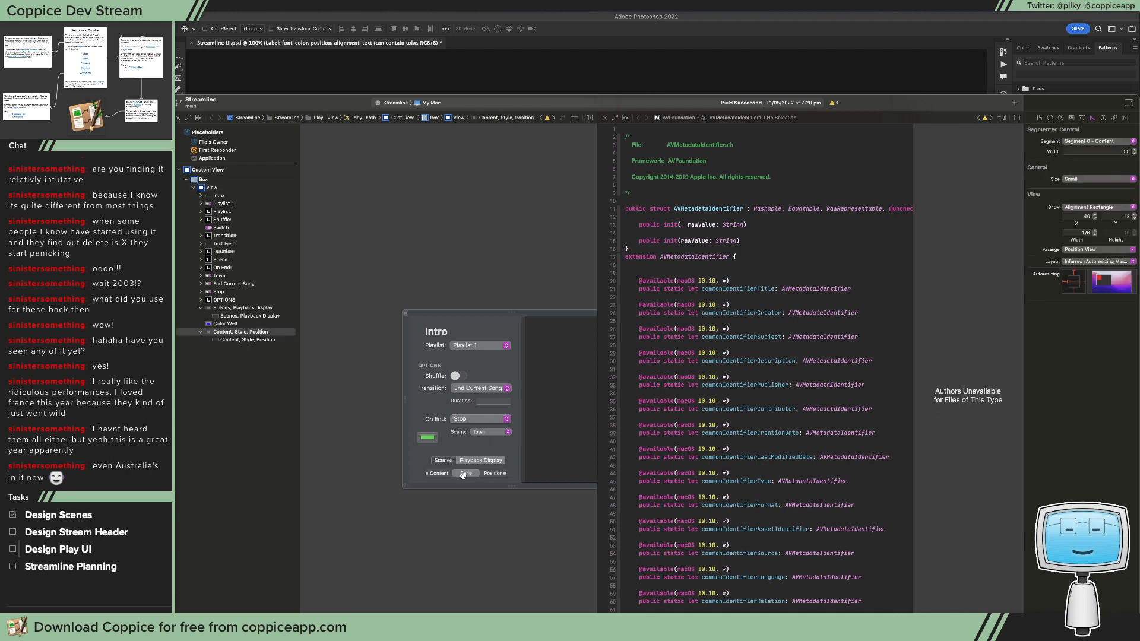
pyautogui.click(1098, 143)
pyautogui.click(1101, 161)
pyautogui.click(1104, 152)
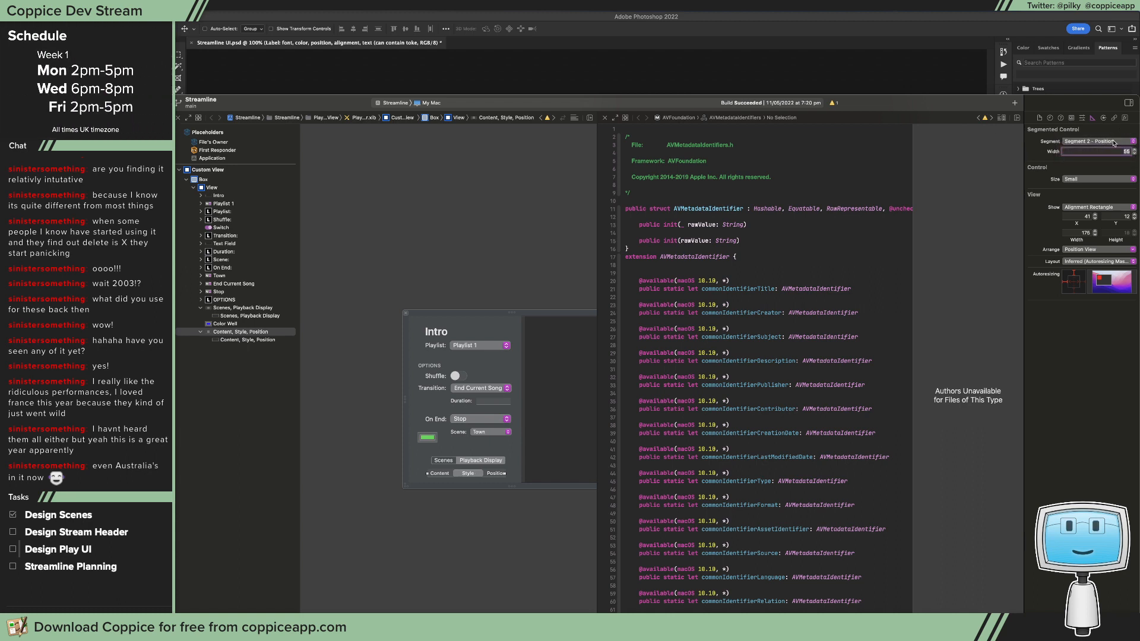
pyautogui.click(1113, 143)
pyautogui.click(1098, 132)
pyautogui.press('Return')
# Step: Deselect the Content/Style/Position control and capture a screenshot region tightly around it
pyautogui.click(445, 485)
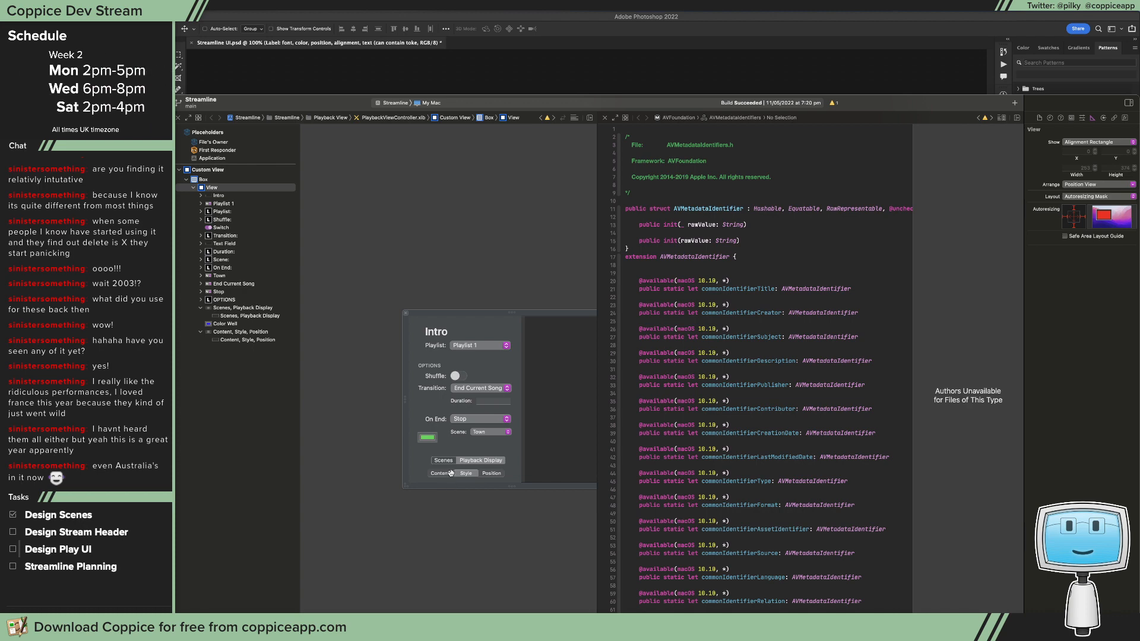
pyautogui.moveTo(424, 467); pyautogui.dragTo(507, 480)
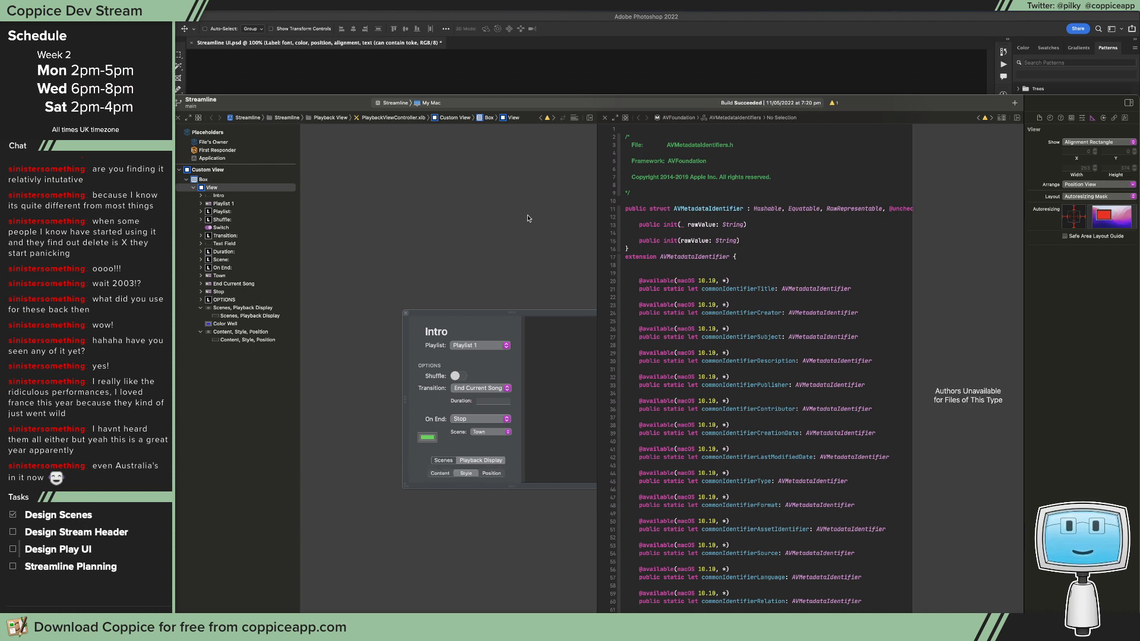
# Step: Switch to Photoshop, paste the captured segmented control onto the green area above the popover panel, and erase its grey background
pyautogui.press('super+Tab')
pyautogui.press('super+v')
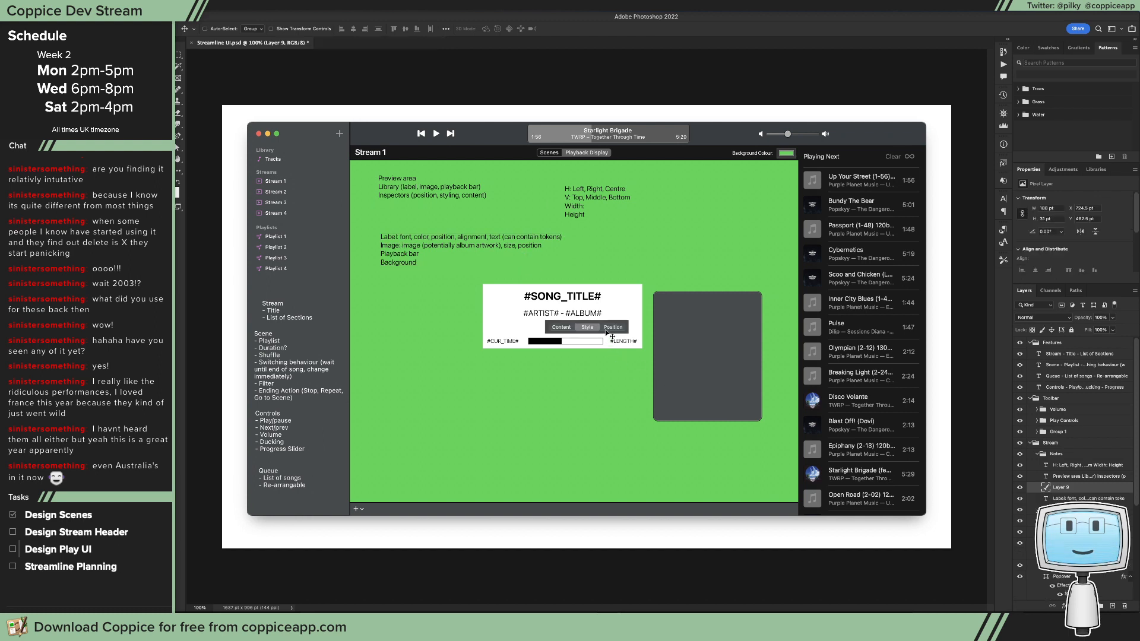
pyautogui.moveTo(610, 333); pyautogui.dragTo(699, 255)
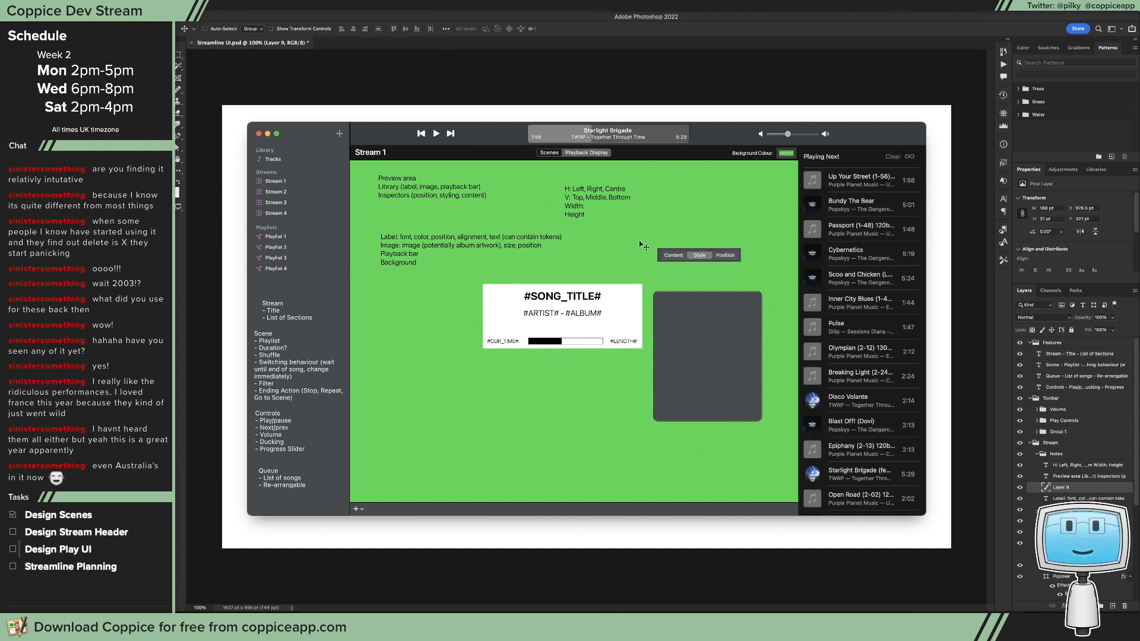
pyautogui.press('w')
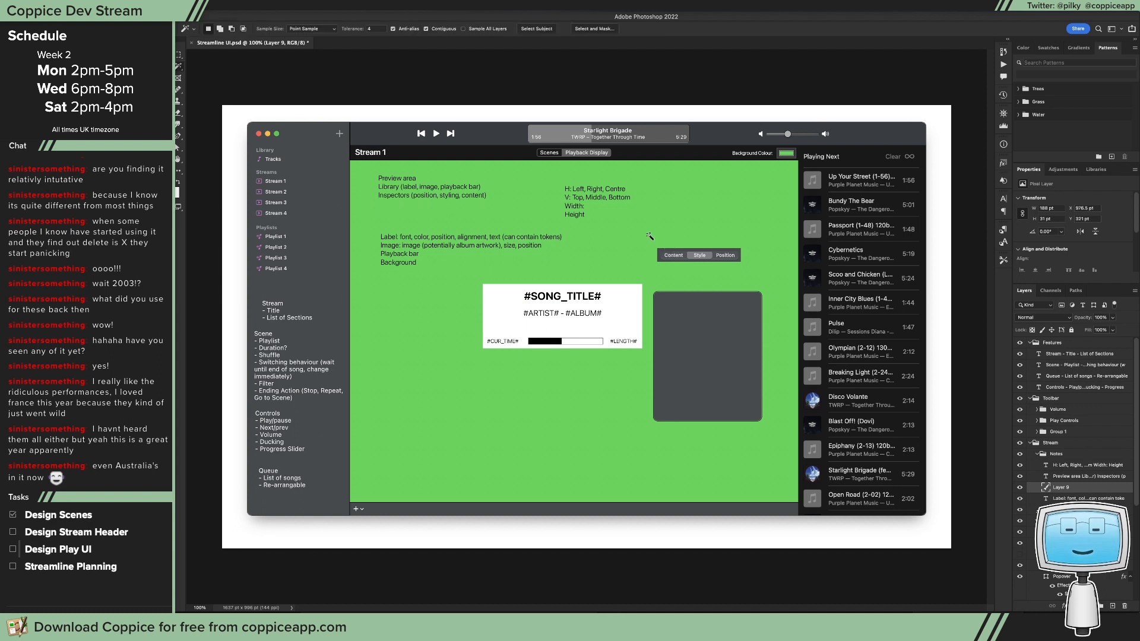
pyautogui.click(701, 251)
pyautogui.press('Delete')
pyautogui.press('super+d')
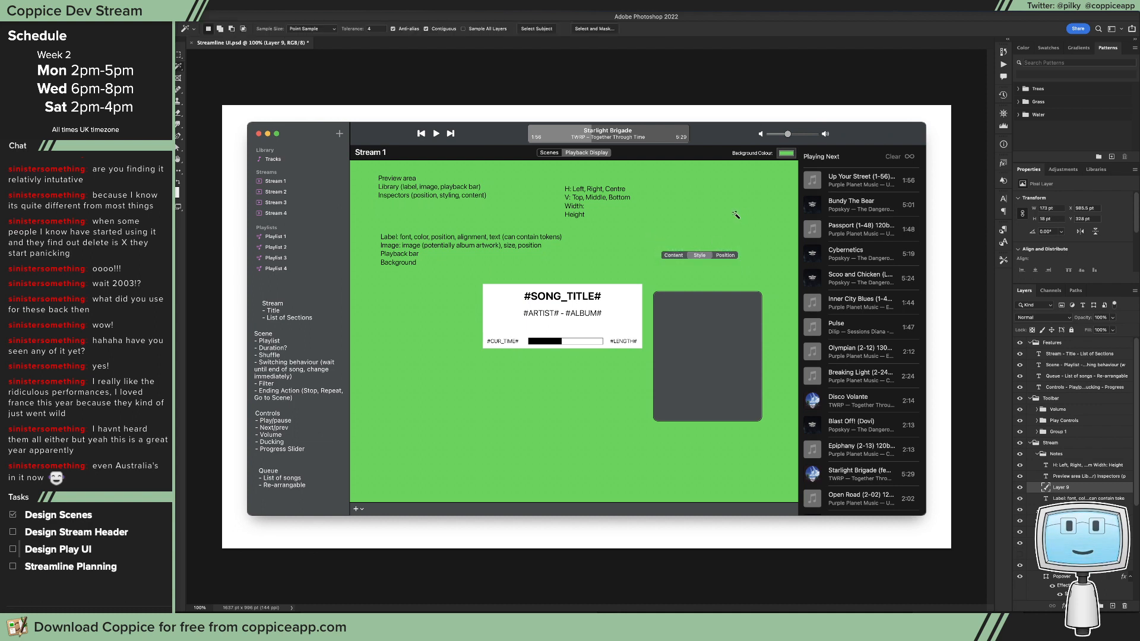
# Step: Try the pasted control over the popover panel, and undo everything back to before it was pasted
pyautogui.press('v')
pyautogui.moveTo(712, 259); pyautogui.dragTo(734, 312)
pyautogui.press('super+z')
pyautogui.press('super+z')
pyautogui.press('super+z')
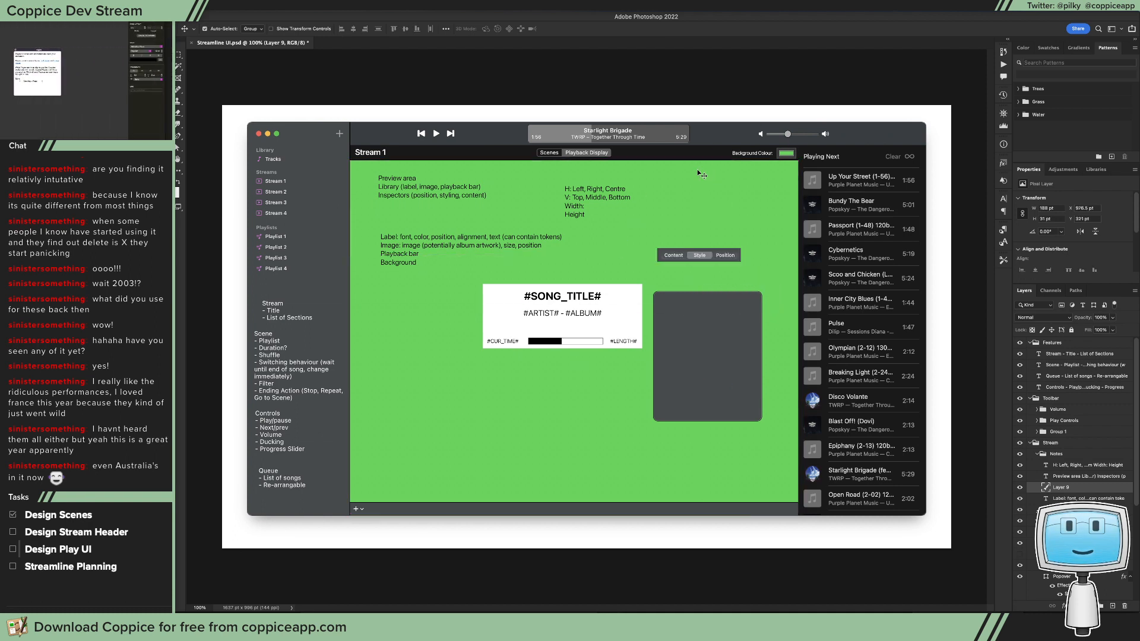
pyautogui.press('super+z')
pyautogui.press('super+z')
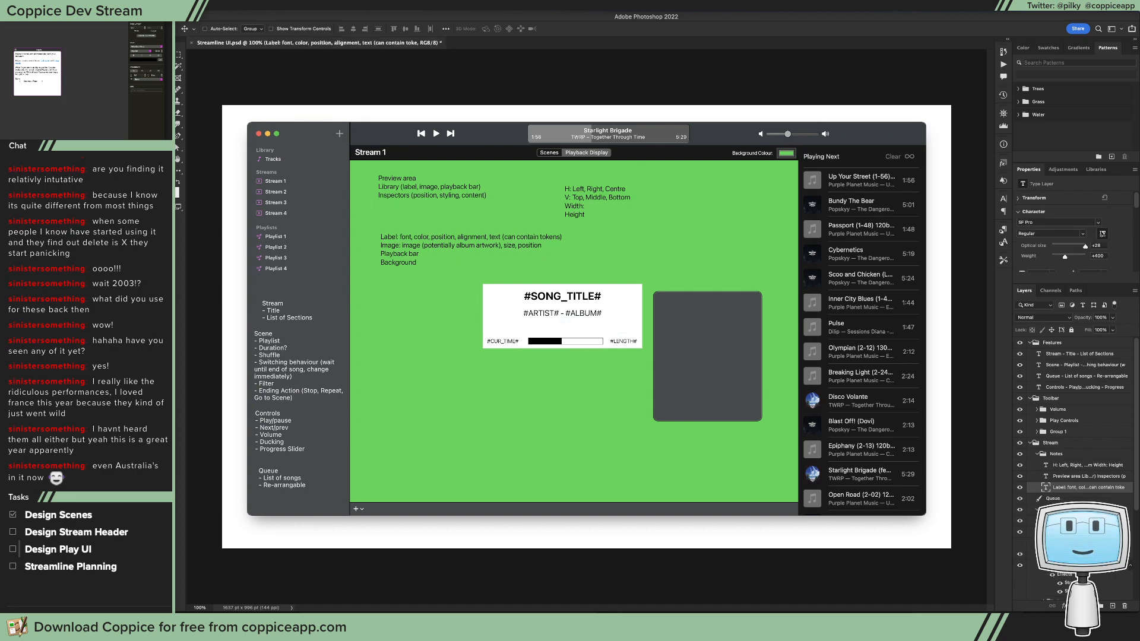
# Step: Switch to Xcode and copy the Content/Style/Position segmented control itself
pyautogui.press('super+Tab')
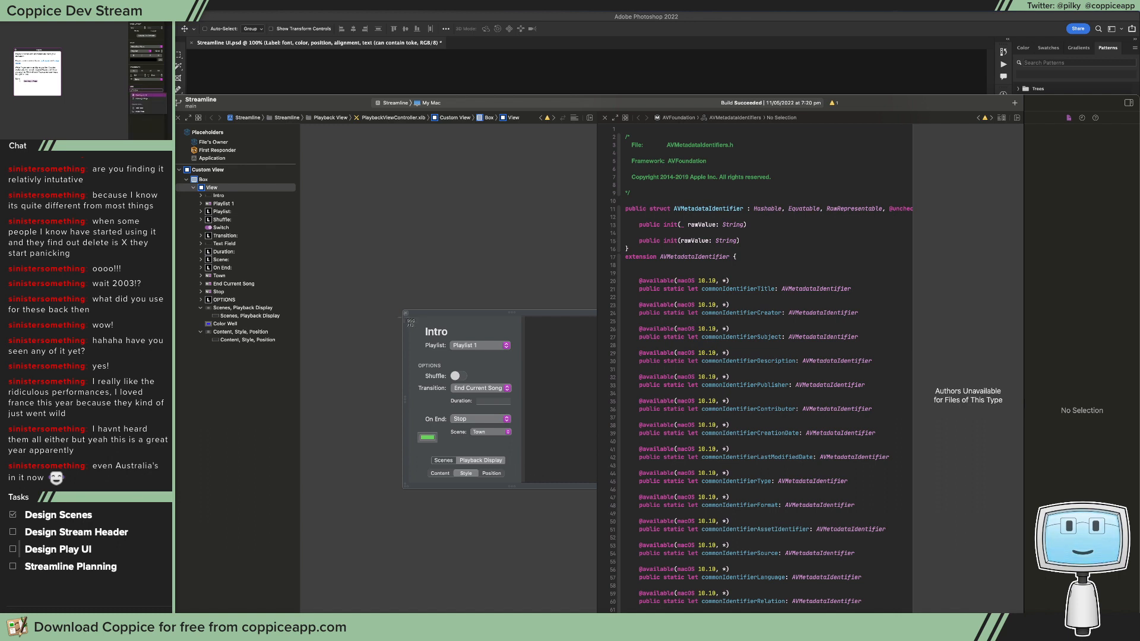
pyautogui.moveTo(410, 317); pyautogui.dragTo(524, 466)
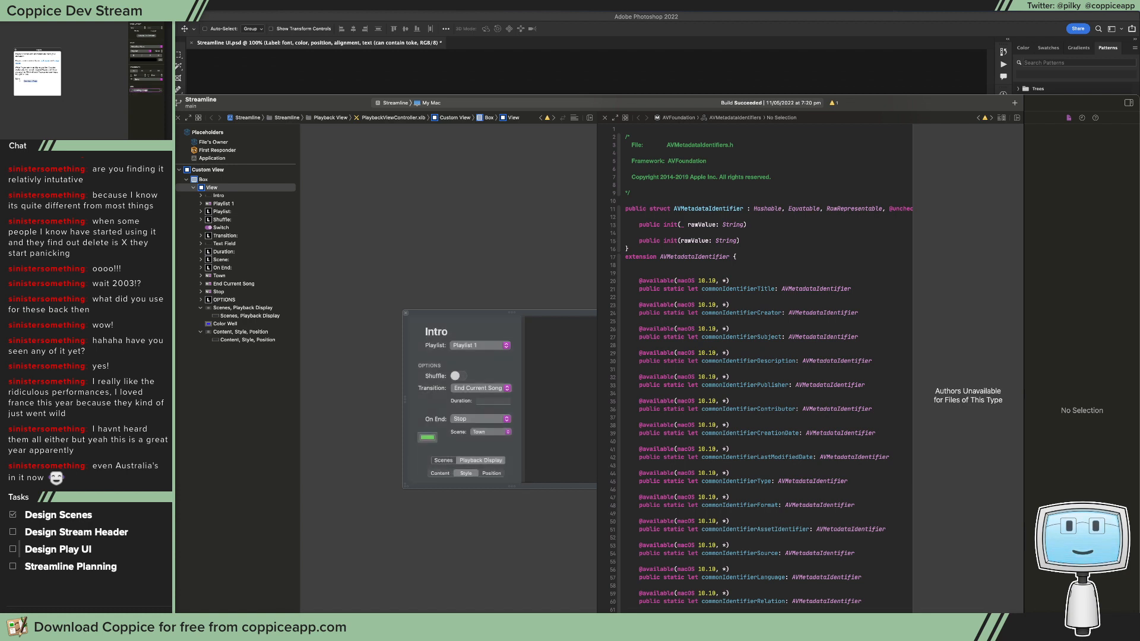
pyautogui.click(473, 368)
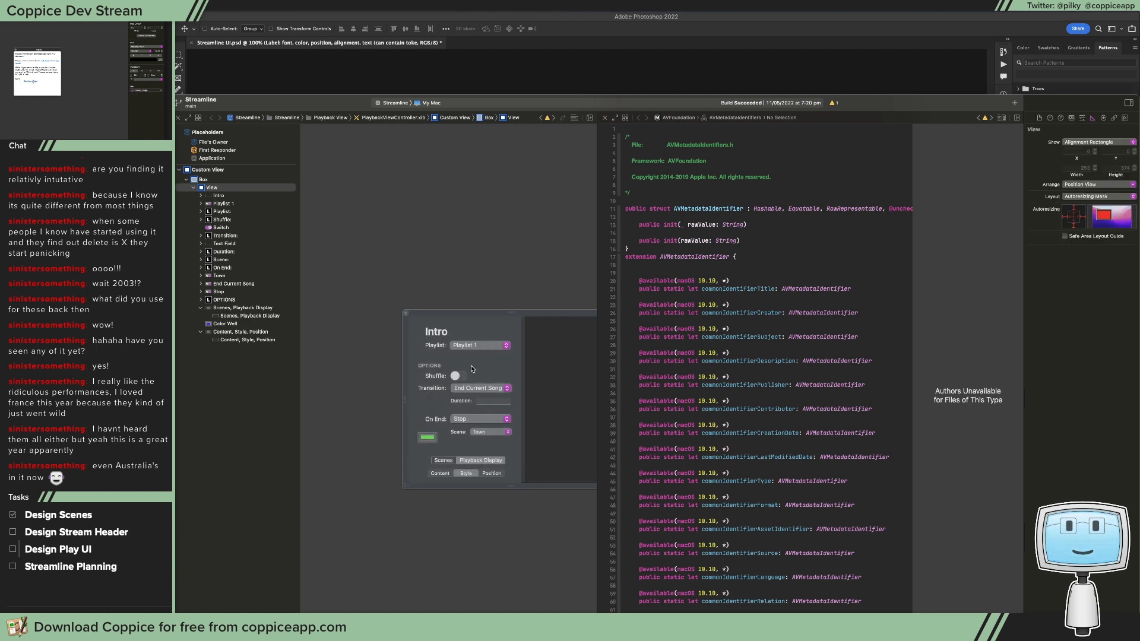
pyautogui.click(485, 471)
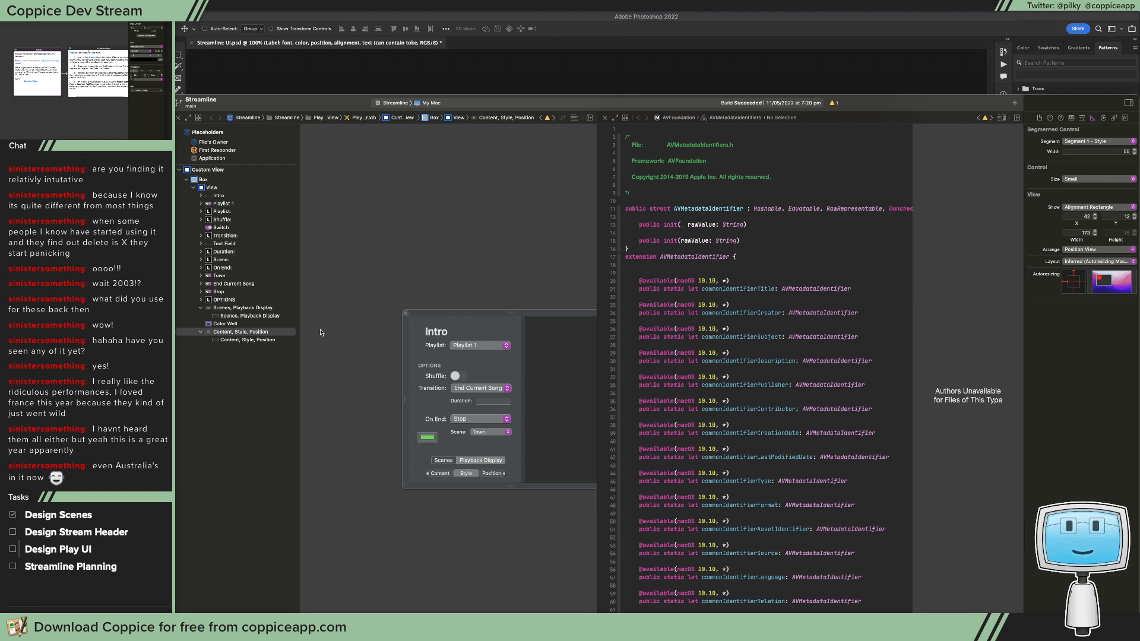
# Step: Paste the segmented control into the Photoshop mockup, centred along the popover panel's upper edge, with its layer directly above the Popover layer
pyautogui.click(456, 54)
pyautogui.hotkey('ctrl', 'v')
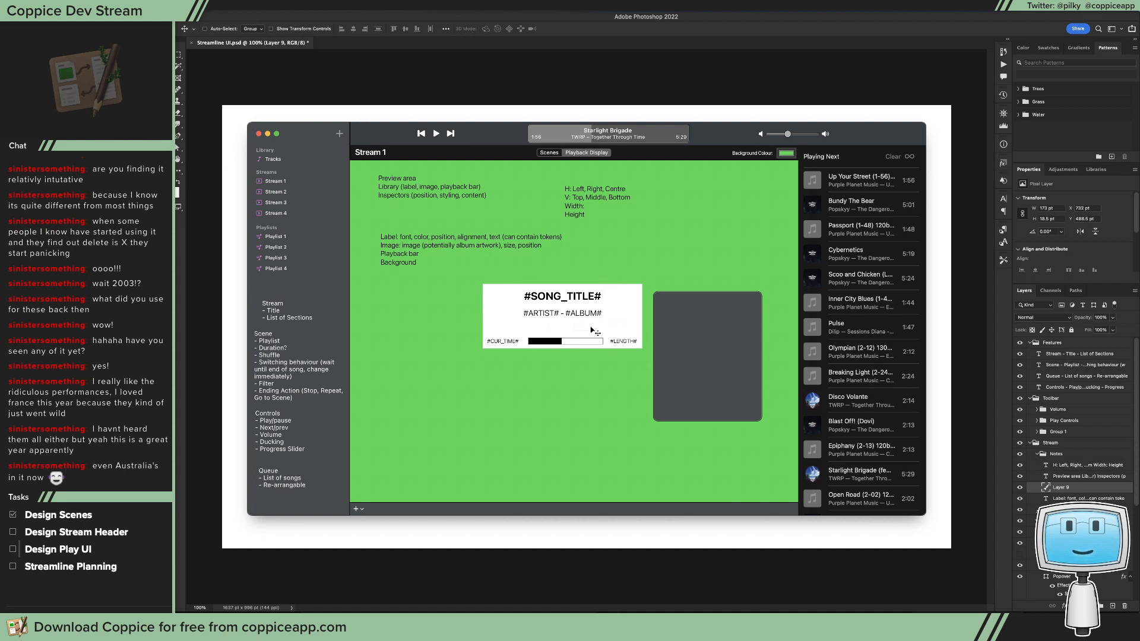
pyautogui.moveTo(591, 327); pyautogui.dragTo(711, 259)
pyautogui.moveTo(708, 258); pyautogui.dragTo(714, 301)
pyautogui.moveTo(711, 302); pyautogui.dragTo(708, 301)
pyautogui.moveTo(1063, 500); pyautogui.dragTo(1084, 425)
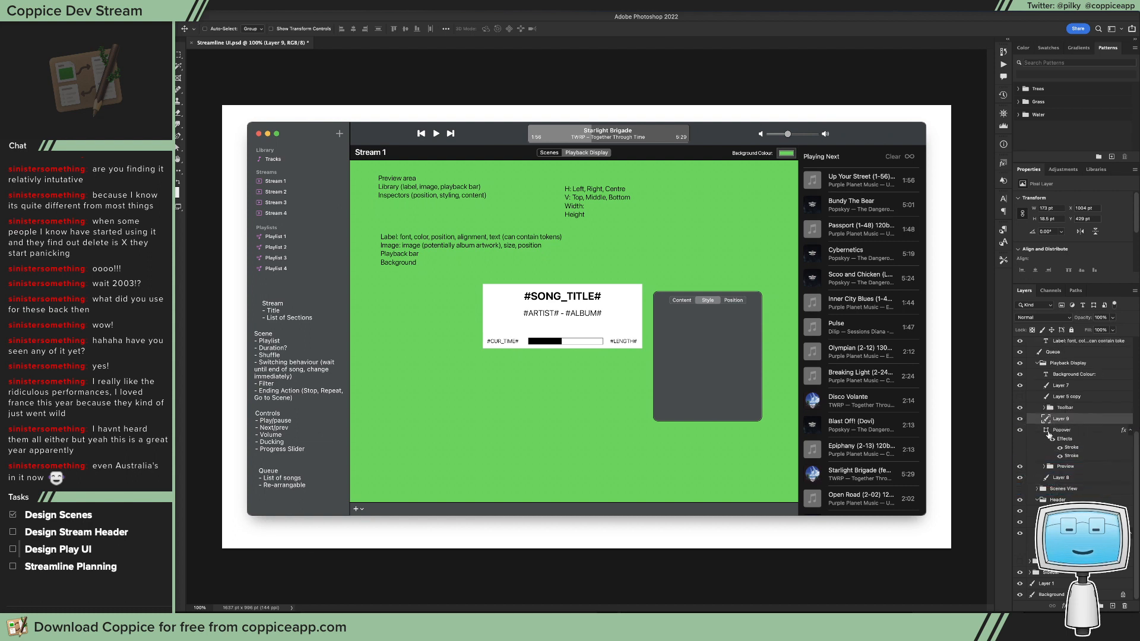
pyautogui.doubleClick(1045, 430)
pyautogui.moveTo(718, 396)
pyautogui.mouseDown()
pyautogui.moveTo(718, 380)
pyautogui.moveTo(721, 393)
pyautogui.moveTo(699, 375)
pyautogui.moveTo(734, 362)
pyautogui.moveTo(712, 392)
pyautogui.mouseUp()
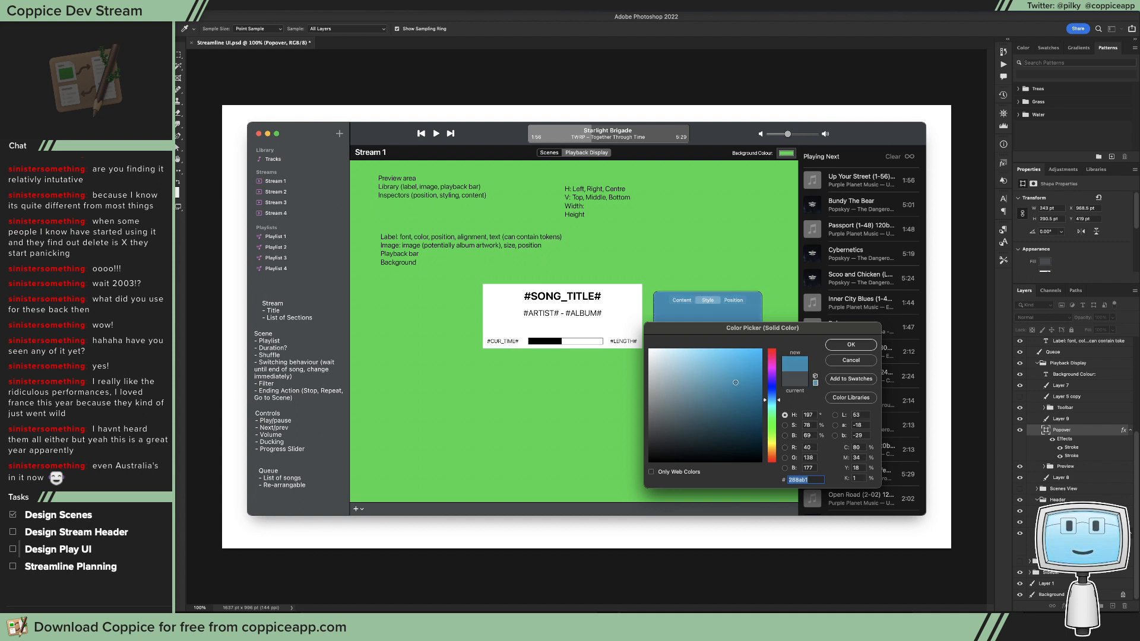
pyautogui.click(838, 362)
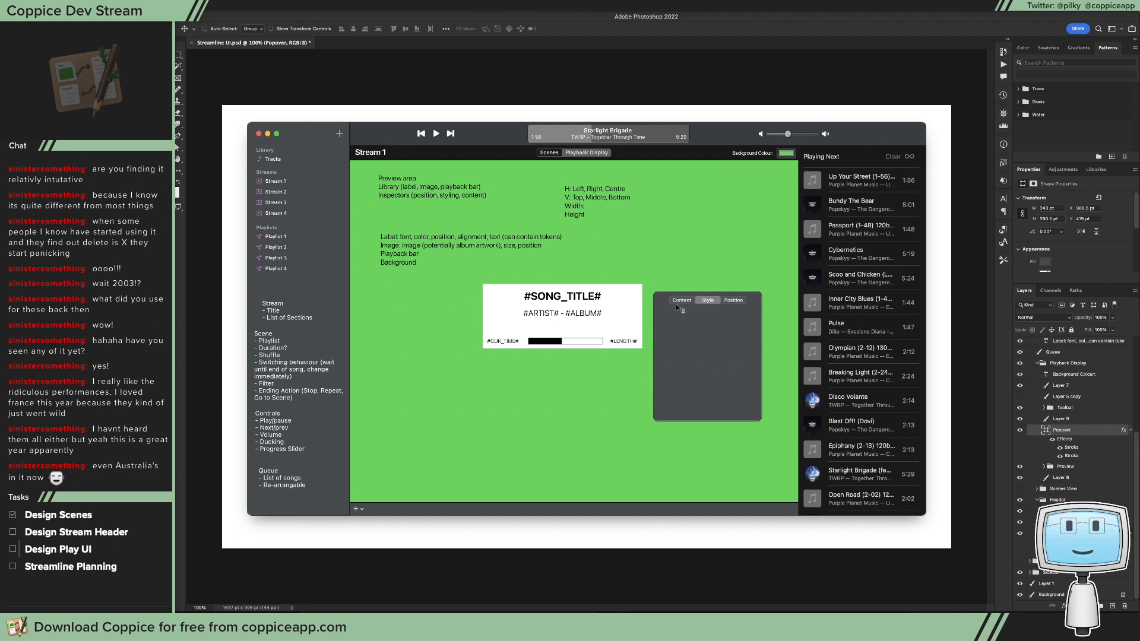
# Step: Rename the pasted segmented control's layer as Segmented Control
pyautogui.press('t')
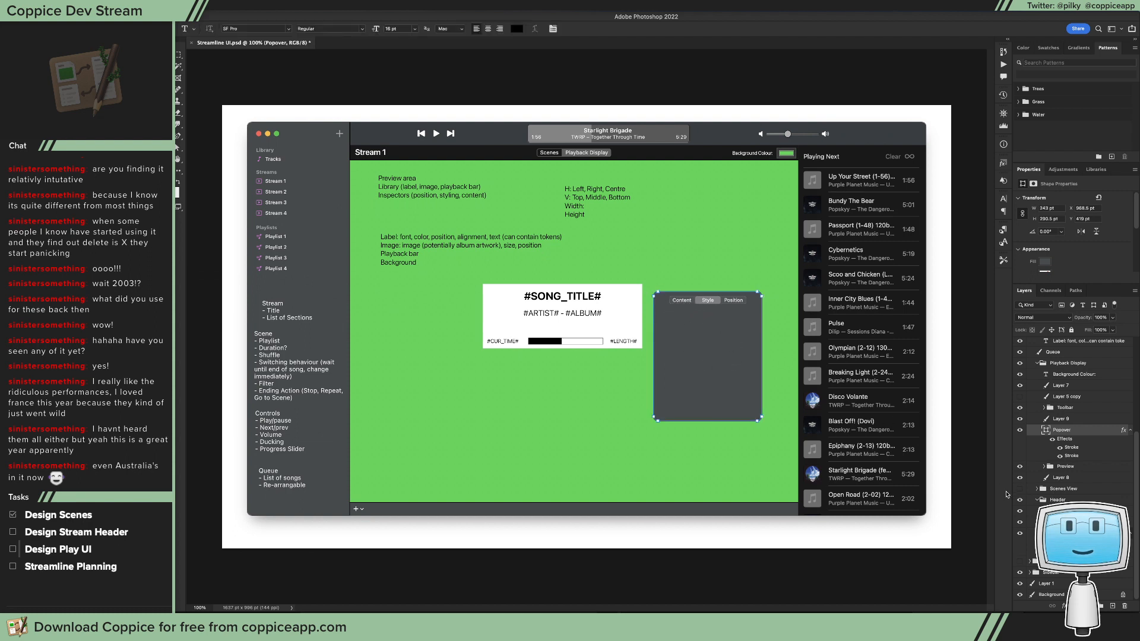
pyautogui.click(1076, 420)
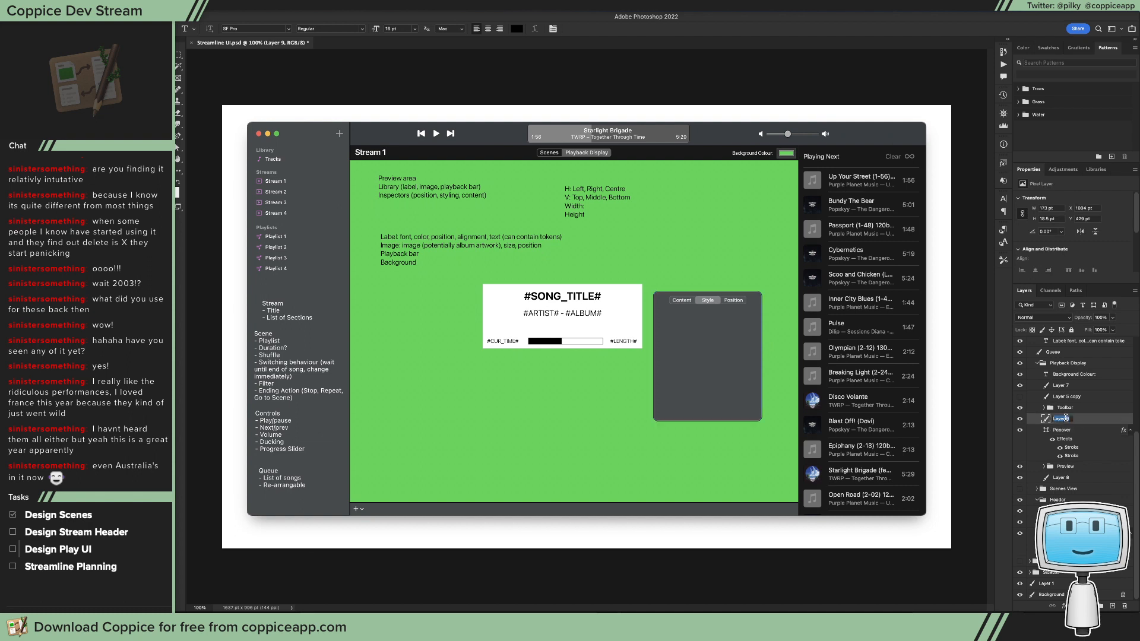
pyautogui.write('Popup')
pyautogui.press('BackSpace')
pyautogui.press('BackSpace')
pyautogui.press('BackSpace')
pyautogui.press('BackSpace')
pyautogui.write('Segmented Control')
pyautogui.press('Return')
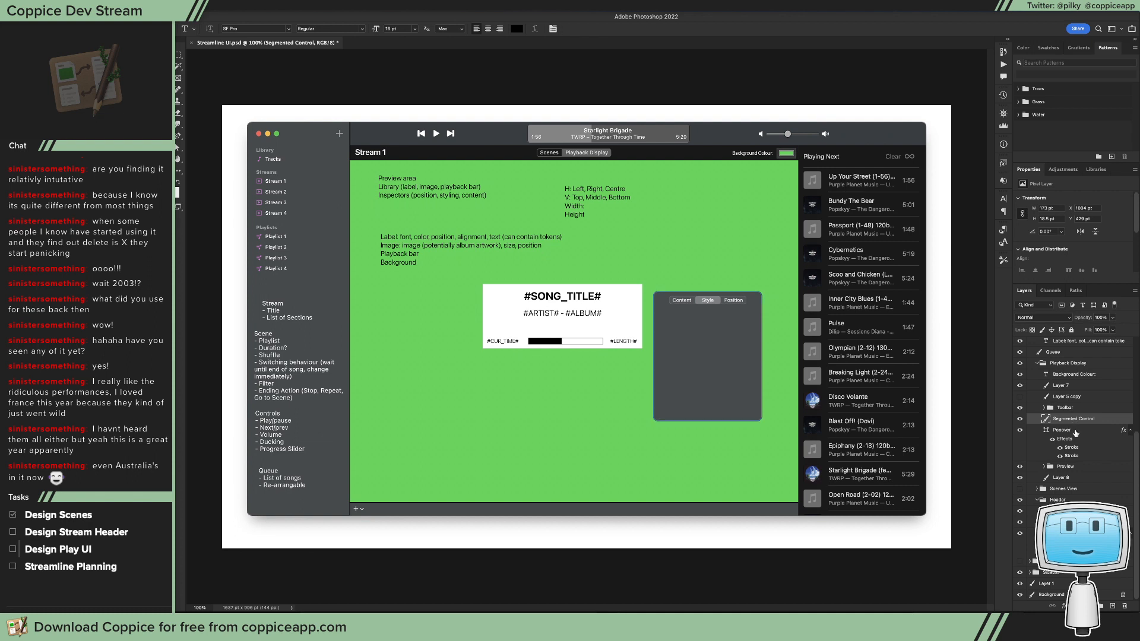
# Step: Group the Segmented Control and Popover layers into a group named Popover and expand it
pyautogui.hotkey('ctrl', 'g')
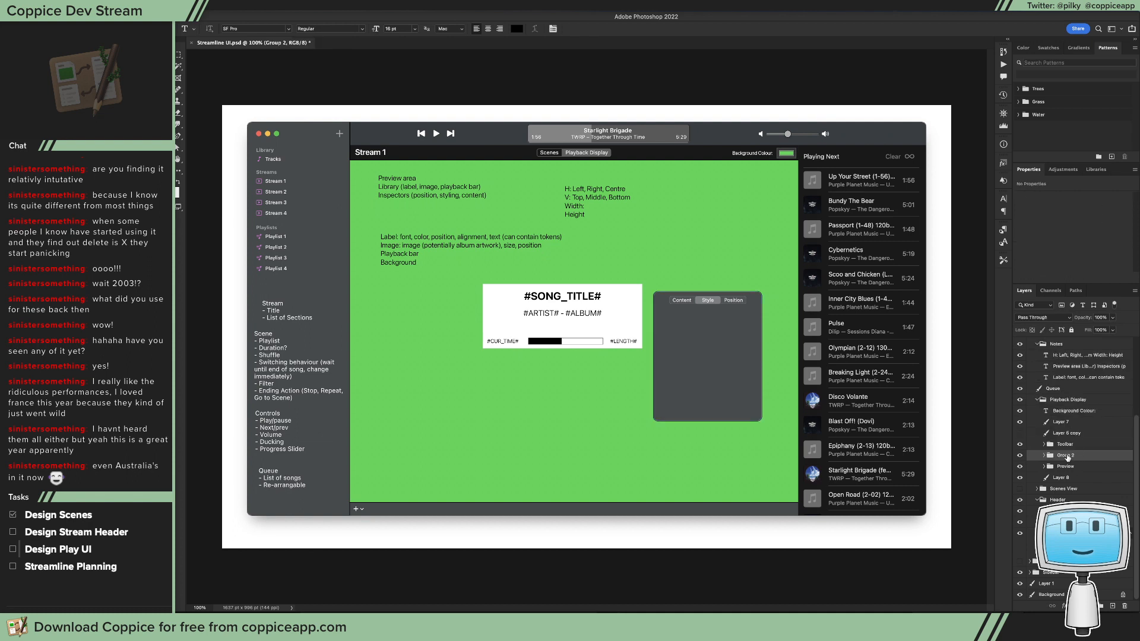
pyautogui.doubleClick(1065, 455)
pyautogui.write('Popover')
pyautogui.press('Return')
pyautogui.click(1044, 455)
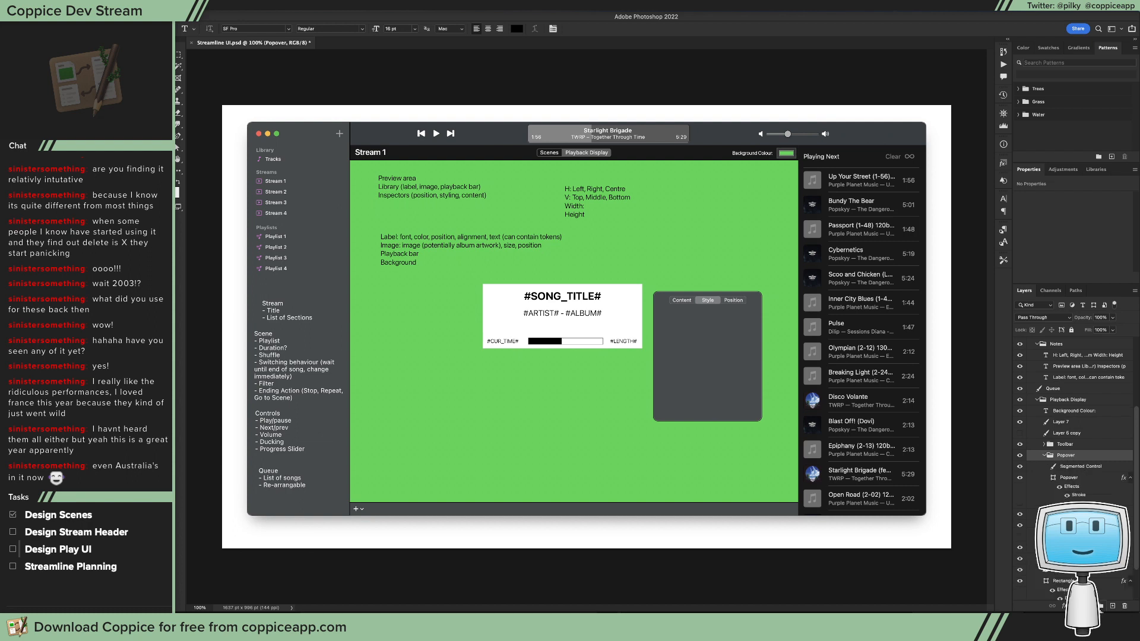
# Step: Create a group named Text Content inside the Popover group, above the Segmented Control layer
pyautogui.hotkey('ctrl', 'g')
pyautogui.moveTo(1069, 478); pyautogui.dragTo(1073, 478)
pyautogui.doubleClick(1072, 466)
pyautogui.write('Content')
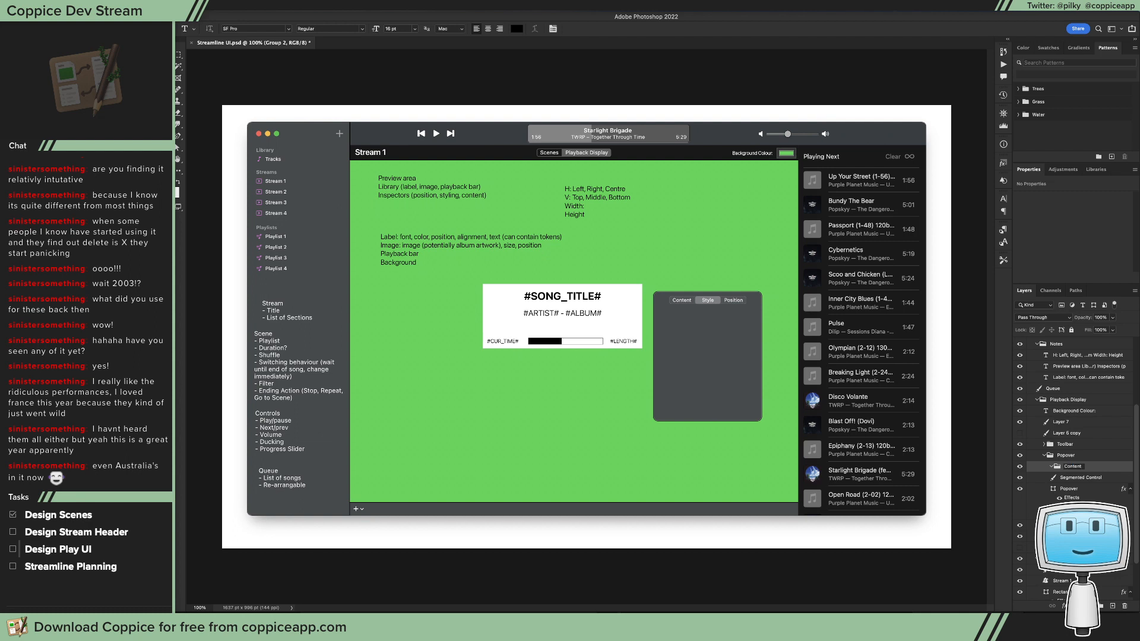
pyautogui.press('Return')
pyautogui.doubleClick(1067, 466)
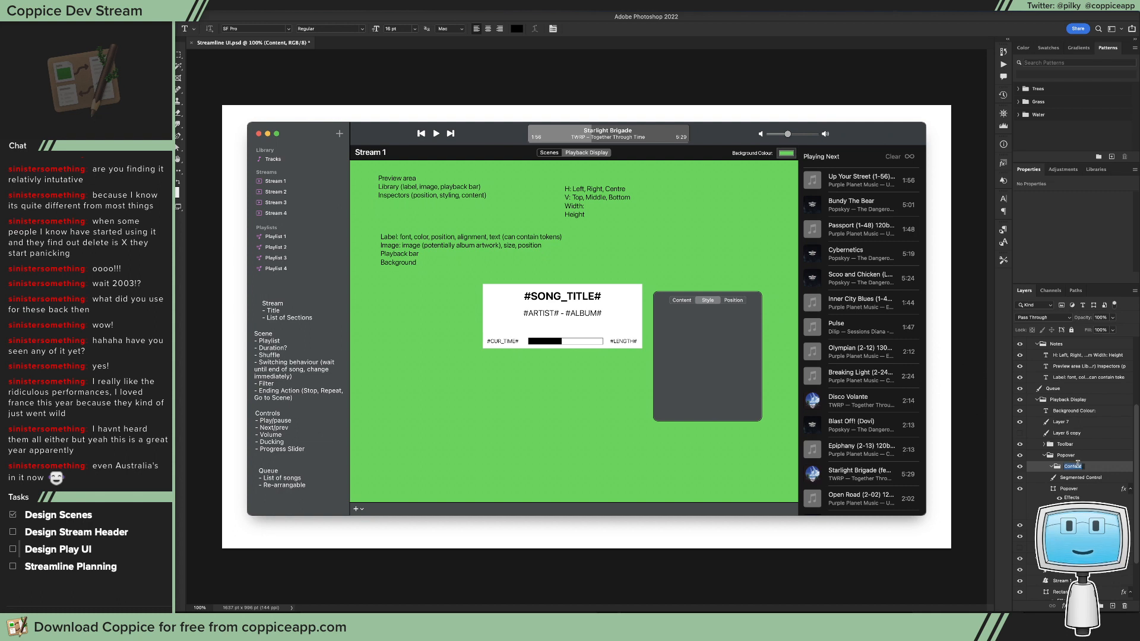
pyautogui.write('Text')
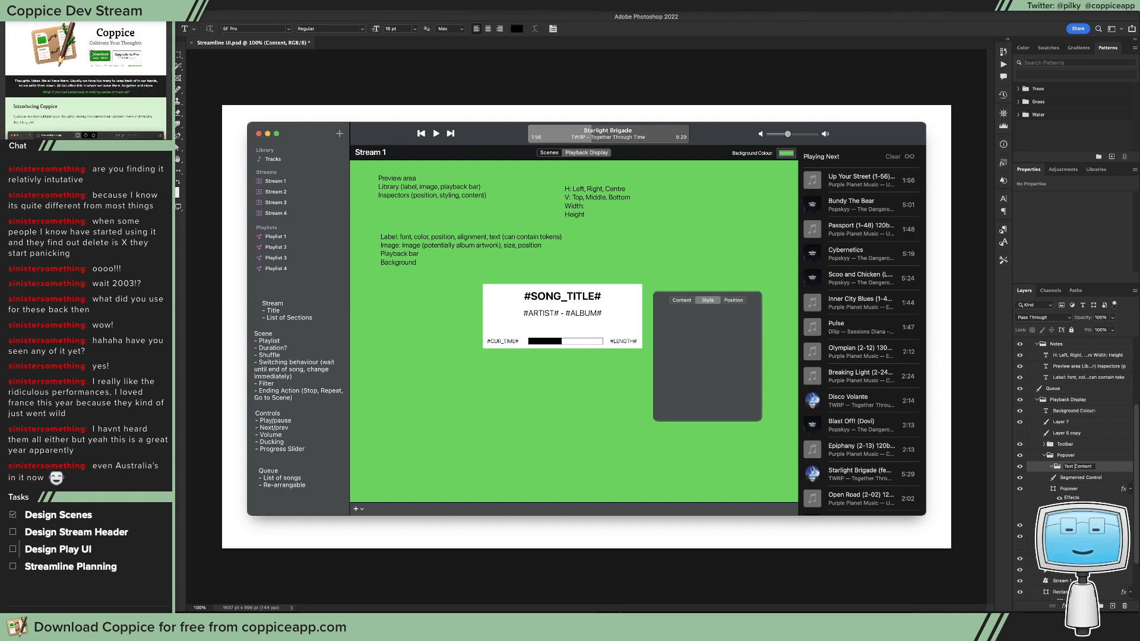
pyautogui.press('Return')
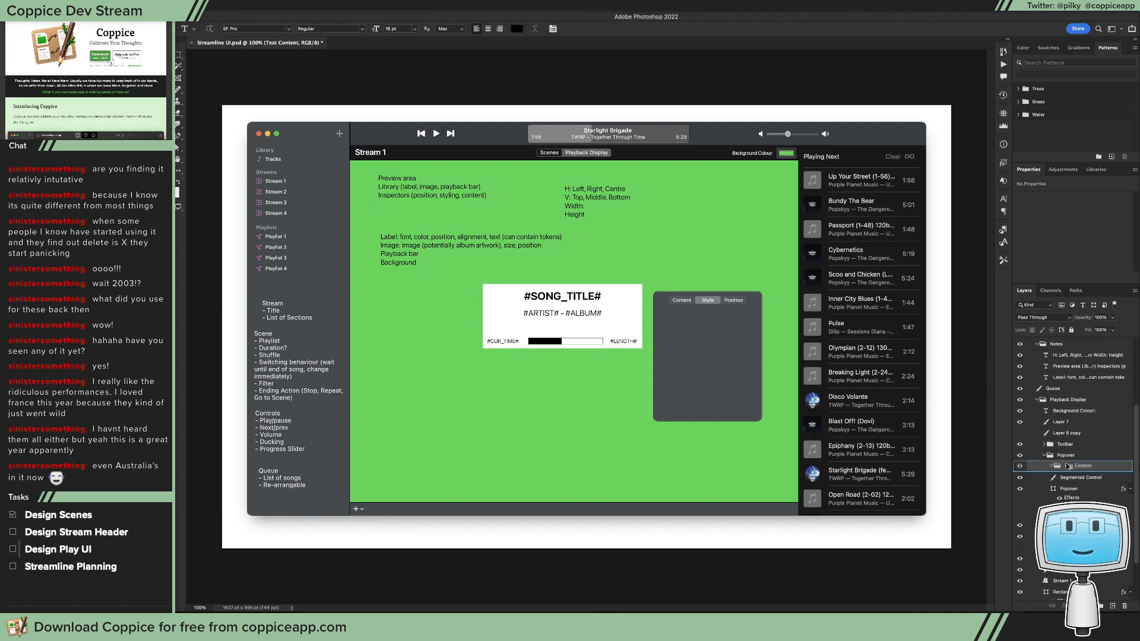
# Step: Duplicate the Text Content group and rename the copy as Image Content
pyautogui.press('super+j')
pyautogui.doubleClick(1068, 466)
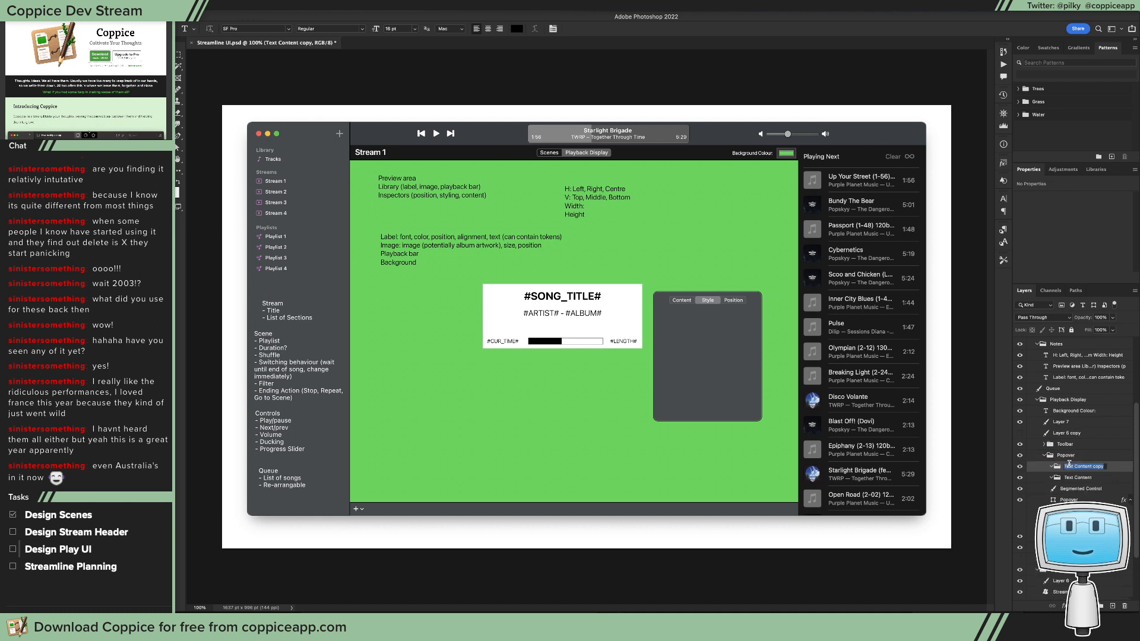
pyautogui.write('Image Content')
pyautogui.press('Return')
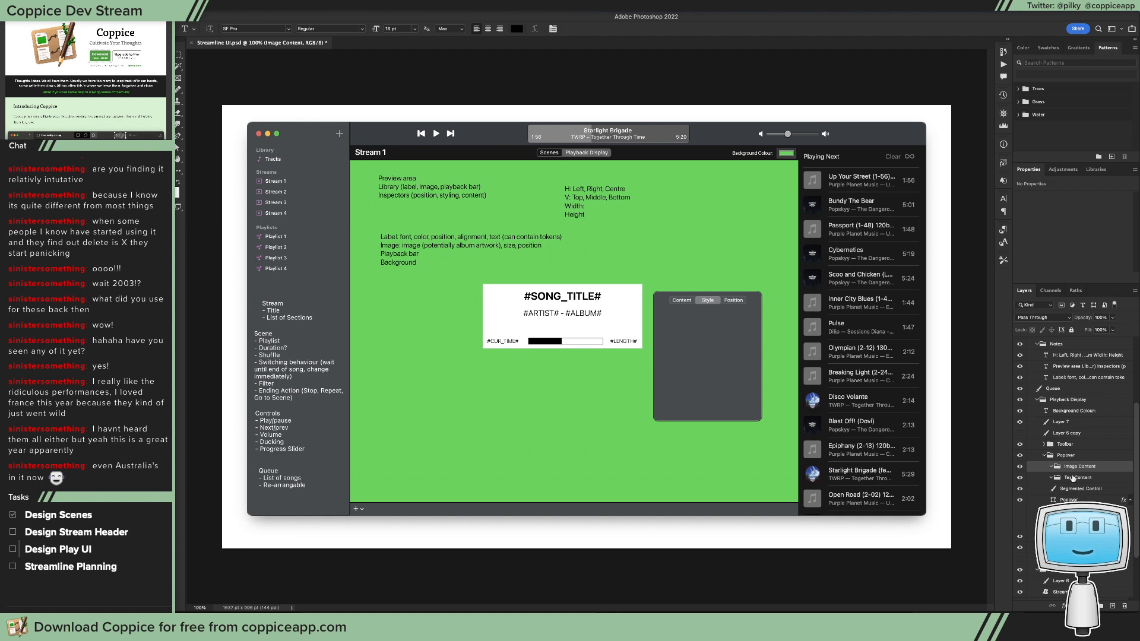
# Step: Group Image Content and Text Content into a parent group named Content and expand it
pyautogui.keyDown('shift'); pyautogui.click(1073, 479); pyautogui.keyUp('shift')
pyautogui.hotkey('ctrl', 'g')
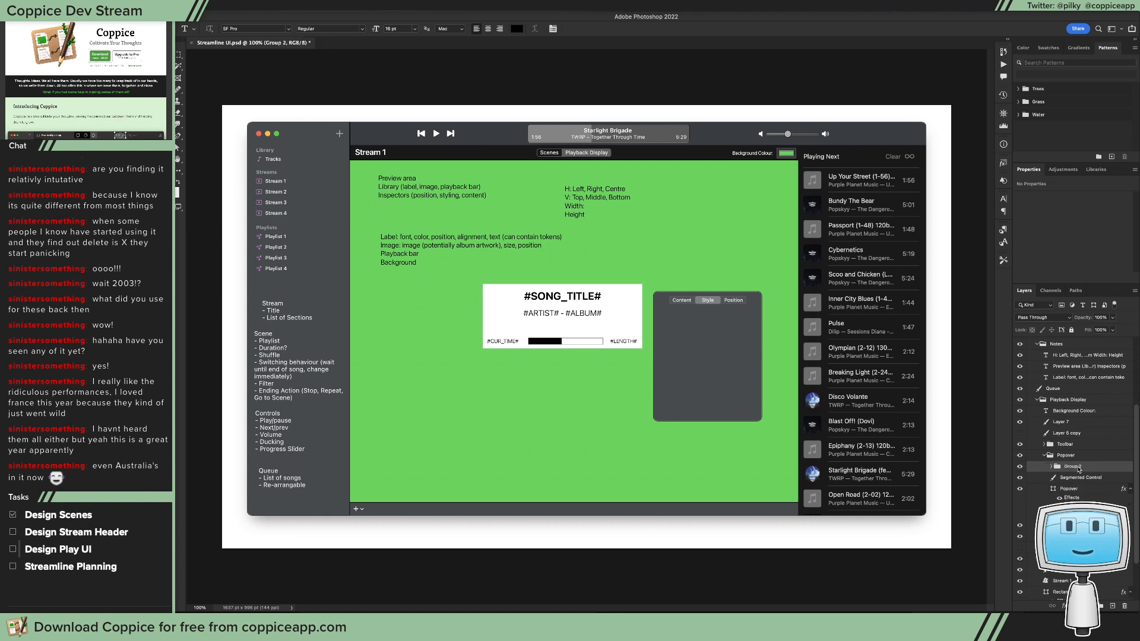
pyautogui.doubleClick(1077, 467)
pyautogui.write('Content')
pyautogui.press('Return')
pyautogui.click(1051, 466)
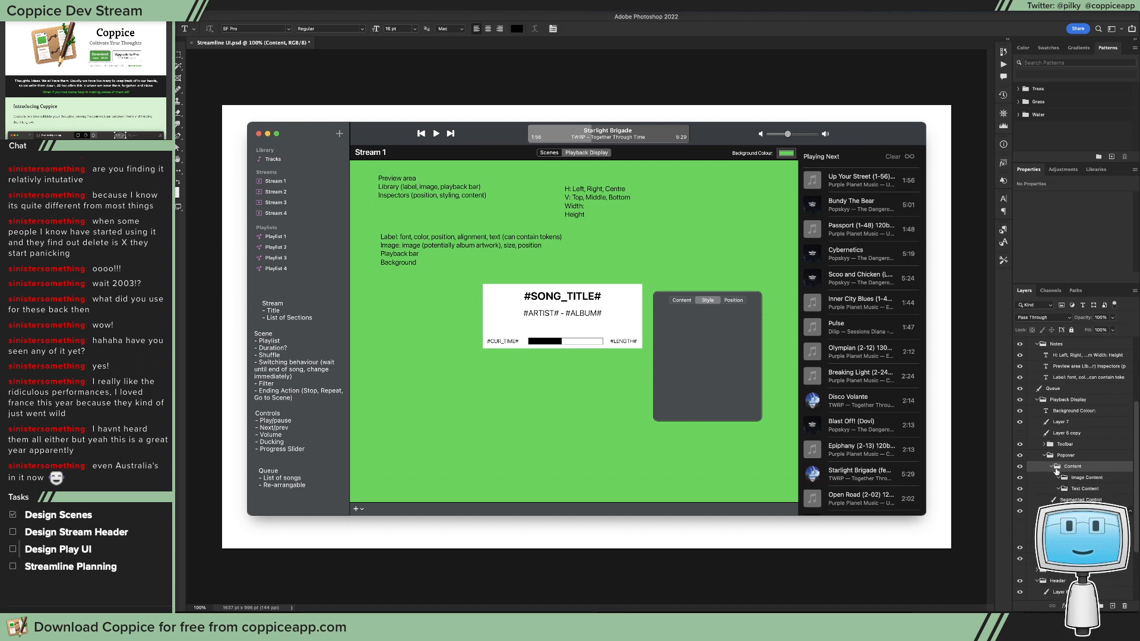
# Step: Draw a rectangle about 190 by 199 pt in the Image Content group, centred in the popover below the segmented control
pyautogui.click(1072, 479)
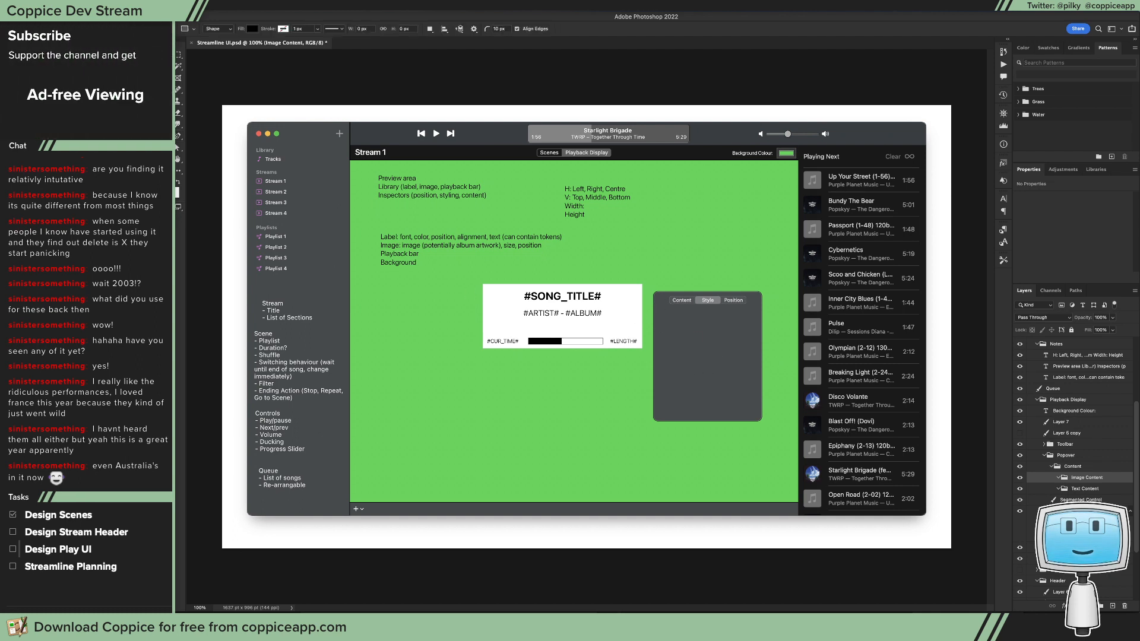
pyautogui.click(181, 165)
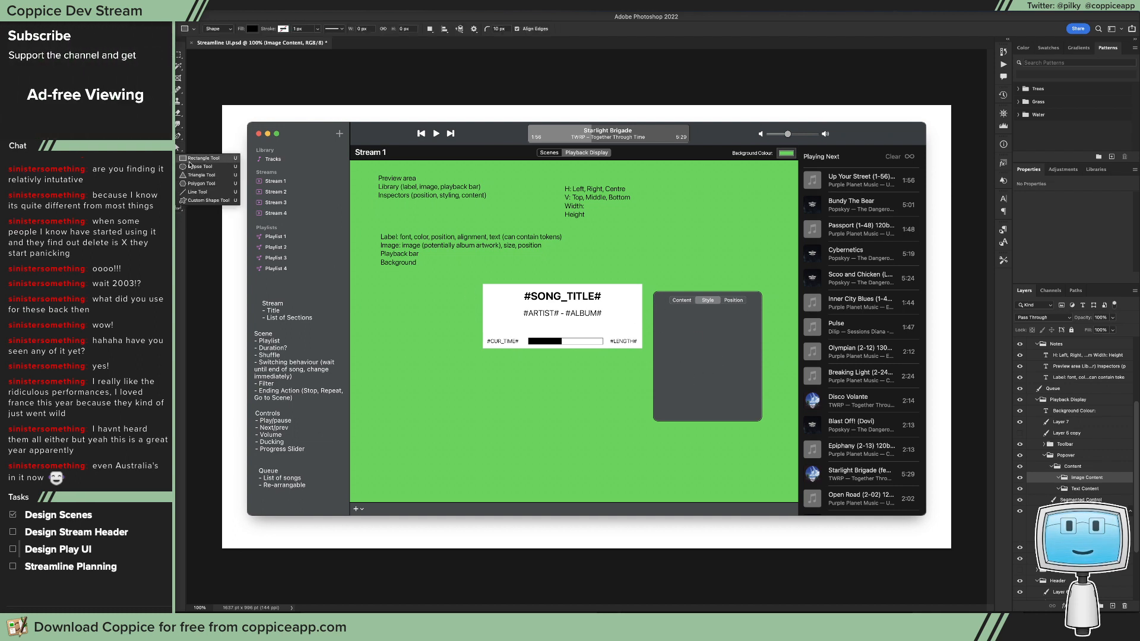
pyautogui.click(190, 159)
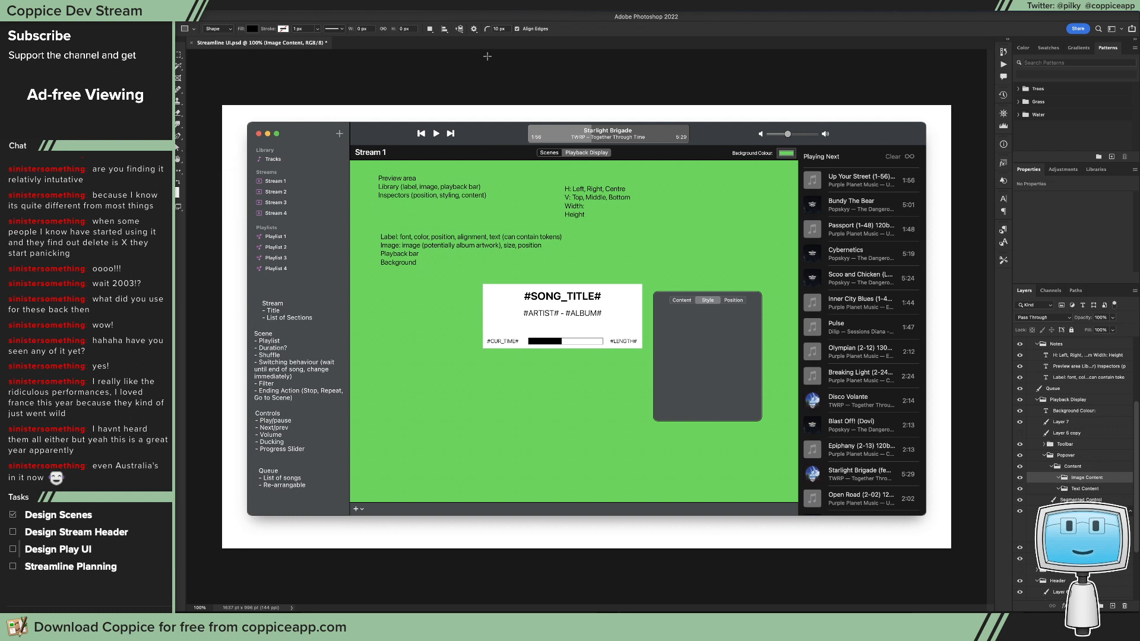
pyautogui.moveTo(666, 321); pyautogui.dragTo(750, 408)
pyautogui.press('v')
pyautogui.moveTo(724, 373); pyautogui.dragTo(723, 369)
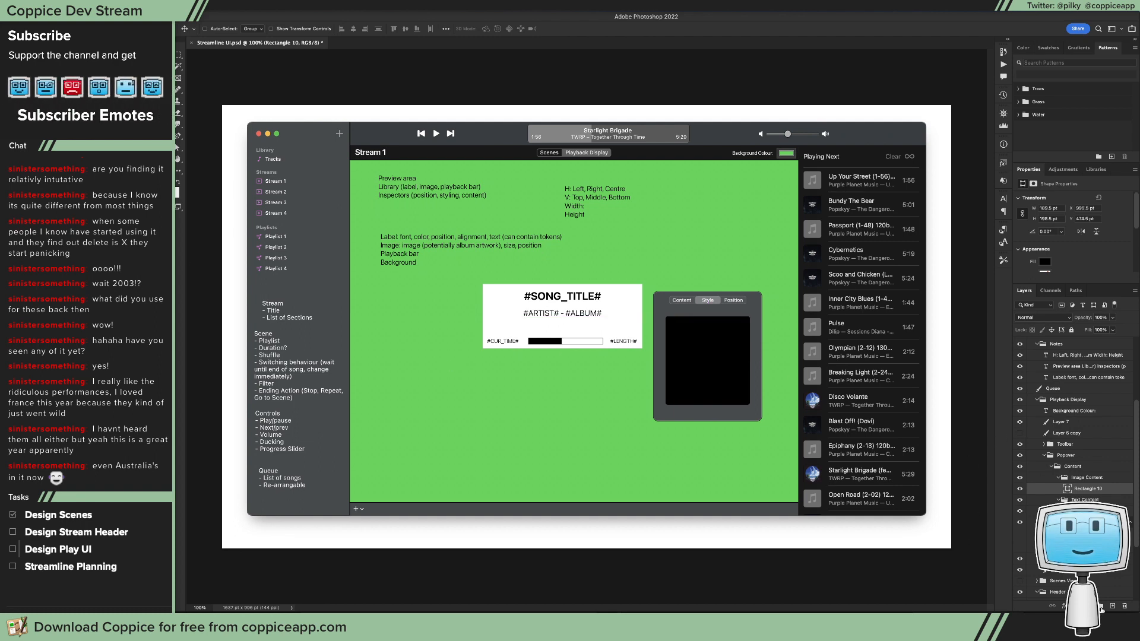
# Step: Set the Image Content rectangle's fill to 0% and add a Stroke layer effect
pyautogui.moveTo(1113, 330); pyautogui.dragTo(1069, 342)
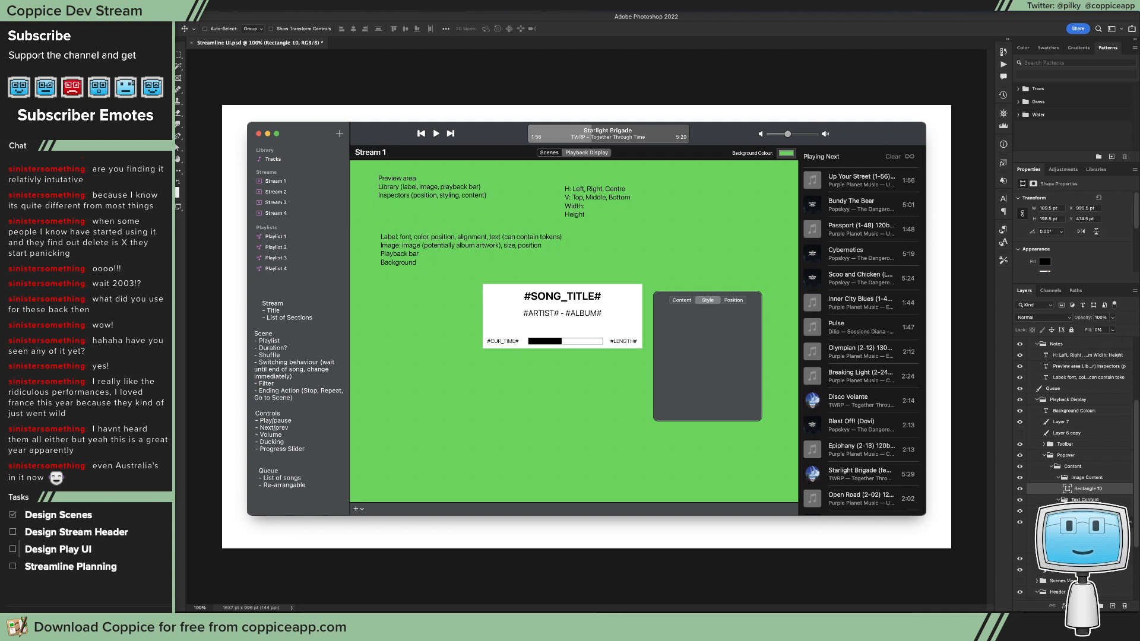
pyautogui.click(1063, 606)
pyautogui.click(1076, 519)
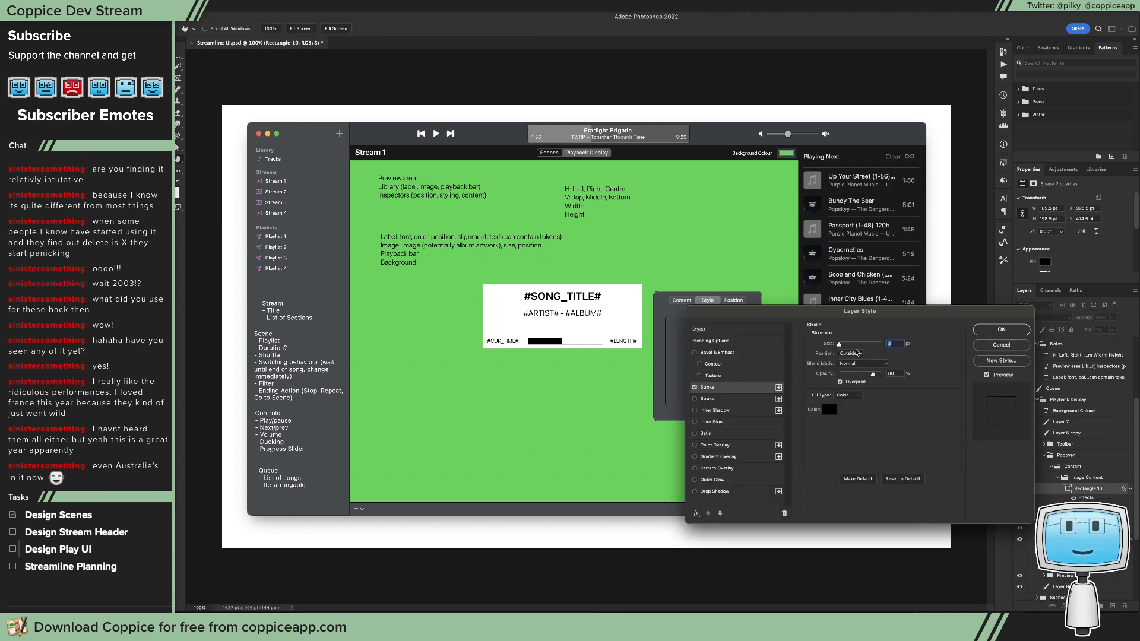
pyautogui.moveTo(860, 311); pyautogui.dragTo(438, 294)
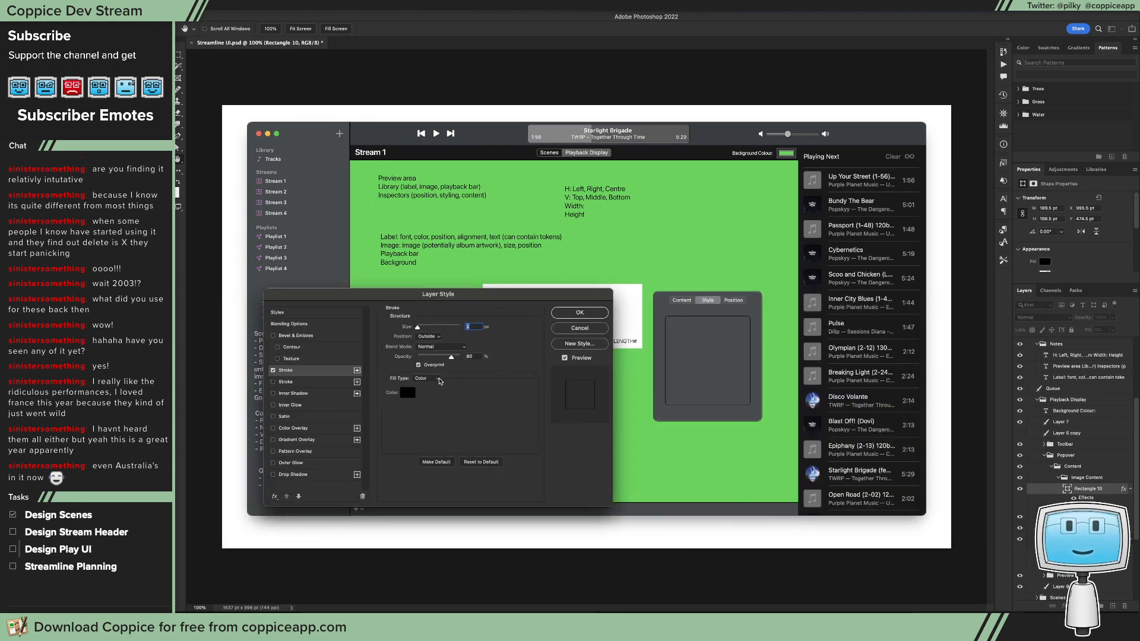
# Step: Try the Pattern fill type on the rectangle's stroke
pyautogui.click(440, 380)
pyautogui.click(437, 397)
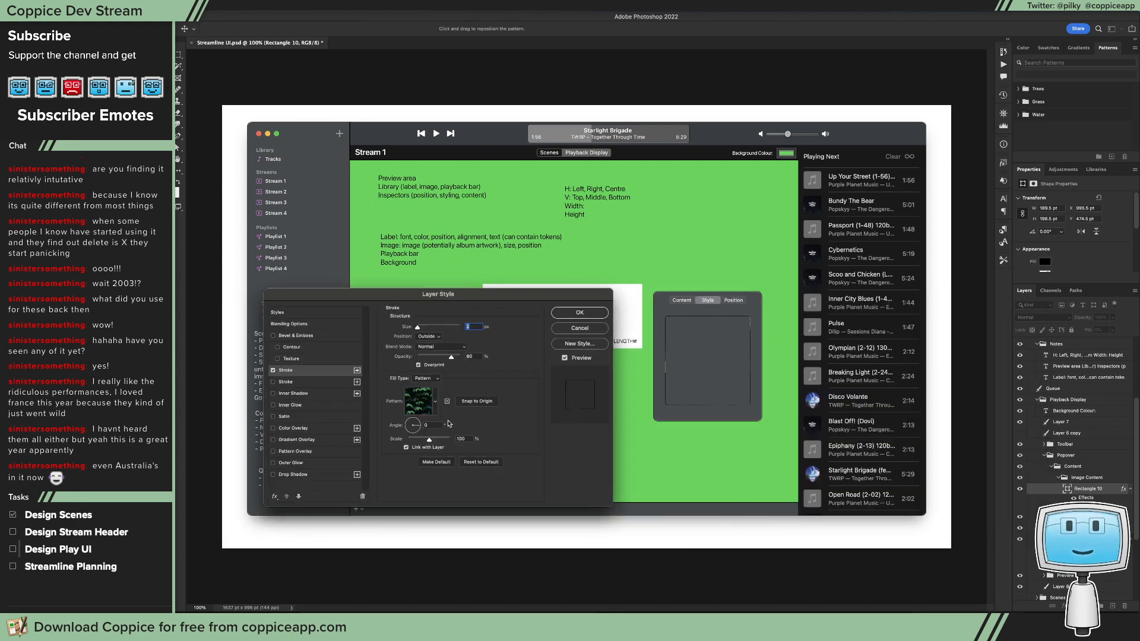
pyautogui.click(438, 377)
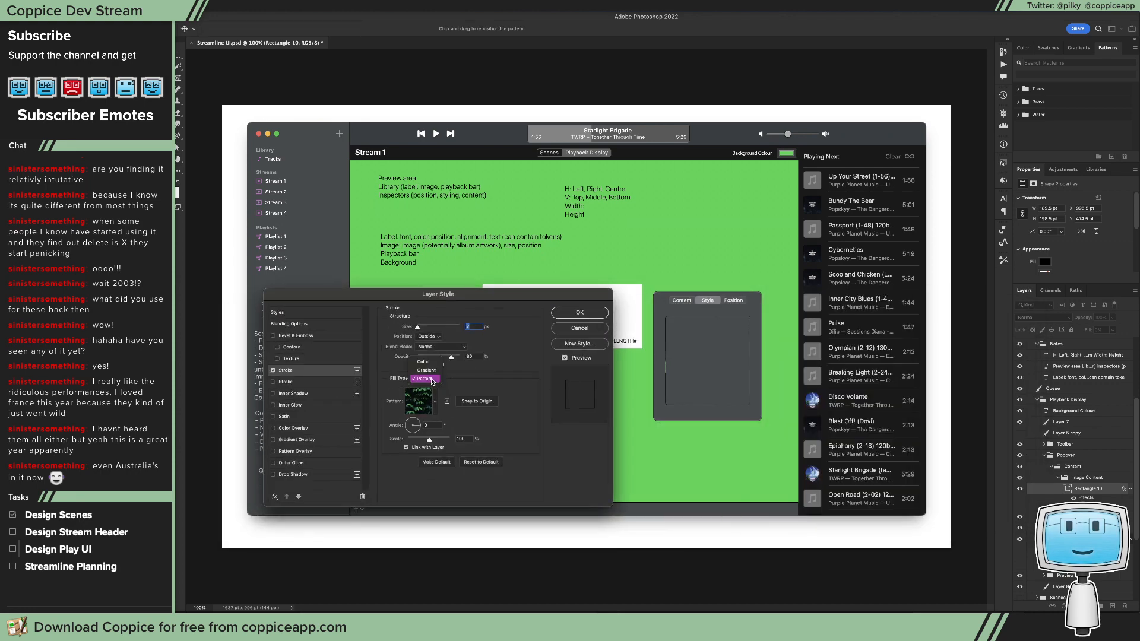
pyautogui.click(422, 361)
# Step: Thicken the rectangle's outside stroke slightly and apply it with Normal blend mode and the Color fill type
pyautogui.click(420, 329)
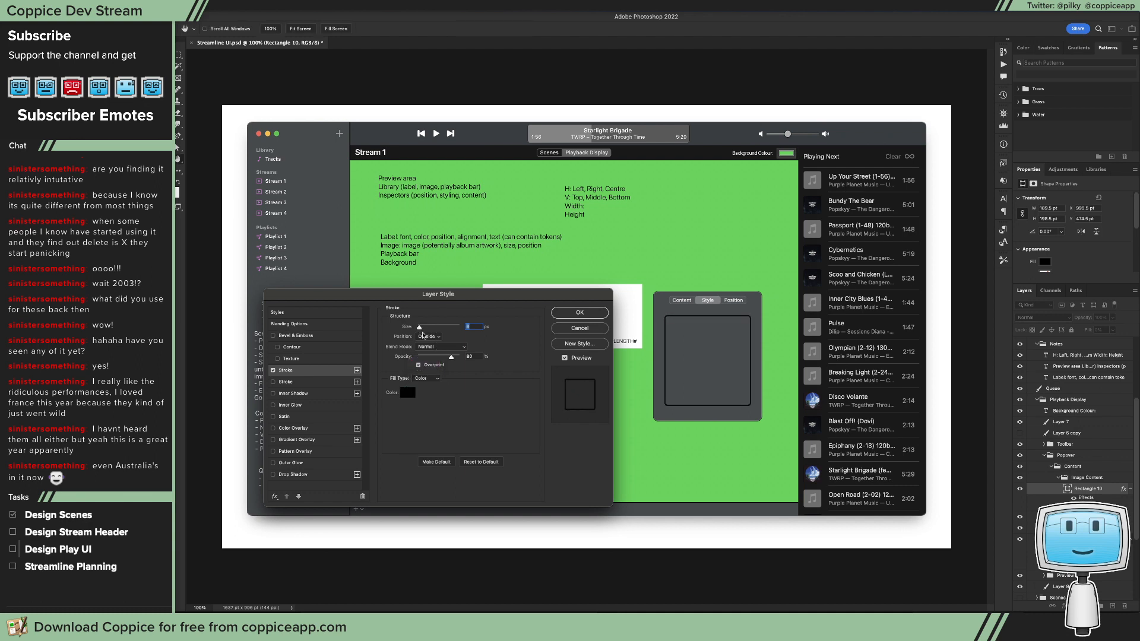
pyautogui.click(437, 349)
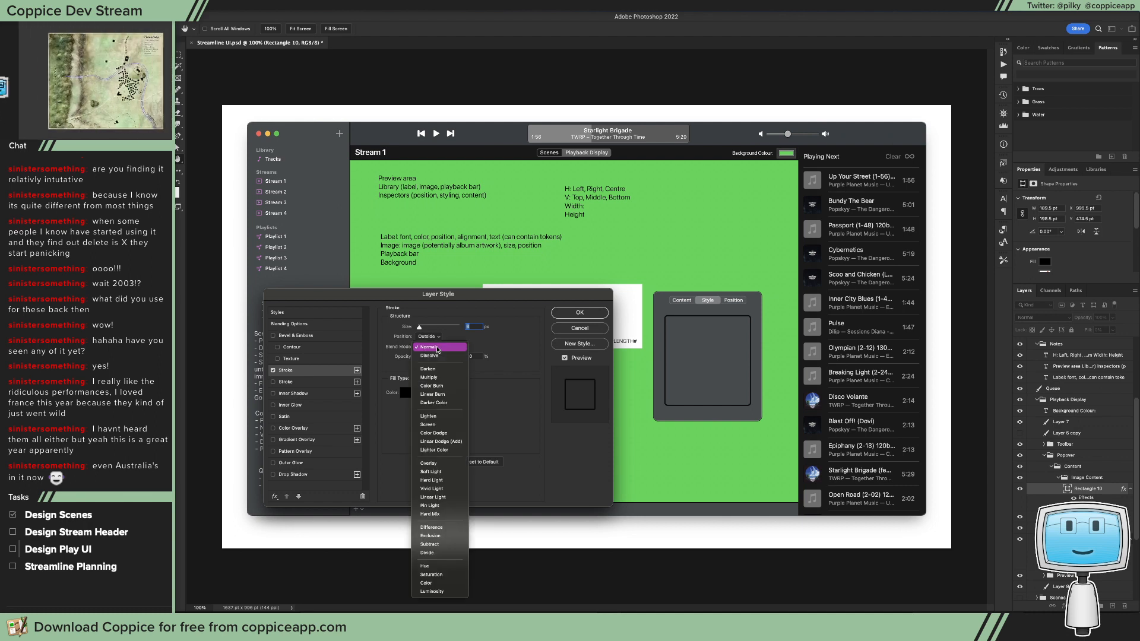
pyautogui.click(478, 431)
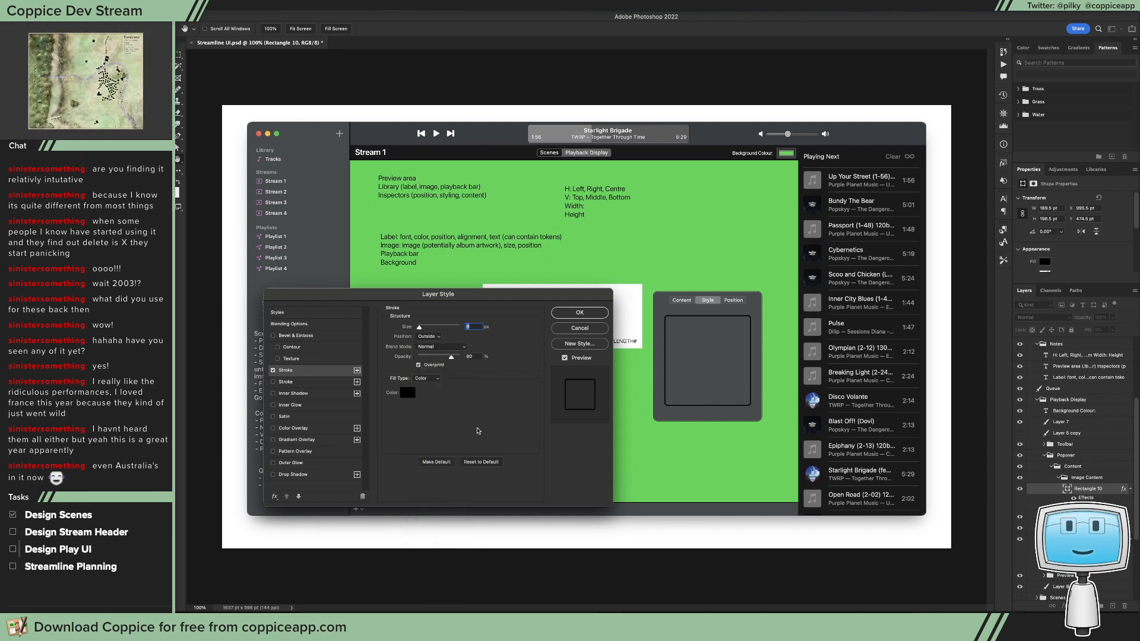
pyautogui.click(431, 377)
pyautogui.click(450, 375)
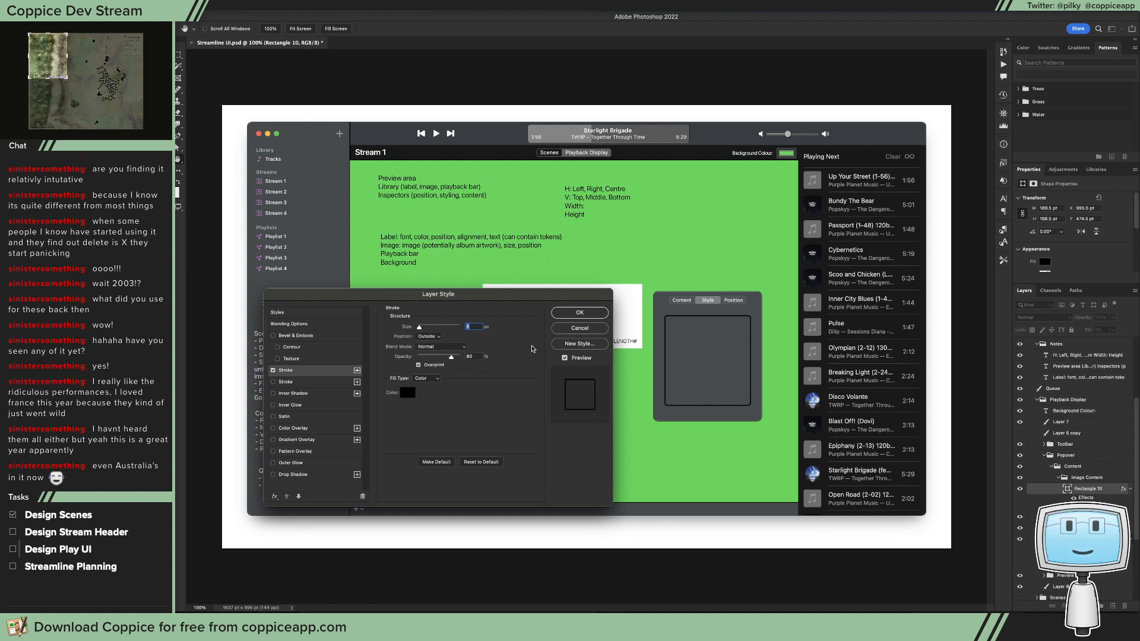
pyautogui.click(580, 312)
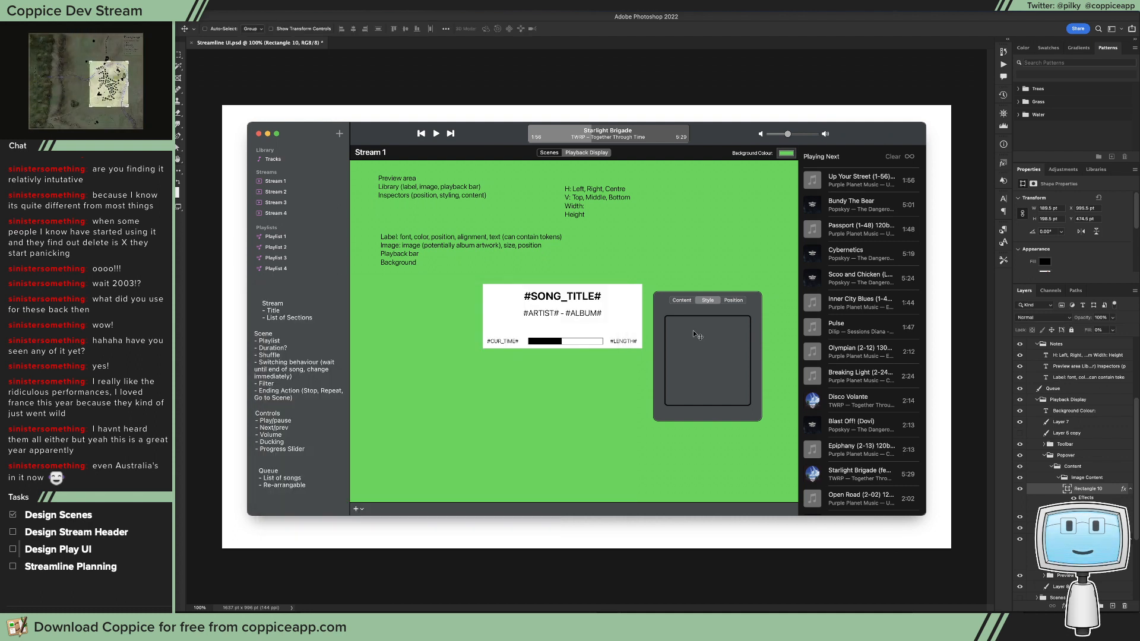
# Step: Move the outlined rectangle slightly down in the popover and set its layer opacity to 54%
pyautogui.moveTo(693, 330); pyautogui.dragTo(694, 334)
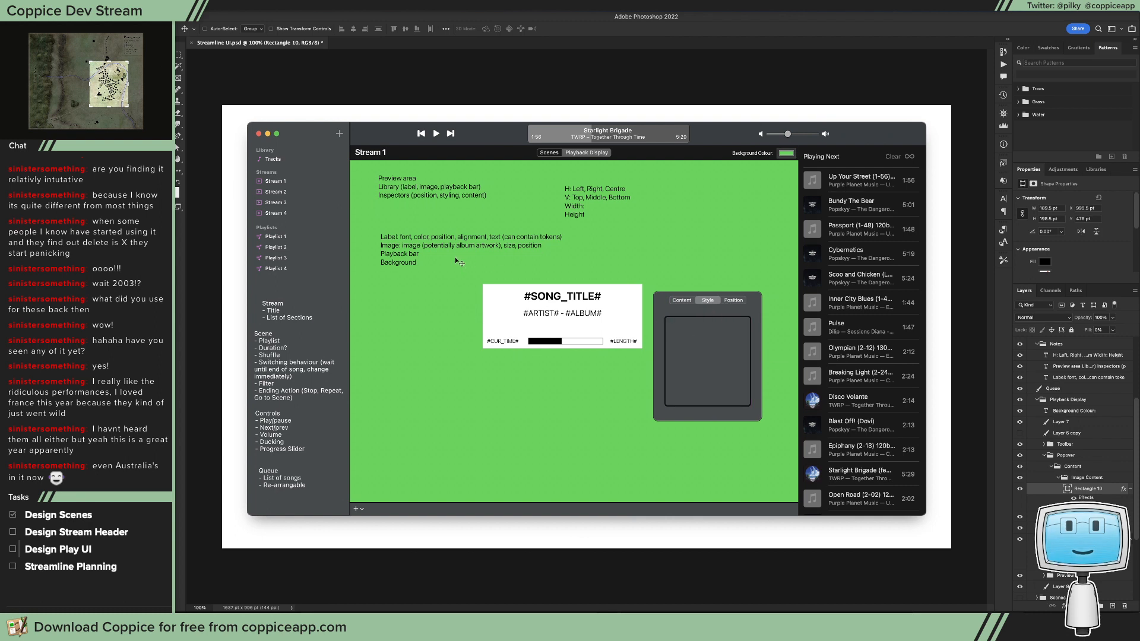
pyautogui.press('5')
pyautogui.press('4')
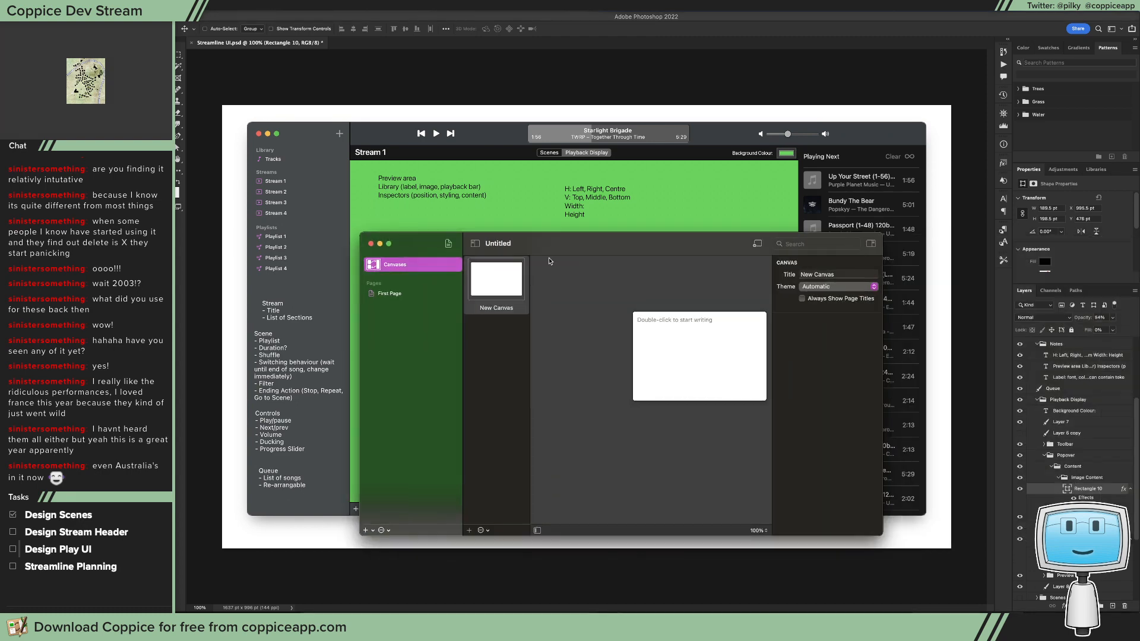
# Step: Add an image page to the Coppice canvas to view its empty-image placeholder, and move the window out of the way
pyautogui.click(448, 243)
pyautogui.click(473, 270)
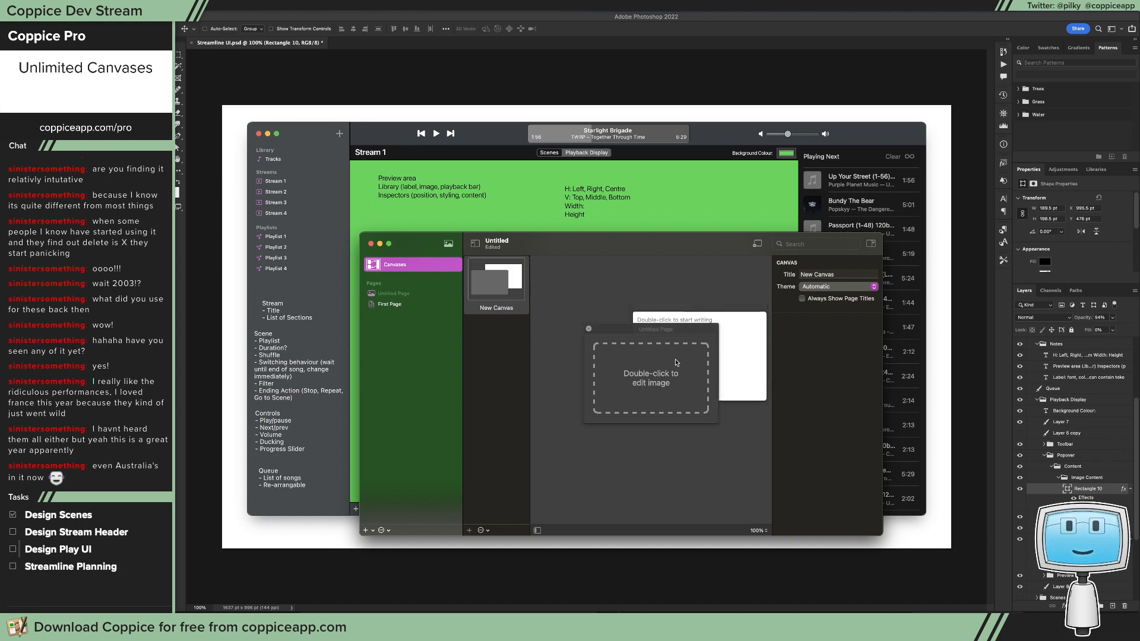
pyautogui.moveTo(597, 240); pyautogui.dragTo(1139, 273)
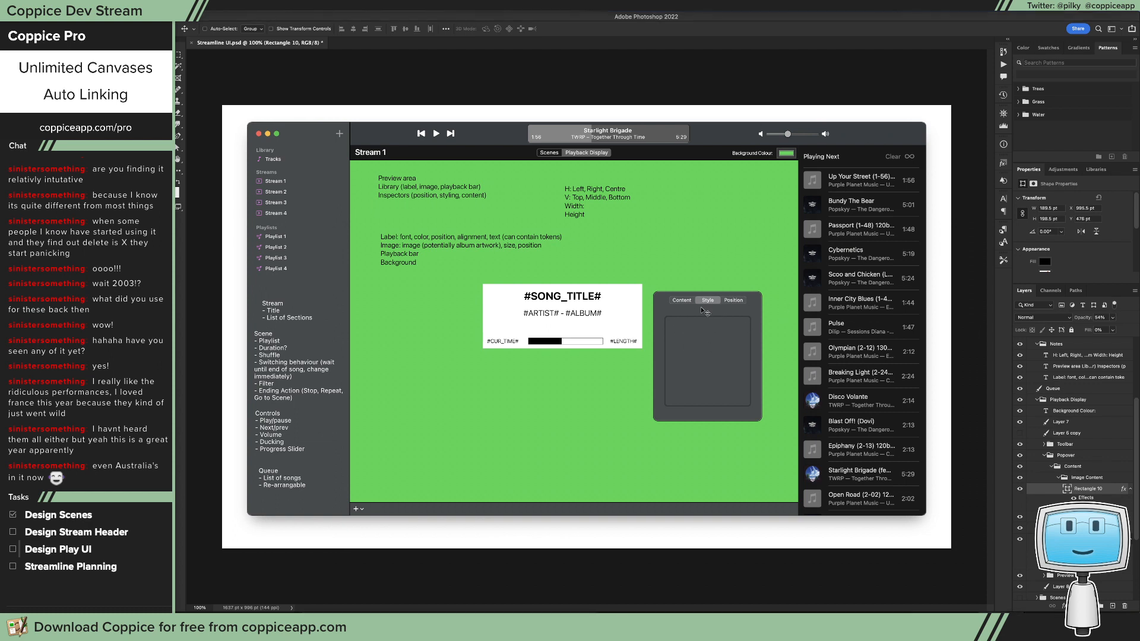
# Step: Collapse and hide the Image Content group, and select the Text Content group
pyautogui.click(1058, 478)
pyautogui.click(1081, 488)
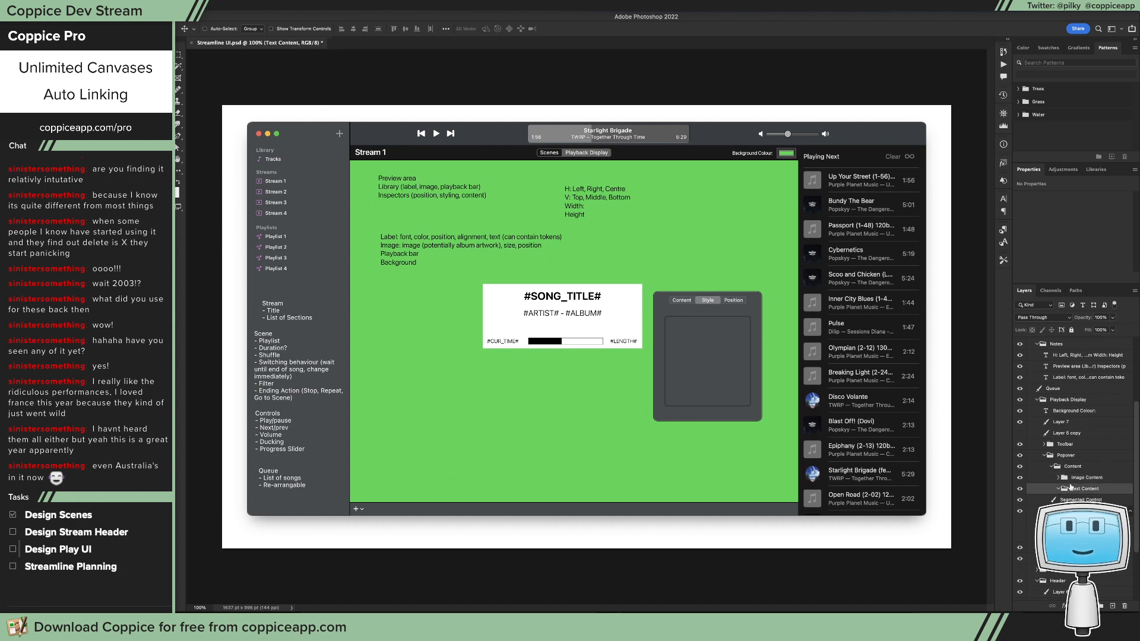
pyautogui.click(1020, 477)
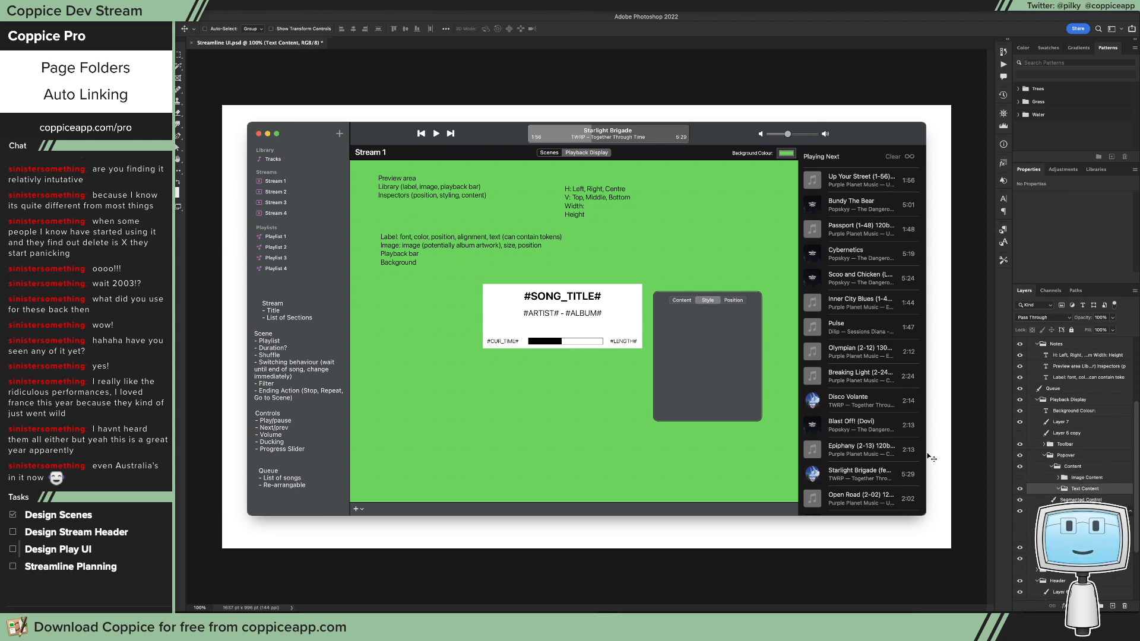
# Step: Switch to Xcode and select the view containing the Intro controls
pyautogui.press('super+Tab')
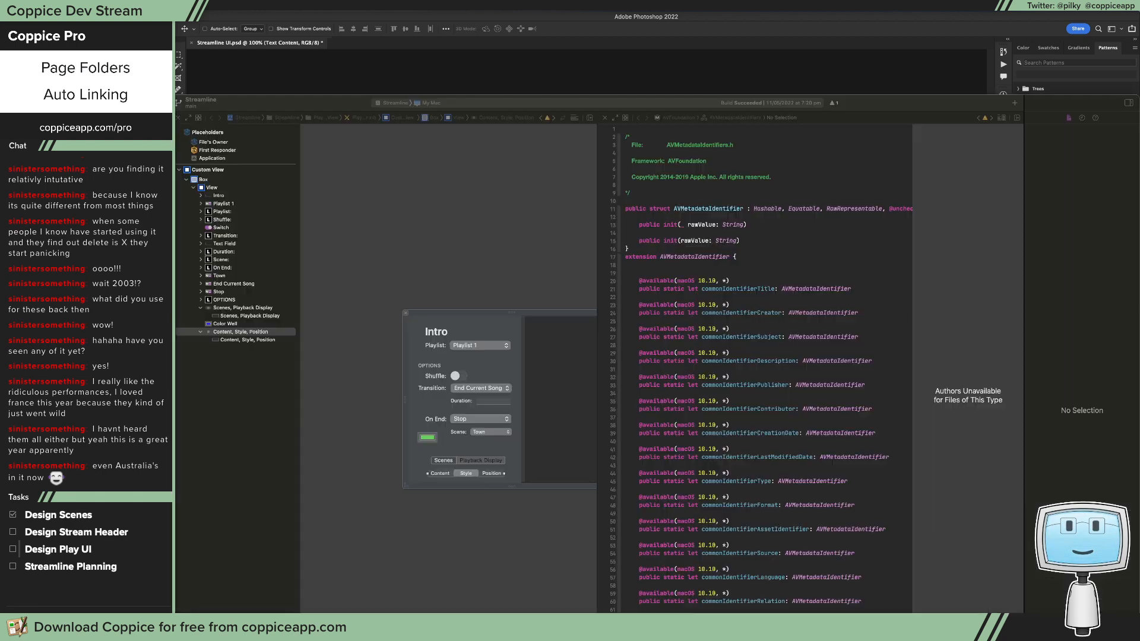
pyautogui.click(490, 402)
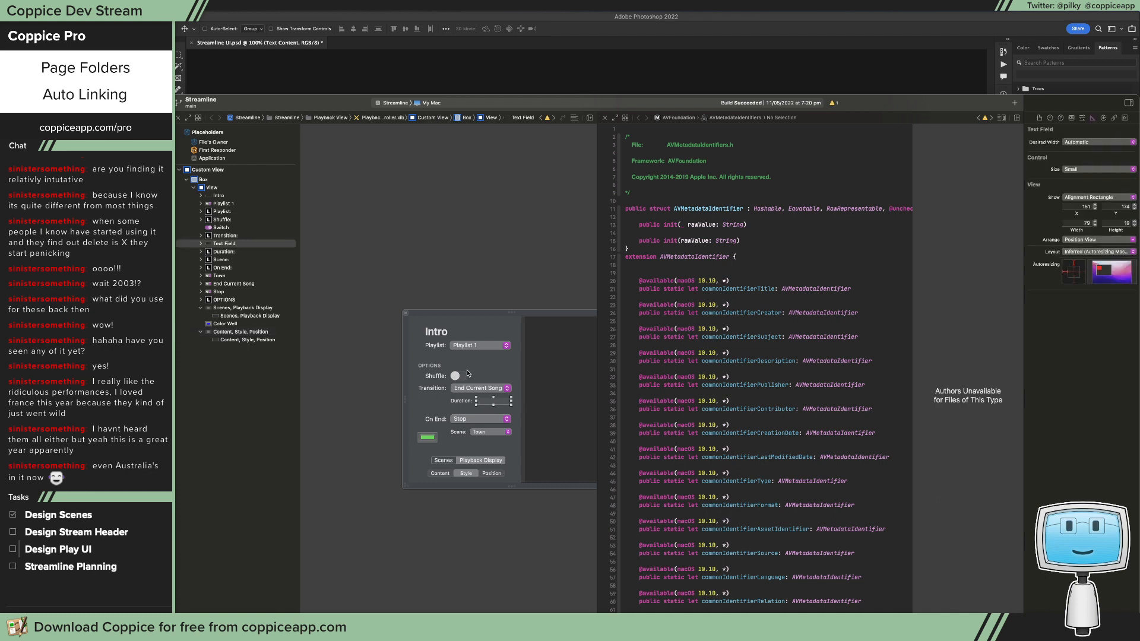
pyautogui.click(489, 378)
pyautogui.press('super+space')
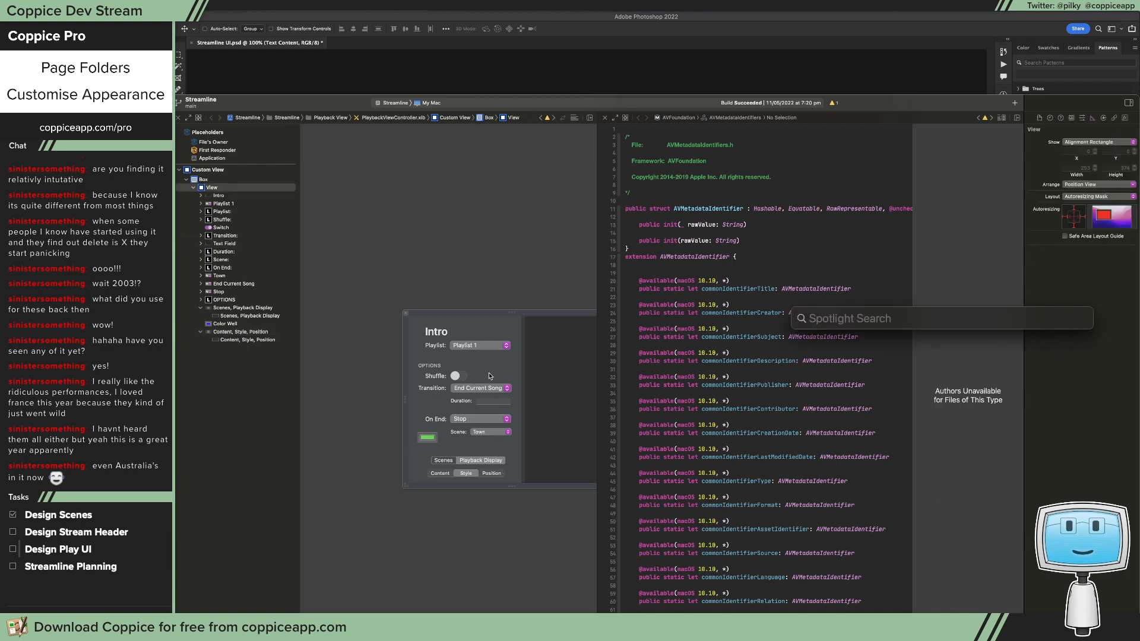
pyautogui.write('text')
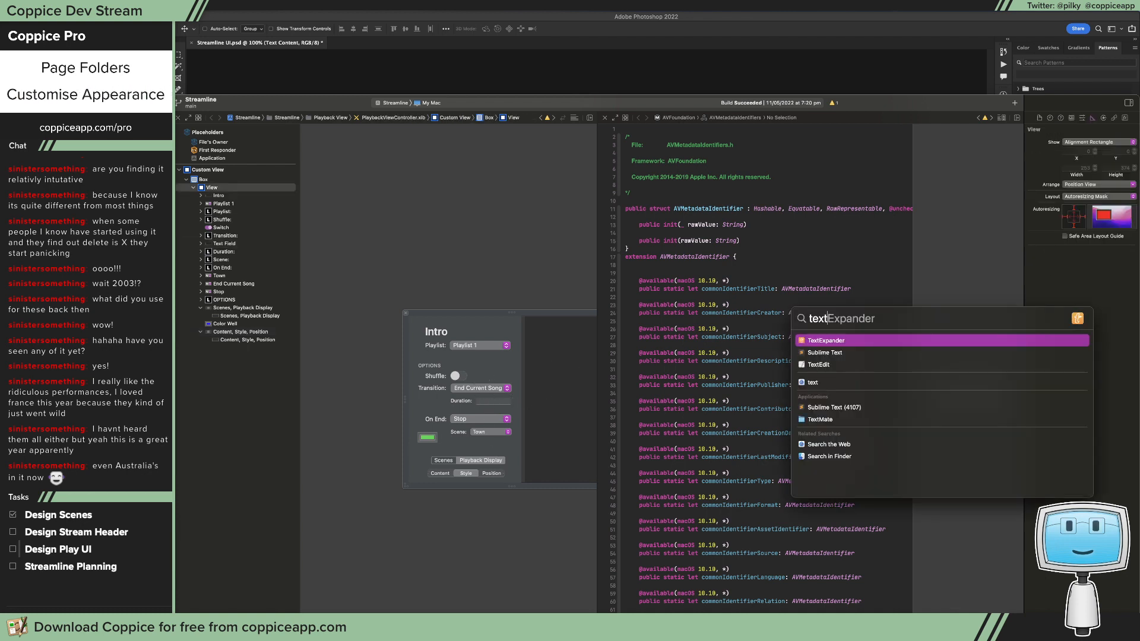
pyautogui.write('fi')
pyautogui.press('Escape')
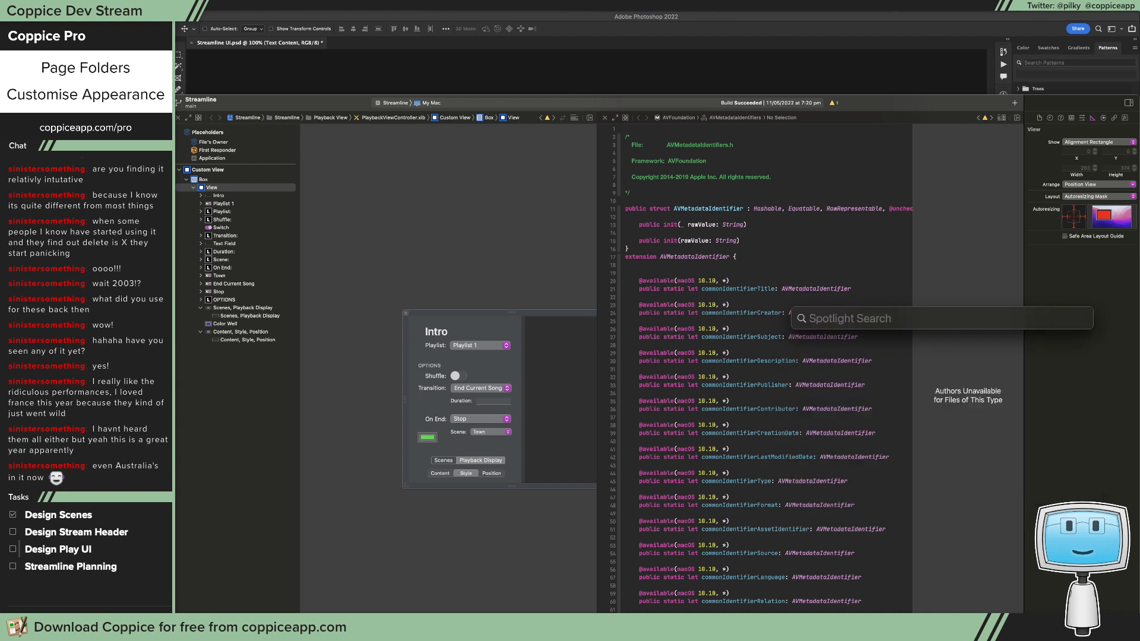
pyautogui.press('Escape')
# Step: Search the object library for "text" and add a Text Field to the view beside the Intro heading
pyautogui.press('super+shift+l')
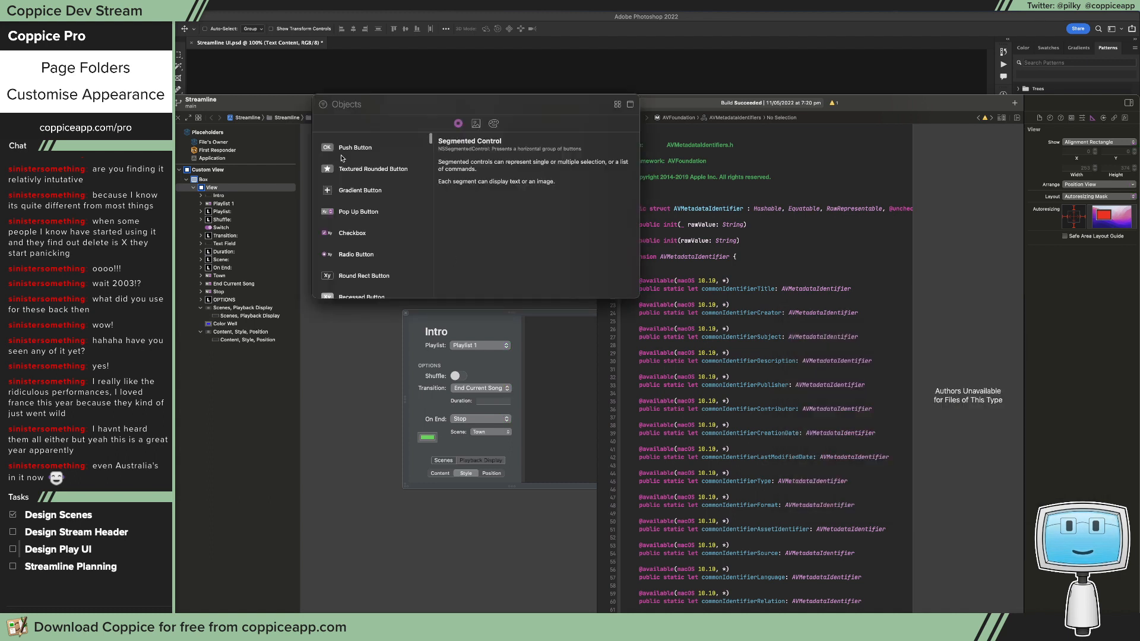
pyautogui.write('text')
pyautogui.moveTo(358, 199); pyautogui.dragTo(510, 328)
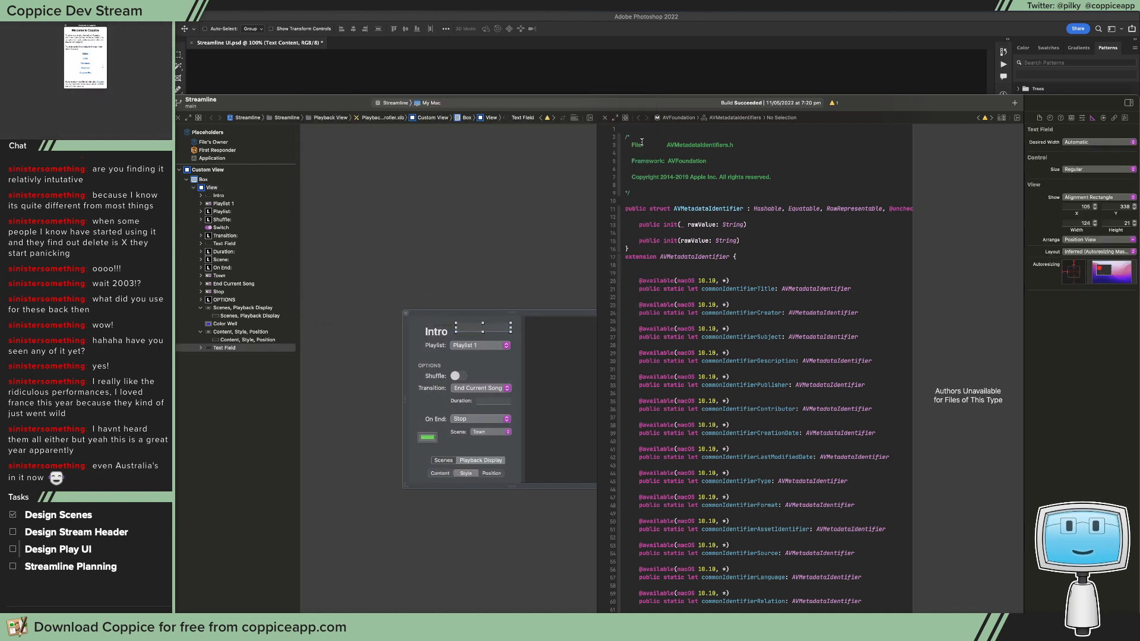
# Step: Switch to Photoshop, place the text field image in Text Content below the segmented control, and spread its ends towards the popover's side margins
pyautogui.click(684, 67)
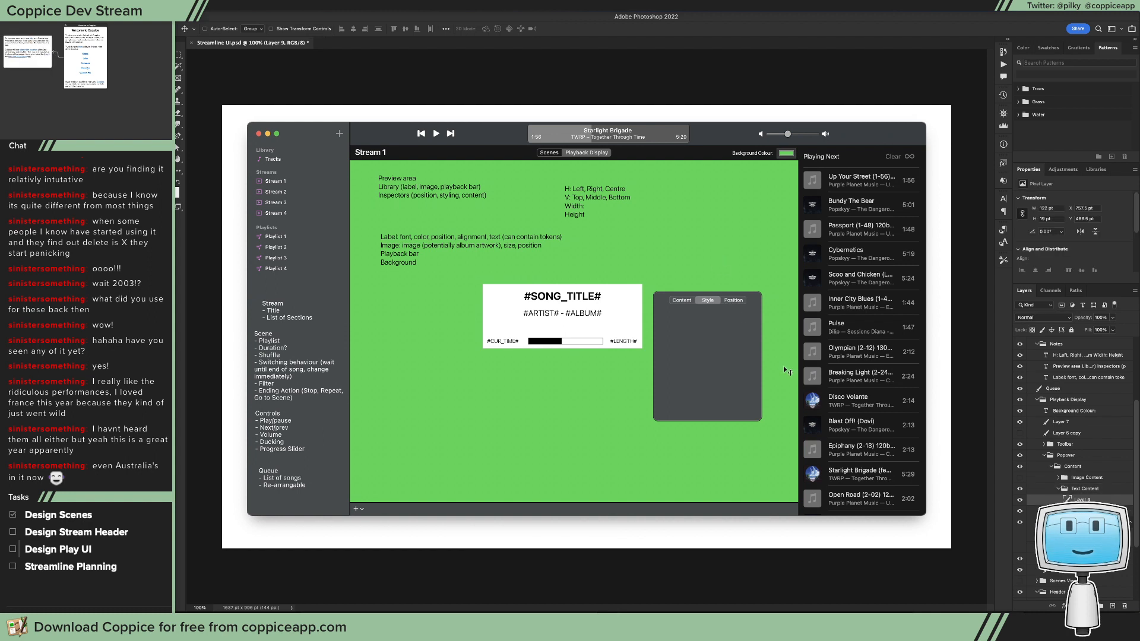
pyautogui.moveTo(654, 337); pyautogui.dragTo(740, 321)
pyautogui.press('m')
pyautogui.press('v')
pyautogui.scroll(5, 693, 321)
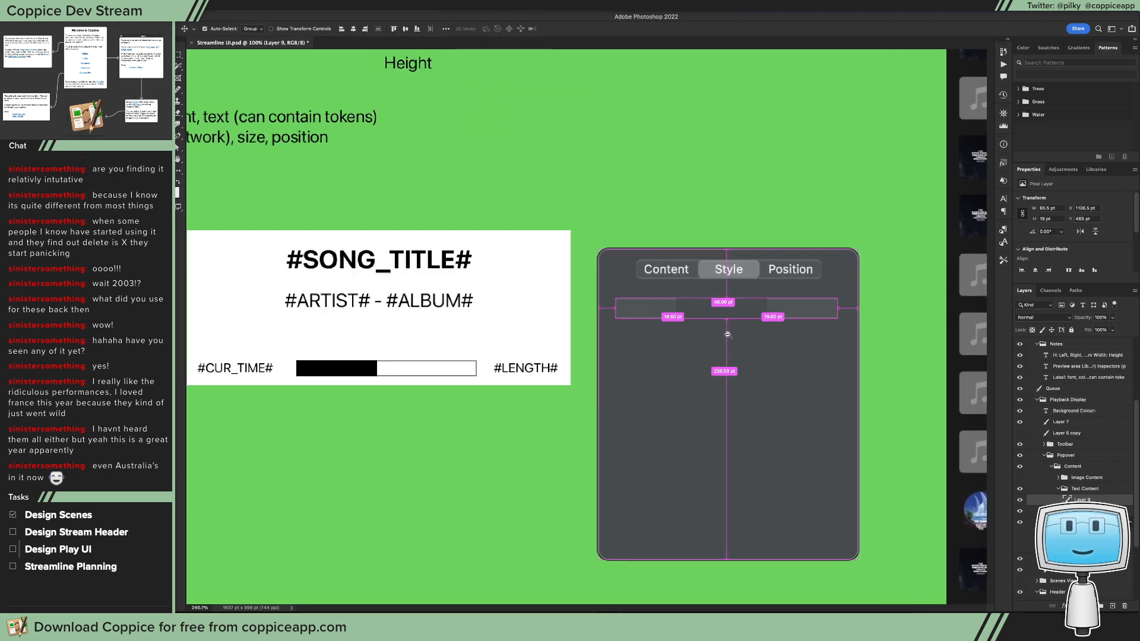
# Step: Try to extend the left section of the text field towards the middle
pyautogui.press('m')
pyautogui.moveTo(649, 288); pyautogui.dragTo(692, 315)
pyautogui.press('v')
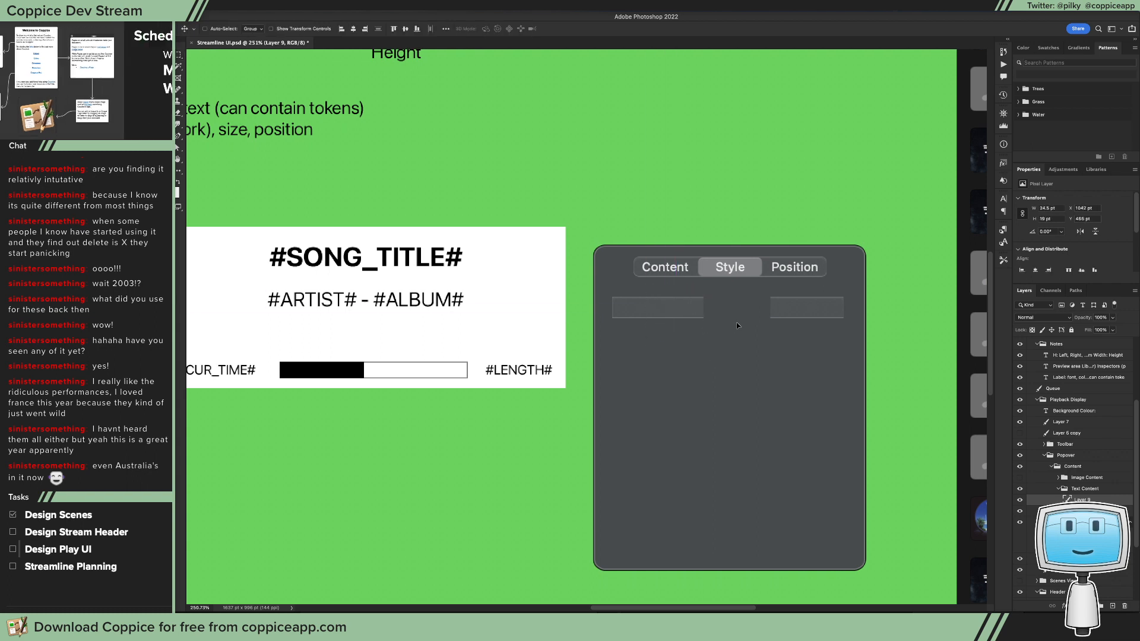
pyautogui.hotkey('ctrl', 'z')
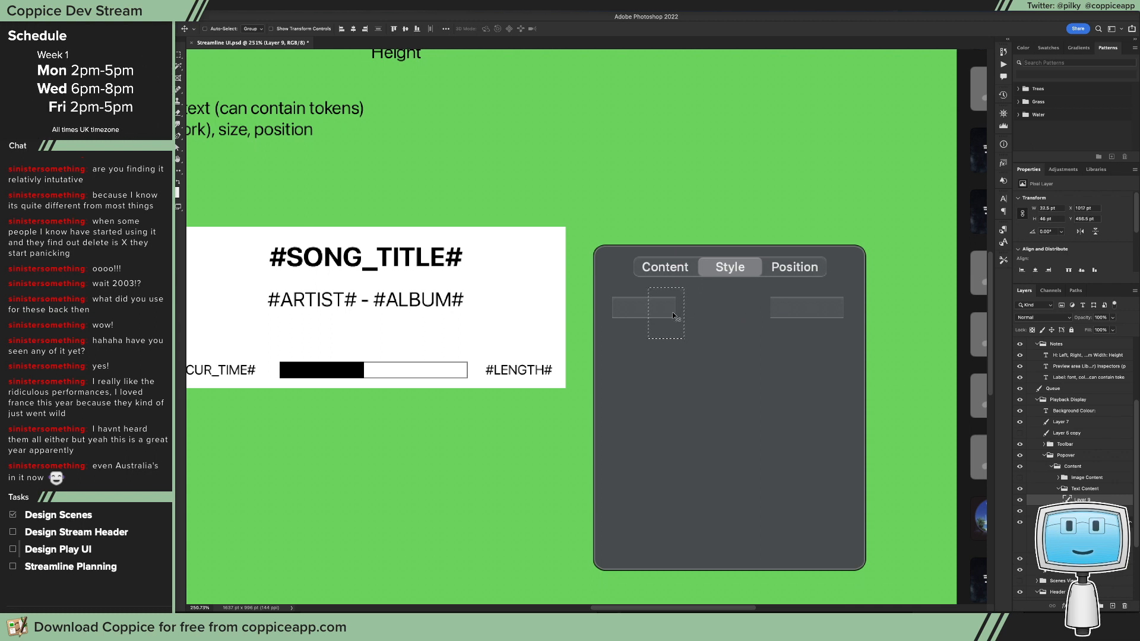
# Step: Extend the text field's right section and fill the remaining gap to form one continuous field about 207 pt wide
pyautogui.press('m')
pyautogui.moveTo(760, 292)
pyautogui.mouseDown()
pyautogui.moveTo(836, 342)
pyautogui.moveTo(748, 316)
pyautogui.mouseUp()
pyautogui.press('v')
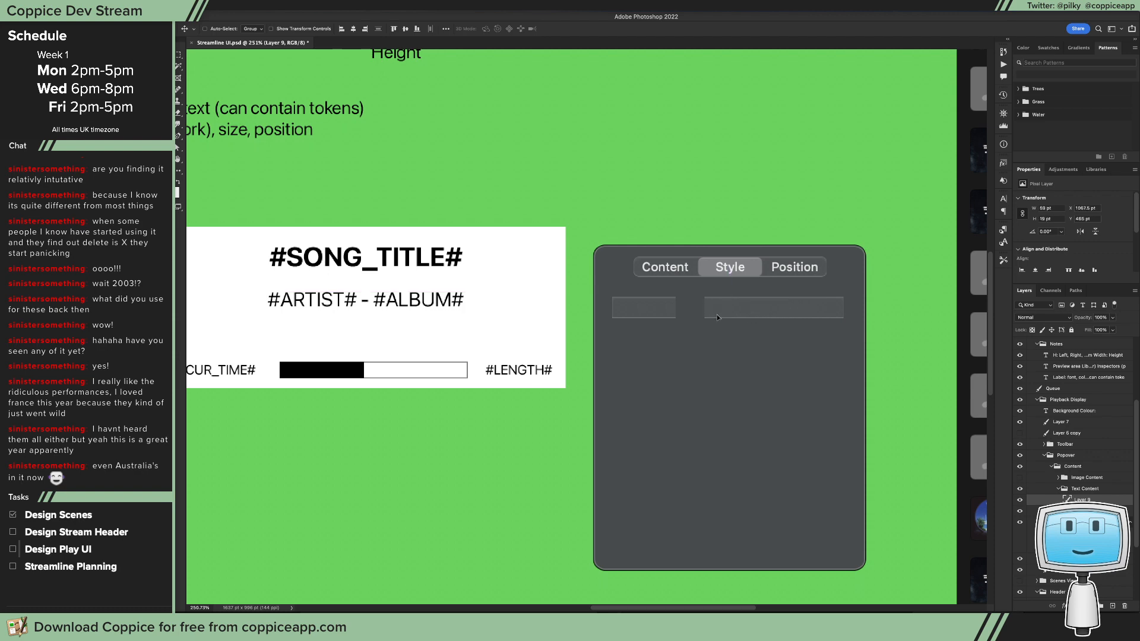
pyautogui.press('m')
pyautogui.scroll(10, 672, 287)
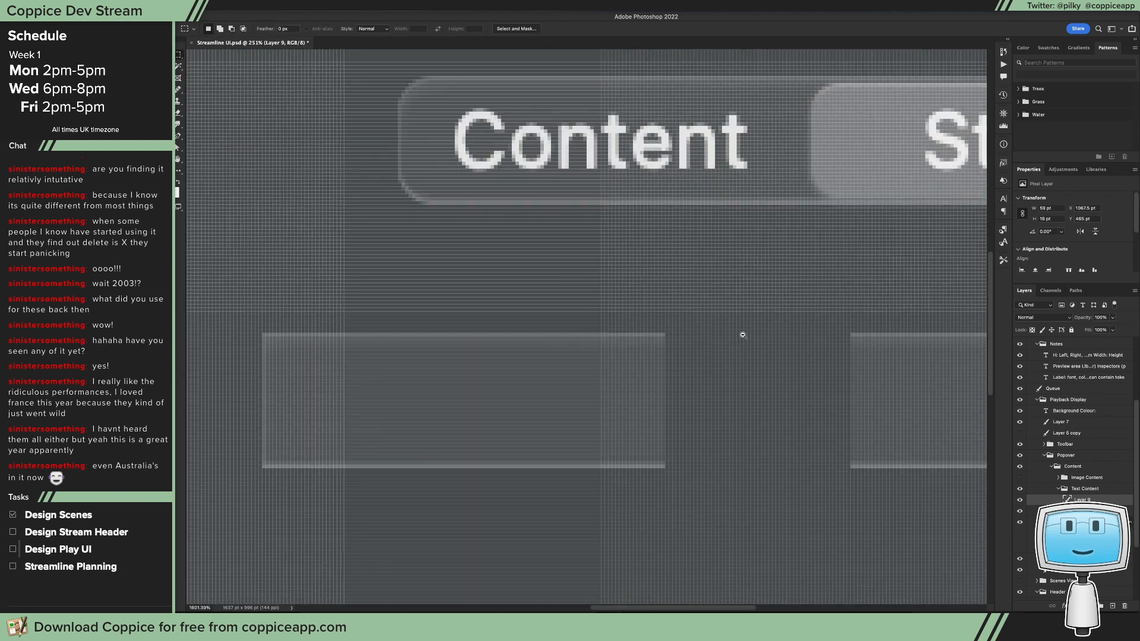
pyautogui.moveTo(669, 328)
pyautogui.mouseDown()
pyautogui.moveTo(832, 478)
pyautogui.moveTo(857, 481)
pyautogui.moveTo(846, 482)
pyautogui.mouseUp()
pyautogui.moveTo(735, 448)
pyautogui.mouseDown()
pyautogui.moveTo(898, 446)
pyautogui.moveTo(727, 417)
pyautogui.mouseUp()
pyautogui.press('v')
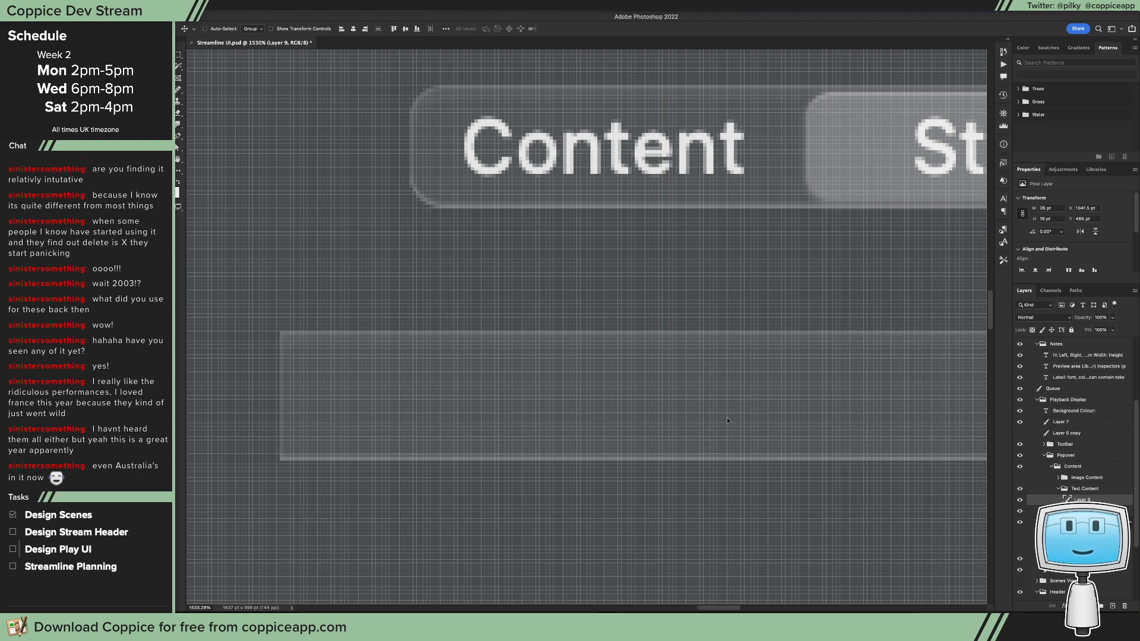
pyautogui.press('ctrl')
pyautogui.hotkey('ctrl', '1')
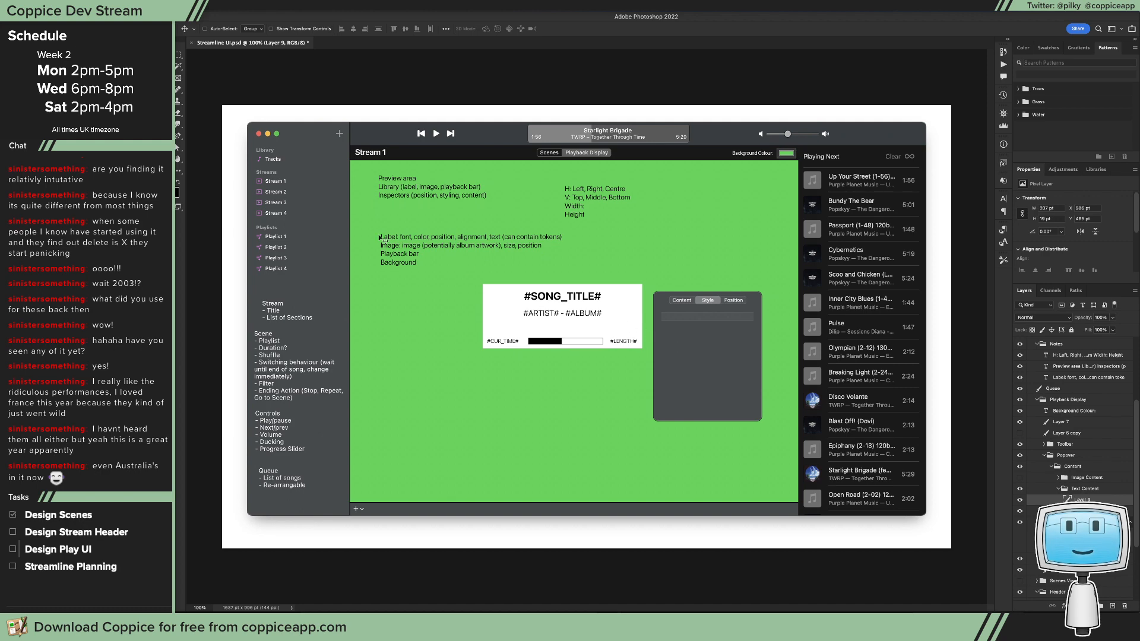
# Step: Switch to Xcode and widen the box around the Intro controls to about 496 pt
pyautogui.press('super+Tab')
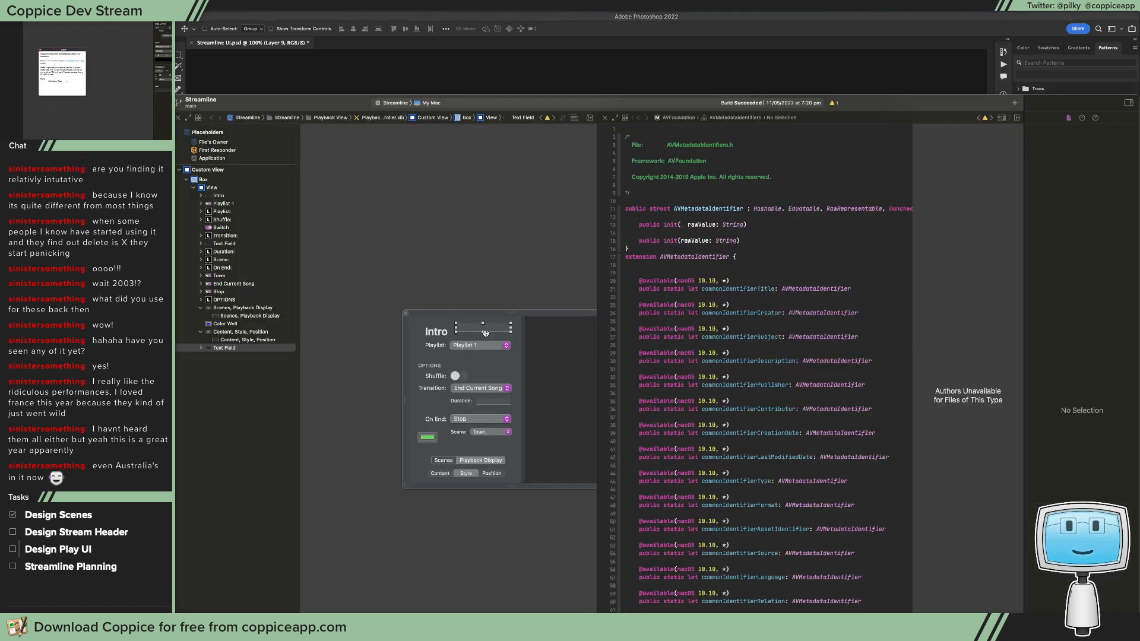
pyautogui.click(505, 366)
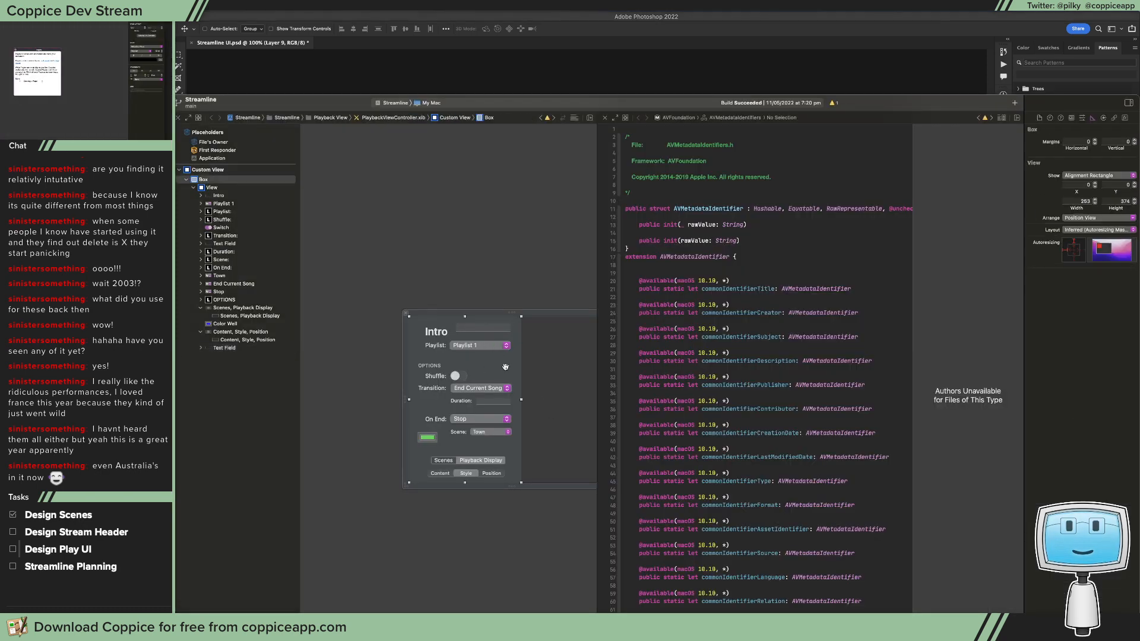
pyautogui.moveTo(521, 399)
pyautogui.mouseDown()
pyautogui.moveTo(595, 399)
pyautogui.moveTo(500, 399)
pyautogui.mouseUp()
pyautogui.press('super+space')
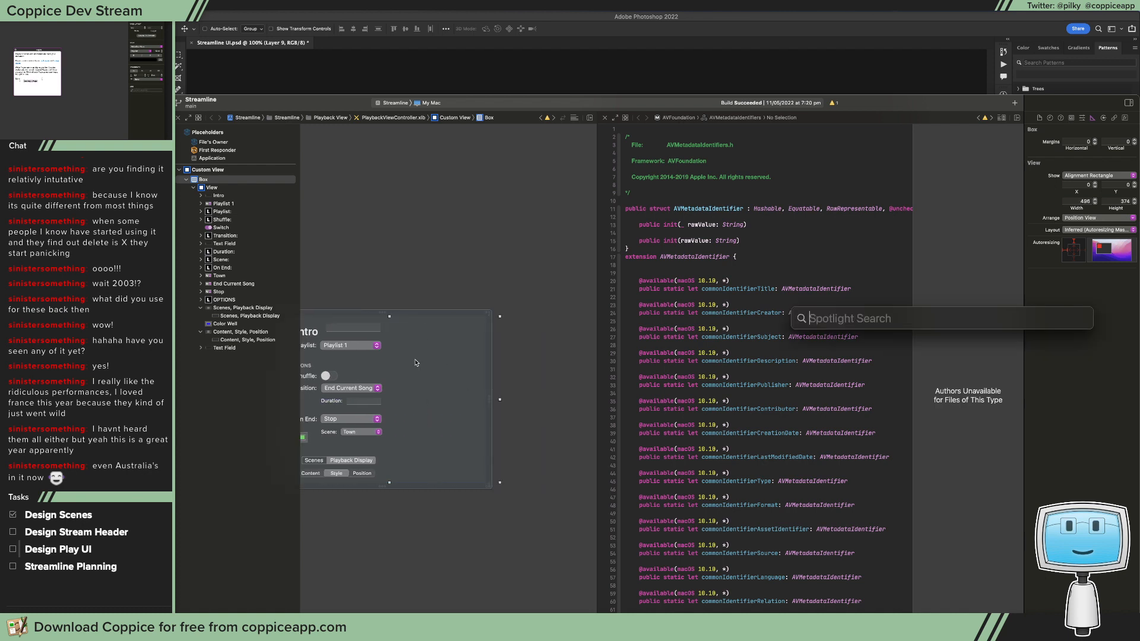
pyautogui.write('n')
pyautogui.press('BackSpace')
pyautogui.press('BackSpace')
pyautogui.press('BackSpace')
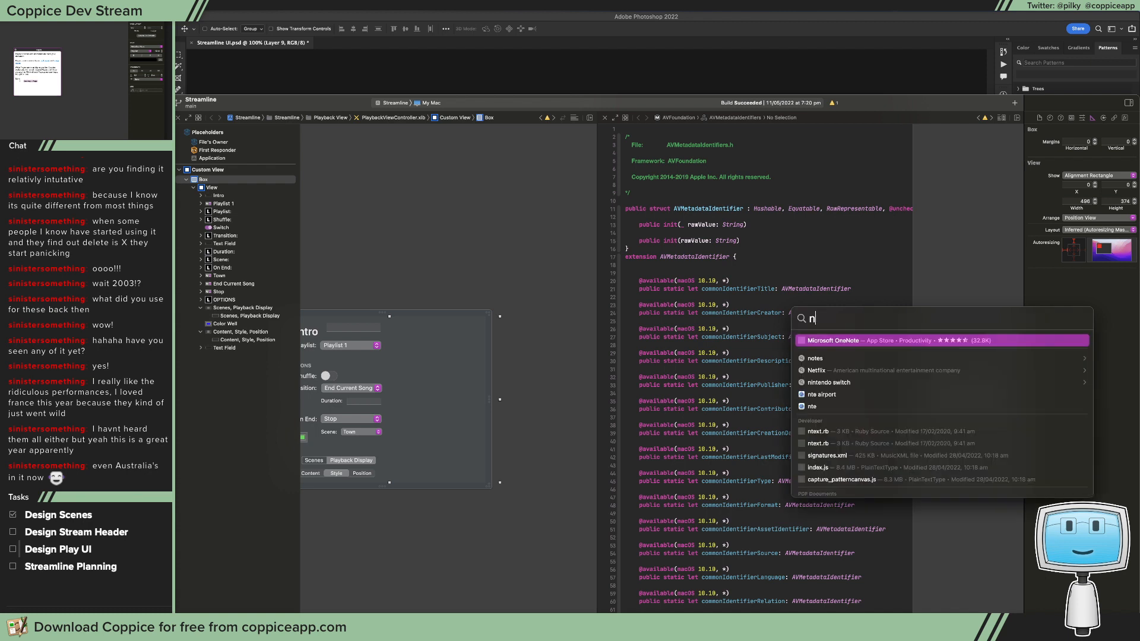
pyautogui.press('Escape')
# Step: Find the Token Field in the object library and add it beside the Intro playlist controls in the widened box
pyautogui.click(427, 244)
pyautogui.press('super+shift+l')
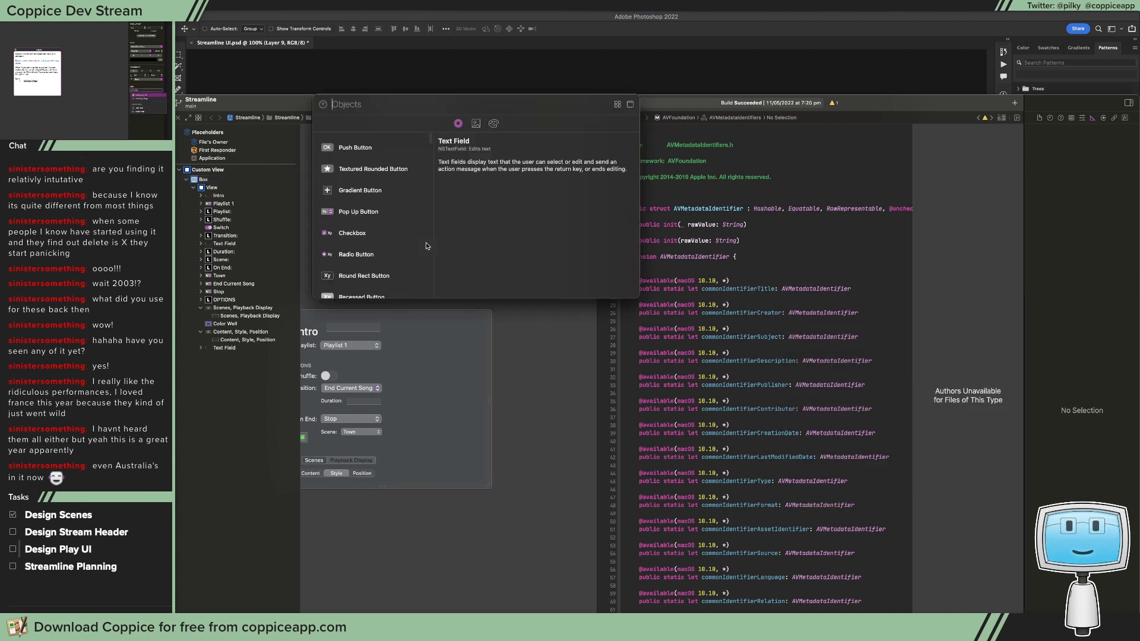
pyautogui.write('NSToke')
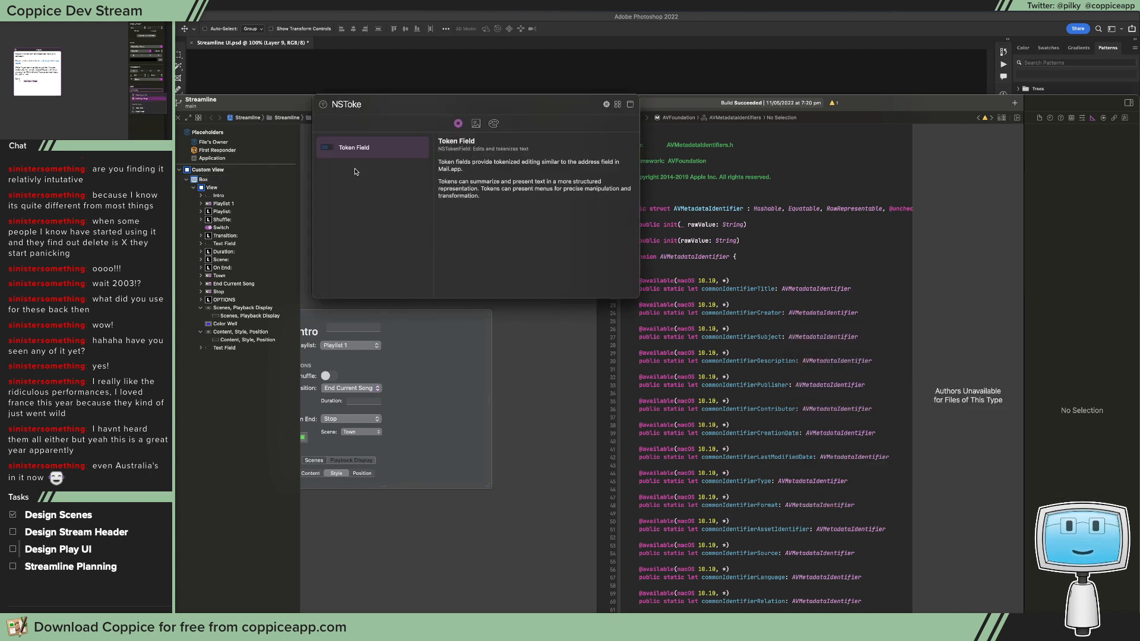
pyautogui.moveTo(354, 148); pyautogui.dragTo(479, 383)
pyautogui.click(354, 327)
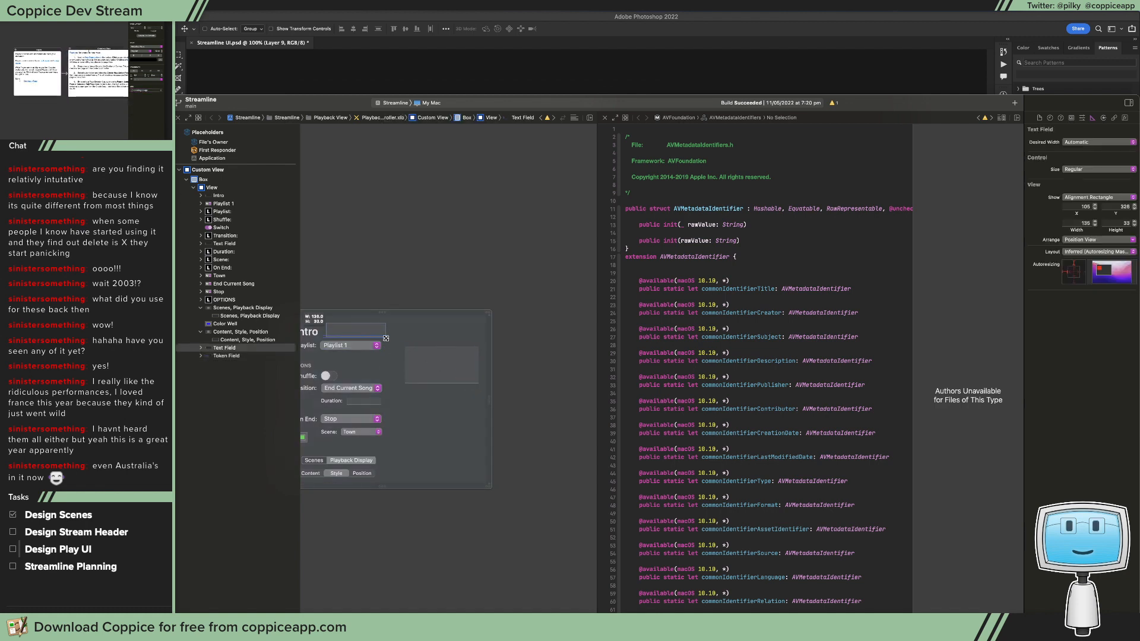
# Step: Enter SONG NAME as the token field's first token
pyautogui.click(415, 358)
pyautogui.doubleClick(416, 358)
pyautogui.write('S')
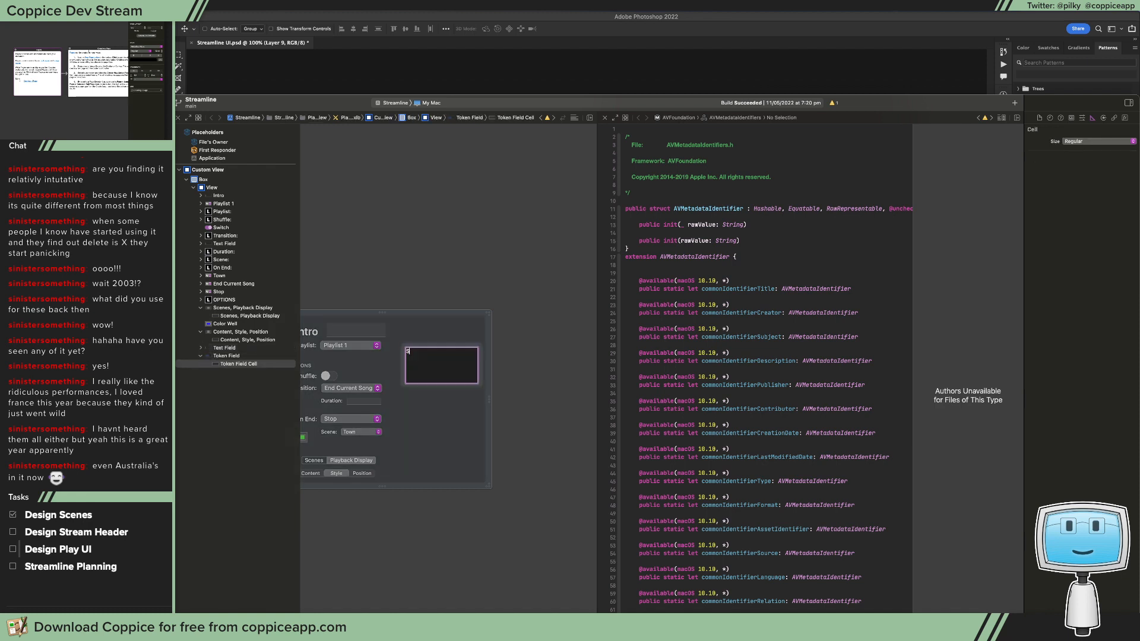
pyautogui.write('ong')
pyautogui.press('BackSpace')
pyautogui.press('BackSpace')
pyautogui.press('BackSpace')
pyautogui.press('BackSpace')
pyautogui.write('so')
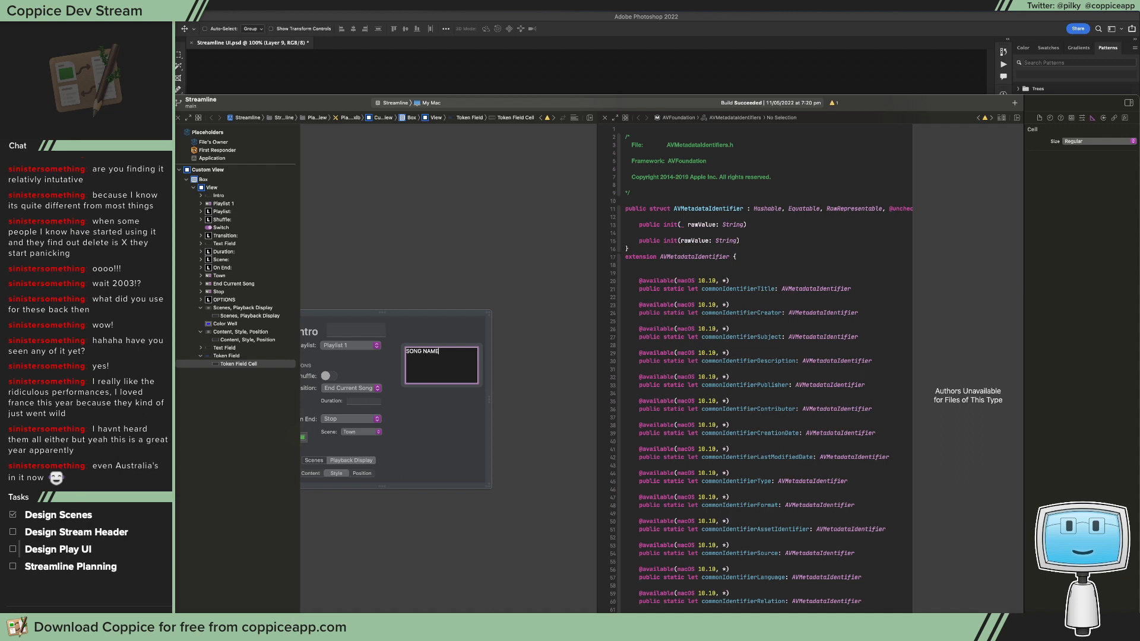
pyautogui.write('NG NAME')
pyautogui.press('Return')
# Step: Append the tokens ARTIST, ALBUM, CURRENT_TIME, TIME_REMAINING and LENGTH after SONG NAME, separated by commas
pyautogui.doubleClick(436, 371)
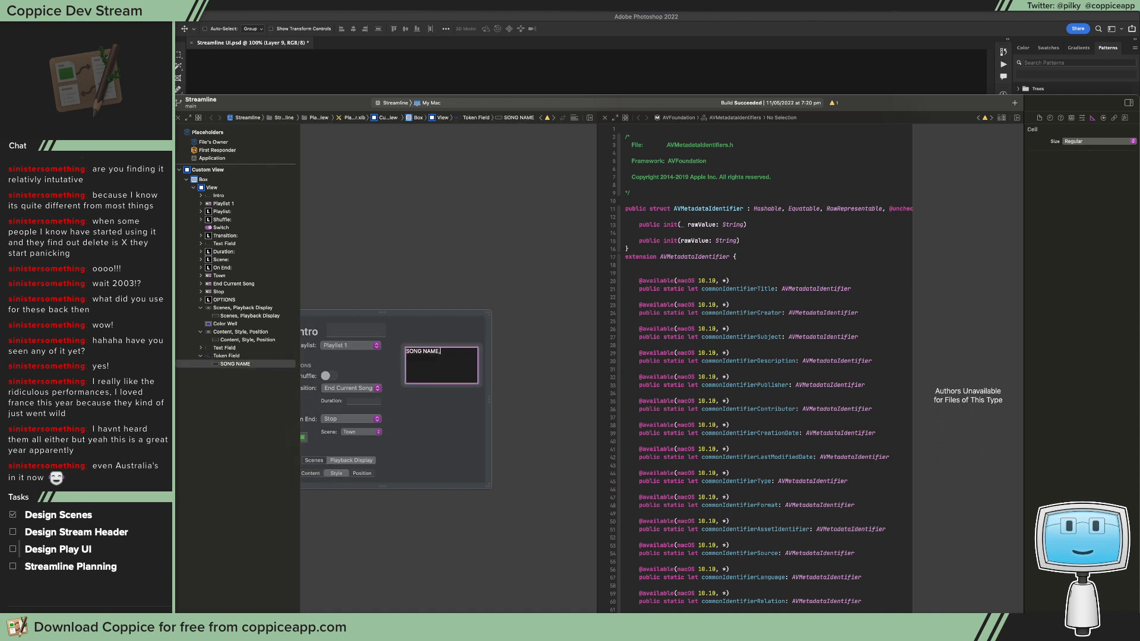
pyautogui.write(', ART')
pyautogui.write('OS')
pyautogui.press('BackSpace')
pyautogui.press('BackSpace')
pyautogui.write('IST, ALBUM,')
pyautogui.write('CURRENT_TIME, TIME_REMAINING, LENGTH')
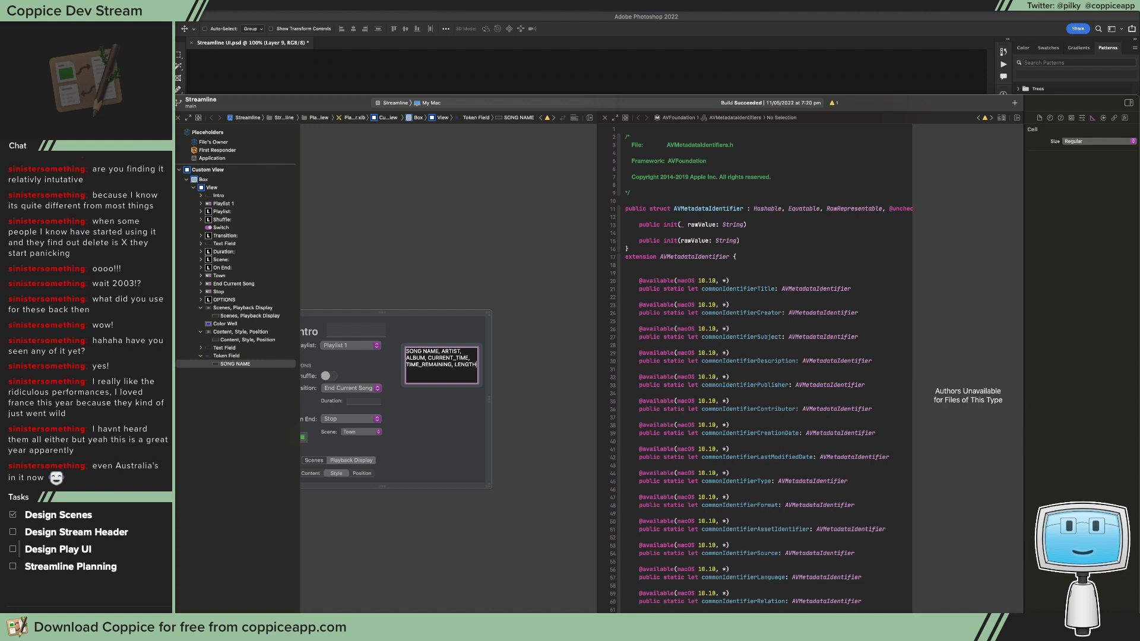
pyautogui.press('Return')
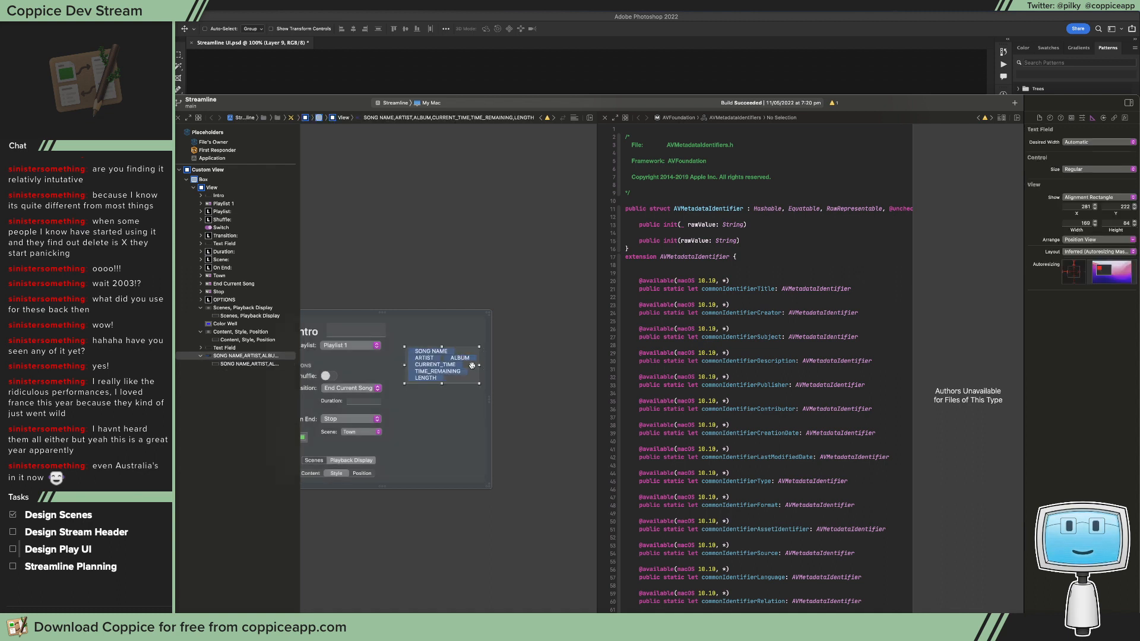
# Step: Widen the box around the Intro controls and stretch the token field so its tokens fit in three rows
pyautogui.click(491, 402)
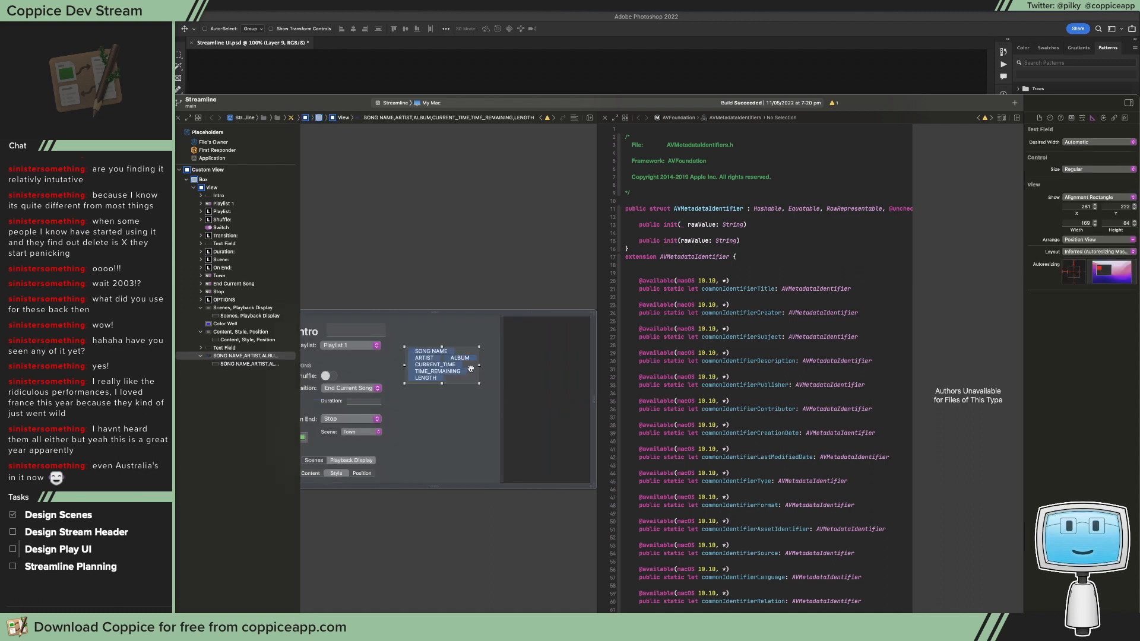
pyautogui.click(500, 398)
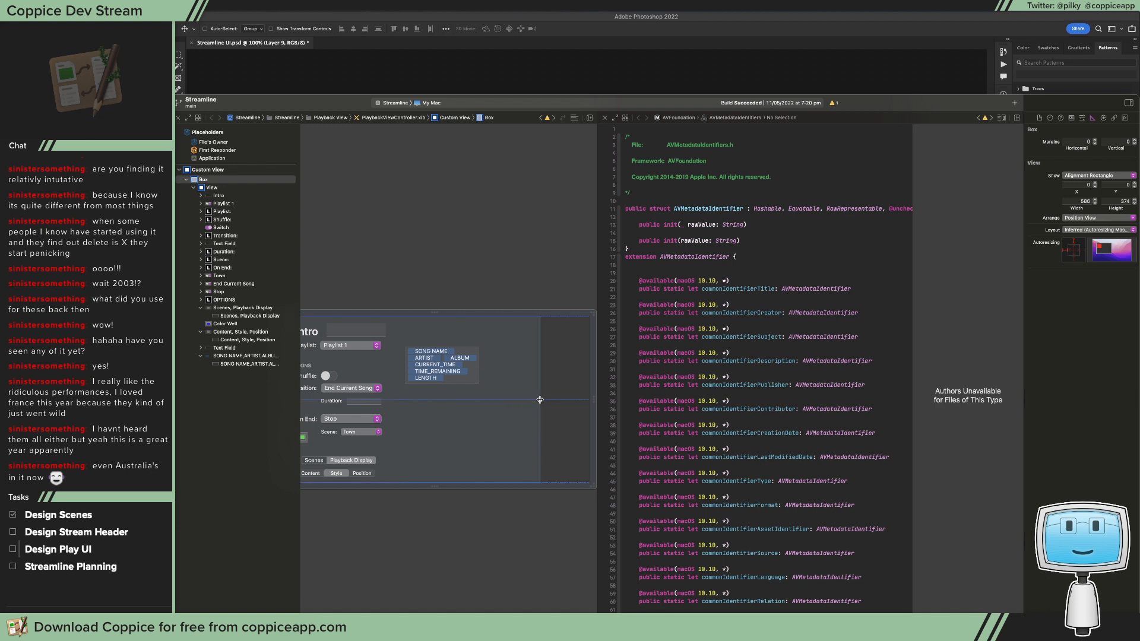
pyautogui.click(476, 378)
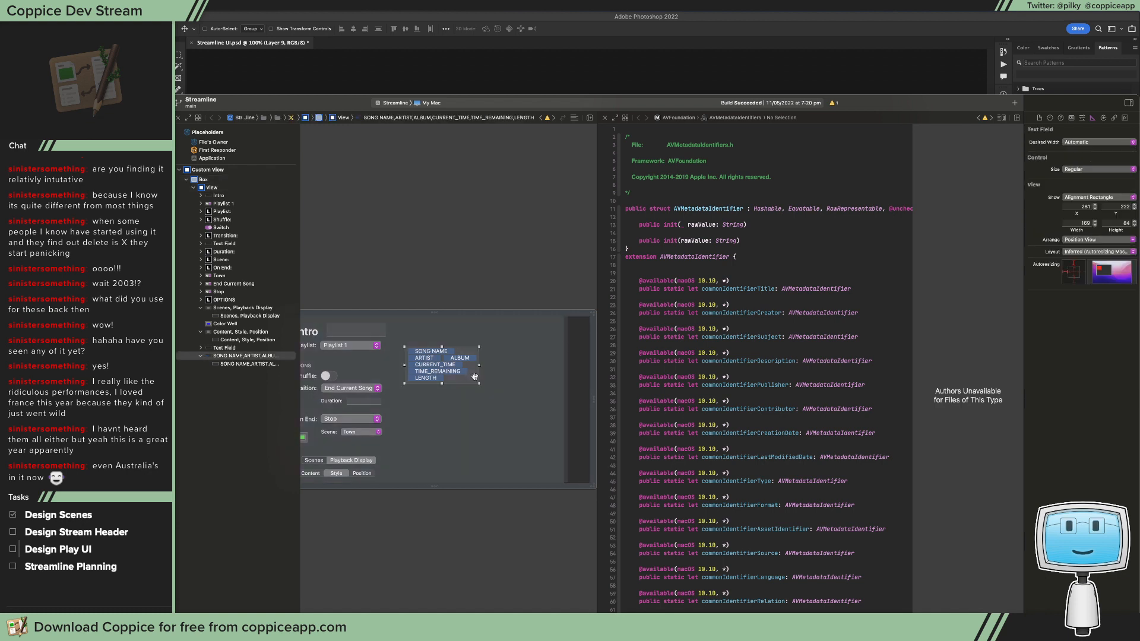
pyautogui.moveTo(479, 365); pyautogui.dragTo(529, 367)
# Step: Turn off the token field's drawn background and remove its border
pyautogui.click(1082, 118)
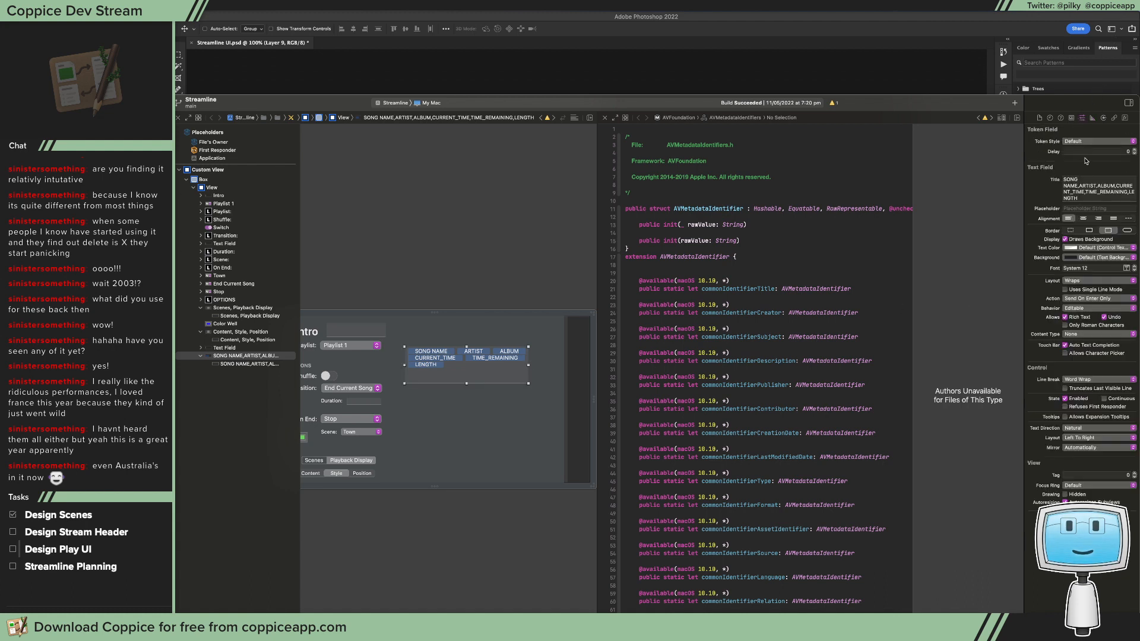
pyautogui.click(1090, 241)
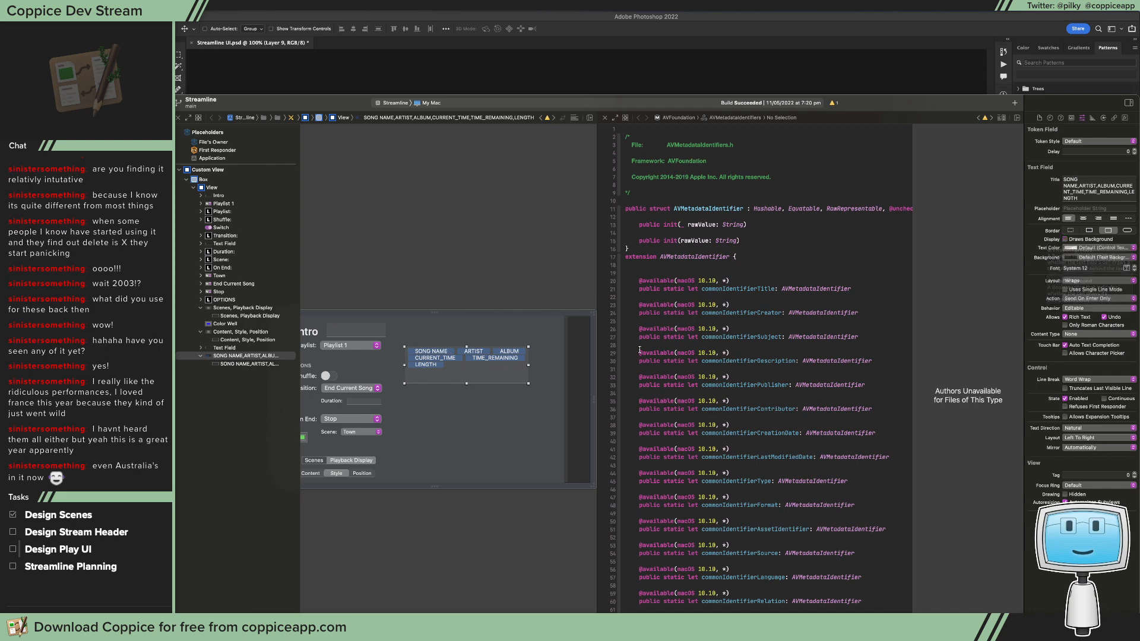
pyautogui.click(1071, 231)
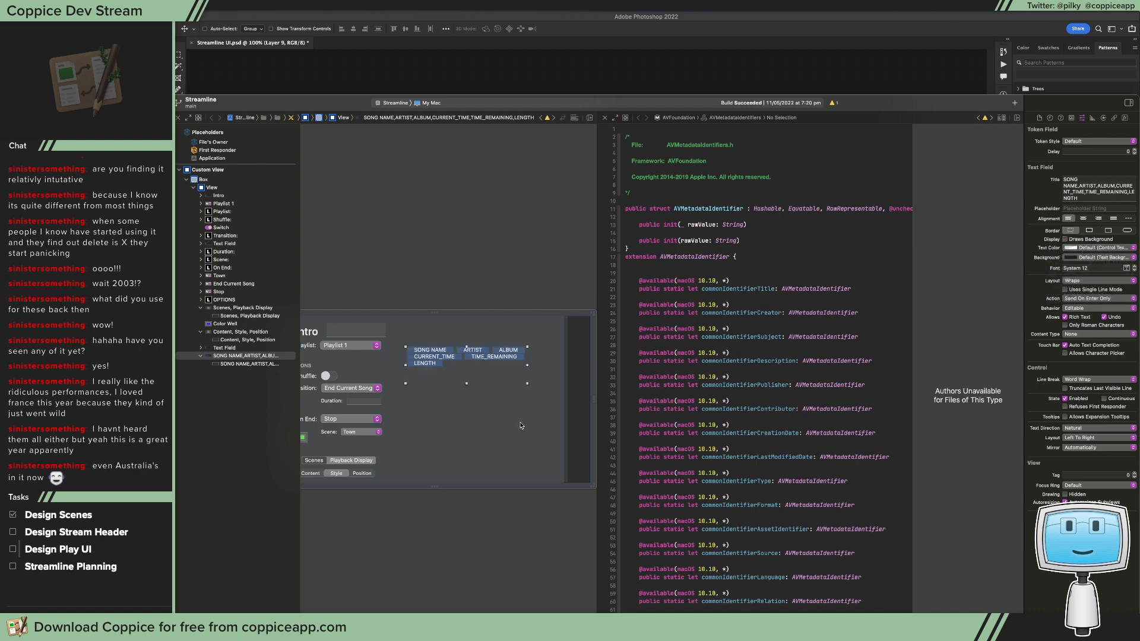
# Step: Switch to Photoshop and try to place the pasted token image below the text field in the popover
pyautogui.click(709, 76)
pyautogui.press('super+v')
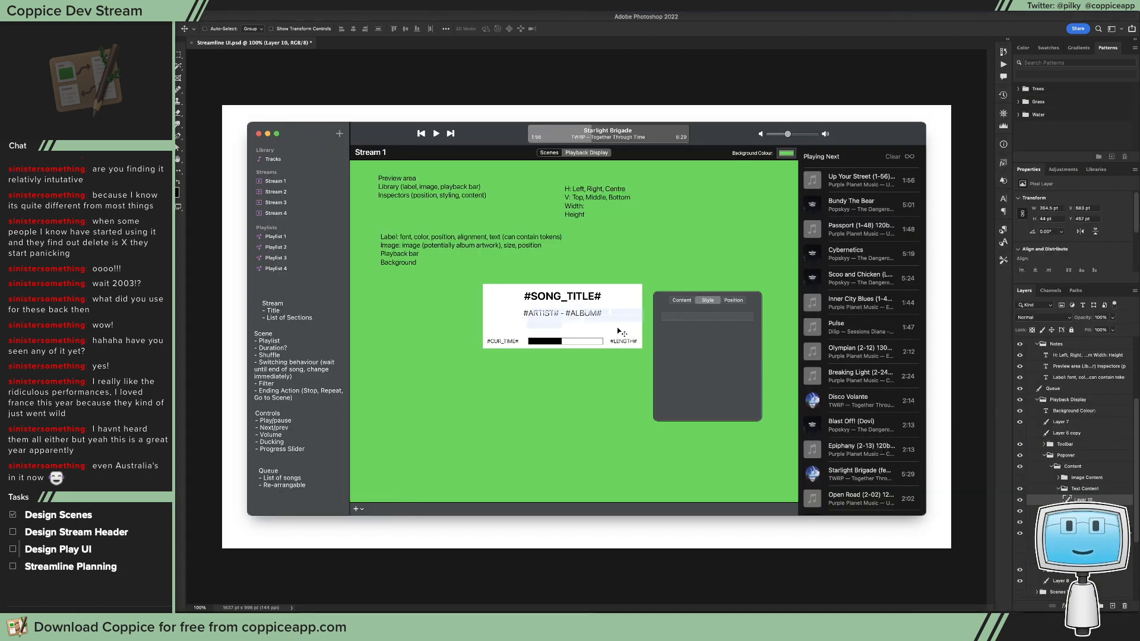
pyautogui.moveTo(621, 331); pyautogui.dragTo(750, 342)
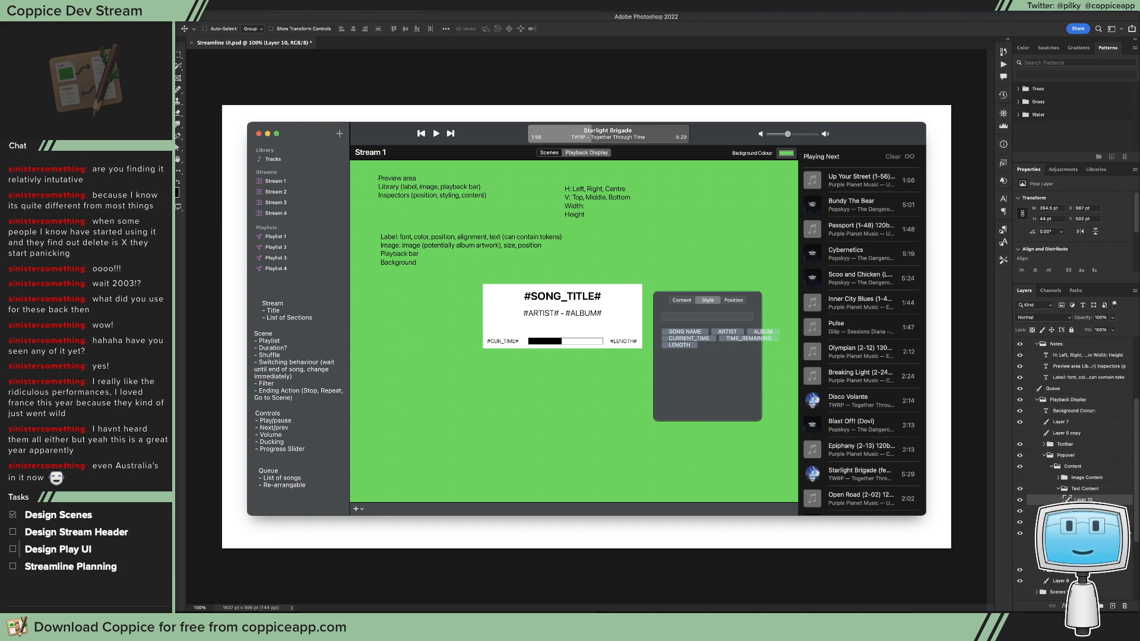
pyautogui.press('super+Tab')
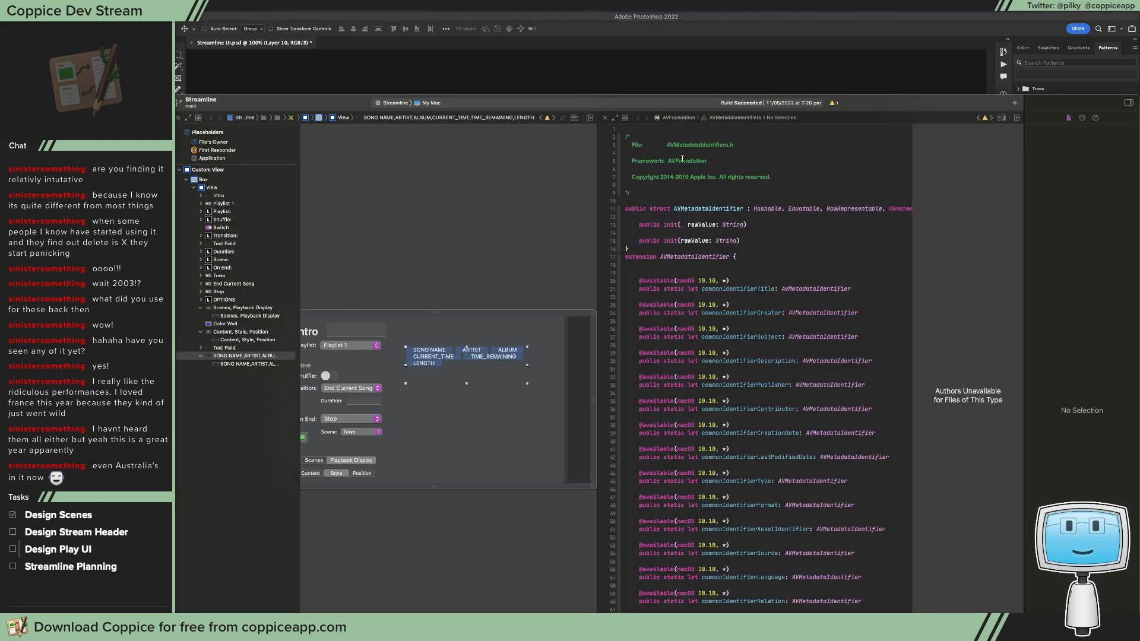
pyautogui.click(783, 58)
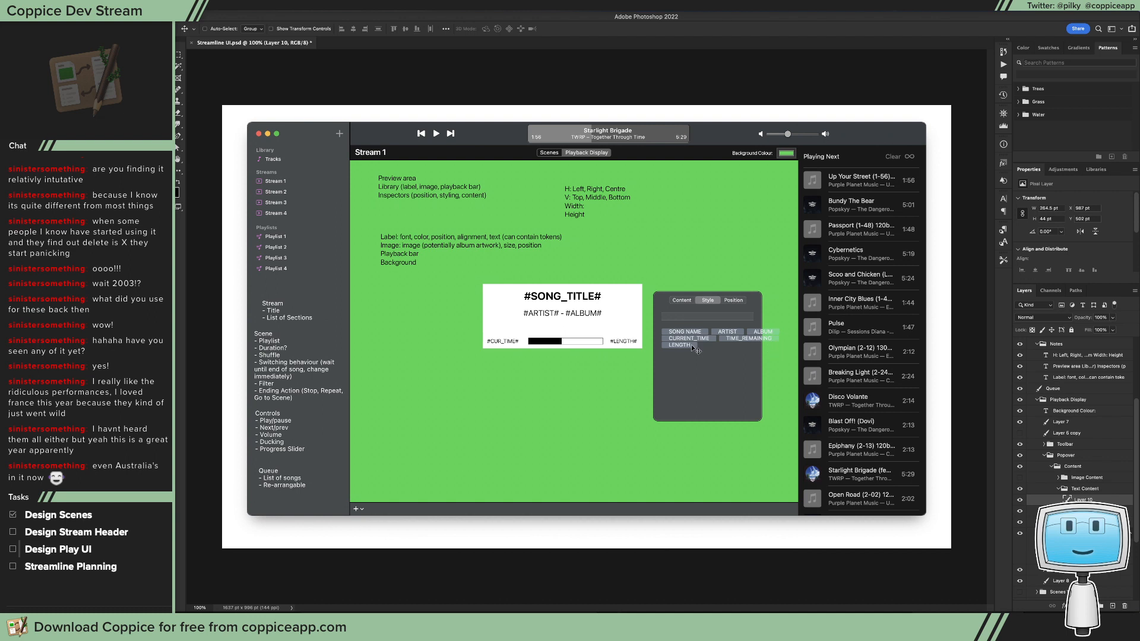
pyautogui.moveTo(682, 336); pyautogui.dragTo(680, 334)
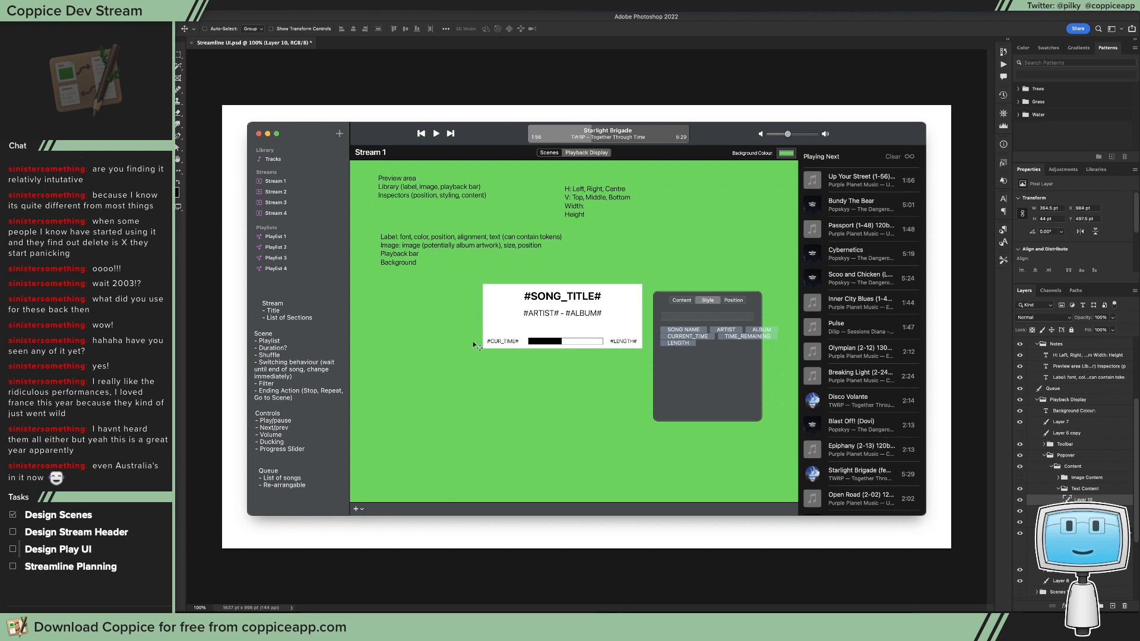
pyautogui.press('super+z')
# Step: Narrow the token field to about 239 pt in Xcode and place its new image below the popover's text field in Photoshop
pyautogui.press('super+Tab')
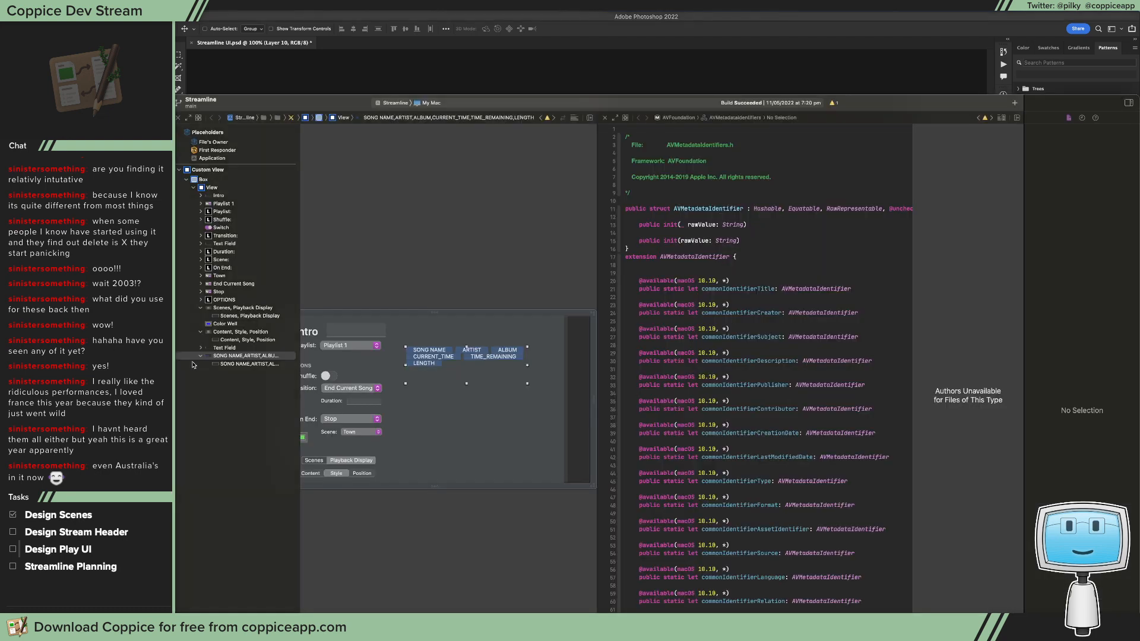
pyautogui.moveTo(527, 365); pyautogui.dragTo(510, 363)
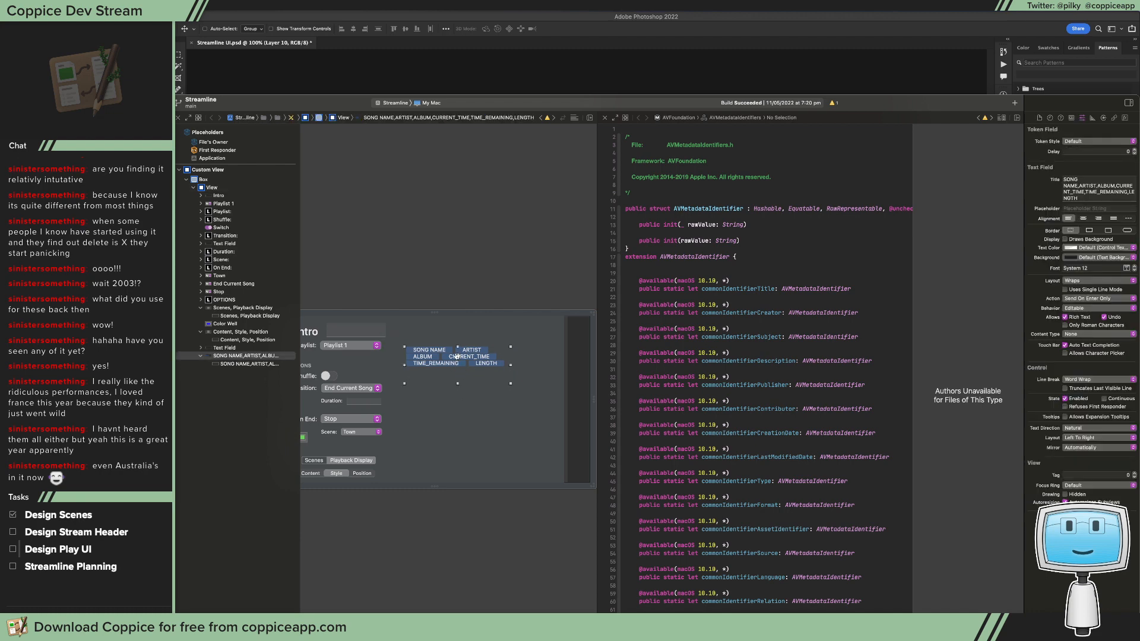
pyautogui.click(396, 93)
pyautogui.press('super+v')
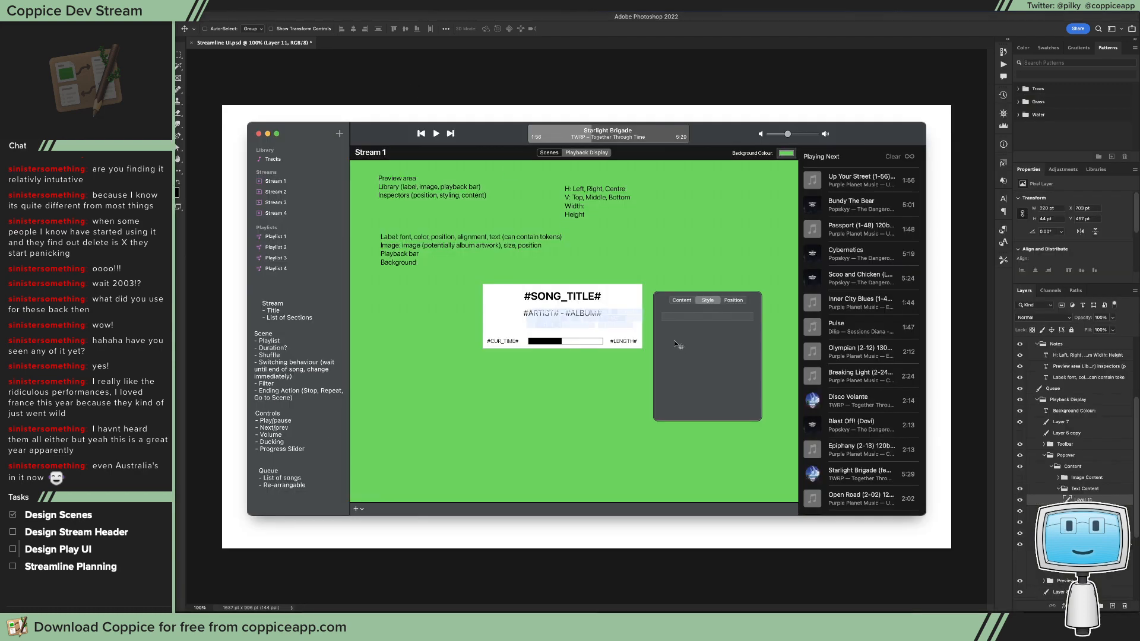
pyautogui.moveTo(604, 325); pyautogui.dragTo(722, 338)
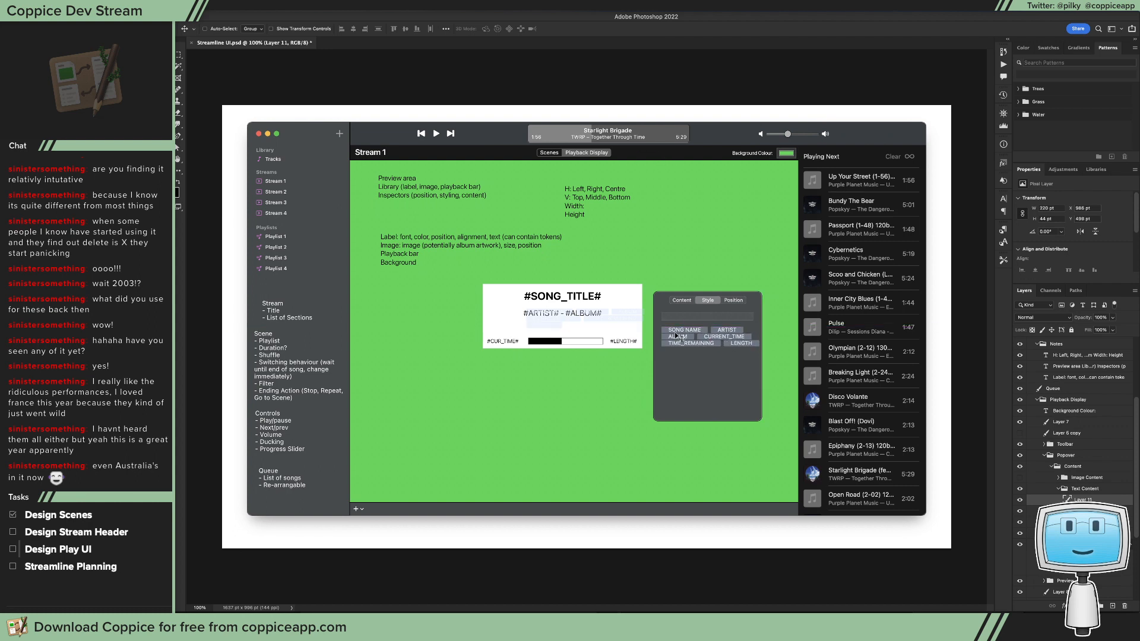
# Step: Tighten the token image by shifting its right part inwards, making the block about 214 pt wide
pyautogui.press('m')
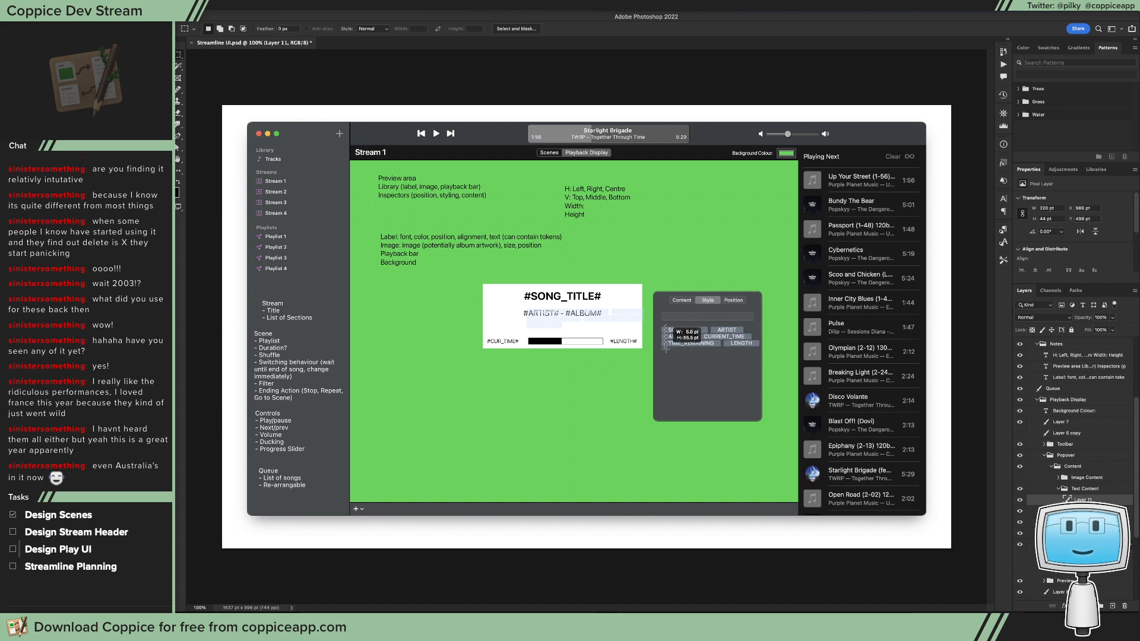
pyautogui.moveTo(664, 325); pyautogui.dragTo(666, 350)
pyautogui.press('super+d')
pyautogui.moveTo(772, 319); pyautogui.dragTo(680, 344)
pyautogui.press('v')
pyautogui.press('super+d')
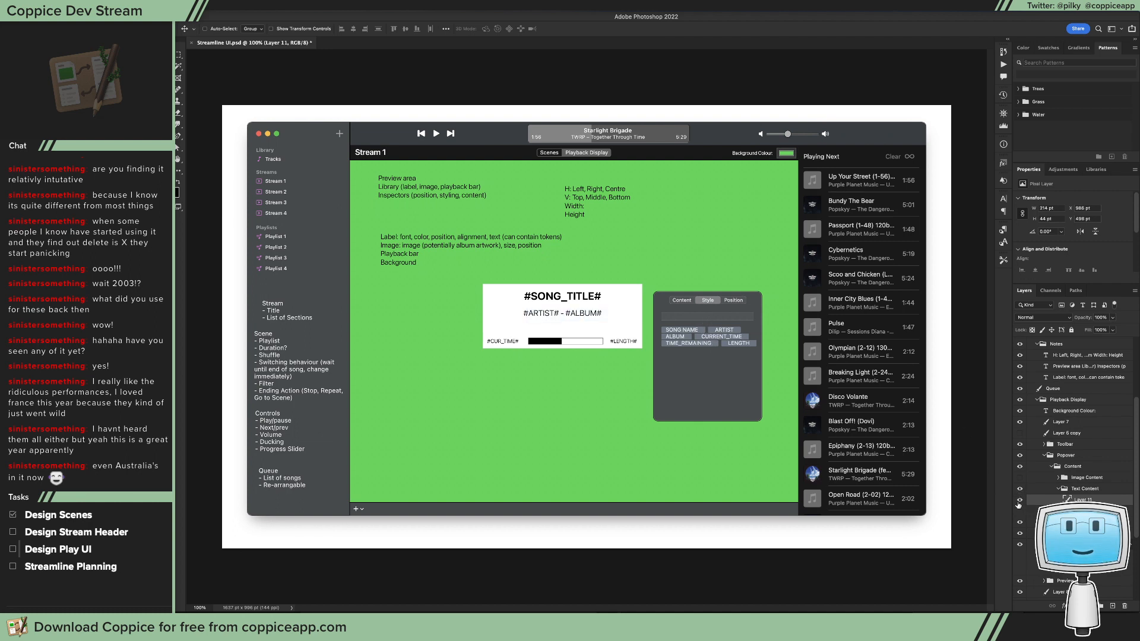
# Step: Delete the leftover first token image layer, and hide and collapse the Content group
pyautogui.click(1082, 511)
pyautogui.press('Delete')
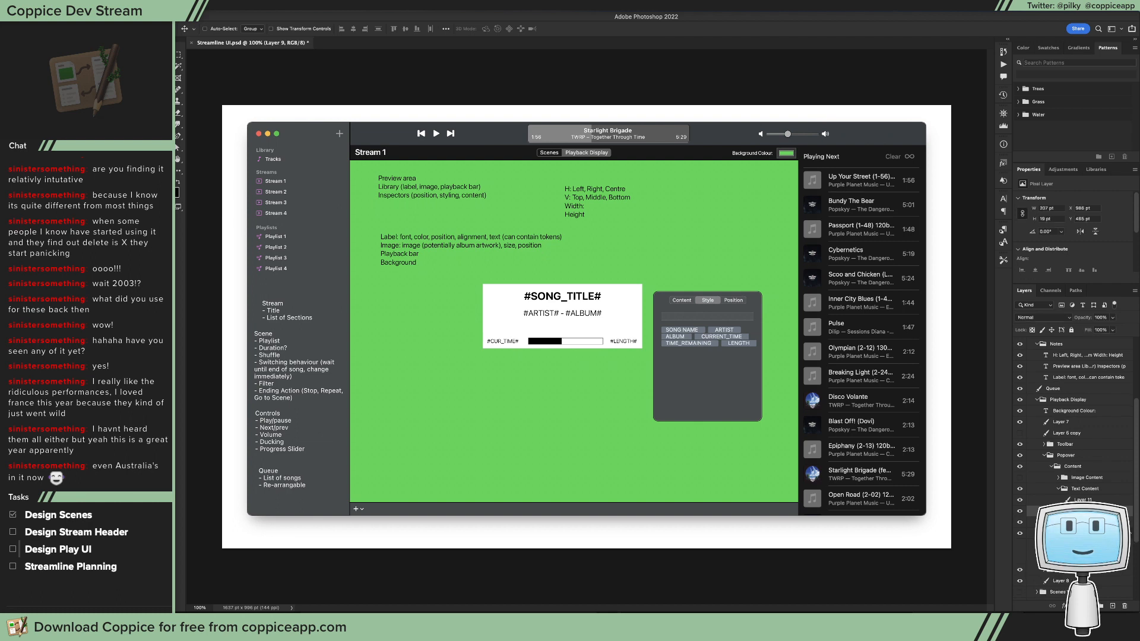
pyautogui.click(1021, 466)
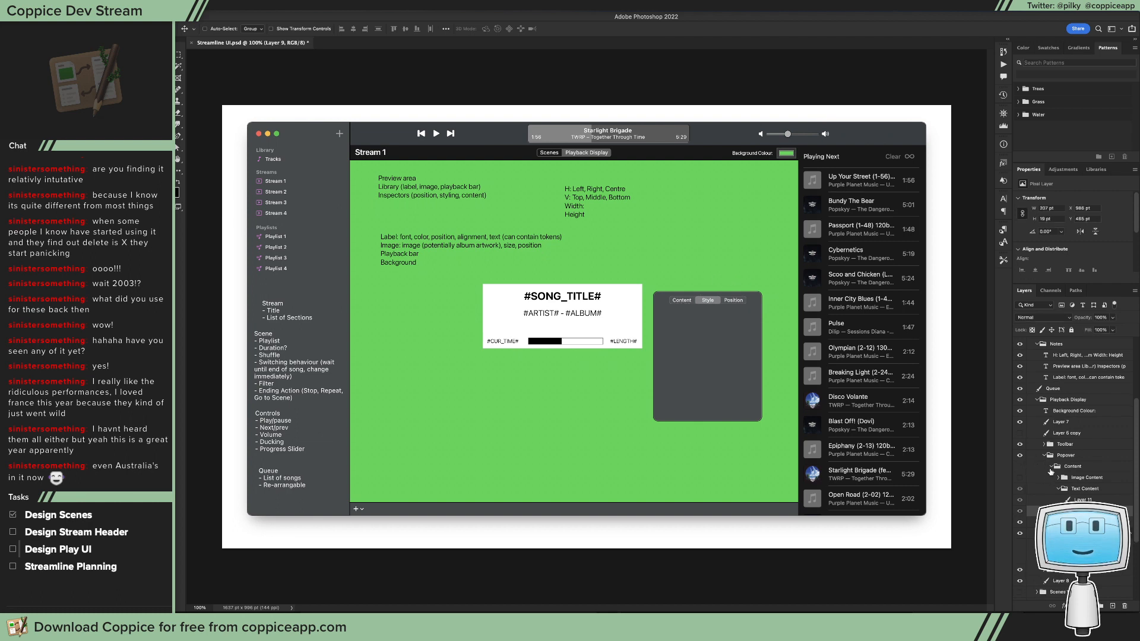
pyautogui.click(1051, 468)
# Step: Create a new group named Position inside the Popover group, above Content
pyautogui.click(1066, 455)
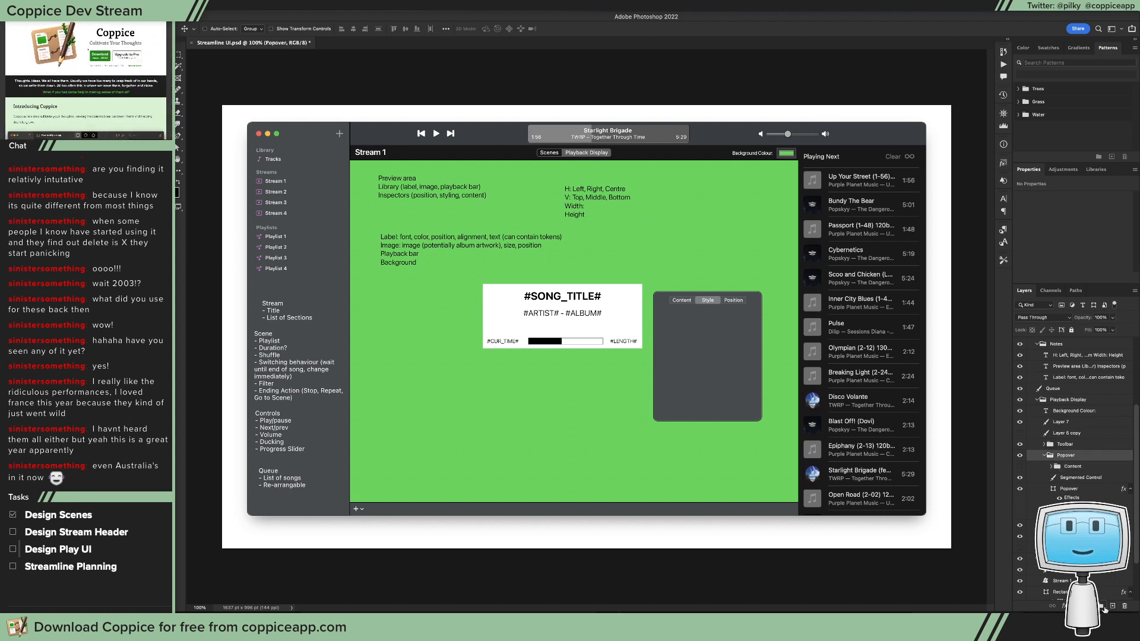
pyautogui.click(1101, 606)
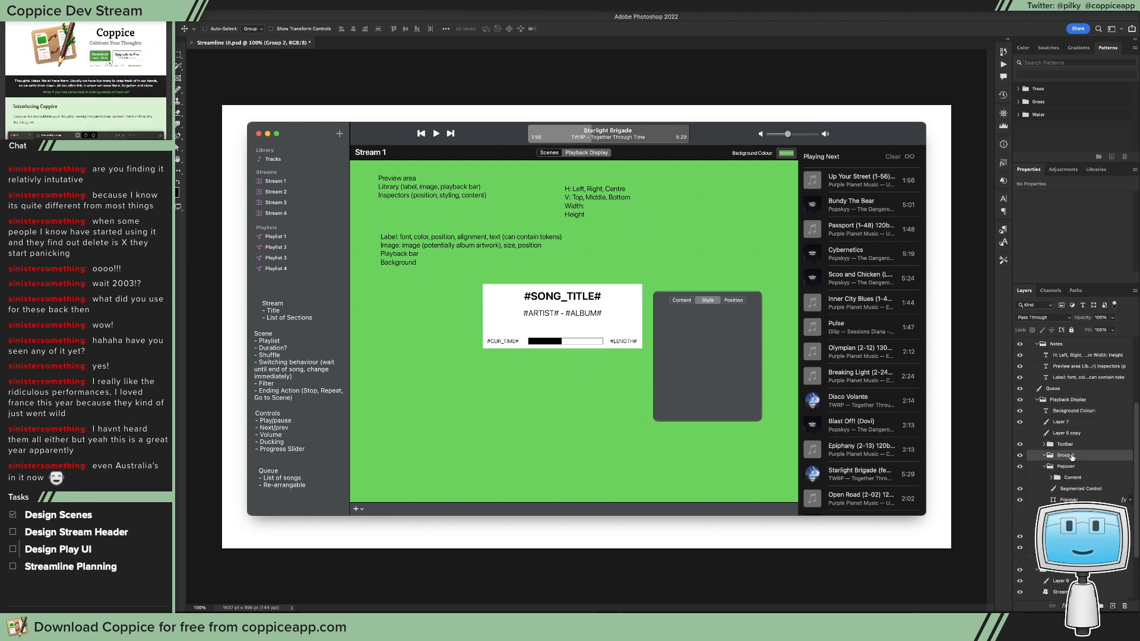
pyautogui.moveTo(1073, 456); pyautogui.dragTo(1093, 475)
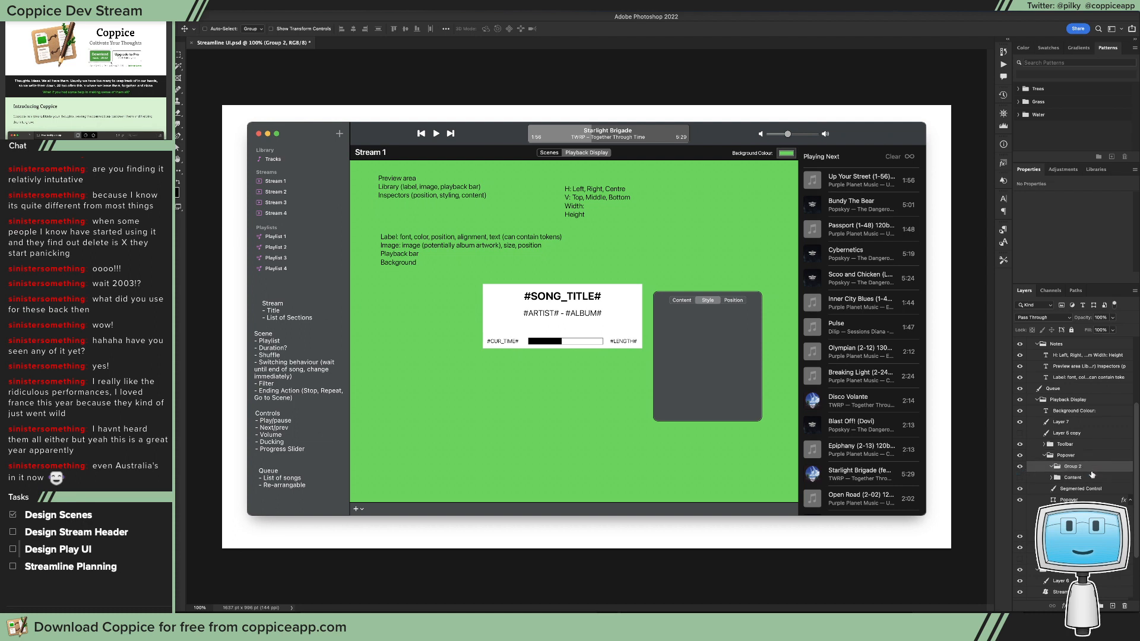
pyautogui.doubleClick(1070, 467)
pyautogui.write('Style Position')
pyautogui.press('Return')
pyautogui.press('Return')
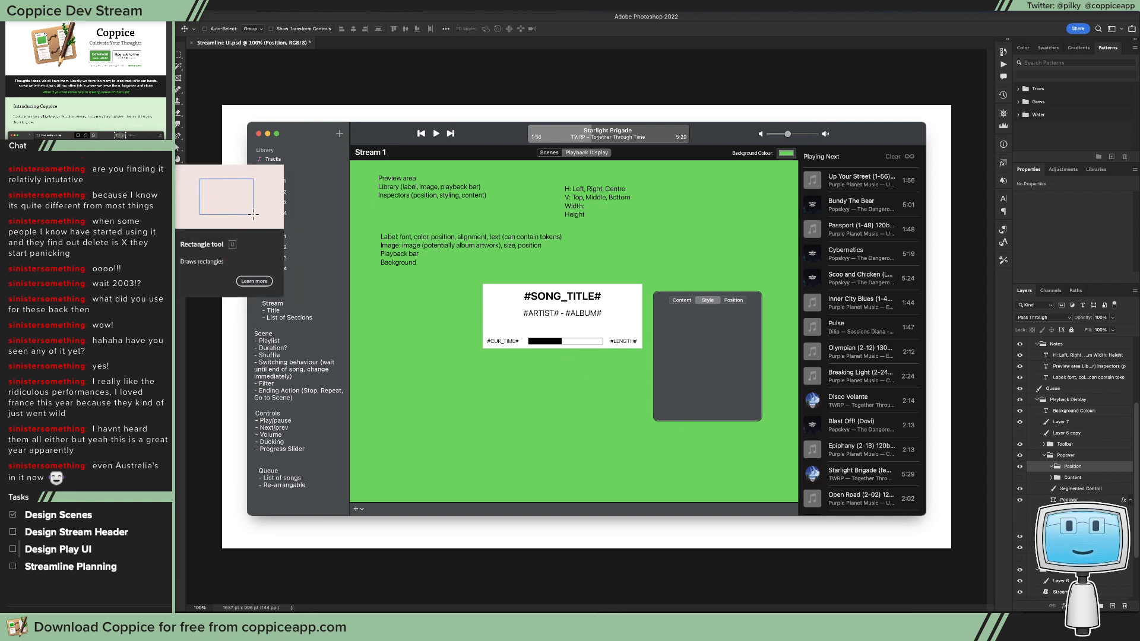
# Step: Check the token field's size and autosizing settings in Xcode as a reference for the position control, and return to Photoshop
pyautogui.click(167, 158)
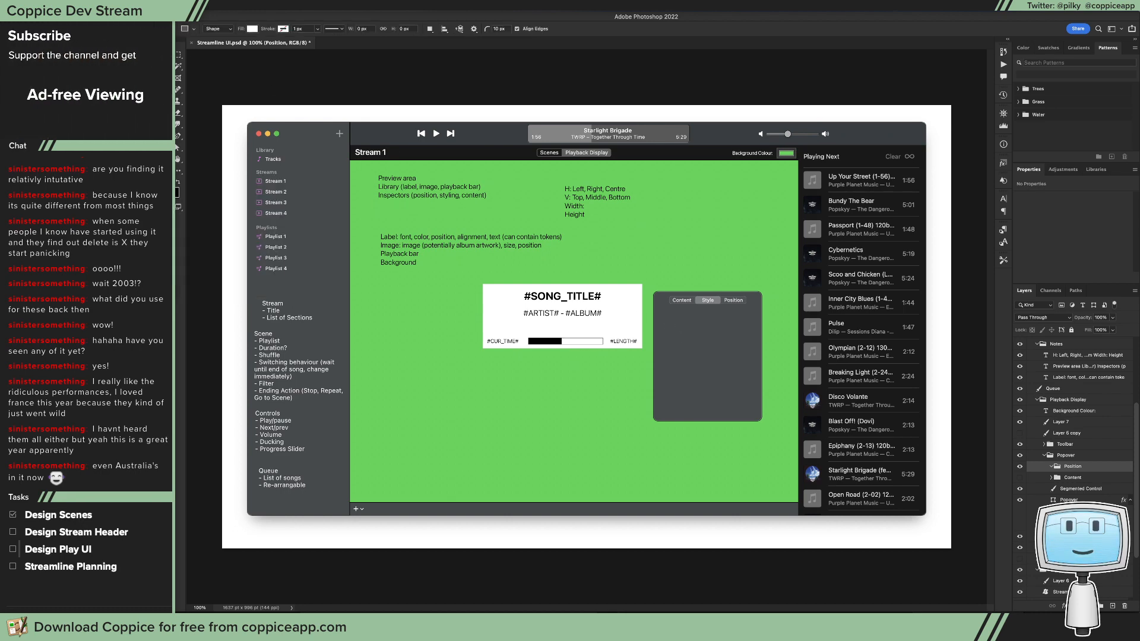
pyautogui.press('super+Tab')
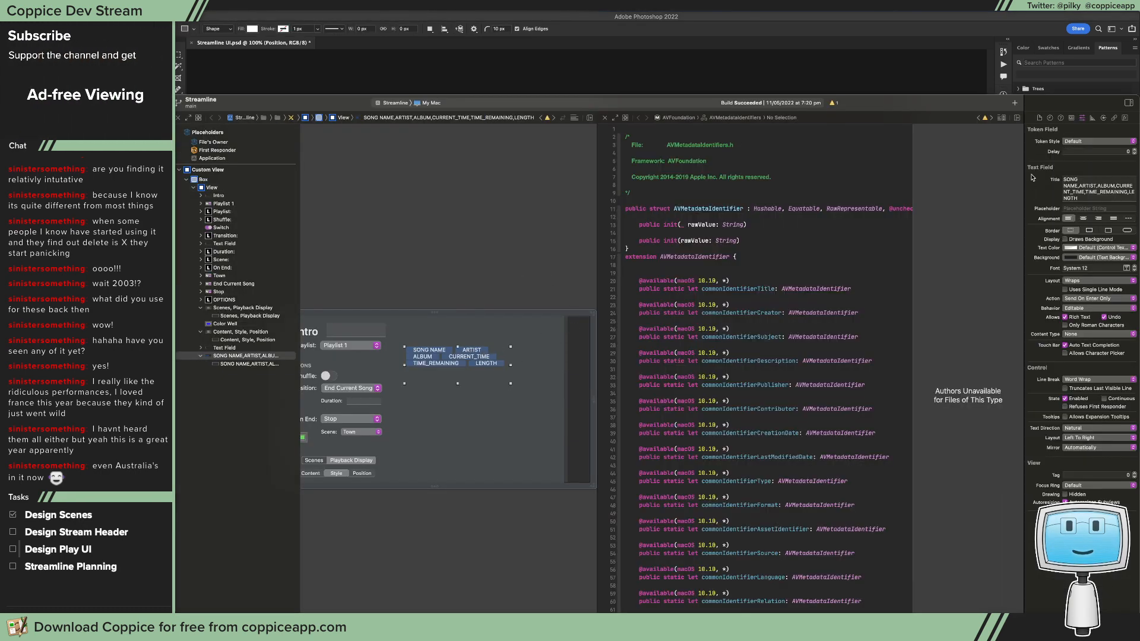
pyautogui.click(1092, 119)
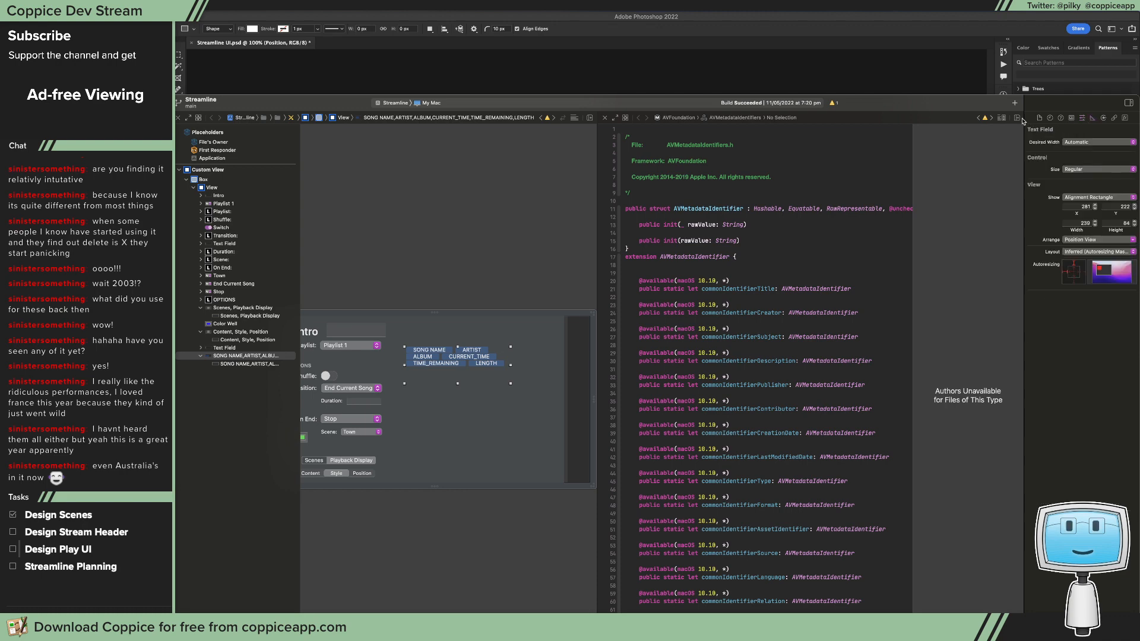
pyautogui.click(823, 78)
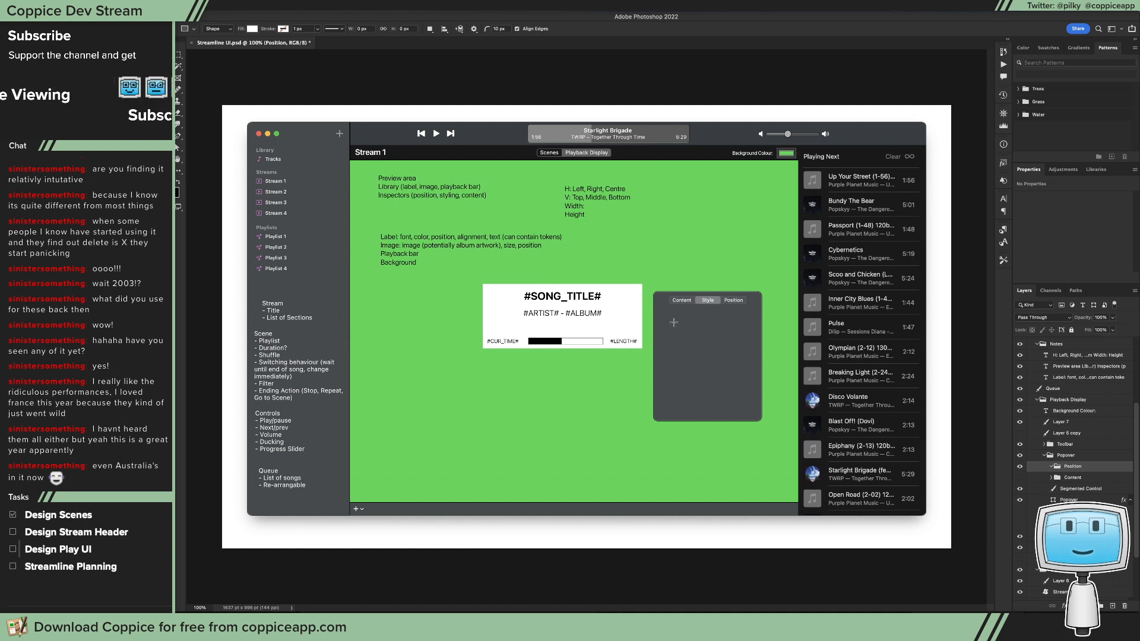
# Step: Draw a rounded rectangle about 173 × 163 pt in the popover's Position group, with a smaller one about 64 × 56 pt centred inside it
pyautogui.moveTo(674, 323); pyautogui.dragTo(742, 375)
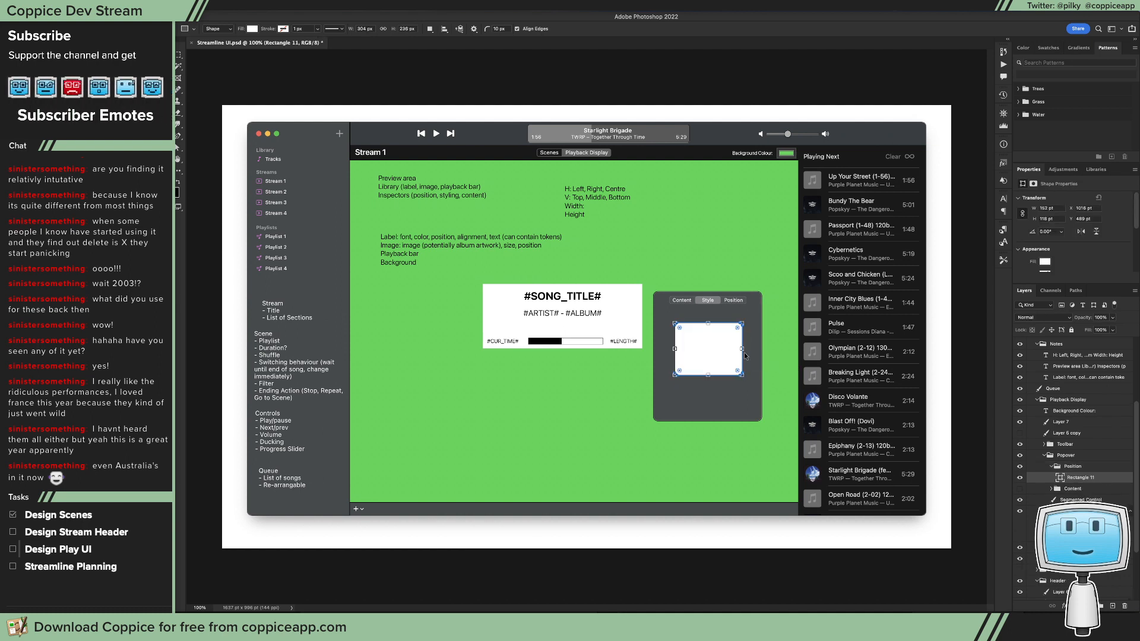
pyautogui.press('super+z')
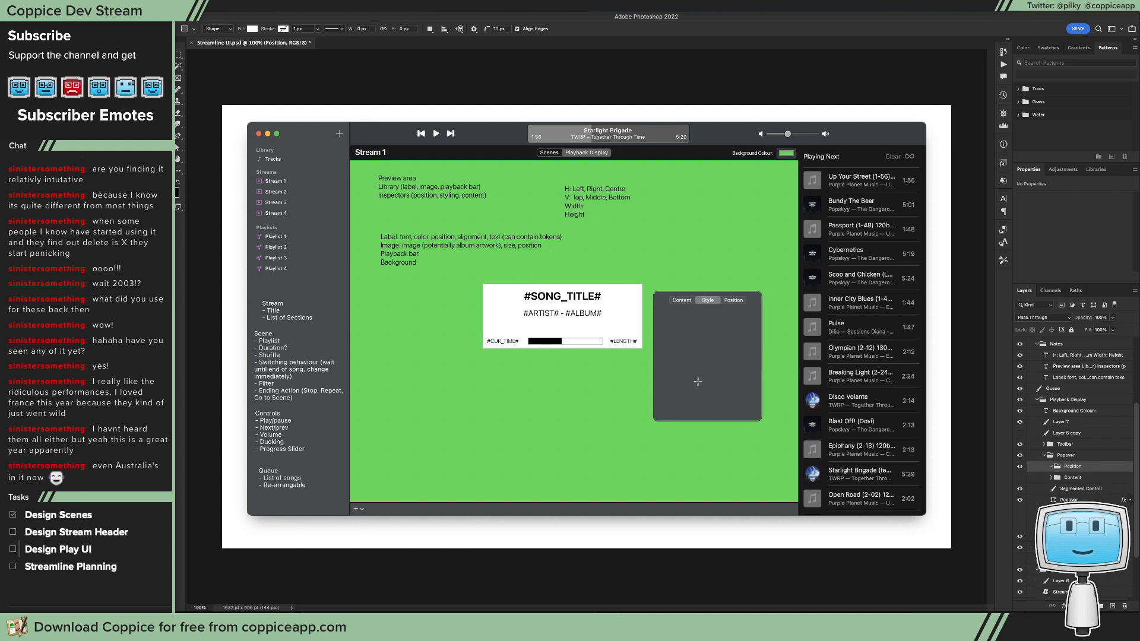
pyautogui.moveTo(669, 321); pyautogui.dragTo(741, 390)
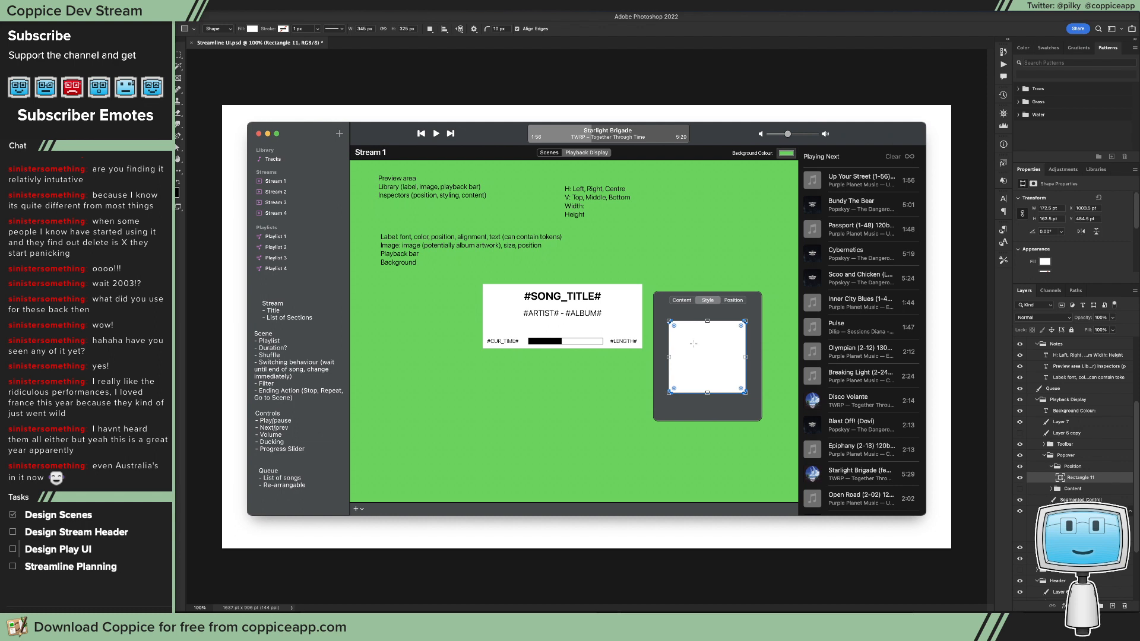
pyautogui.moveTo(693, 343); pyautogui.dragTo(721, 369)
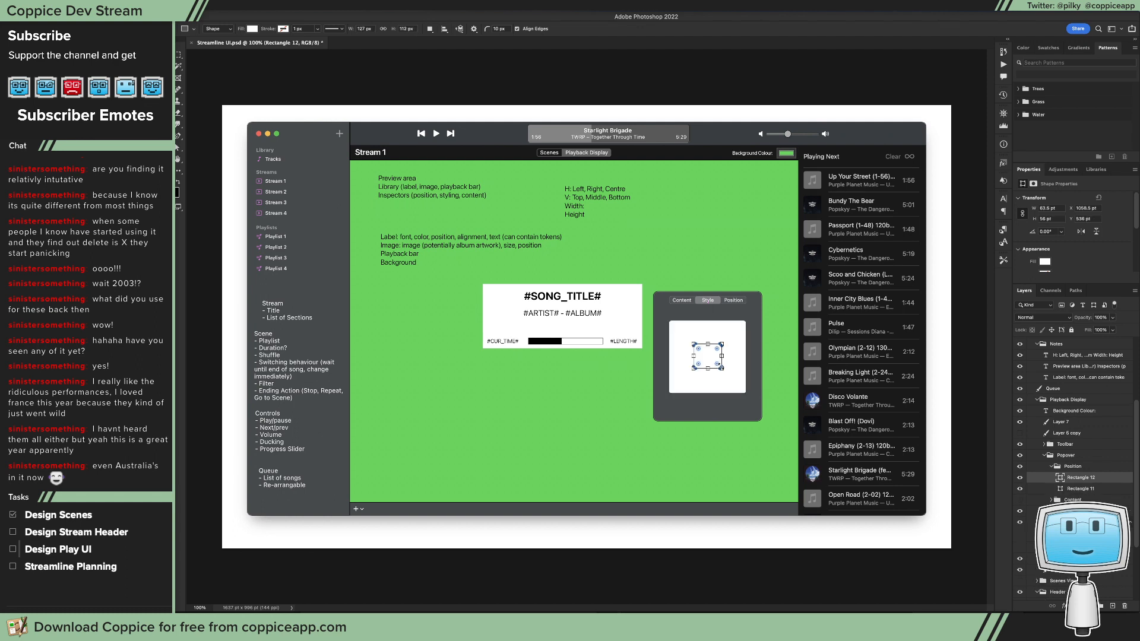
# Step: Give the small inner rectangle an outside stroke in black
pyautogui.press('v')
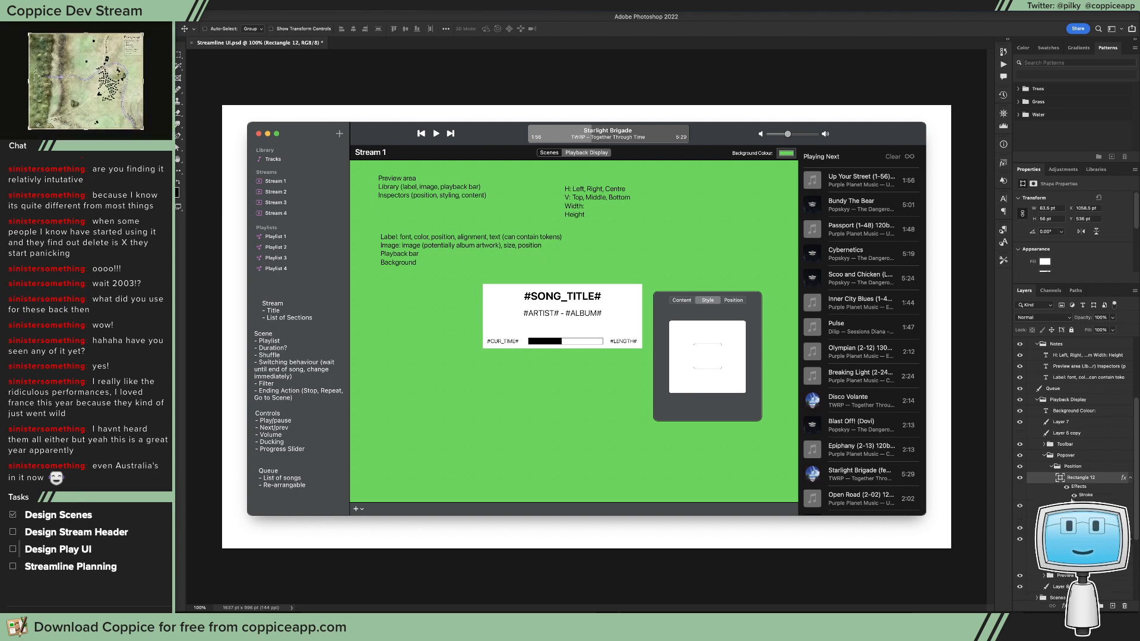
pyautogui.click(1080, 506)
pyautogui.doubleClick(1082, 495)
pyautogui.click(409, 392)
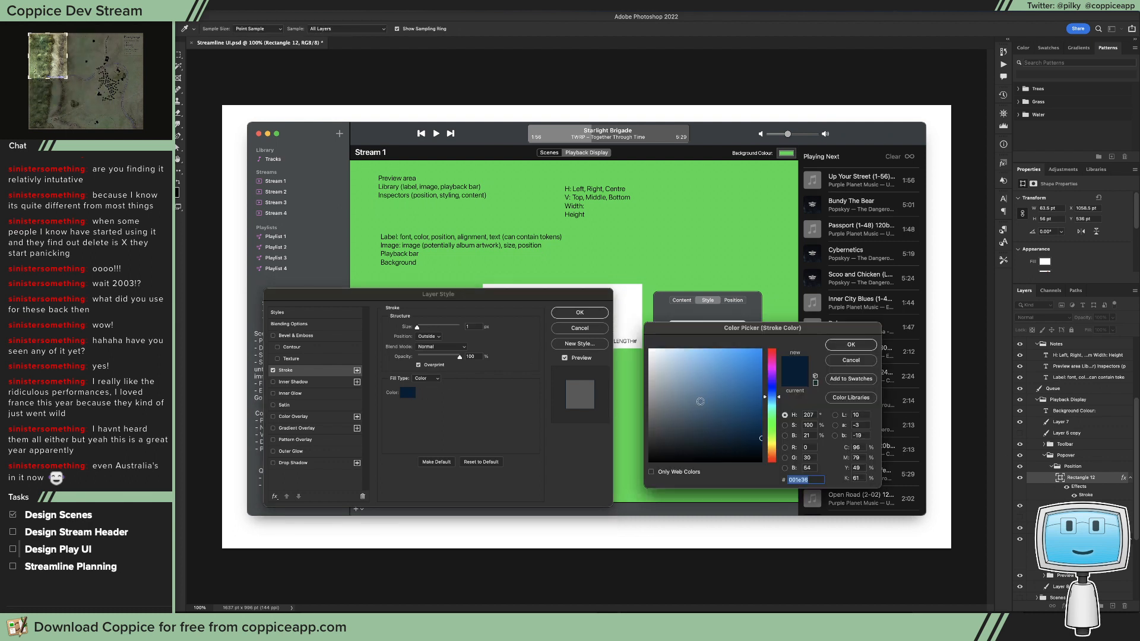
pyautogui.moveTo(701, 402); pyautogui.dragTo(665, 465)
pyautogui.click(849, 345)
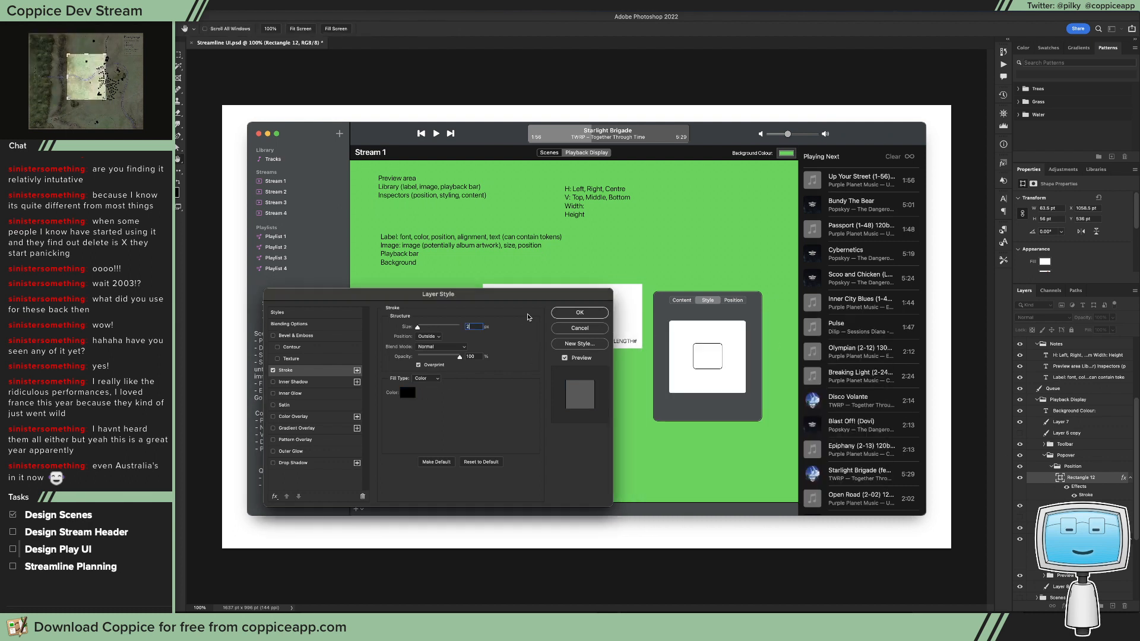
pyautogui.click(580, 313)
# Step: Copy the inner rectangle's layer style onto the larger outer rectangle
pyautogui.rightClick(1083, 479)
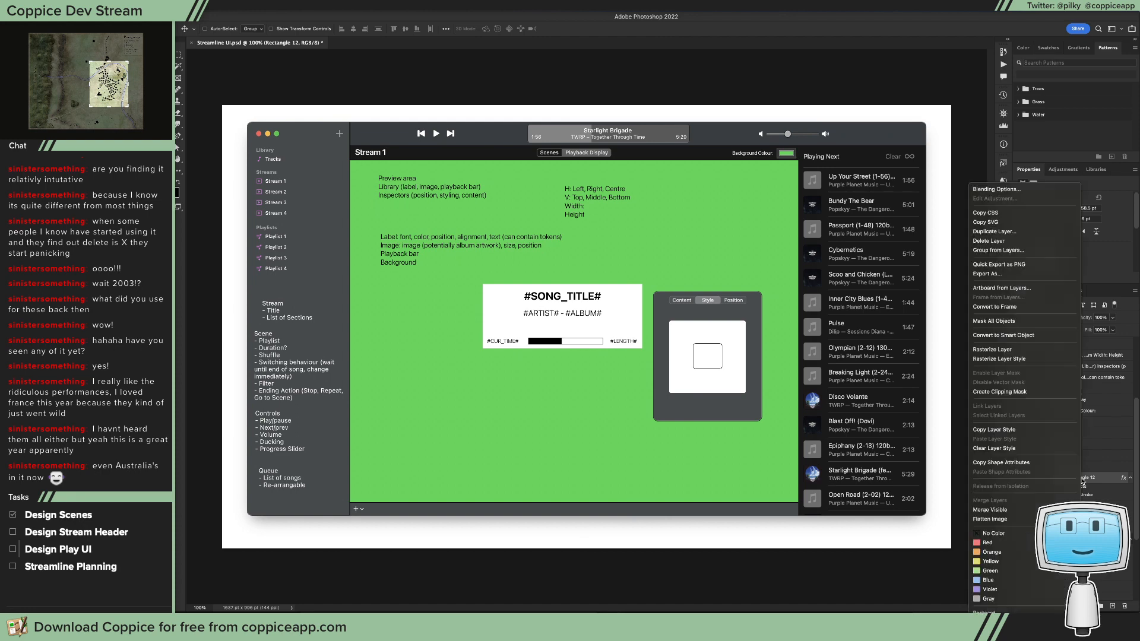
pyautogui.click(1048, 433)
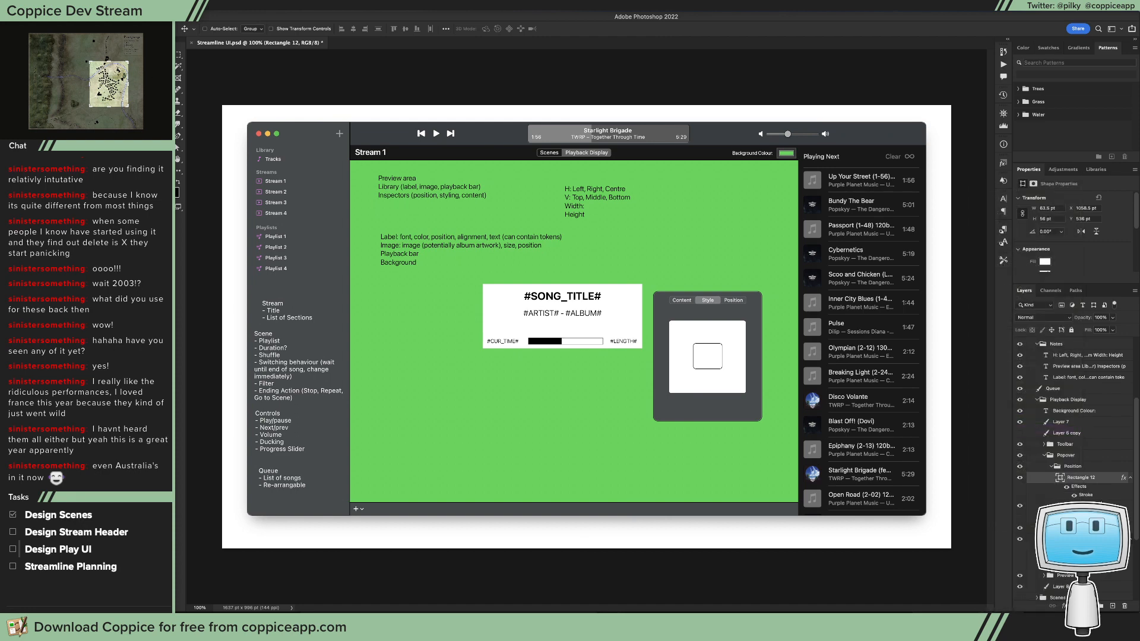
pyautogui.click(1090, 505)
pyautogui.rightClick(1090, 505)
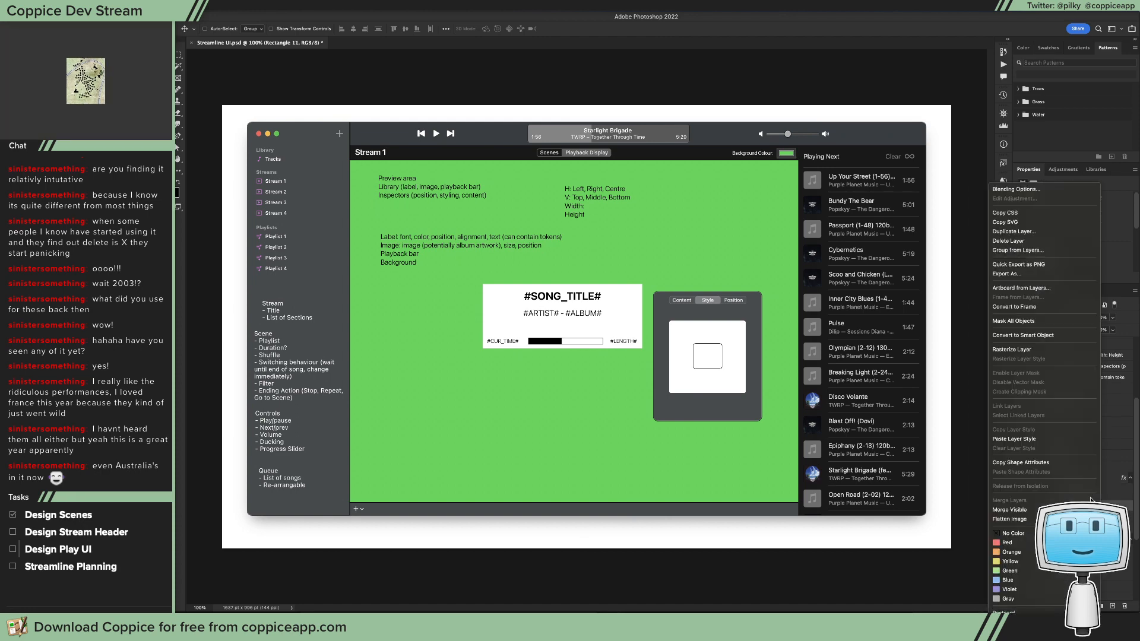
pyautogui.click(1014, 439)
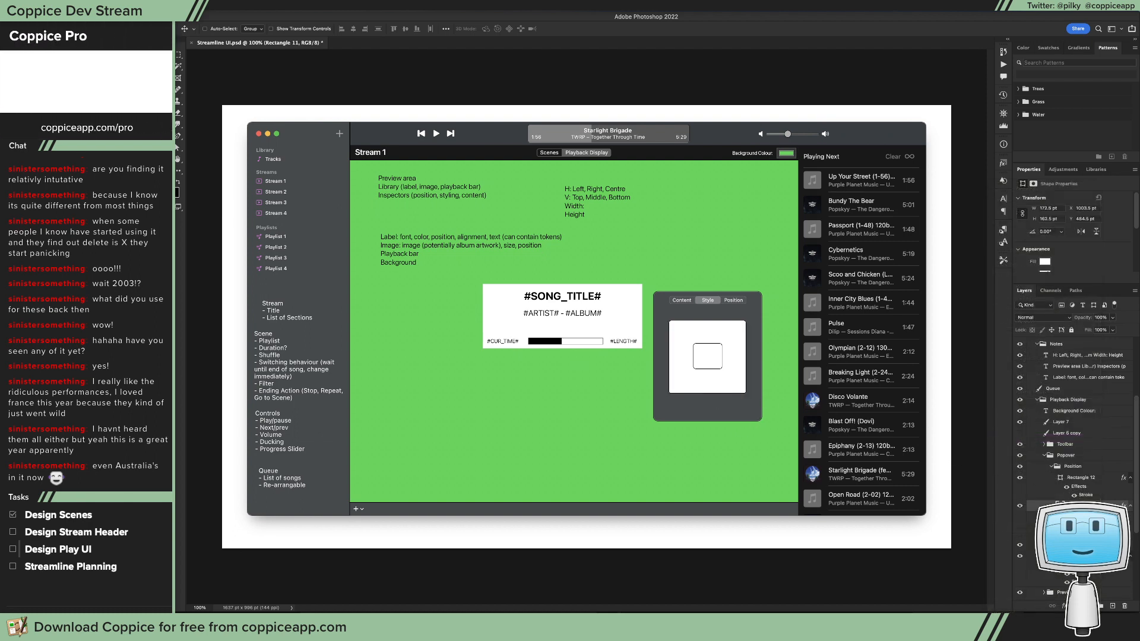
# Step: Set the fill of both the outer and inner rectangles to 0% so only their outlines show
pyautogui.click(1112, 330)
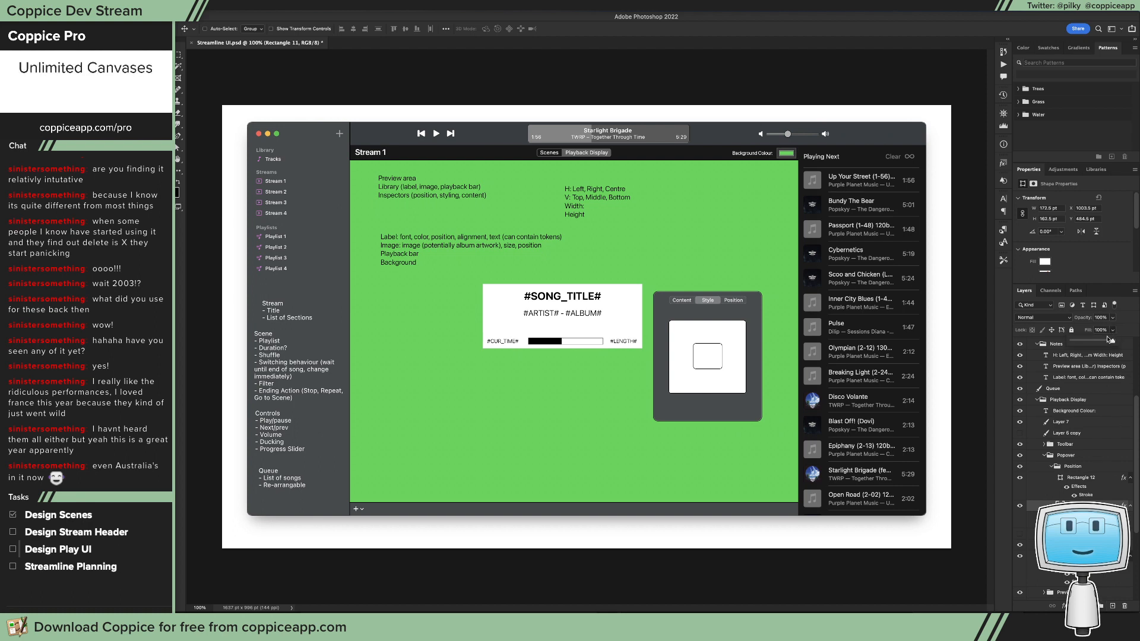
pyautogui.moveTo(1114, 341); pyautogui.dragTo(1057, 344)
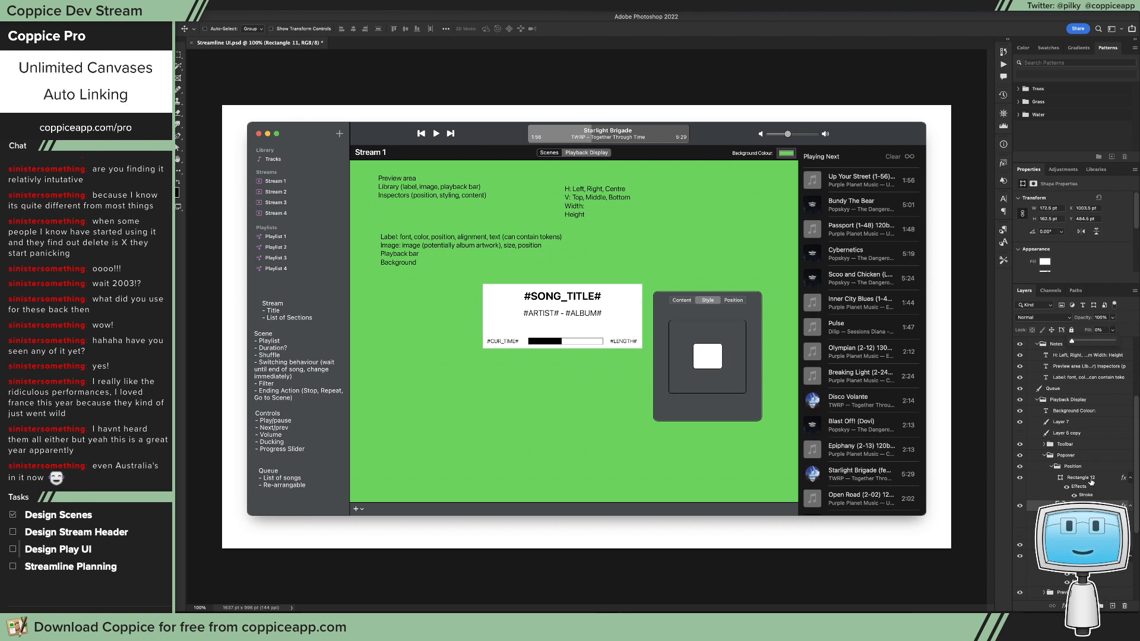
pyautogui.click(1091, 478)
pyautogui.click(1112, 330)
pyautogui.moveTo(1114, 341); pyautogui.dragTo(734, 394)
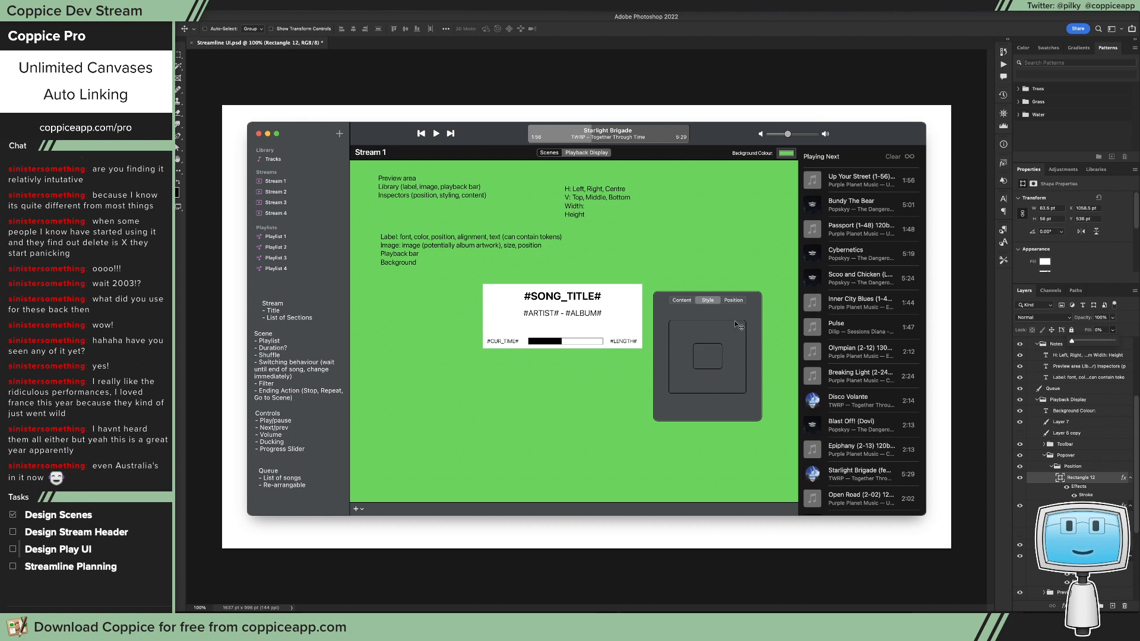
# Step: Widen the outer rectangle towards both popover edges and shift both rectangles slightly upwards, keeping the inner one centred
pyautogui.press('s')
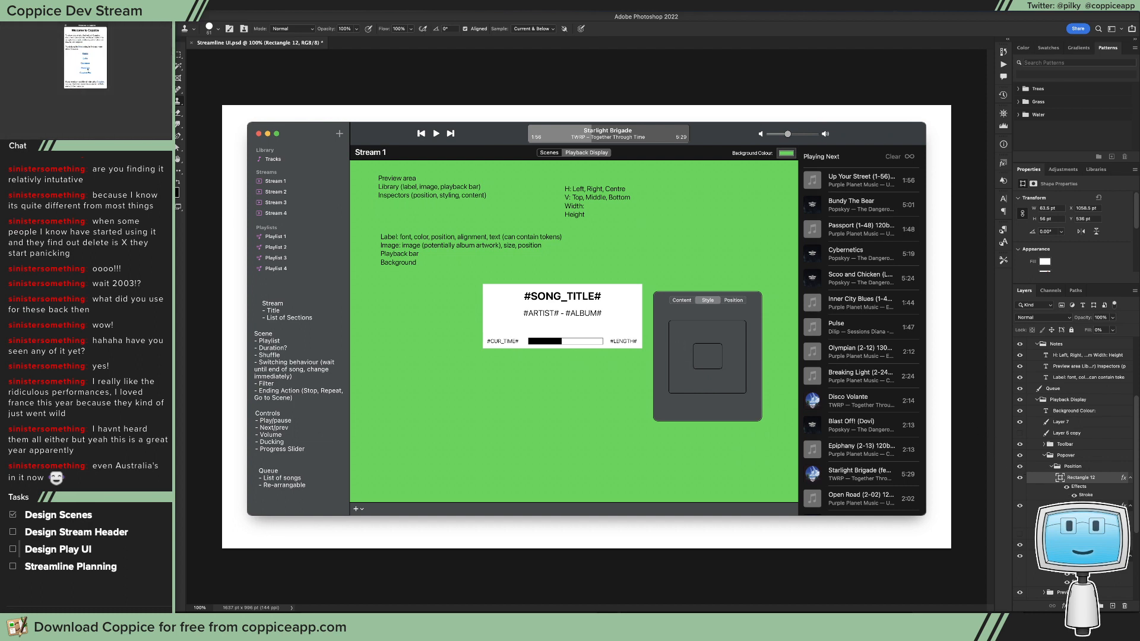
pyautogui.click(1082, 507)
pyautogui.press('a')
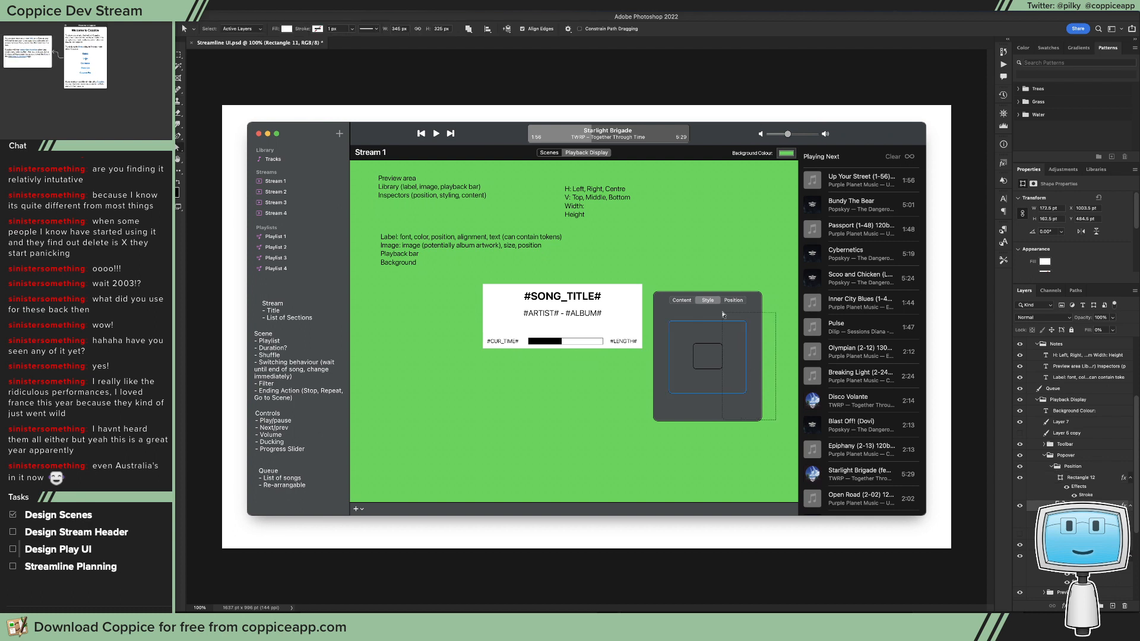
pyautogui.click(744, 326)
pyautogui.moveTo(746, 325); pyautogui.dragTo(729, 370)
pyautogui.press('v')
pyautogui.click(1091, 485)
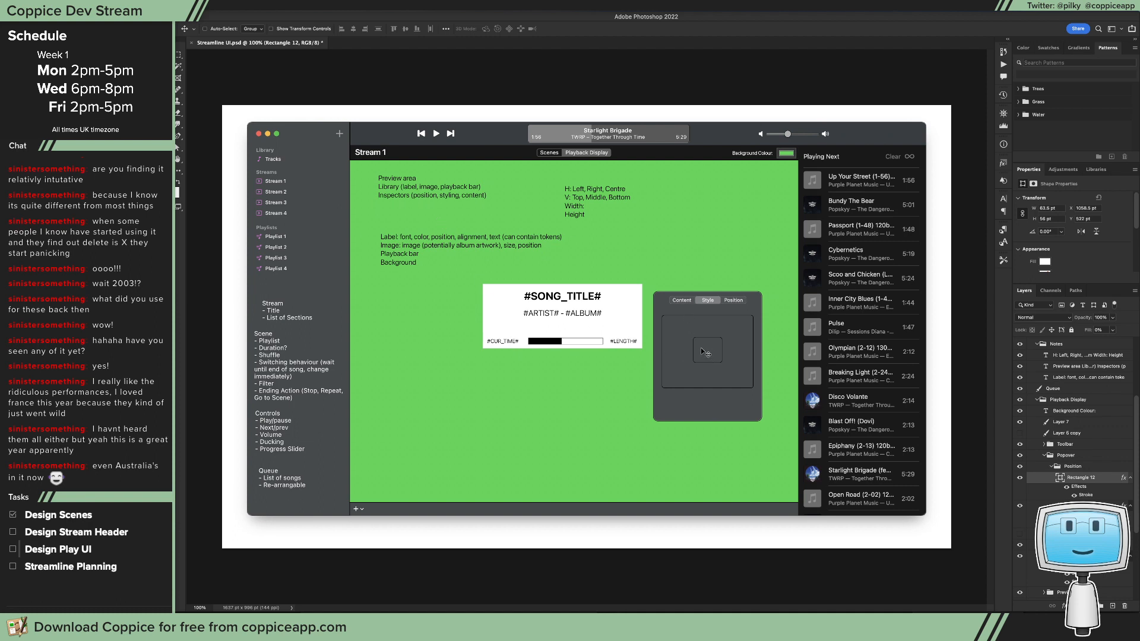
pyautogui.press('t')
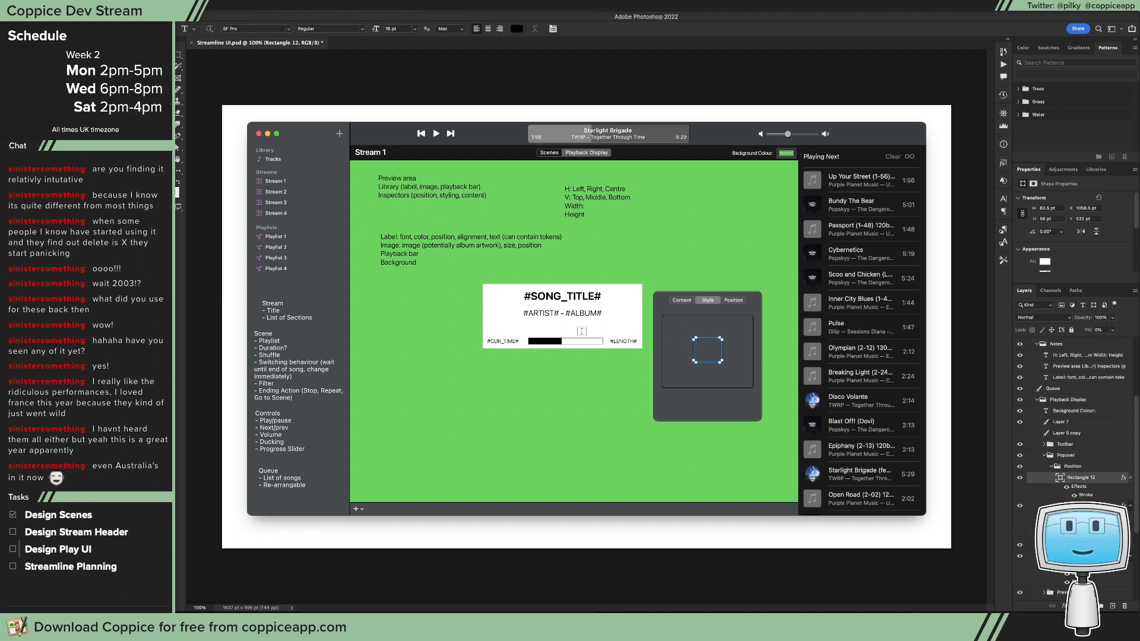
pyautogui.press('v')
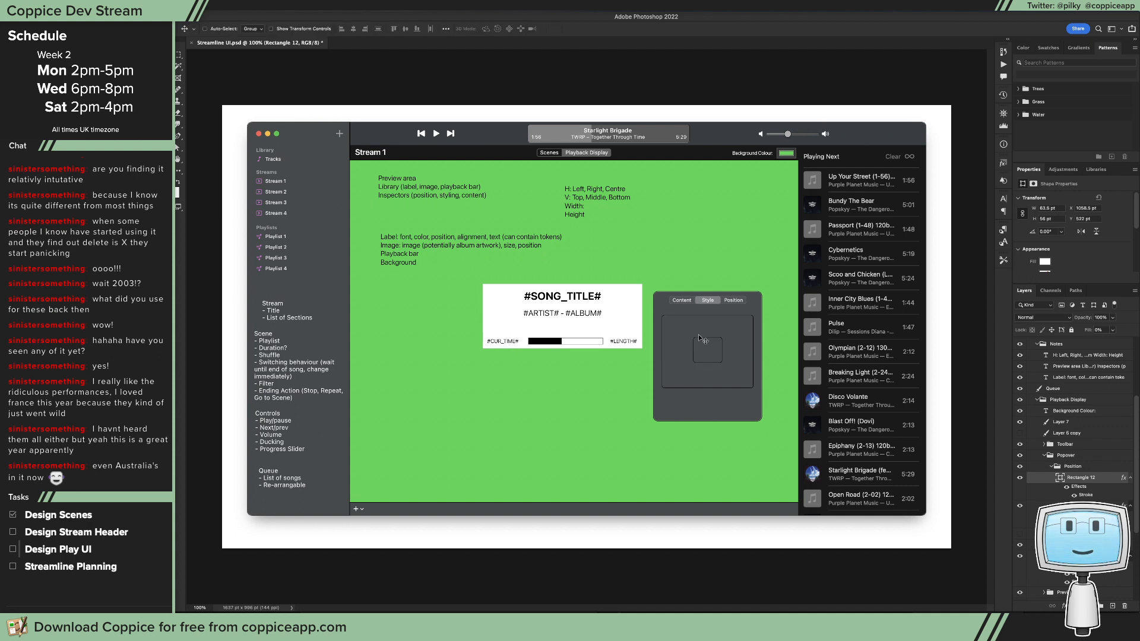
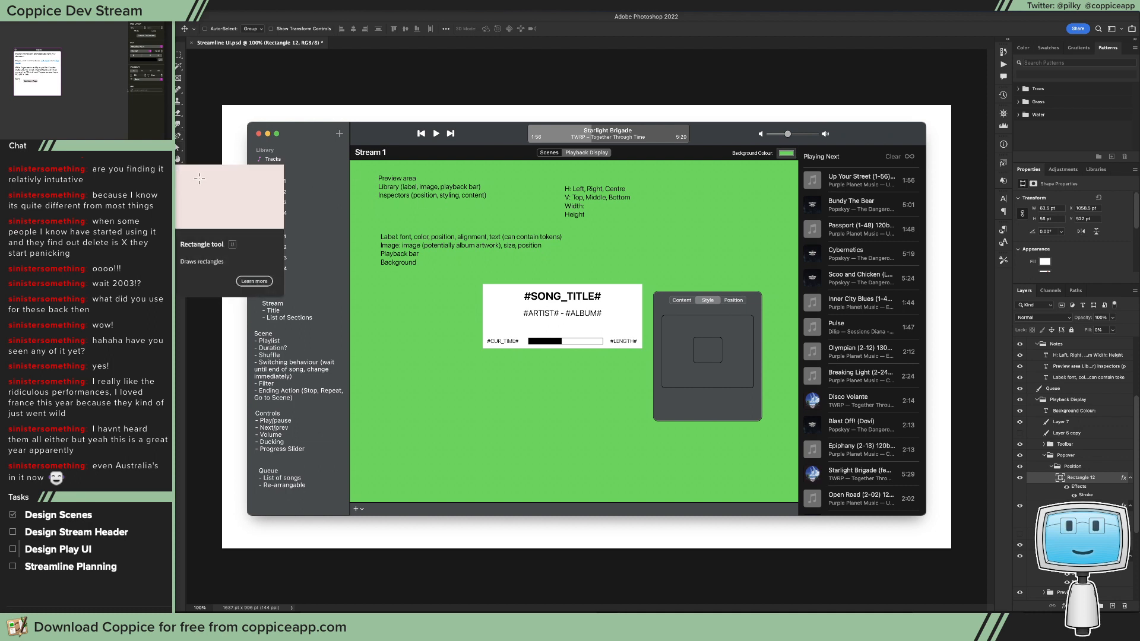
# Step: Draw a thin horizontal rectangle about 90 × 3 pt below the inner rectangle in the popover
pyautogui.click(178, 193)
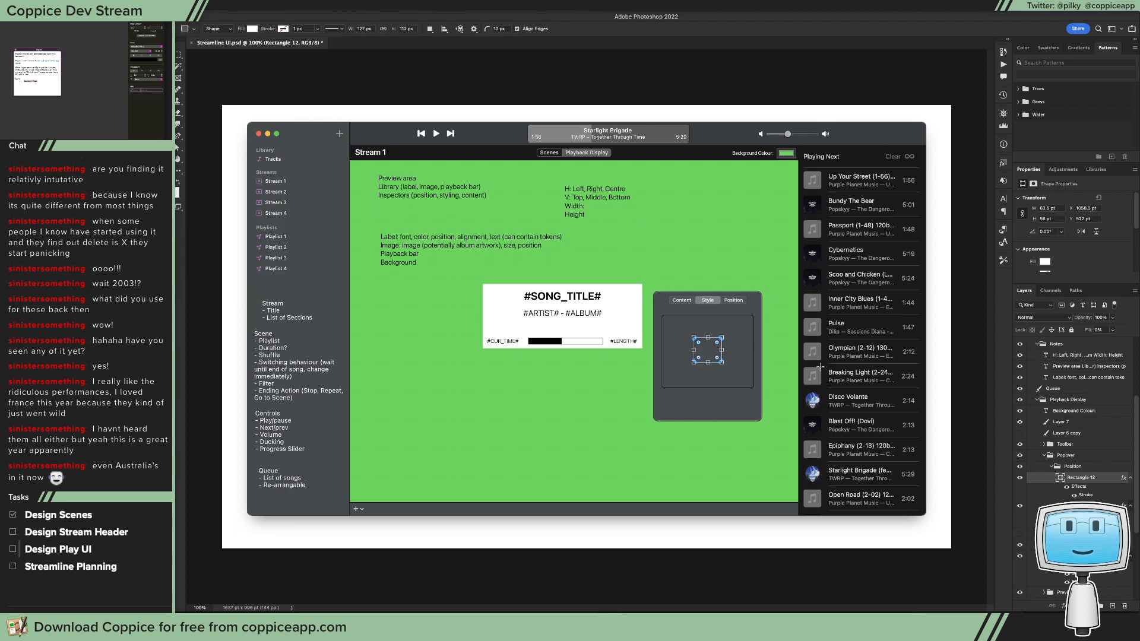
pyautogui.click(497, 28)
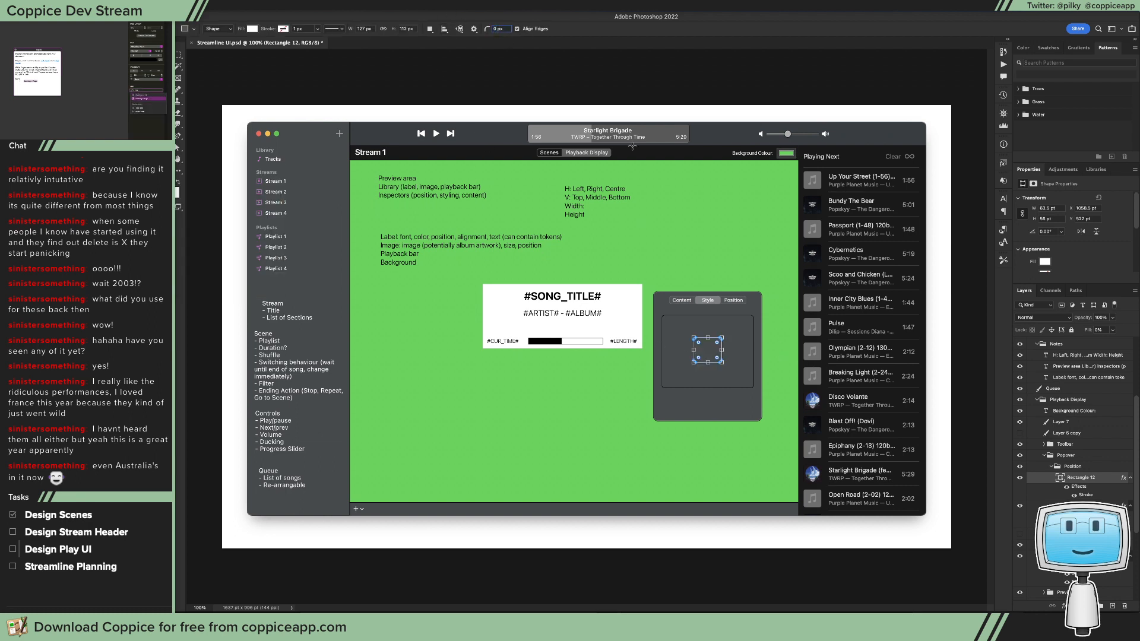
pyautogui.moveTo(675, 373)
pyautogui.mouseDown()
pyautogui.moveTo(757, 377)
pyautogui.moveTo(588, 396)
pyautogui.mouseUp()
pyautogui.press('a')
pyautogui.click(715, 396)
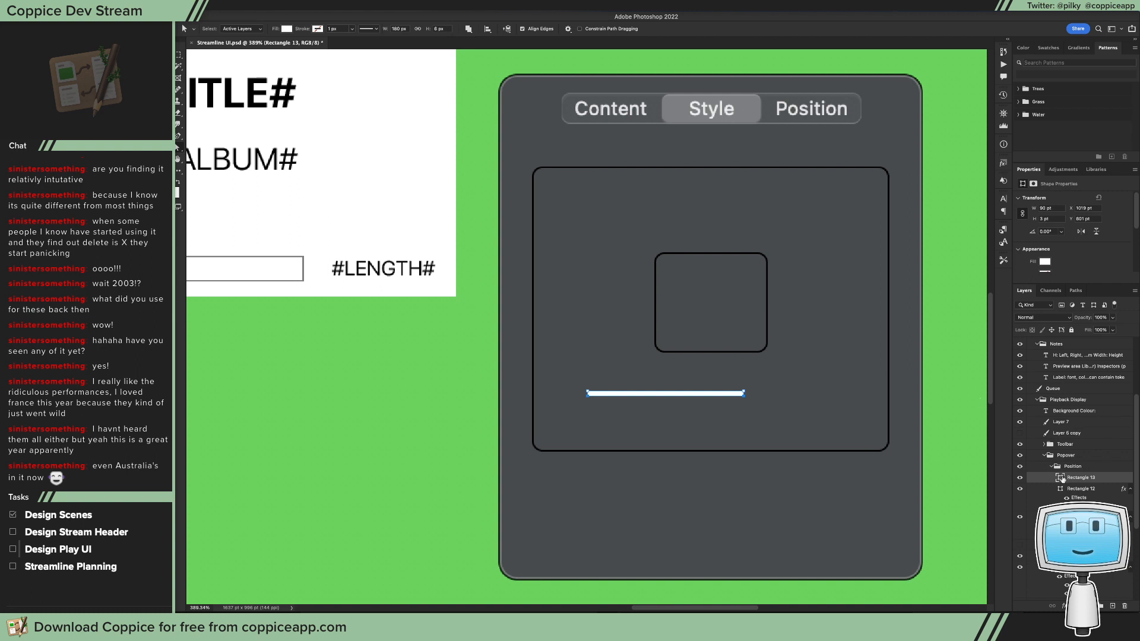
# Step: Fill the thin bar with the blue #4d74f2
pyautogui.doubleClick(1061, 478)
pyautogui.moveTo(777, 391); pyautogui.dragTo(726, 354)
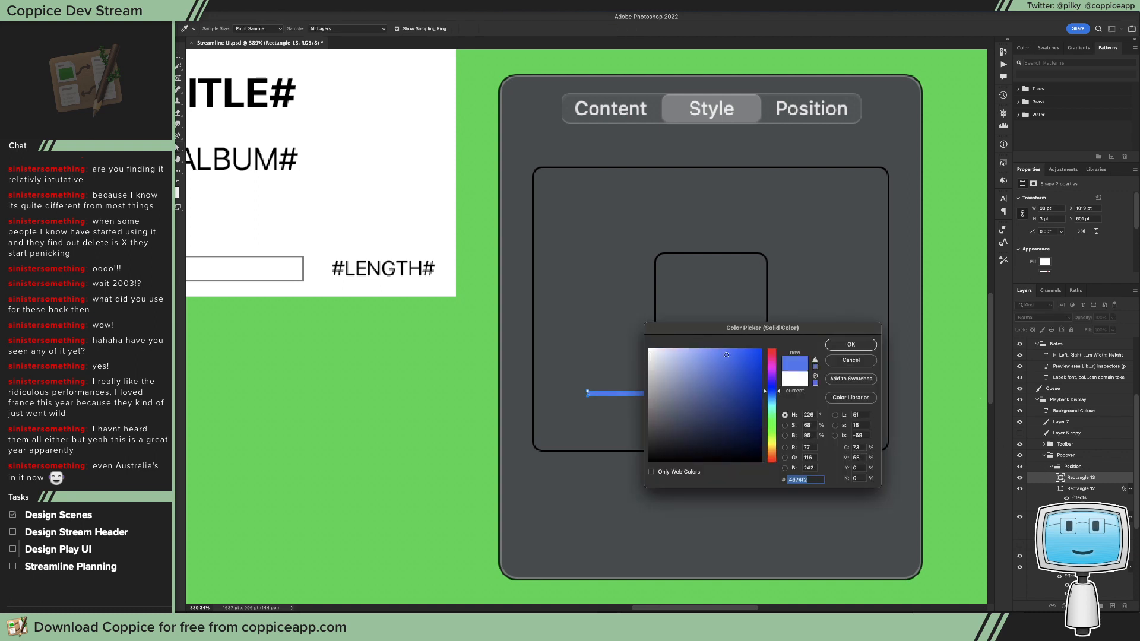
pyautogui.click(851, 344)
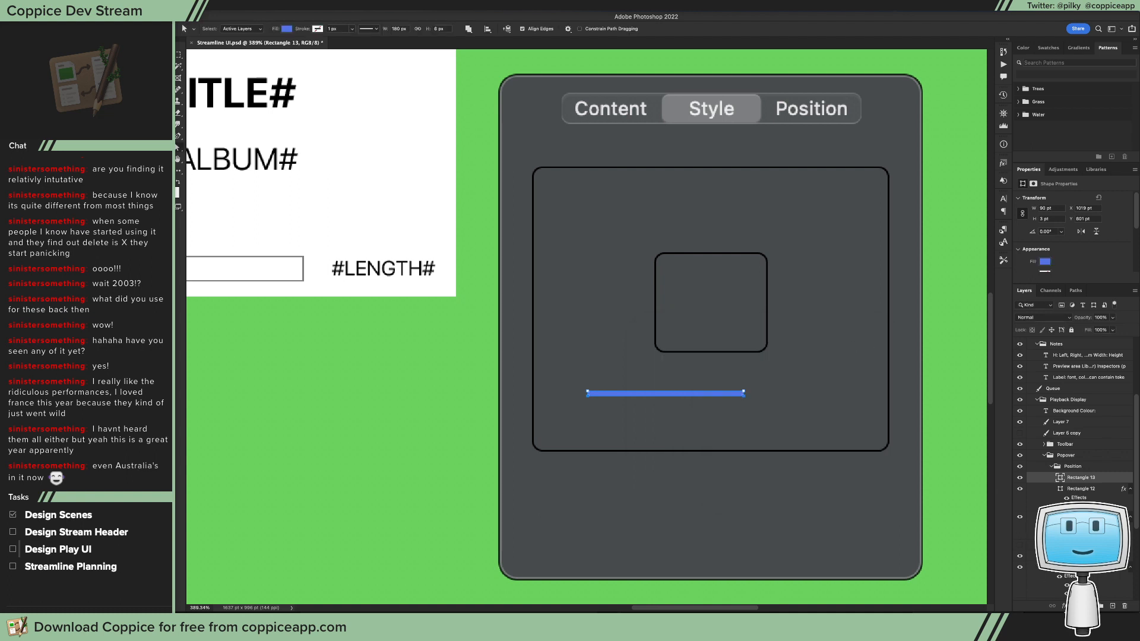
# Step: Give the blue bar a 2 px outside stroke in white
pyautogui.click(1064, 606)
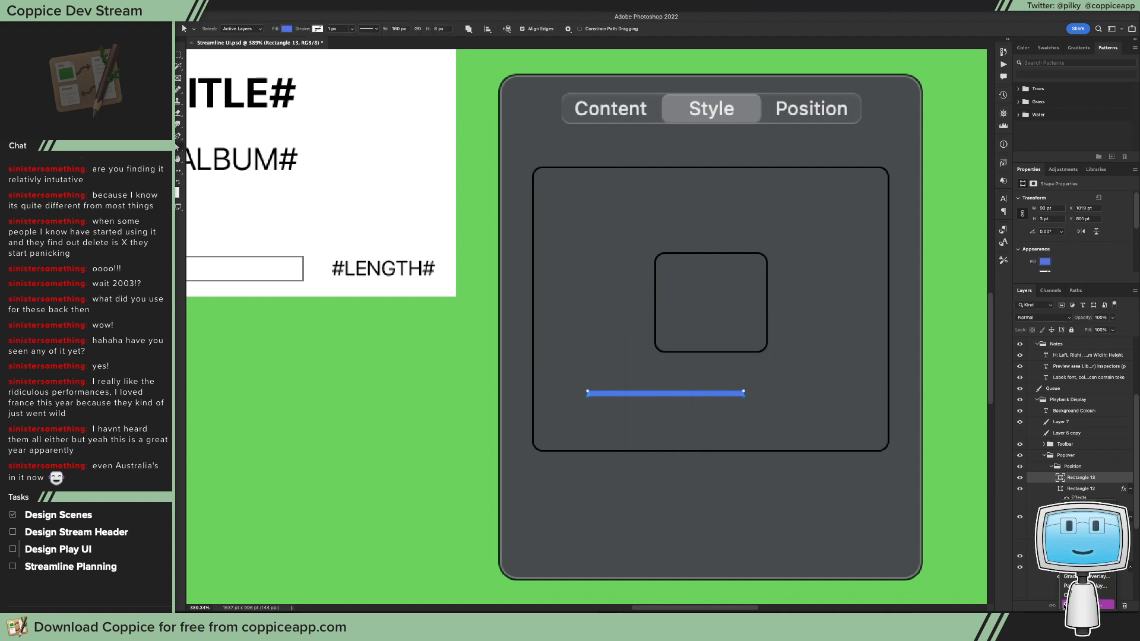
pyautogui.click(1074, 528)
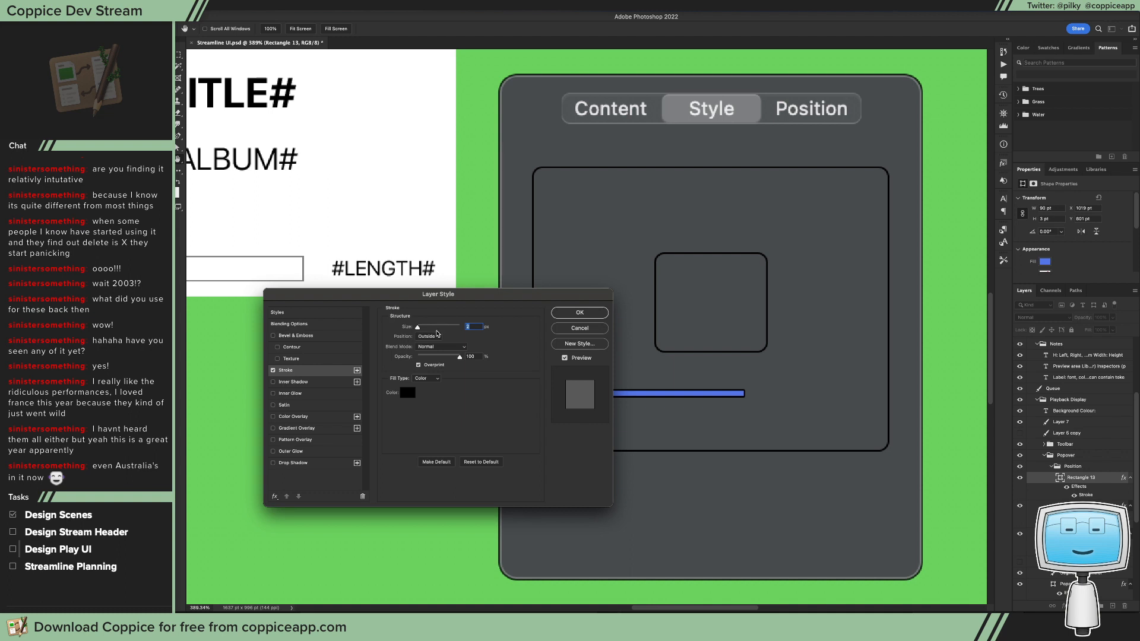
pyautogui.click(405, 393)
pyautogui.moveTo(666, 409); pyautogui.dragTo(599, 319)
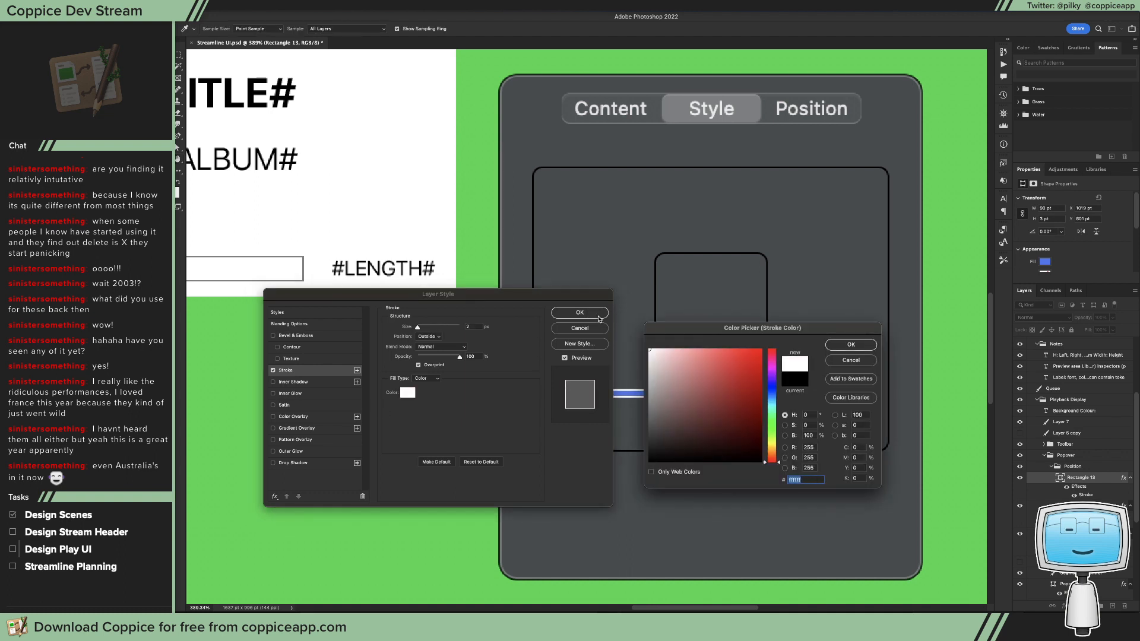
pyautogui.press('Return')
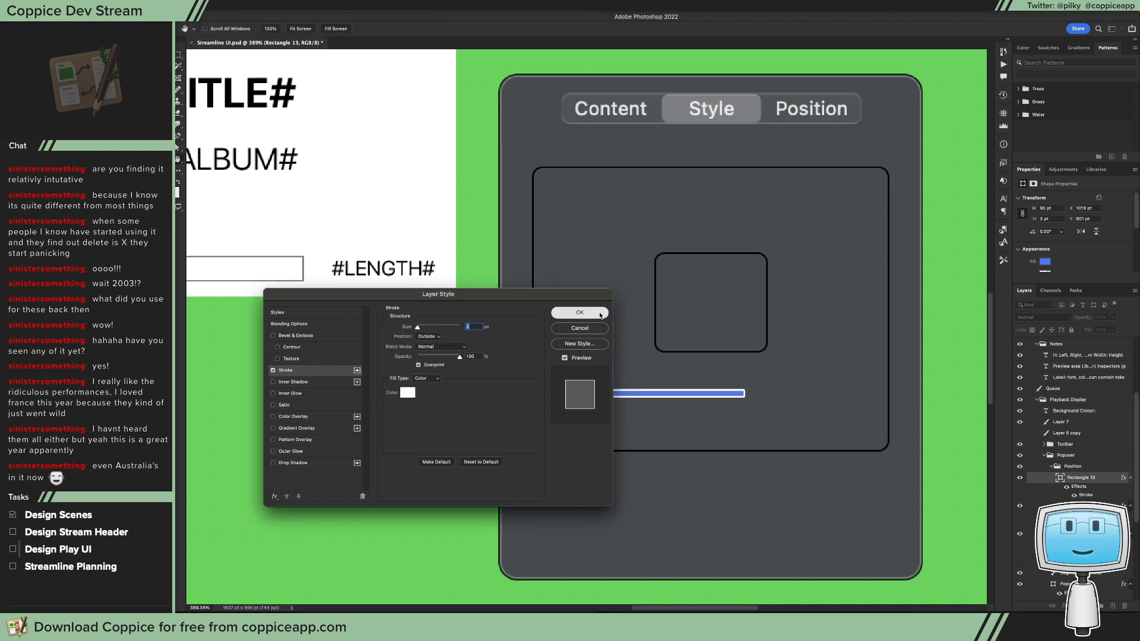
pyautogui.click(601, 314)
pyautogui.click(800, 402)
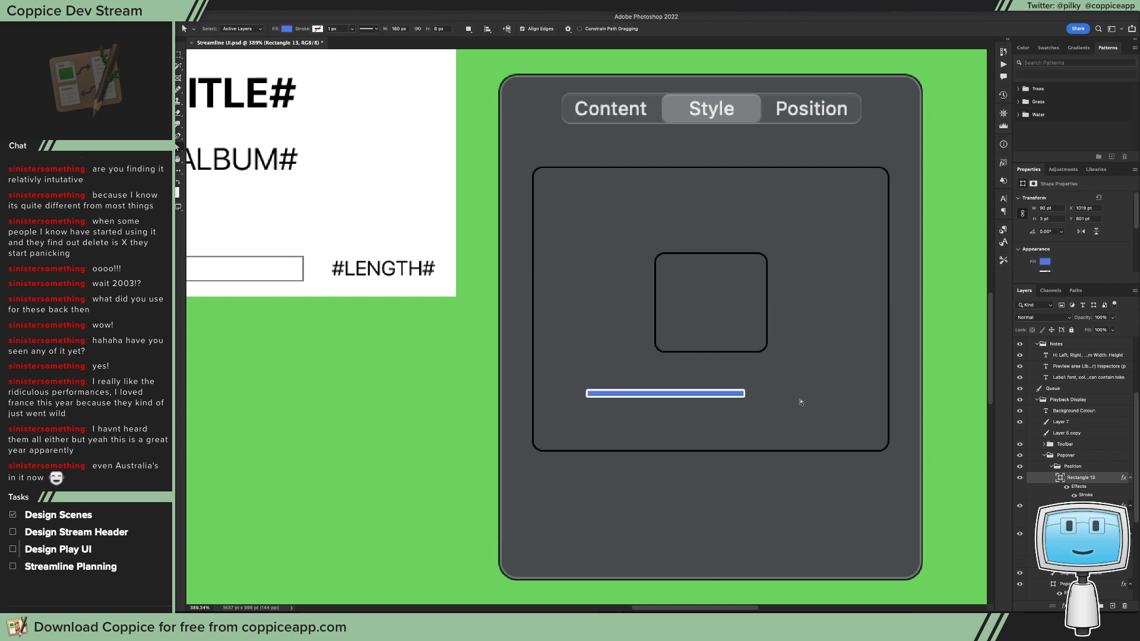
# Step: Move the blue bar up so it crosses the middle of the inner rectangle
pyautogui.press('v')
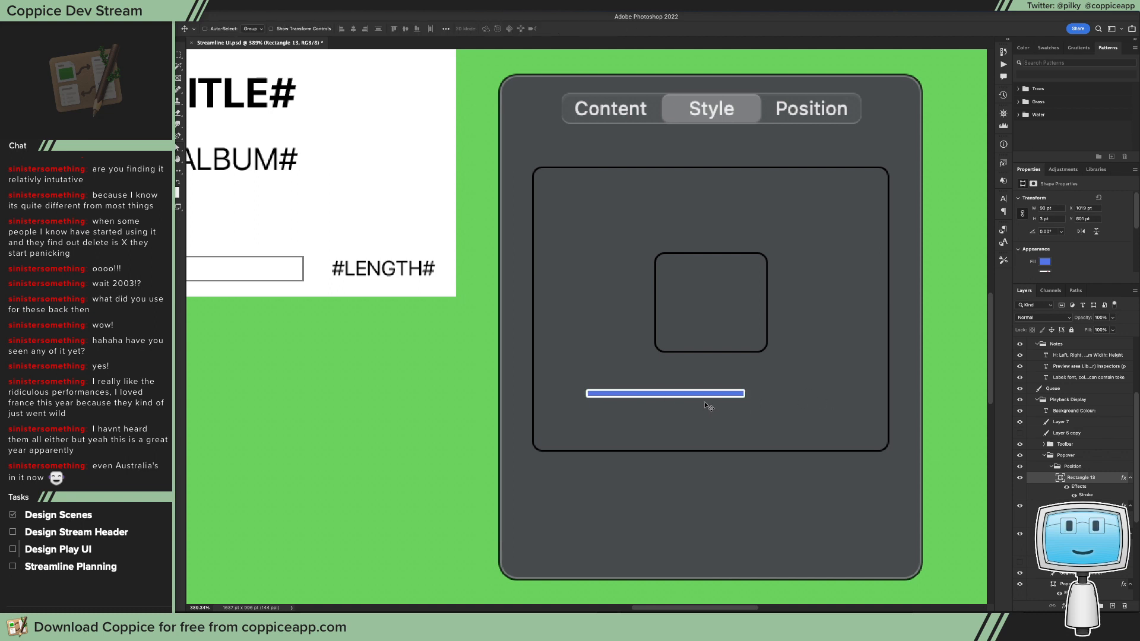
pyautogui.moveTo(676, 397); pyautogui.dragTo(718, 306)
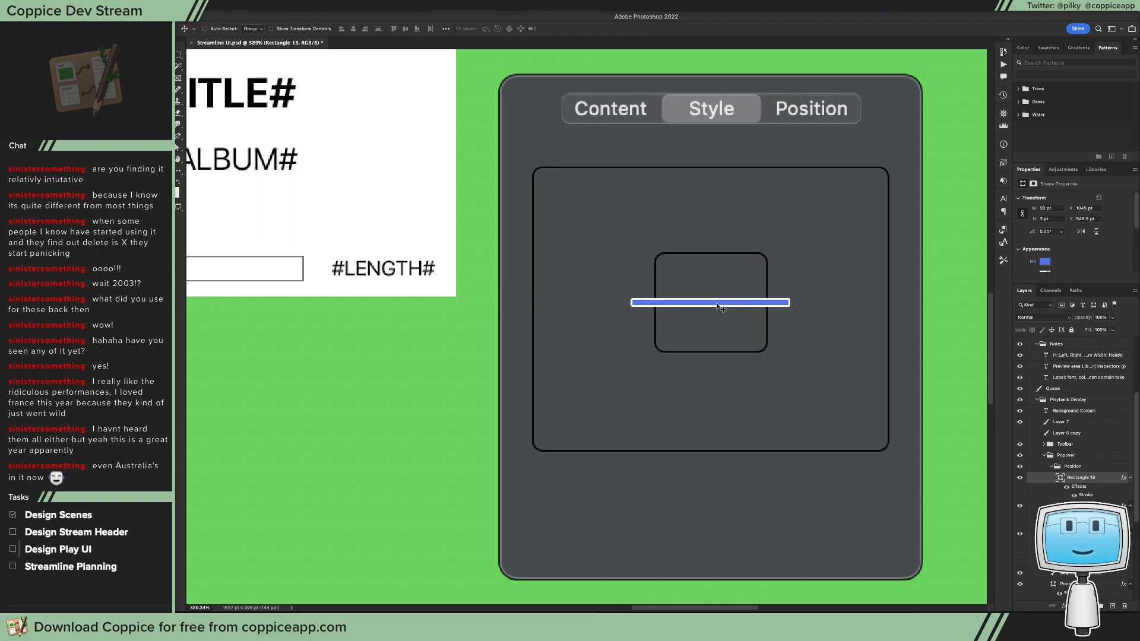
pyautogui.press('super+t')
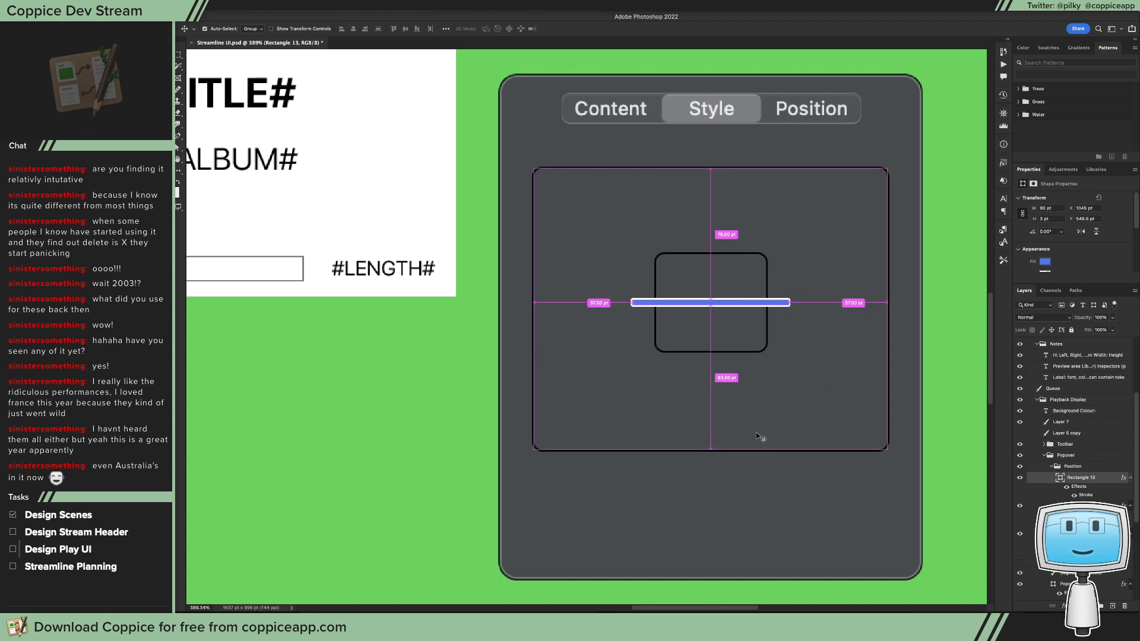
pyautogui.press('Return')
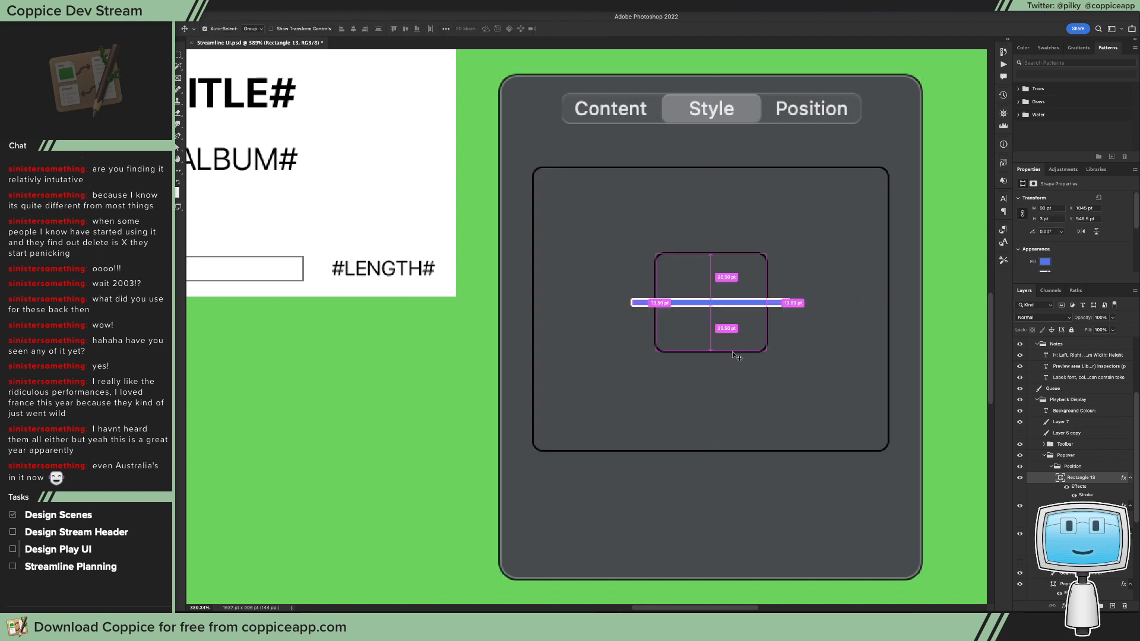
# Step: Duplicate the horizontal blue bar and rotate the copy 90° into a vertical bar
pyautogui.moveTo(727, 317); pyautogui.dragTo(735, 370)
pyautogui.hotkey('ctrl', 't')
pyautogui.moveTo(789, 410); pyautogui.dragTo(658, 485)
pyautogui.press('Return')
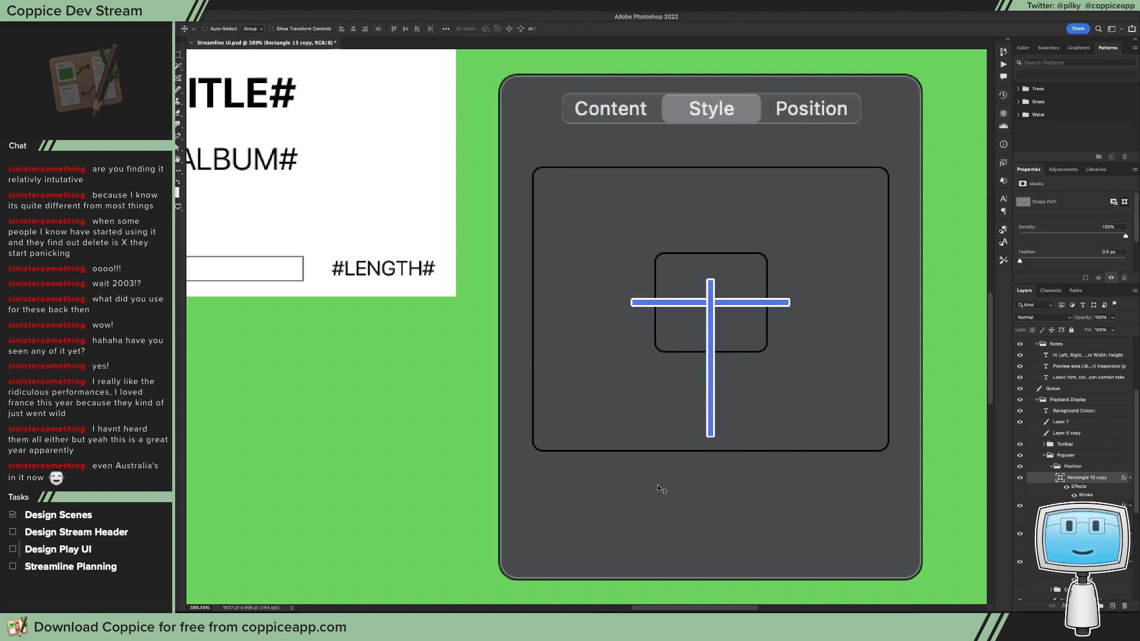
# Step: Move the vertical bar up and nudge it sideways so it forms a centred cross with the horizontal bar
pyautogui.moveTo(770, 412); pyautogui.dragTo(774, 362)
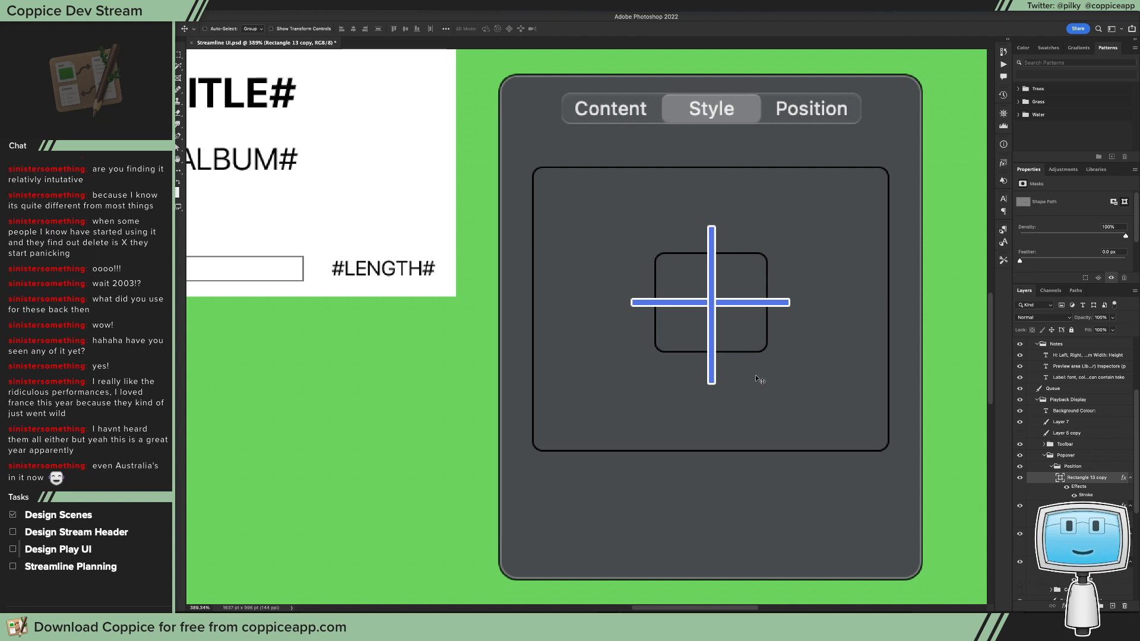
pyautogui.press('Right')
pyautogui.press('Right')
pyautogui.press('Right')
pyautogui.press('Left')
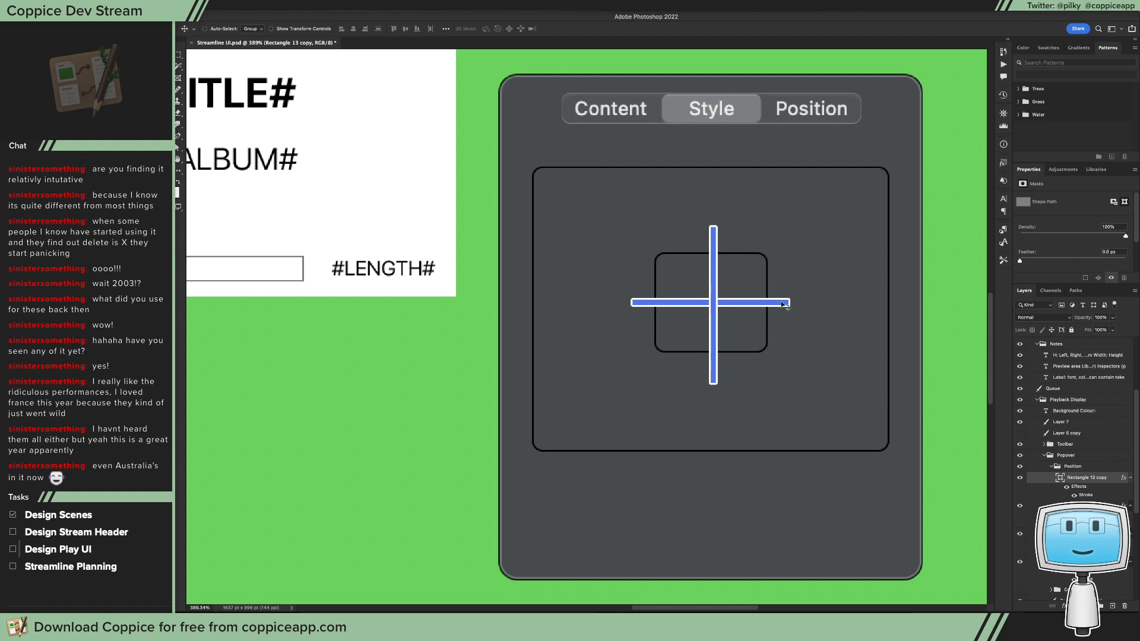
# Step: Duplicate the vertical bar to the left of the inner rectangle and add a corner anchor point on each long edge near its upper end
pyautogui.moveTo(716, 331); pyautogui.dragTo(576, 331)
pyautogui.moveTo(559, 221); pyautogui.dragTo(605, 262)
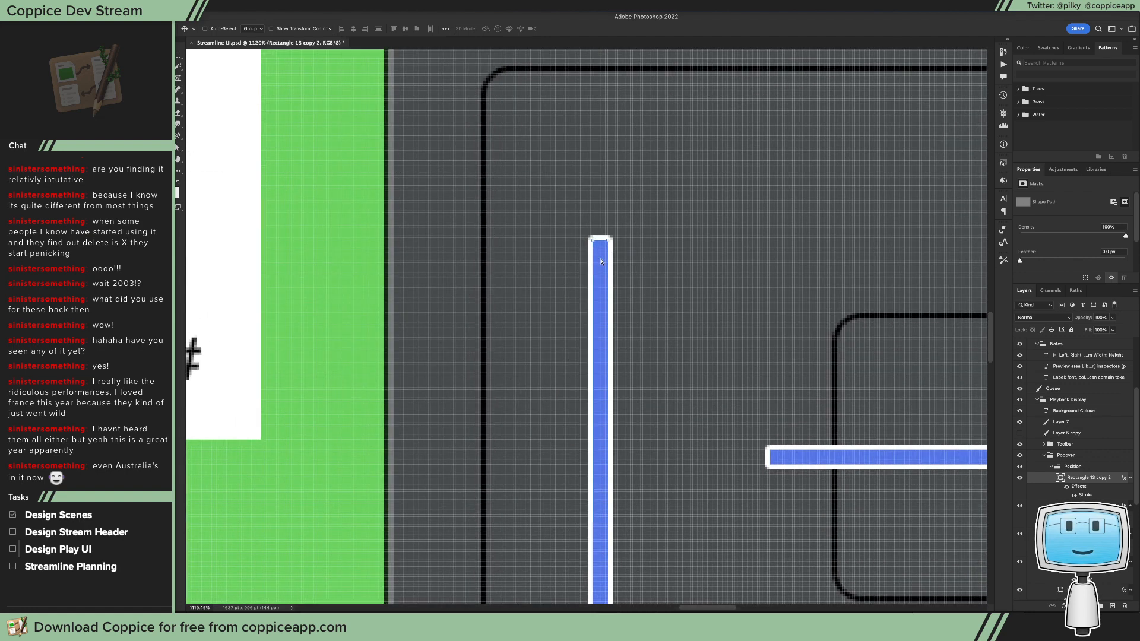
pyautogui.press('a')
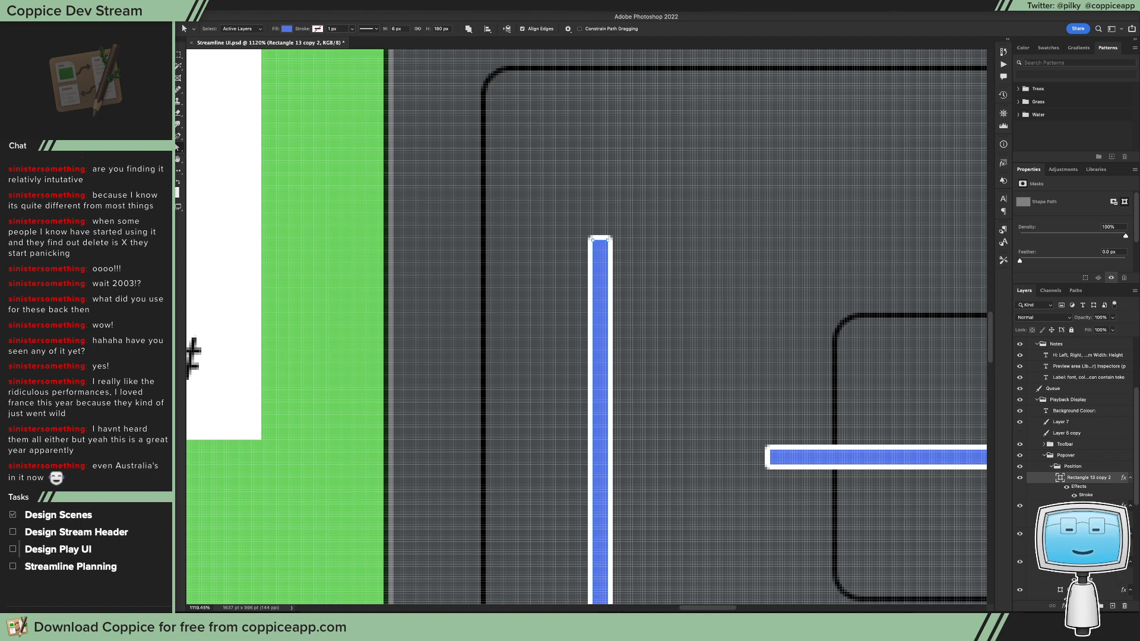
pyautogui.click(178, 135)
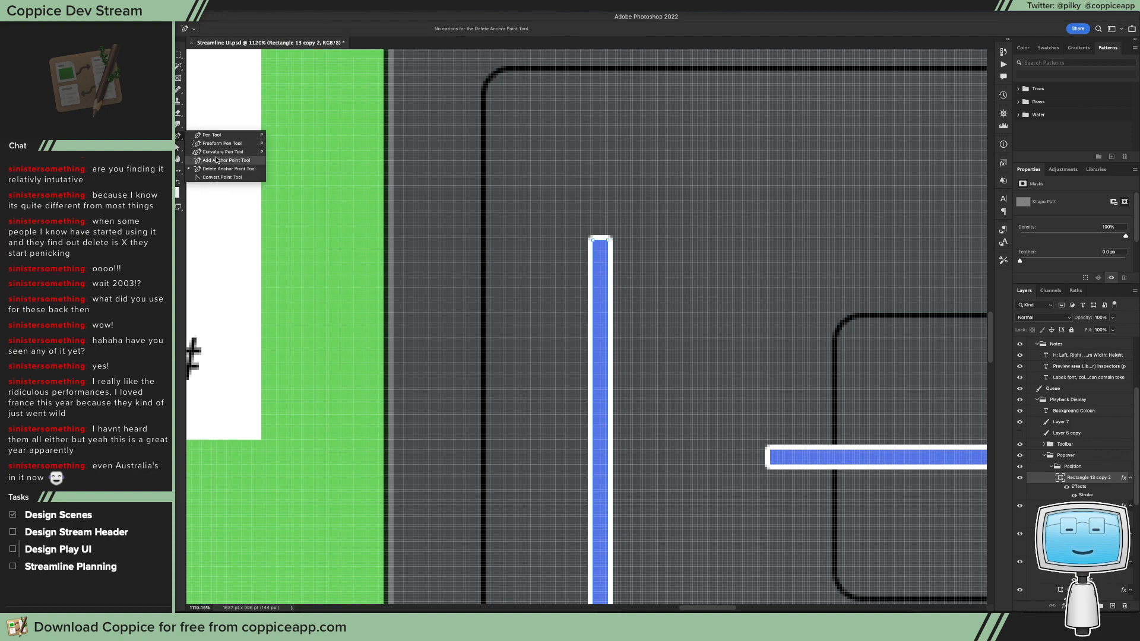
pyautogui.click(226, 160)
pyautogui.moveTo(621, 248); pyautogui.dragTo(643, 275)
pyautogui.moveTo(673, 297); pyautogui.dragTo(669, 296)
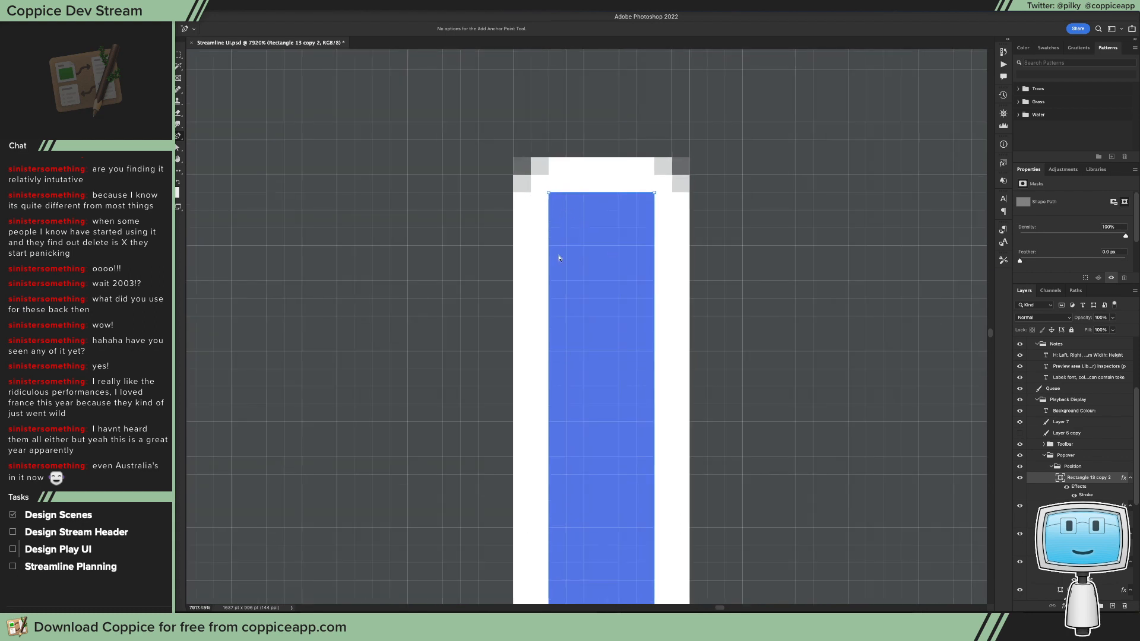
pyautogui.click(548, 300)
pyautogui.click(655, 300)
pyautogui.moveTo(178, 136); pyautogui.dragTo(218, 177)
pyautogui.moveTo(181, 141); pyautogui.dragTo(204, 166)
# Step: Add an anchor point on each long edge near the copied bar's lower end and convert them to corner points
pyautogui.scroll(-10, 520, 324)
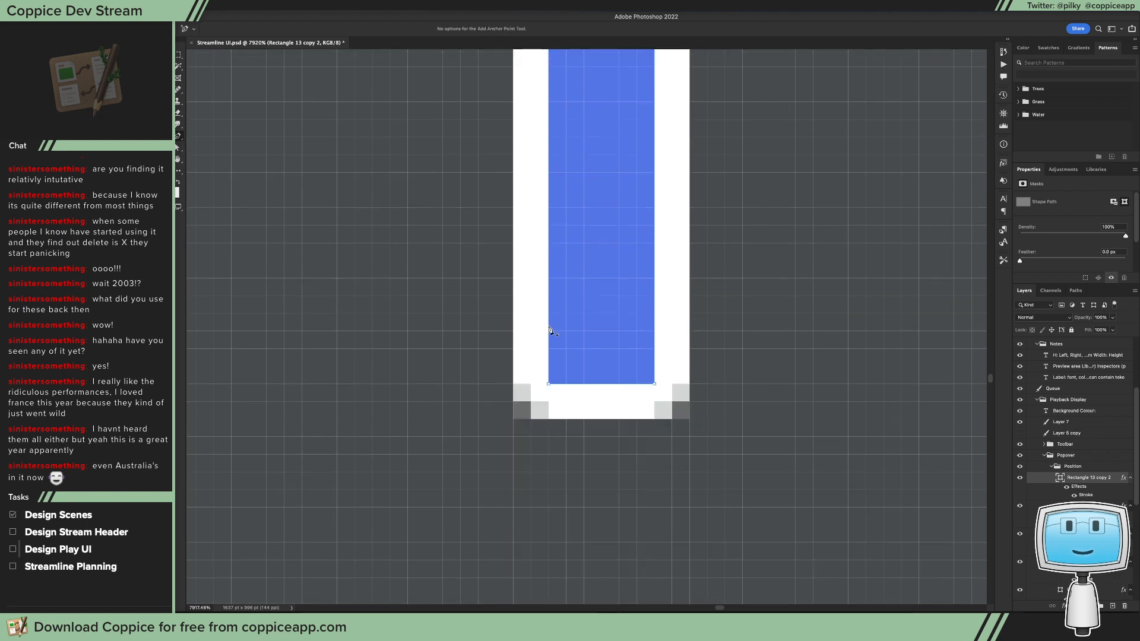
pyautogui.click(548, 277)
pyautogui.click(654, 279)
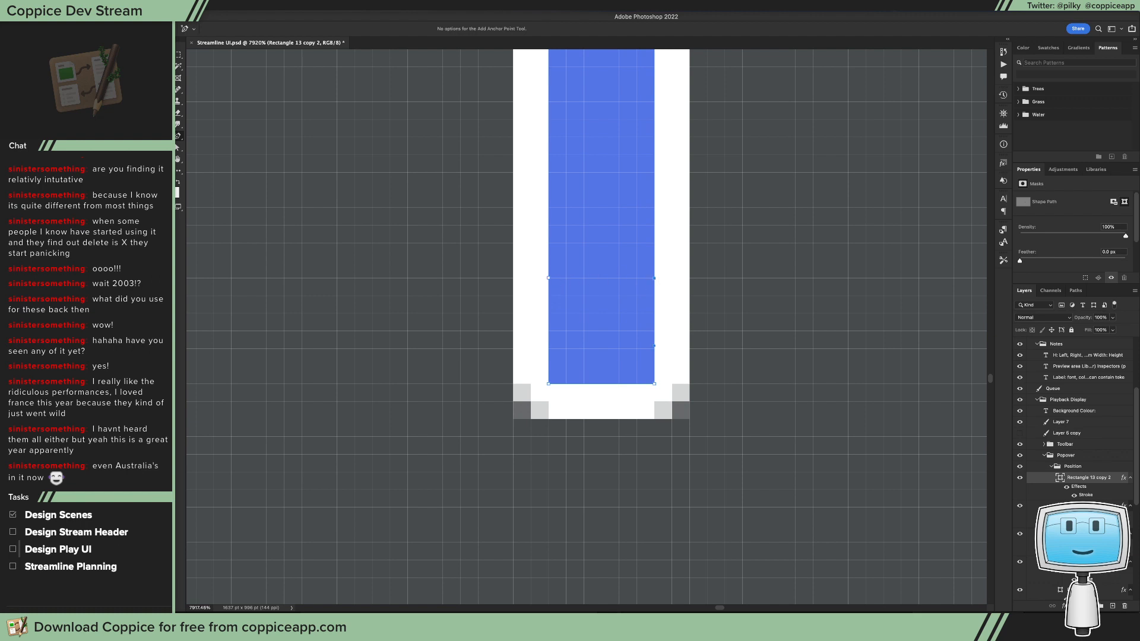
pyautogui.rightClick(181, 139)
pyautogui.click(209, 178)
# Step: Add a second pair of anchor points just below the existing pair near the bar's lower end and convert them to corners
pyautogui.rightClick(179, 137)
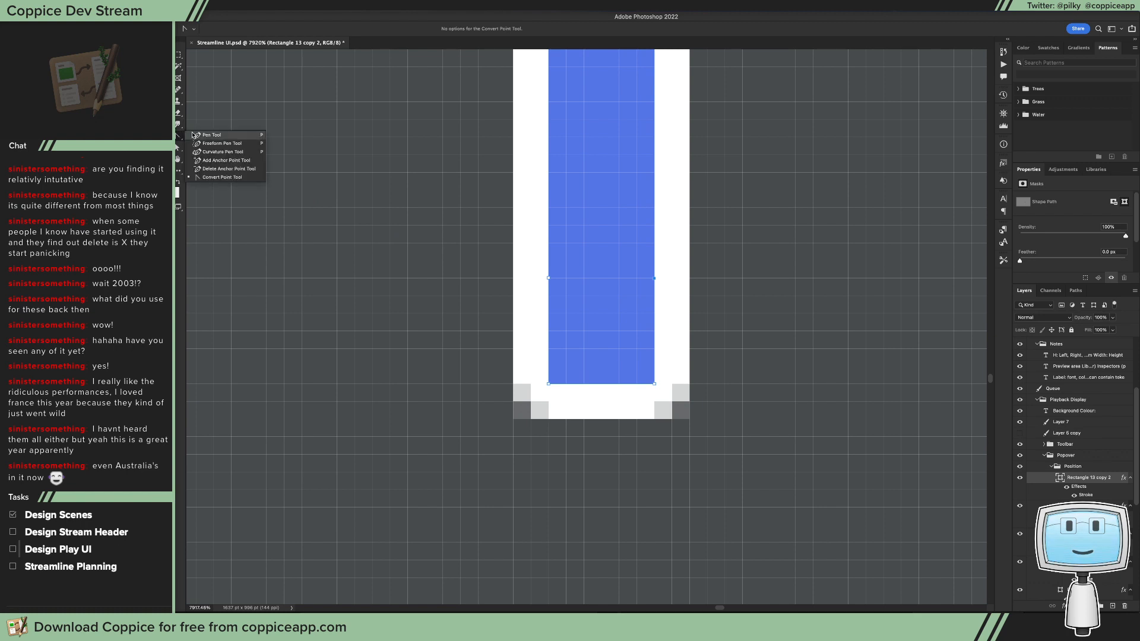
pyautogui.click(228, 160)
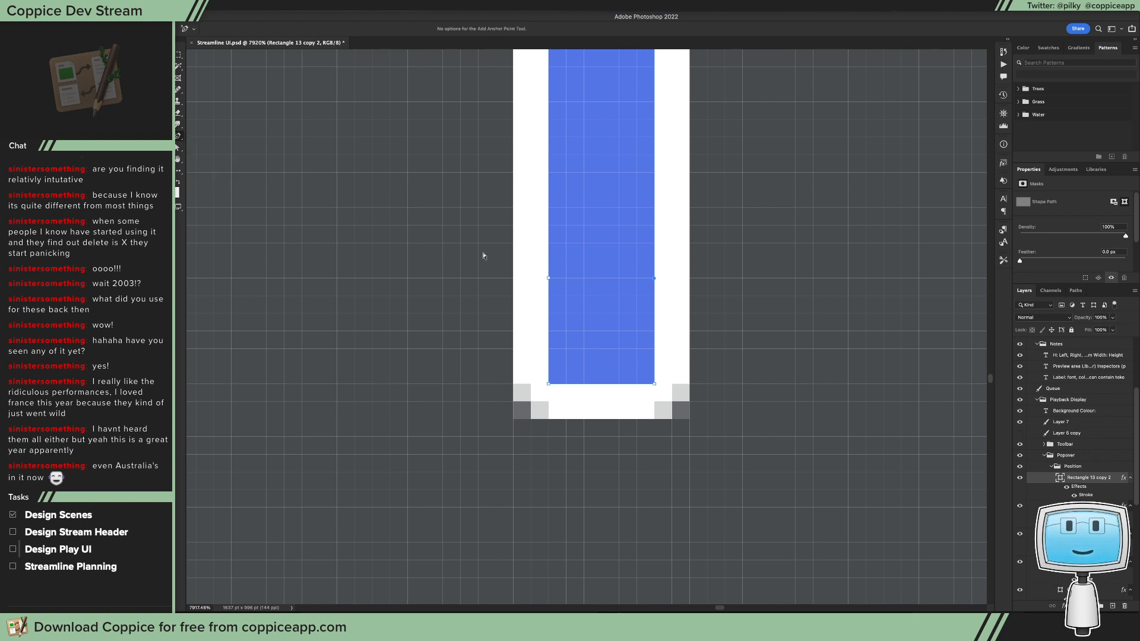
pyautogui.click(548, 301)
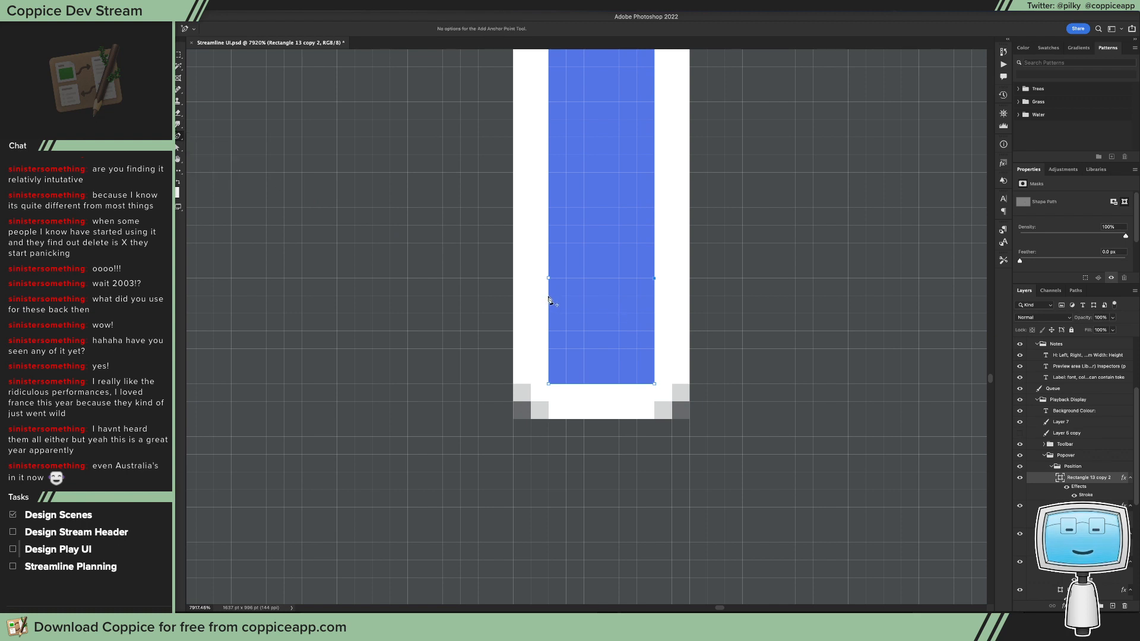
pyautogui.click(655, 297)
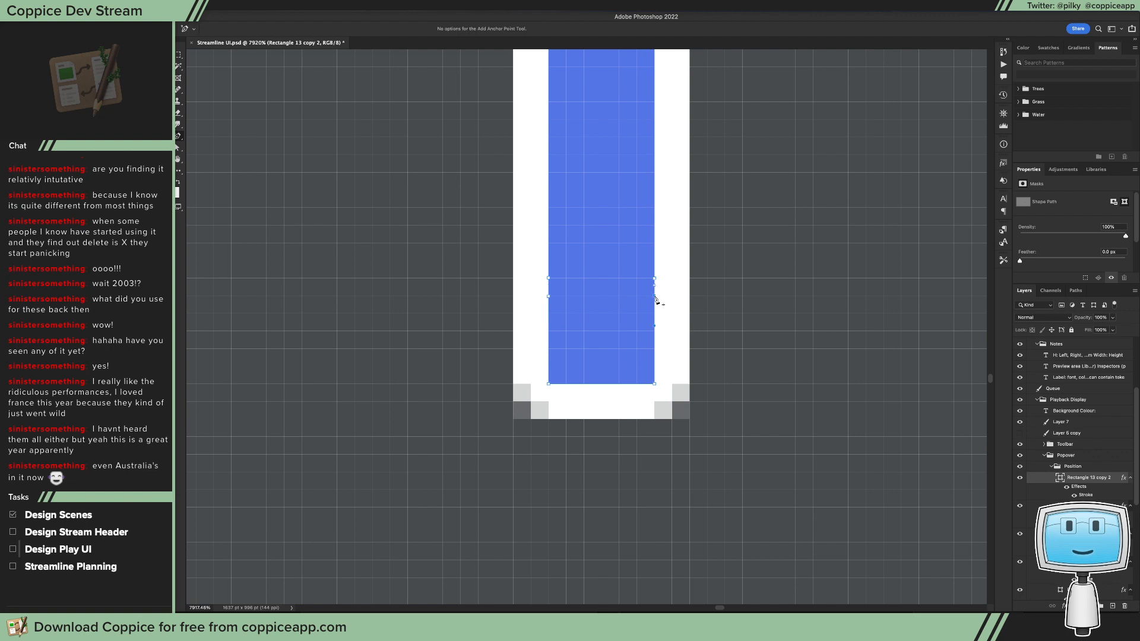
pyautogui.rightClick(178, 136)
pyautogui.click(227, 181)
pyautogui.scroll(10, 653, 302)
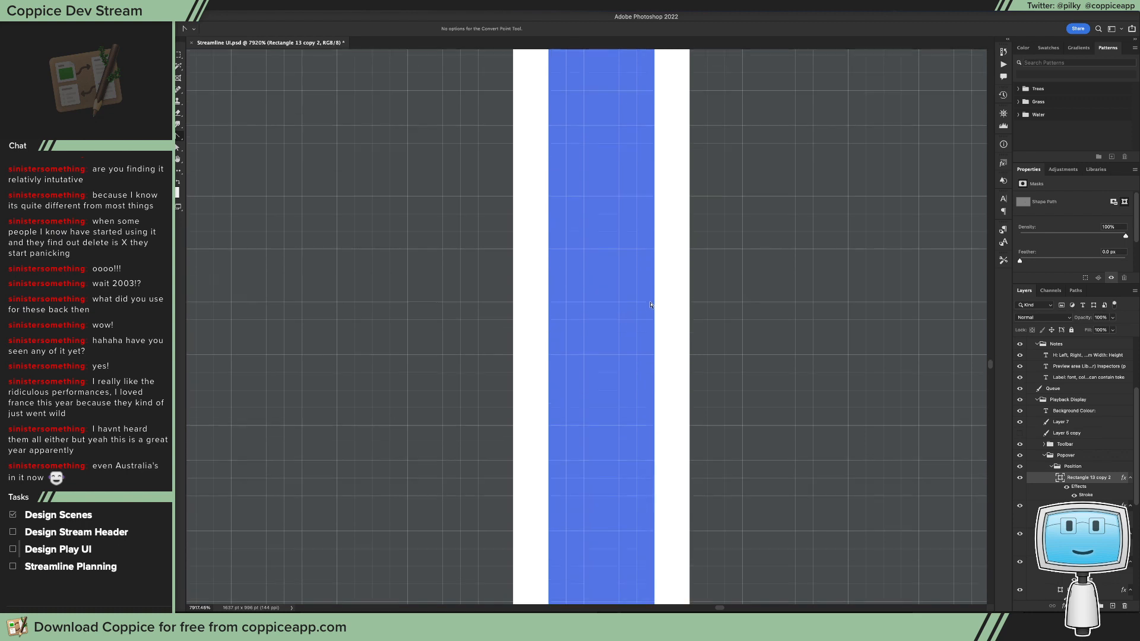
pyautogui.scroll(-10, 647, 316)
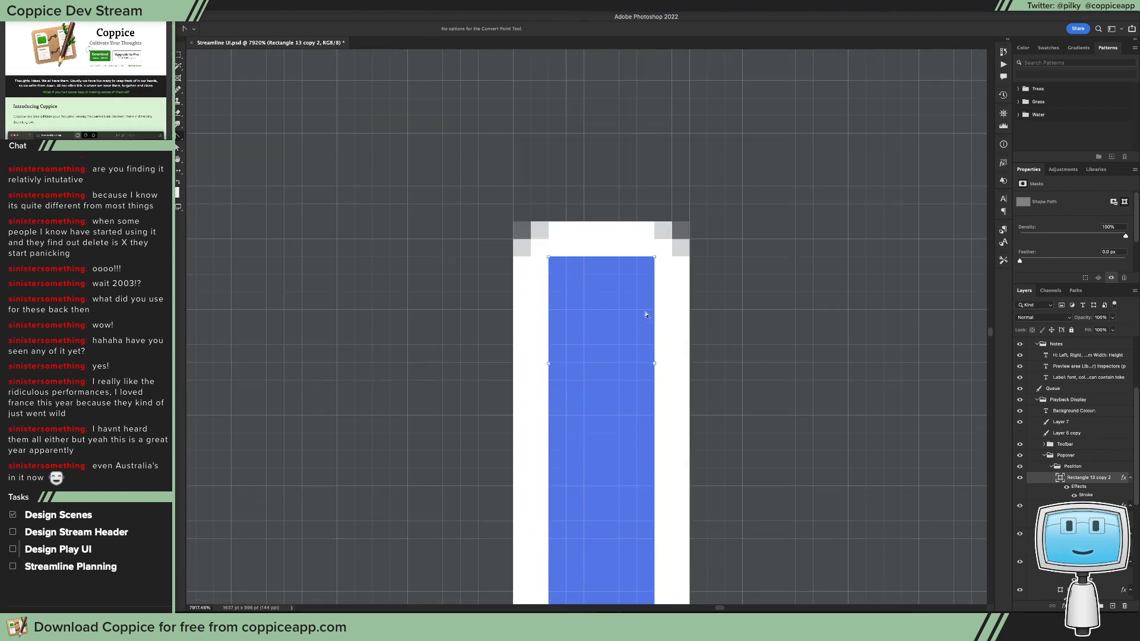
# Step: Add a second pair of anchor points just above the existing pair near the bar's upper end and convert them to corners
pyautogui.rightClick(177, 141)
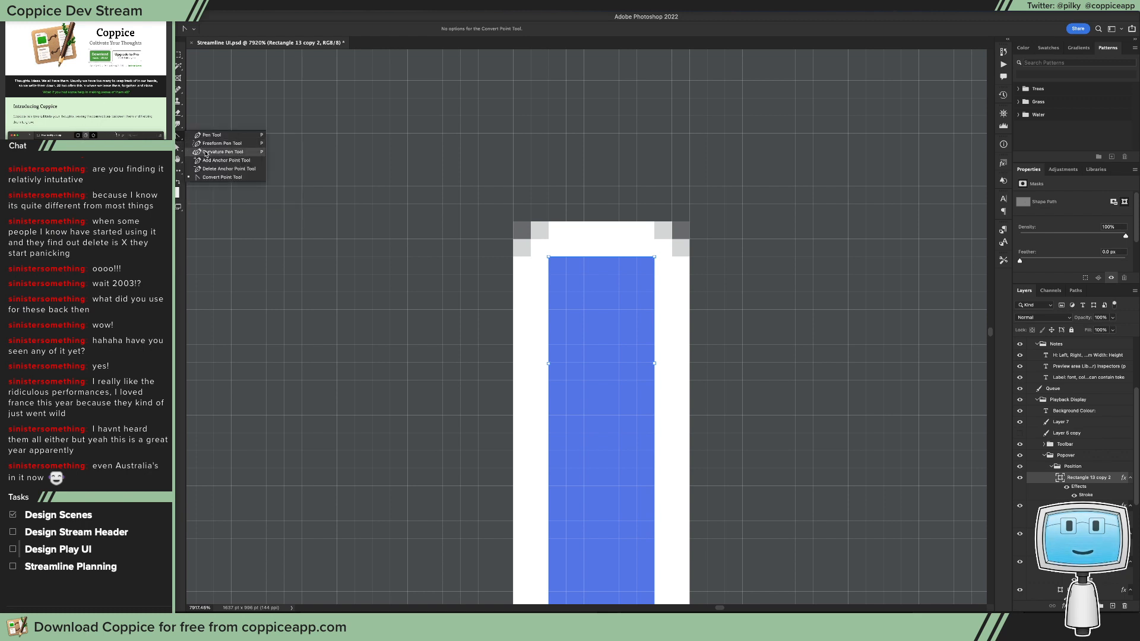
pyautogui.click(216, 160)
pyautogui.click(548, 351)
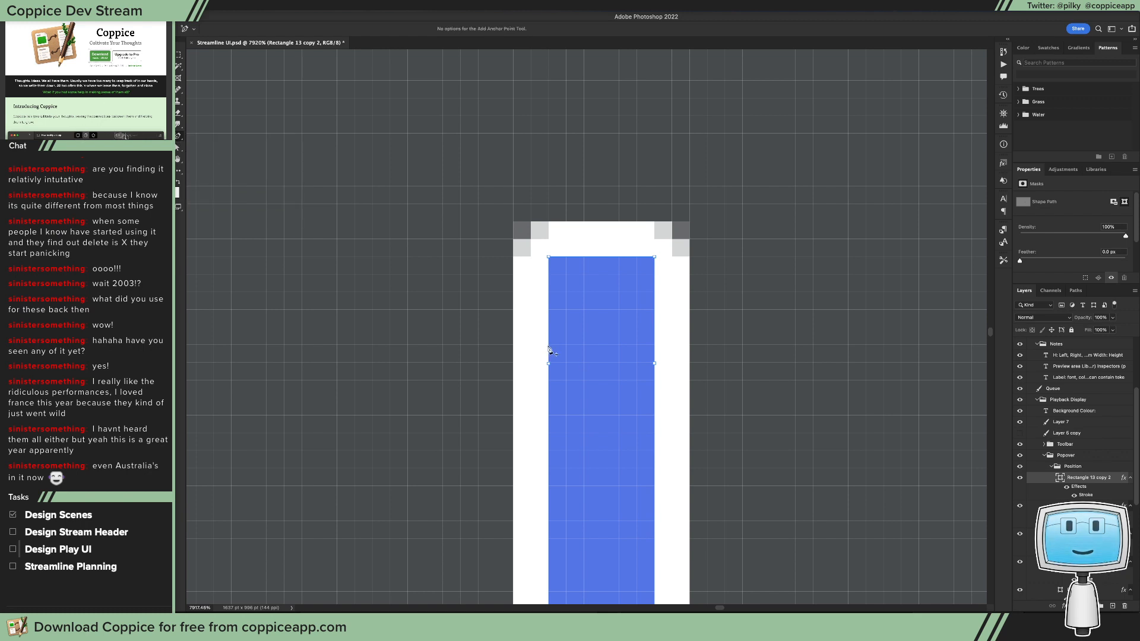
pyautogui.click(653, 348)
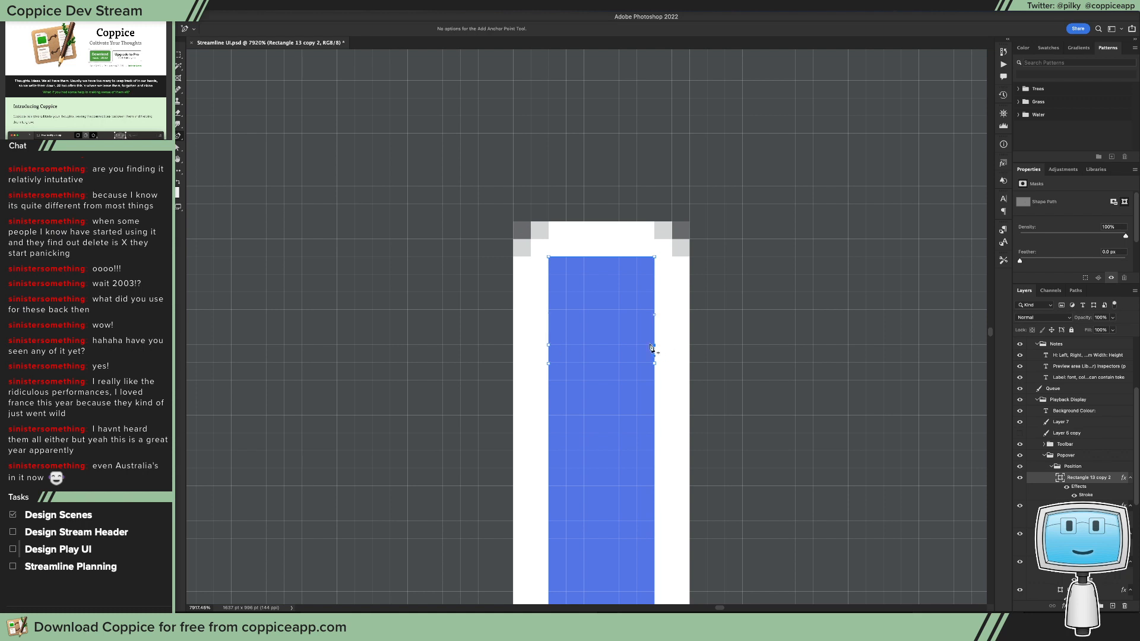
pyautogui.rightClick(179, 137)
pyautogui.click(217, 180)
# Step: Pull the upper anchor points outwards on both sides to form a squared end cap 8 px wide
pyautogui.press('a')
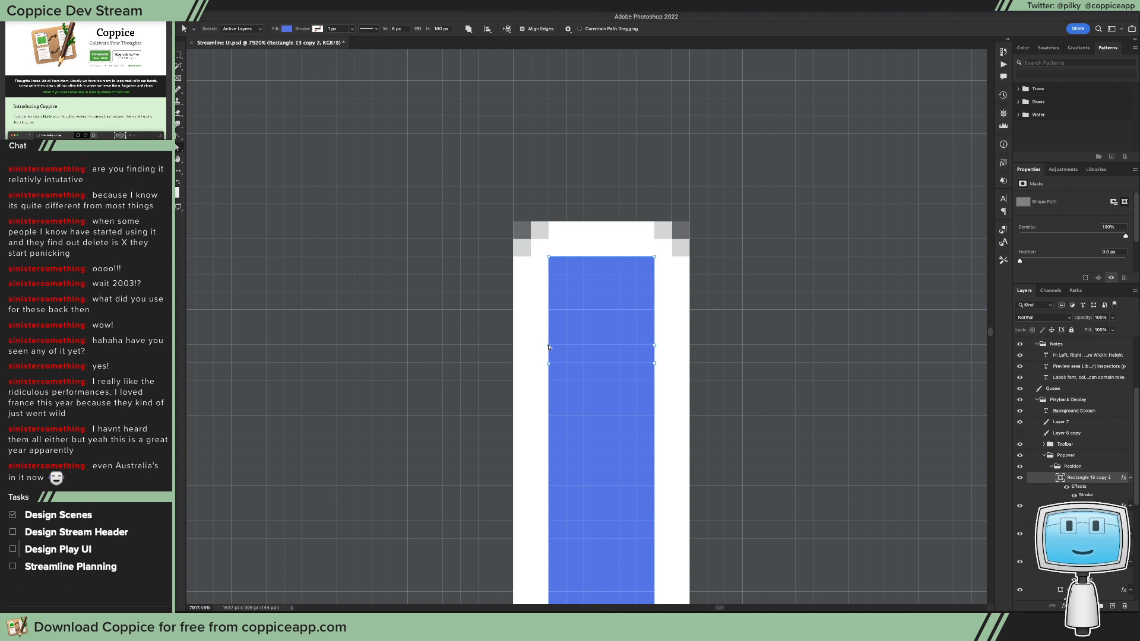
pyautogui.moveTo(548, 347); pyautogui.dragTo(538, 358)
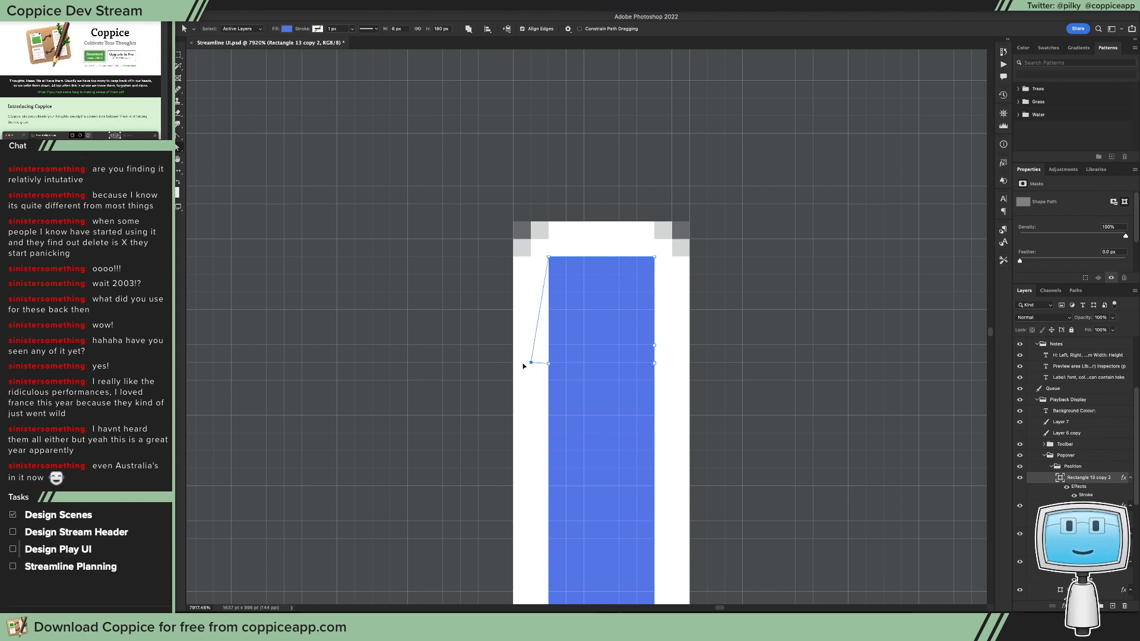
pyautogui.moveTo(524, 371); pyautogui.dragTo(525, 368)
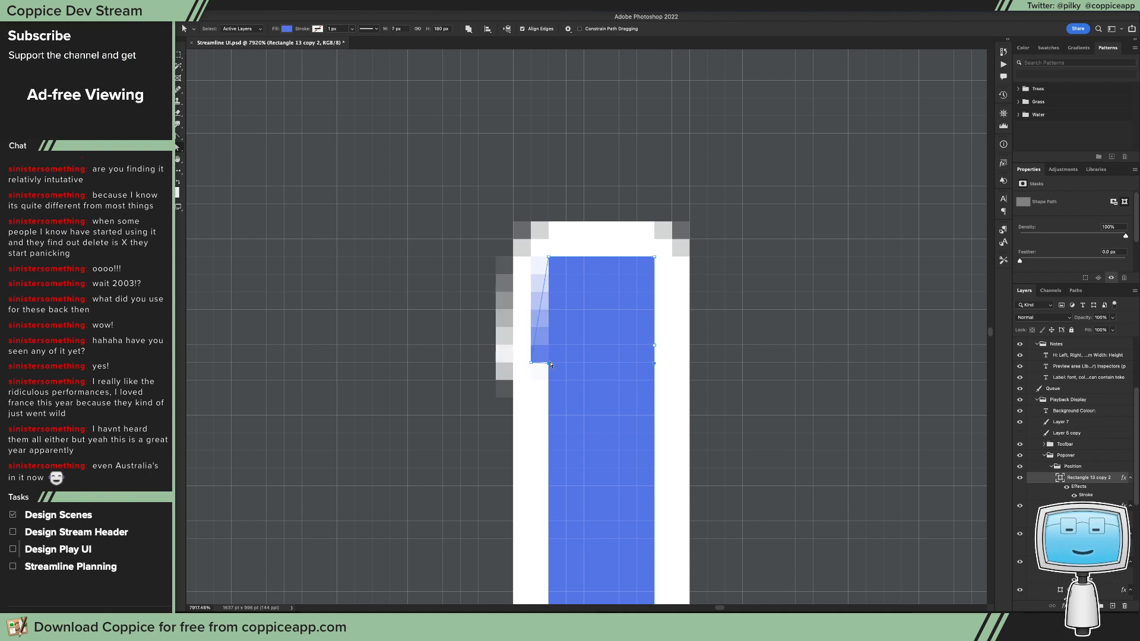
pyautogui.moveTo(552, 362)
pyautogui.mouseDown()
pyautogui.moveTo(548, 380)
pyautogui.moveTo(548, 363)
pyautogui.mouseUp()
pyautogui.moveTo(654, 362); pyautogui.dragTo(672, 363)
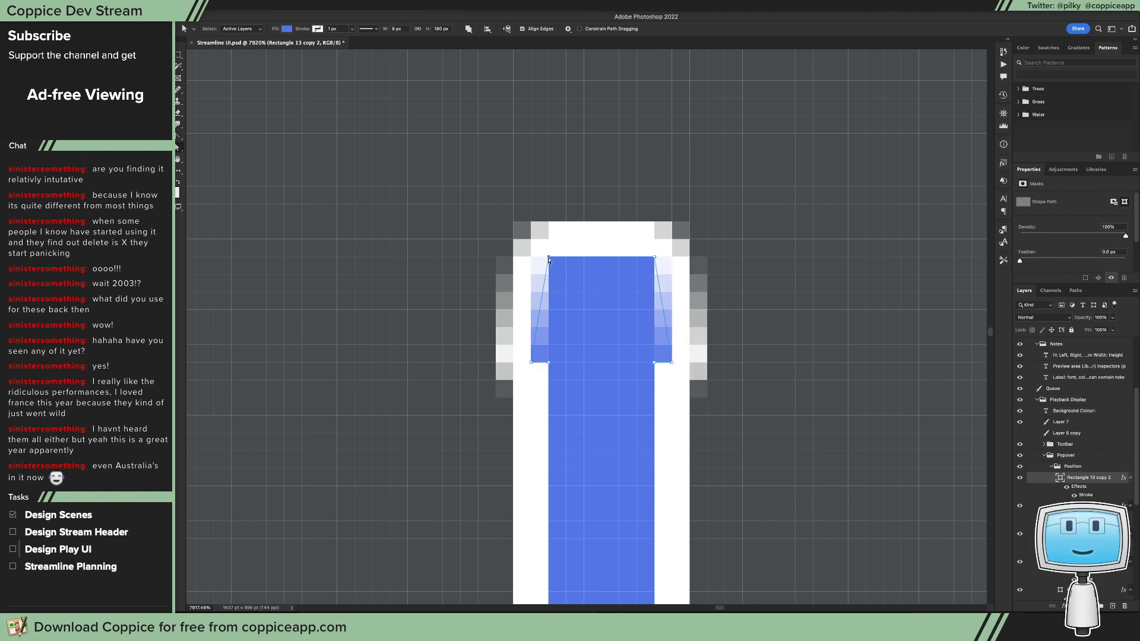
pyautogui.moveTo(549, 259); pyautogui.dragTo(531, 257)
pyautogui.moveTo(655, 257); pyautogui.dragTo(673, 256)
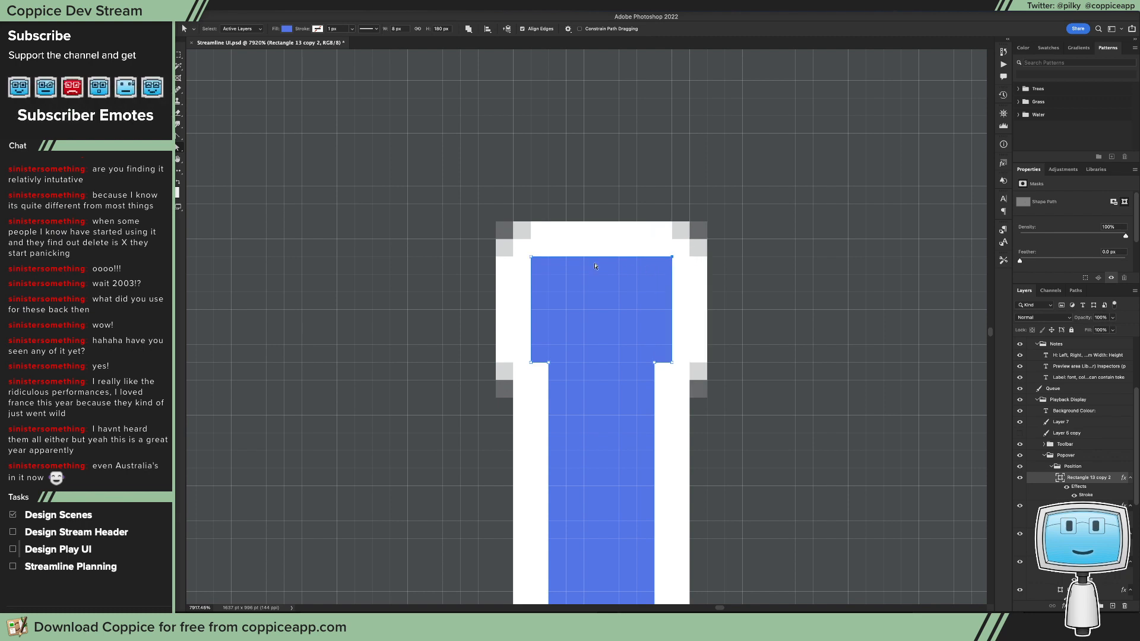
# Step: Pull the lower anchor points outwards on both sides to form a squared end cap 8 px wide at the copied bar's lower end
pyautogui.scroll(-10, 596, 266)
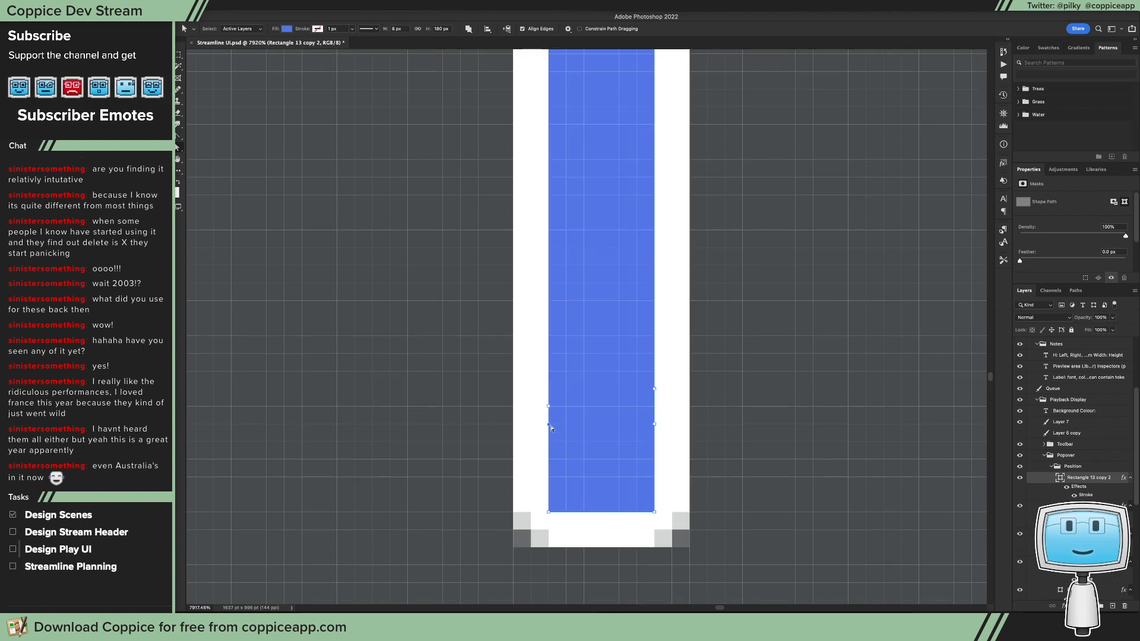
pyautogui.moveTo(548, 425); pyautogui.dragTo(551, 399)
pyautogui.press('super+z')
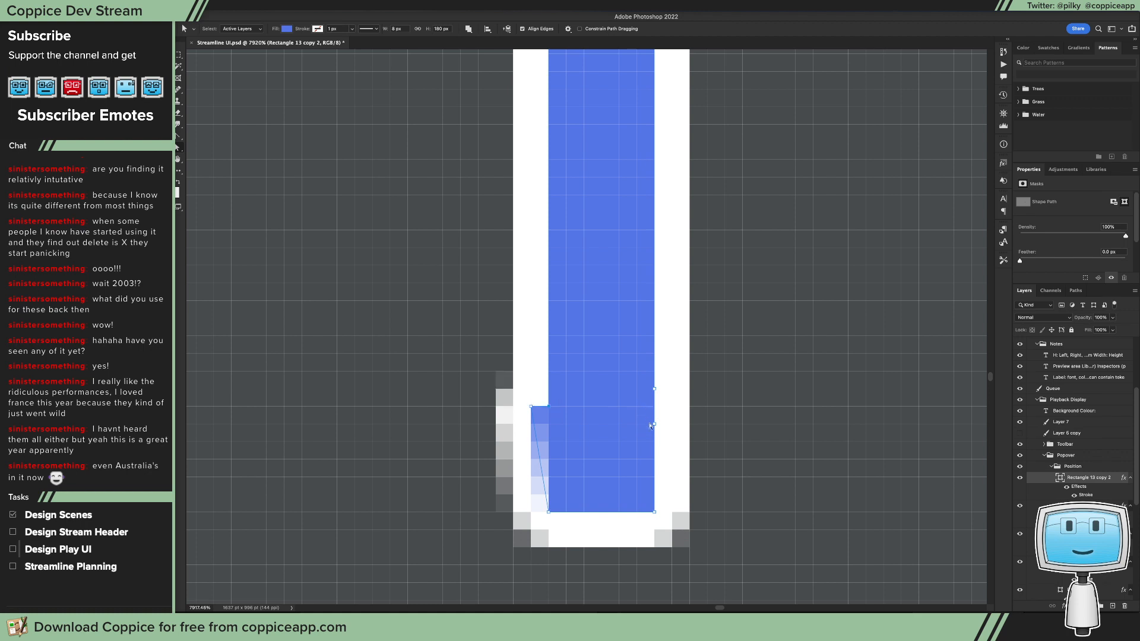
pyautogui.moveTo(651, 426); pyautogui.dragTo(672, 406)
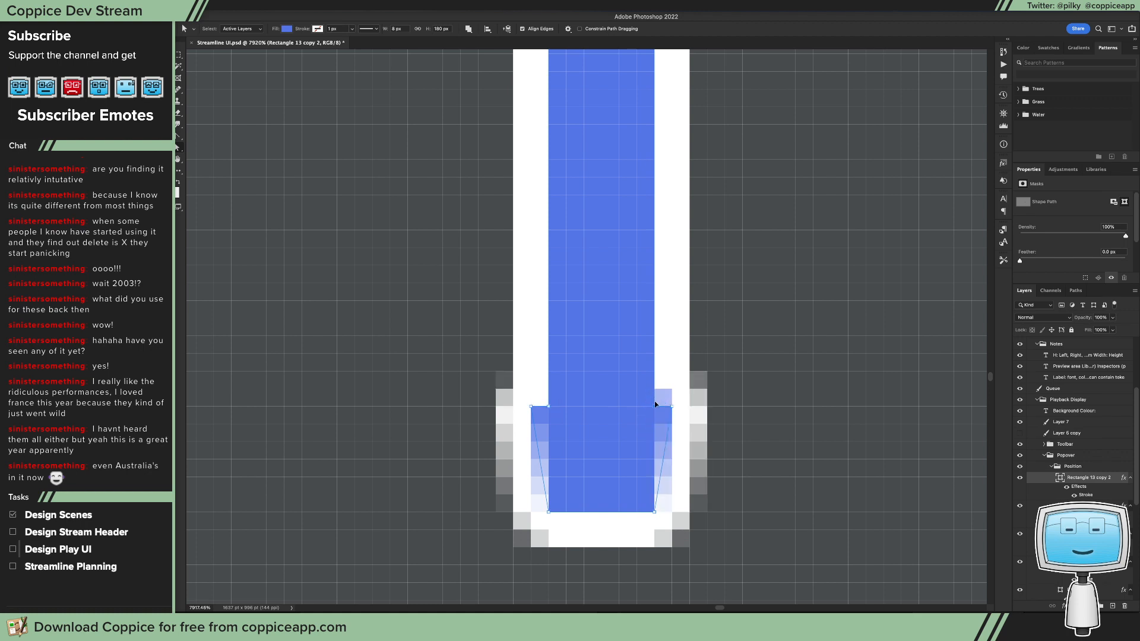
pyautogui.press('super+z')
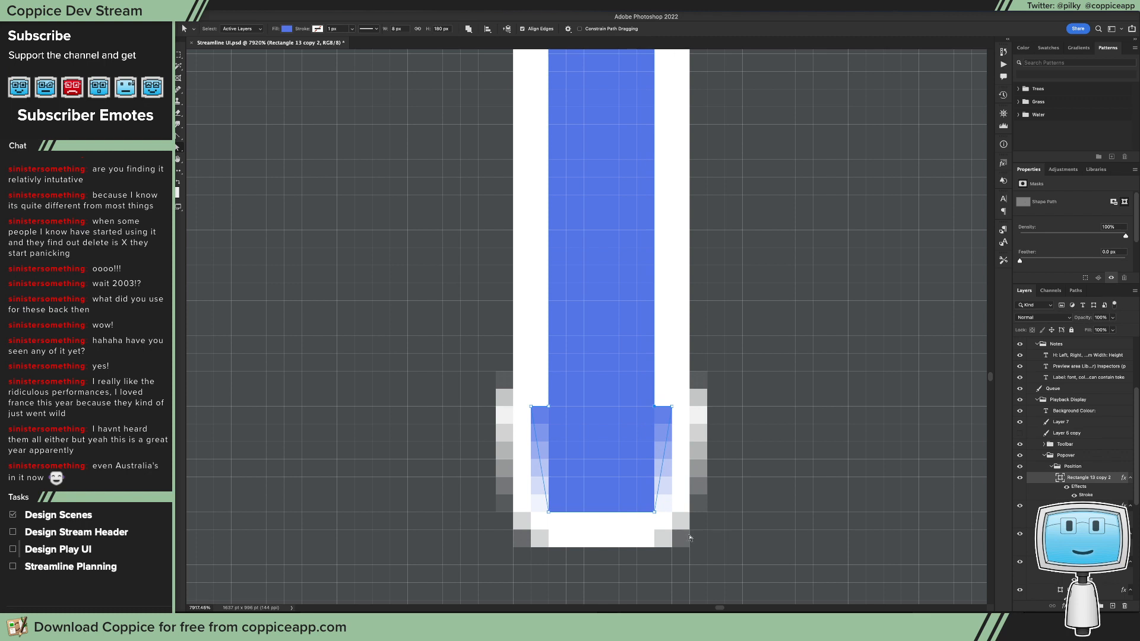
pyautogui.moveTo(652, 514); pyautogui.dragTo(671, 513)
pyautogui.moveTo(541, 514); pyautogui.dragTo(523, 514)
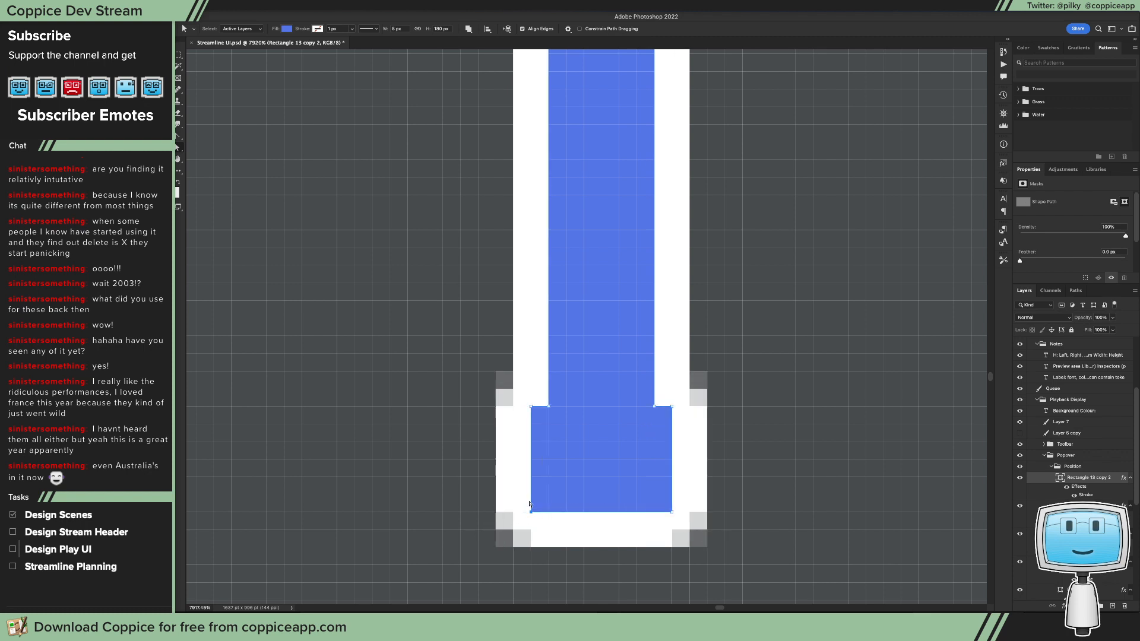
# Step: Extend both end caps outwards on each side to turn the copied bar into an I-beam about 31 px wide
pyautogui.scroll(-5, 509, 395)
pyautogui.scroll(-4, 475, 383)
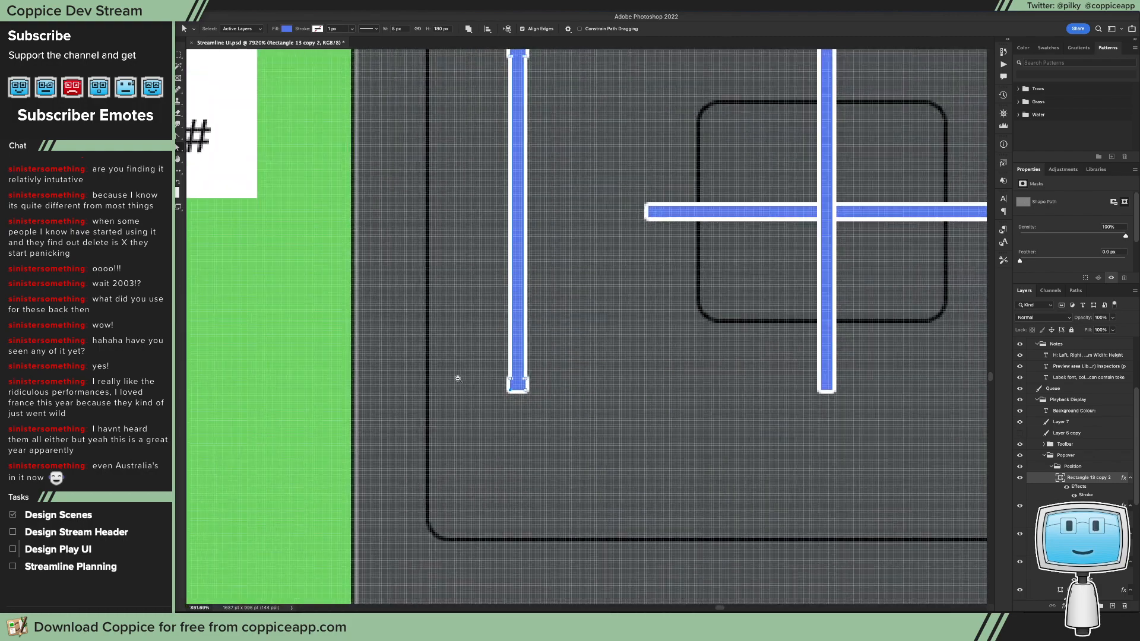
pyautogui.moveTo(460, 64); pyautogui.dragTo(510, 434)
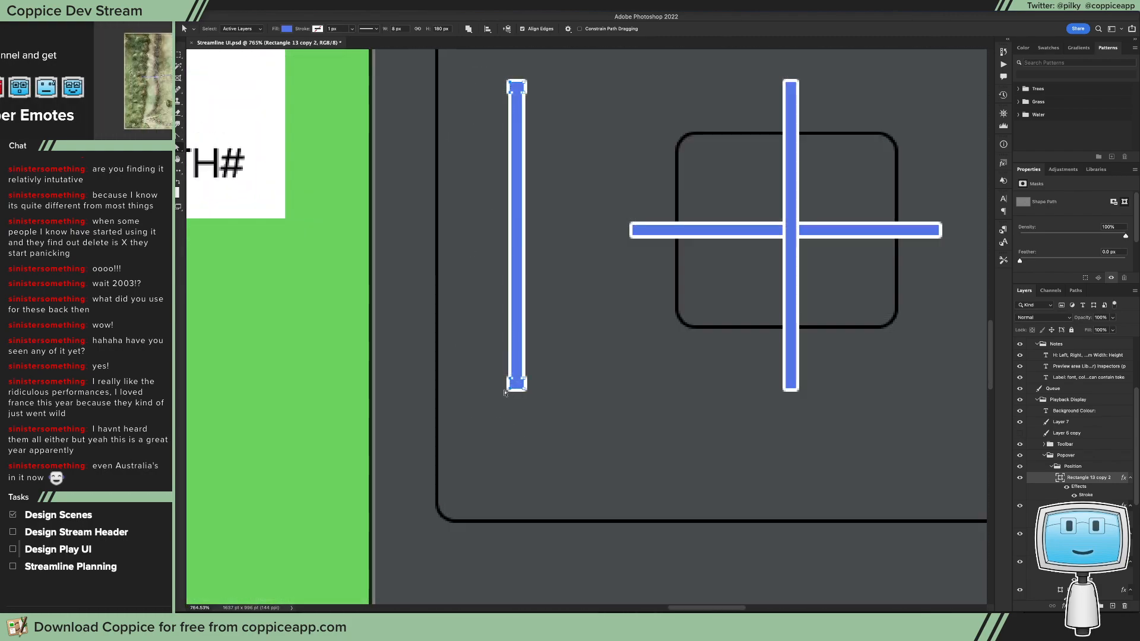
pyautogui.moveTo(509, 391); pyautogui.dragTo(490, 390)
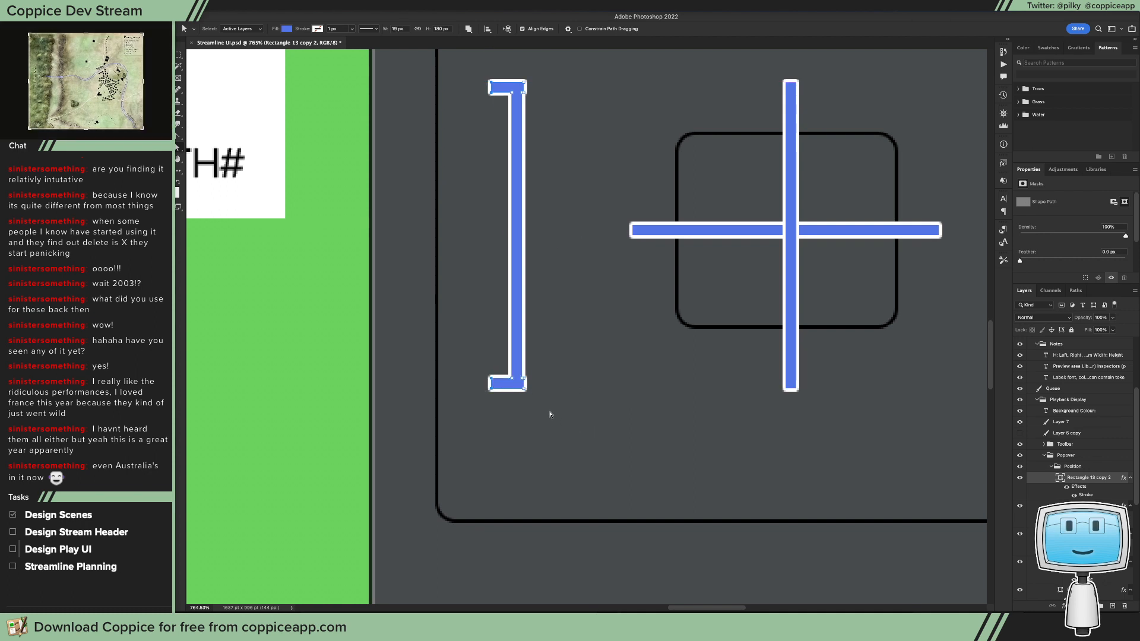
pyautogui.moveTo(572, 430); pyautogui.dragTo(545, 110)
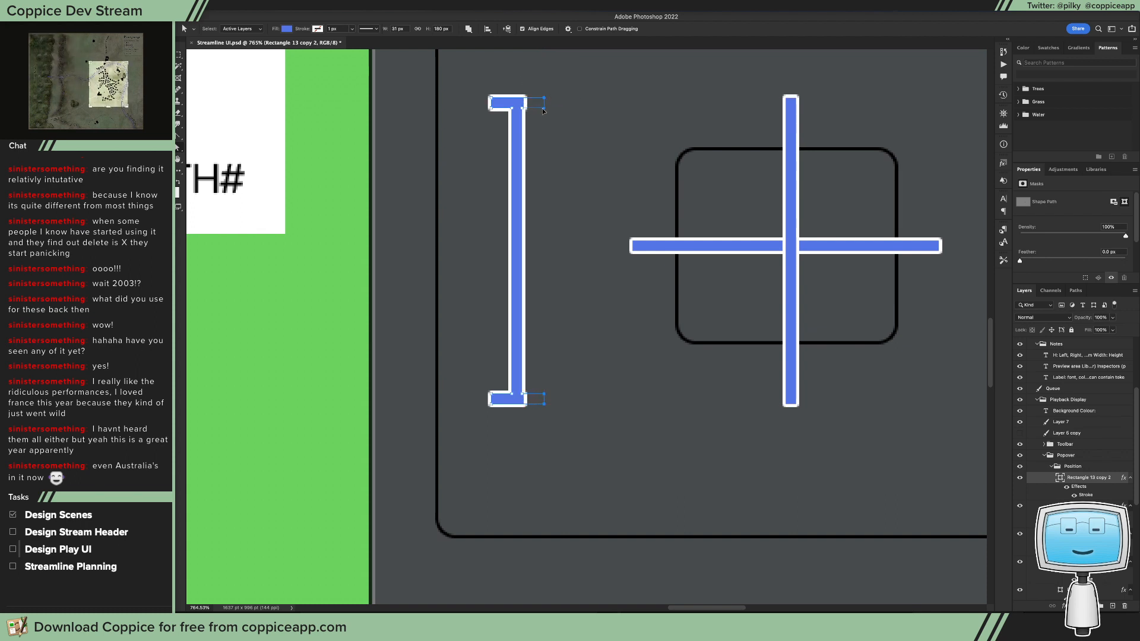
pyautogui.click(602, 259)
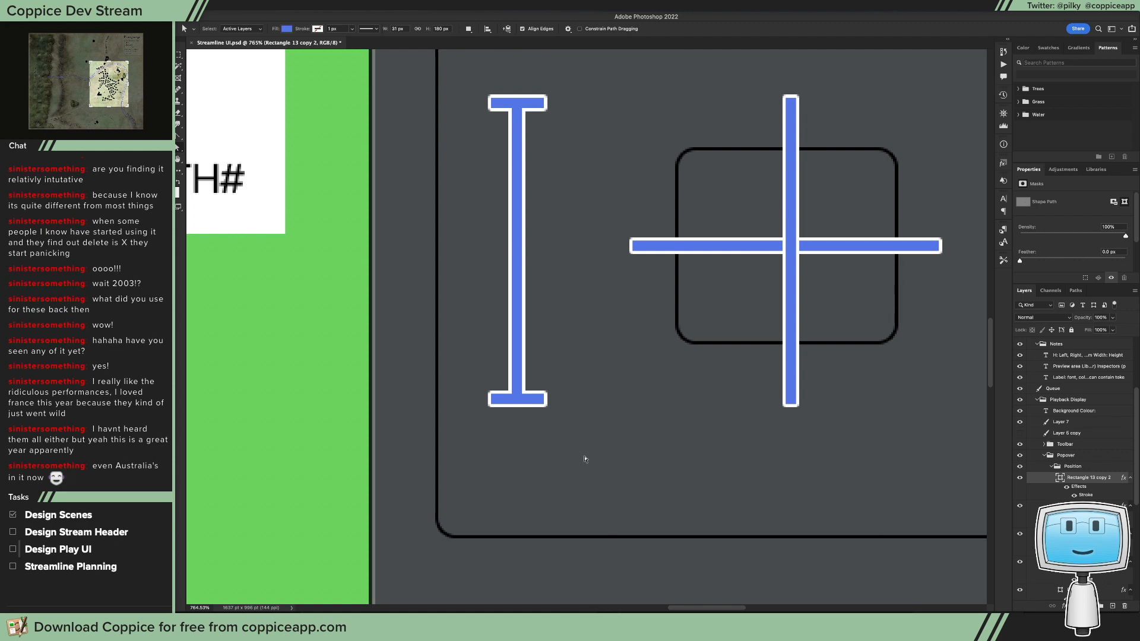
# Step: Nudge the right ends of both caps inwards so the I-beam is 30 px wide
pyautogui.moveTo(546, 74); pyautogui.dragTo(535, 71)
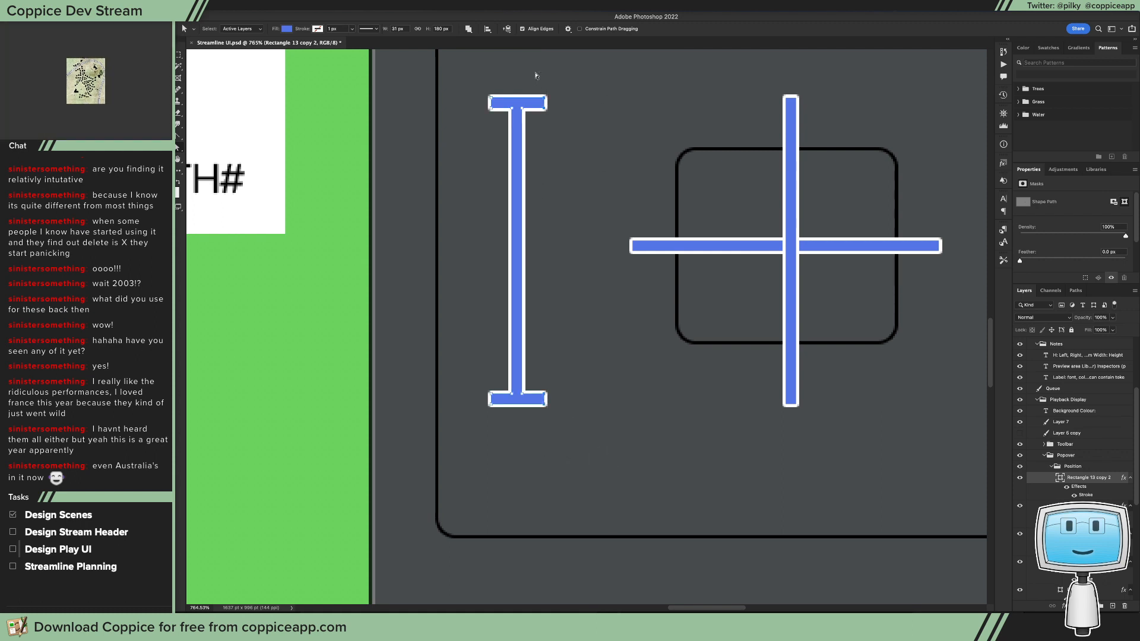
pyautogui.press('Down')
pyautogui.hotkey('ctrl', 'z')
pyautogui.press('Left')
pyautogui.click(535, 76)
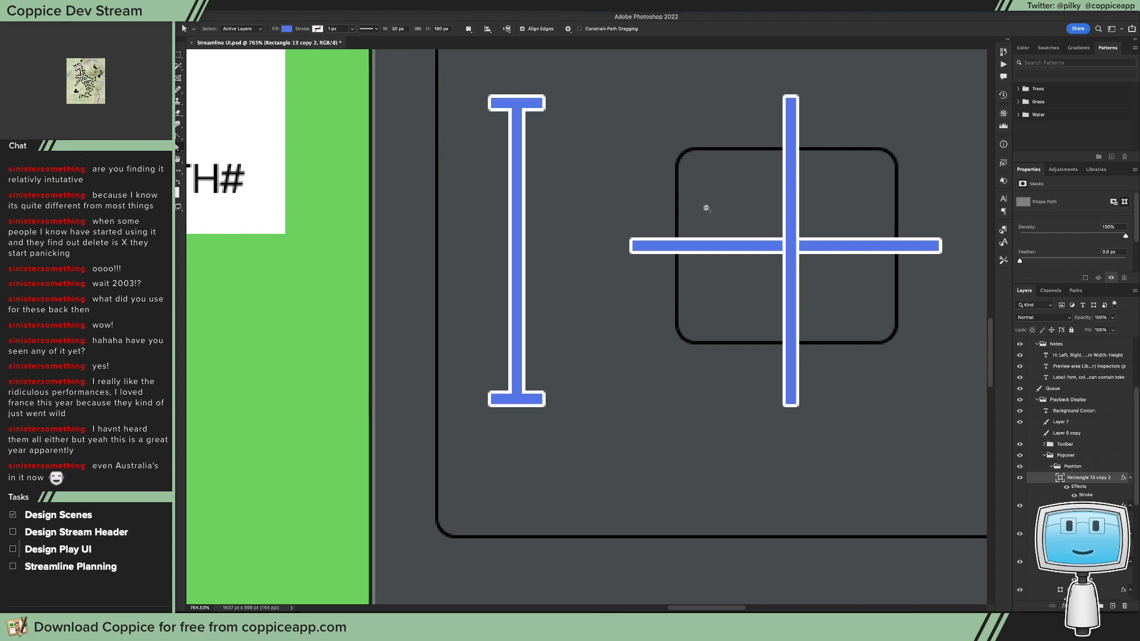
# Step: Shorten the I-beam to about 117 px tall by raising its lower end cap
pyautogui.scroll(-1, 707, 208)
pyautogui.scroll(-5, 771, 274)
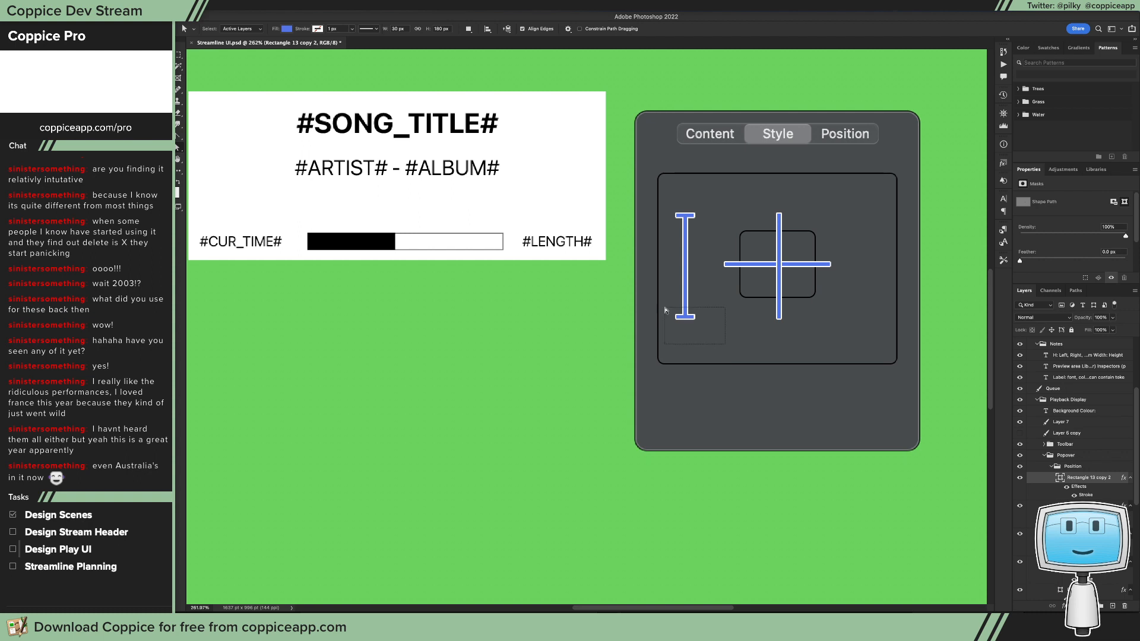
pyautogui.moveTo(665, 308); pyautogui.dragTo(703, 283)
pyautogui.press('v')
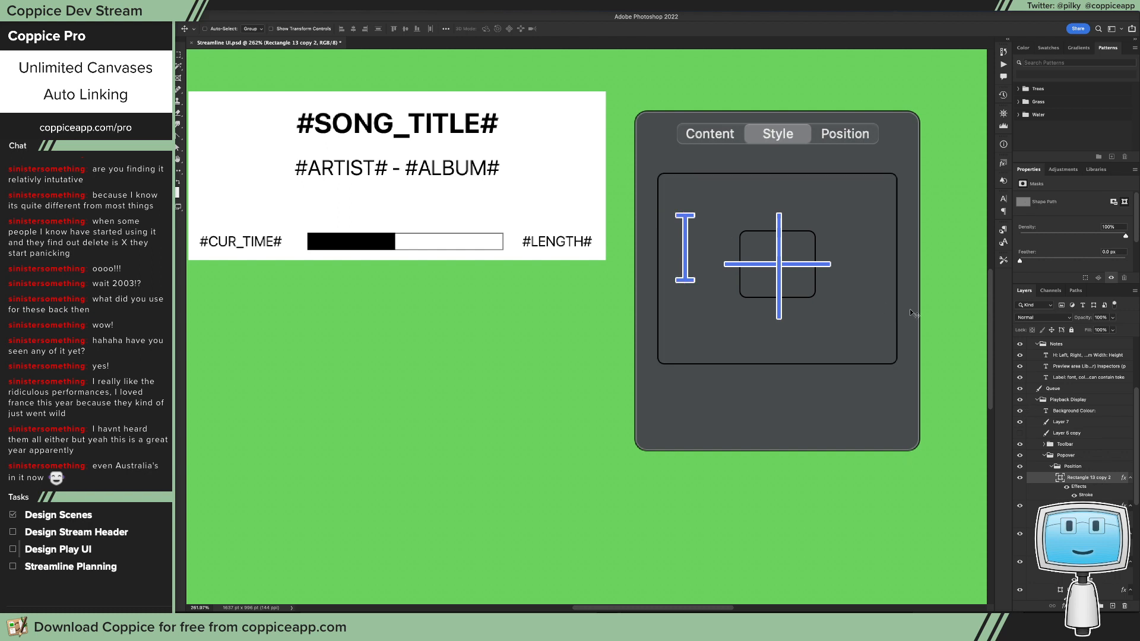
pyautogui.press('a')
pyautogui.hscroll(3, 829, 265)
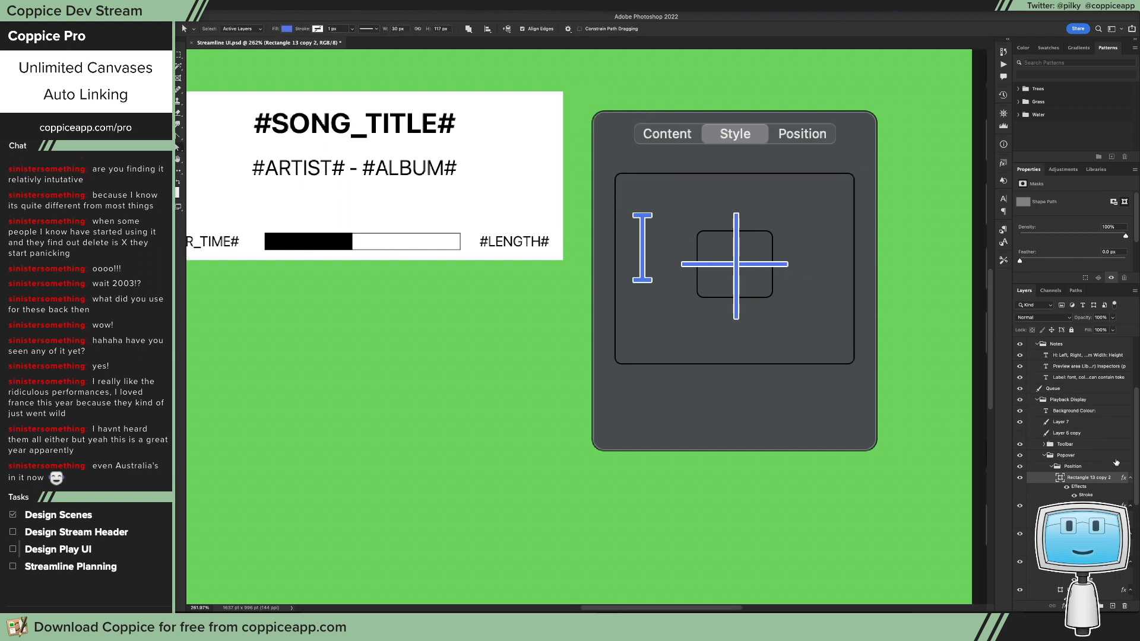
# Step: Shorten the horizontal centre bar from both ends to about 117 px wide so it fits inside the inner rounded square
pyautogui.click(1084, 533)
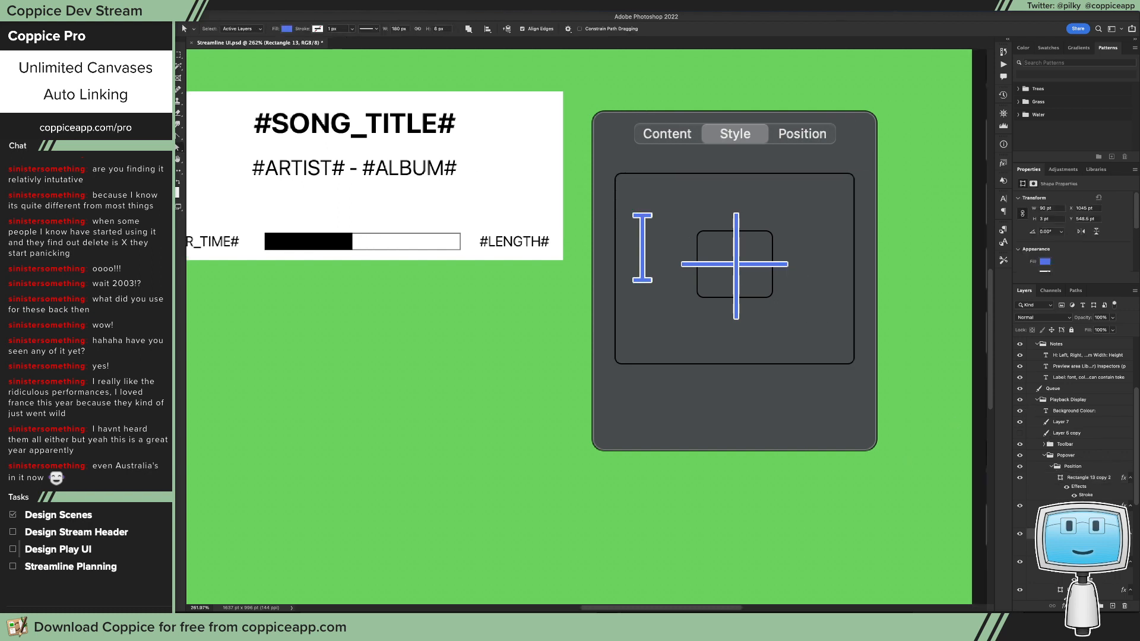
pyautogui.click(1020, 535)
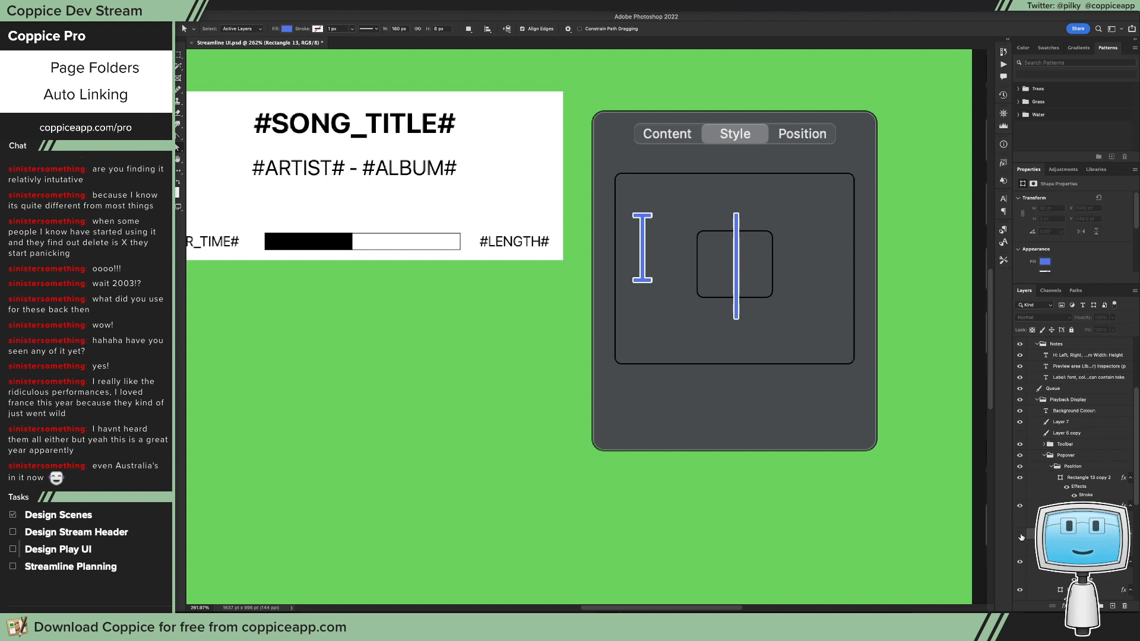
pyautogui.click(1020, 534)
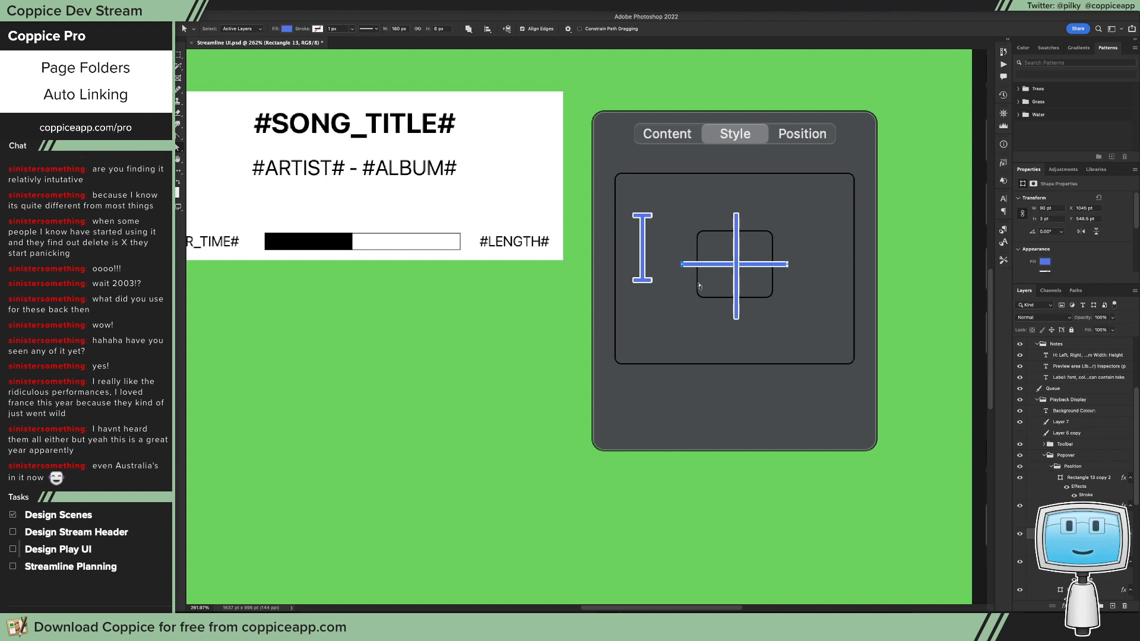
pyautogui.moveTo(683, 265); pyautogui.dragTo(701, 265)
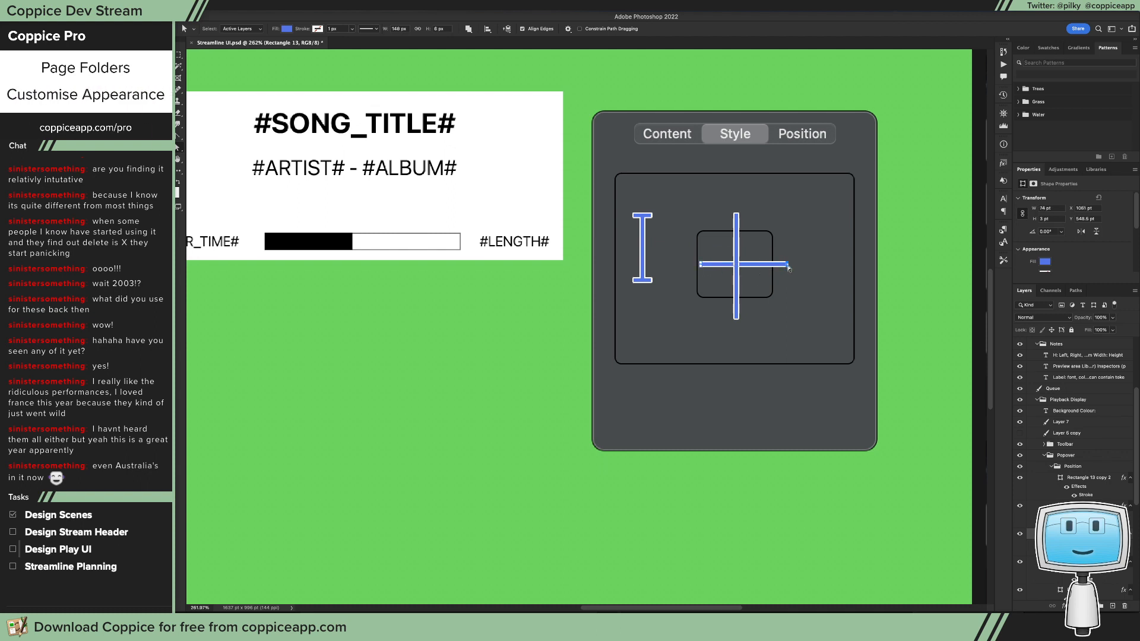
pyautogui.moveTo(789, 269); pyautogui.dragTo(769, 266)
# Step: Shorten the vertical centre bar from both ends so it fits inside the inner rounded square
pyautogui.click(1020, 506)
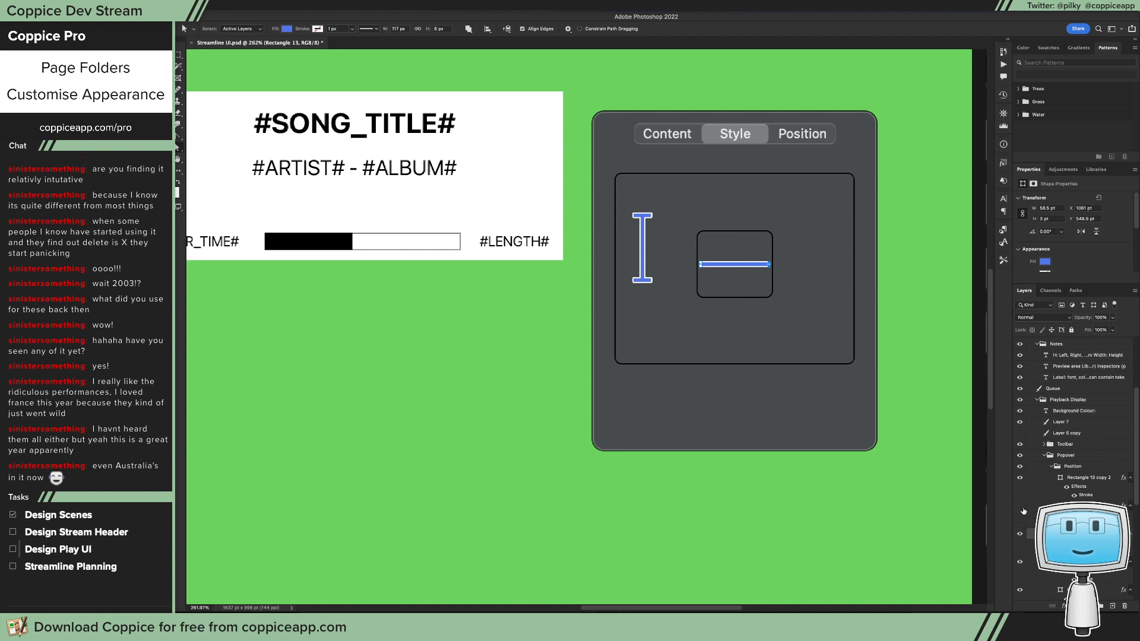
pyautogui.click(1020, 507)
pyautogui.click(1081, 506)
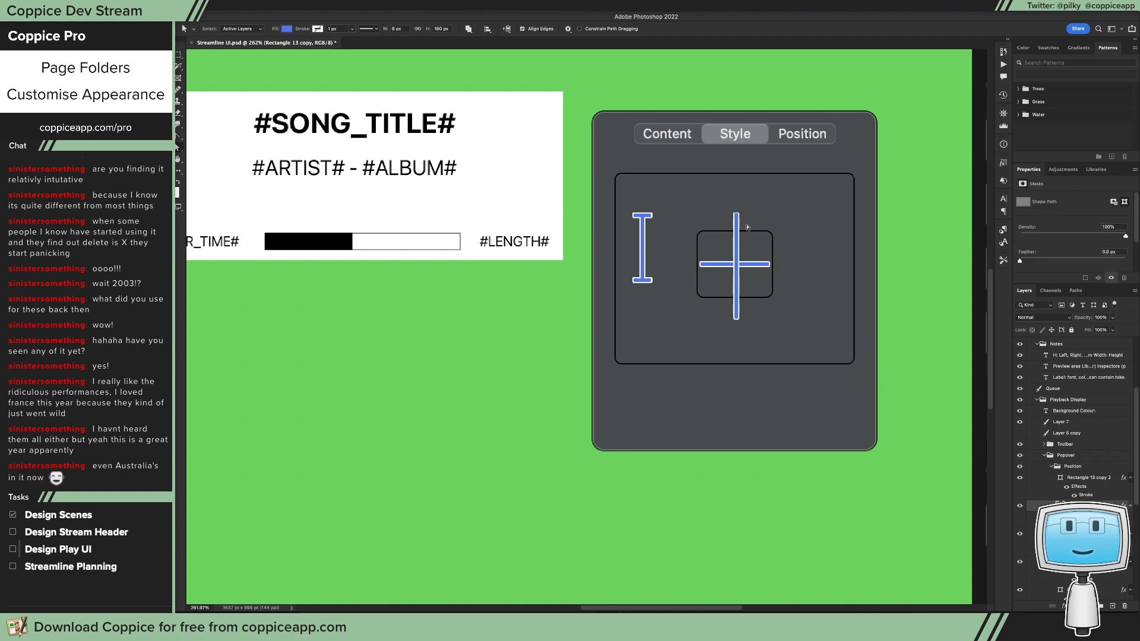
pyautogui.moveTo(717, 201); pyautogui.dragTo(736, 236)
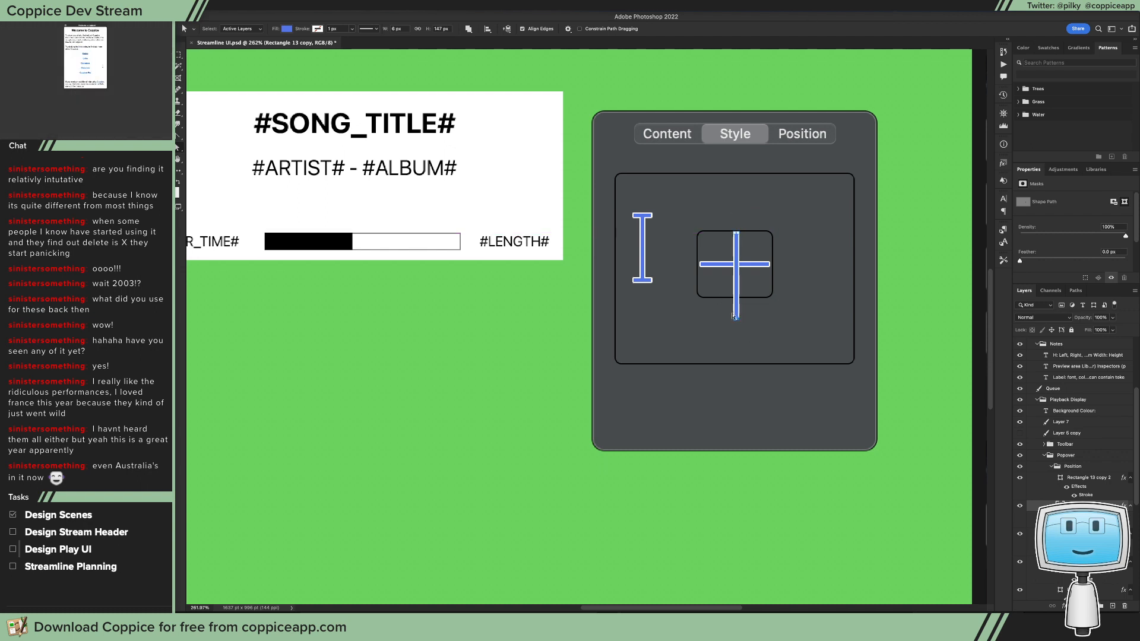
pyautogui.moveTo(739, 321); pyautogui.dragTo(795, 229)
# Step: Move the I-beam directly above the inner rounded square, in line with the vertical centre bar
pyautogui.click(1076, 467)
pyautogui.press('v')
pyautogui.press('super+z')
pyautogui.click(1065, 478)
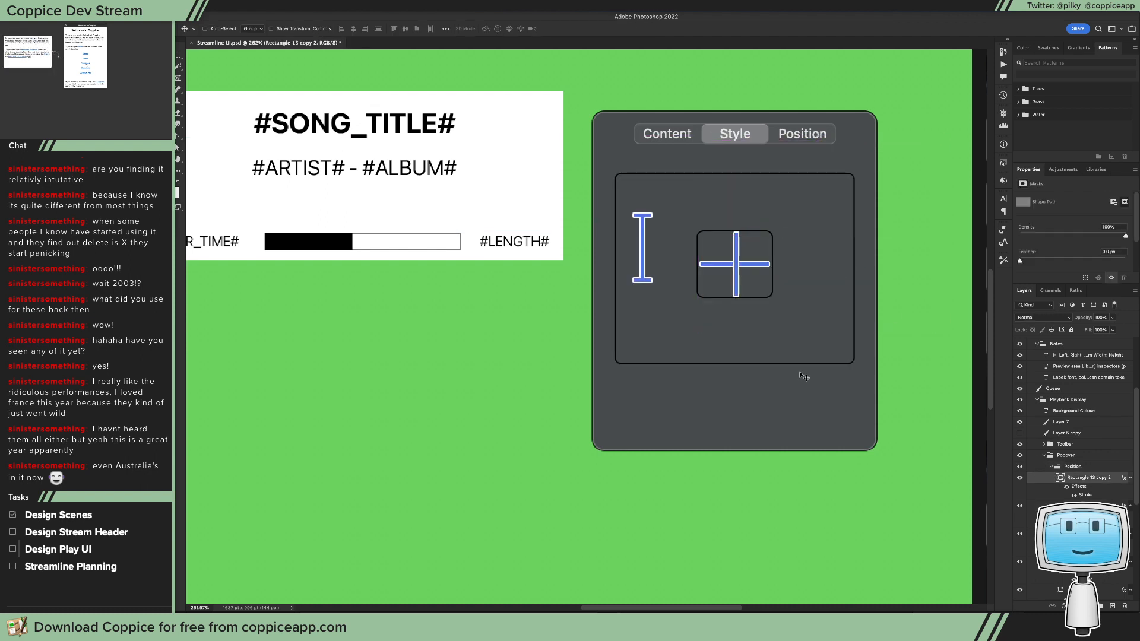
pyautogui.moveTo(679, 246); pyautogui.dragTo(777, 171)
# Step: Shorten the I-beam to about 90 px tall within the outer frame and place a duplicate below the inner square
pyautogui.press('a')
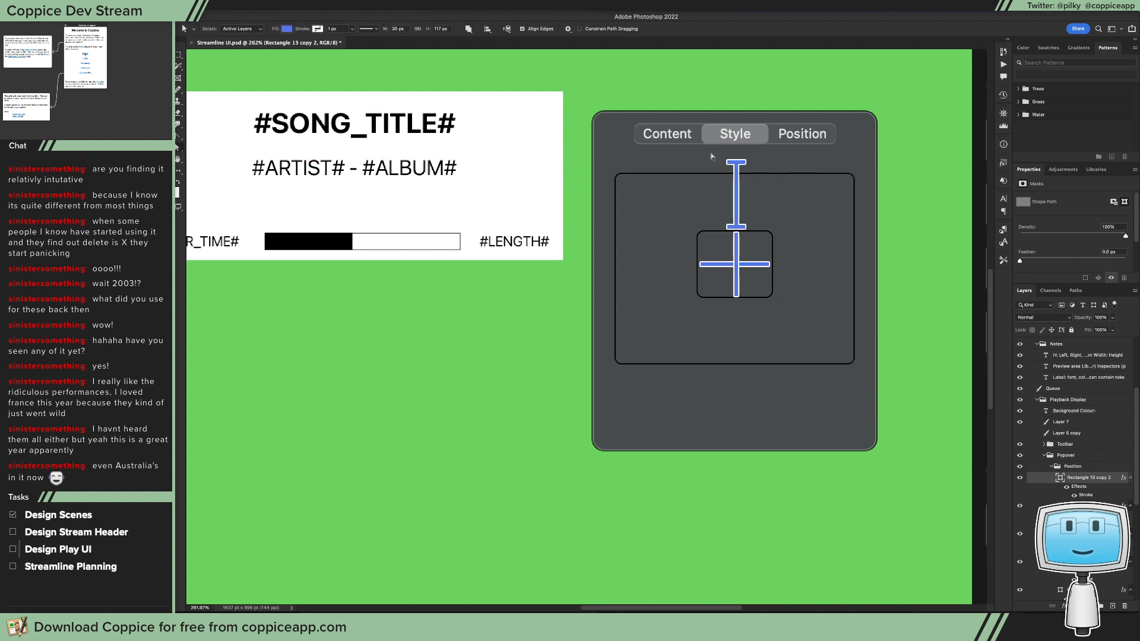
pyautogui.moveTo(711, 153); pyautogui.dragTo(732, 343)
pyautogui.press('v')
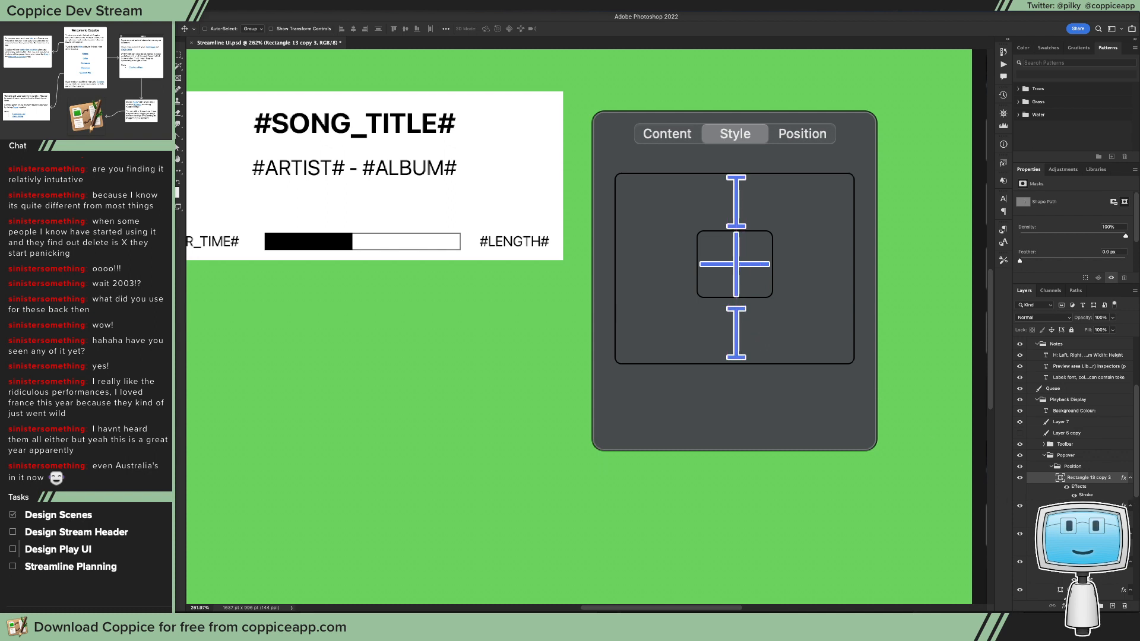
# Step: Move the inner rounded square and its two centre bars down slightly to centre them between the two I-beams
pyautogui.click(1096, 534)
pyautogui.keyDown('shift'); pyautogui.click(1096, 592); pyautogui.keyUp('shift')
pyautogui.moveTo(763, 280); pyautogui.dragTo(763, 287)
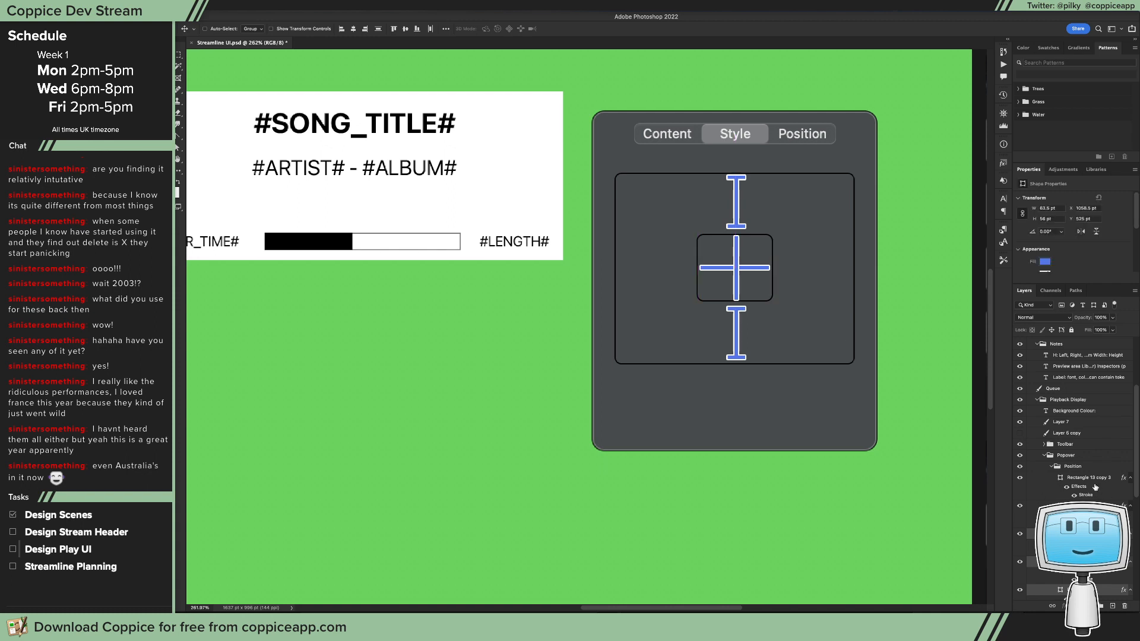
# Step: Duplicate an I-beam, rotate the copy to horizontal and place it beside the inner square's right edge
pyautogui.click(1095, 487)
pyautogui.moveTo(738, 205); pyautogui.dragTo(816, 134)
pyautogui.press('super+t')
pyautogui.moveTo(848, 331); pyautogui.dragTo(745, 295)
pyautogui.press('Return')
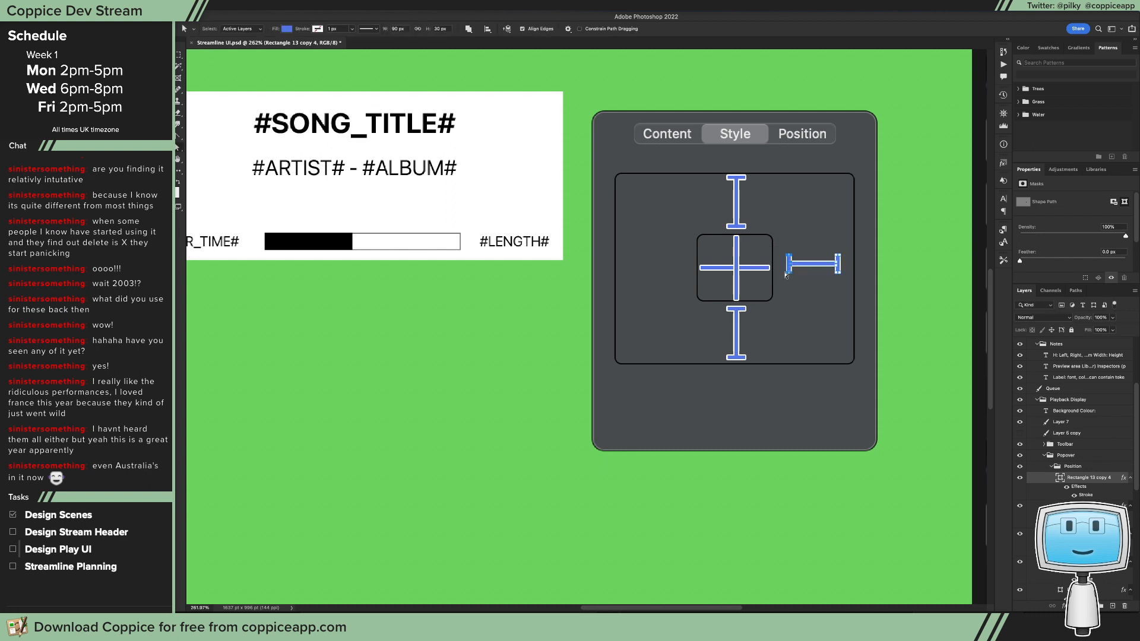
# Step: Lengthen the horizontal I-beam to fill the gap to the outer frame and place a duplicate left of the inner square
pyautogui.moveTo(791, 274)
pyautogui.mouseDown()
pyautogui.moveTo(775, 277)
pyautogui.moveTo(813, 269)
pyautogui.mouseUp()
pyautogui.press('v')
pyautogui.moveTo(813, 269); pyautogui.dragTo(665, 268)
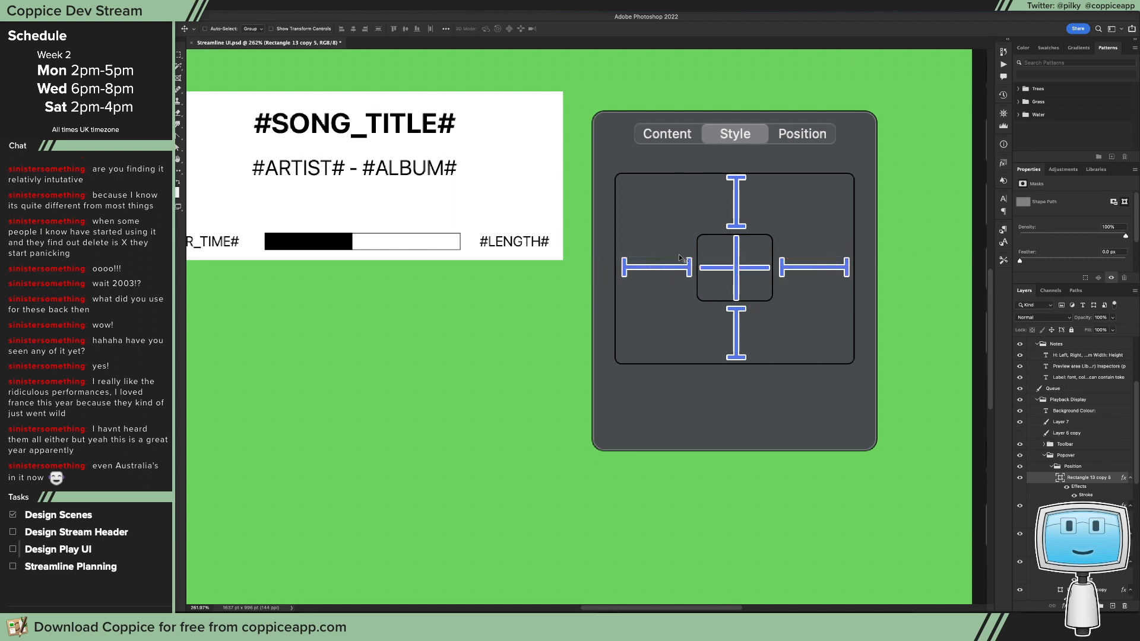
# Step: Set the left I-beam's fill colour to grey #959595
pyautogui.hotkey('ctrl', '1')
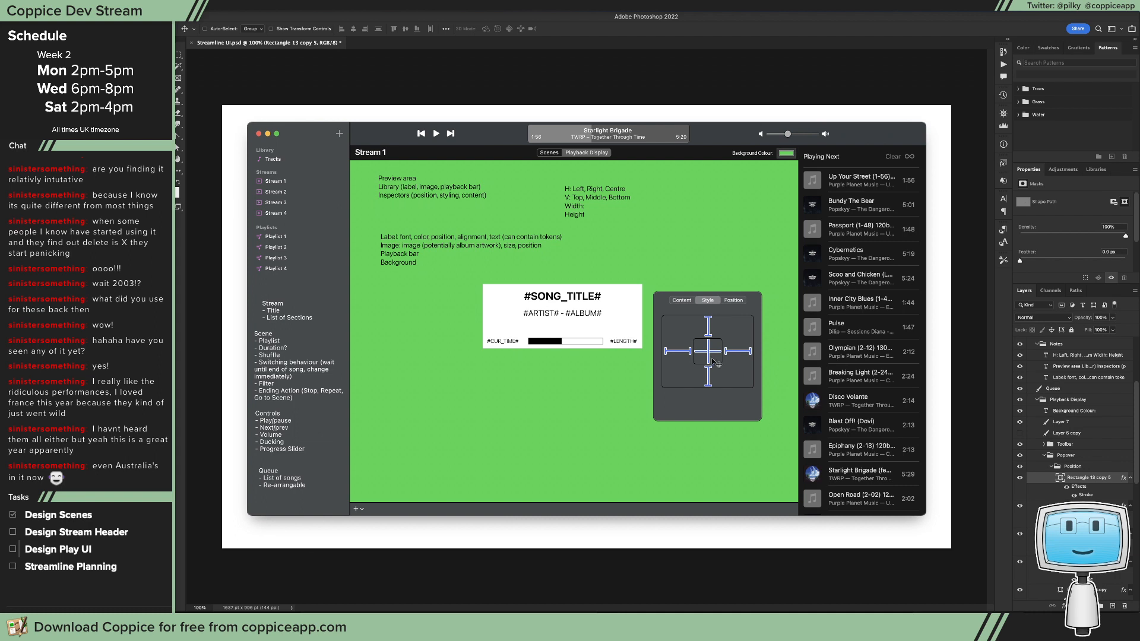
pyautogui.scroll(-3, 1059, 450)
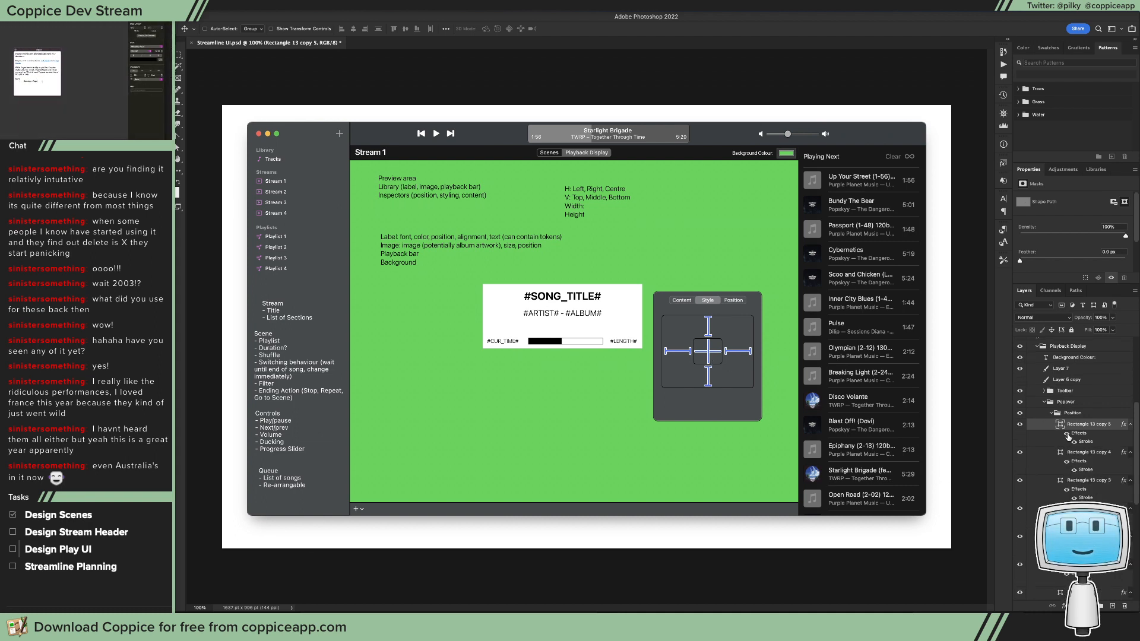
pyautogui.doubleClick(1061, 425)
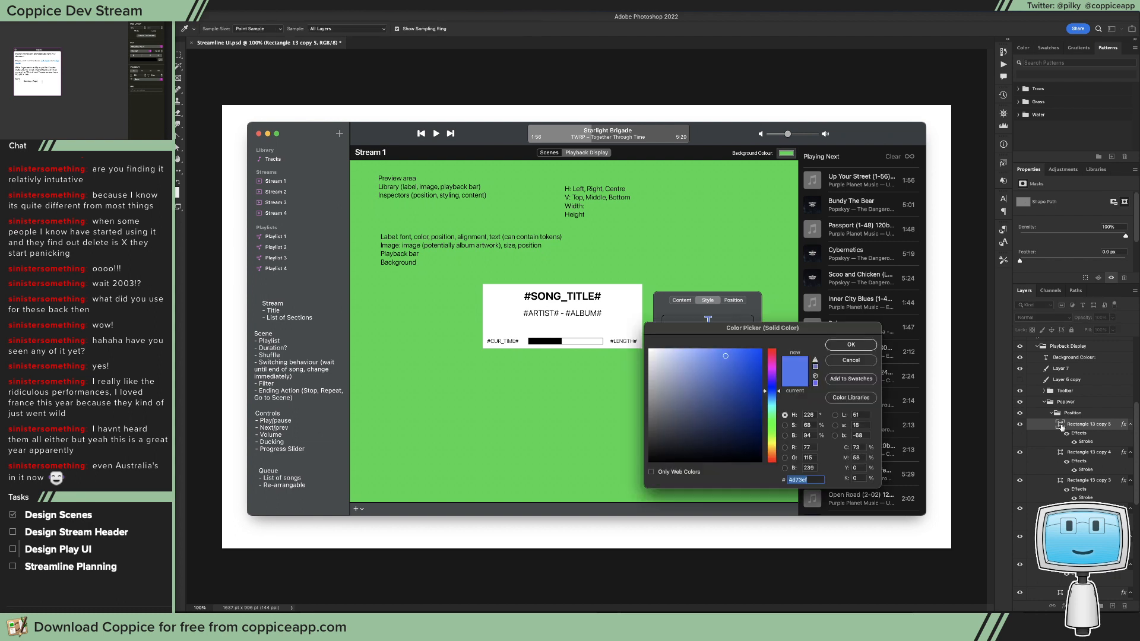
pyautogui.moveTo(720, 329); pyautogui.dragTo(458, 336)
pyautogui.moveTo(387, 396)
pyautogui.mouseDown()
pyautogui.moveTo(387, 385)
pyautogui.moveTo(387, 403)
pyautogui.mouseUp()
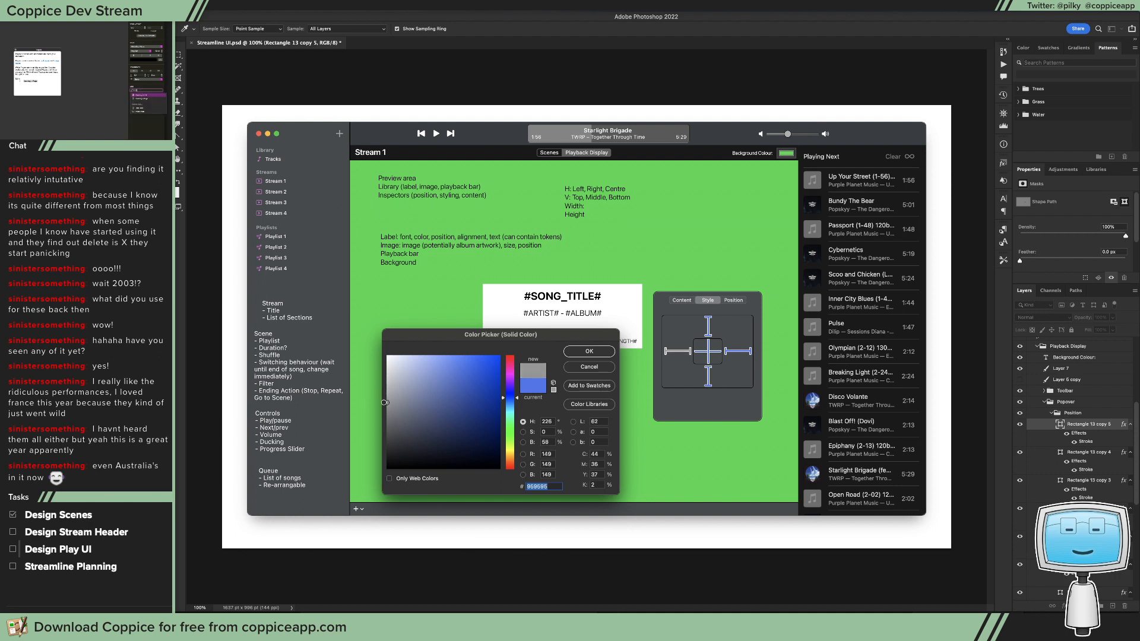
pyautogui.click(588, 352)
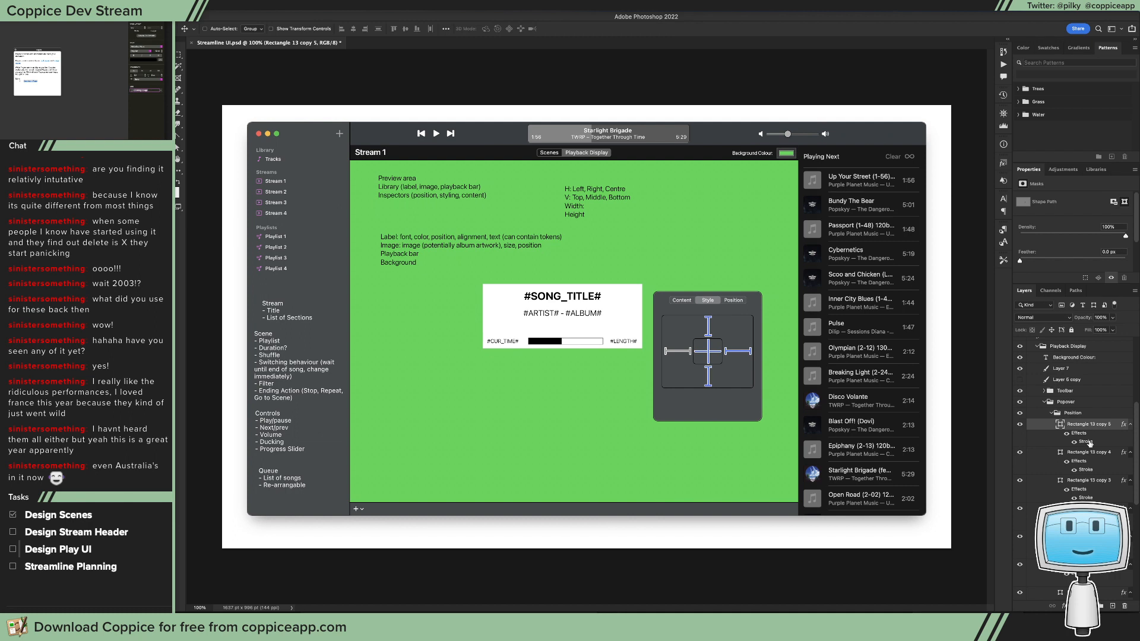
pyautogui.doubleClick(1090, 442)
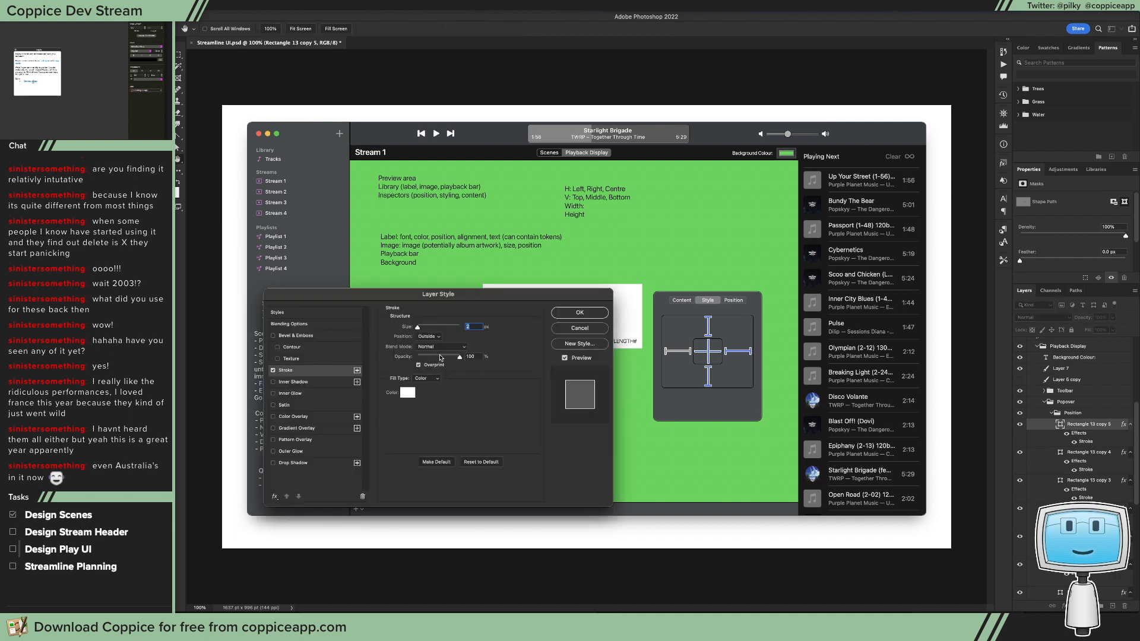
pyautogui.moveTo(442, 356); pyautogui.dragTo(445, 358)
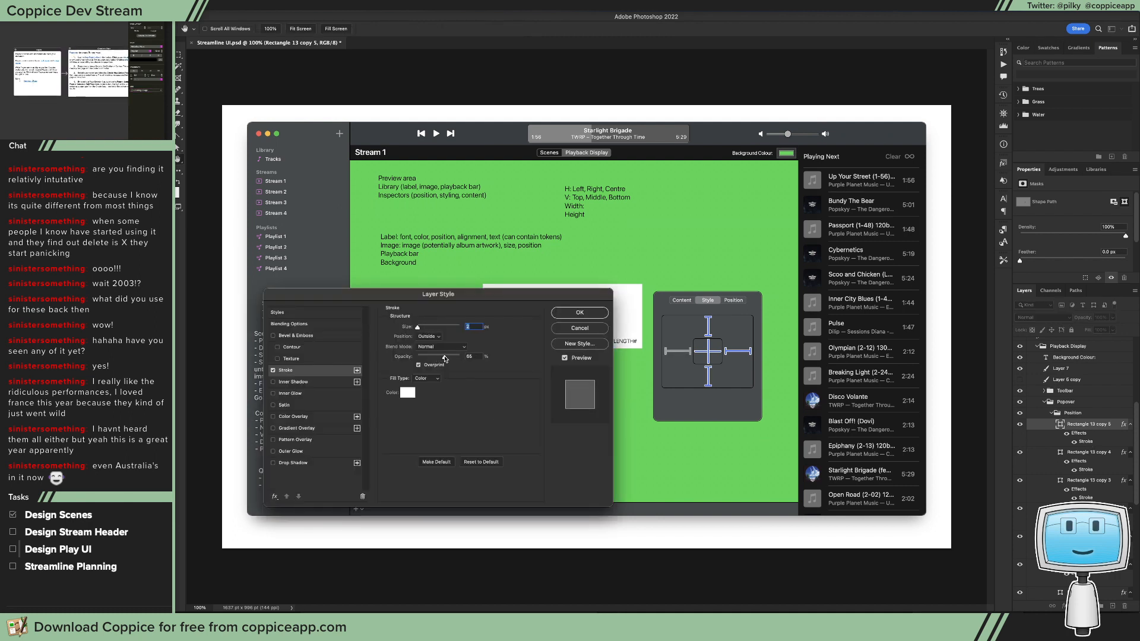
pyautogui.click(579, 328)
# Step: Set the left I-beam's layer opacity to 80% and paste its layer style onto the right and bottom I-beams
pyautogui.click(1114, 317)
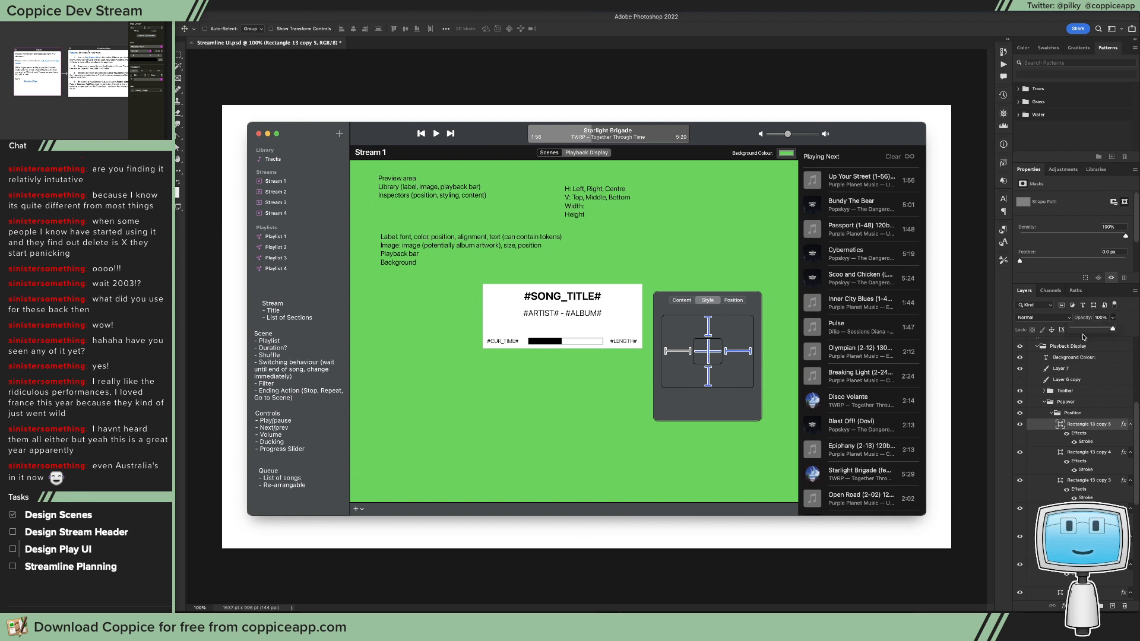
pyautogui.moveTo(1085, 330); pyautogui.dragTo(1106, 333)
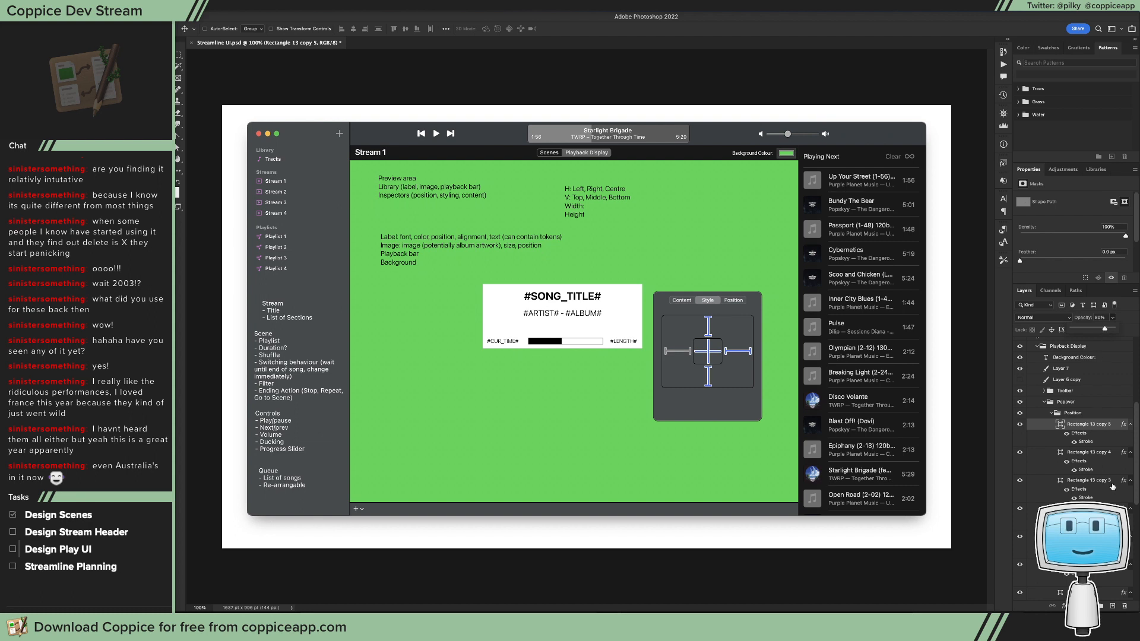
pyautogui.rightClick(1087, 426)
pyautogui.rightClick(1099, 453)
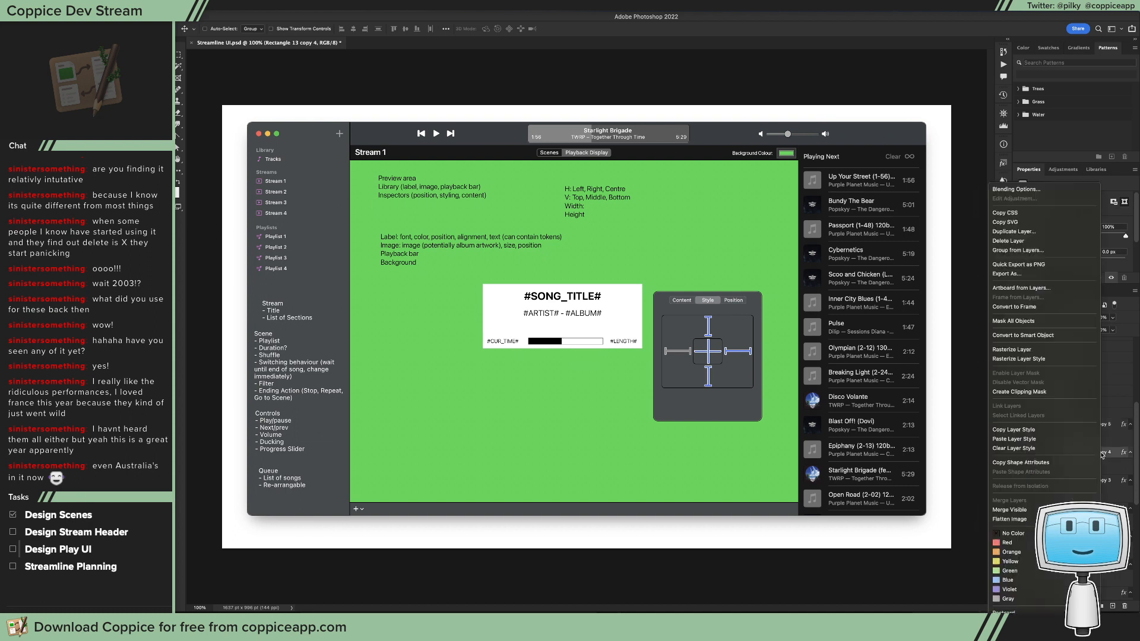
pyautogui.click(1053, 440)
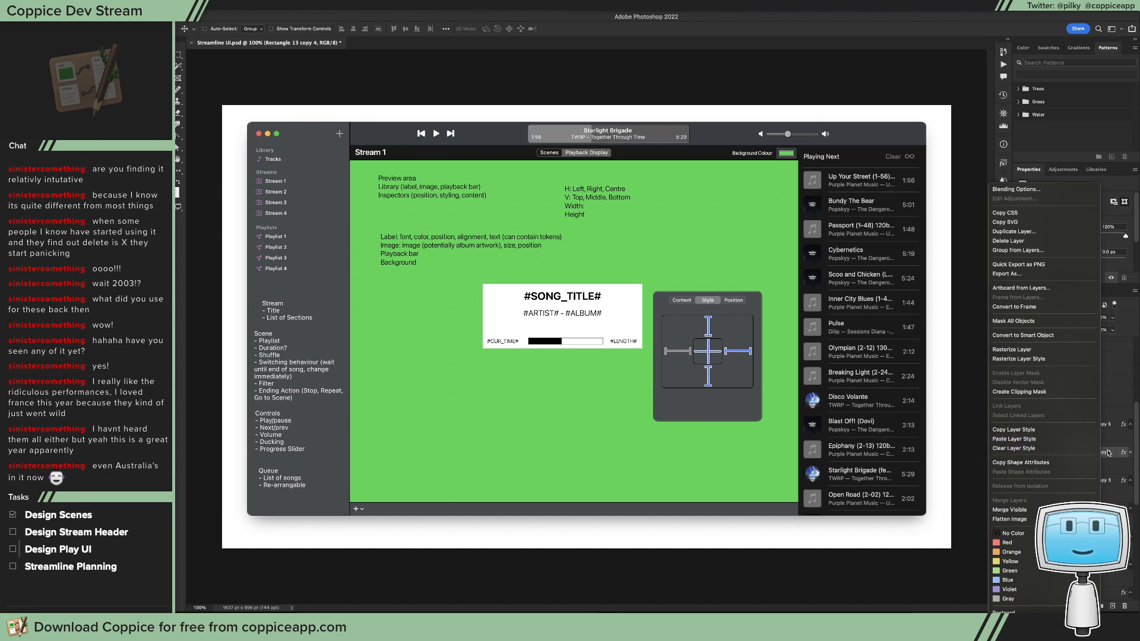
pyautogui.rightClick(1107, 481)
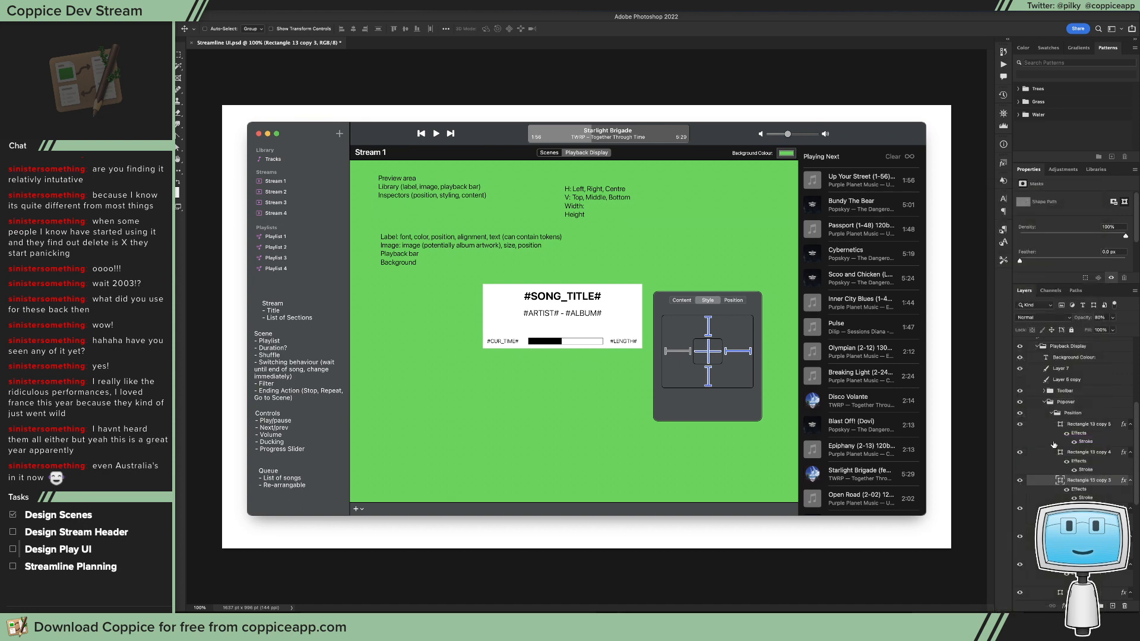
pyautogui.click(1054, 444)
# Step: Set the bottom I-beam's fill colour to grey #909090
pyautogui.doubleClick(1060, 481)
pyautogui.moveTo(392, 393)
pyautogui.mouseDown()
pyautogui.moveTo(374, 393)
pyautogui.moveTo(375, 404)
pyautogui.mouseUp()
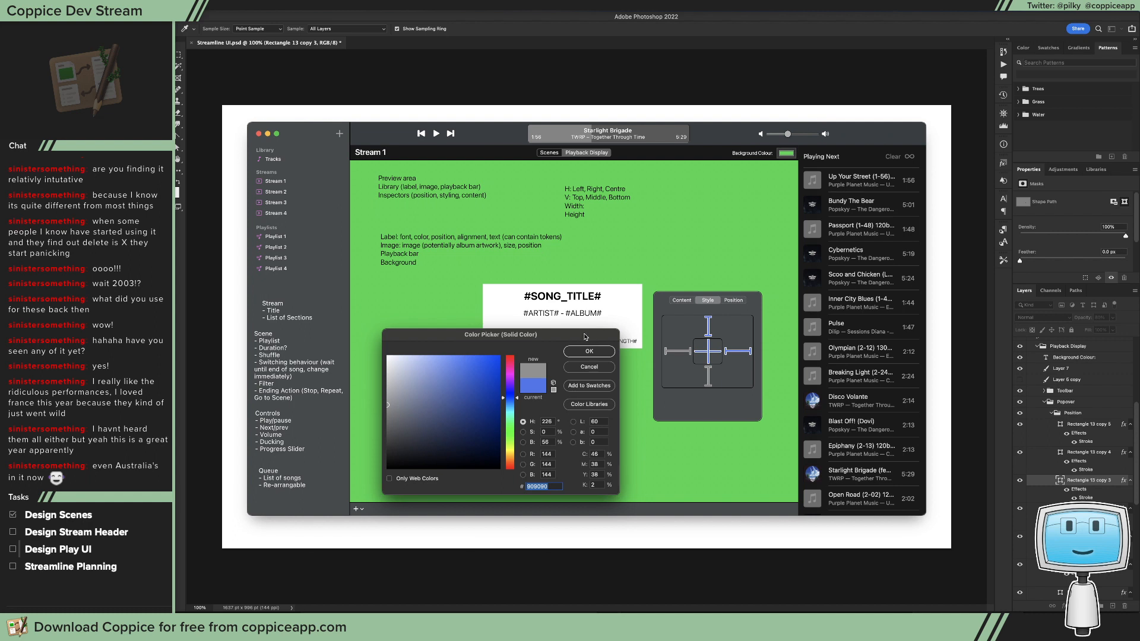
pyautogui.click(589, 351)
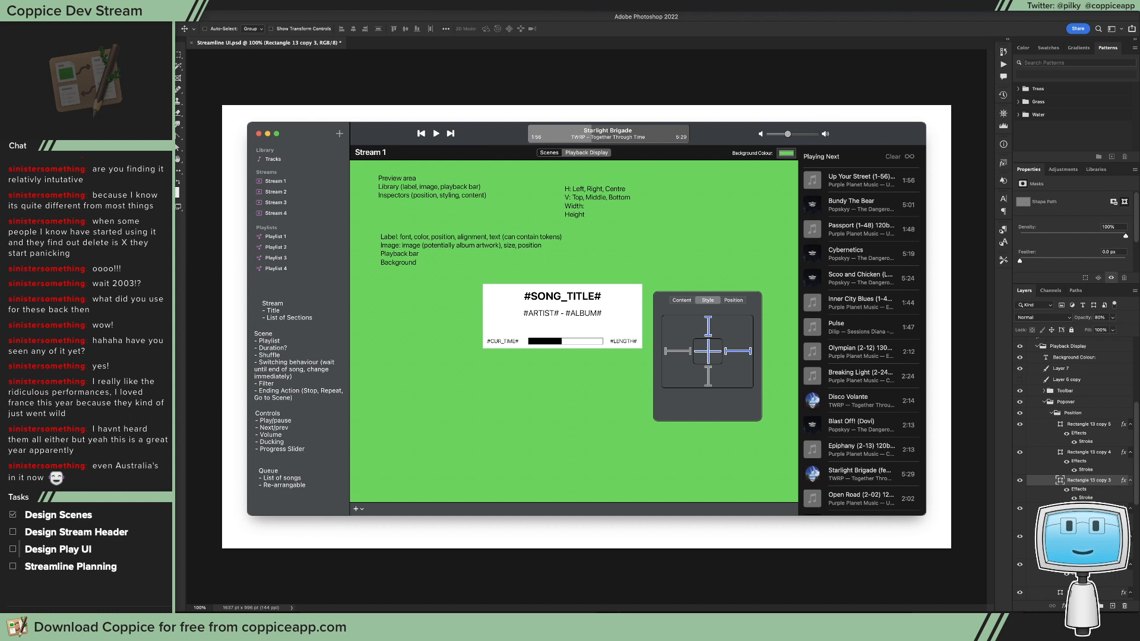
# Step: Recolour the top I-beam's fill to a matching grey and set its layer opacity to 80%
pyautogui.scroll(-3, 1068, 416)
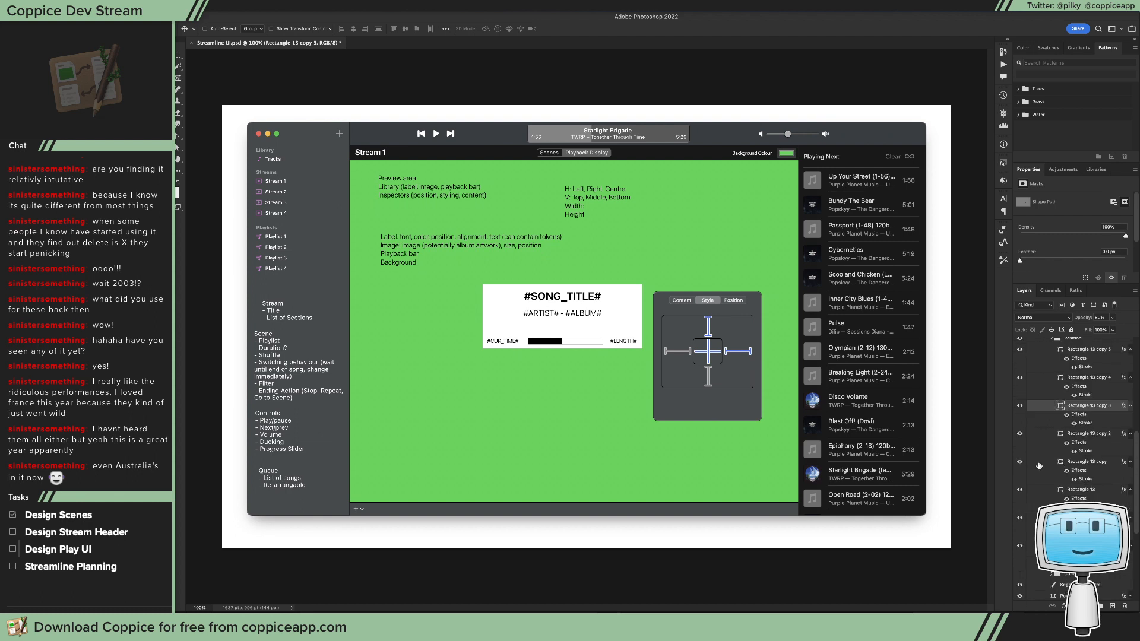
pyautogui.click(1060, 463)
pyautogui.press('a')
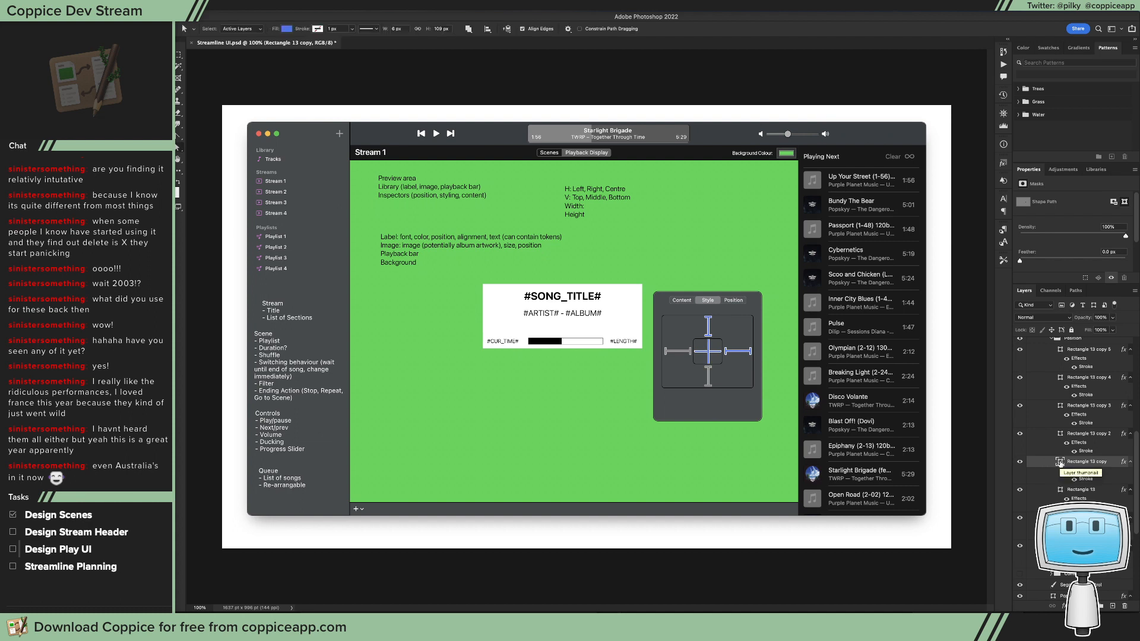
pyautogui.click(1060, 434)
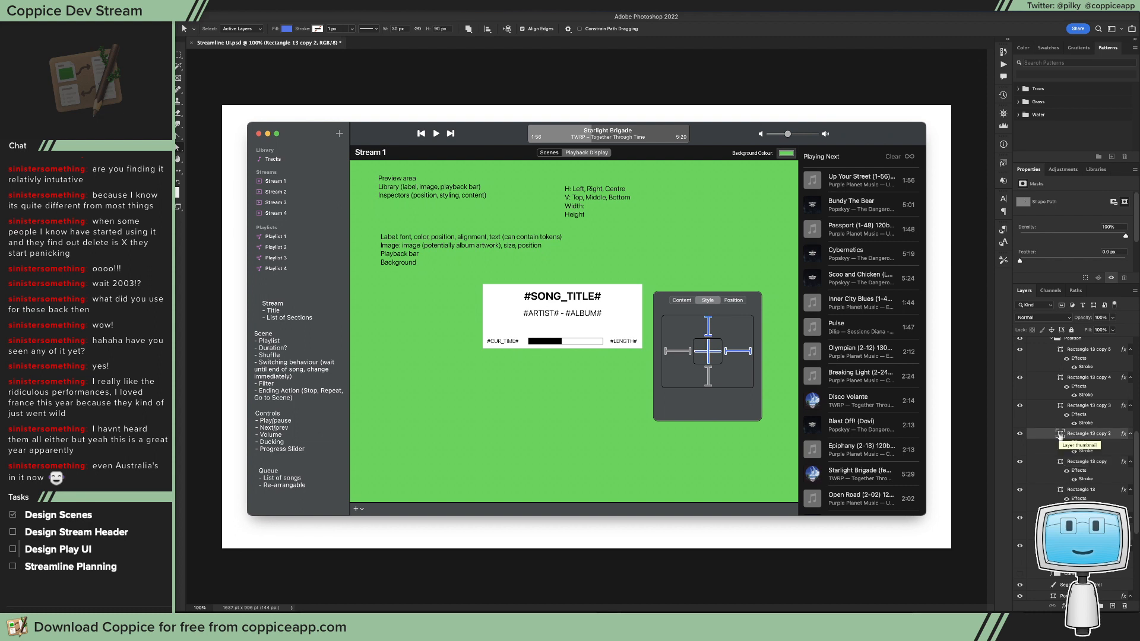
pyautogui.doubleClick(1060, 434)
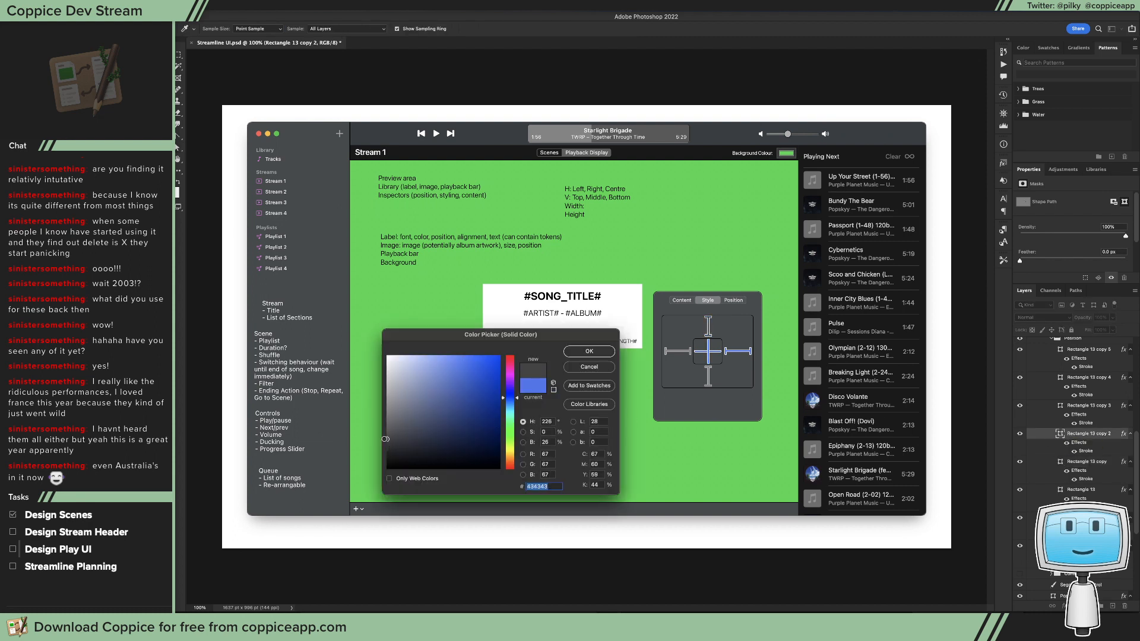
pyautogui.moveTo(385, 438); pyautogui.dragTo(381, 405)
pyautogui.click(613, 350)
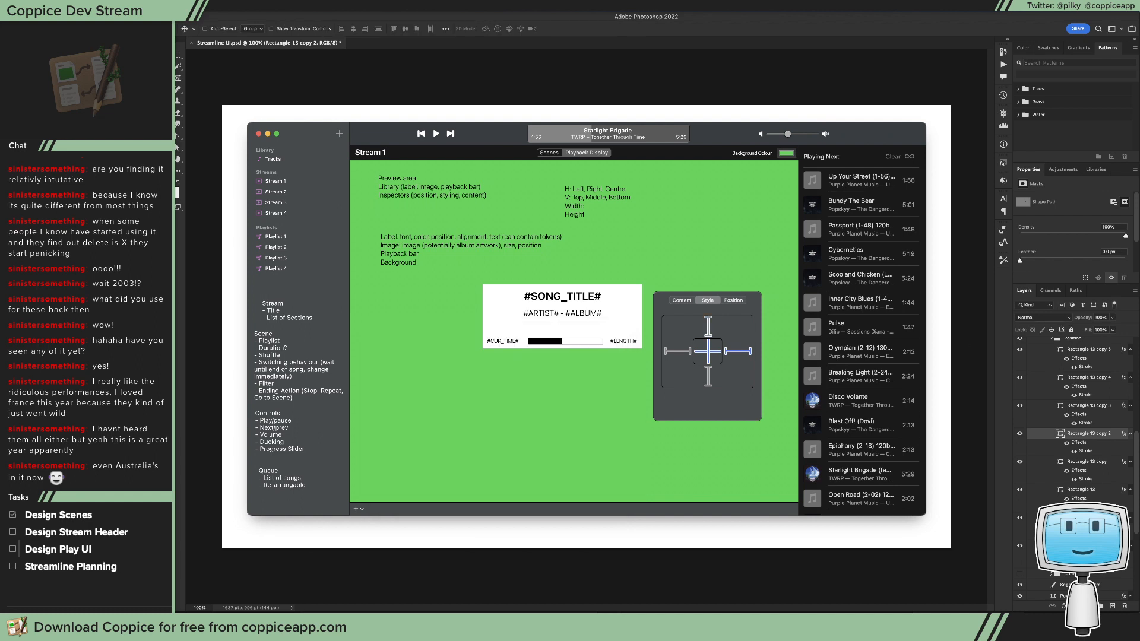
pyautogui.press('8')
# Step: Identify the inner square's vertical centre bar, set its fill to grey #909090 and its layer opacity to 80%
pyautogui.click(1021, 465)
pyautogui.click(1021, 468)
pyautogui.click(1058, 463)
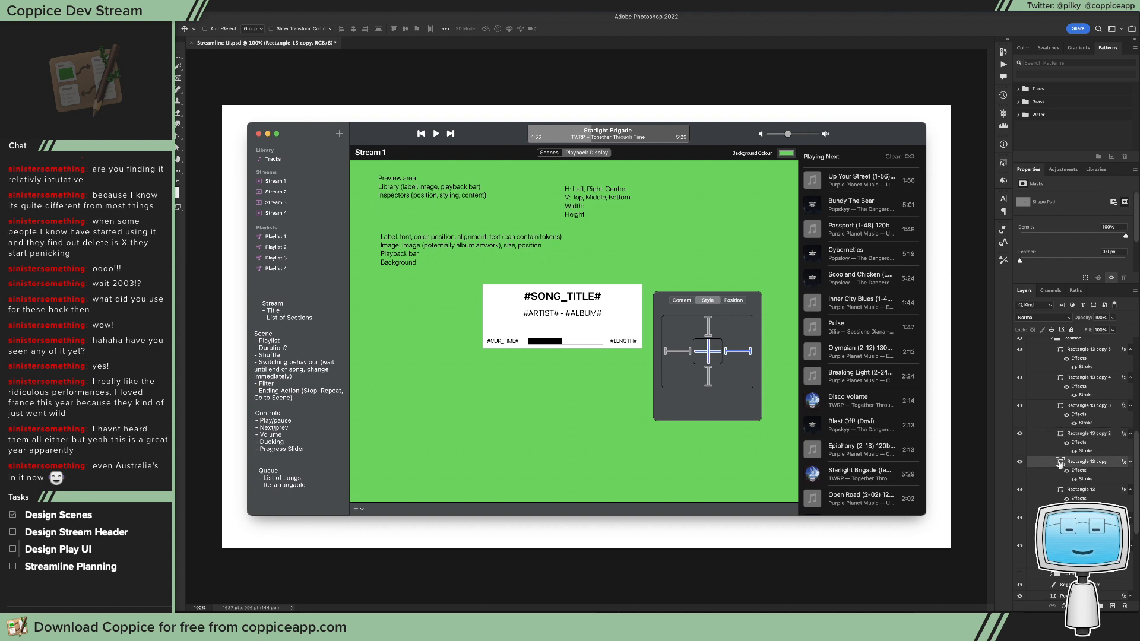
pyautogui.doubleClick(1059, 464)
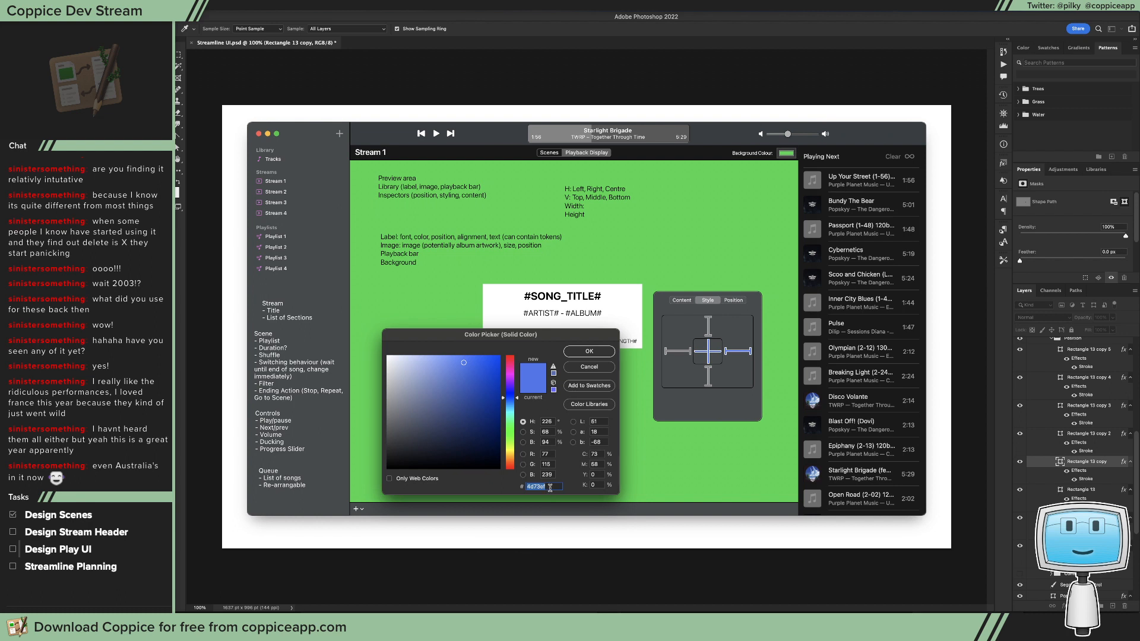
pyautogui.moveTo(413, 406)
pyautogui.mouseDown()
pyautogui.moveTo(359, 406)
pyautogui.moveTo(404, 401)
pyautogui.moveTo(385, 404)
pyautogui.mouseUp()
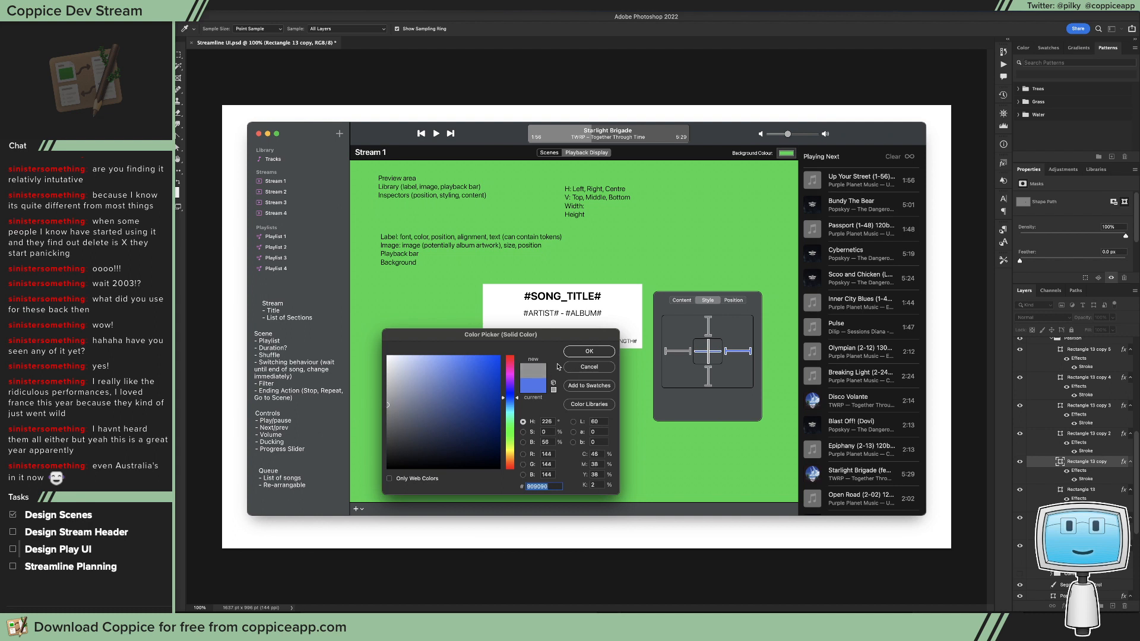
pyautogui.click(582, 355)
pyautogui.press('8')
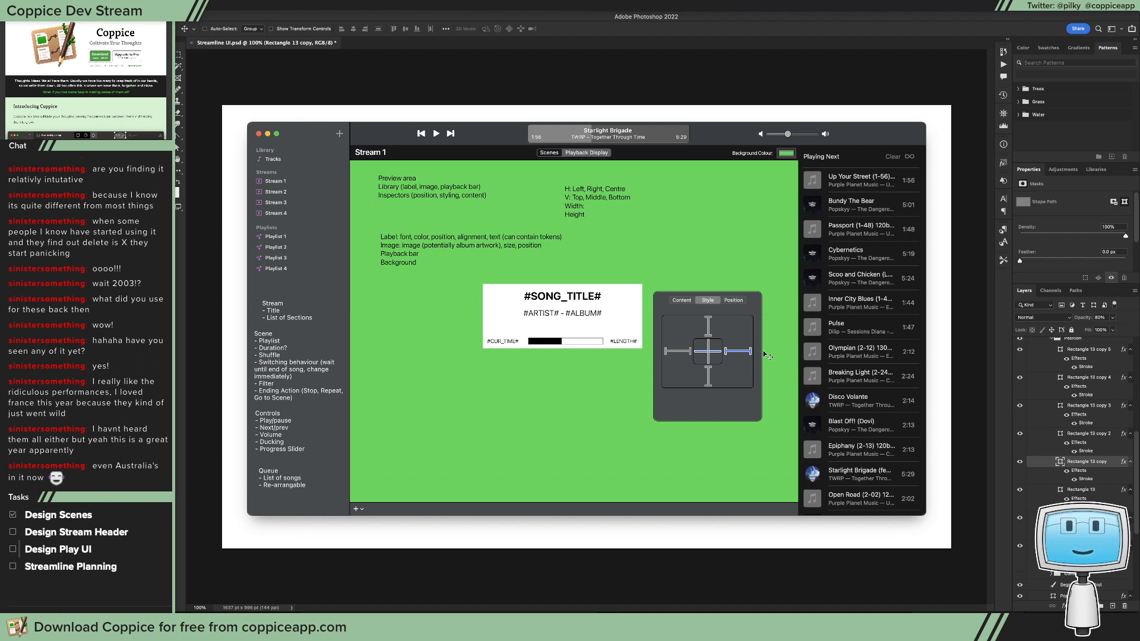
# Step: Switch to Xcode and place a duplicate of the Content/Style/Position segmented control below the song token field
pyautogui.scroll(1, 1114, 496)
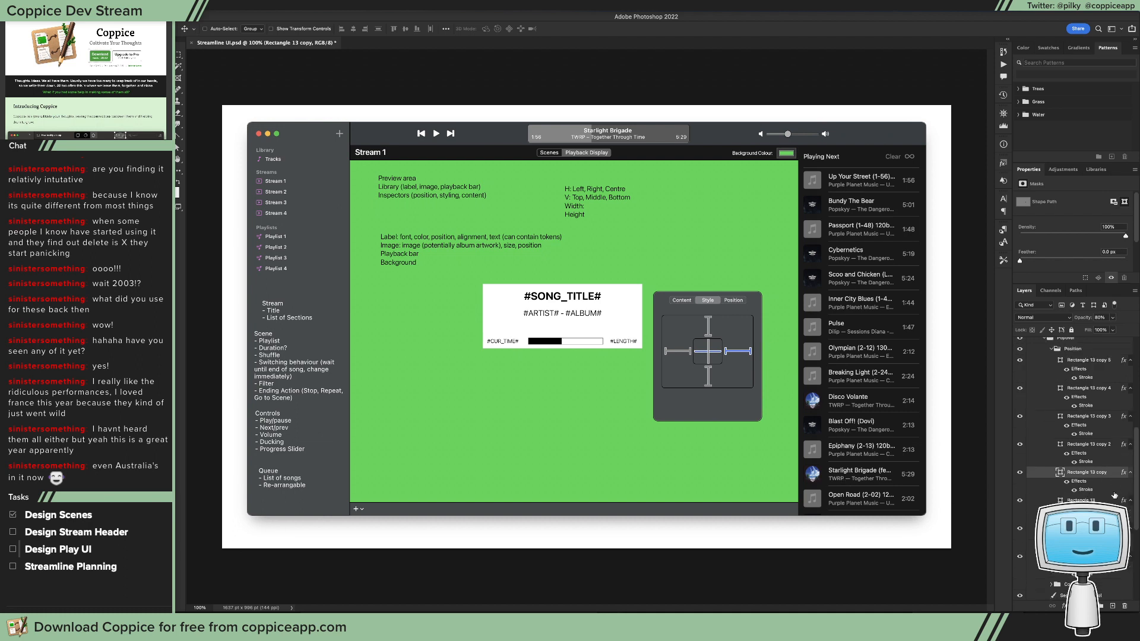
pyautogui.scroll(4, 1114, 495)
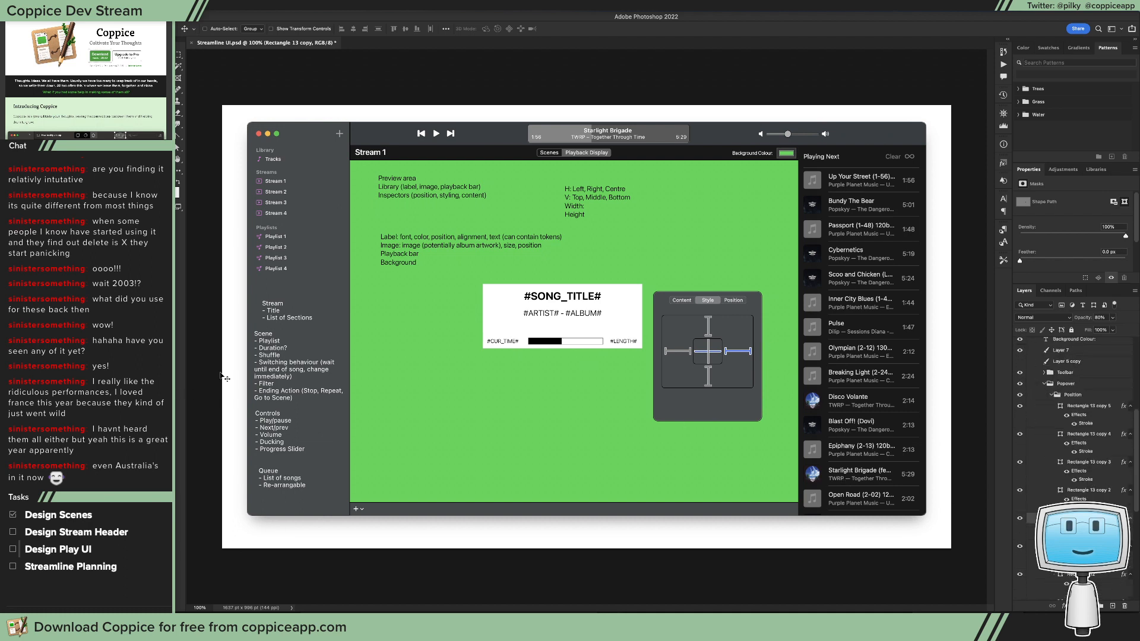
pyautogui.press('super+Tab')
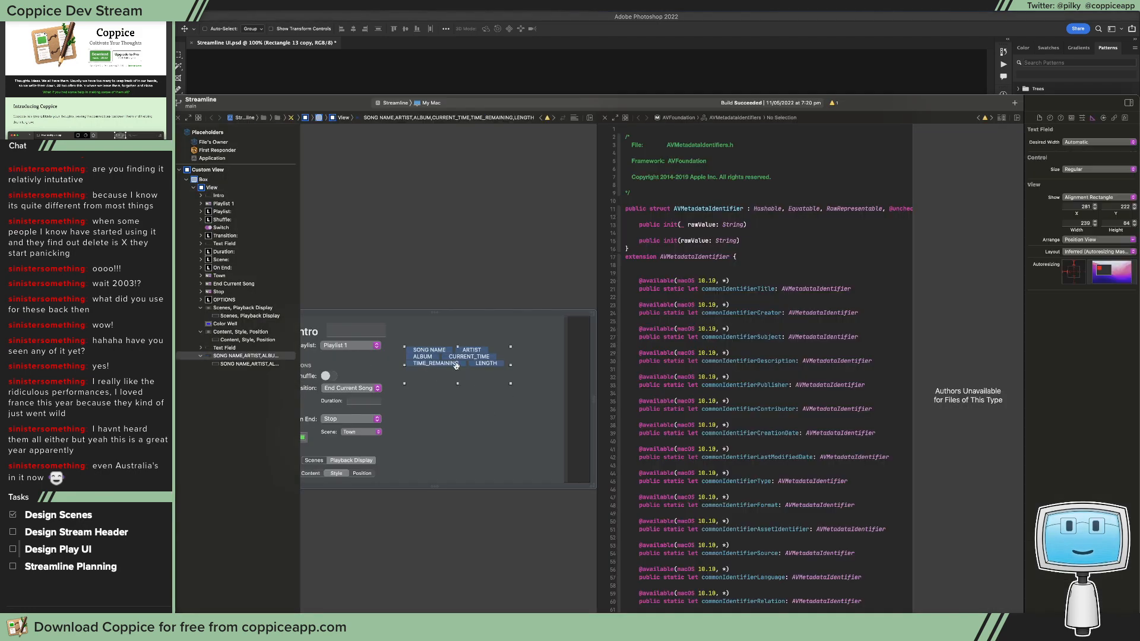
pyautogui.hscroll(-3, 484, 383)
pyautogui.click(373, 473)
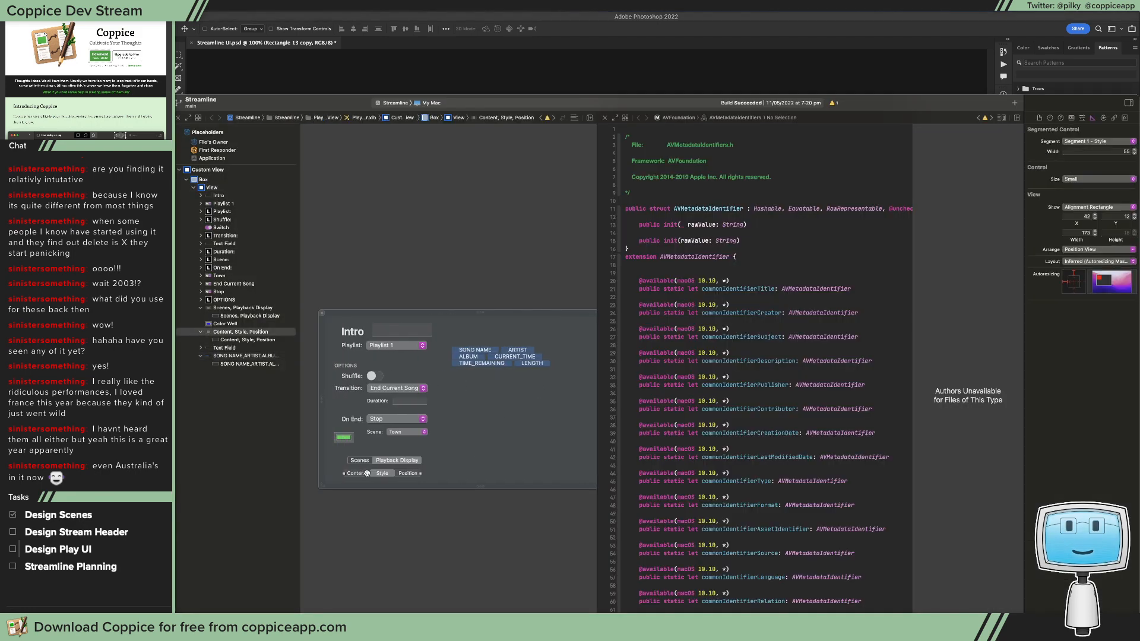
pyautogui.moveTo(486, 443); pyautogui.dragTo(513, 404)
# Step: Rename the duplicated segmented control's segments to Left, Centre and Right
pyautogui.doubleClick(505, 403)
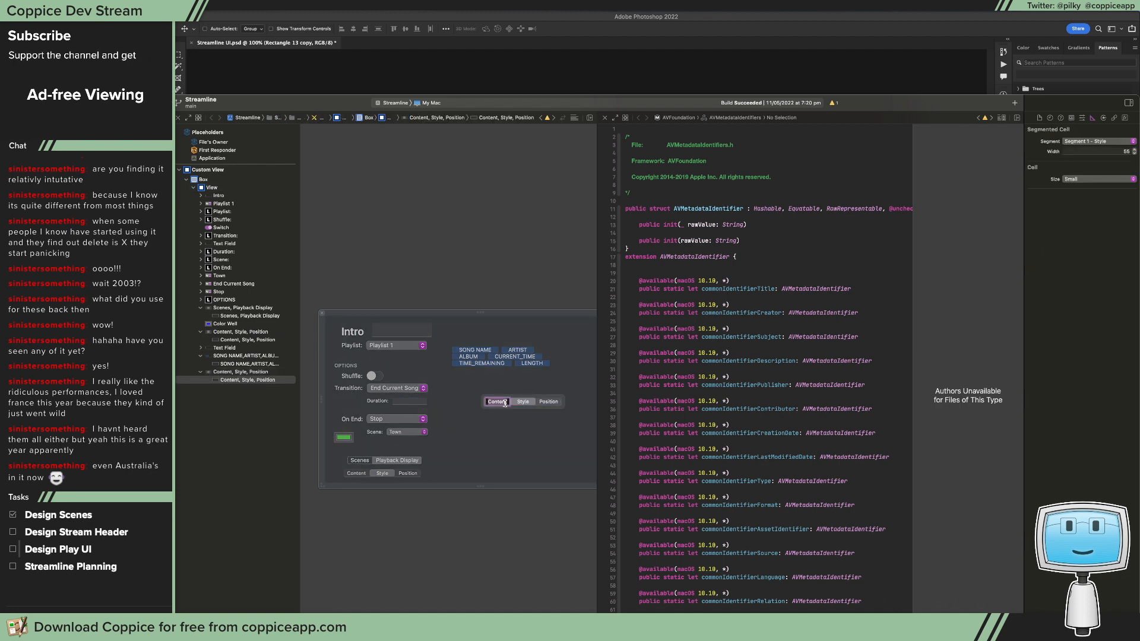
pyautogui.write('Left')
pyautogui.press('Return')
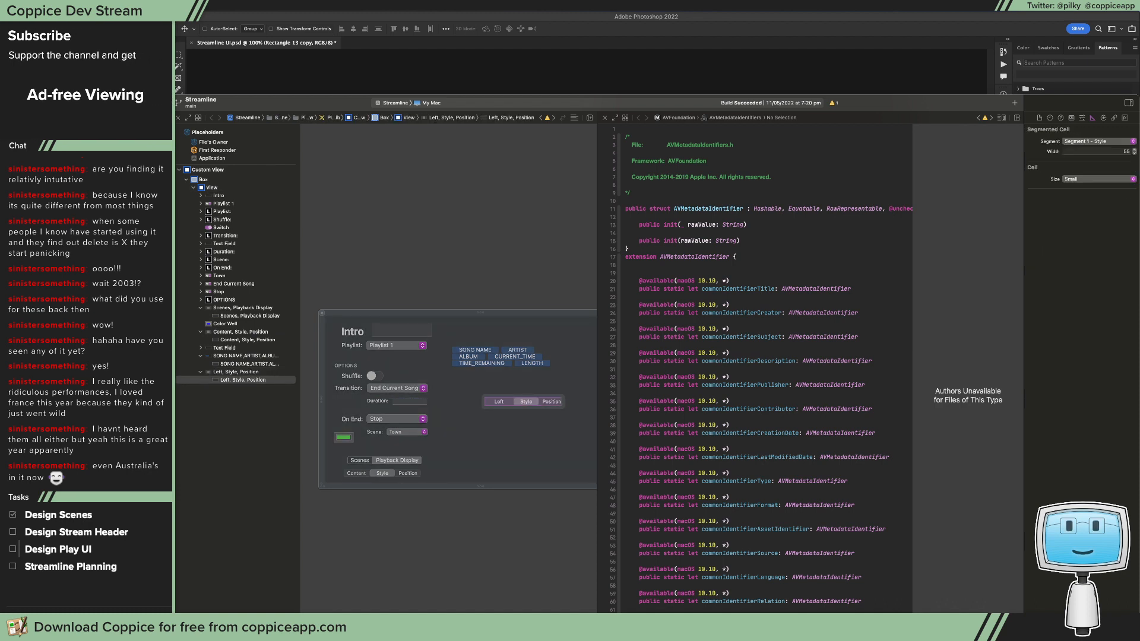
pyautogui.doubleClick(522, 401)
pyautogui.write('Centre')
pyautogui.doubleClick(549, 404)
pyautogui.write('Right')
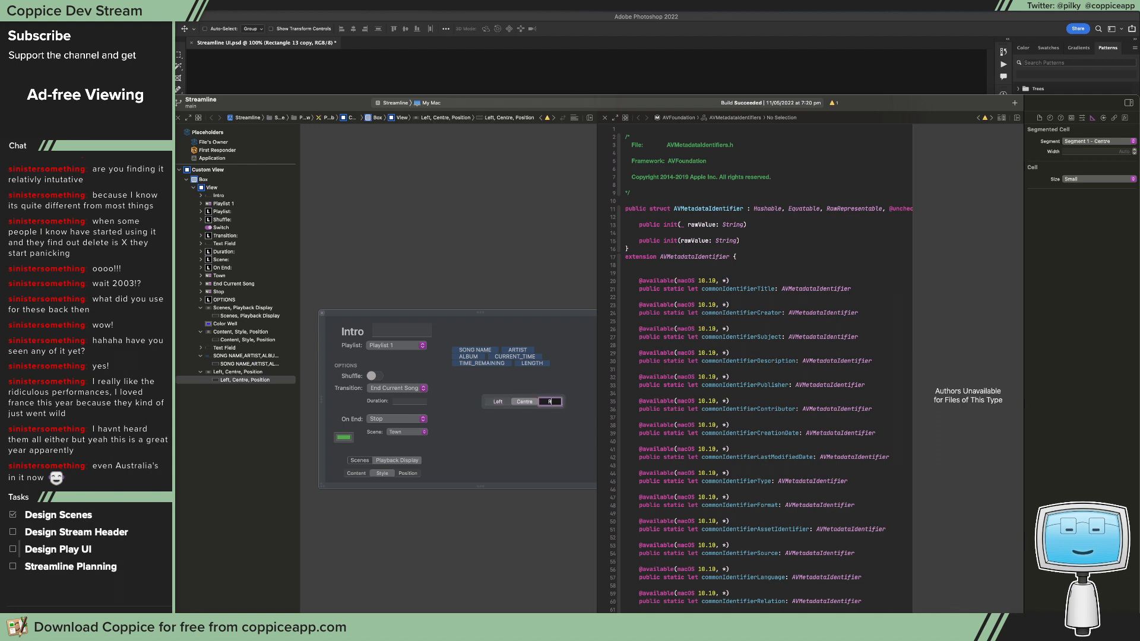
pyautogui.press('Return')
pyautogui.click(524, 435)
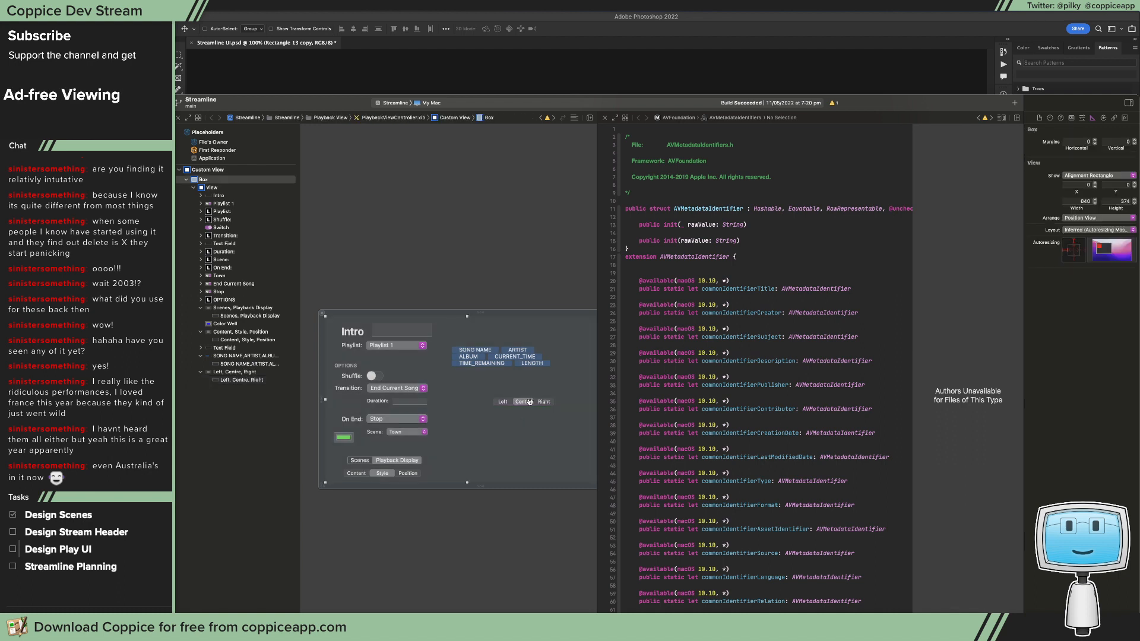
# Step: Duplicate the Left/Centre/Right segmented control and place the copy directly below it
pyautogui.hscroll(5, 523, 427)
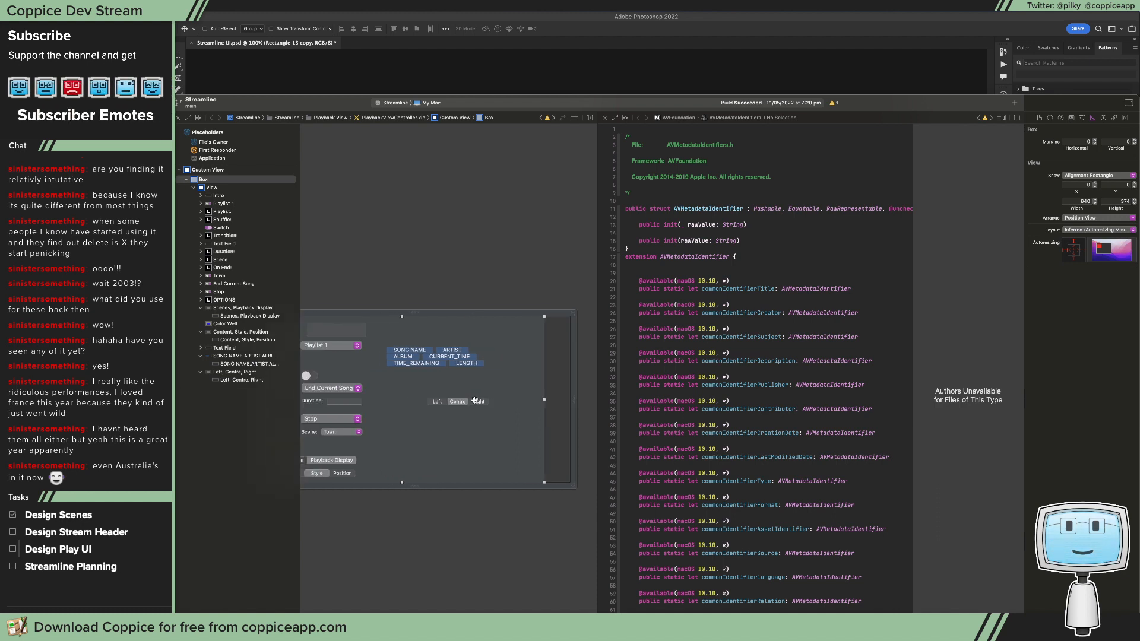
pyautogui.click(475, 402)
pyautogui.click(457, 402)
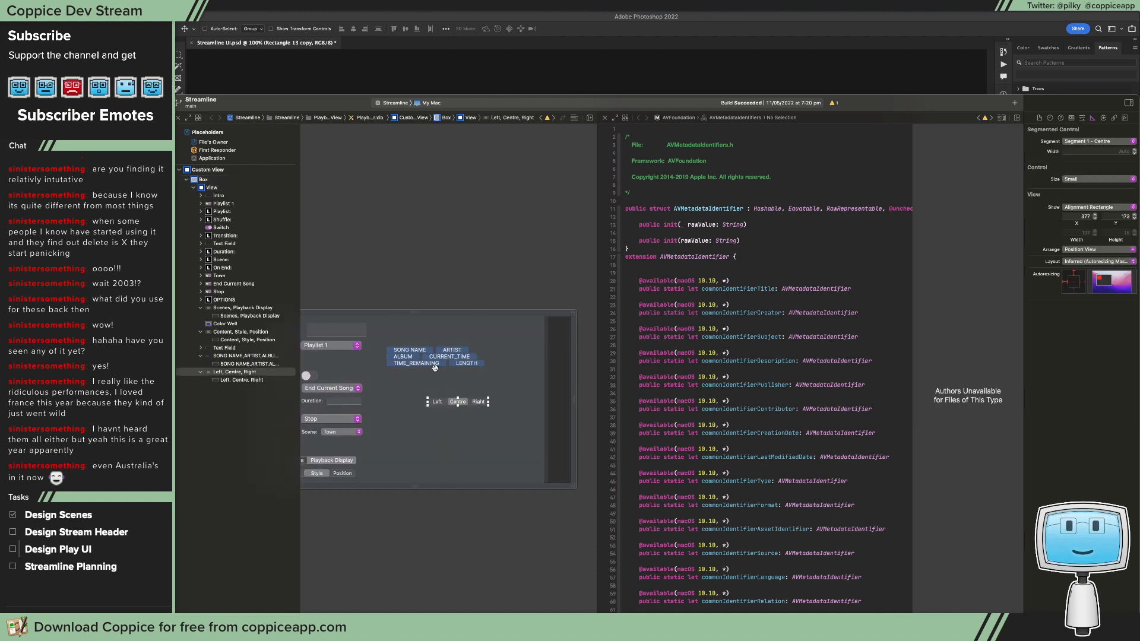
pyautogui.click(439, 414)
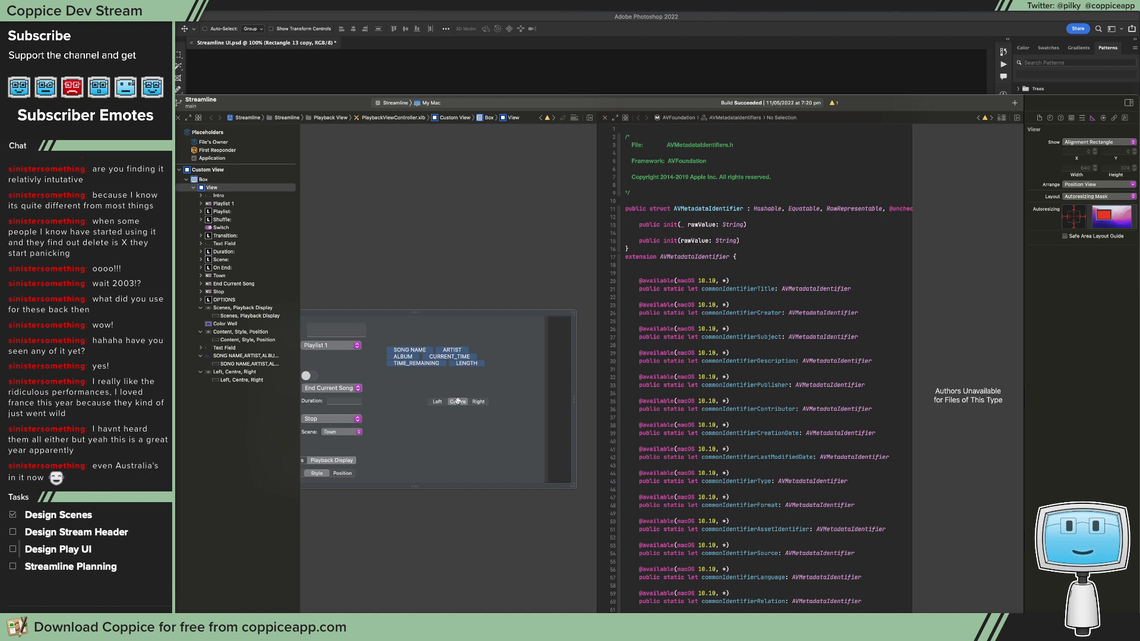
pyautogui.moveTo(457, 401); pyautogui.dragTo(439, 435)
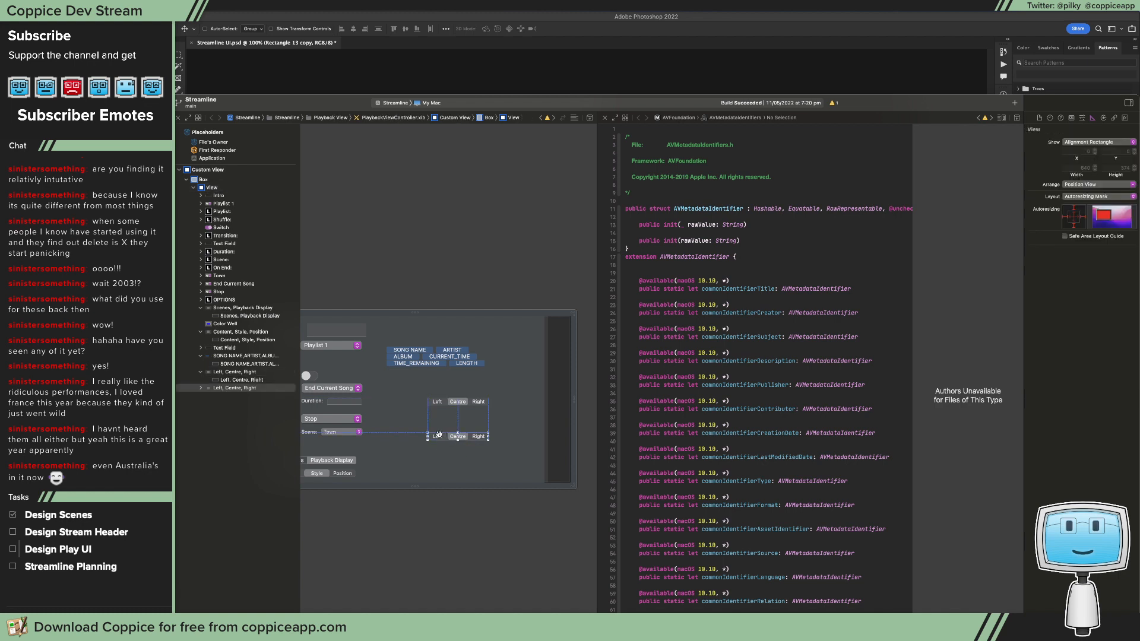
# Step: Rename the lower segmented control's segments to Top, Middle and Bottom
pyautogui.doubleClick(439, 435)
pyautogui.write('top')
pyautogui.press('Return')
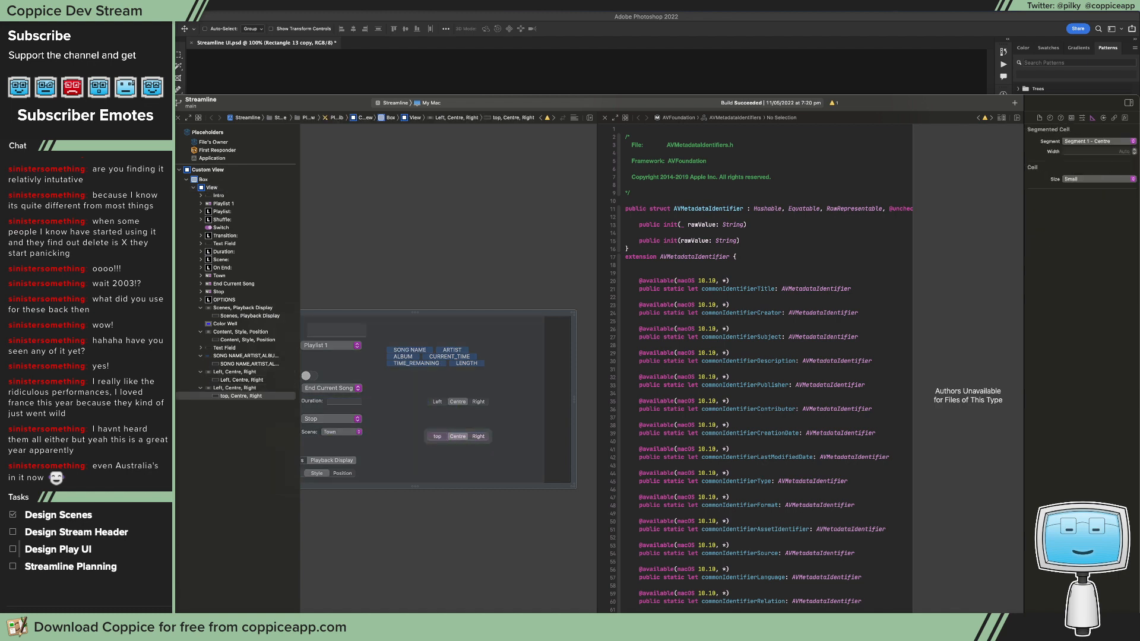
pyautogui.doubleClick(438, 436)
pyautogui.write('Top')
pyautogui.press('Return')
pyautogui.doubleClick(458, 437)
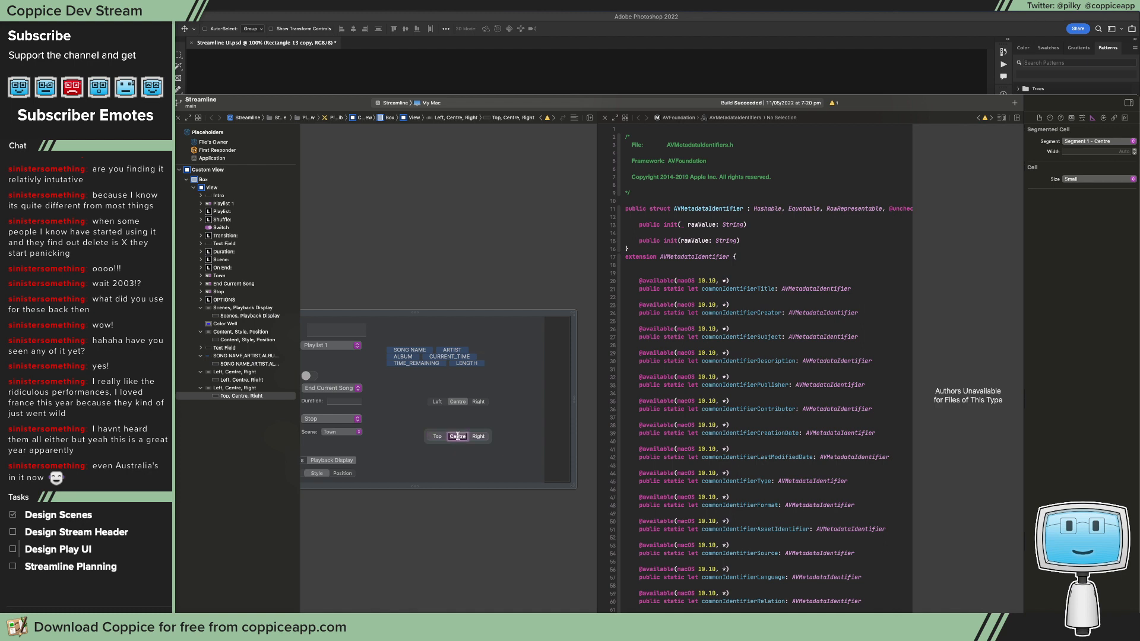
pyautogui.write('Middle')
pyautogui.press('Return')
pyautogui.doubleClick(477, 437)
pyautogui.write('Bottom')
pyautogui.press('Return')
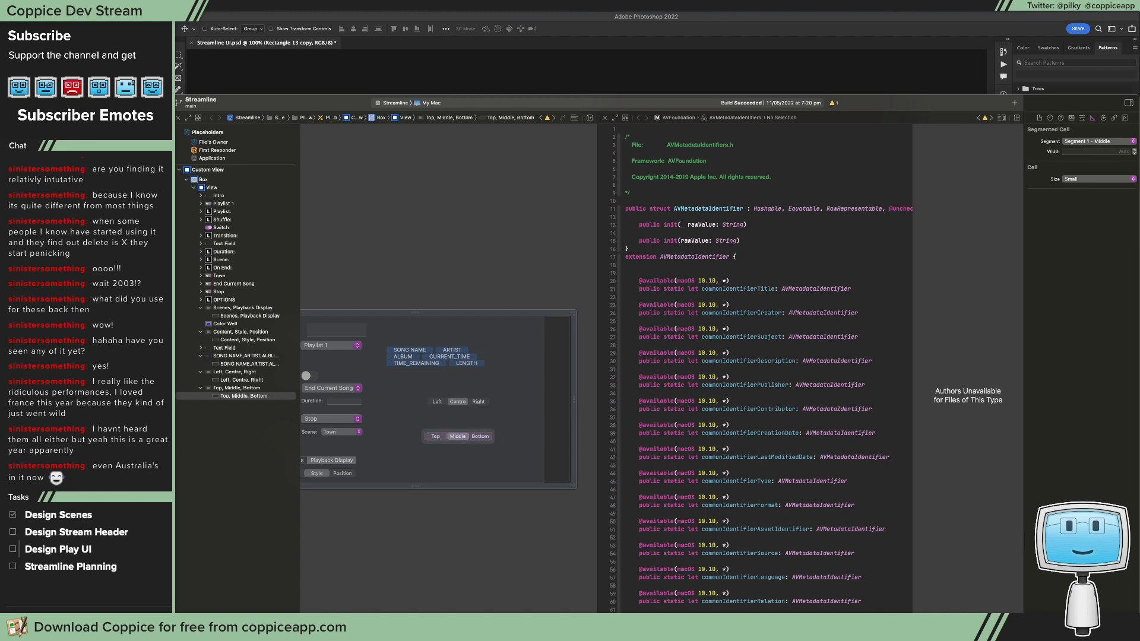
# Step: Move the Left/Centre/Right segmented control slightly closer to the Top/Middle/Bottom control below it
pyautogui.click(459, 403)
pyautogui.moveTo(459, 404); pyautogui.dragTo(457, 409)
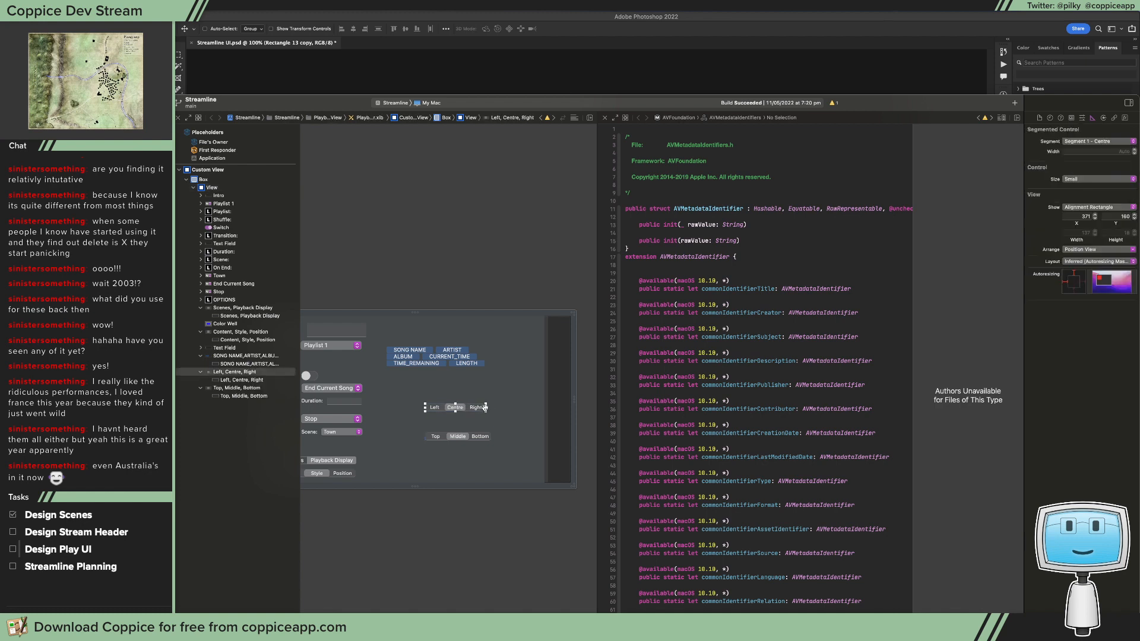
pyautogui.click(478, 410)
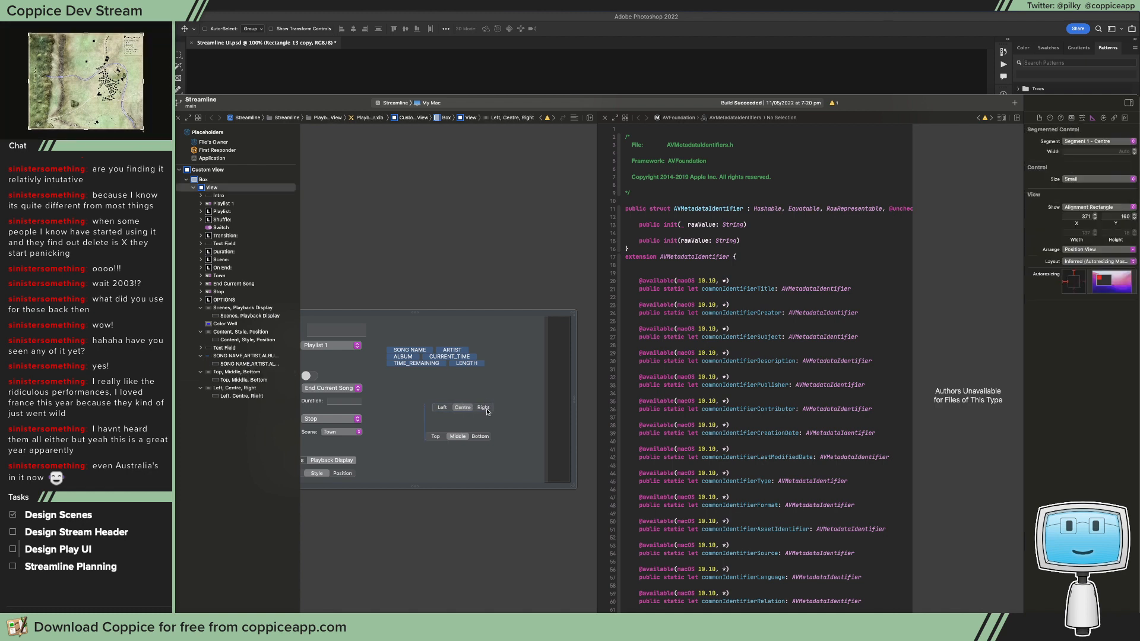
pyautogui.click(478, 409)
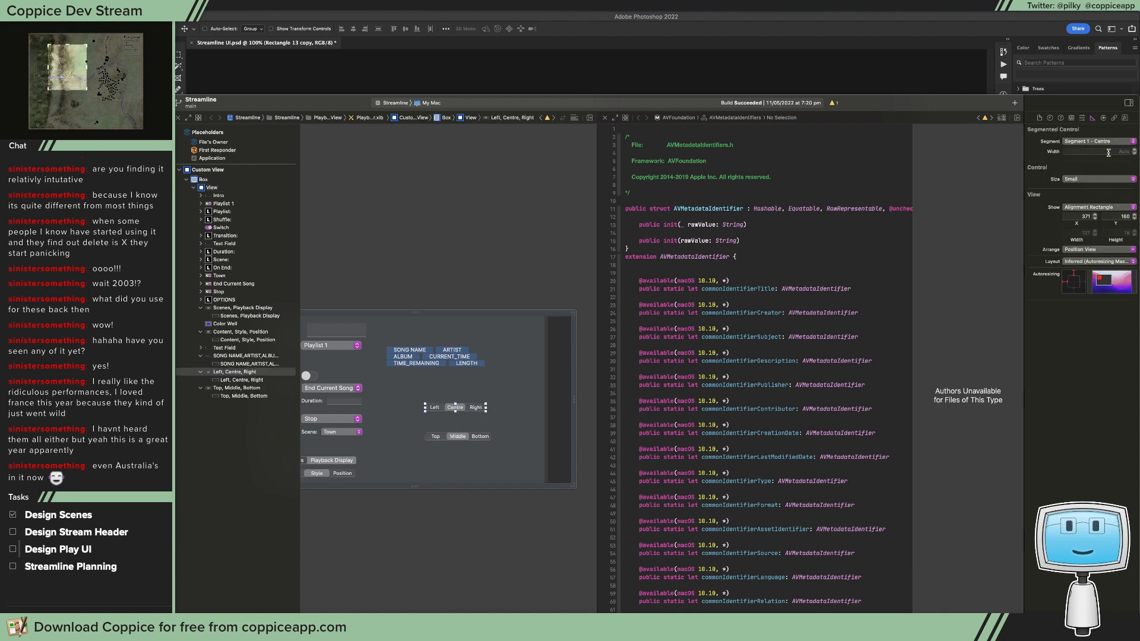
# Step: Set the width of the Centre segment in the Left/Centre/Right control to 45
pyautogui.click(1109, 152)
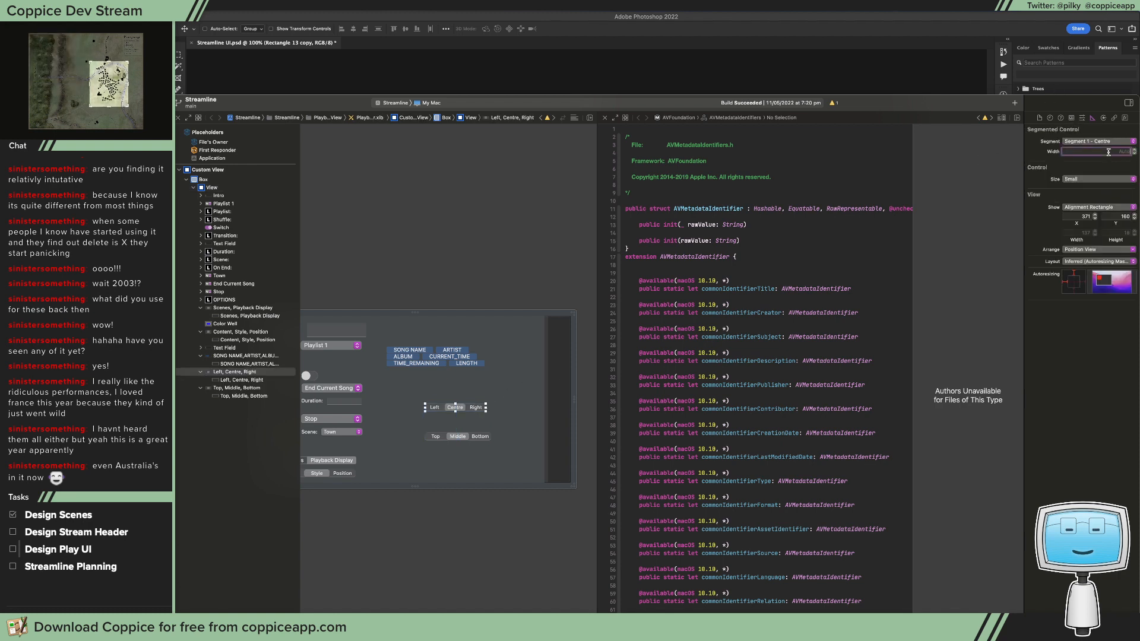
pyautogui.press('Return')
pyautogui.write('50')
pyautogui.press('Return')
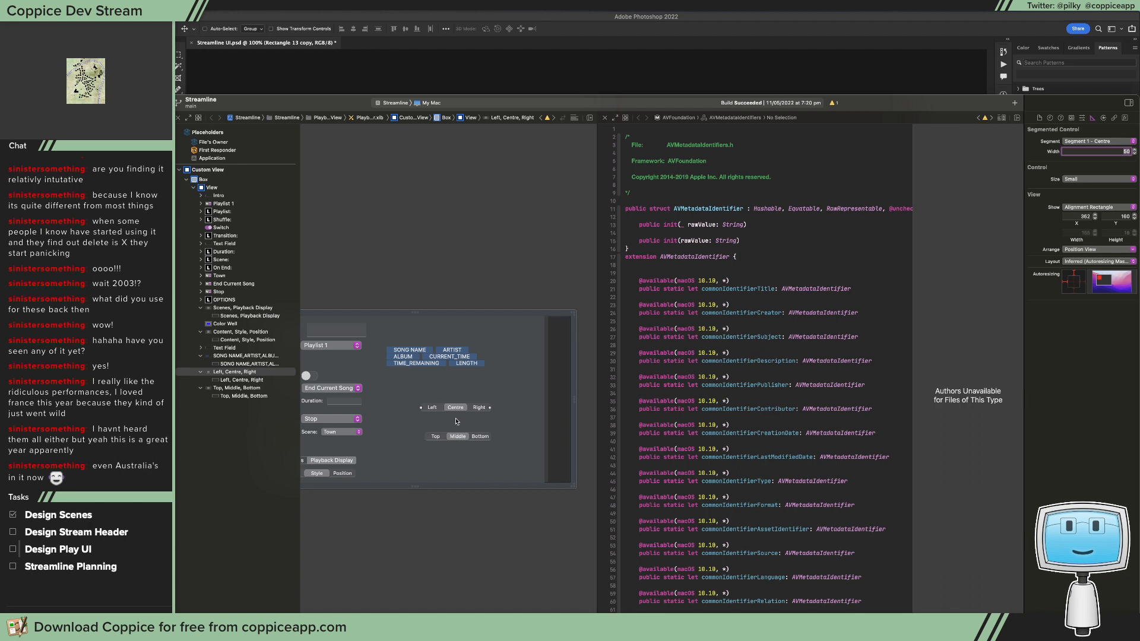
pyautogui.write('45')
pyautogui.press('Return')
# Step: Compare the Left/Centre/Right control against Top/Middle/Bottom, widen its Centre segment to 48, and leave the control spaced above the lower one
pyautogui.moveTo(439, 410); pyautogui.dragTo(440, 421)
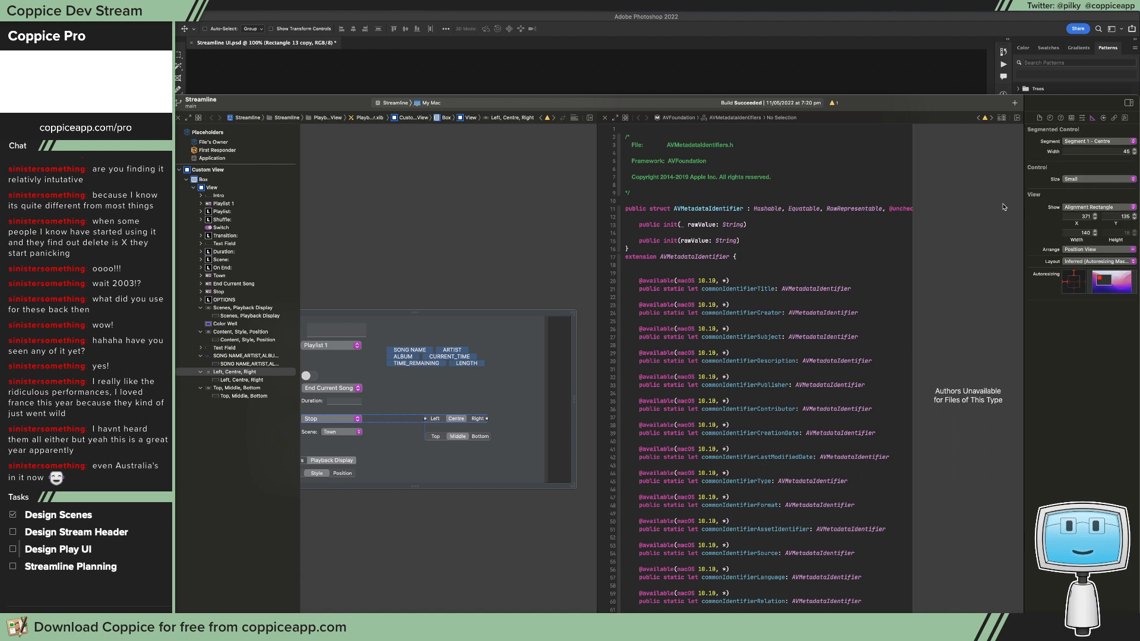
pyautogui.click(1134, 150)
pyautogui.click(1135, 150)
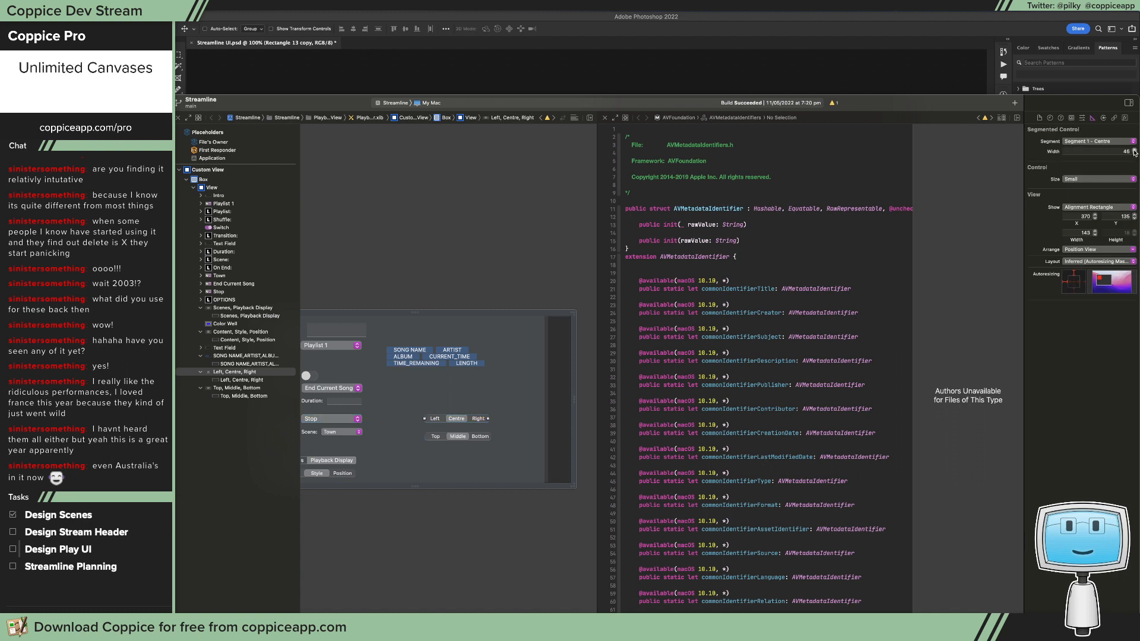
pyautogui.click(469, 422)
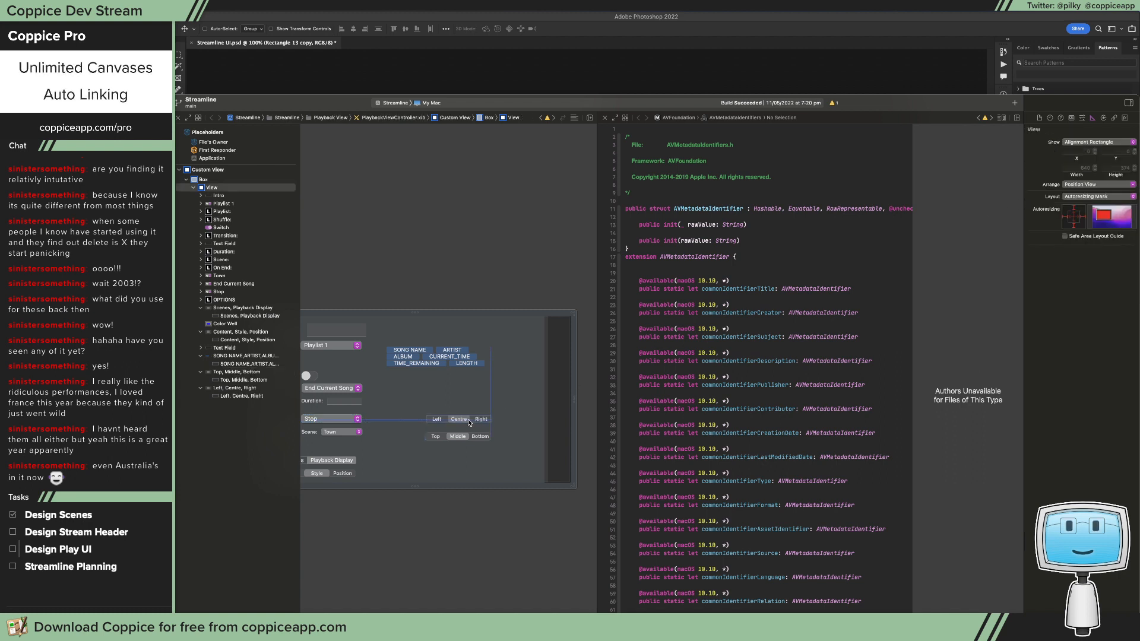
pyautogui.moveTo(470, 422); pyautogui.dragTo(470, 422)
pyautogui.click(1135, 151)
pyautogui.click(468, 404)
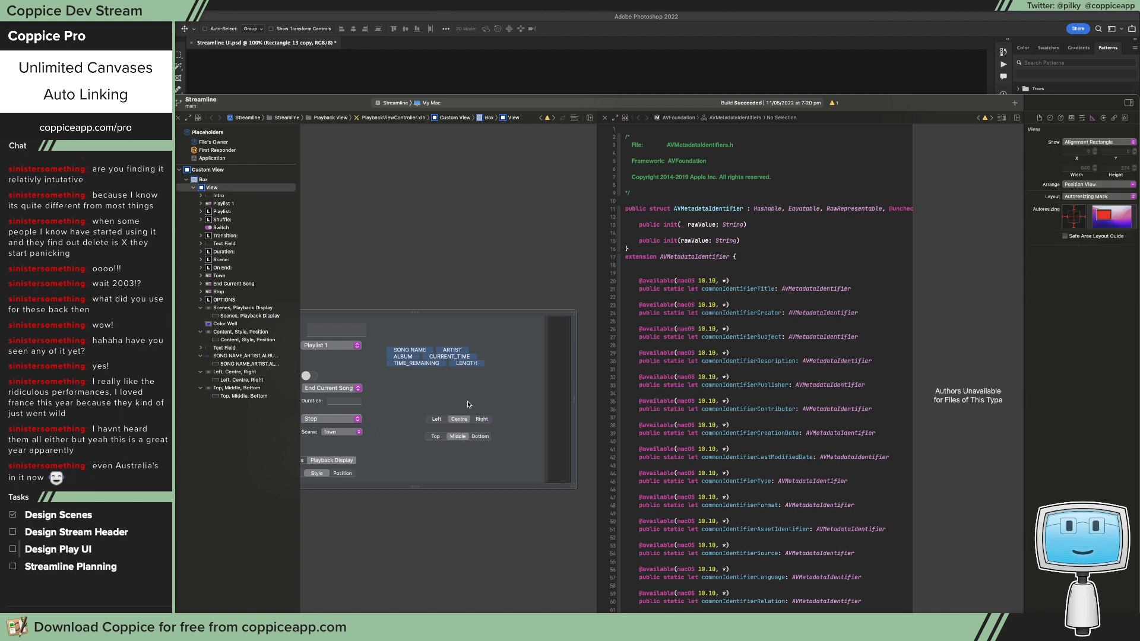
pyautogui.click(464, 415)
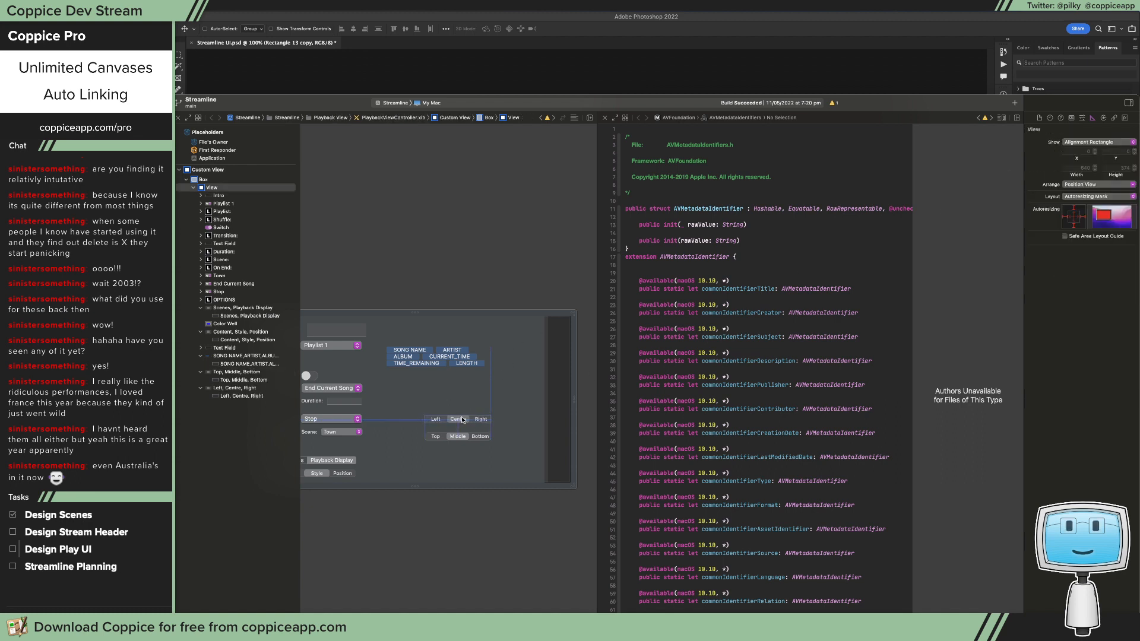
pyautogui.moveTo(464, 426); pyautogui.dragTo(464, 413)
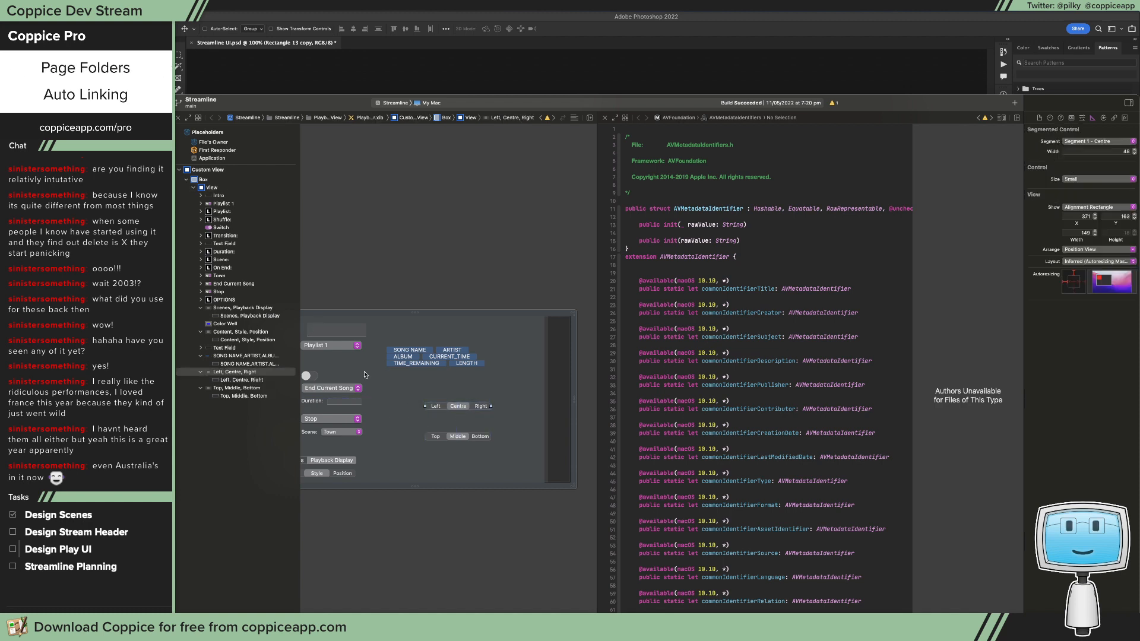
# Step: Duplicate the Duration text field beneath the Left segment and copy it again beneath the Right segment
pyautogui.click(348, 406)
pyautogui.moveTo(346, 402); pyautogui.dragTo(445, 420)
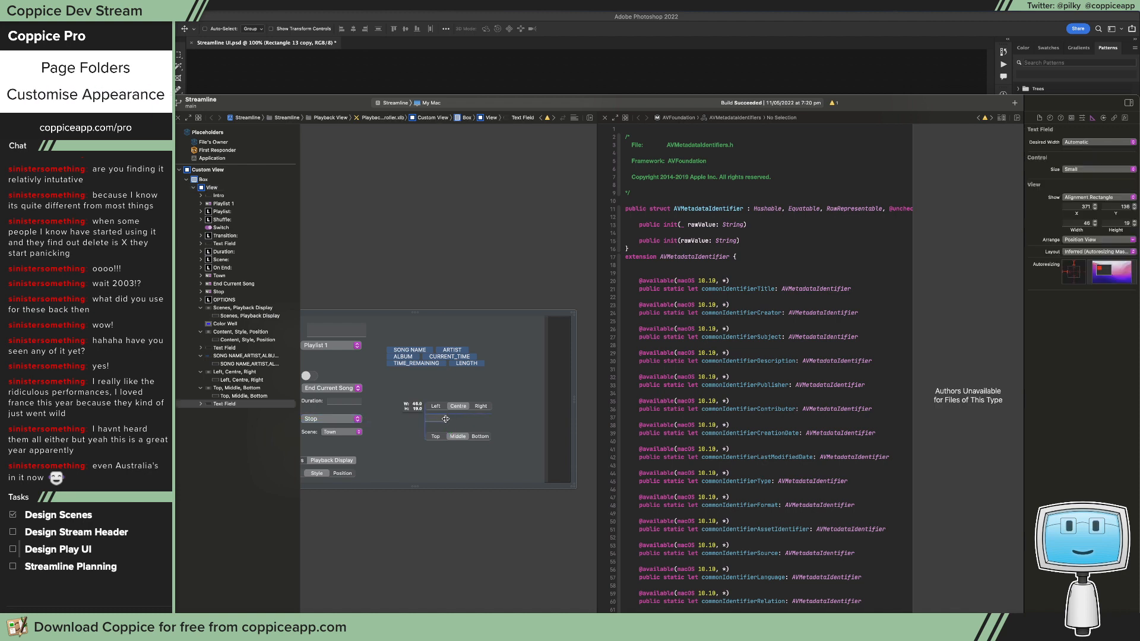
pyautogui.click(453, 429)
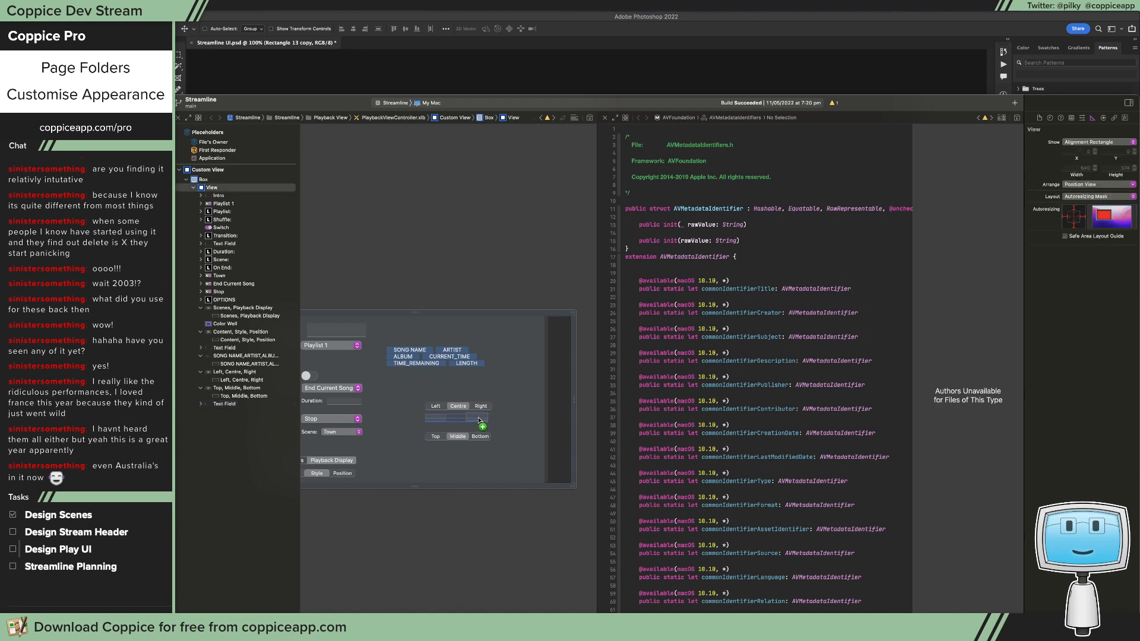
pyautogui.moveTo(480, 420); pyautogui.dragTo(479, 419)
pyautogui.click(555, 420)
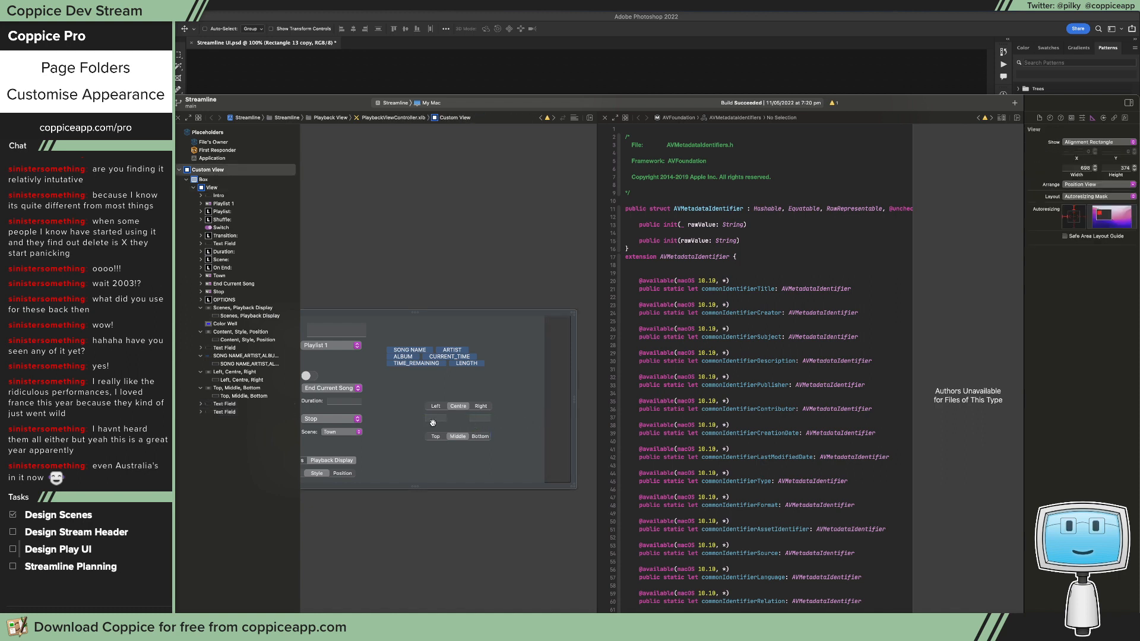
# Step: Duplicate both small text fields and place the copies beneath the Top and Bottom segments
pyautogui.click(476, 420)
pyautogui.click(476, 419)
pyautogui.click(477, 420)
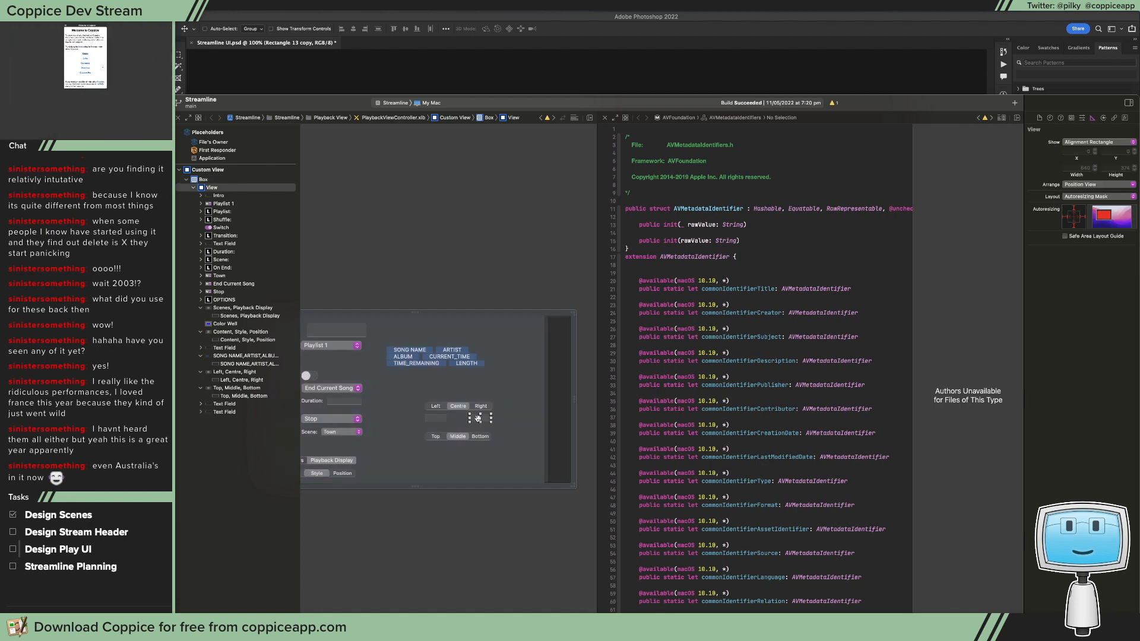
pyautogui.moveTo(438, 418); pyautogui.dragTo(438, 452)
# Step: Make Right the selected segment of the Left/Centre/Right control
pyautogui.click(438, 407)
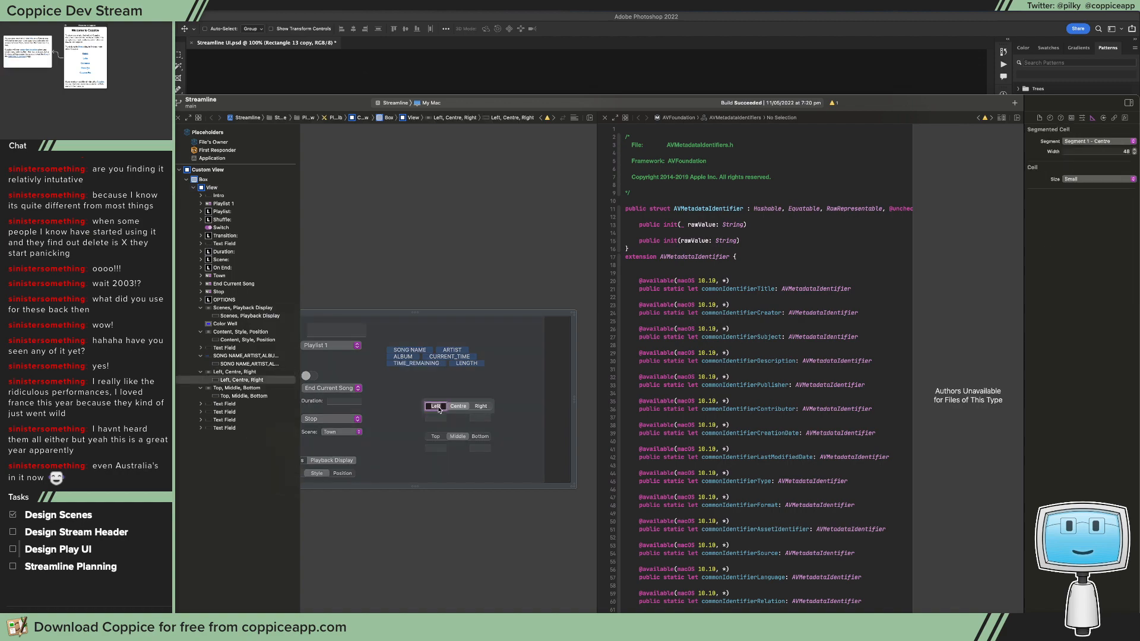
pyautogui.click(534, 399)
pyautogui.moveTo(416, 101); pyautogui.dragTo(347, 82)
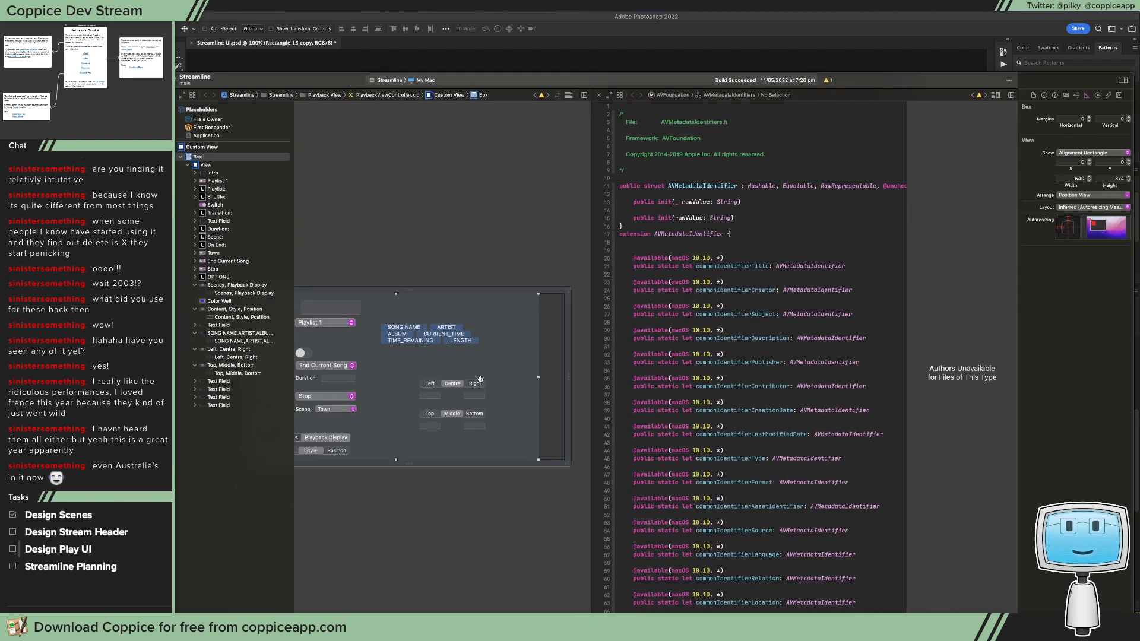
pyautogui.click(480, 380)
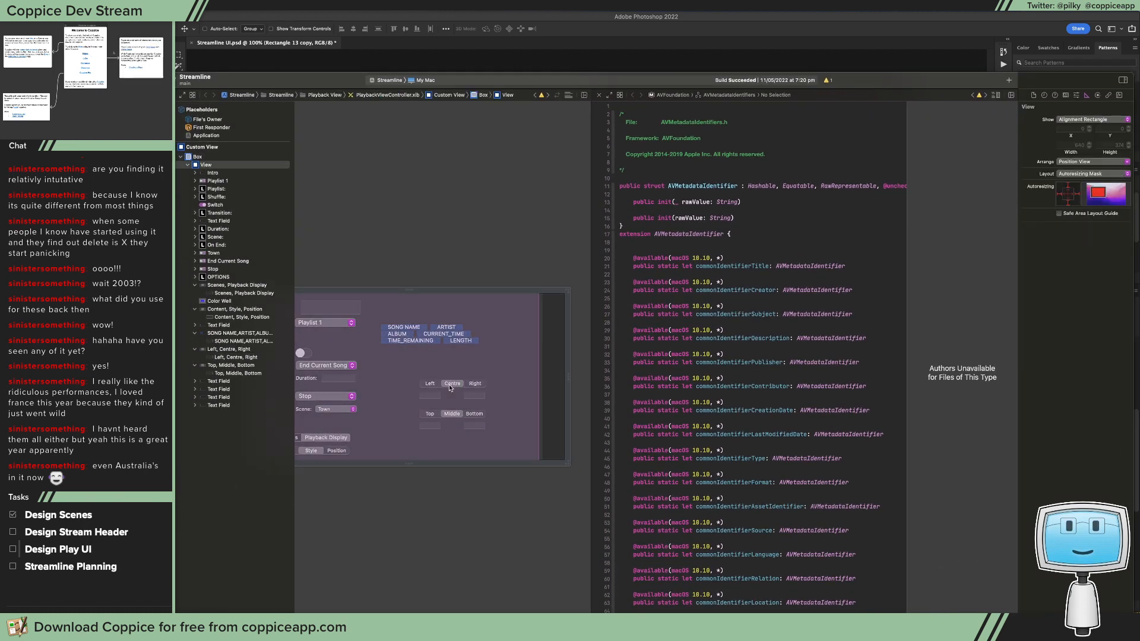
pyautogui.click(451, 385)
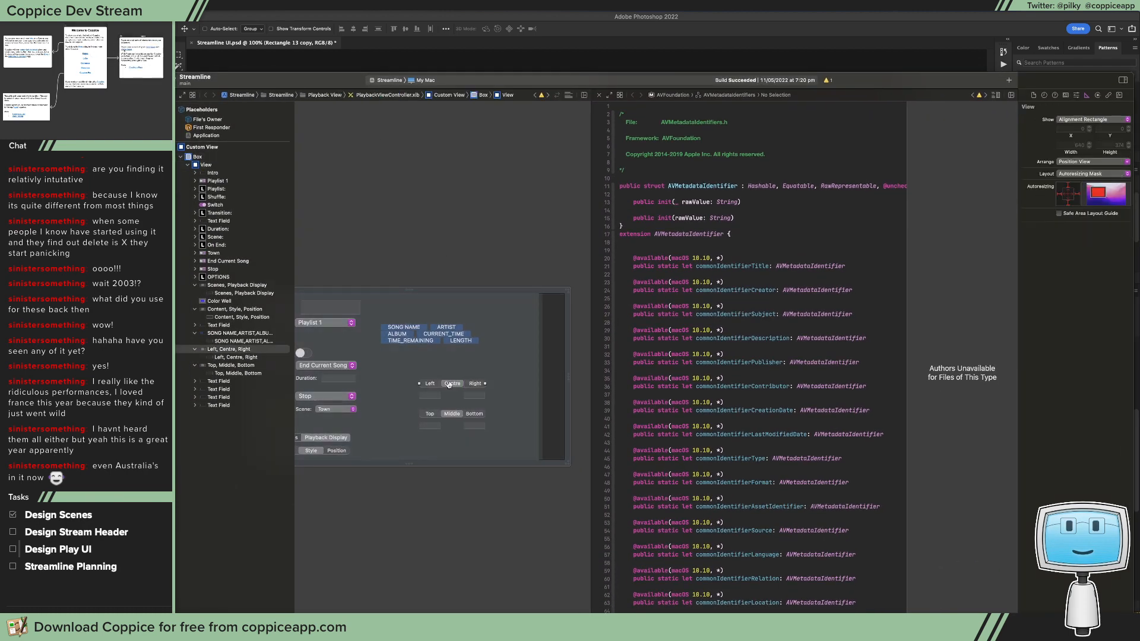
pyautogui.click(1075, 95)
pyautogui.click(1084, 181)
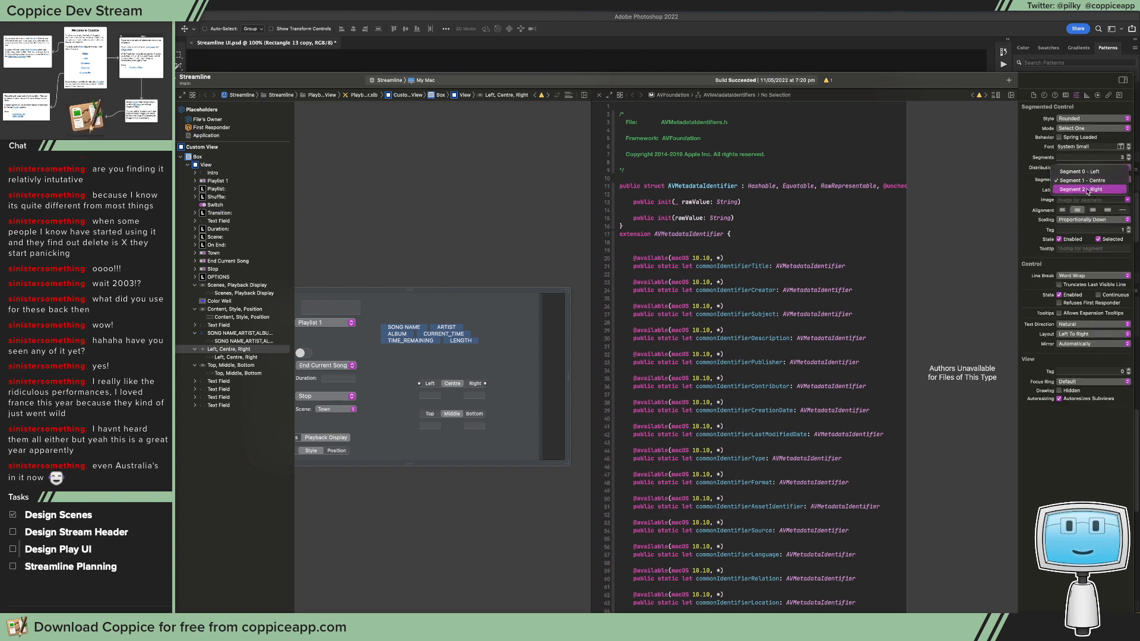
pyautogui.click(1088, 190)
pyautogui.click(1095, 239)
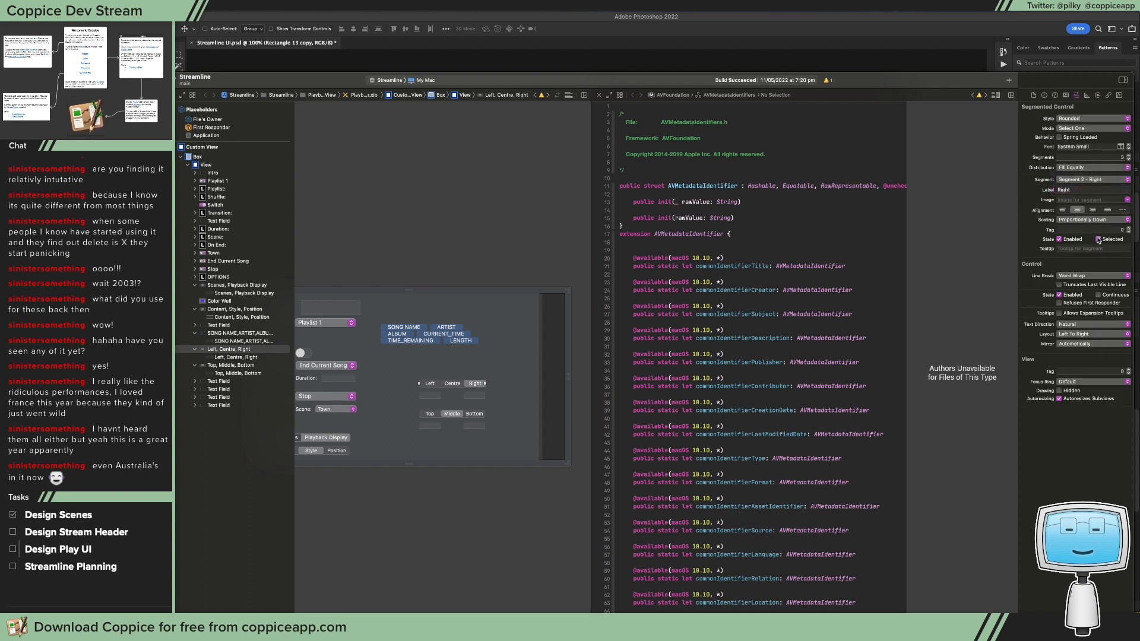
# Step: Enter "10 pt" in the text field beneath the Right segment
pyautogui.click(472, 397)
pyautogui.click(472, 397)
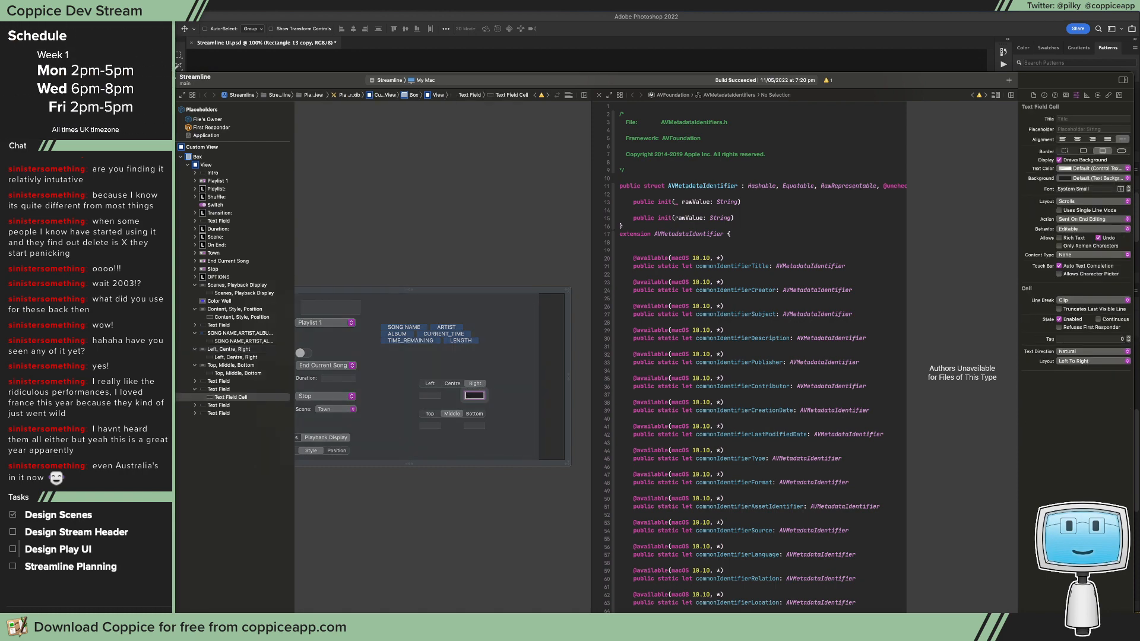
pyautogui.write('10 pt')
pyautogui.press('Return')
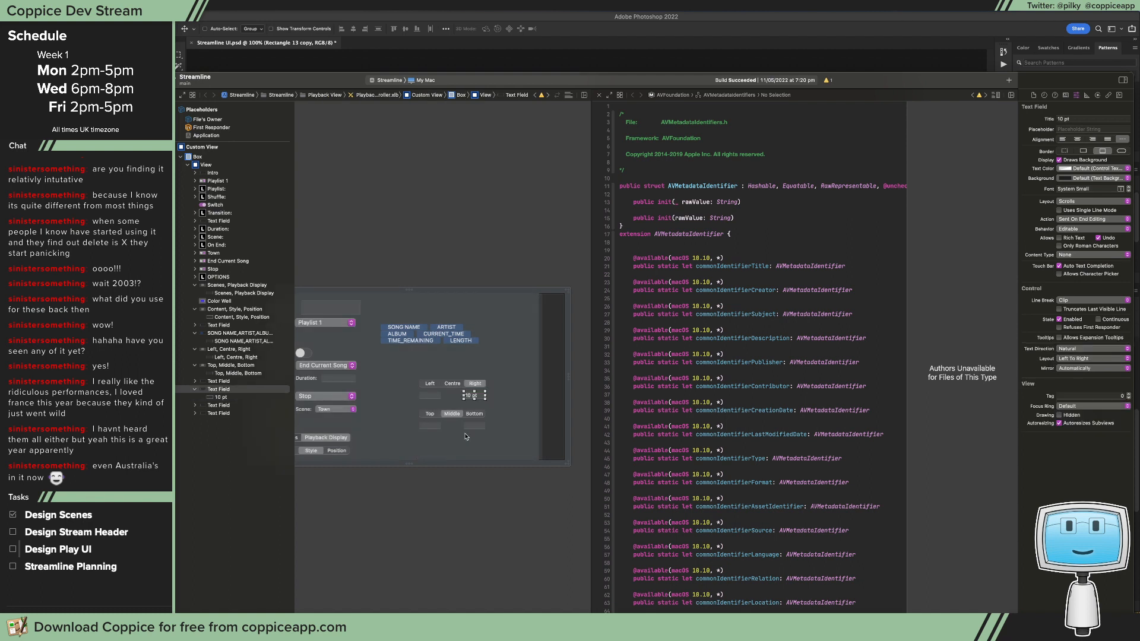
# Step: Disable the three empty text fields beneath the Left, Top and Bottom segments
pyautogui.click(451, 463)
pyautogui.click(475, 423)
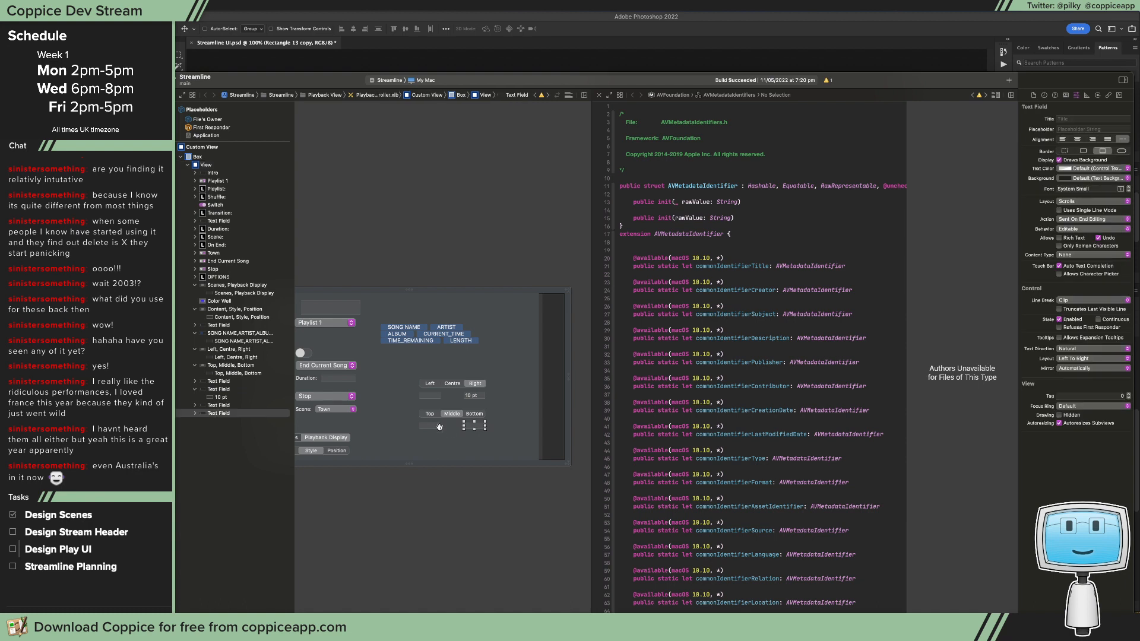
pyautogui.keyDown('shift'); pyautogui.click(429, 425); pyautogui.keyUp('shift')
pyautogui.keyDown('shift'); pyautogui.click(436, 396); pyautogui.keyUp('shift')
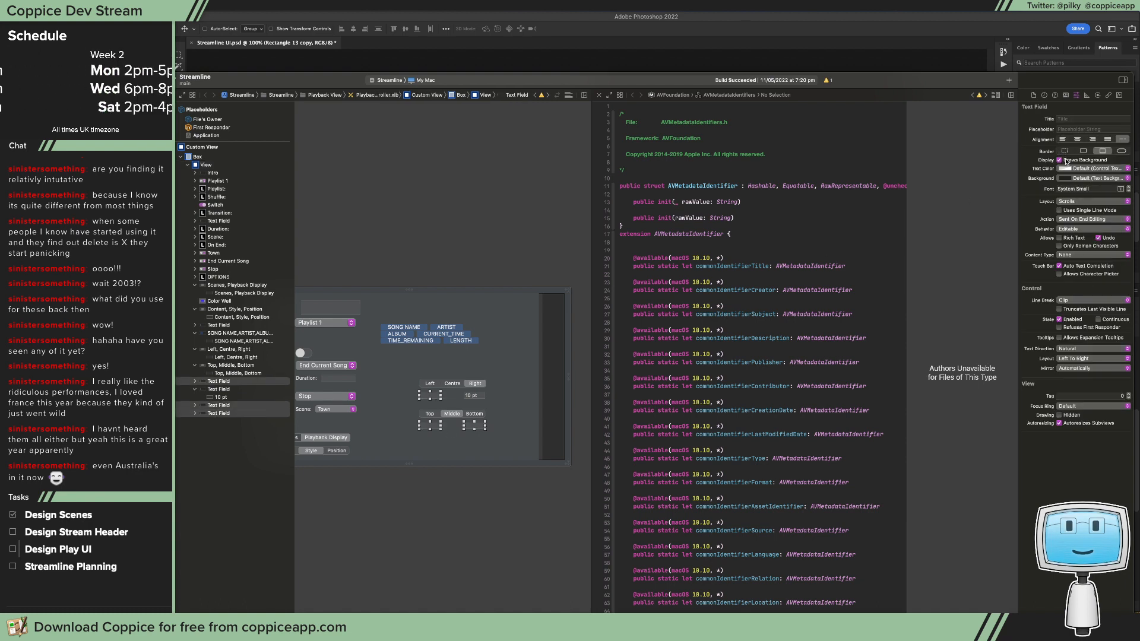
pyautogui.click(1076, 320)
pyautogui.click(518, 378)
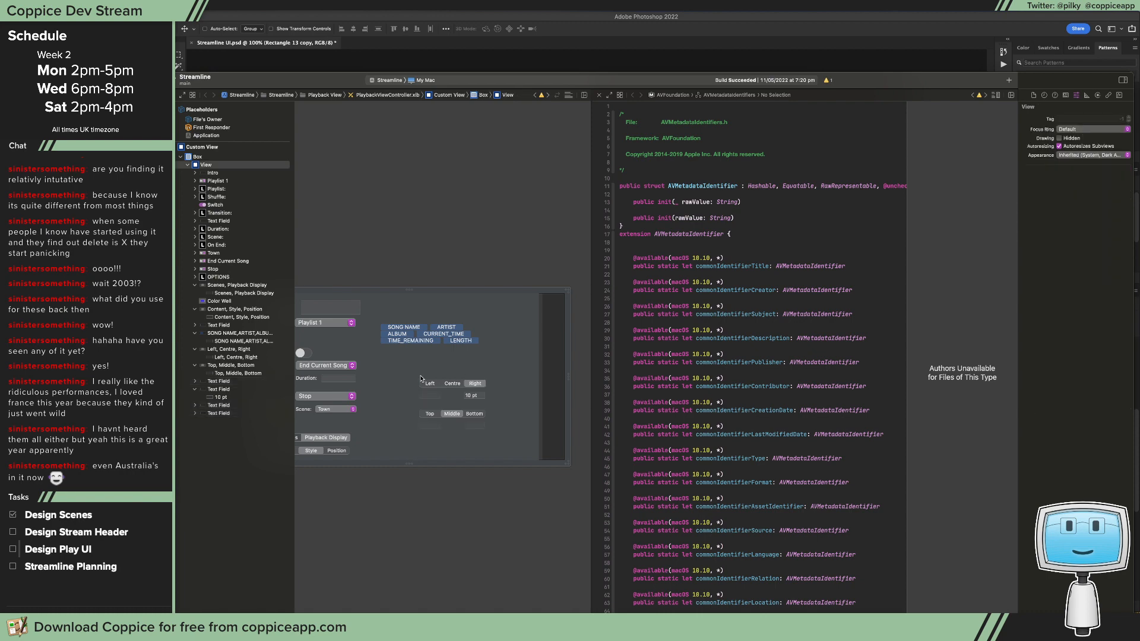
# Step: Capture a screenshot of the two alignment controls with their text fields and switch to Photoshop
pyautogui.moveTo(404, 372); pyautogui.dragTo(492, 440)
pyautogui.click(493, 70)
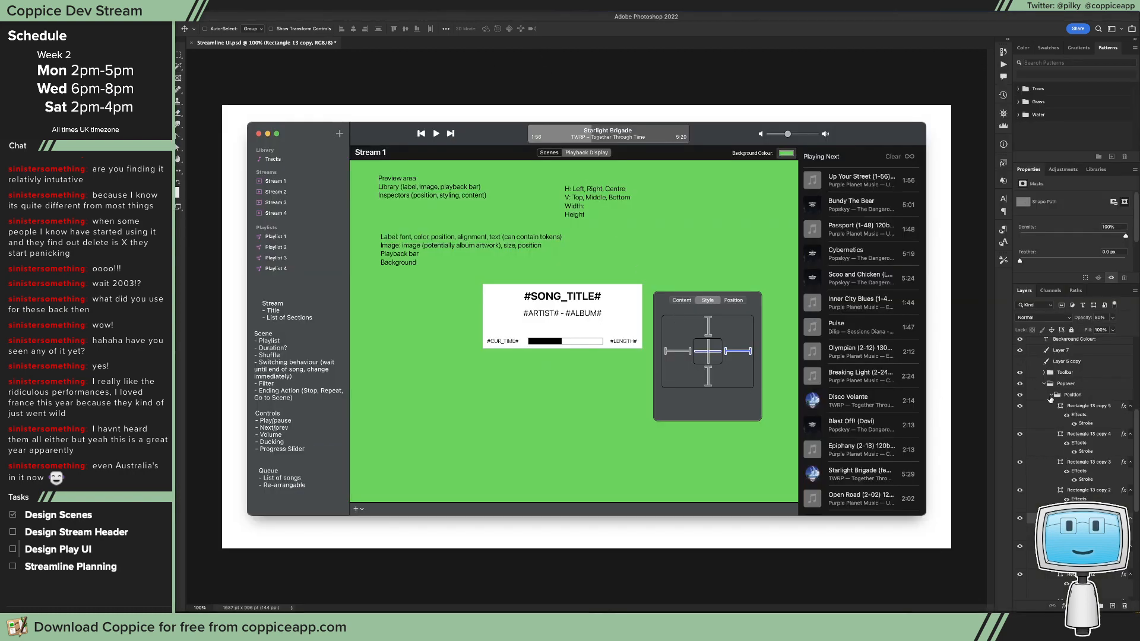
# Step: Group all the rectangle layers inside the popover's Position group
pyautogui.click(1064, 406)
pyautogui.scroll(-3, 1072, 433)
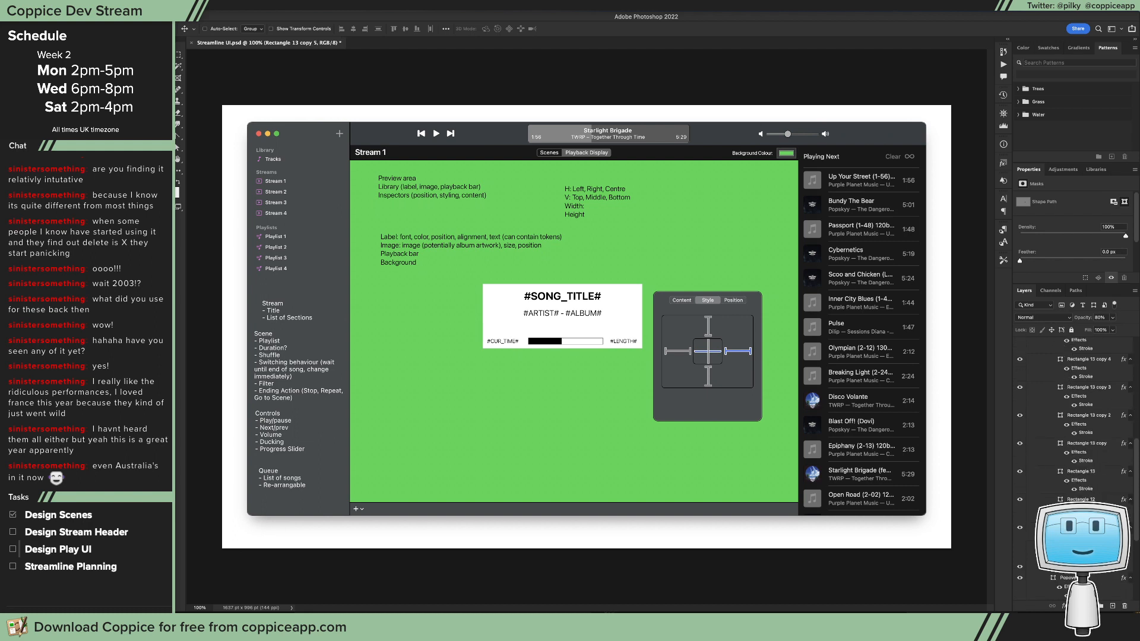
pyautogui.keyDown('shift'); pyautogui.click(1081, 527); pyautogui.keyUp('shift')
pyautogui.press('super+g')
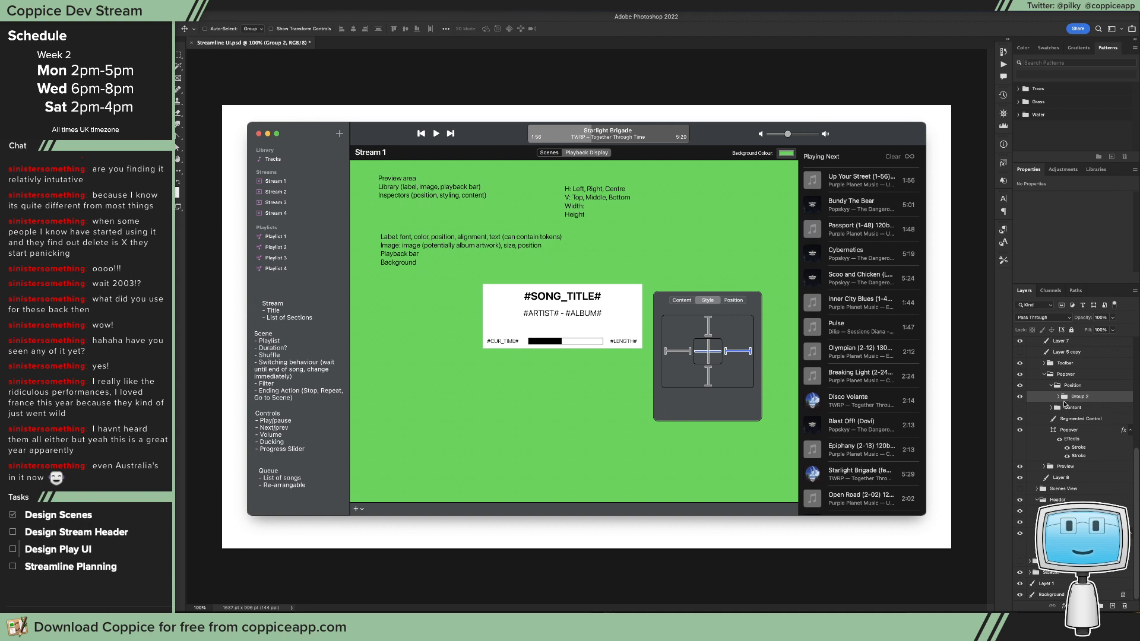
# Step: Hide the new group of rectangles and rename it "Visual View"
pyautogui.click(1020, 398)
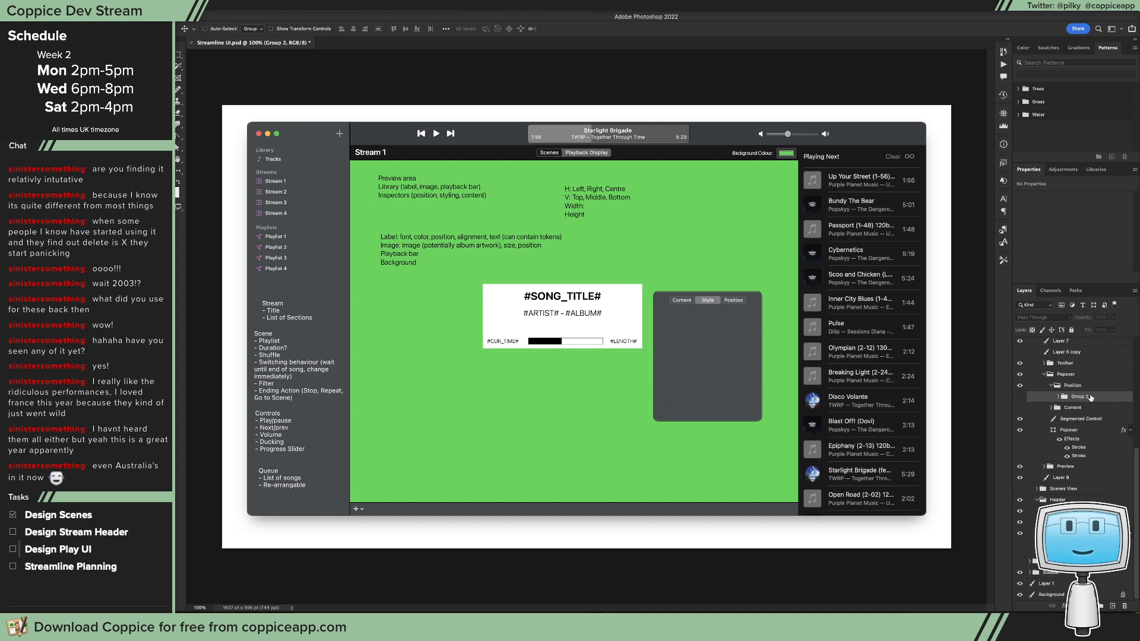
pyautogui.doubleClick(1083, 397)
pyautogui.write('Visual View')
pyautogui.press('Return')
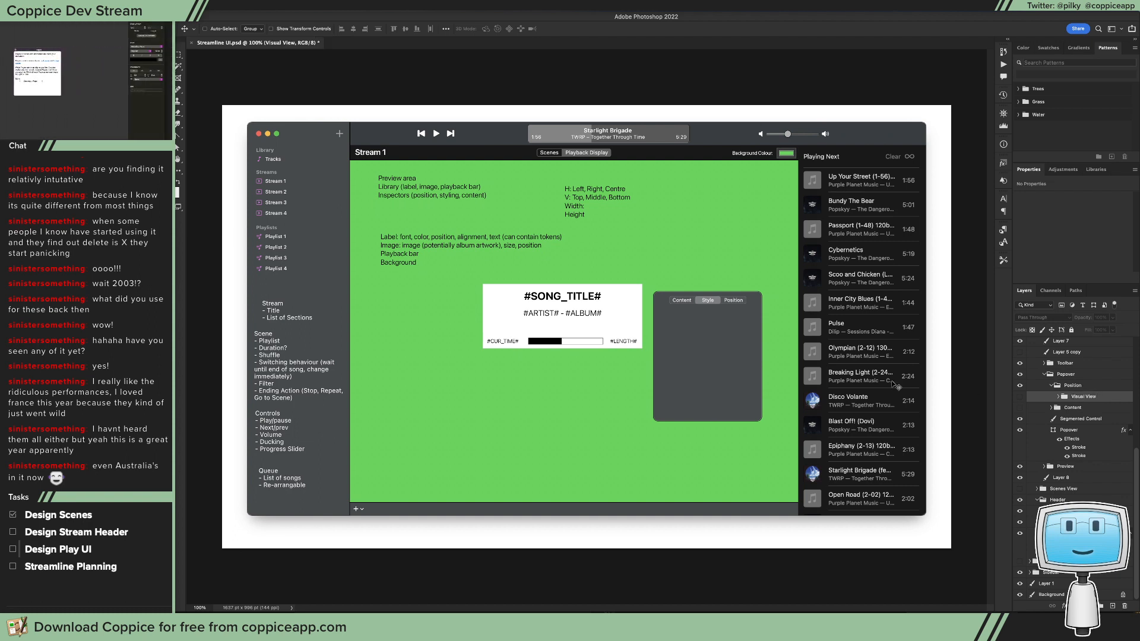
# Step: Paste the captured alignment controls into the Position group and place them inside the popover, below its segmented control
pyautogui.hotkey('ctrl', 'v')
pyautogui.moveTo(617, 321); pyautogui.dragTo(724, 338)
# Step: Add a "Horizontal:" text label inside the popover, beside the Left/Centre/Right alignment control
pyautogui.press('t')
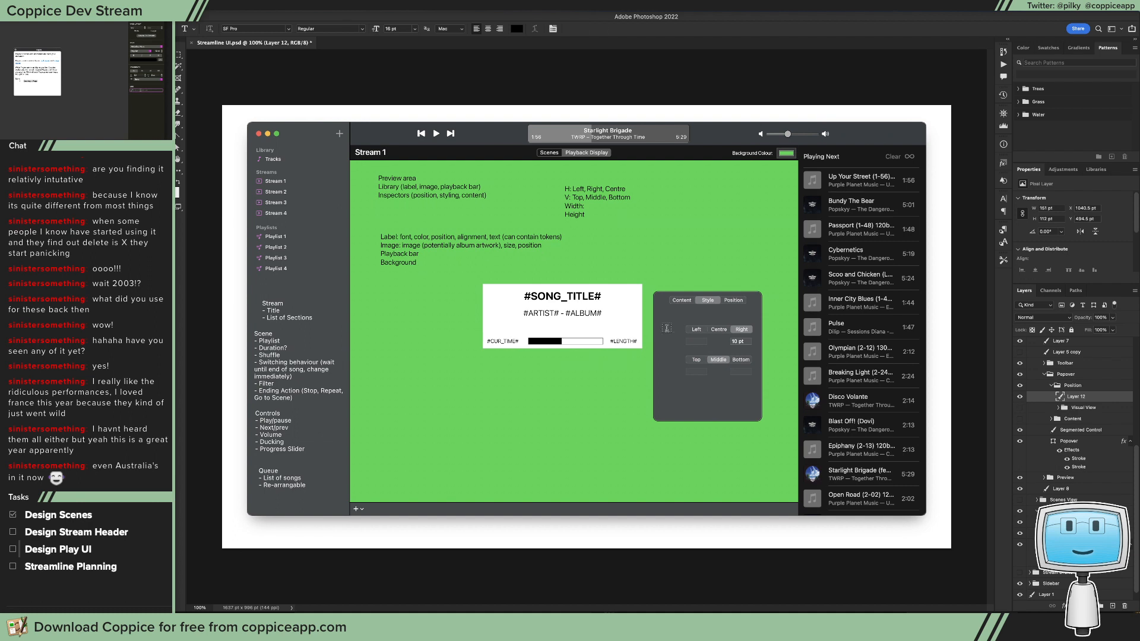
pyautogui.click(665, 330)
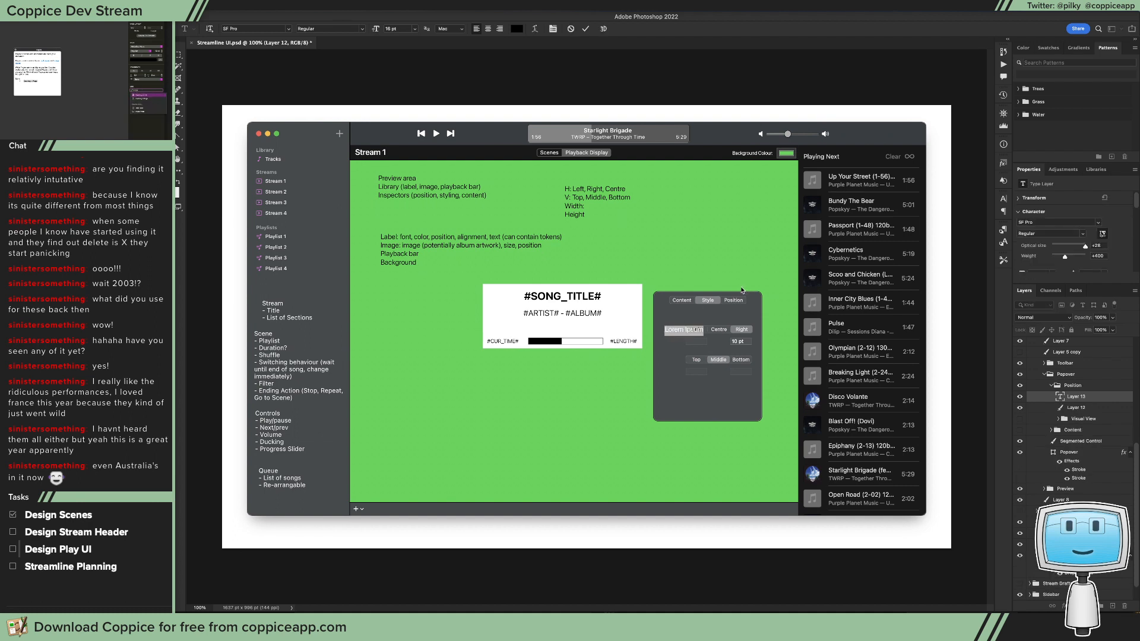
pyautogui.write('Hor')
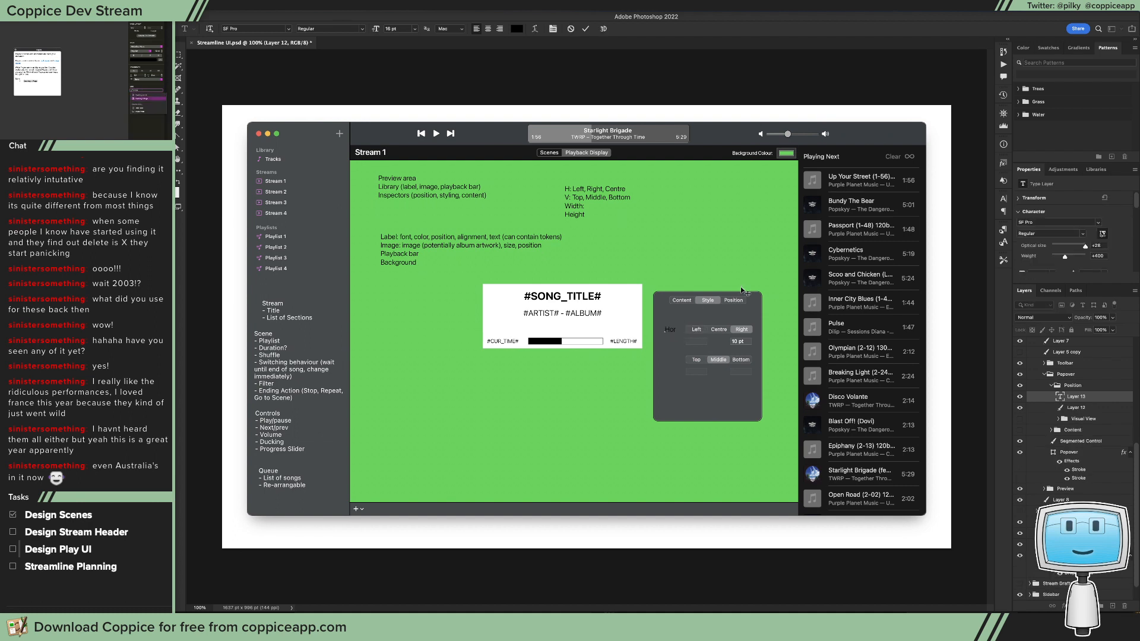
pyautogui.write('izontal')
# Step: Format the "Horizontal:" label as SF Pro Text Regular, 11 pt, in white
pyautogui.press('super+a')
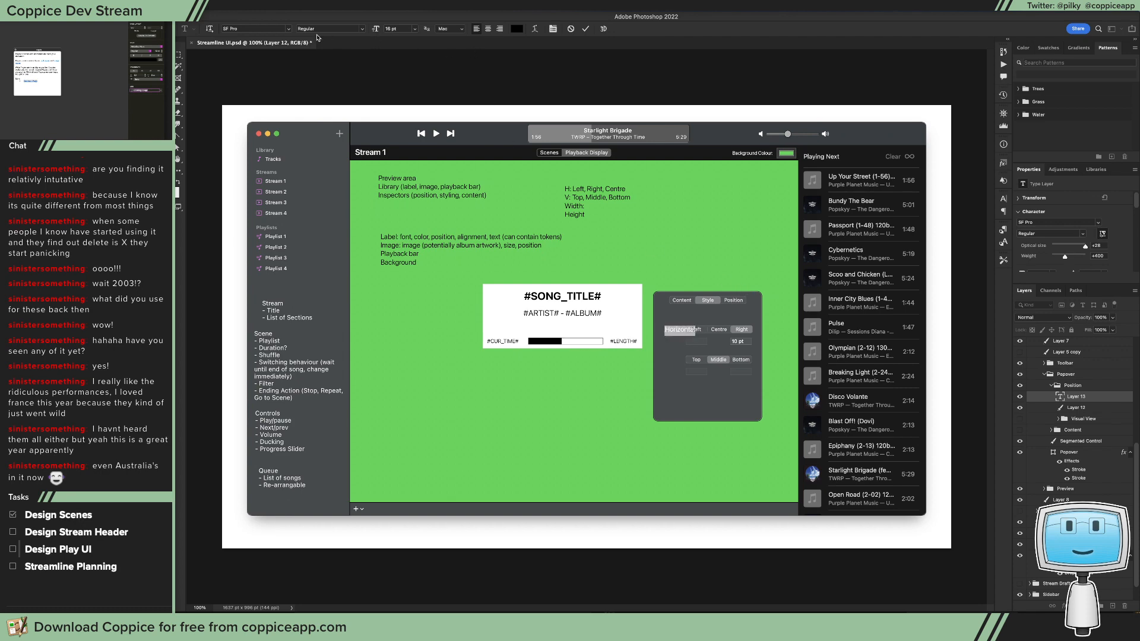
pyautogui.click(288, 29)
pyautogui.write('SF PR')
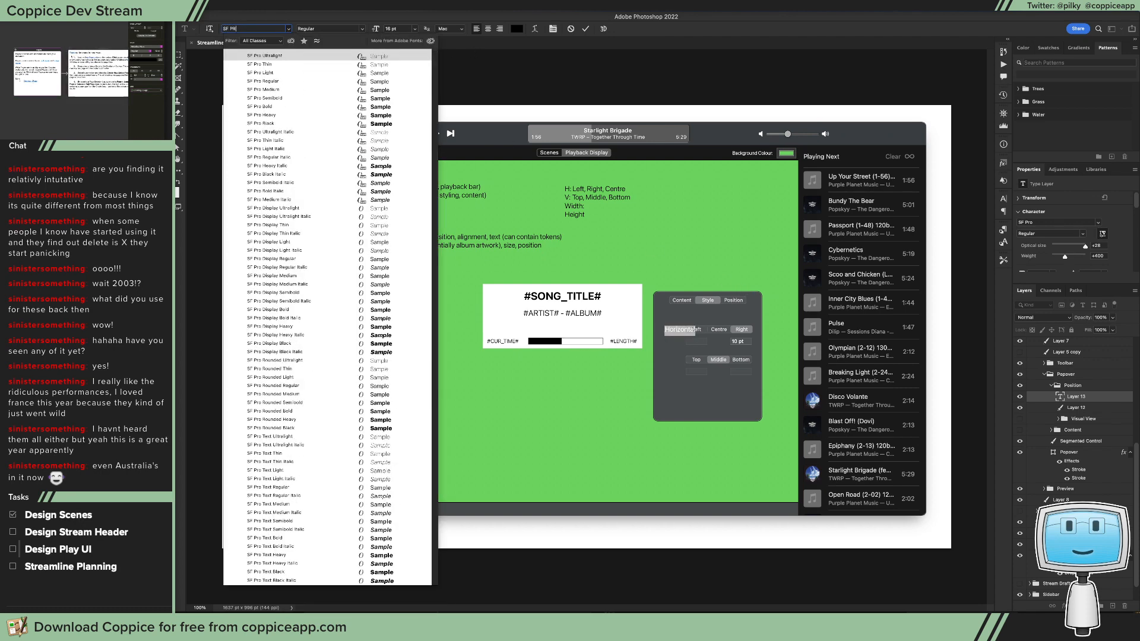
pyautogui.write('O TEXT REG')
pyautogui.press('Return')
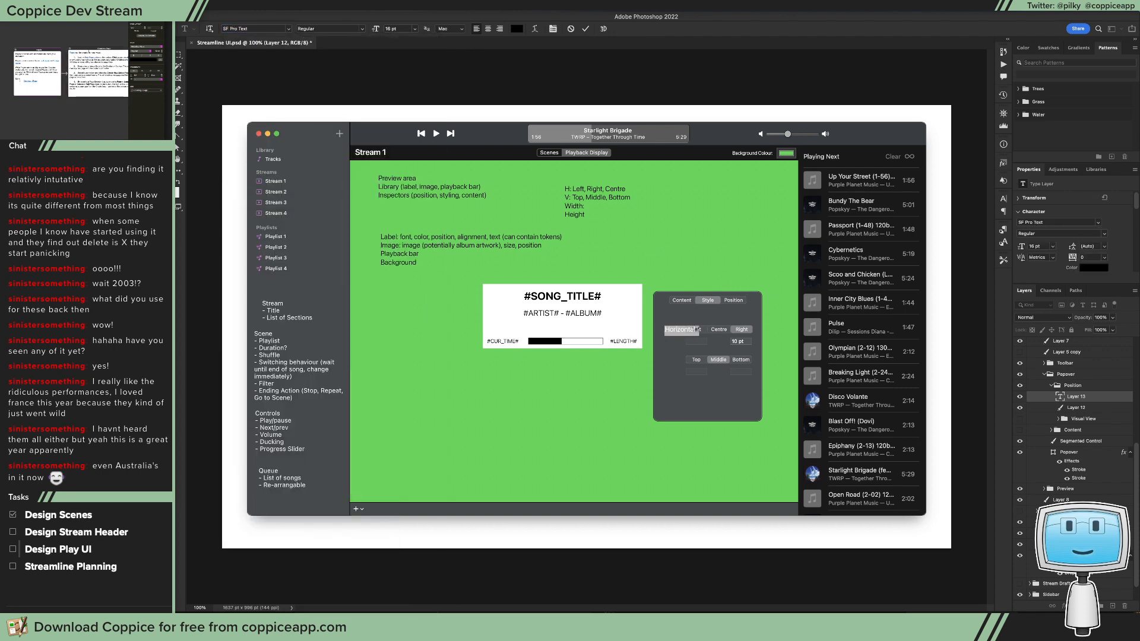
pyautogui.click(415, 29)
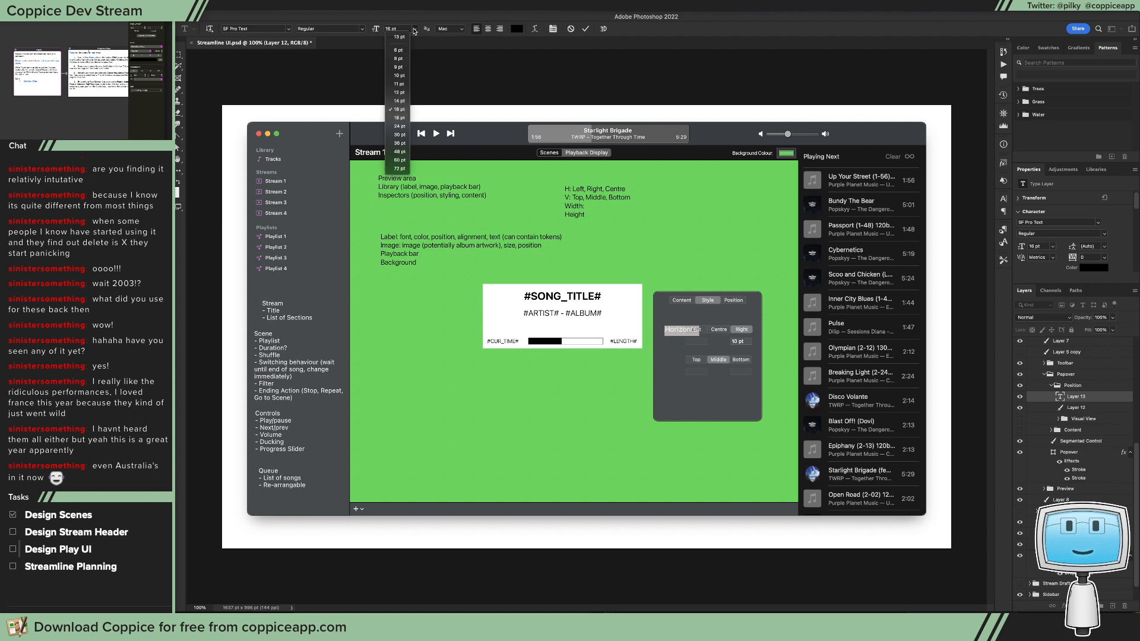
pyautogui.click(397, 84)
pyautogui.click(516, 29)
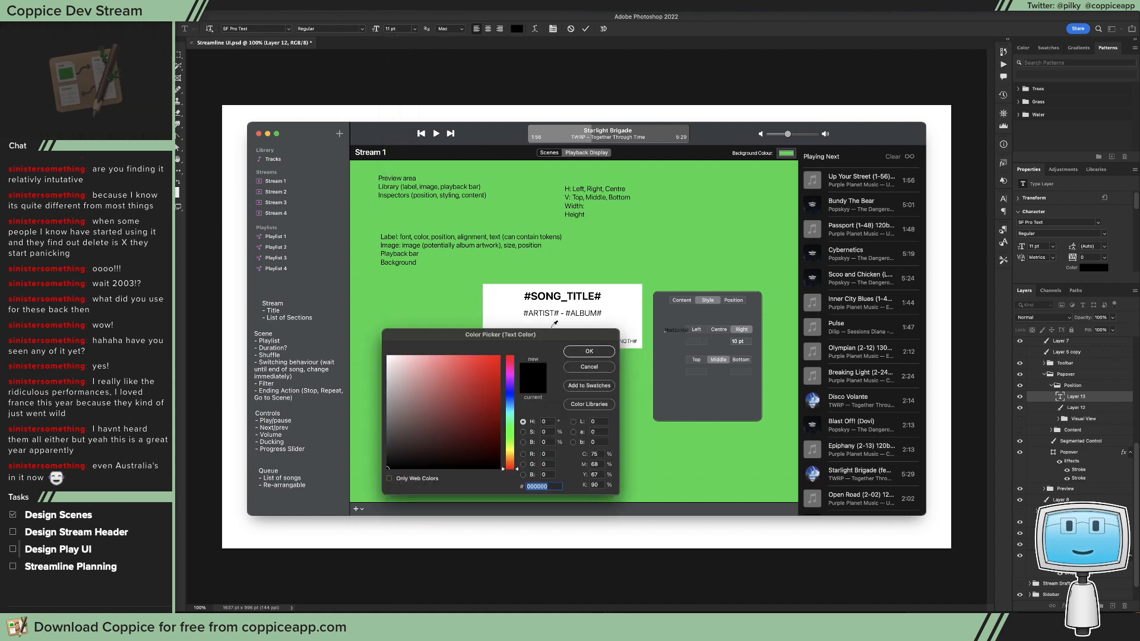
pyautogui.moveTo(445, 406); pyautogui.dragTo(385, 353)
pyautogui.click(595, 353)
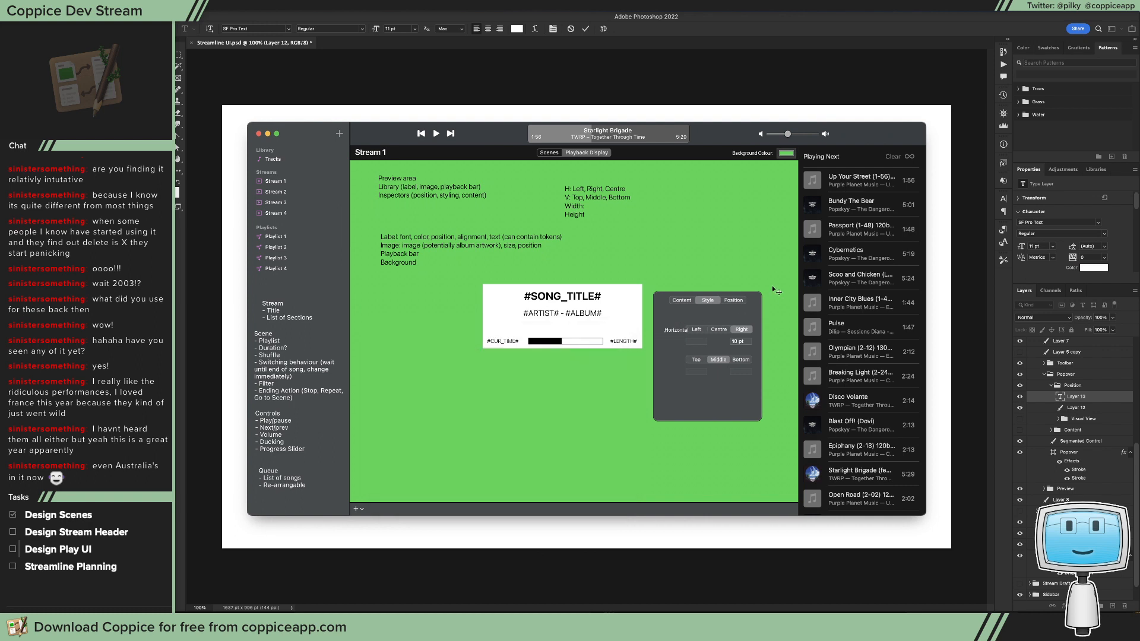
pyautogui.press('super+Return')
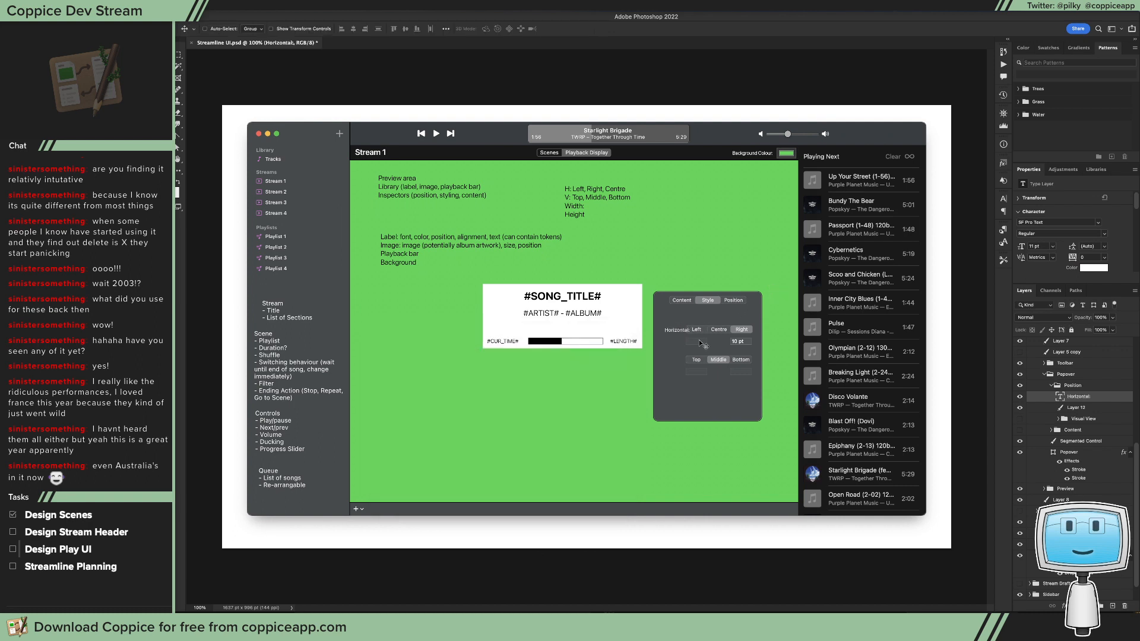
# Step: Duplicate the "Horizontal:" label beside the Top/Middle/Bottom control and change the copy's text to "Vertical:"
pyautogui.moveTo(700, 354); pyautogui.dragTo(678, 365)
pyautogui.press('t')
pyautogui.doubleClick(679, 359)
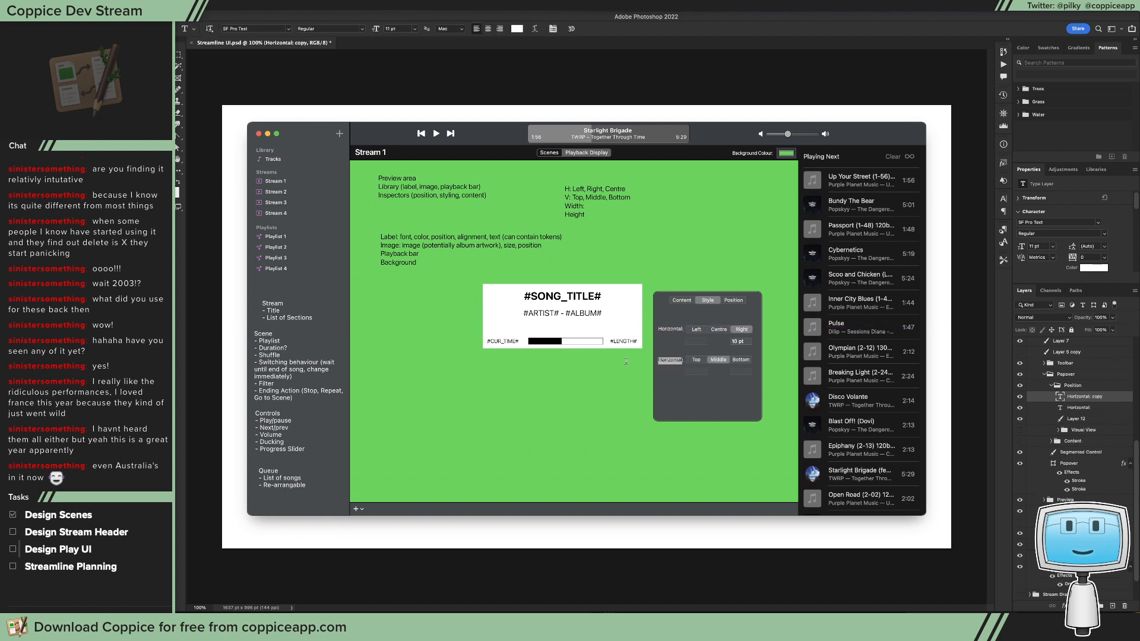
pyautogui.write('Vertical:')
pyautogui.press('super+Return')
pyautogui.press('v')
pyautogui.moveTo(679, 374); pyautogui.dragTo(695, 390)
pyautogui.press('t')
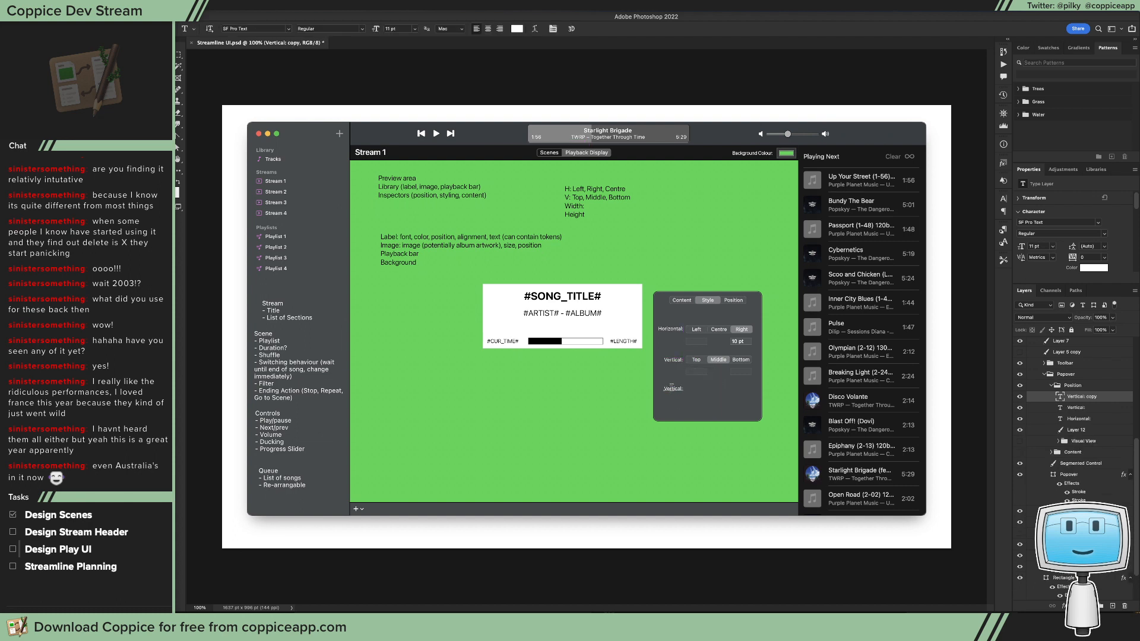
pyautogui.doubleClick(672, 388)
pyautogui.press('Escape')
pyautogui.press('Delete')
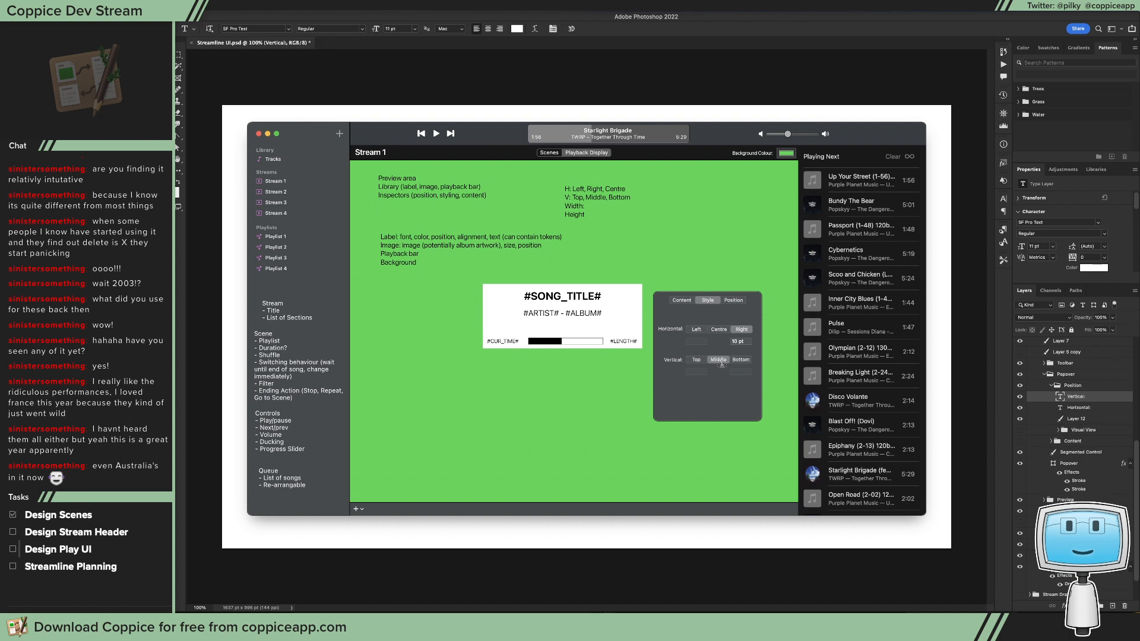
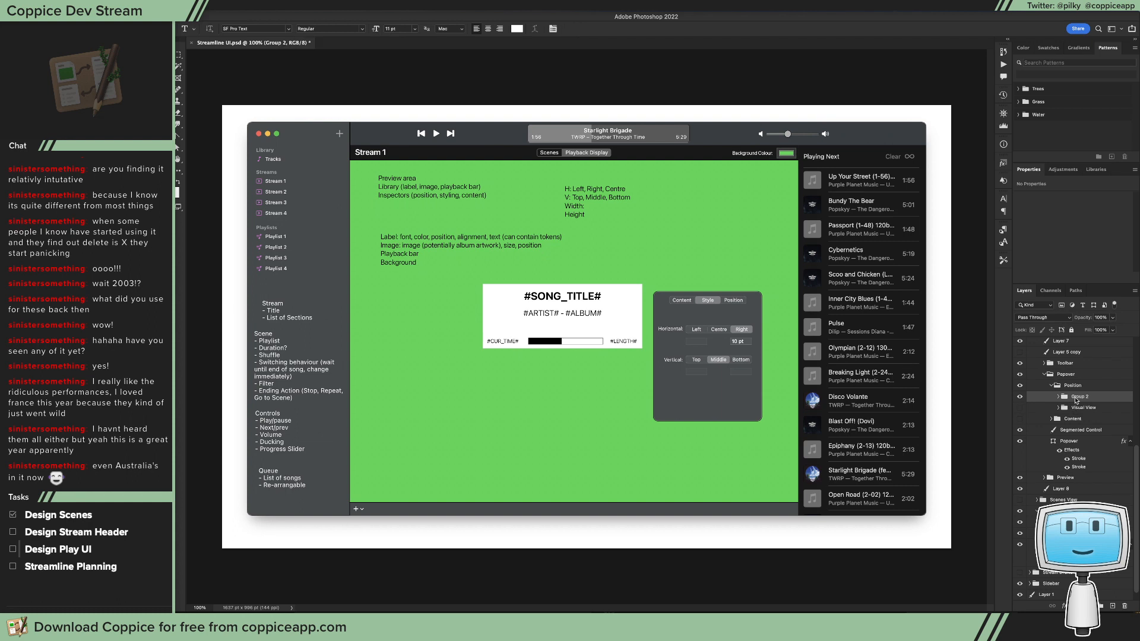
# Step: Rename the alignment controls' group, Group 2, as "Basic Segment" and hide it
pyautogui.doubleClick(1078, 396)
pyautogui.write('Segmente')
pyautogui.press('super+a')
pyautogui.write('Basic Segment')
pyautogui.press('Return')
pyautogui.click(1020, 396)
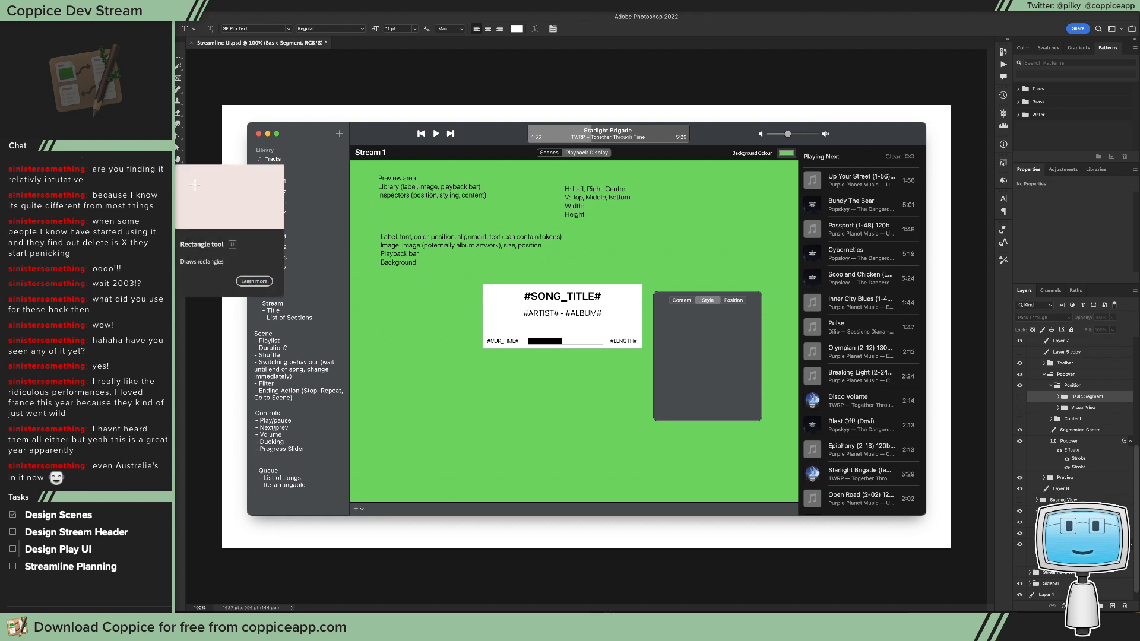
# Step: Draw a black rounded rectangle of about 171.5 by 44 pt over the popover
pyautogui.click(177, 147)
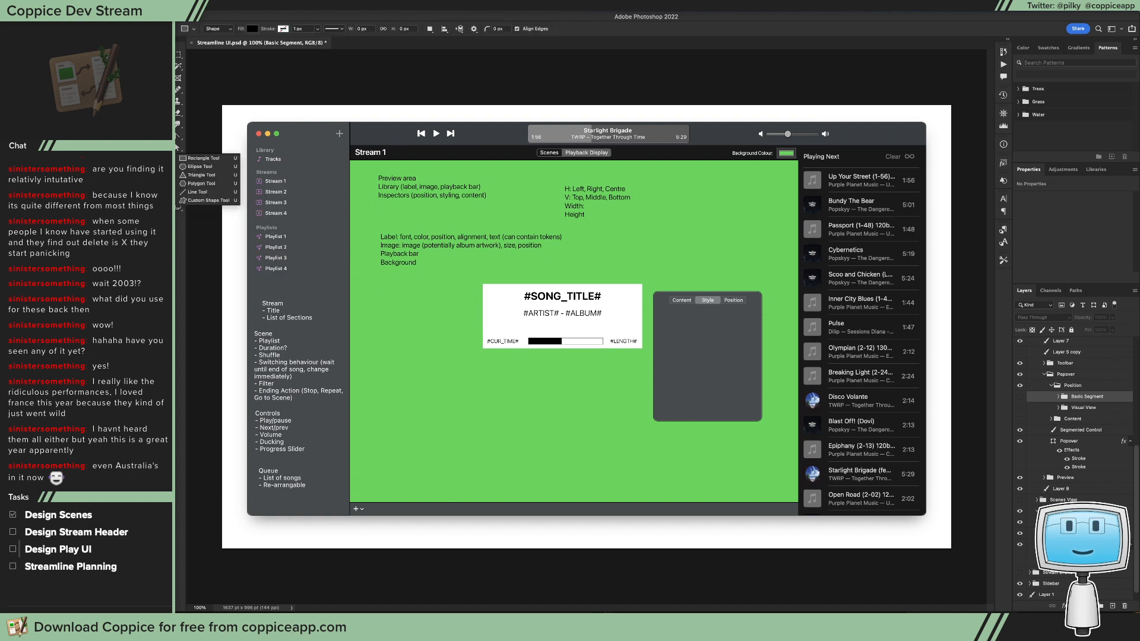
pyautogui.click(192, 166)
pyautogui.moveTo(688, 273); pyautogui.dragTo(735, 296)
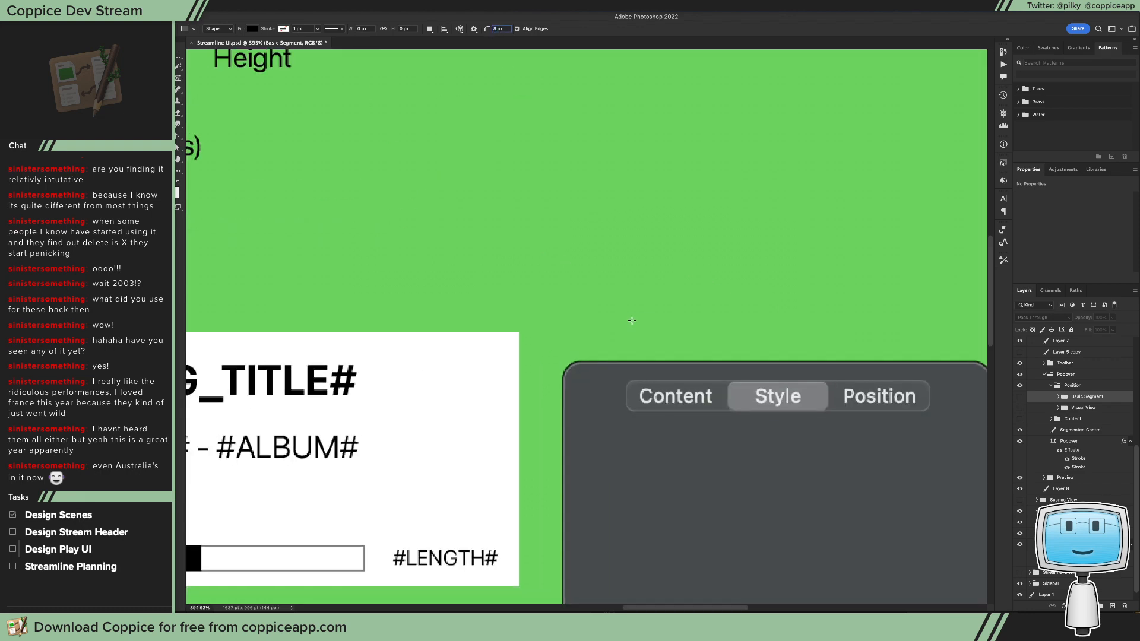
pyautogui.moveTo(626, 443); pyautogui.dragTo(927, 521)
# Step: Move the black rounded rectangle to the popover's left inner margin, just below its segmented control
pyautogui.press('v')
pyautogui.moveTo(817, 501); pyautogui.dragTo(811, 437)
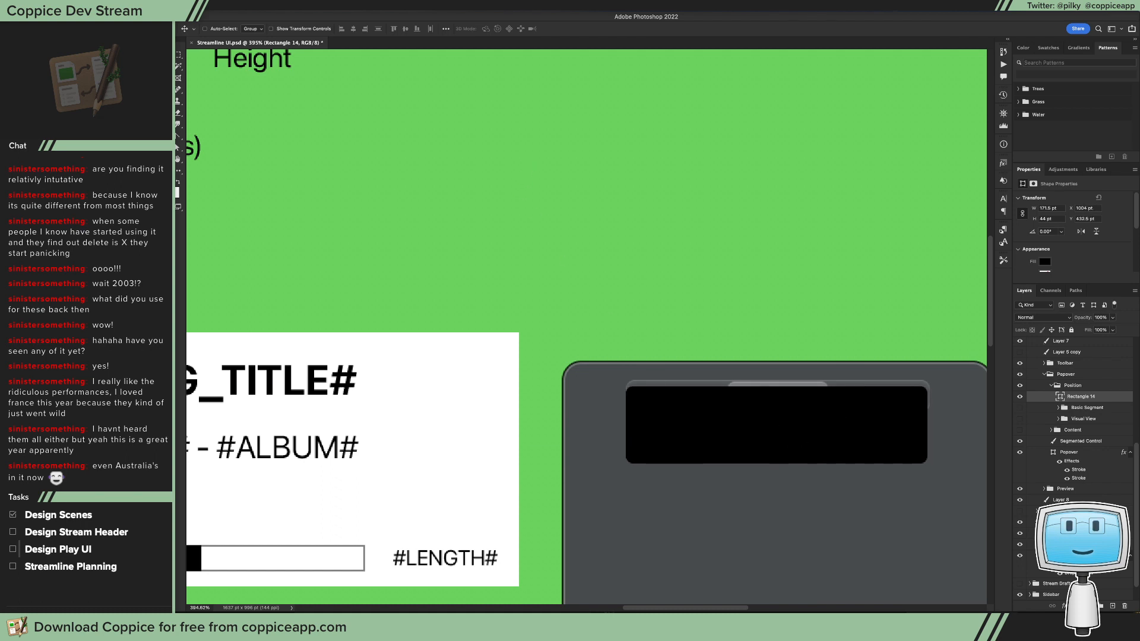
pyautogui.press('u')
pyautogui.moveTo(647, 401); pyautogui.dragTo(688, 412)
pyautogui.moveTo(614, 382); pyautogui.dragTo(630, 374)
pyautogui.press('v')
pyautogui.press('super+1')
pyautogui.moveTo(707, 306); pyautogui.dragTo(693, 341)
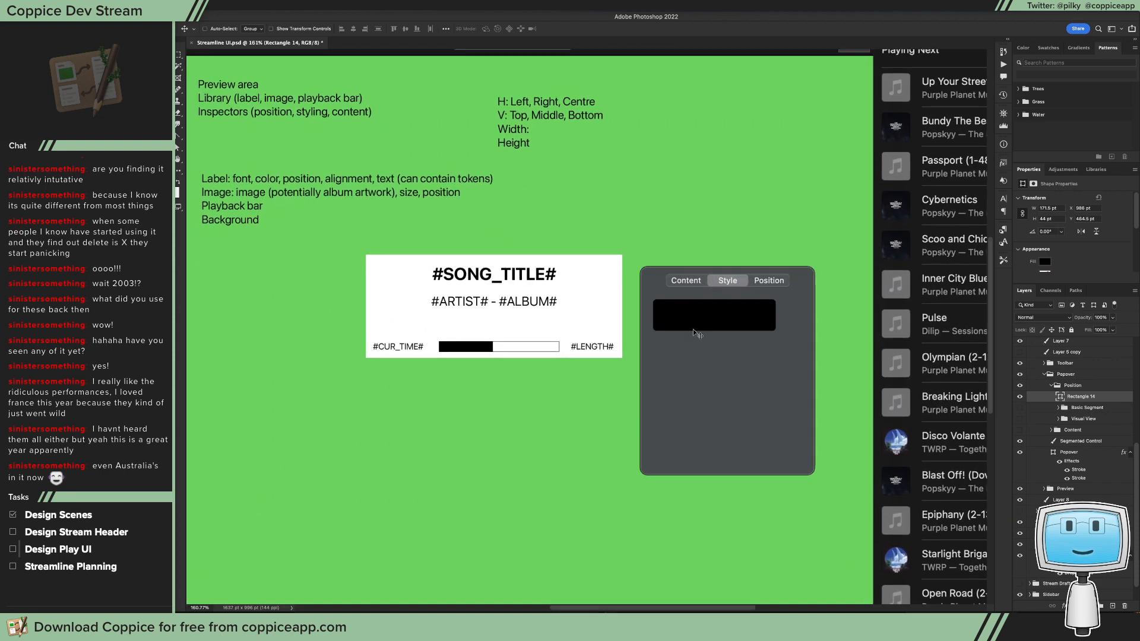
# Step: Resize the rounded rectangle to 211.5 by 105 pt, filling the popover's width, and duplicate it directly below
pyautogui.press('a')
pyautogui.moveTo(786, 331); pyautogui.dragTo(804, 304)
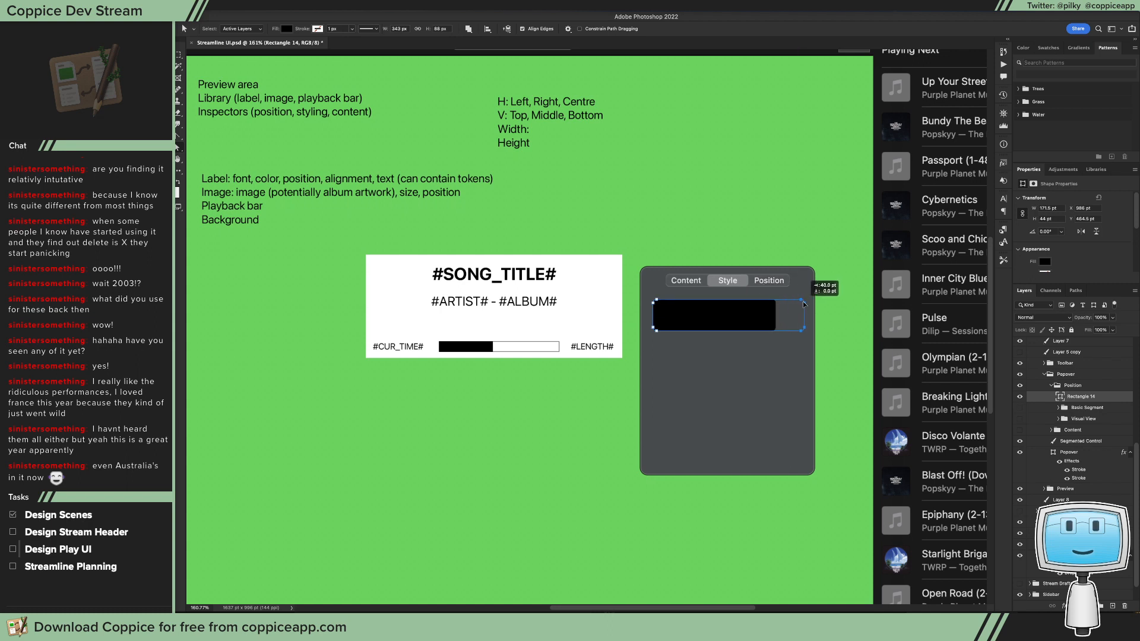
pyautogui.moveTo(656, 331); pyautogui.dragTo(711, 436)
pyautogui.press('v')
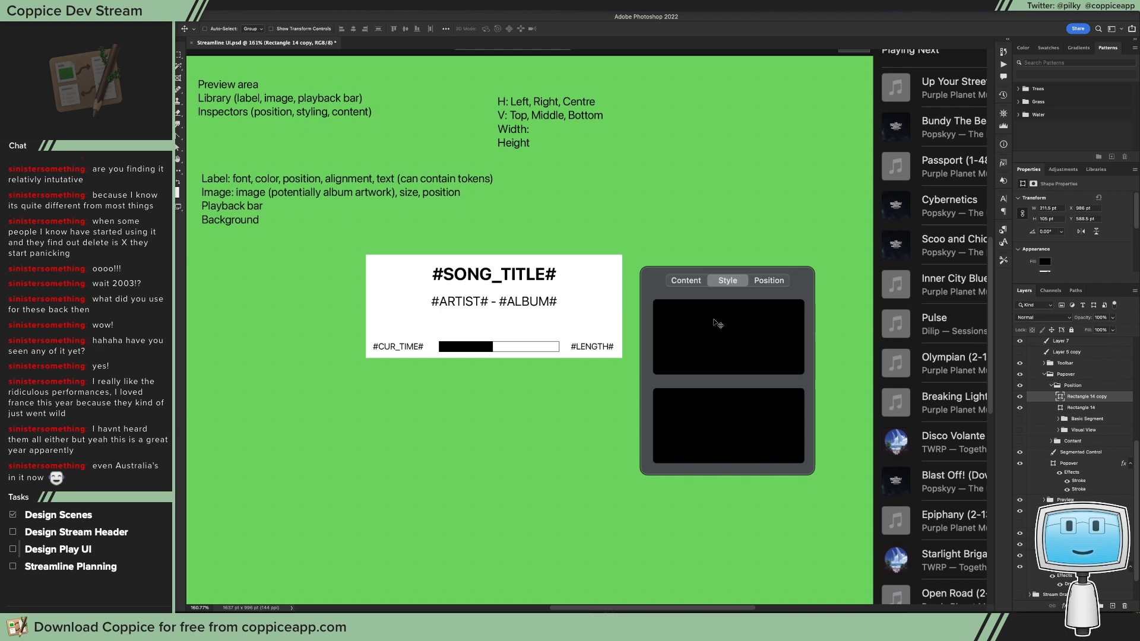
# Step: Change the fill colour of both rounded rectangles to white
pyautogui.press('g')
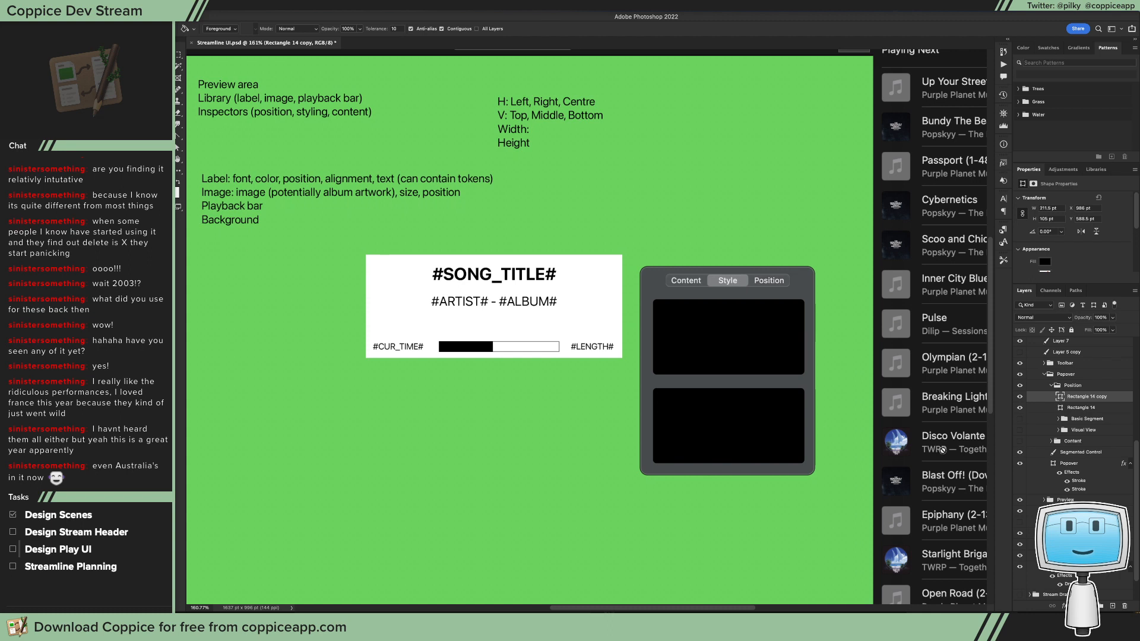
pyautogui.doubleClick(1060, 396)
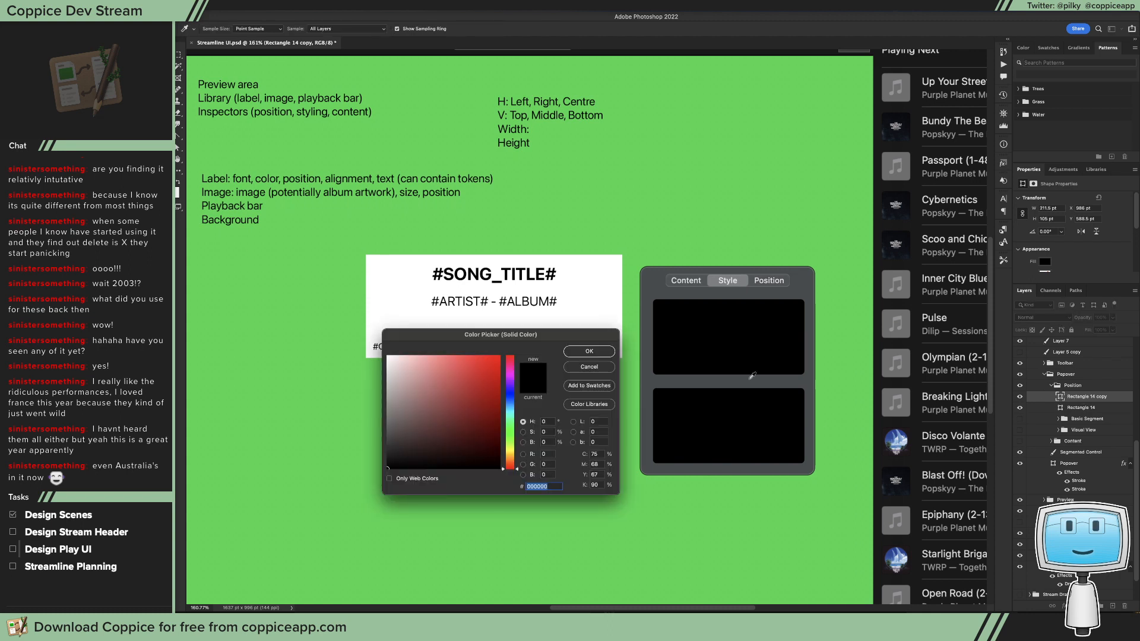
pyautogui.click(408, 321)
pyautogui.click(590, 352)
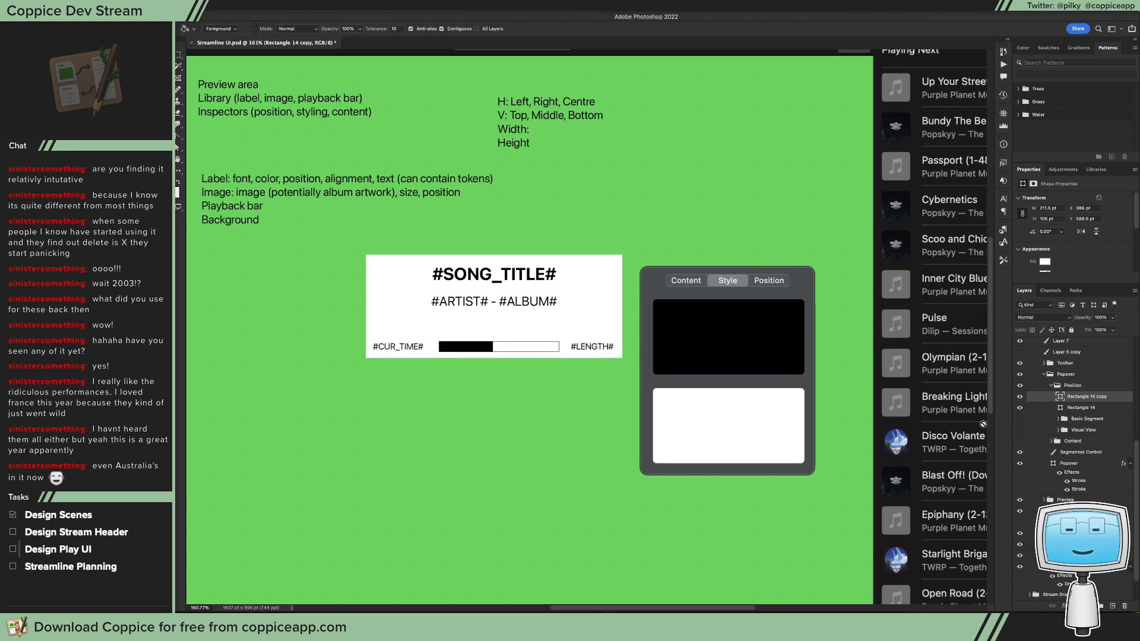
pyautogui.doubleClick(1060, 409)
pyautogui.moveTo(439, 419); pyautogui.dragTo(386, 354)
pyautogui.click(590, 352)
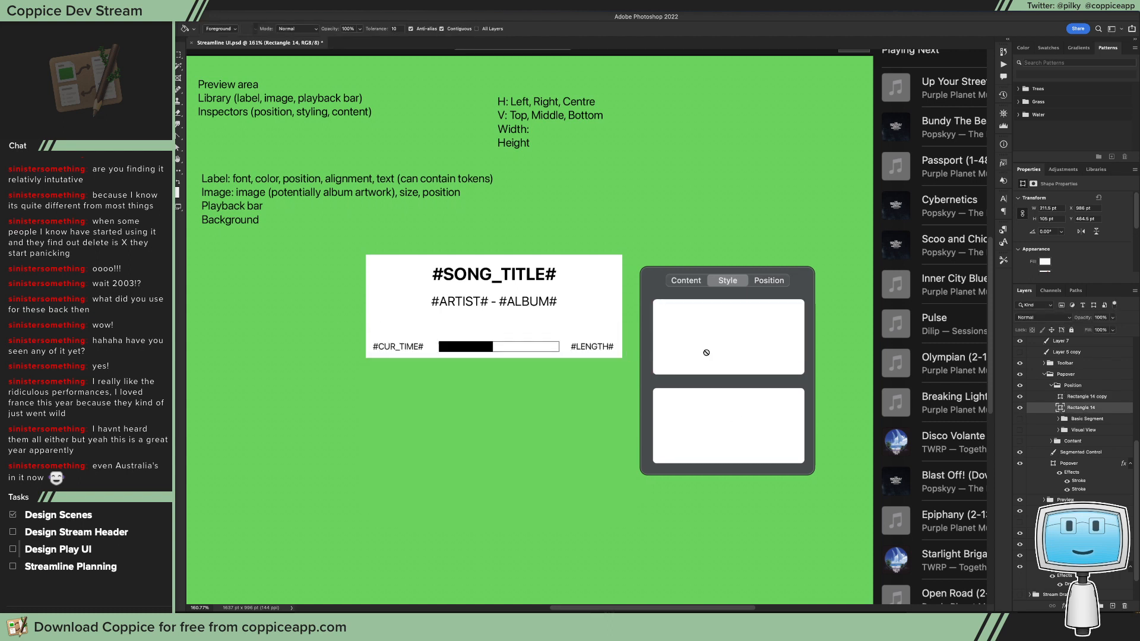
# Step: Delete the lower rectangle copy and reduce the remaining rectangle's fill opacity to 4%
pyautogui.click(1082, 397)
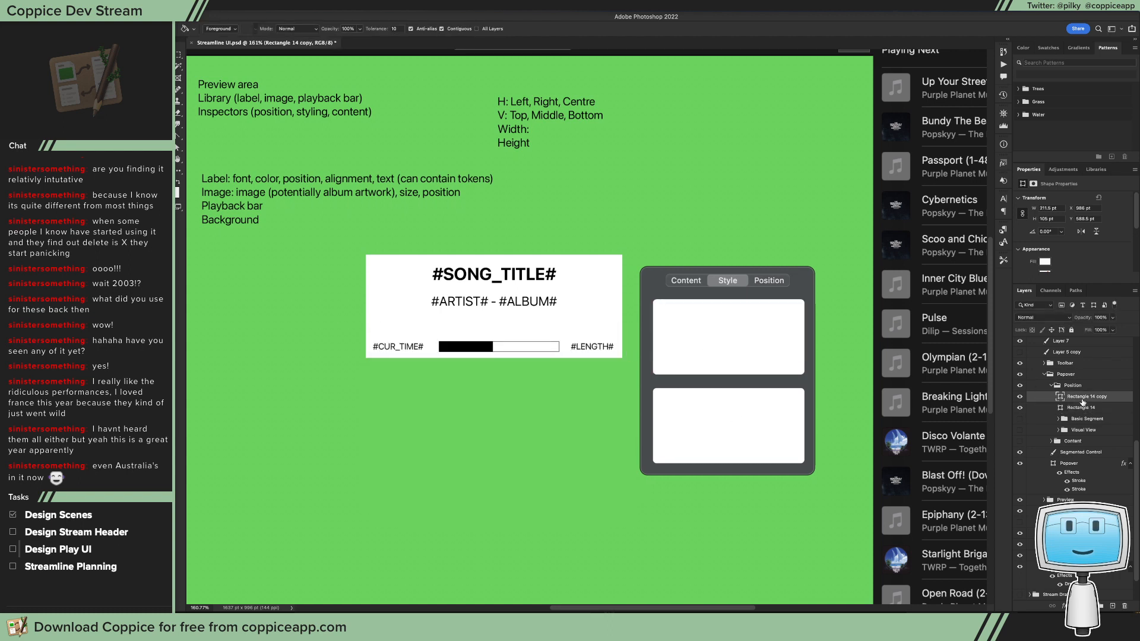
pyautogui.press('Delete')
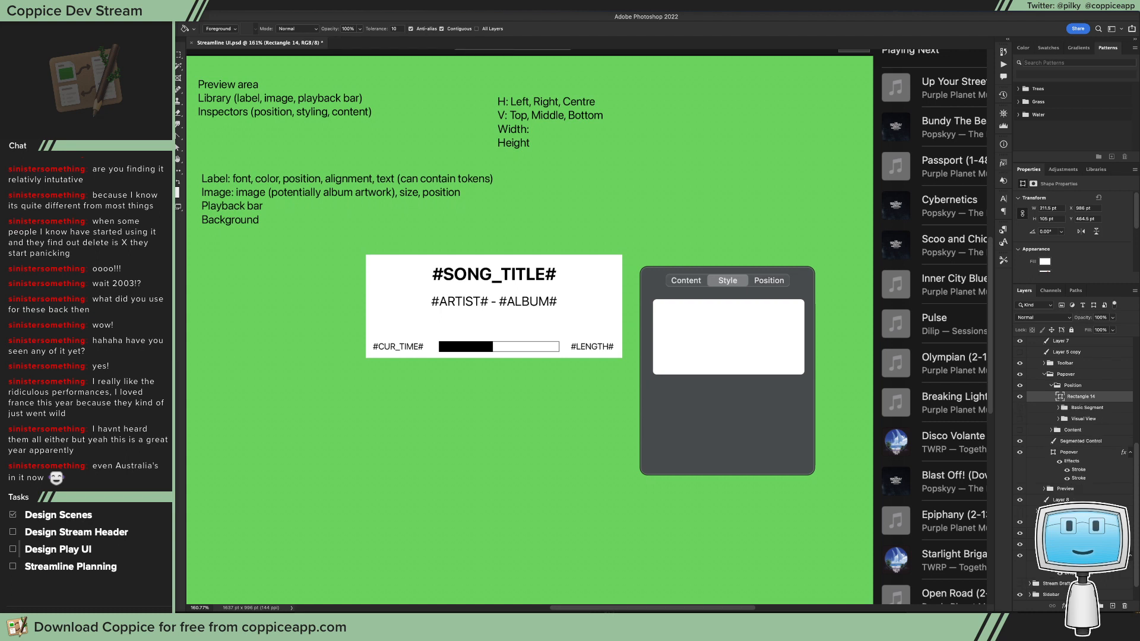
pyautogui.click(1112, 330)
pyautogui.moveTo(1109, 341); pyautogui.dragTo(1072, 345)
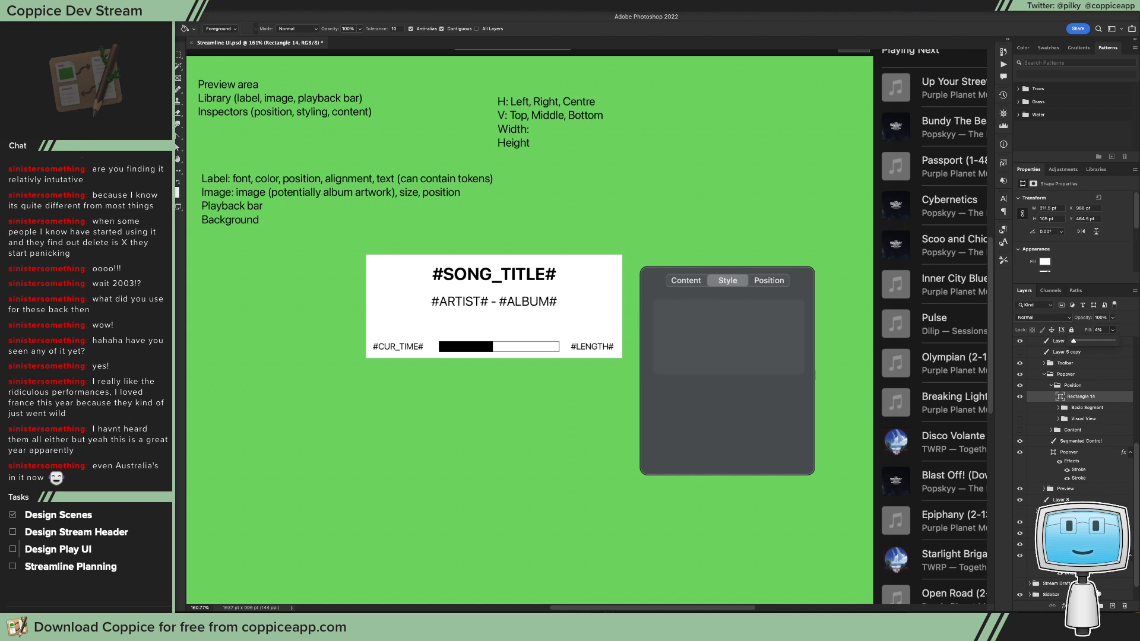
# Step: Add a thin white outside Stroke effect to the rectangle and lower the stroke's opacity to a faint outline
pyautogui.click(1062, 607)
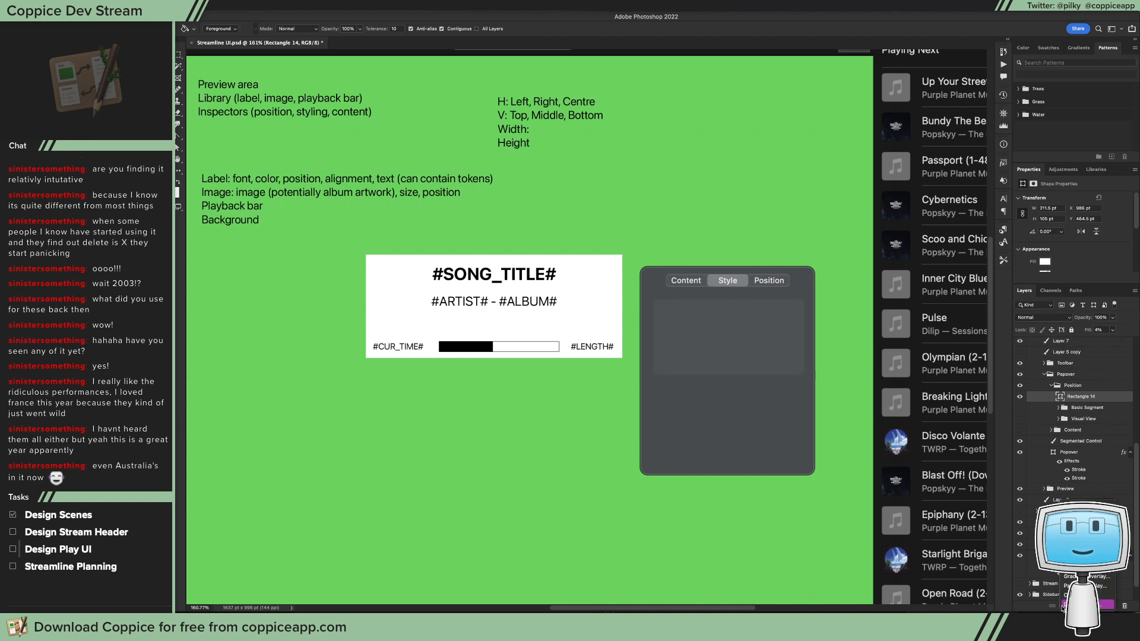
pyautogui.click(1075, 525)
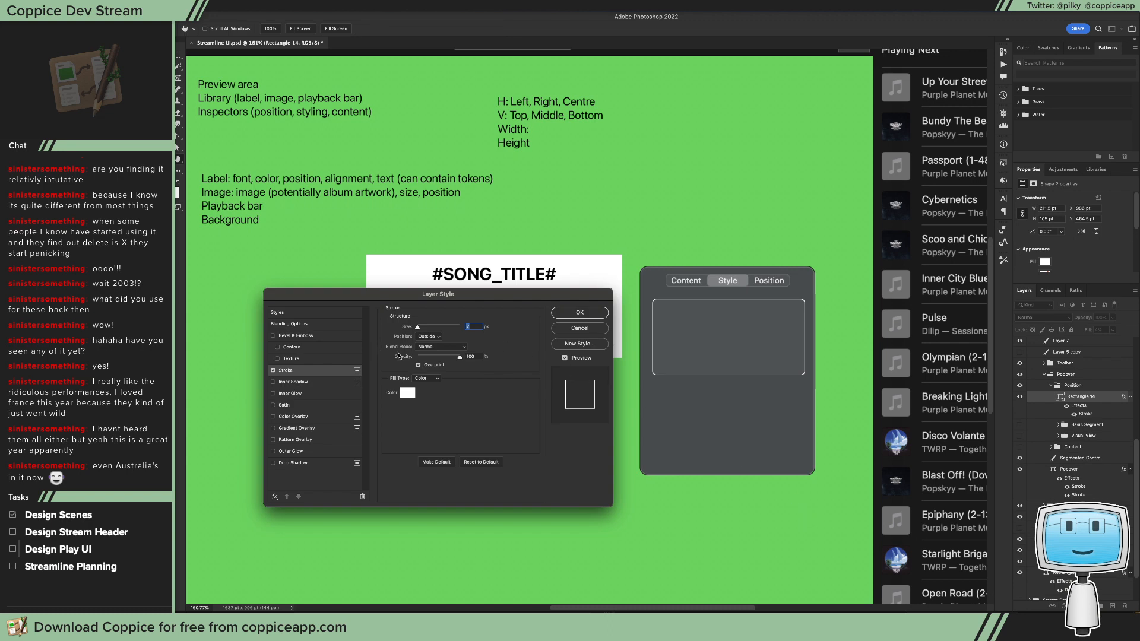
pyautogui.moveTo(440, 358); pyautogui.dragTo(425, 358)
pyautogui.click(591, 315)
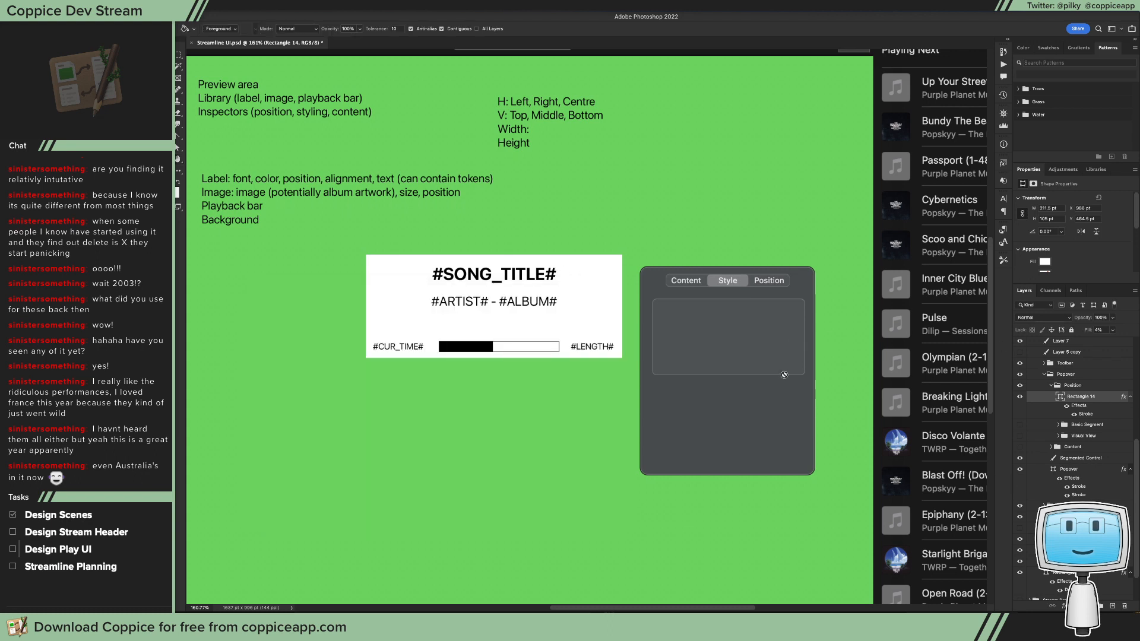
# Step: Create a new layer above the outlined rectangle and reduce the Pencil tool's brush to a thin tip
pyautogui.click(1114, 606)
pyautogui.moveTo(719, 327); pyautogui.dragTo(768, 362)
pyautogui.hscroll(6, 774, 368)
pyautogui.hscroll(-1, 773, 368)
pyautogui.press('b')
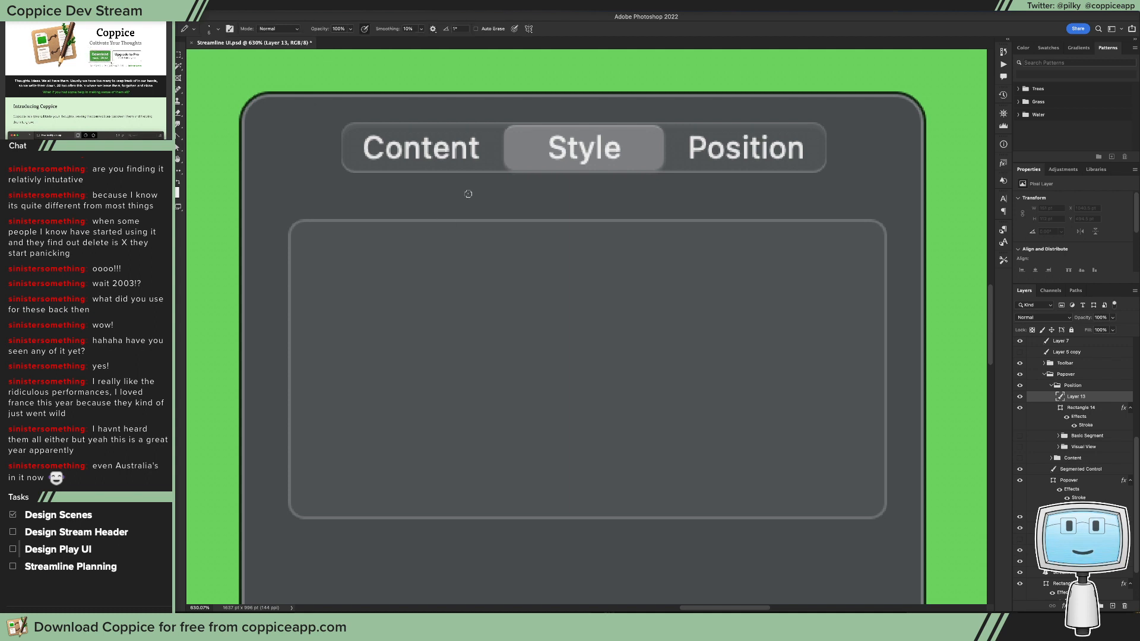
pyautogui.press('[')
pyautogui.press('[')
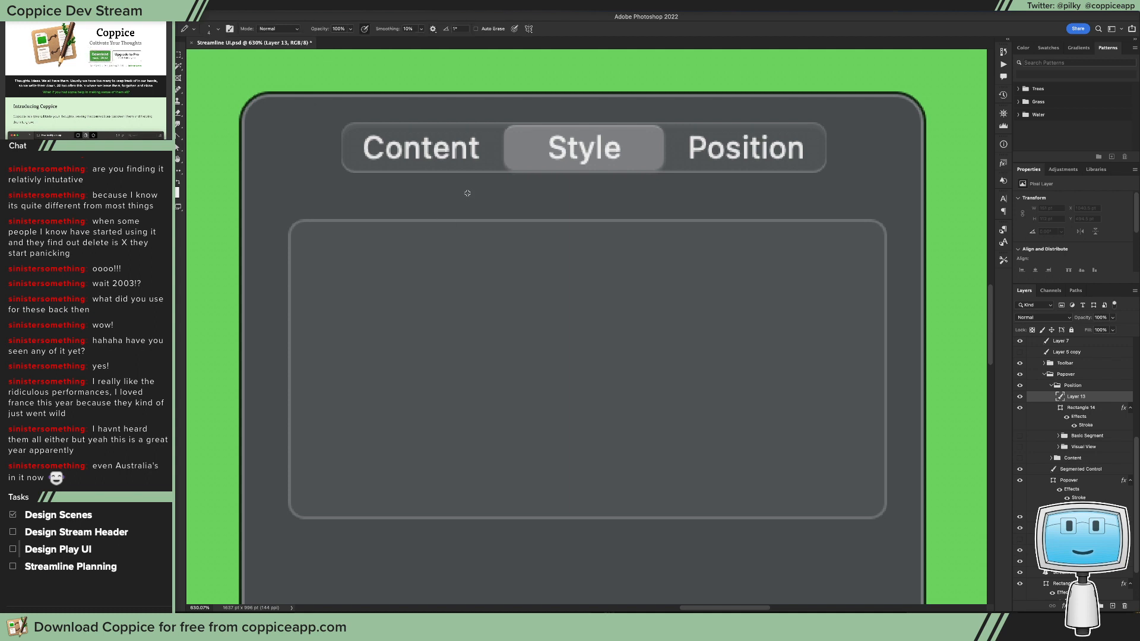
pyautogui.press('[')
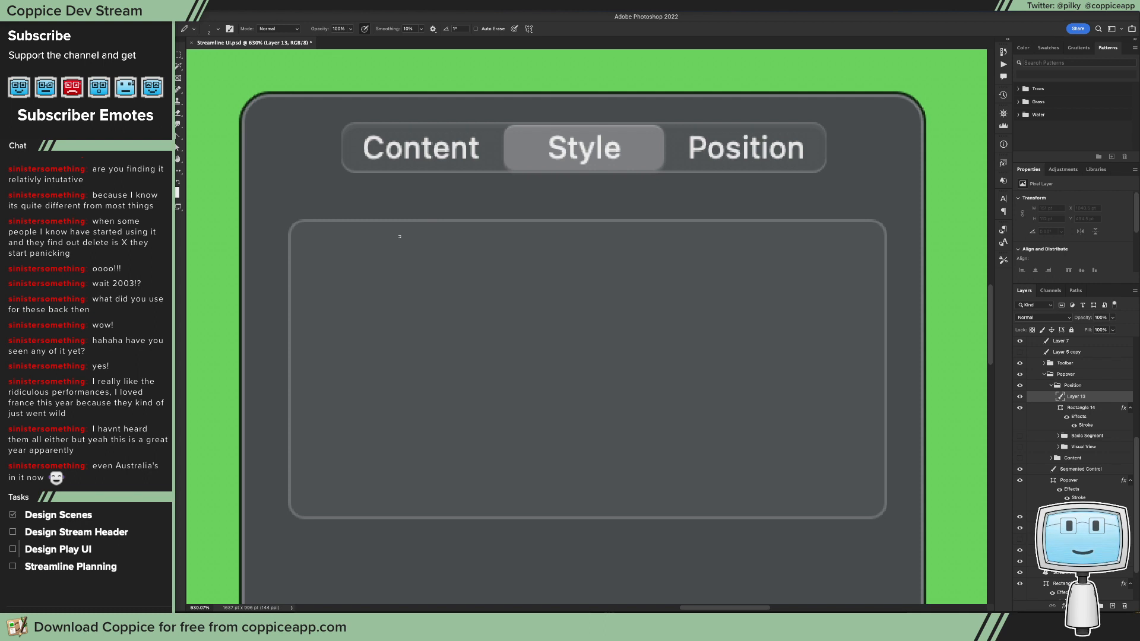
# Step: Switch to Stream Deck, look through the Streaming profile's key pages and Actions folder, and close its window
pyautogui.click(750, 7)
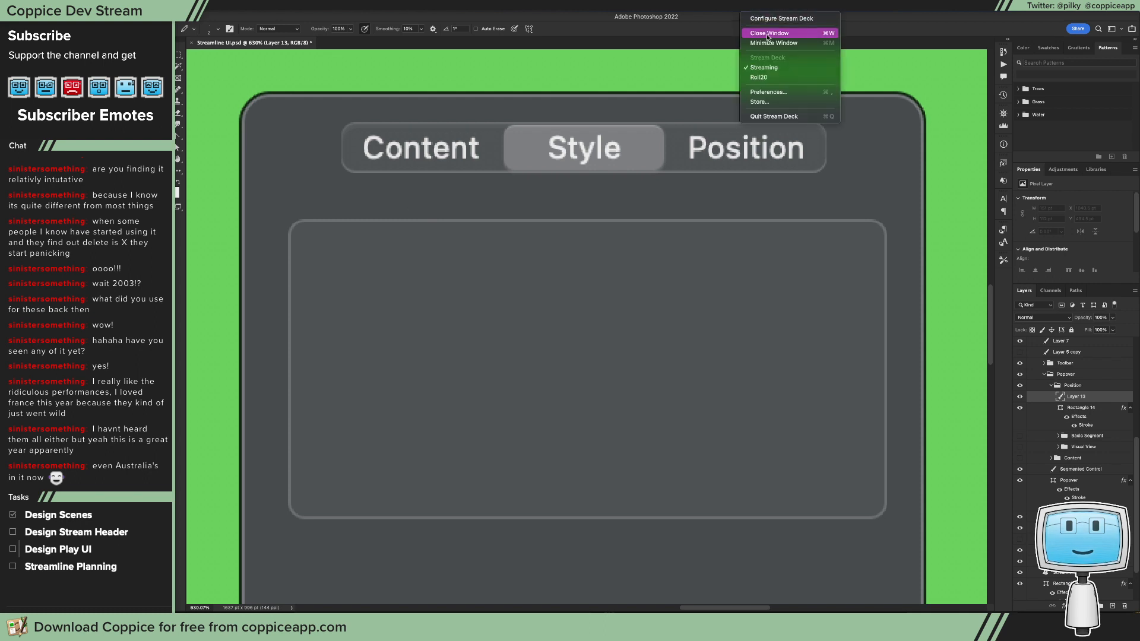
pyautogui.click(768, 20)
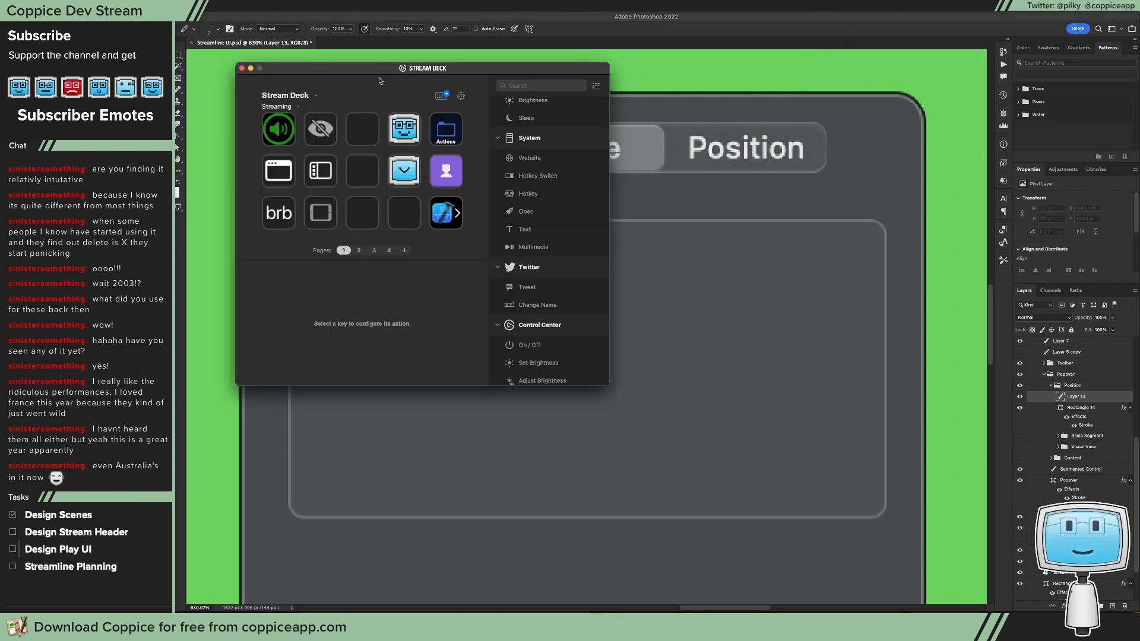
pyautogui.moveTo(387, 70); pyautogui.dragTo(509, 118)
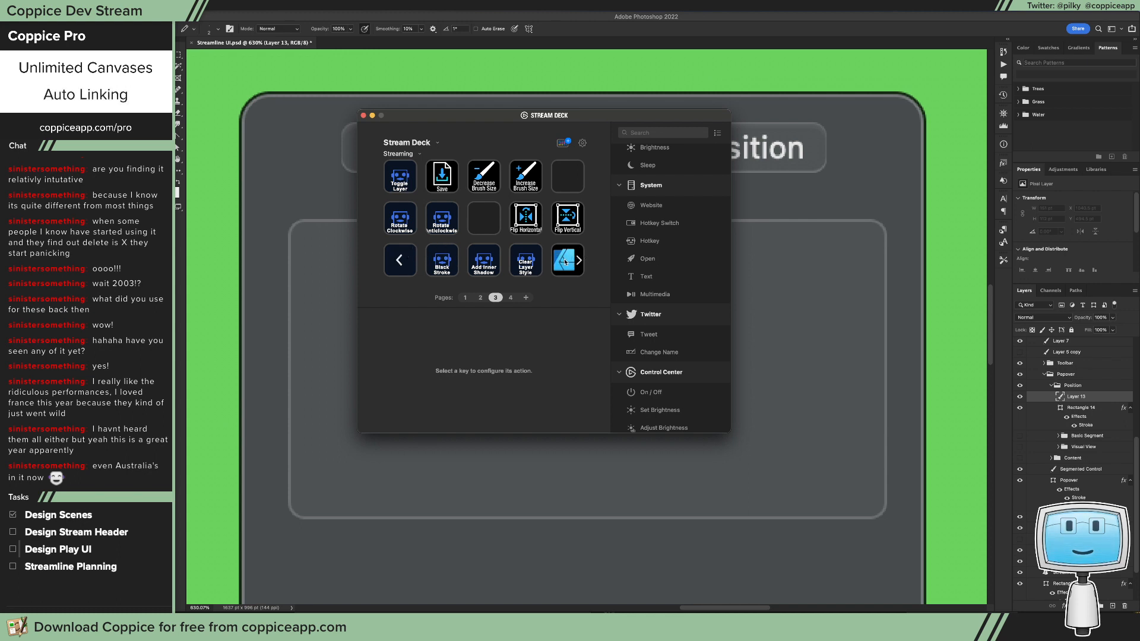
pyautogui.click(408, 263)
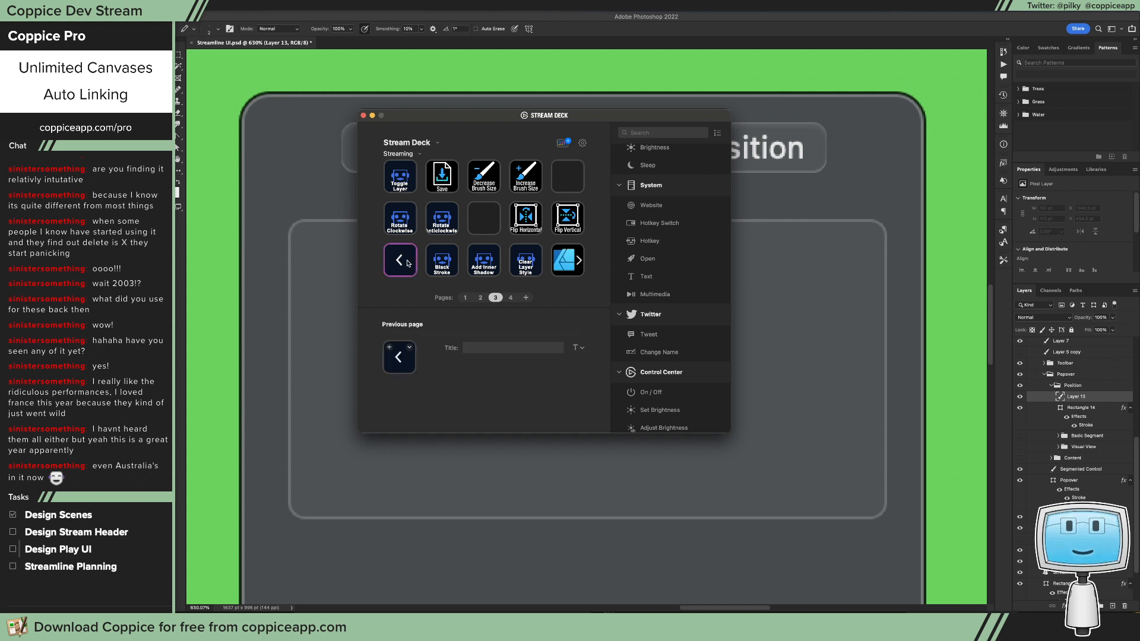
pyautogui.click(408, 263)
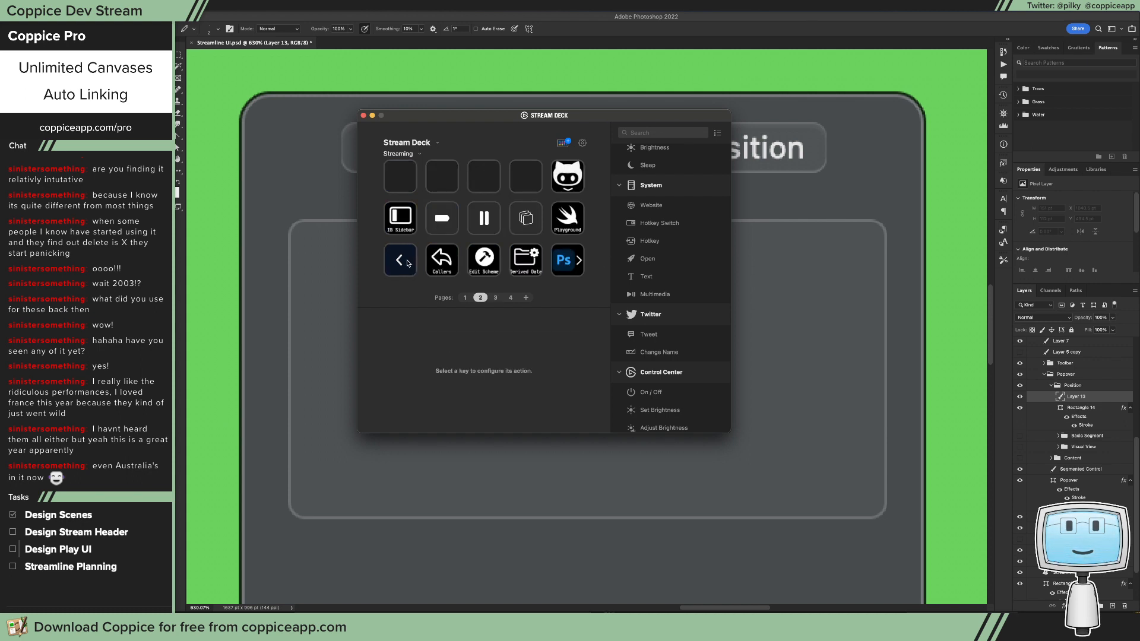
pyautogui.doubleClick(408, 263)
pyautogui.doubleClick(568, 178)
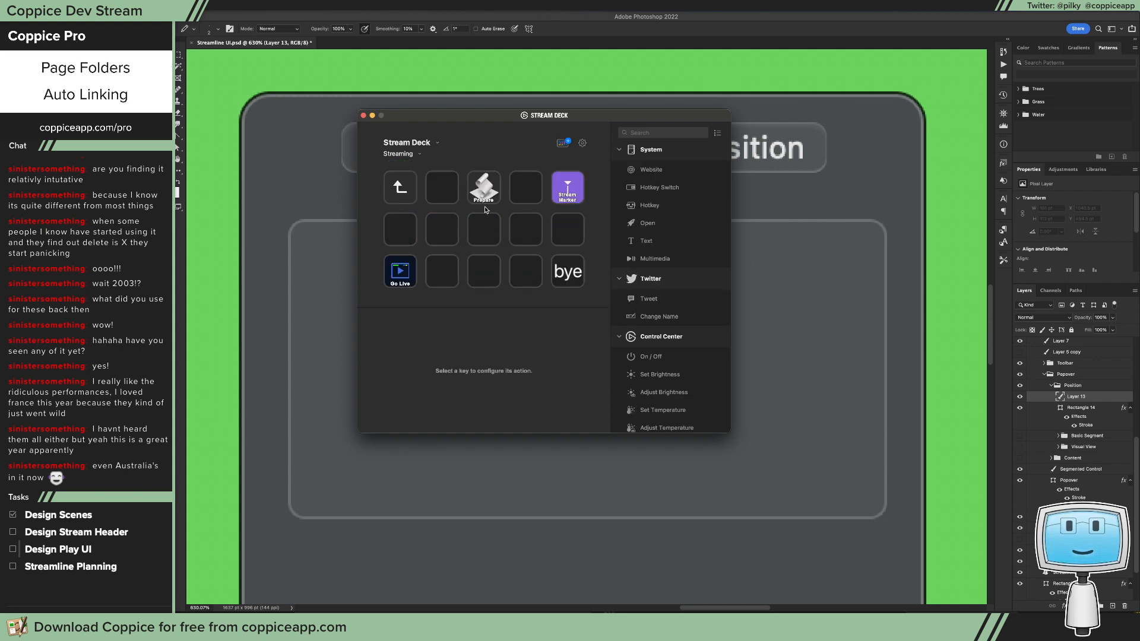
pyautogui.click(401, 186)
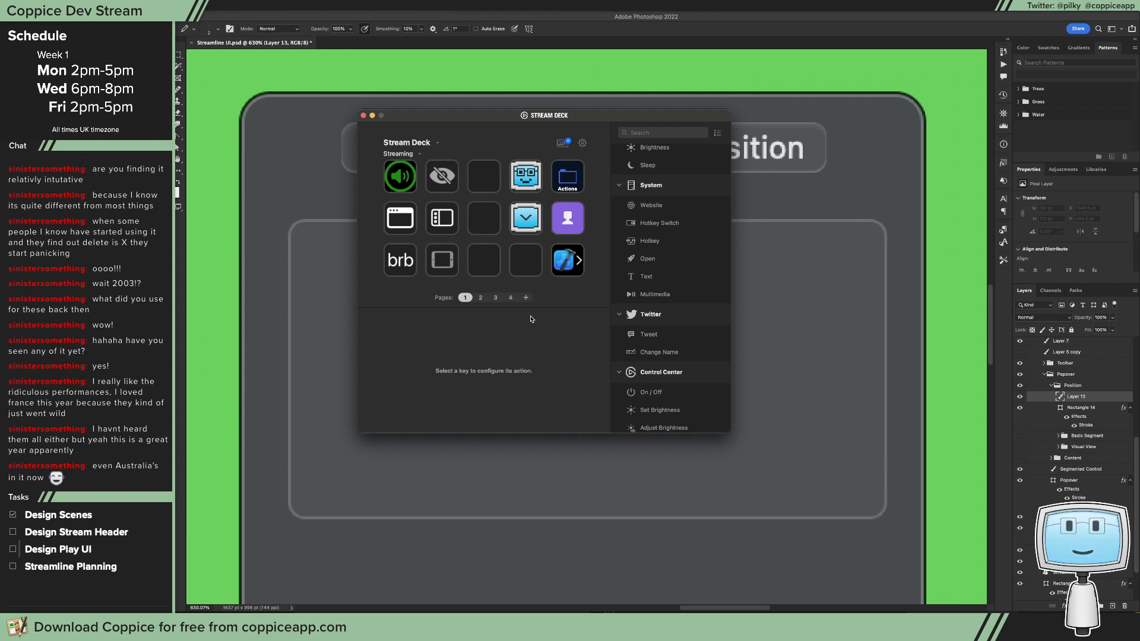
pyautogui.click(364, 116)
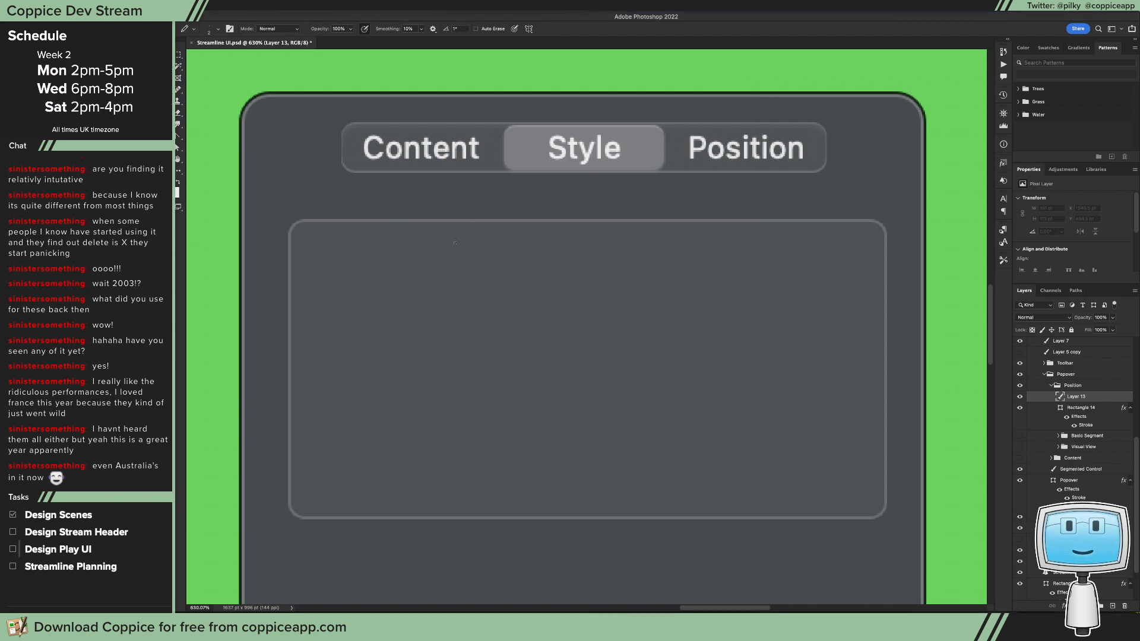
# Step: Draw a vertical divider line across the full height of the outlined box and fill it with white
pyautogui.moveTo(461, 223)
pyautogui.mouseDown()
pyautogui.moveTo(462, 496)
pyautogui.moveTo(448, 516)
pyautogui.mouseUp()
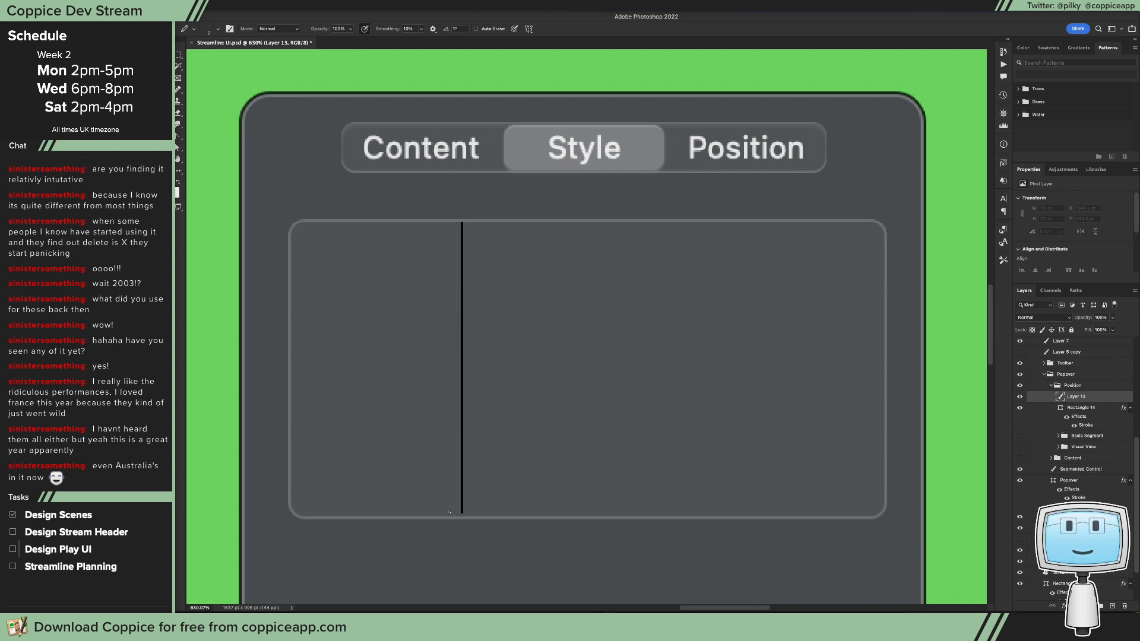
pyautogui.press('g')
pyautogui.click(467, 254)
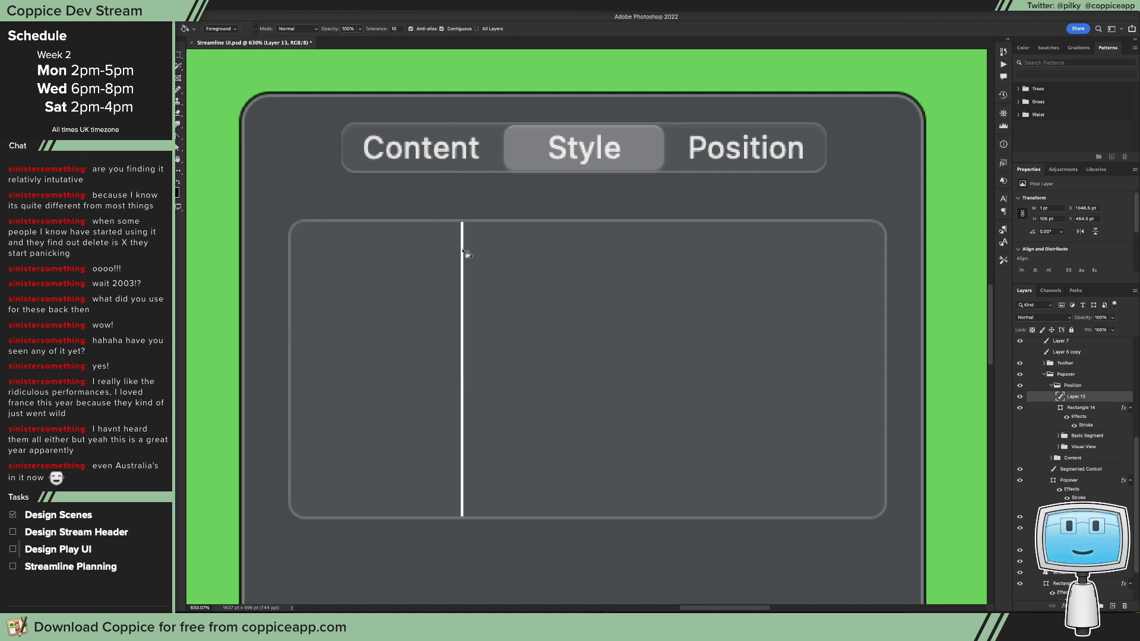
# Step: Set the divider layer's opacity to 14% and check the box's stroke settings for comparison
pyautogui.press('v')
pyautogui.press('2')
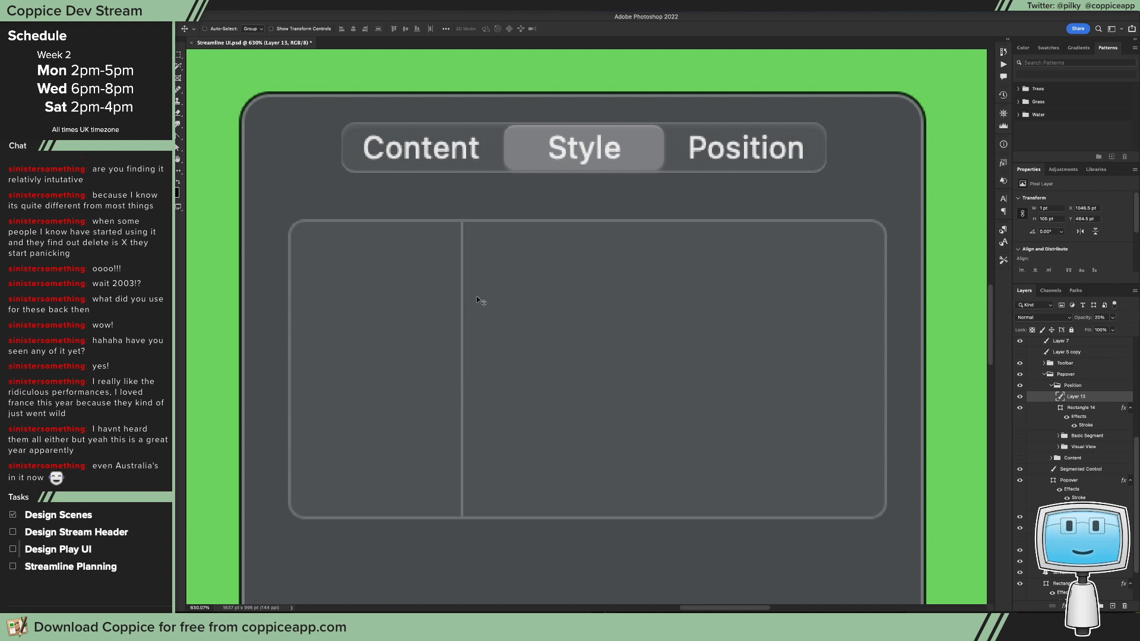
pyautogui.press('1')
pyautogui.press('4')
pyautogui.doubleClick(1089, 425)
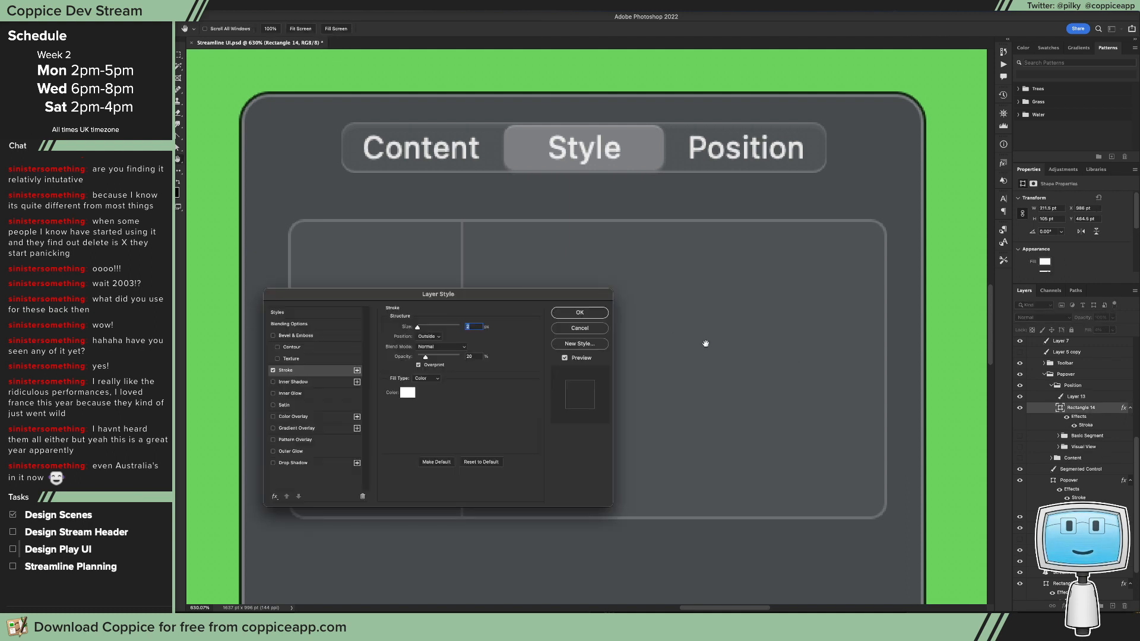
pyautogui.click(581, 330)
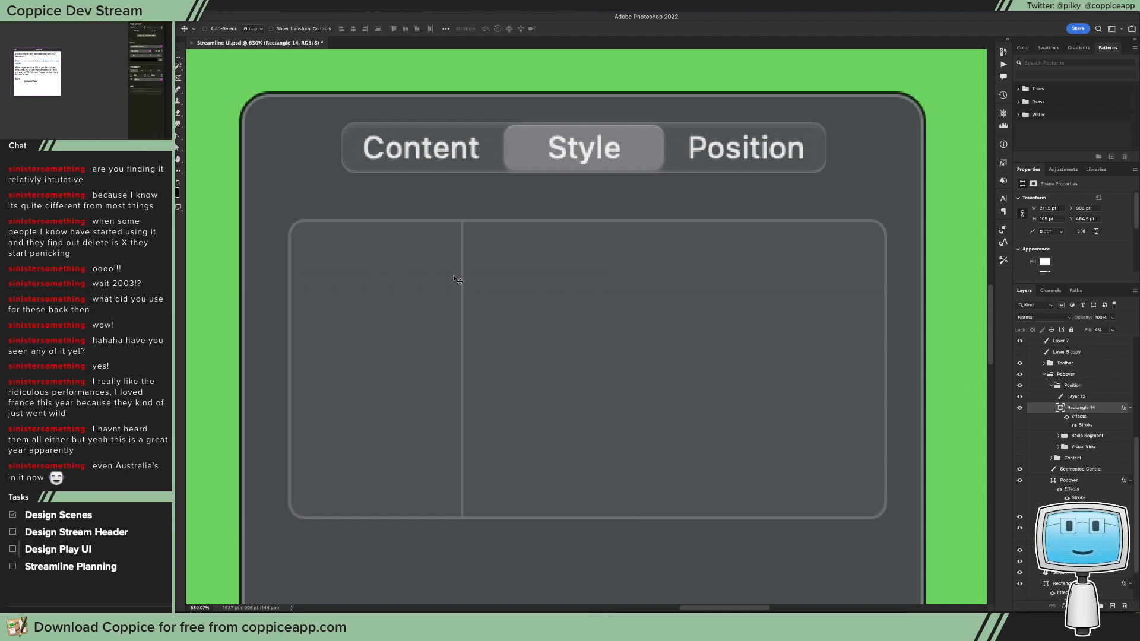
# Step: Duplicate the vertical divider line on the same layer, placing the copy further right to split the box into three columns
pyautogui.click(1081, 398)
pyautogui.press('m')
pyautogui.moveTo(583, 565); pyautogui.dragTo(397, 194)
pyautogui.press('v')
pyautogui.moveTo(464, 279); pyautogui.dragTo(690, 288)
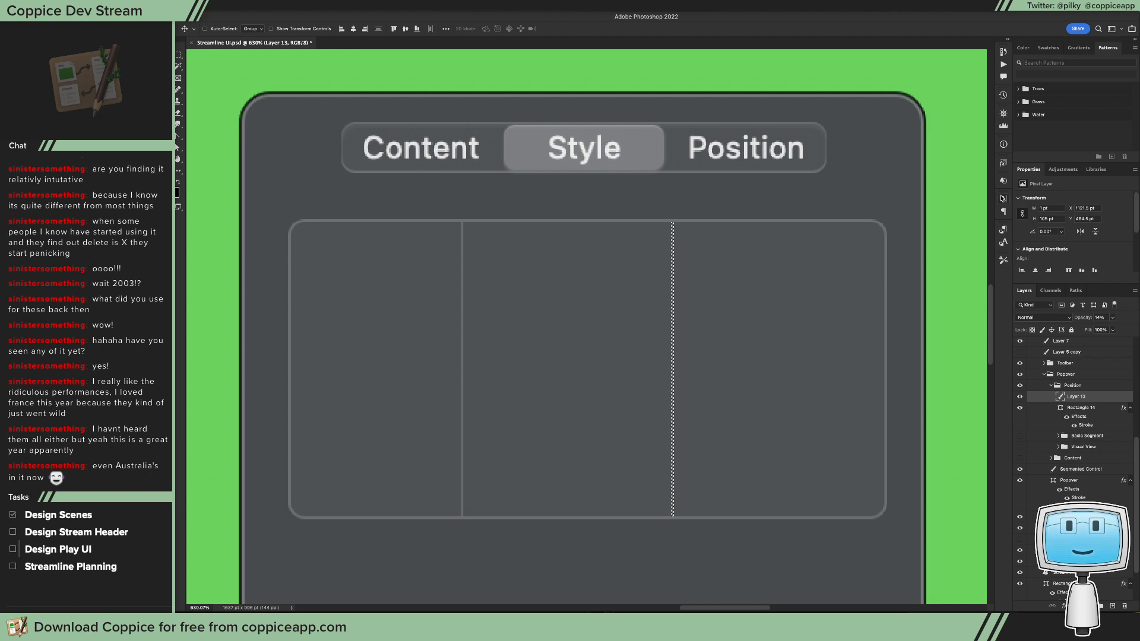
# Step: Deselect the copied line and shift both dividers slightly right to space the box's three columns more evenly
pyautogui.press('super+d')
pyautogui.moveTo(720, 321); pyautogui.dragTo(730, 320)
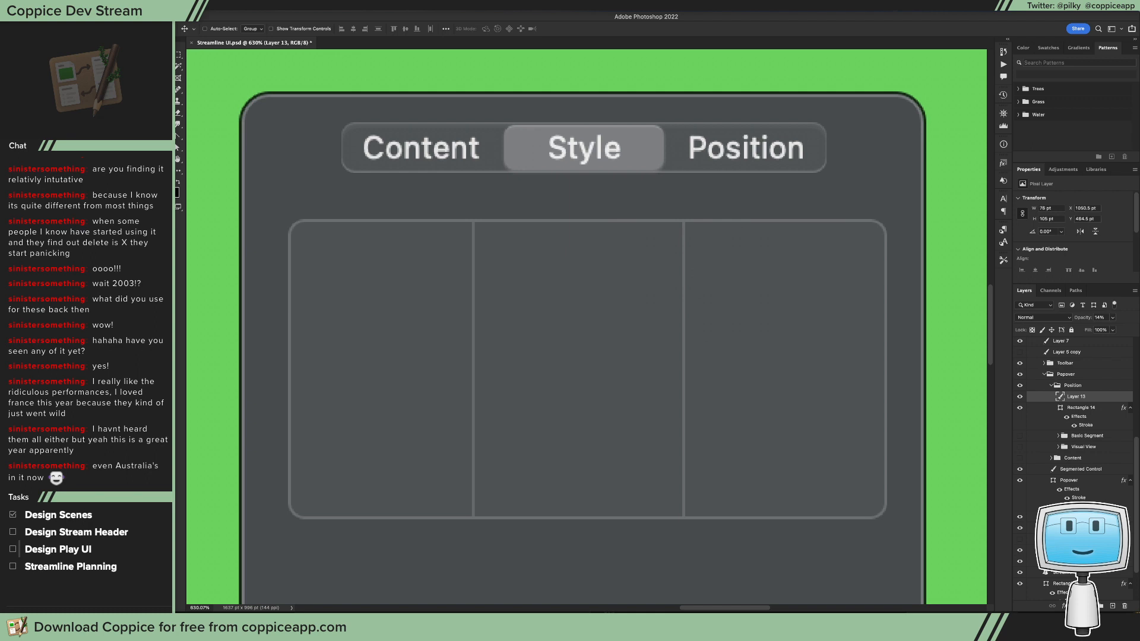
pyautogui.moveTo(646, 347); pyautogui.dragTo(651, 347)
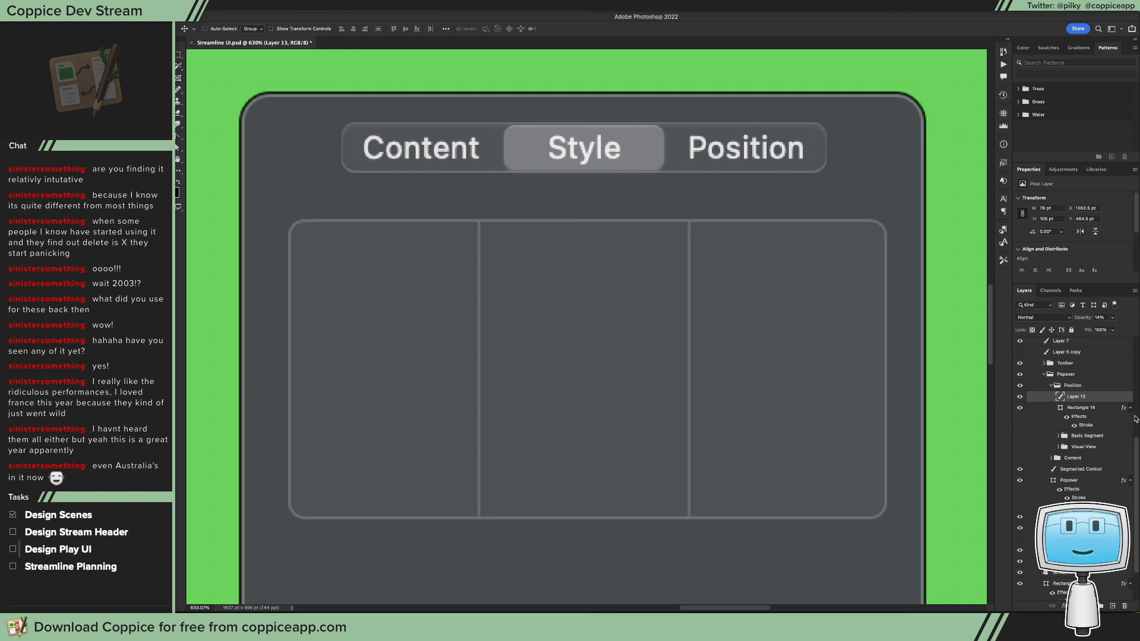
# Step: Move the outlined box together with its dividers lower in the popover, leaving more space beneath the segmented control
pyautogui.keyDown('shift'); pyautogui.click(1080, 408); pyautogui.keyUp('shift')
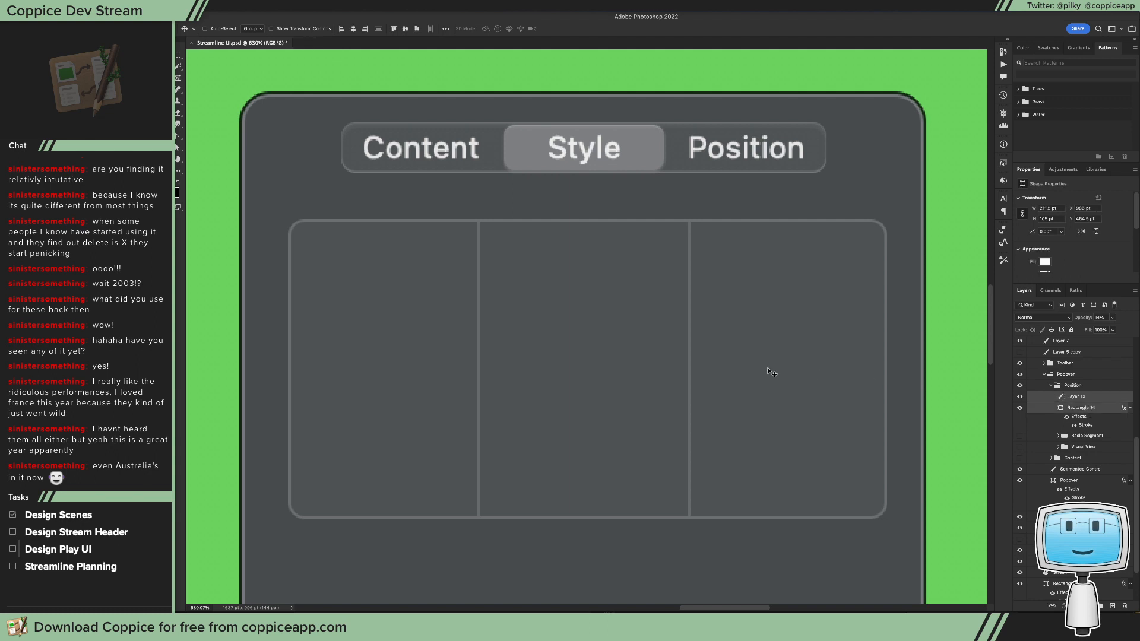
pyautogui.moveTo(767, 367); pyautogui.dragTo(764, 368)
pyautogui.scroll(-5, 764, 368)
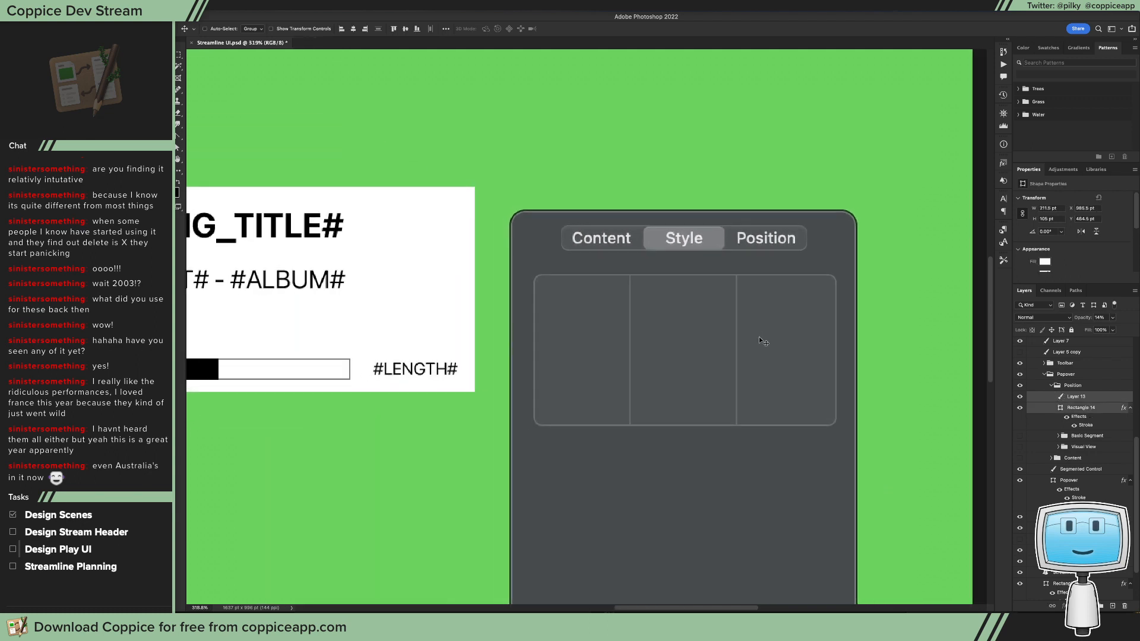
pyautogui.moveTo(735, 337)
pyautogui.mouseDown()
pyautogui.moveTo(735, 351)
pyautogui.moveTo(751, 349)
pyautogui.mouseUp()
# Step: Select the left divider on its own layer and nudge it slightly right
pyautogui.press('m')
pyautogui.moveTo(612, 271); pyautogui.dragTo(659, 480)
pyautogui.press('Left')
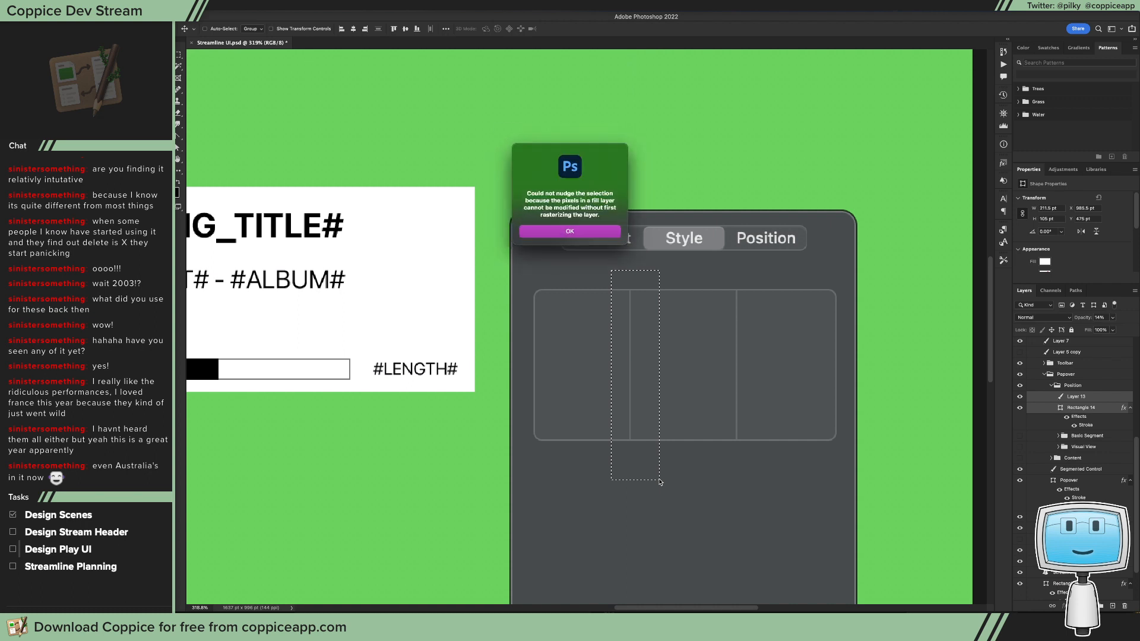
pyautogui.press('Return')
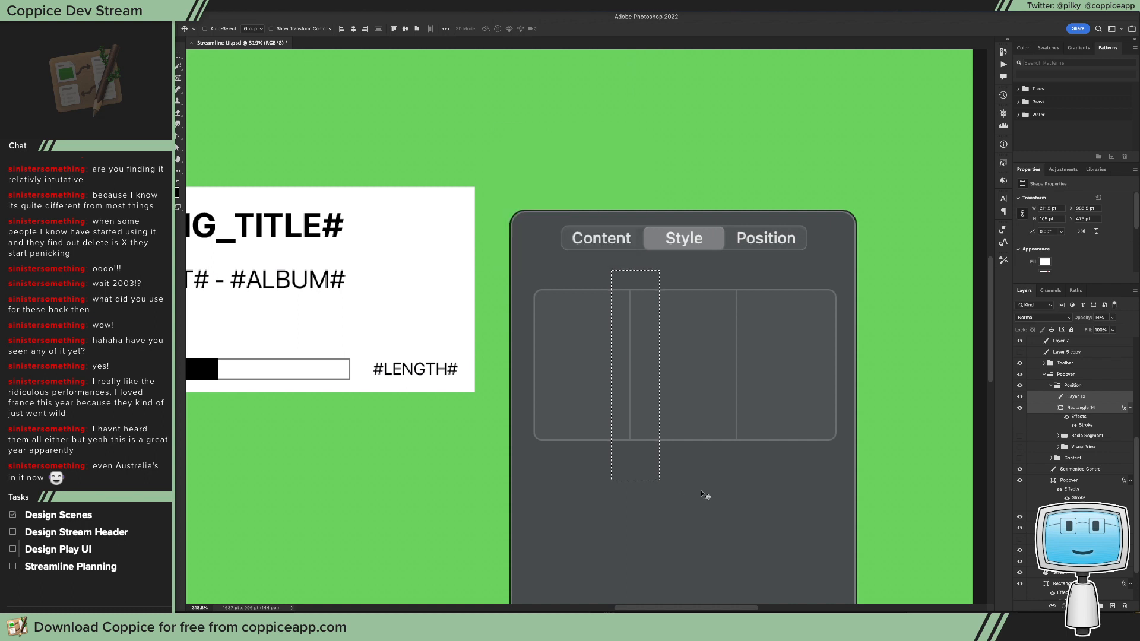
pyautogui.click(1076, 396)
pyautogui.press('Right')
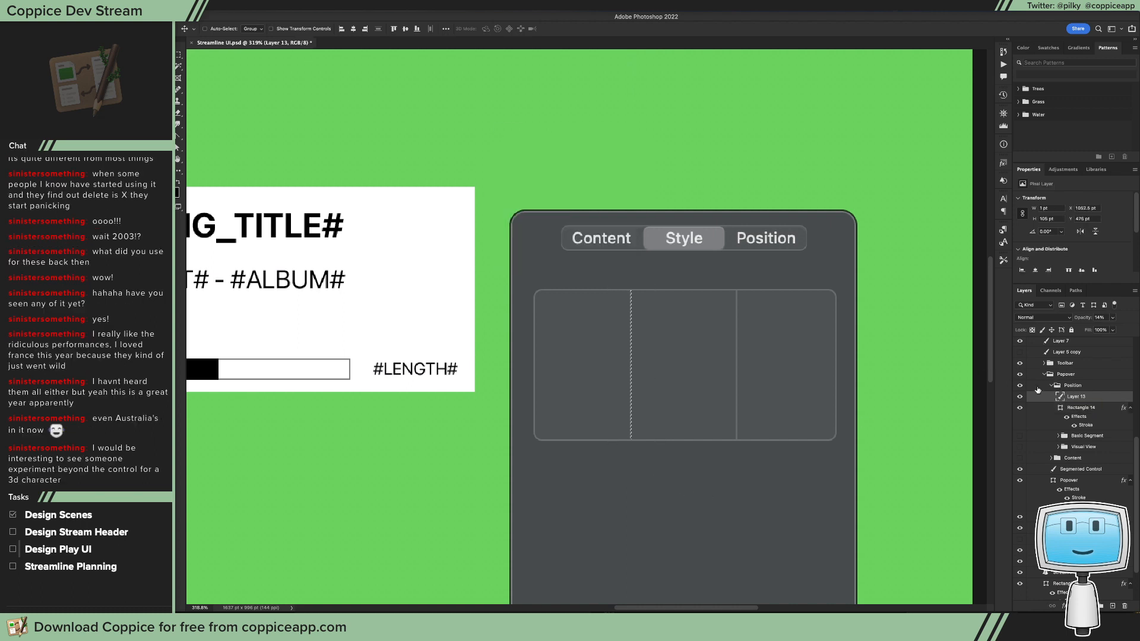
pyautogui.press('Right')
# Step: Select the right divider, nudge it slightly left to even out the three columns, and deselect it
pyautogui.press('m')
pyautogui.moveTo(808, 490); pyautogui.dragTo(701, 277)
pyautogui.press('v')
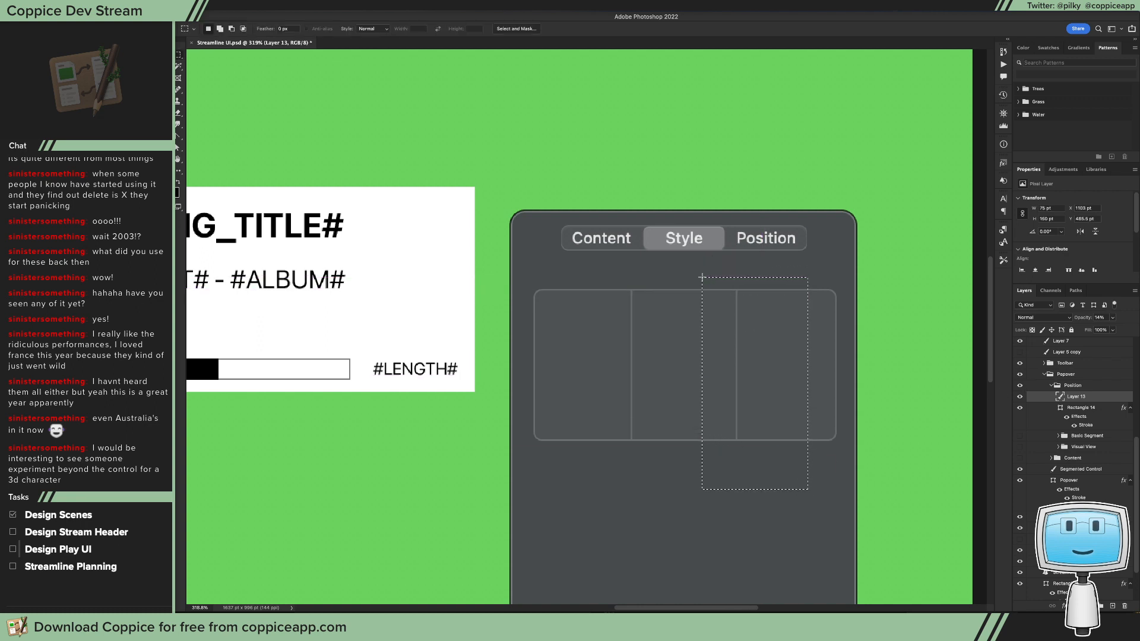
pyautogui.press('Left')
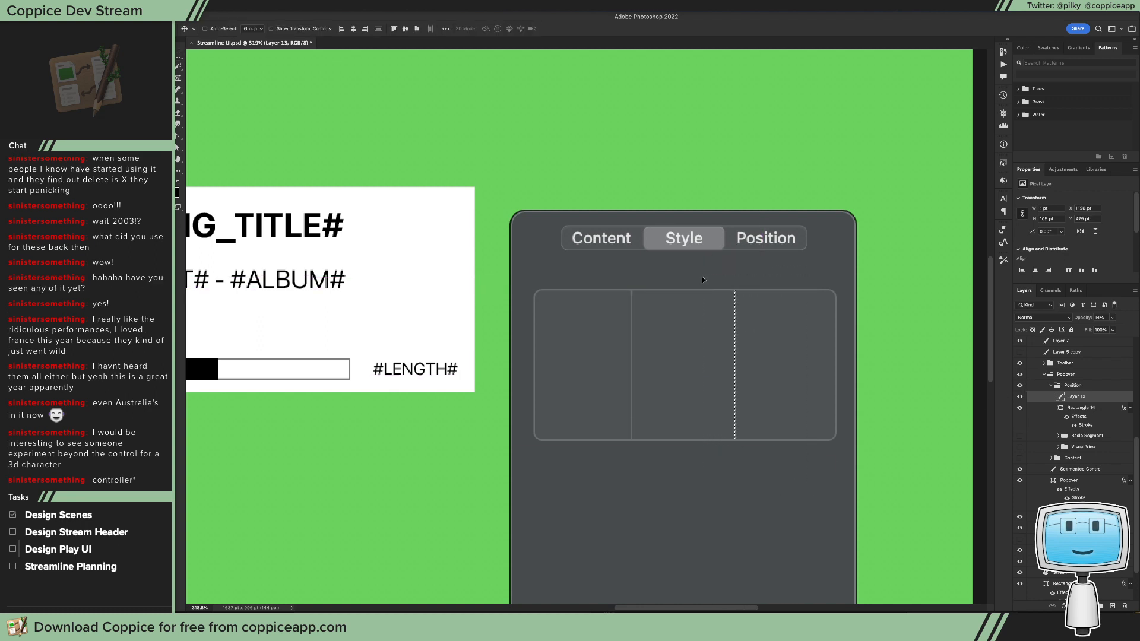
pyautogui.press('super')
pyautogui.press('super+d')
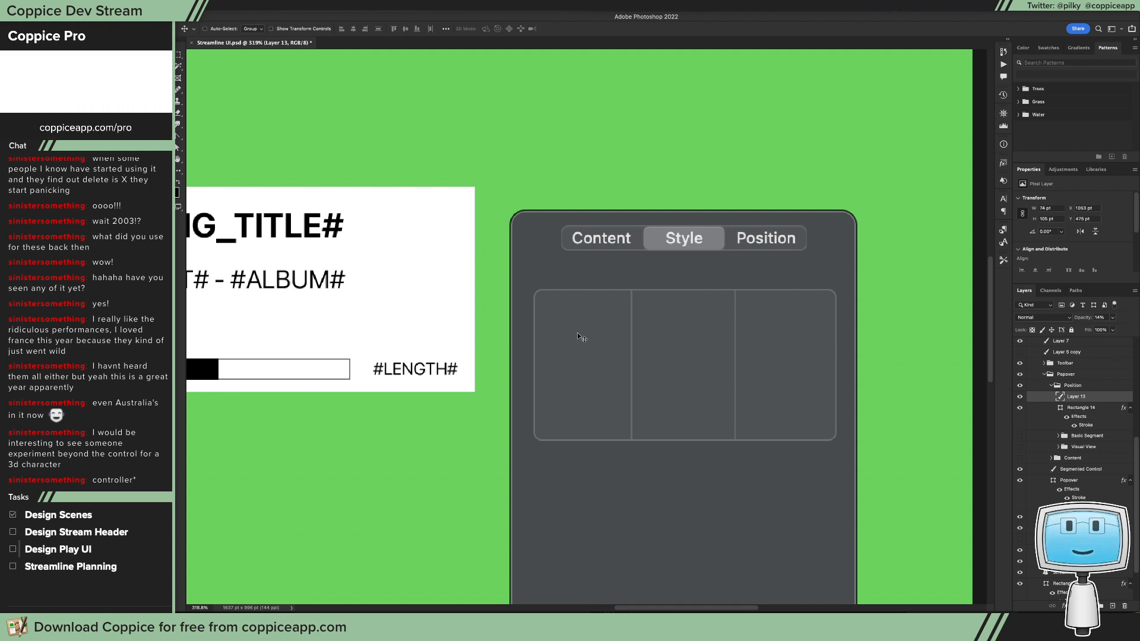
# Step: Add a text label reading "Left" near the bottom of the box's left column
pyautogui.press('t')
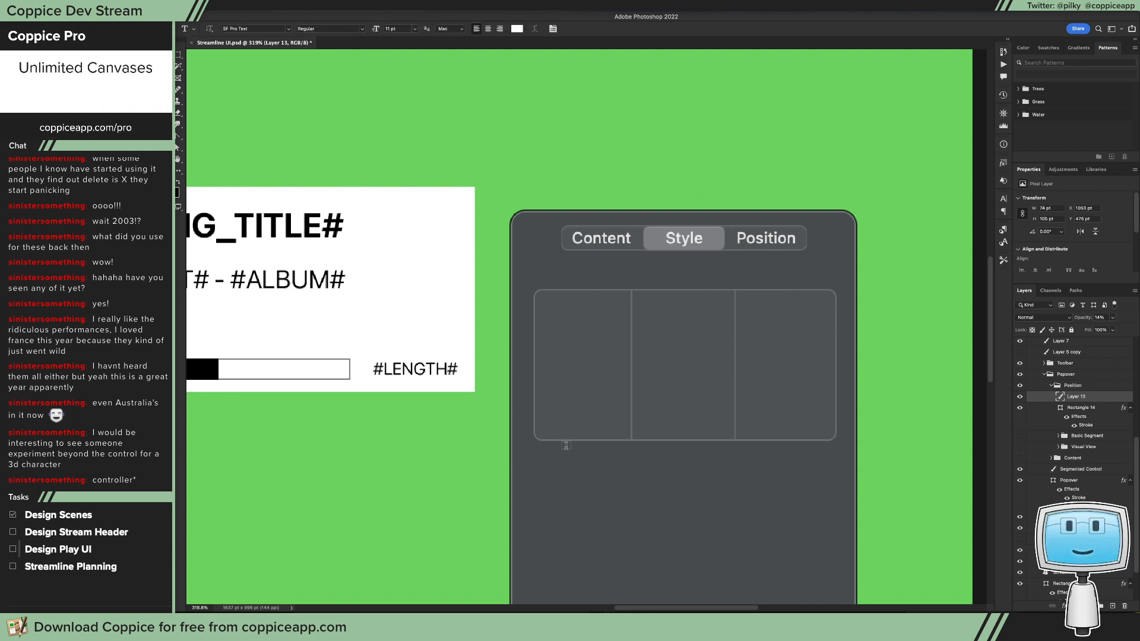
pyautogui.click(560, 416)
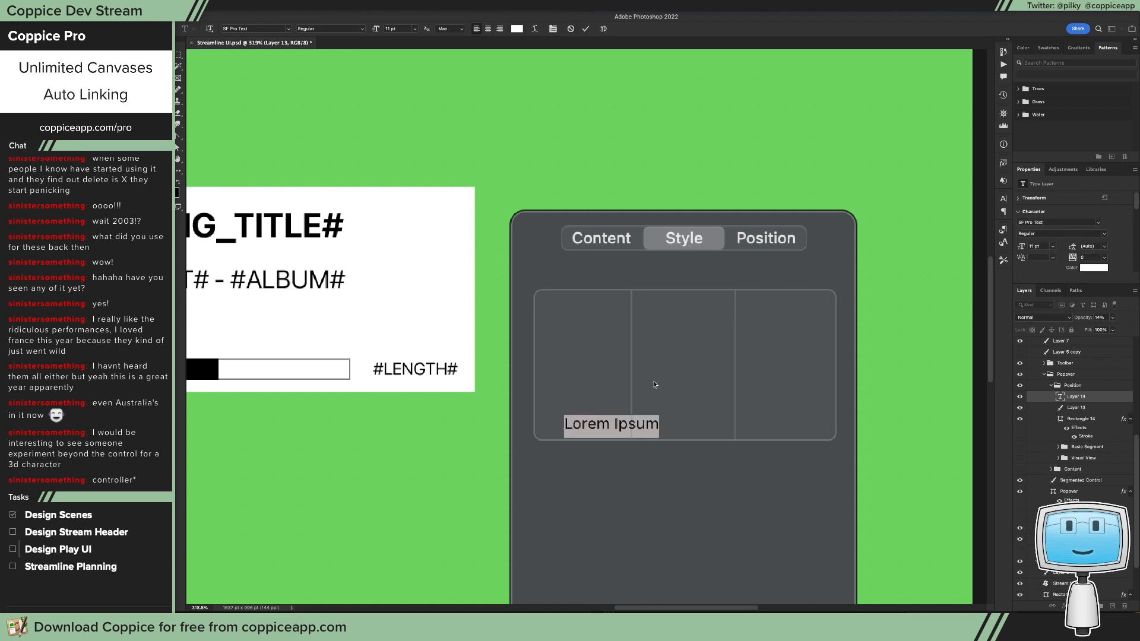
pyautogui.write('Left')
pyautogui.press('Escape')
pyautogui.press('v')
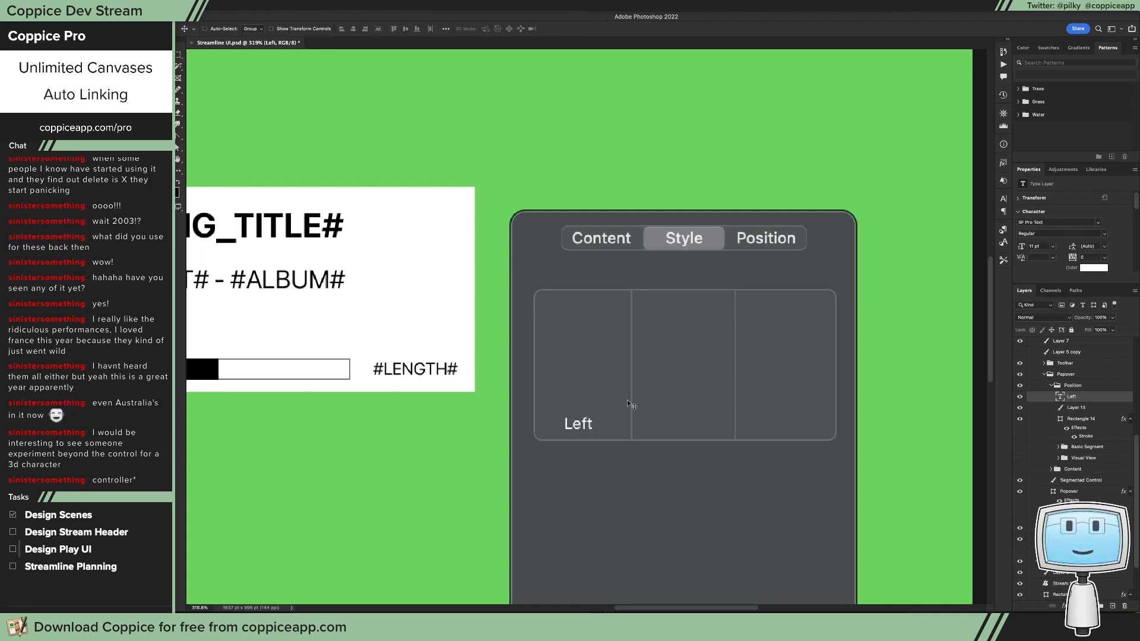
# Step: Duplicate the Left label into the middle and right columns and centre-align the label text
pyautogui.moveTo(596, 423); pyautogui.dragTo(793, 424)
pyautogui.press('t')
pyautogui.click(489, 30)
pyautogui.press('v')
# Step: Change the middle column's label to "Centre" and the right column's label to "Right"
pyautogui.doubleClick(695, 423)
pyautogui.write('Centre')
pyautogui.hotkey('ctrl', 'Return')
pyautogui.doubleClick(790, 423)
pyautogui.write('Right')
pyautogui.hotkey('ctrl', 'Return')
# Step: Duplicate the Right label above the box's upper-left corner and change the copy's text to "Horizontal Position"
pyautogui.moveTo(791, 423); pyautogui.dragTo(544, 270)
pyautogui.doubleClick(559, 277)
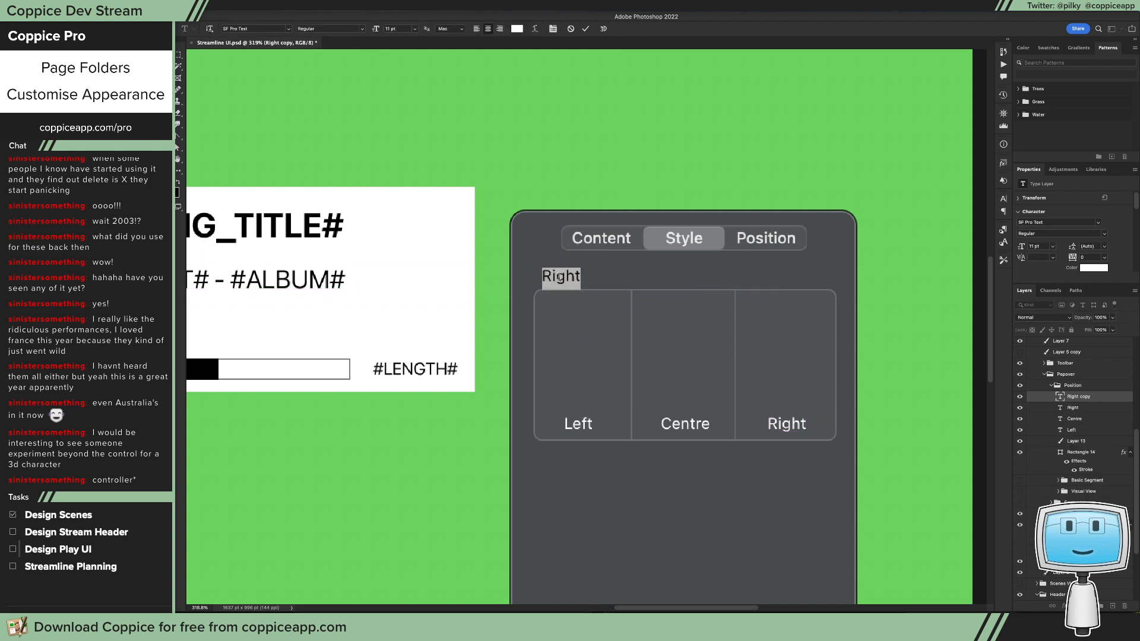
pyautogui.write('Horizontal')
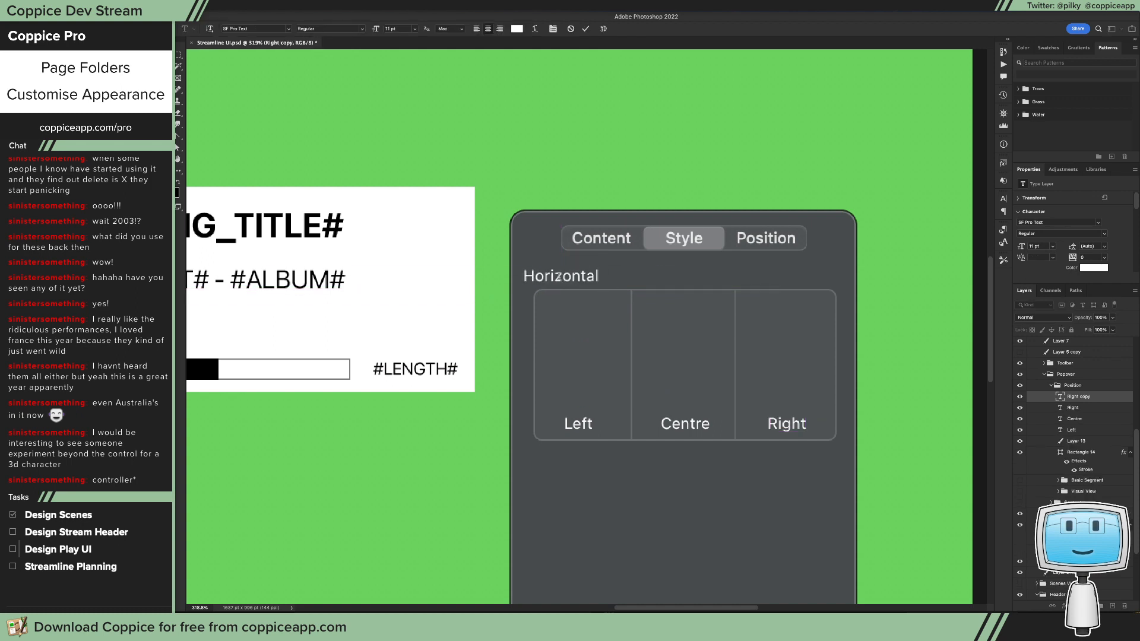
pyautogui.write(' Alig')
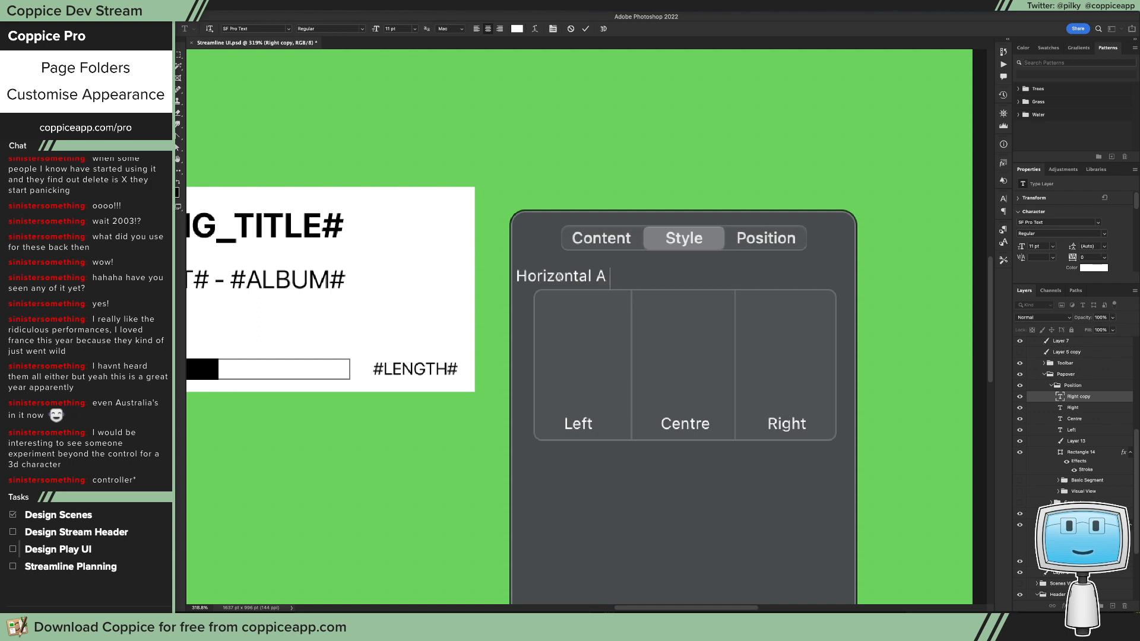
pyautogui.press('BackSpace')
pyautogui.press('BackSpace')
pyautogui.press('BackSpace')
pyautogui.press('BackSpace')
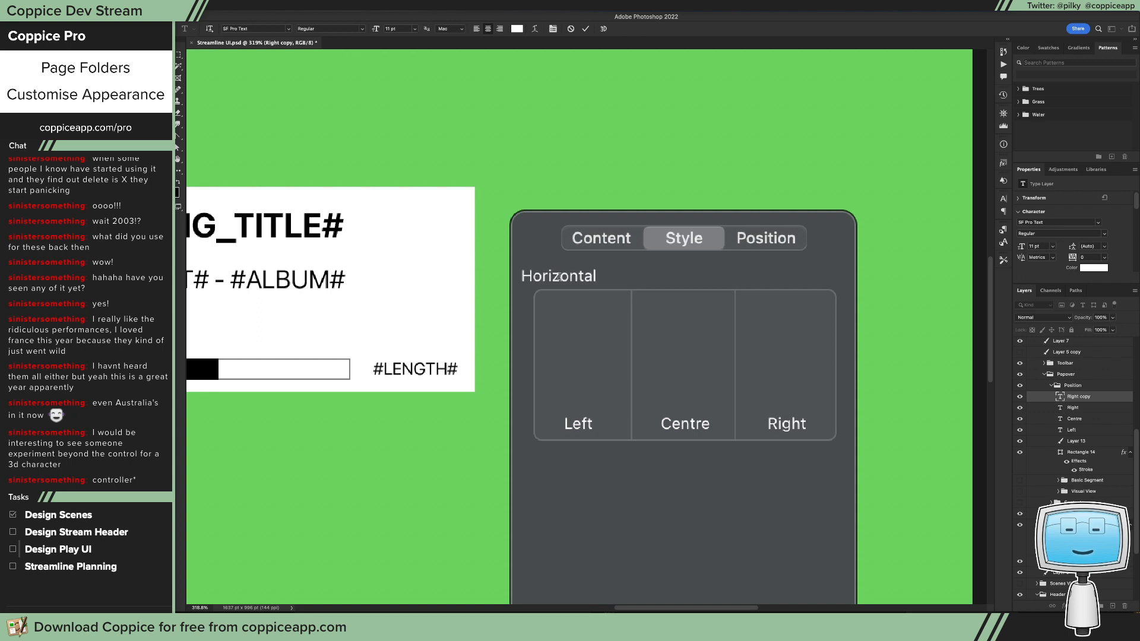
pyautogui.write('Position')
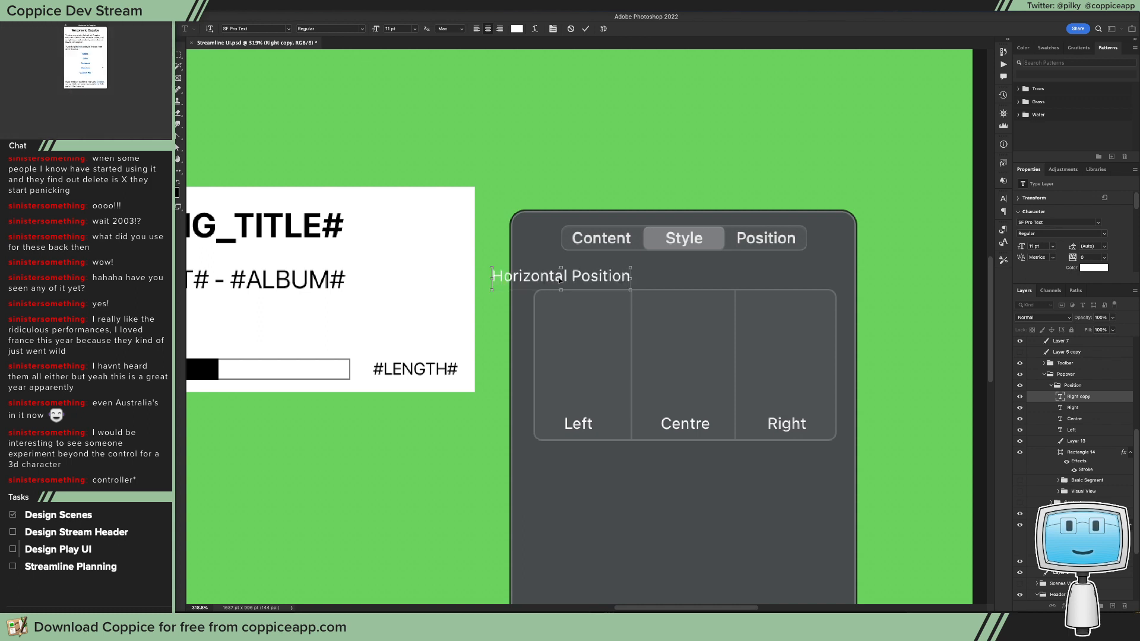
# Step: Left-align the Horizontal Position heading and move it just above the box, near the box's left edge
pyautogui.press('super+a')
pyautogui.click(487, 28)
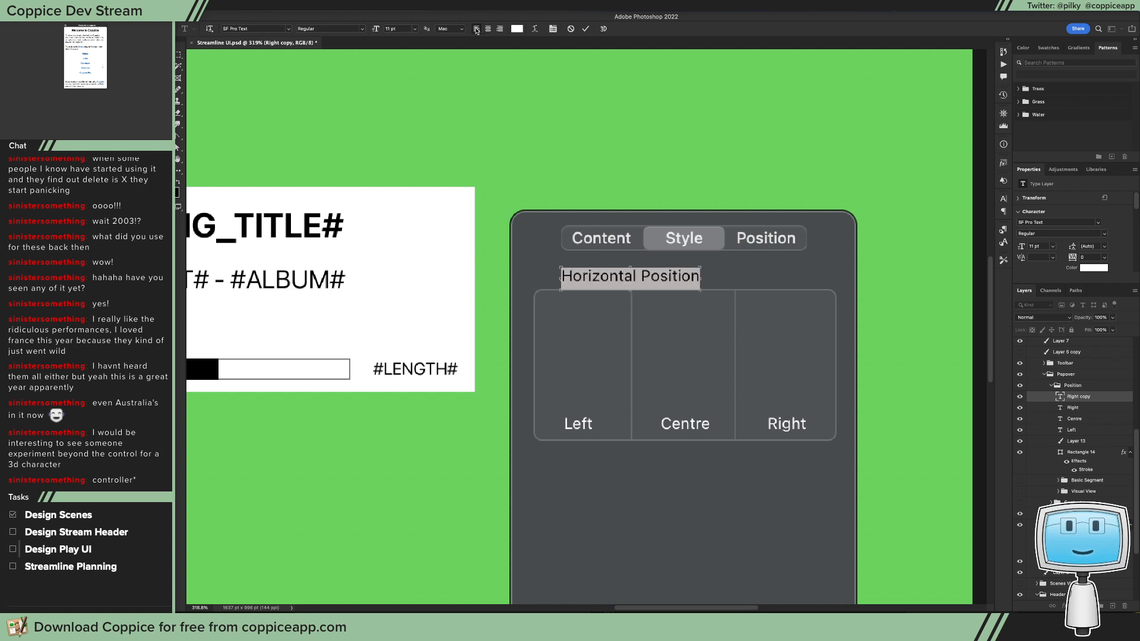
pyautogui.press('Escape')
pyautogui.press('v')
pyautogui.moveTo(750, 255); pyautogui.dragTo(693, 273)
# Step: Try adding an empty text field copied from the Xcode layout to the left column of the Photoshop mockup, and undo it
pyautogui.press('t')
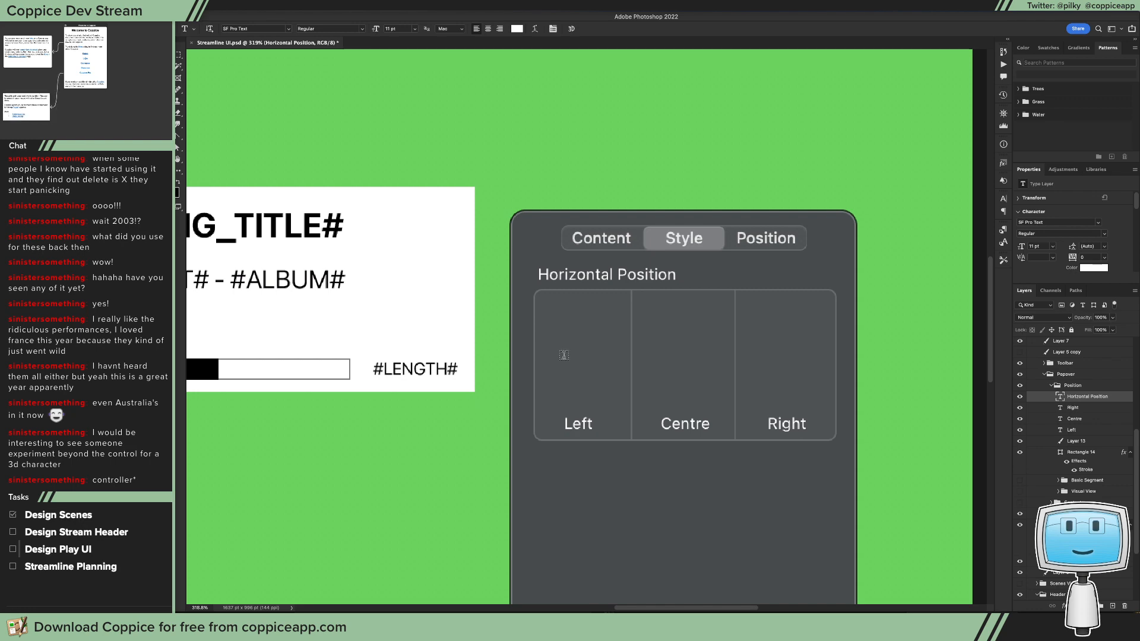
pyautogui.press('super+Tab')
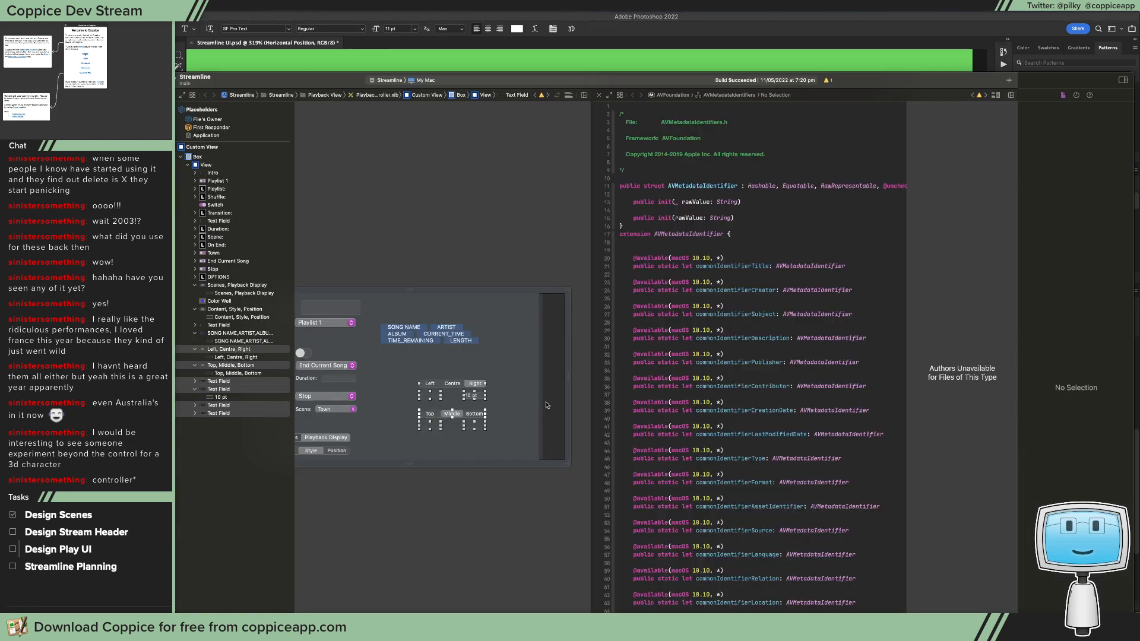
pyautogui.click(434, 425)
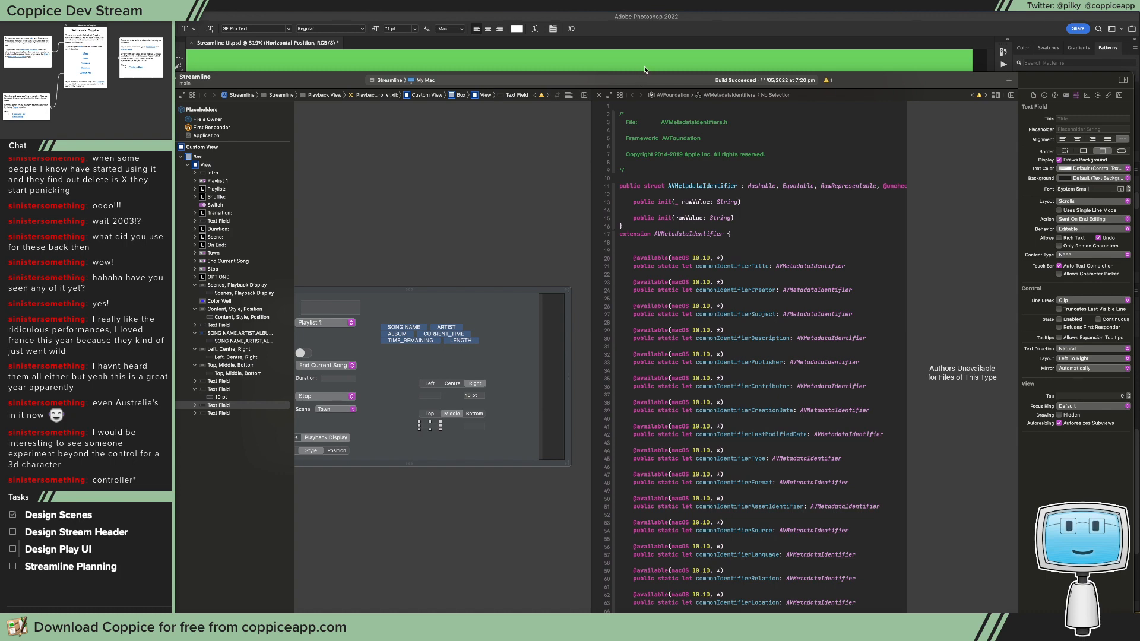
pyautogui.press('super+Tab')
pyautogui.press('super+v')
pyautogui.press('v')
pyautogui.moveTo(586, 328); pyautogui.dragTo(580, 368)
pyautogui.press('super+z')
pyautogui.press('super+z')
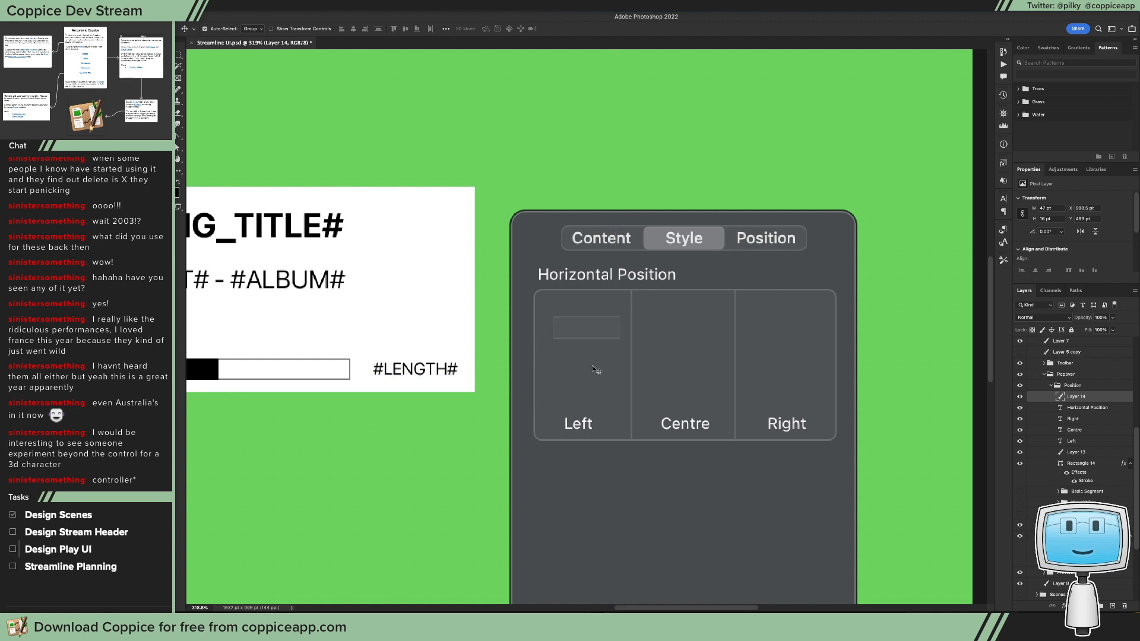
# Step: Add a text label reading "20pt" in the left column, centred above the Left label around mid-height
pyautogui.press('t')
pyautogui.click(567, 357)
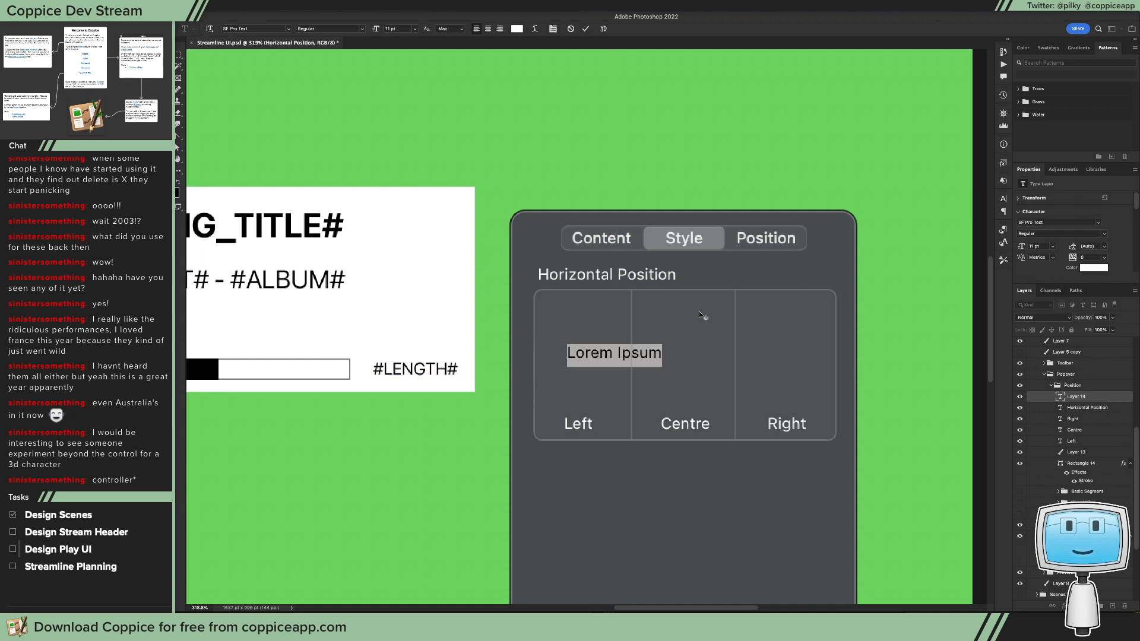
pyautogui.write('20')
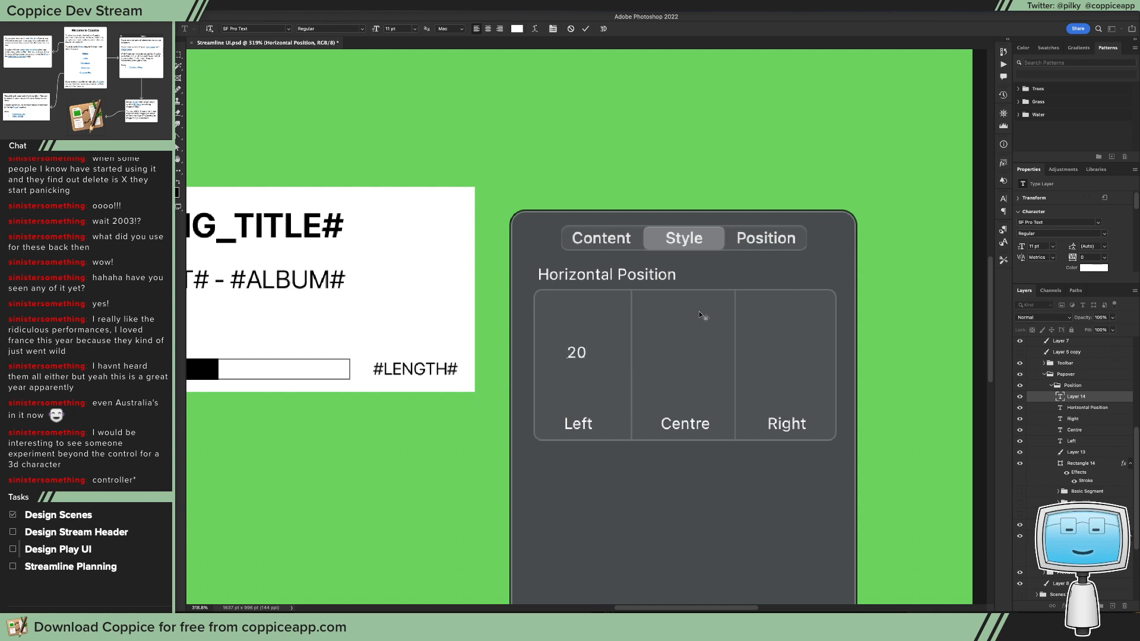
pyautogui.write('pt')
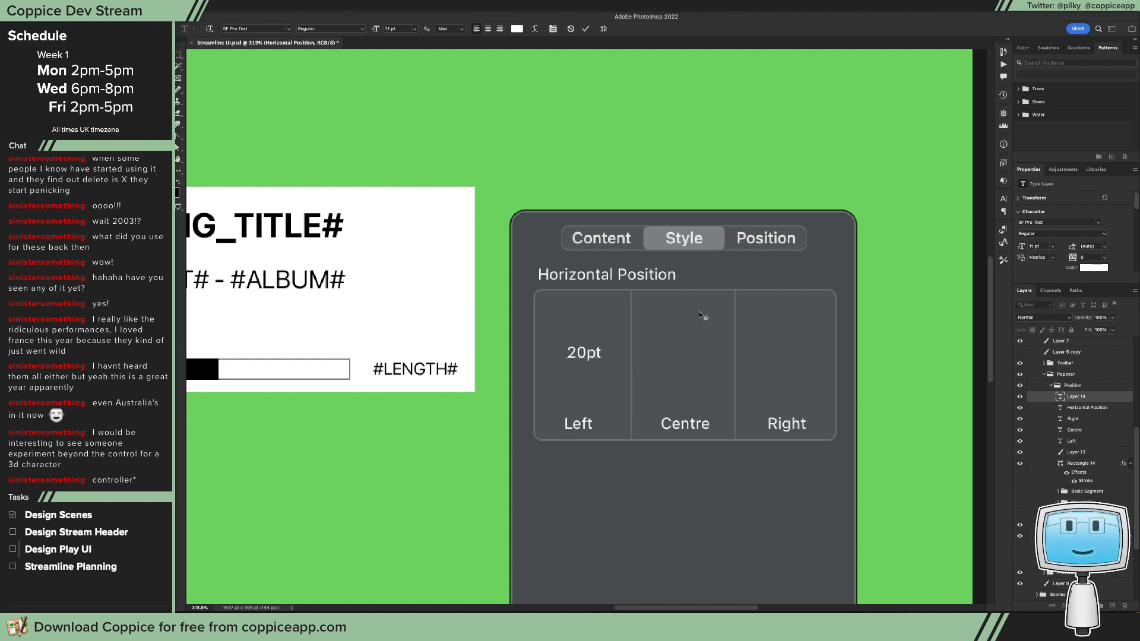
pyautogui.press('Escape')
pyautogui.press('v')
pyautogui.moveTo(620, 346); pyautogui.dragTo(616, 360)
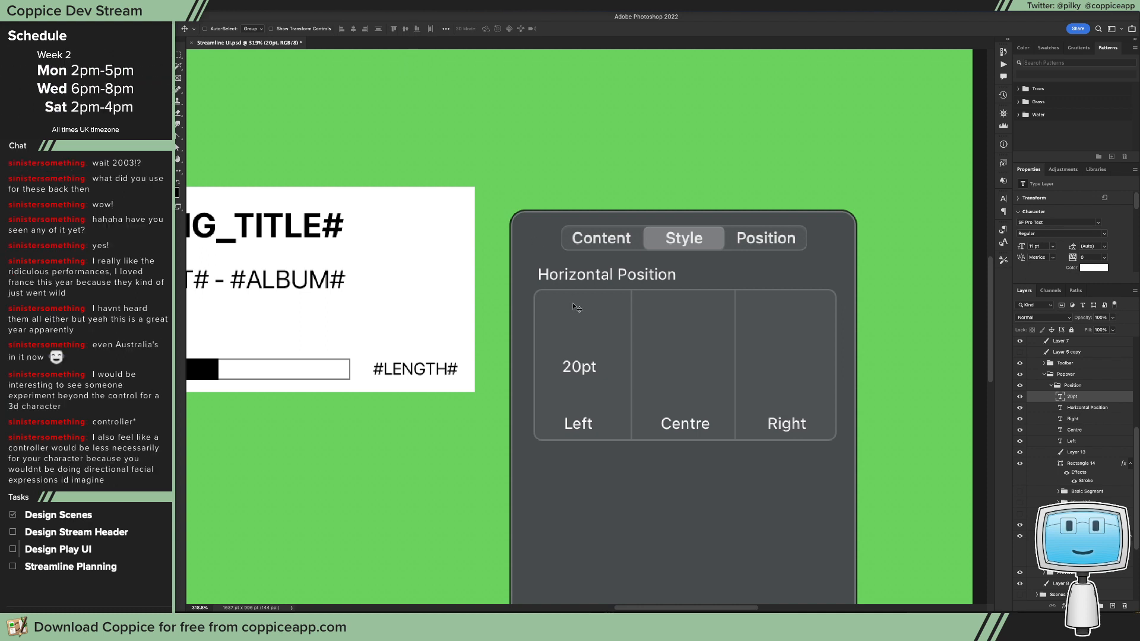
pyautogui.press('t')
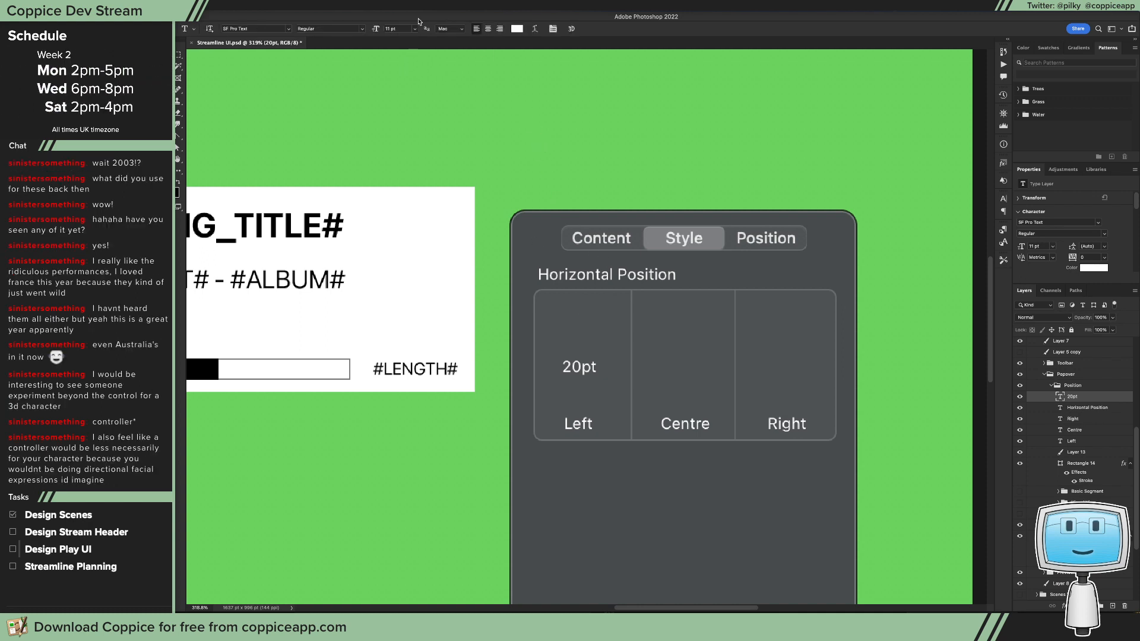
pyautogui.press('v')
pyautogui.moveTo(604, 356); pyautogui.dragTo(603, 358)
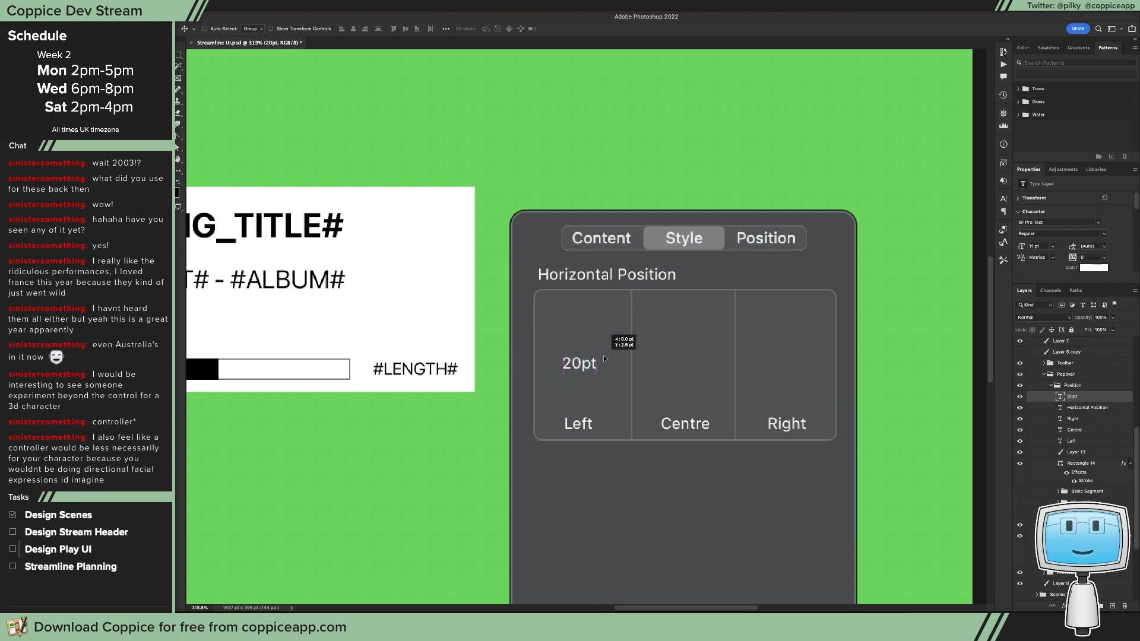
# Step: Shift the 20pt and Left labels together 2 pt right to centre them in the left column
pyautogui.keyDown('ctrl'); pyautogui.click(1085, 445); pyautogui.keyUp('ctrl')
pyautogui.press('Right')
pyautogui.press('Right')
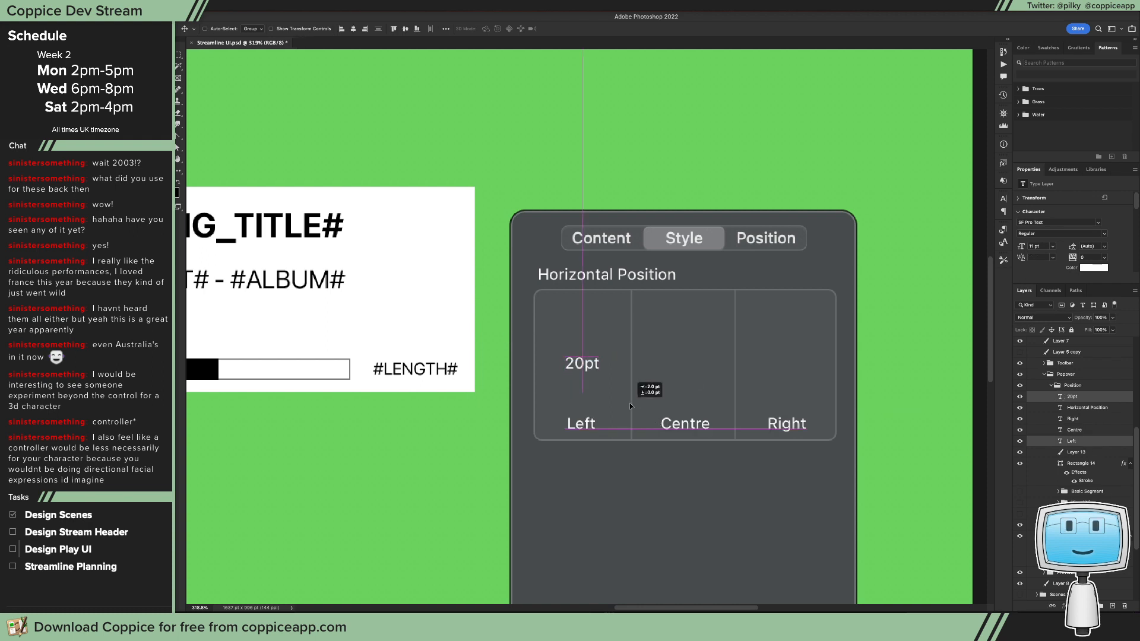
# Step: Enlarge the 20pt label to an 18 pt font size and centre it above the Left label
pyautogui.click(1072, 397)
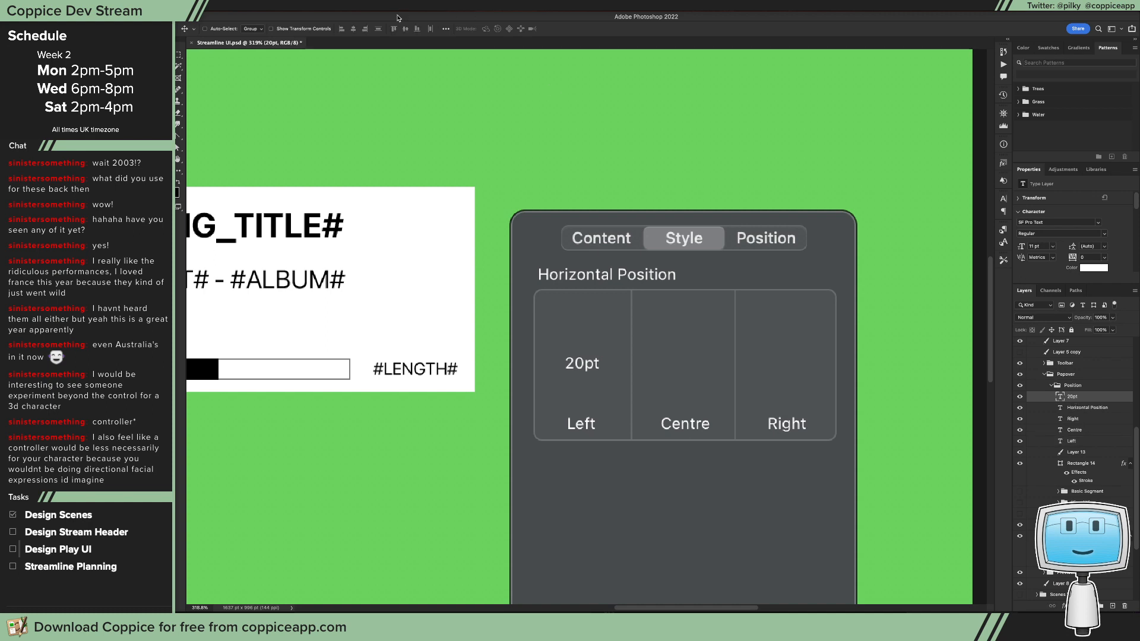
pyautogui.press('t')
pyautogui.click(415, 28)
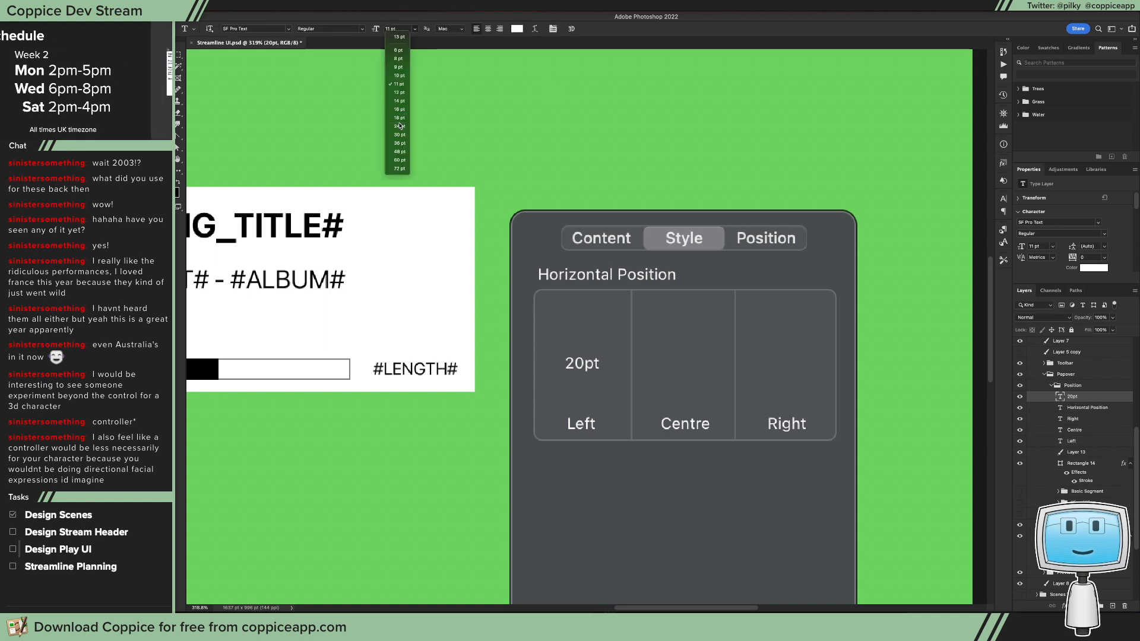
pyautogui.press('Escape')
pyautogui.press('v')
pyautogui.moveTo(649, 343); pyautogui.dragTo(626, 348)
pyautogui.press('t')
pyautogui.click(415, 29)
pyautogui.click(397, 117)
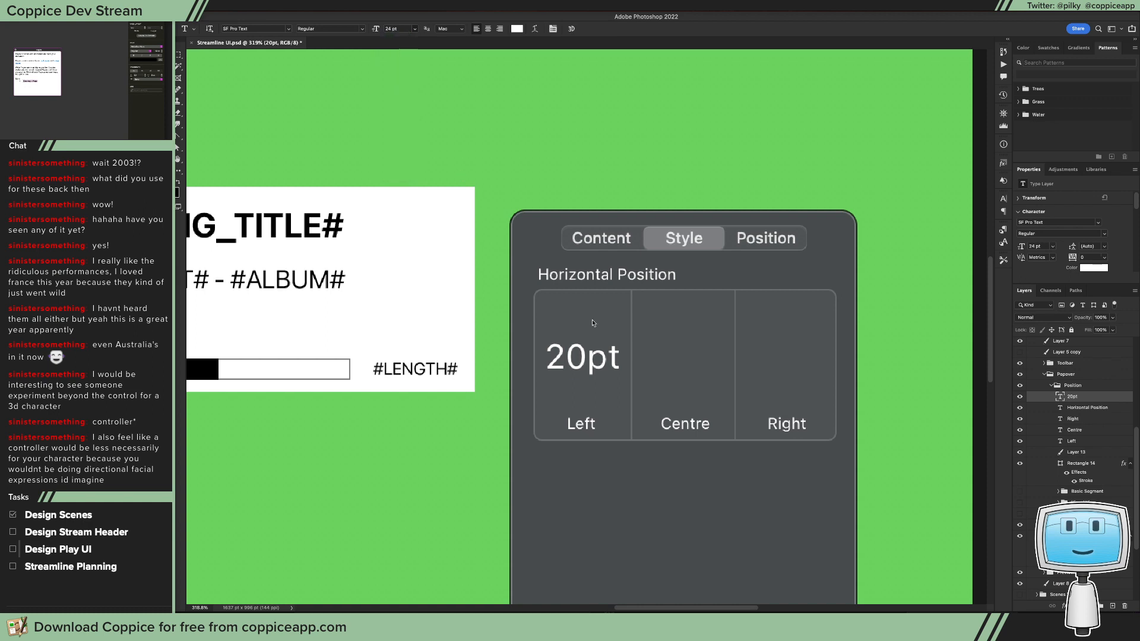
pyautogui.press('v')
pyautogui.moveTo(587, 362); pyautogui.dragTo(595, 365)
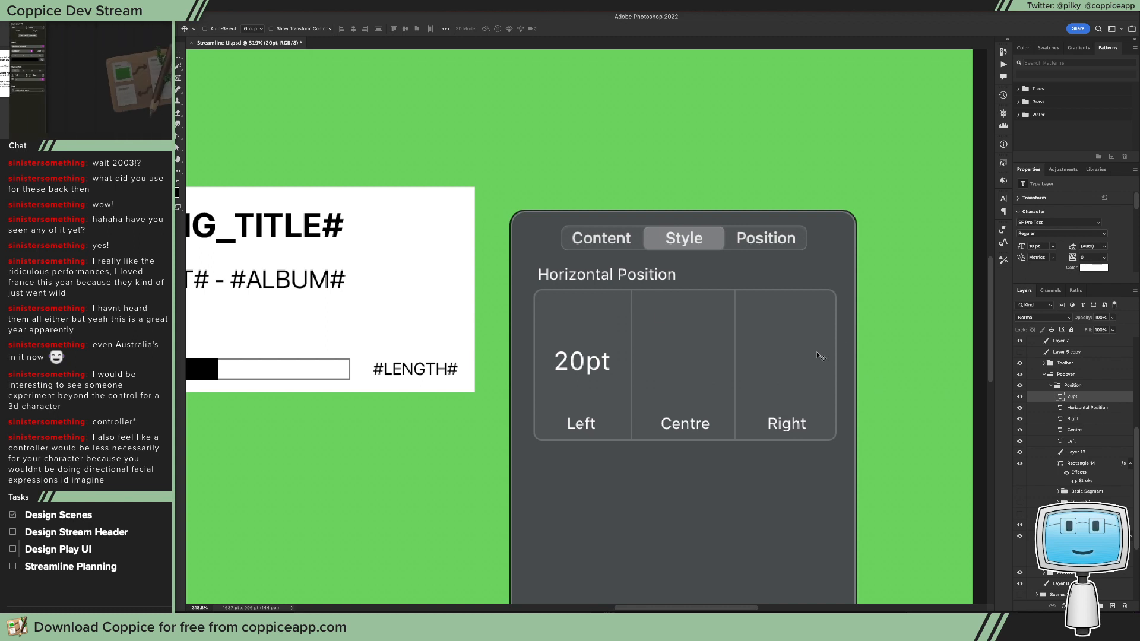
# Step: Select the box's left column area within its rounded outline and add a new layer beneath the Horizontal Position text layer
pyautogui.press('m')
pyautogui.moveTo(530, 281); pyautogui.dragTo(630, 444)
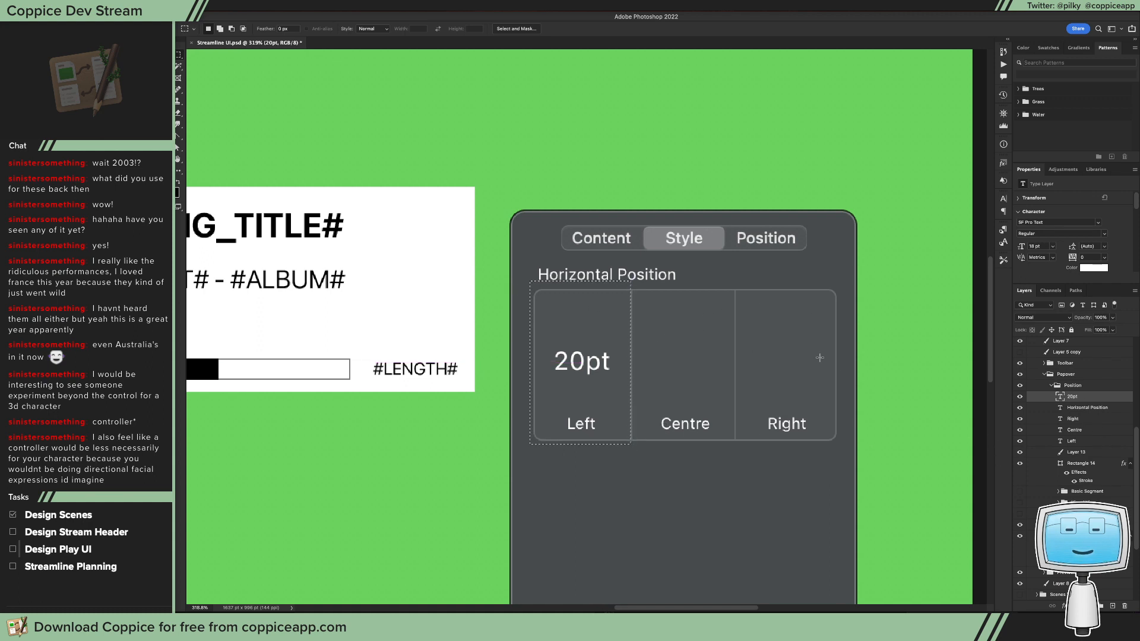
pyautogui.keyDown('ctrl'); pyautogui.click(1060, 463); pyautogui.keyUp('ctrl')
pyautogui.moveTo(858, 268); pyautogui.dragTo(631, 458)
pyautogui.click(1112, 606)
pyautogui.moveTo(1078, 398); pyautogui.dragTo(1081, 423)
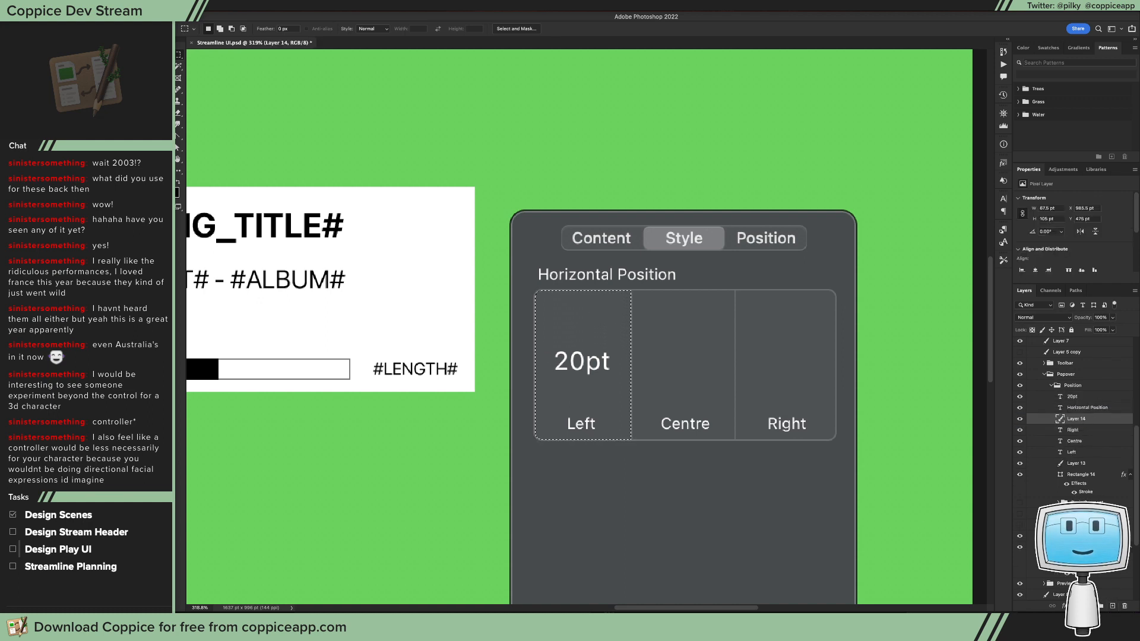
# Step: Fill the selected left column with purple AF39EE, deselect it, and place the fill layer beneath the Left label
pyautogui.hotkey('ctrl', 'd')
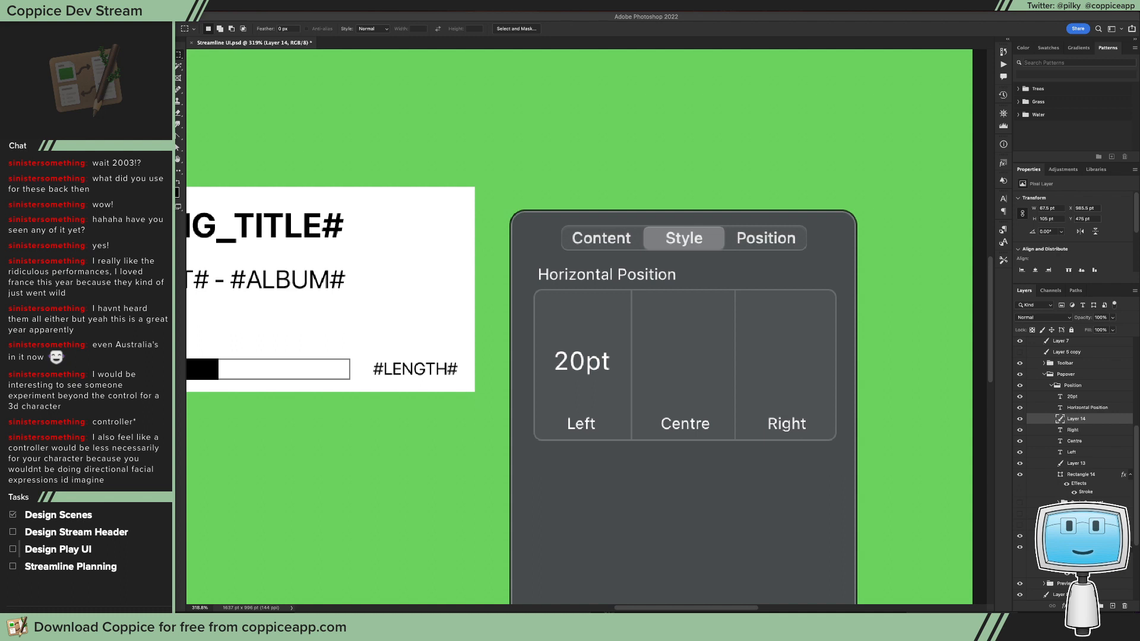
pyautogui.press('super+z')
pyautogui.press('g')
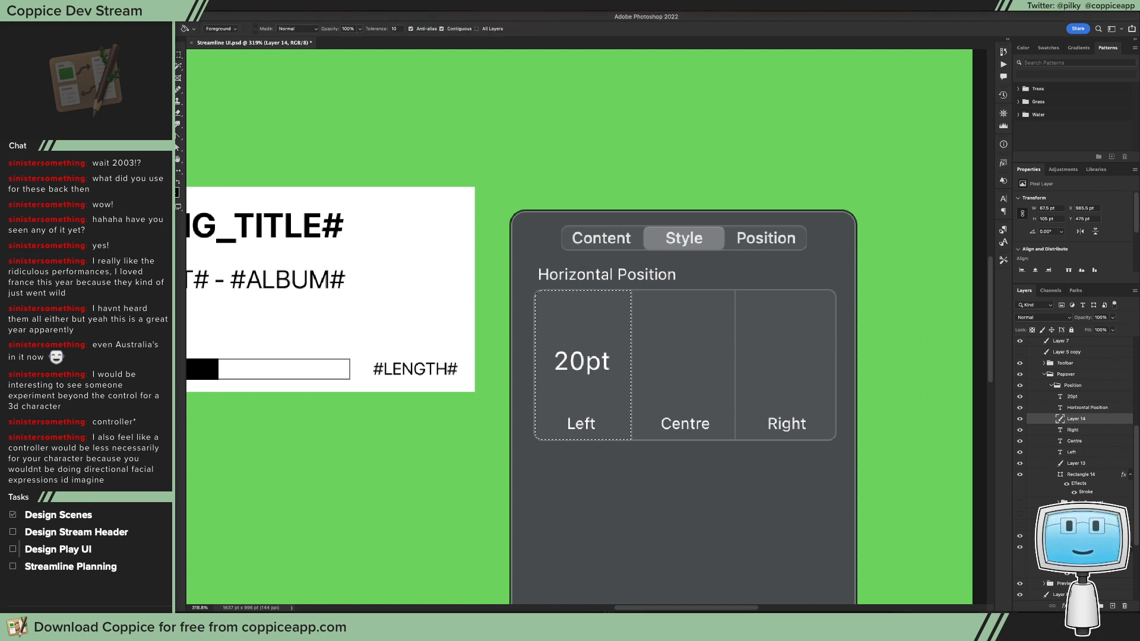
pyautogui.click(172, 189)
pyautogui.press('super+v')
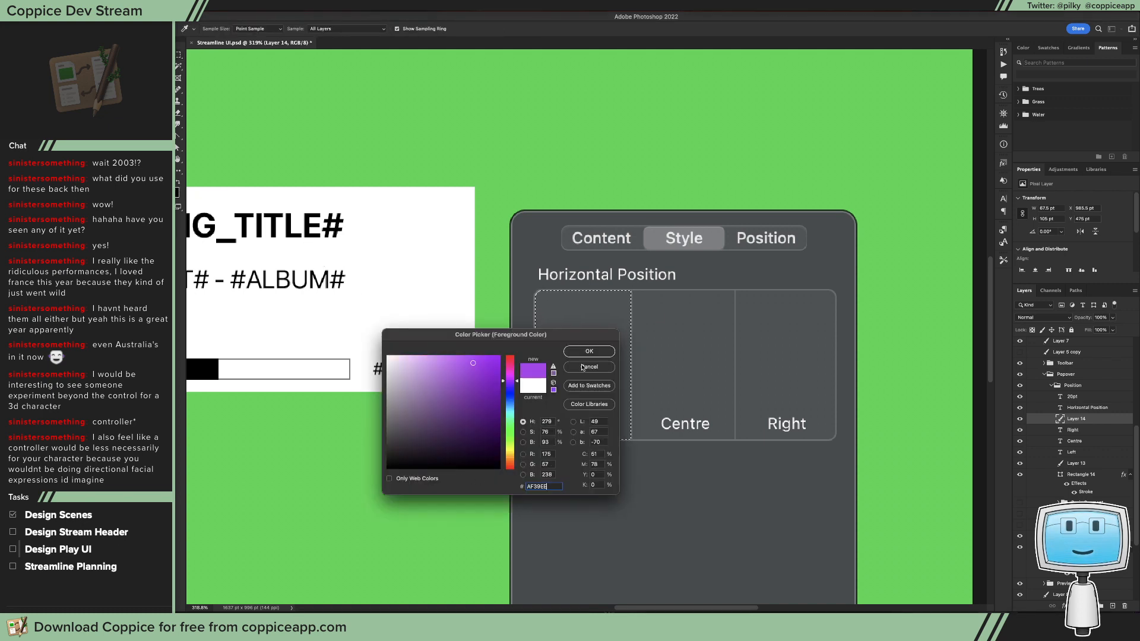
pyautogui.click(587, 353)
pyautogui.click(592, 330)
pyautogui.press('super+d')
pyautogui.moveTo(701, 312); pyautogui.dragTo(671, 322)
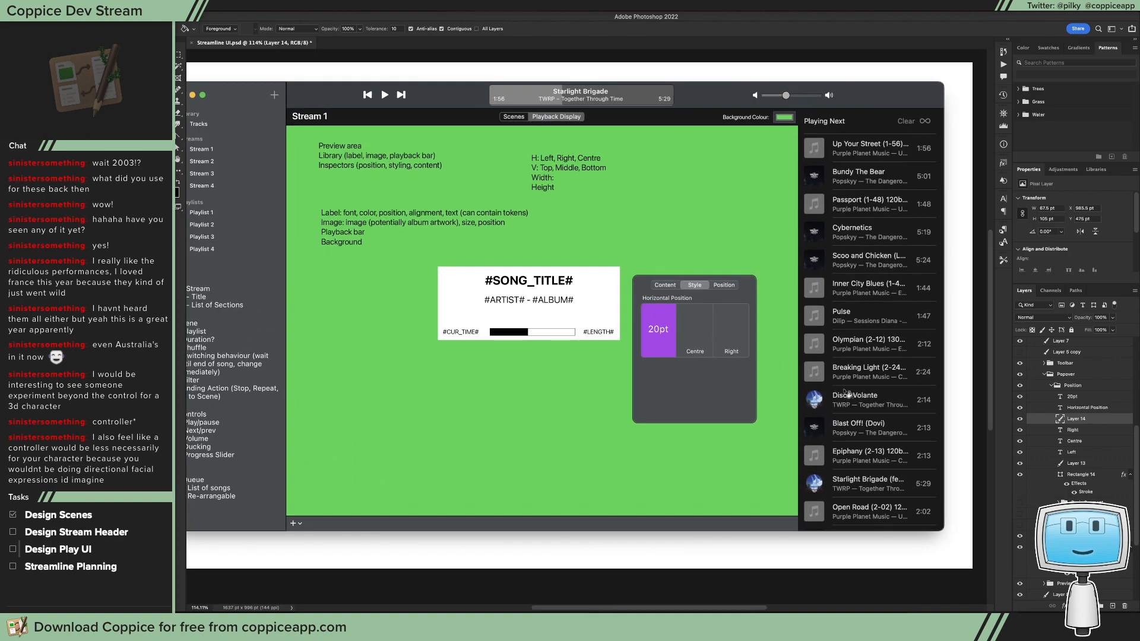
pyautogui.moveTo(1082, 423); pyautogui.dragTo(1091, 465)
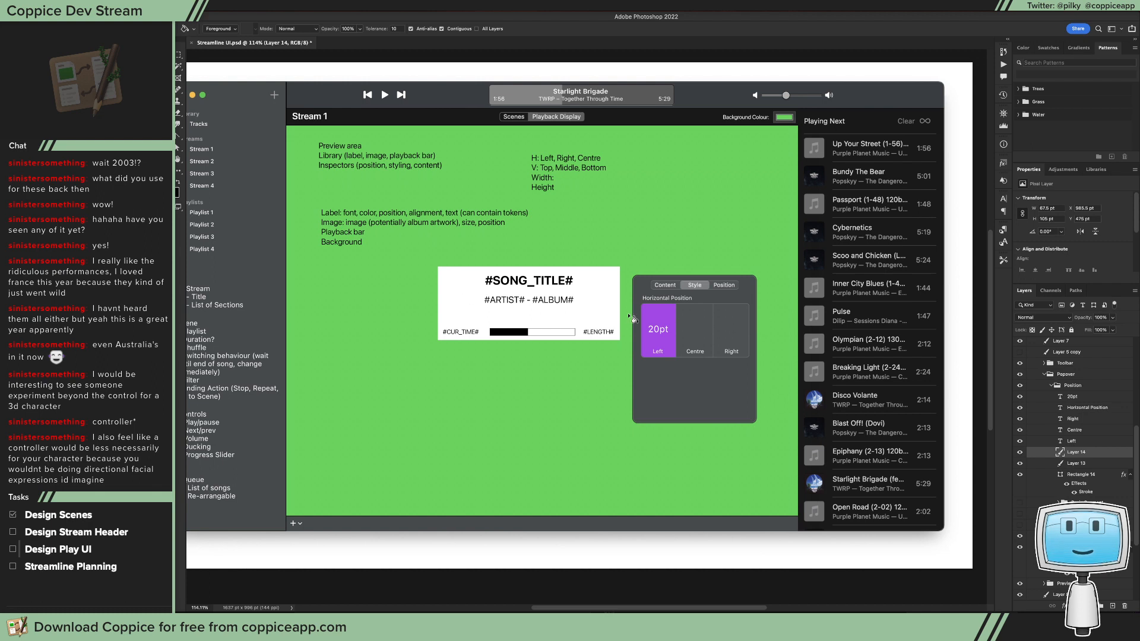
# Step: Group the Horizontal Position layers, from the 20pt text down to the box rectangle, and name the group Horizontal
pyautogui.press('m')
pyautogui.moveTo(638, 321); pyautogui.dragTo(756, 342)
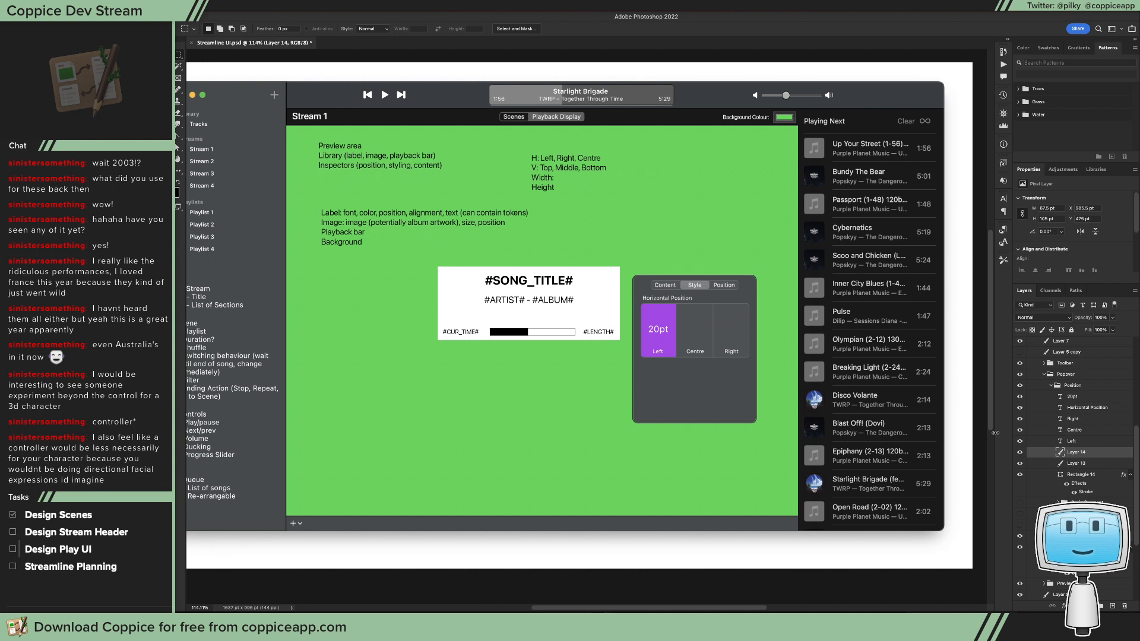
pyautogui.click(1070, 388)
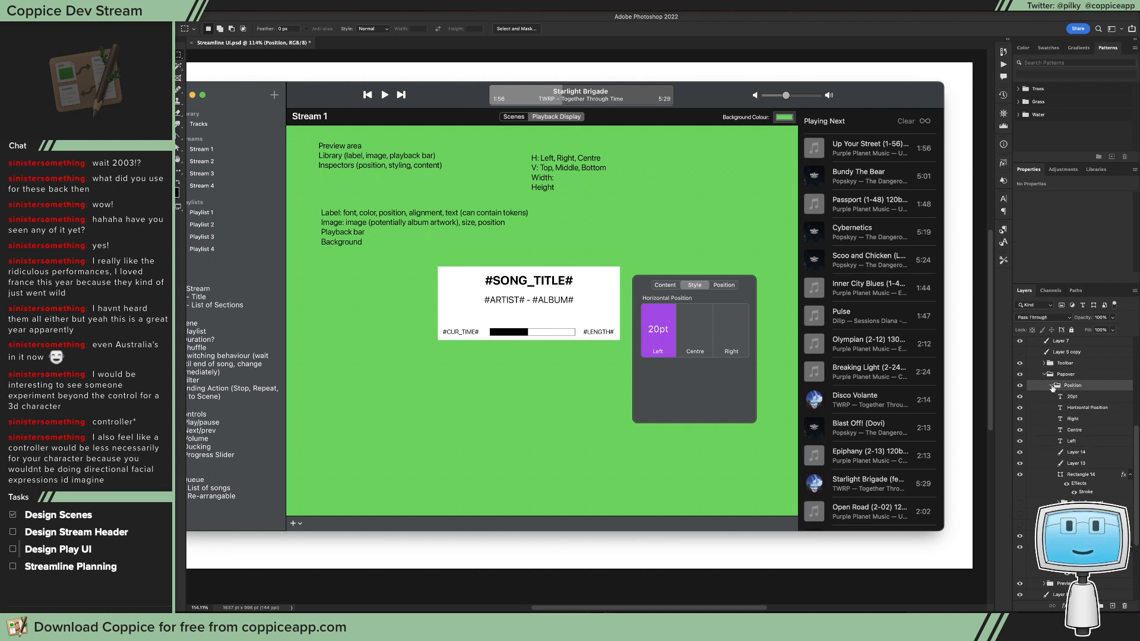
pyautogui.click(1092, 473)
pyautogui.keyDown('shift'); pyautogui.click(1076, 397); pyautogui.keyUp('shift')
pyautogui.hotkey('ctrl', 'g')
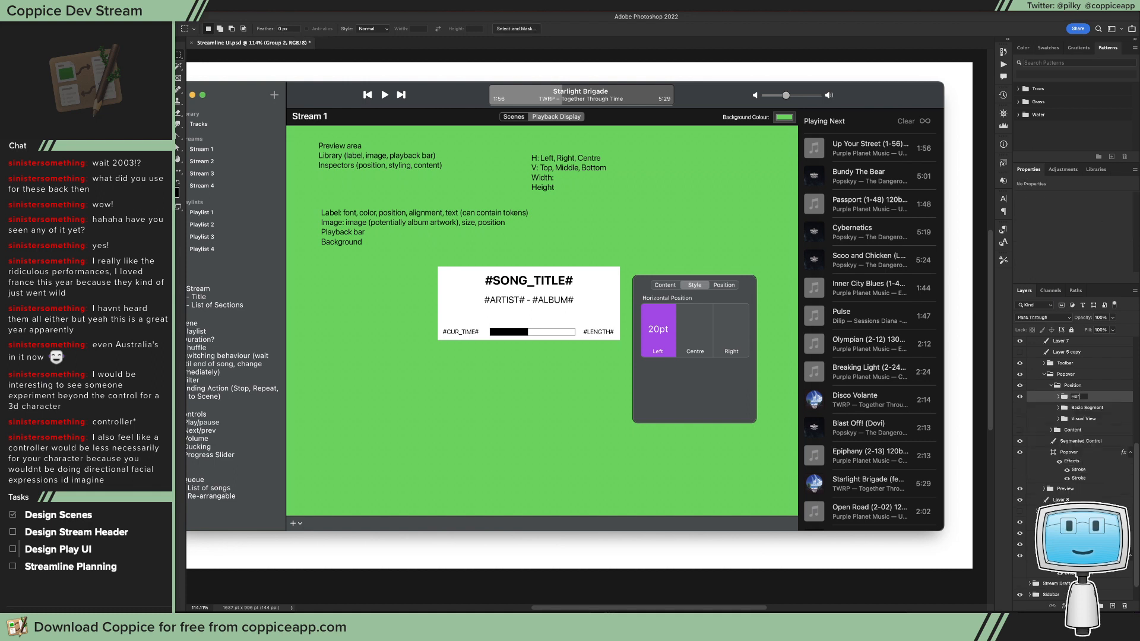
# Step: Duplicate the Horizontal group directly below the original box and expand the copy's layers
pyautogui.press('v')
pyautogui.moveTo(697, 353); pyautogui.dragTo(681, 383)
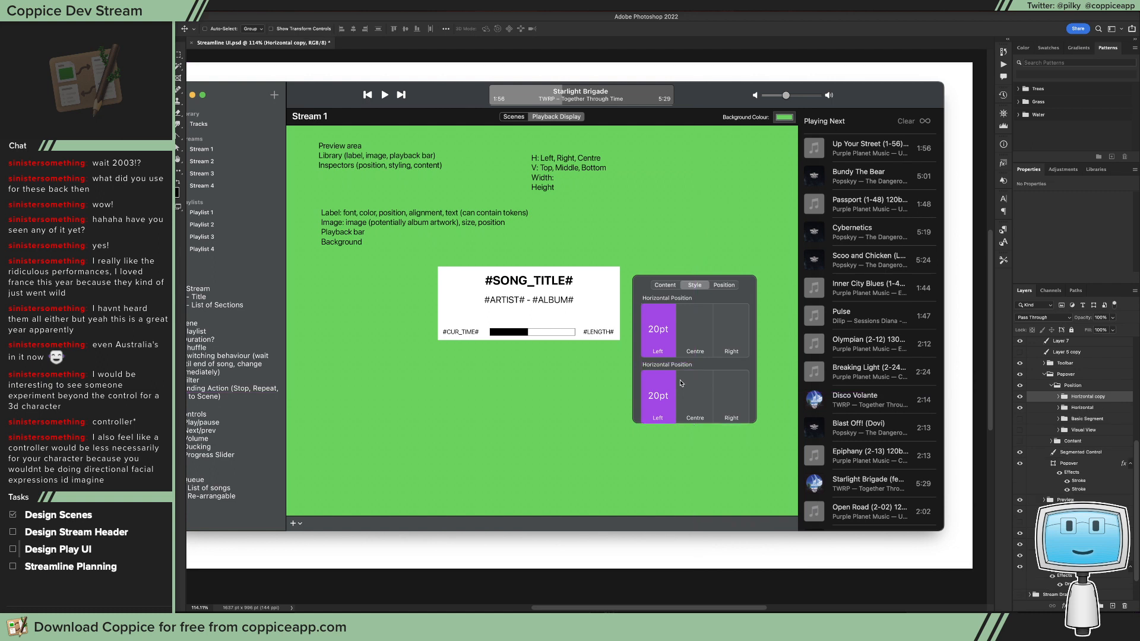
pyautogui.press('t')
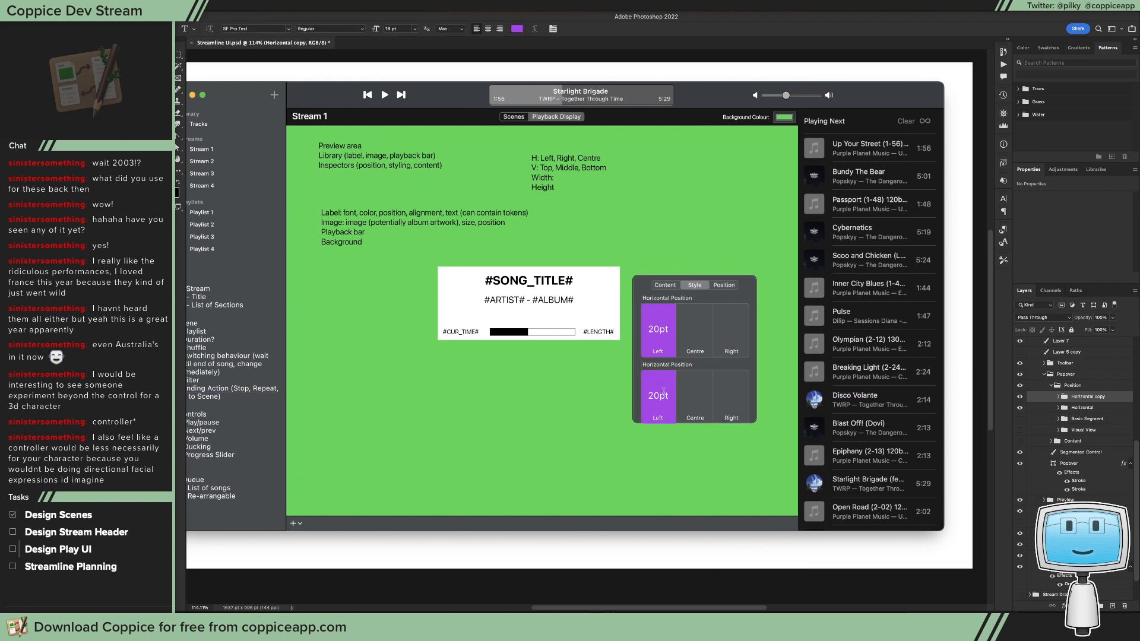
pyautogui.click(1058, 397)
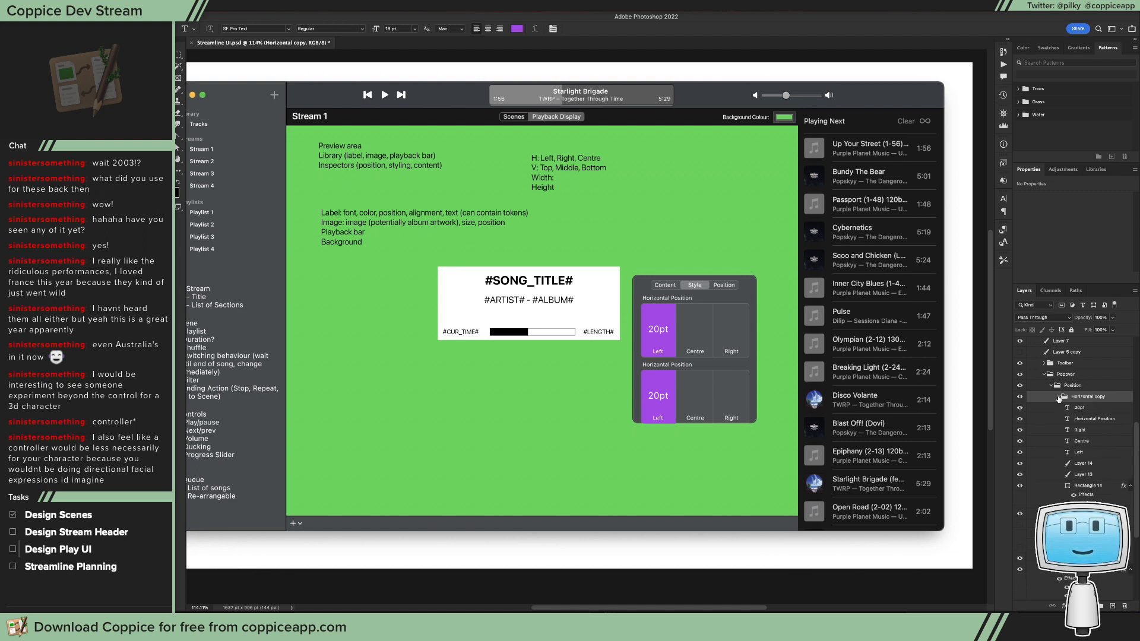
# Step: Rotate the two divider lines in the lower box by 90 degrees so they run horizontally
pyautogui.click(1084, 475)
pyautogui.hotkey('ctrl', 't')
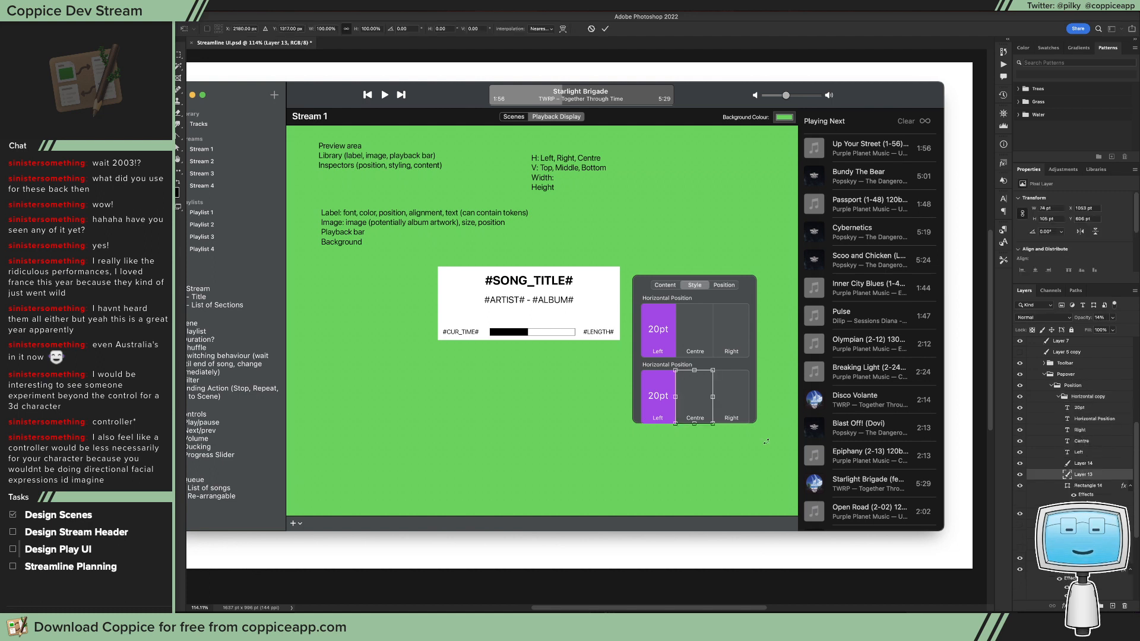
pyautogui.moveTo(731, 441); pyautogui.dragTo(642, 440)
pyautogui.press('Return')
pyautogui.press('v')
pyautogui.press('m')
pyautogui.moveTo(757, 453); pyautogui.dragTo(621, 406)
pyautogui.press('v')
pyautogui.hotkey('ctrl', 'd')
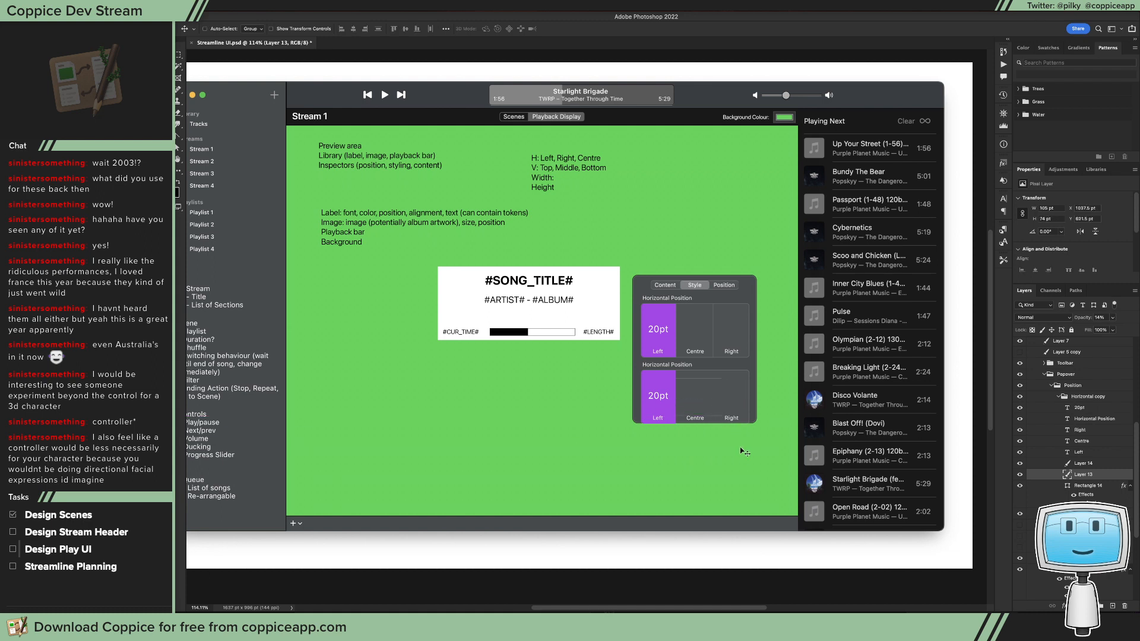
# Step: Bring the lower box's two horizontal dividers to about 37.5 pt apart, with their right ends on the box's right edge
pyautogui.moveTo(720, 422)
pyautogui.mouseDown()
pyautogui.moveTo(717, 403)
pyautogui.moveTo(754, 408)
pyautogui.moveTo(736, 426)
pyautogui.moveTo(648, 397)
pyautogui.mouseUp()
pyautogui.press('m')
pyautogui.press('v')
pyautogui.press('super+d')
pyautogui.press('m')
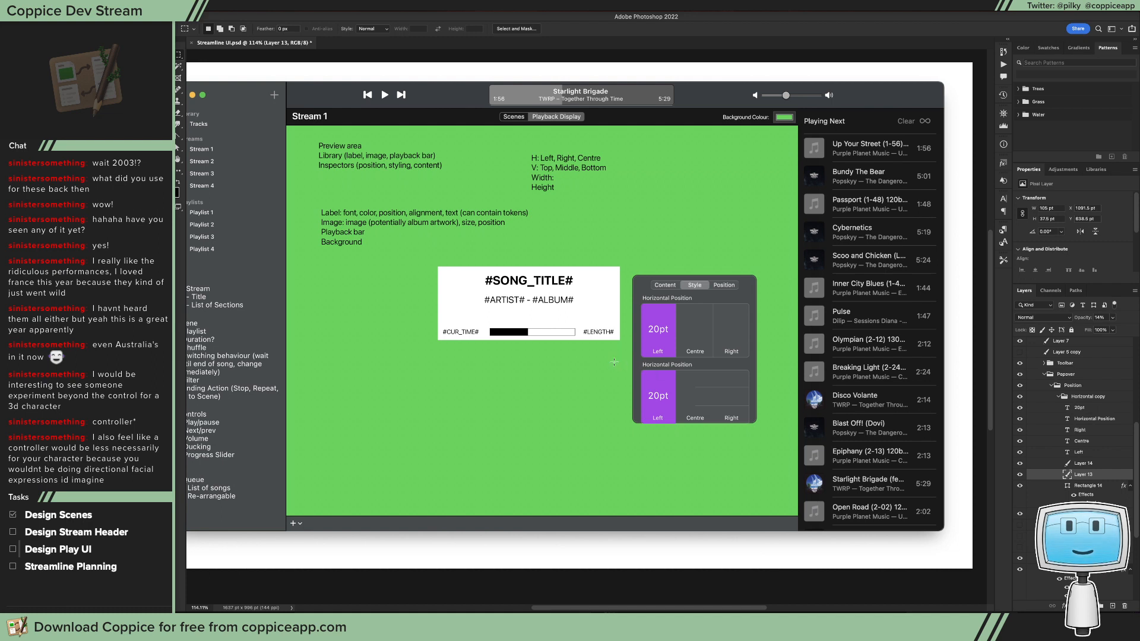
# Step: Extend both horizontal dividers leftward by duplicating their line segments, and hide the purple fill in the lower box
pyautogui.moveTo(666, 374); pyautogui.dragTo(749, 451)
pyautogui.press('v')
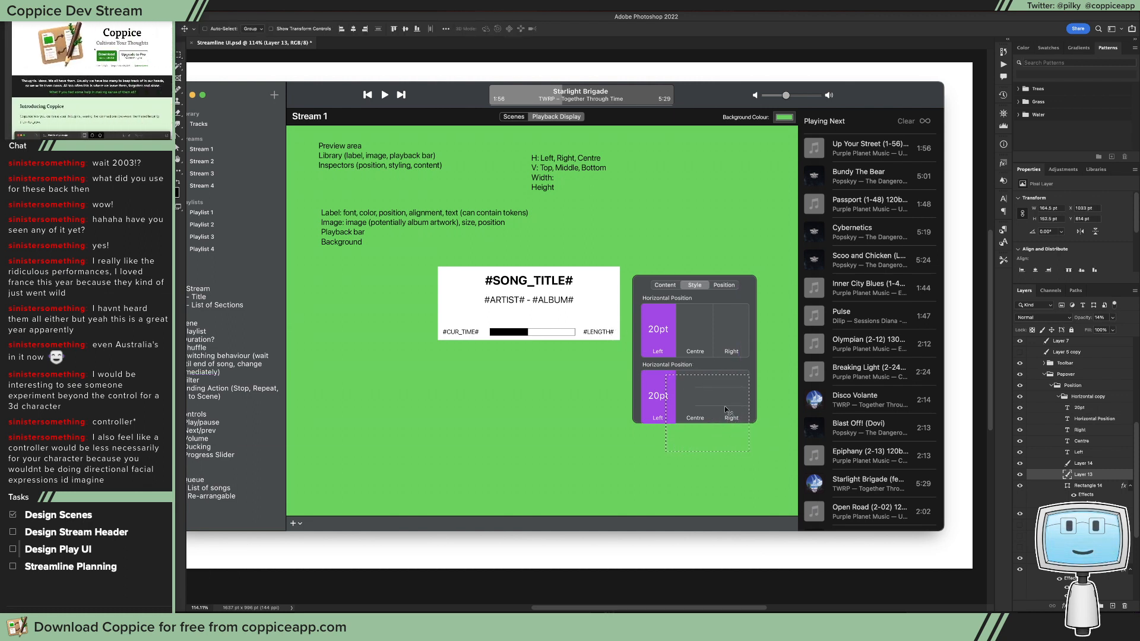
pyautogui.moveTo(679, 387); pyautogui.dragTo(719, 414)
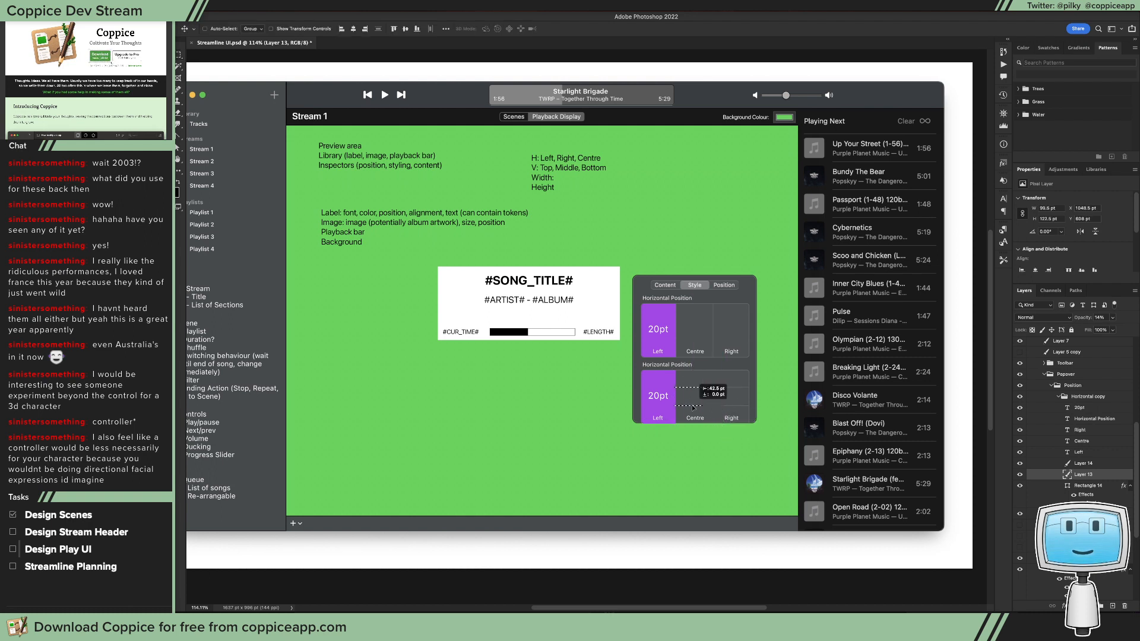
pyautogui.moveTo(708, 403); pyautogui.dragTo(680, 405)
pyautogui.scroll(5, 693, 388)
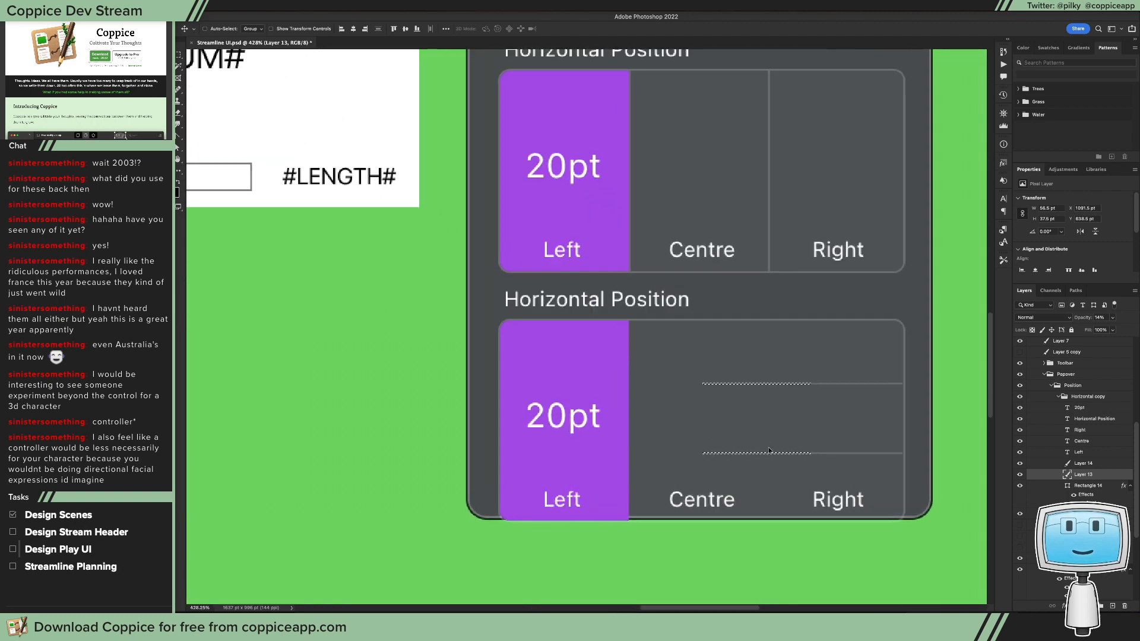
pyautogui.moveTo(769, 451); pyautogui.dragTo(550, 448)
pyautogui.press('Escape')
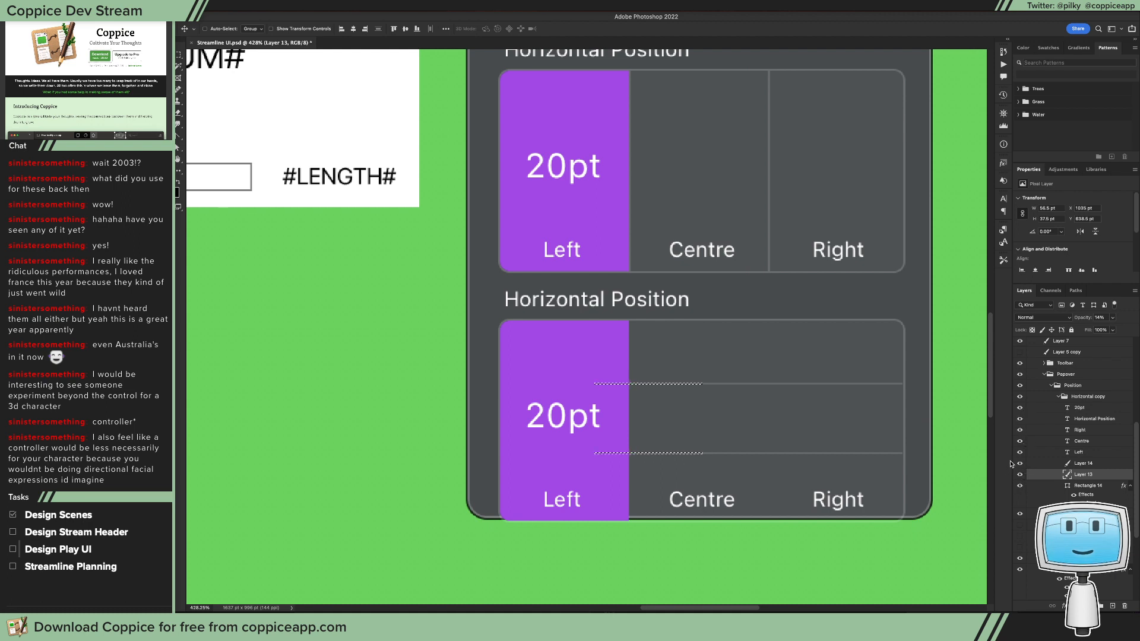
pyautogui.click(1020, 463)
pyautogui.moveTo(667, 438); pyautogui.dragTo(574, 441)
pyautogui.press('super+d')
pyautogui.press('super+z')
pyautogui.press('super+z')
pyautogui.press('super+z')
pyautogui.press('super+z')
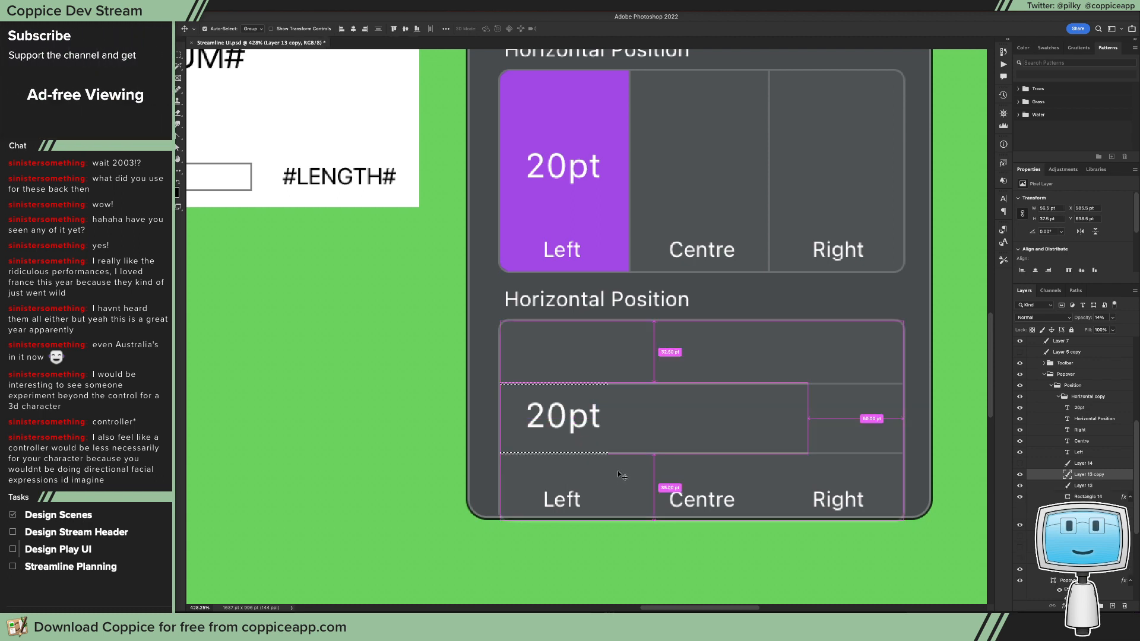
pyautogui.moveTo(665, 443); pyautogui.dragTo(633, 440)
pyautogui.press('super+z')
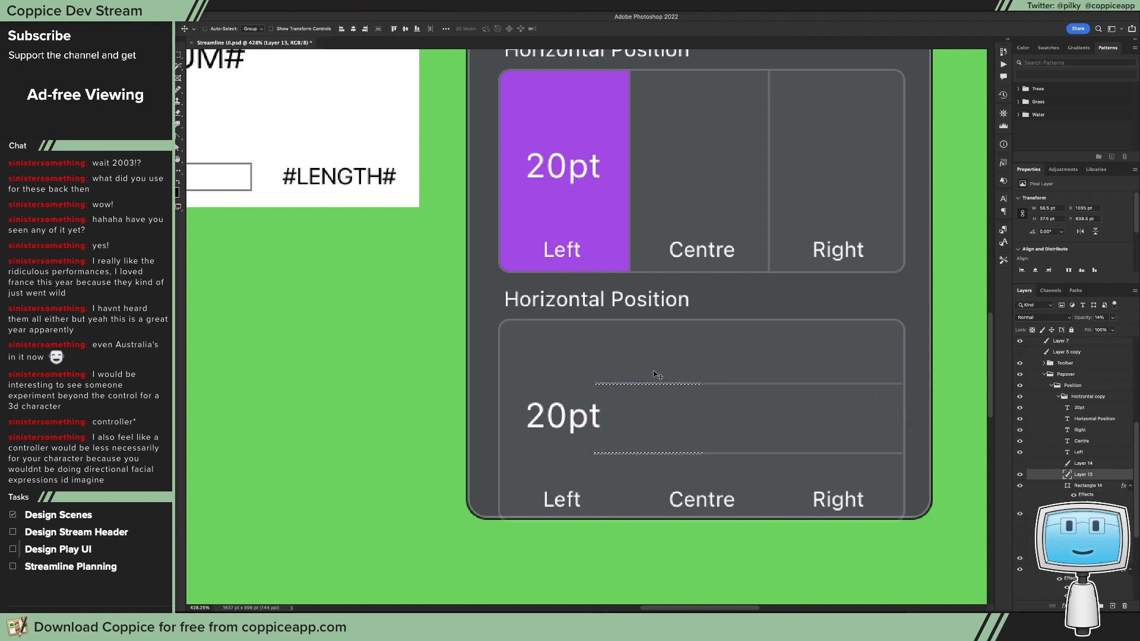
# Step: Extend both dividers past the lower box's left edge and erase the overhang outside the outline
pyautogui.moveTo(649, 386); pyautogui.dragTo(552, 388)
pyautogui.hotkey('ctrl', 'd')
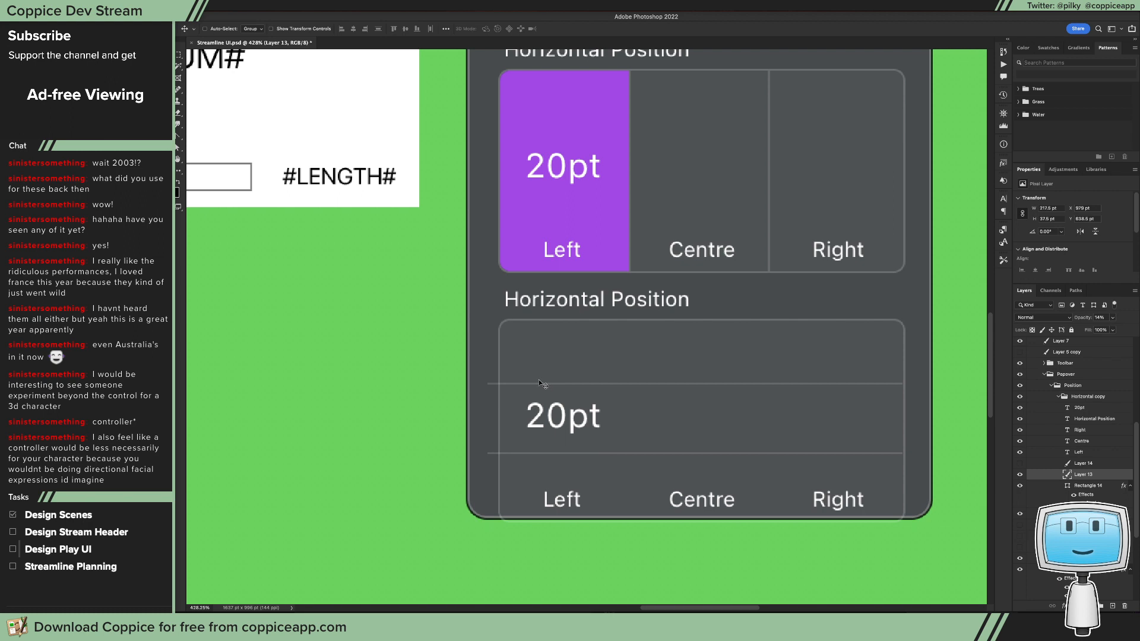
pyautogui.press('Right')
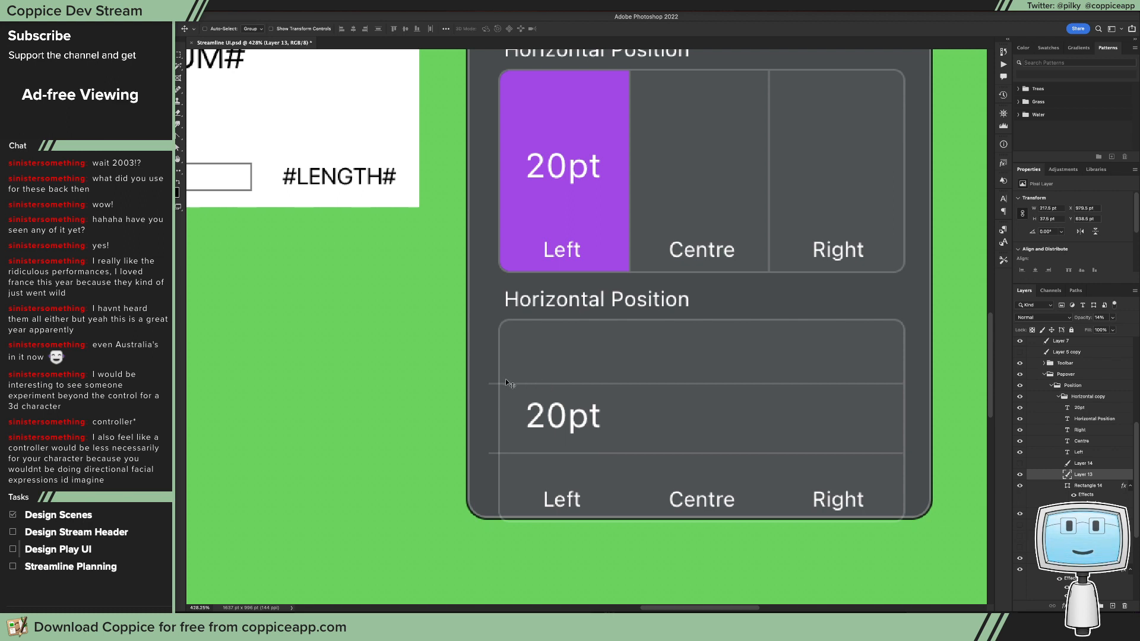
pyautogui.press('m')
pyautogui.moveTo(472, 365); pyautogui.dragTo(499, 478)
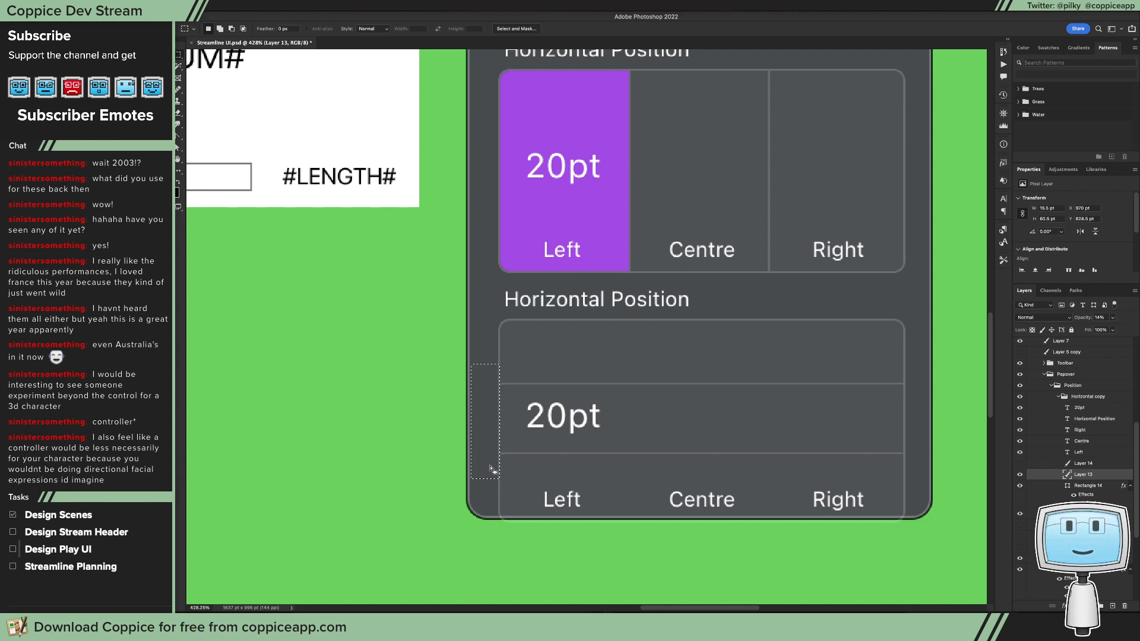
pyautogui.click(597, 397)
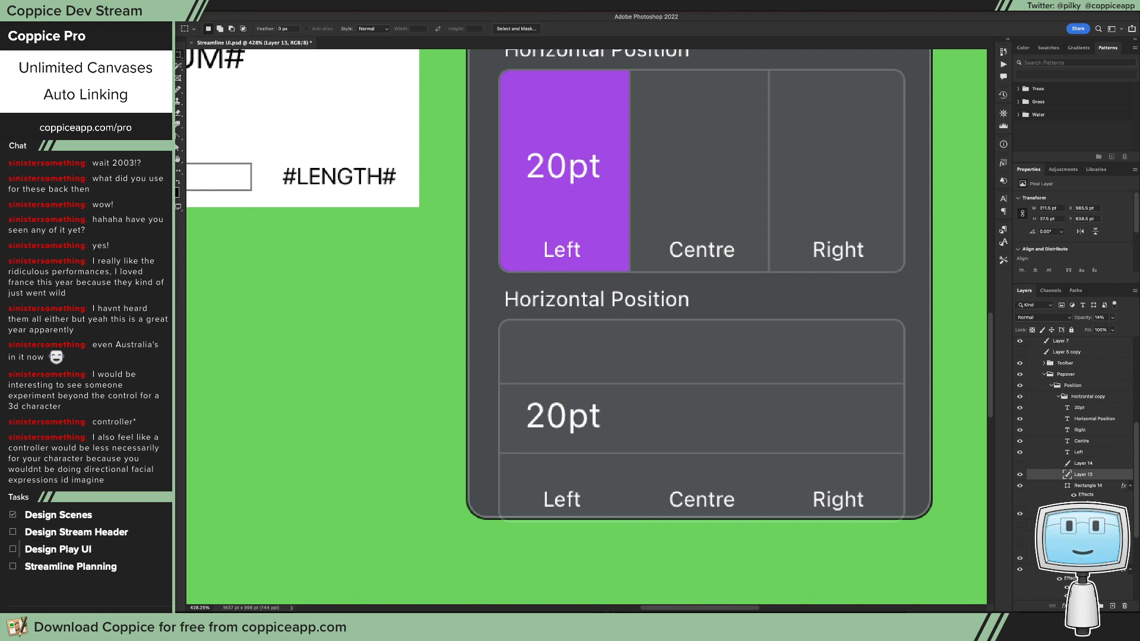
pyautogui.click(1019, 558)
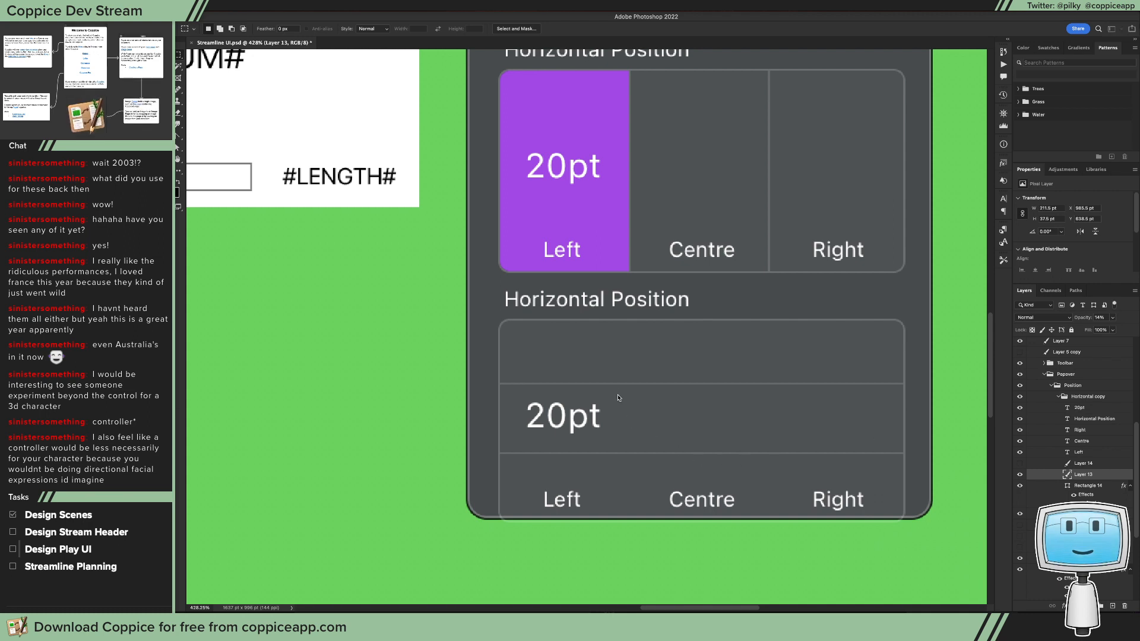
# Step: Create a new blank document with the default settings and set up a black 20 px Pencil tip
pyautogui.hotkey('ctrl', 'n')
pyautogui.press('Return')
pyautogui.press('b')
pyautogui.click(178, 182)
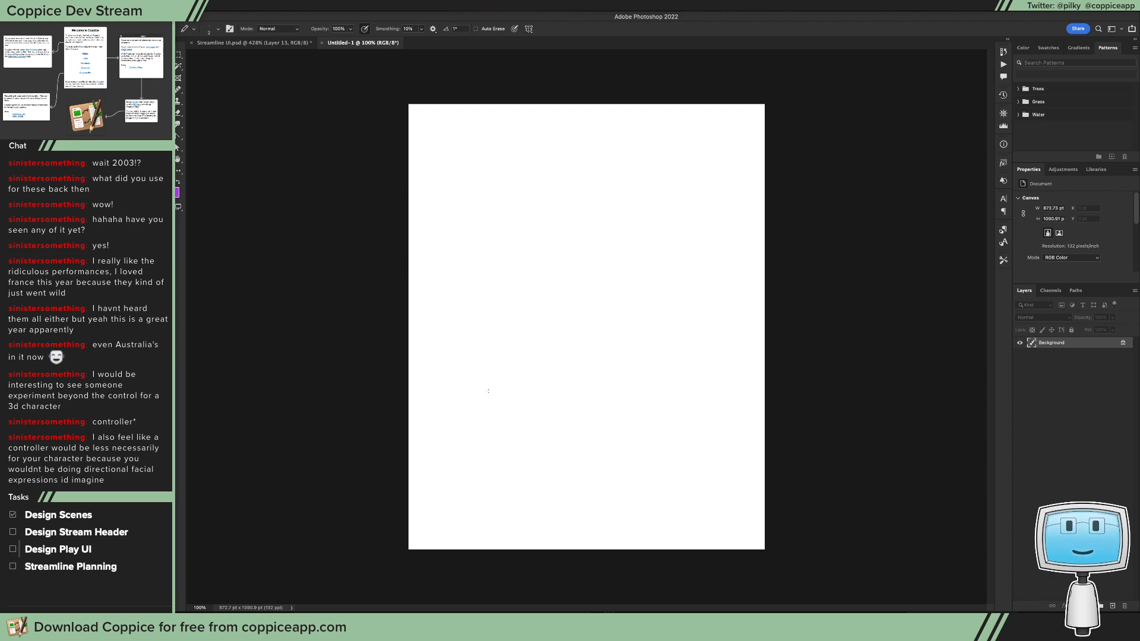
pyautogui.press(']')
pyautogui.press(']')
pyautogui.press(']')
pyautogui.press(']')
pyautogui.press(']')
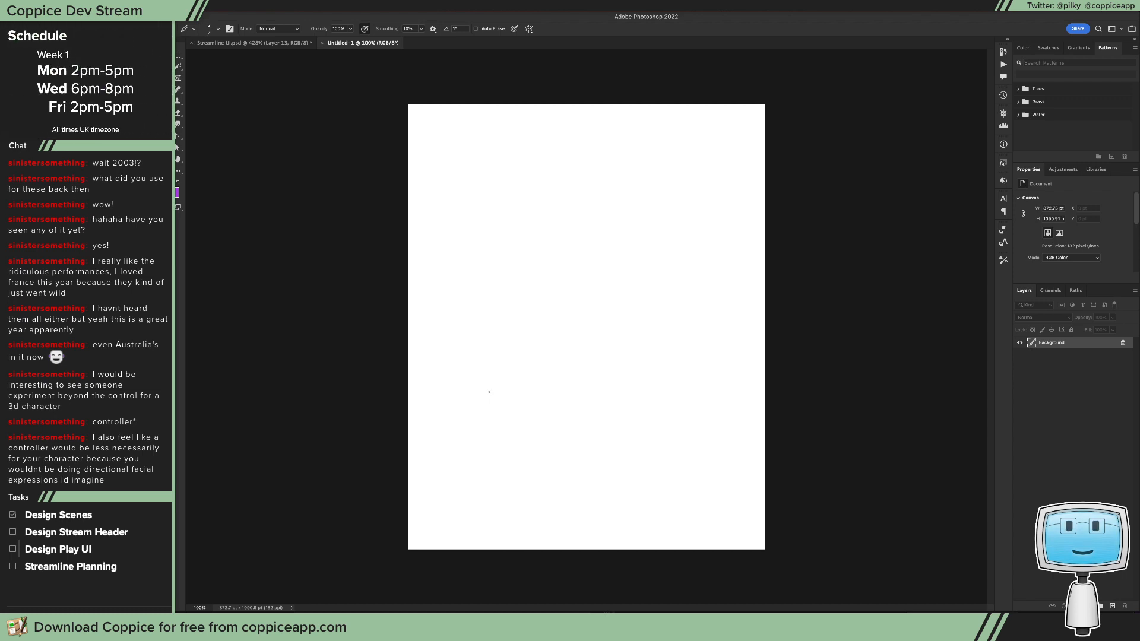
pyautogui.press(']')
# Step: Sketch a long horizontal line low on the page, a thick bar along its middle and a triangle-and-rectangle camera symbol beneath
pyautogui.moveTo(463, 433); pyautogui.dragTo(711, 433)
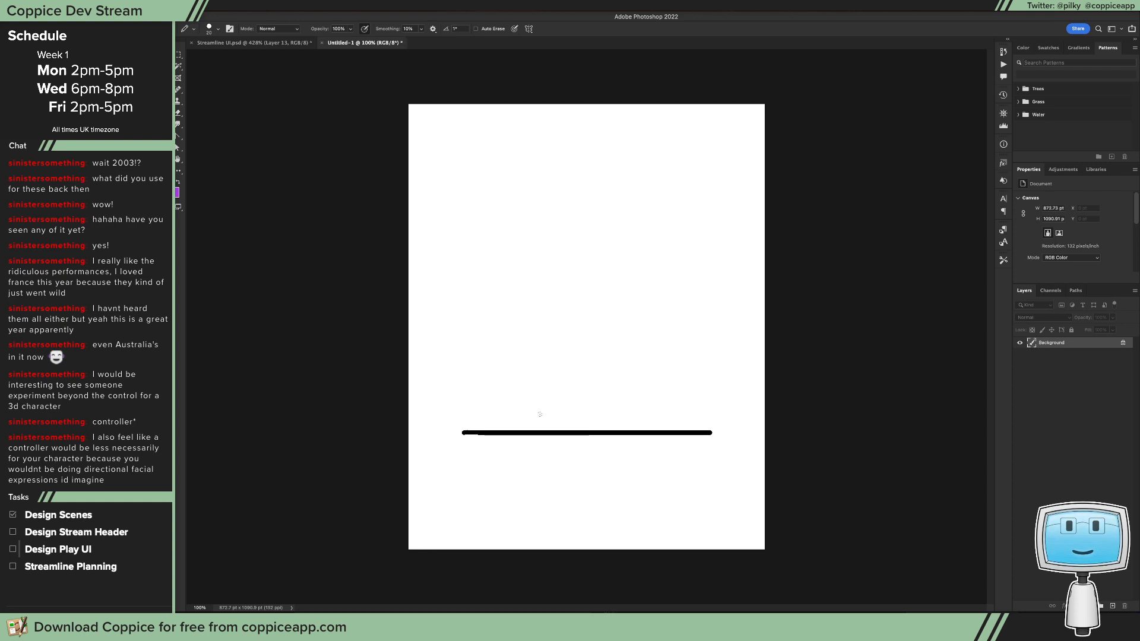
pyautogui.moveTo(542, 428); pyautogui.dragTo(639, 428)
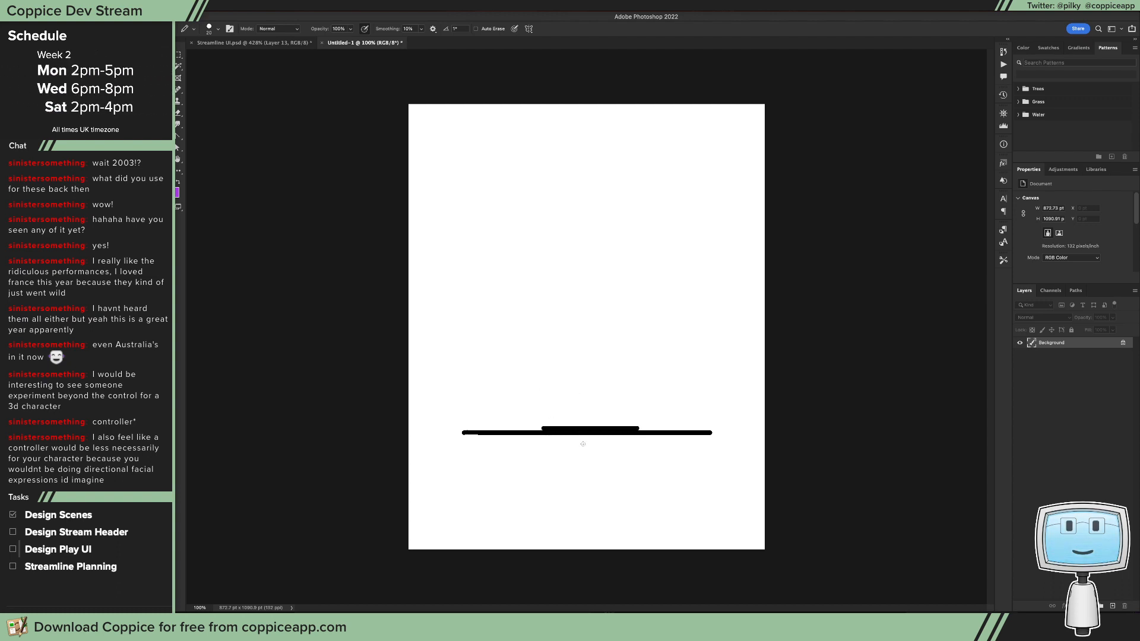
pyautogui.moveTo(574, 441)
pyautogui.mouseDown()
pyautogui.moveTo(602, 441)
pyautogui.moveTo(587, 456)
pyautogui.mouseUp()
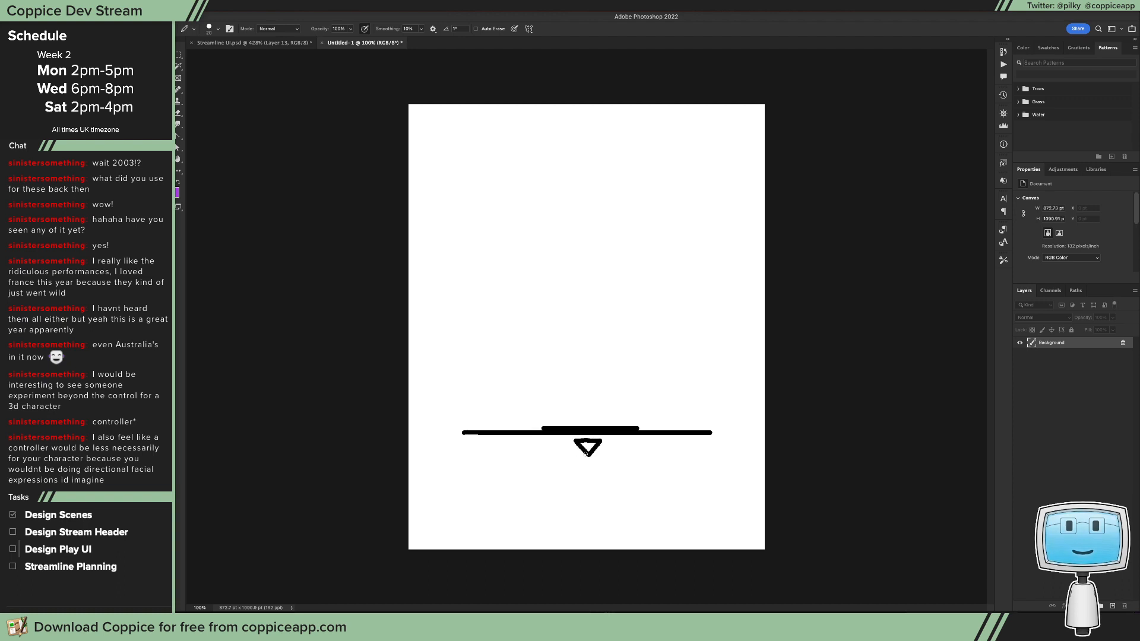
pyautogui.keyDown('shift'); pyautogui.click(599, 481); pyautogui.keyUp('shift')
pyautogui.keyDown('shift'); pyautogui.click(580, 459); pyautogui.keyUp('shift')
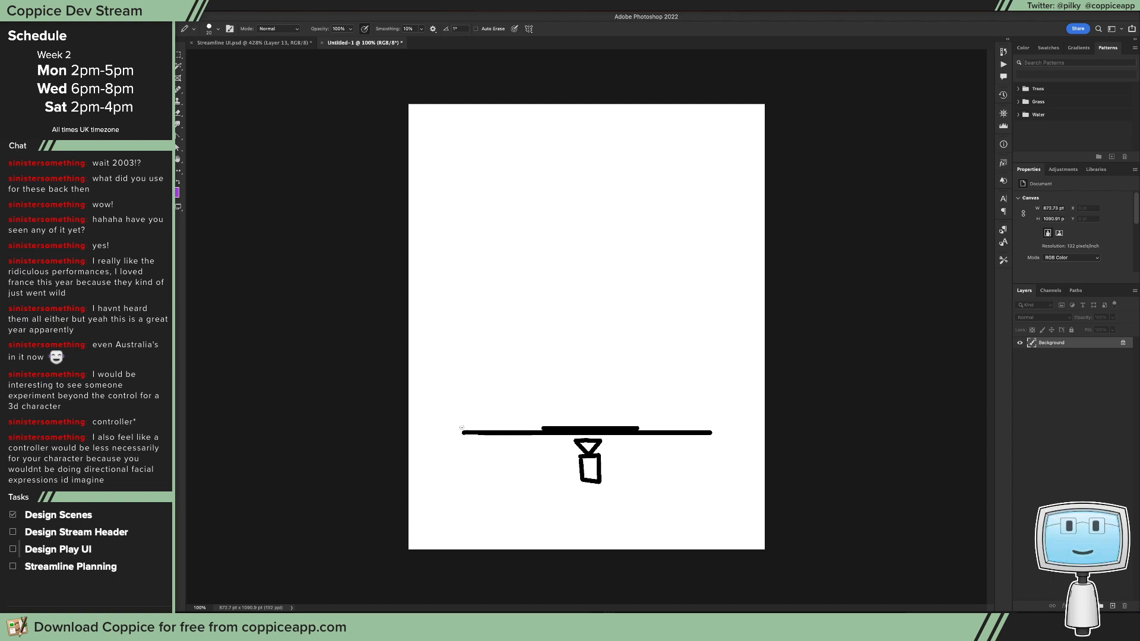
# Step: Draw two vertical side walls up from the baseline, join them with a curved top, and add a connected parallel inner arc
pyautogui.moveTo(463, 432); pyautogui.dragTo(464, 274)
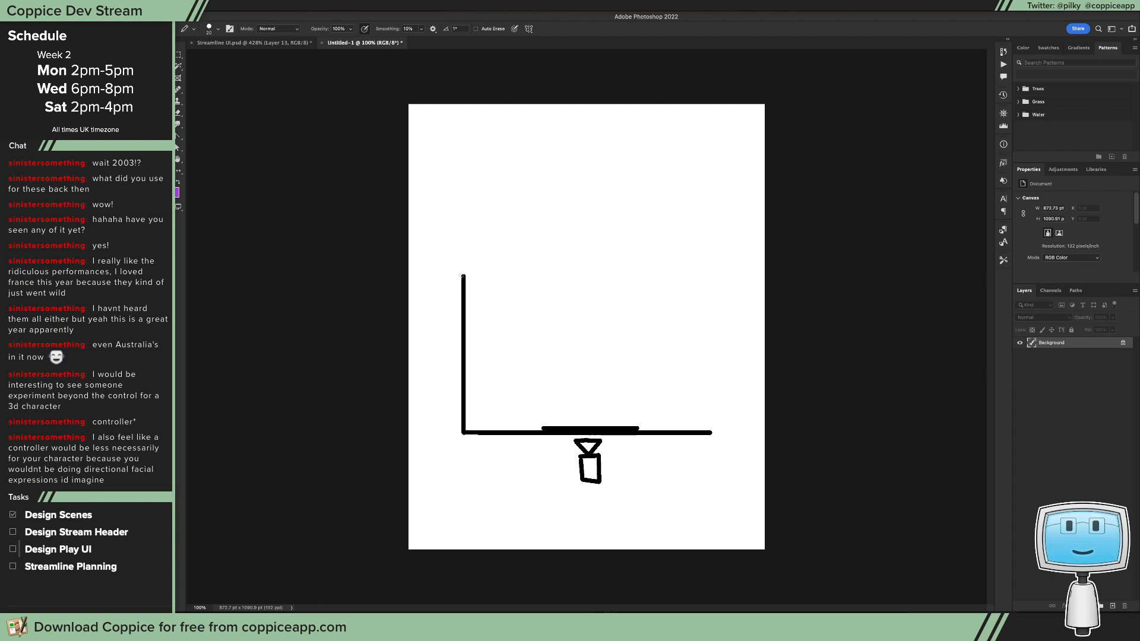
pyautogui.moveTo(710, 433); pyautogui.dragTo(711, 275)
pyautogui.moveTo(463, 275)
pyautogui.mouseDown()
pyautogui.moveTo(537, 248)
pyautogui.moveTo(596, 244)
pyautogui.moveTo(705, 268)
pyautogui.mouseUp()
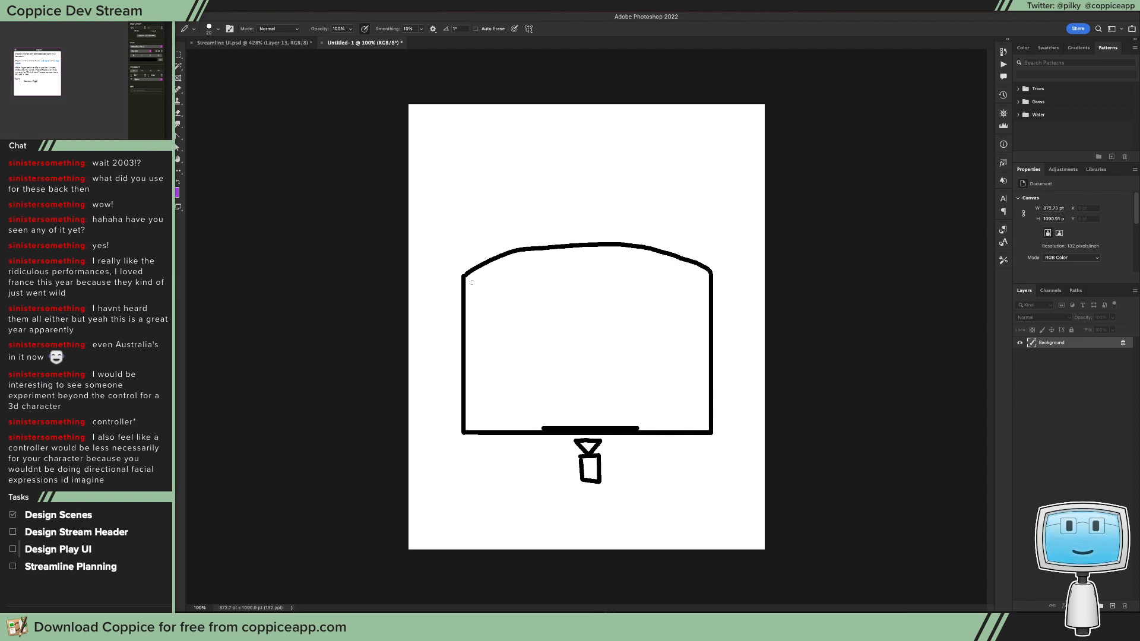
pyautogui.moveTo(480, 290)
pyautogui.mouseDown()
pyautogui.moveTo(592, 265)
pyautogui.moveTo(703, 285)
pyautogui.mouseUp()
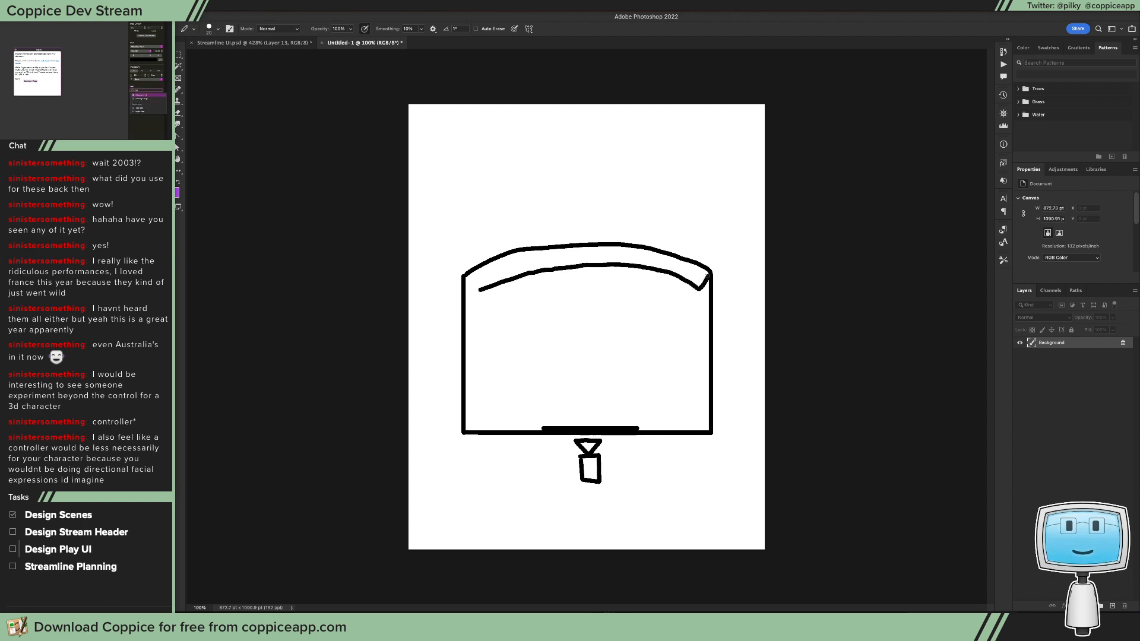
pyautogui.moveTo(481, 289); pyautogui.dragTo(465, 275)
# Step: Sketch two short inner arcs with a small U between them, a central rectangle, and two arcs above the curved top
pyautogui.moveTo(576, 285)
pyautogui.mouseDown()
pyautogui.moveTo(598, 288)
pyautogui.moveTo(496, 300)
pyautogui.mouseUp()
pyautogui.moveTo(611, 287); pyautogui.dragTo(686, 291)
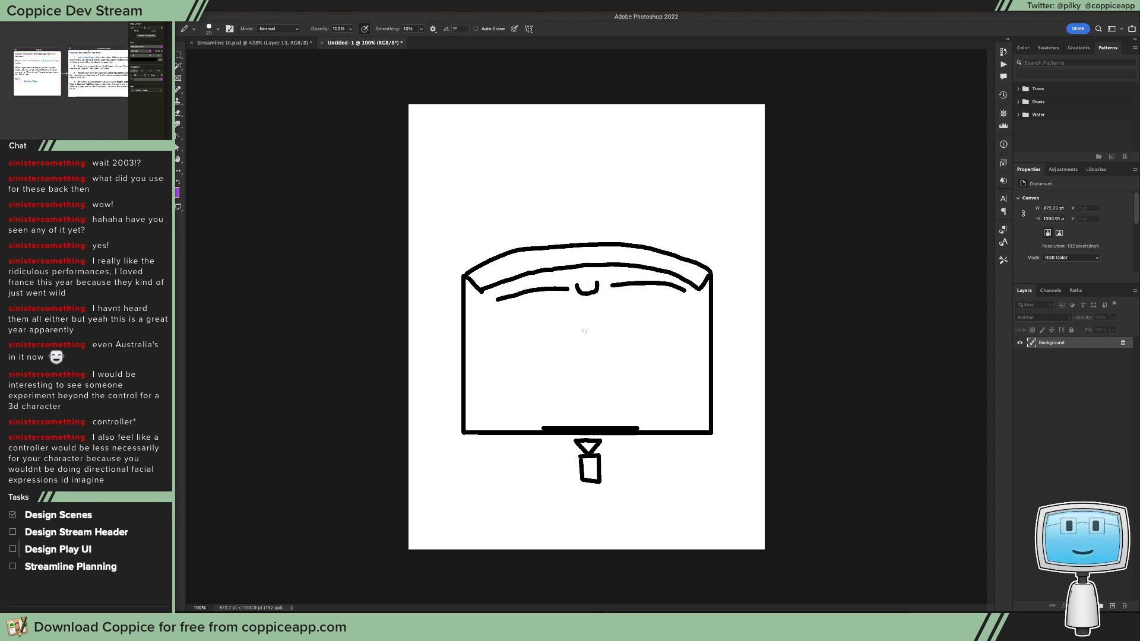
pyautogui.moveTo(633, 328)
pyautogui.mouseDown()
pyautogui.moveTo(553, 330)
pyautogui.moveTo(552, 363)
pyautogui.moveTo(647, 361)
pyautogui.moveTo(640, 331)
pyautogui.moveTo(625, 330)
pyautogui.mouseUp()
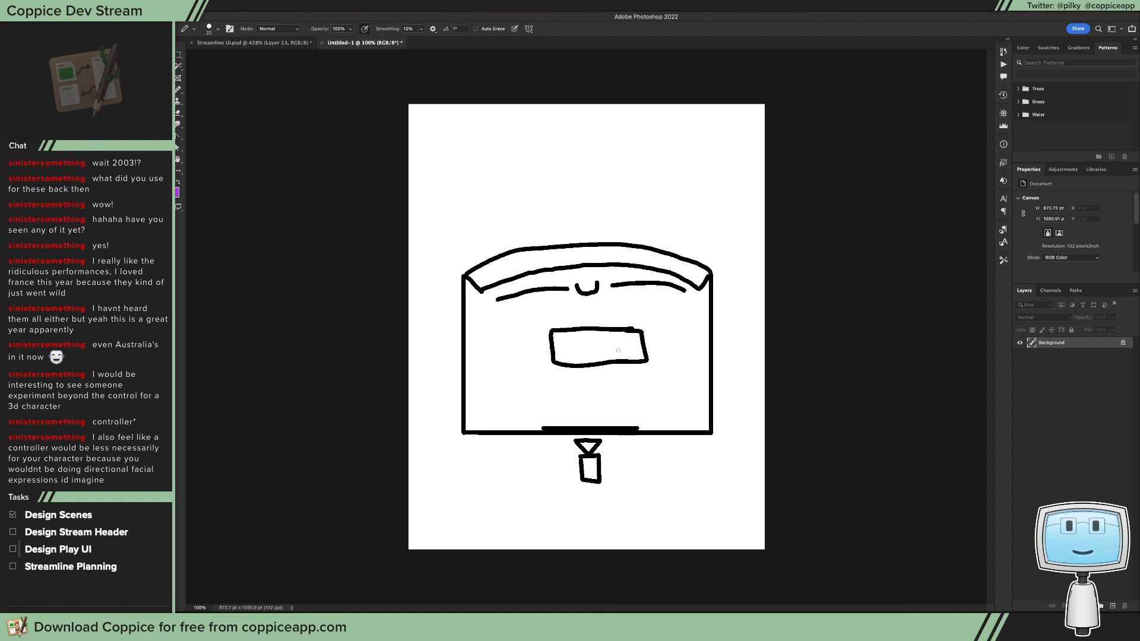
pyautogui.moveTo(480, 263)
pyautogui.mouseDown()
pyautogui.moveTo(588, 236)
pyautogui.moveTo(577, 236)
pyautogui.moveTo(650, 235)
pyautogui.moveTo(709, 258)
pyautogui.mouseUp()
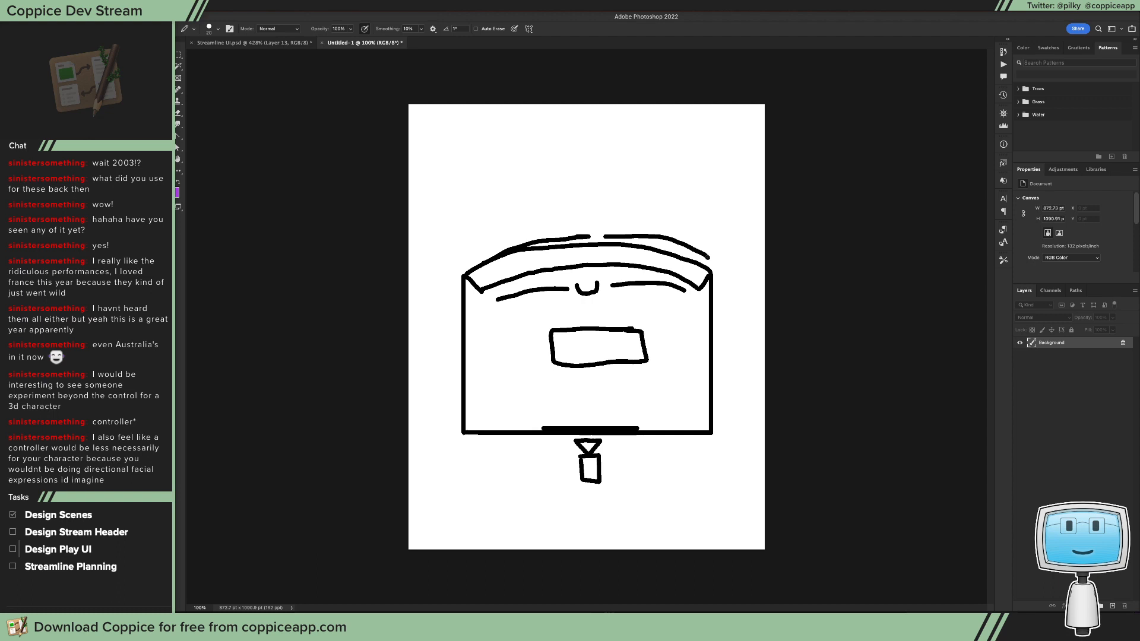
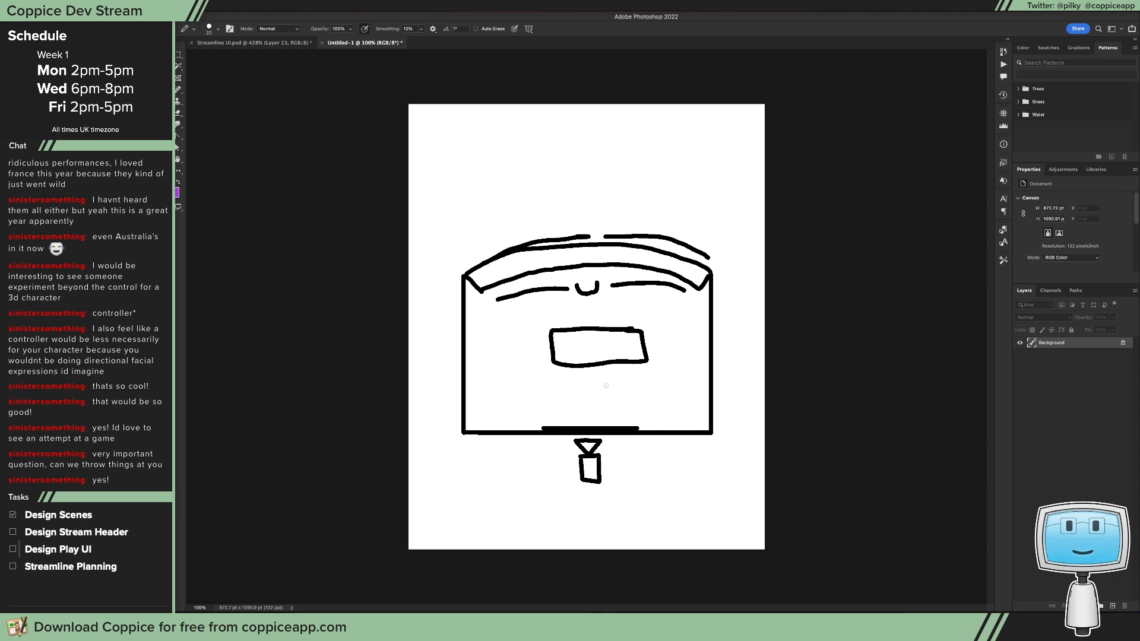
# Step: Sketch a horizontal line, a small box on it and short strokes around the box, beneath the existing rectangle
pyautogui.moveTo(568, 402); pyautogui.dragTo(637, 403)
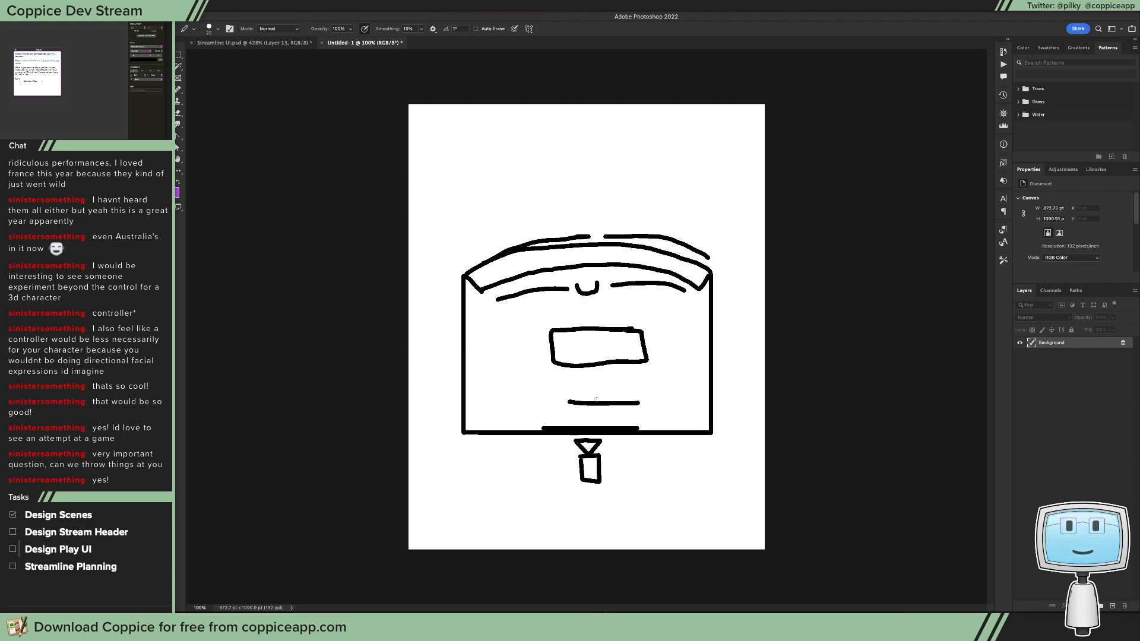
pyautogui.moveTo(573, 377)
pyautogui.mouseDown()
pyautogui.moveTo(615, 378)
pyautogui.moveTo(598, 418)
pyautogui.mouseUp()
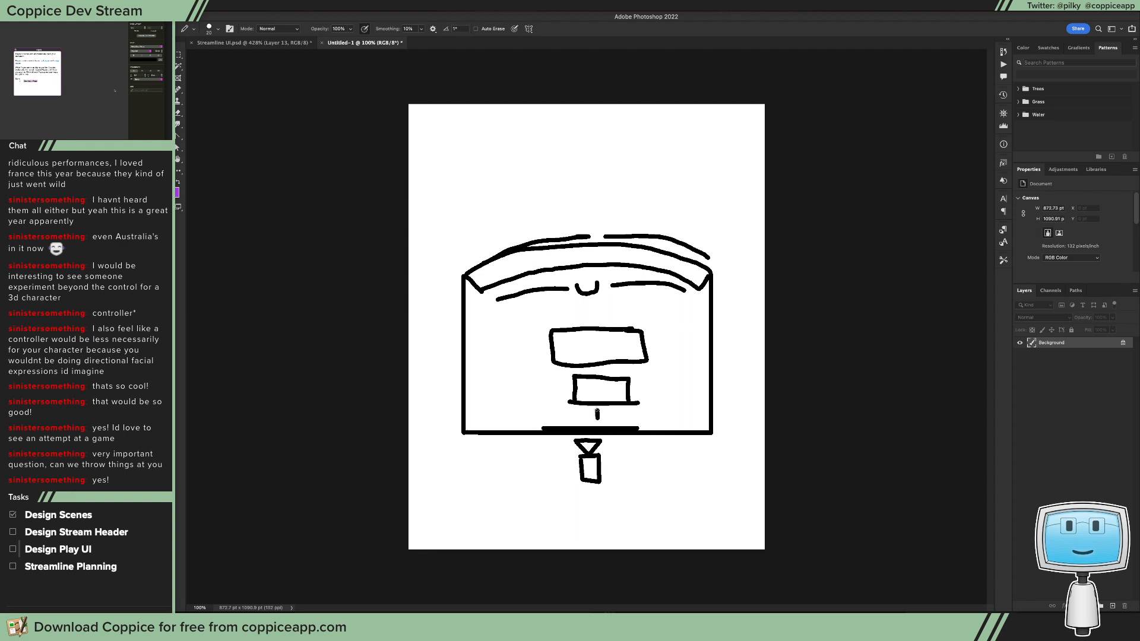
pyautogui.click(564, 390)
pyautogui.moveTo(603, 364); pyautogui.dragTo(639, 386)
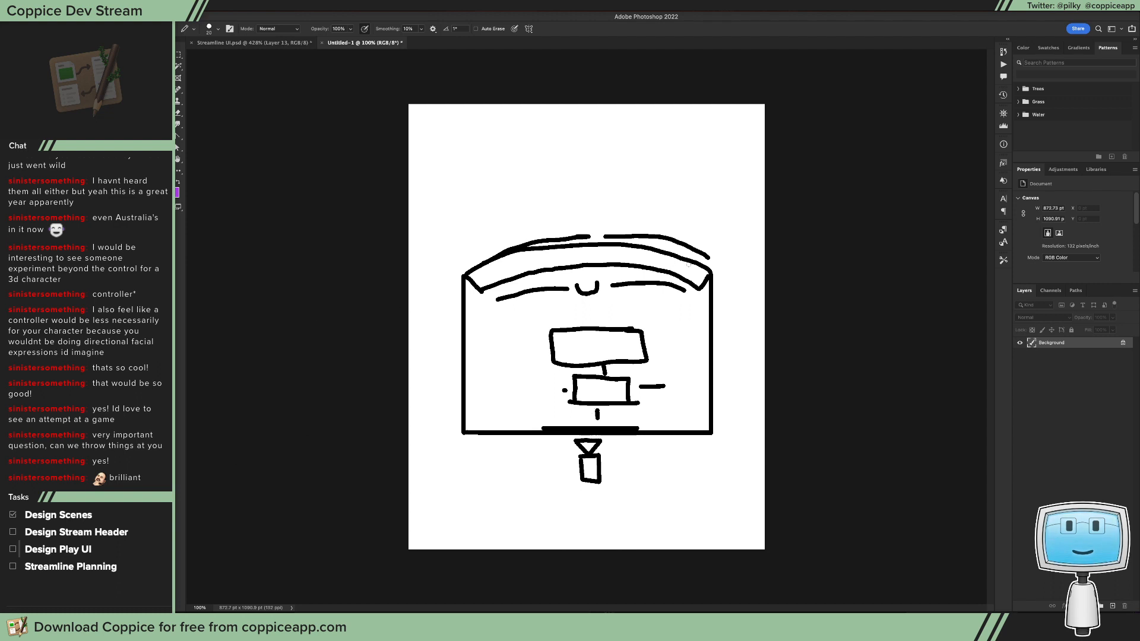
# Step: In Streamline UI.psd, move the second position control's 20pt text into its top row, centred horizontally
pyautogui.click(285, 43)
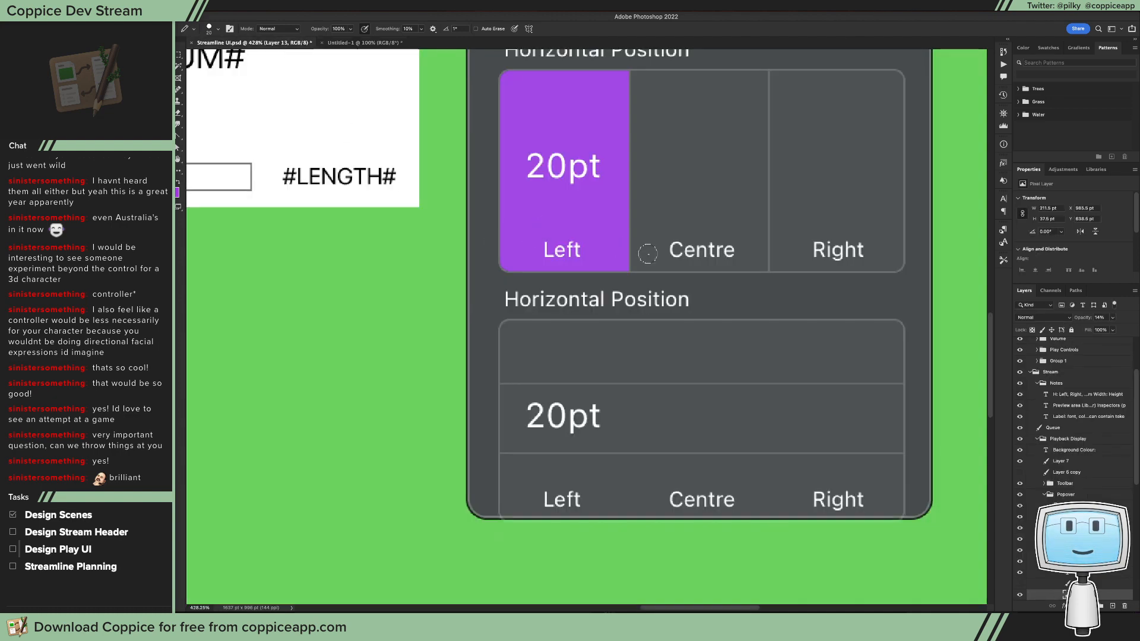
pyautogui.scroll(3, 648, 254)
pyautogui.moveTo(710, 240)
pyautogui.mouseDown()
pyautogui.moveTo(684, 242)
pyautogui.moveTo(715, 244)
pyautogui.mouseUp()
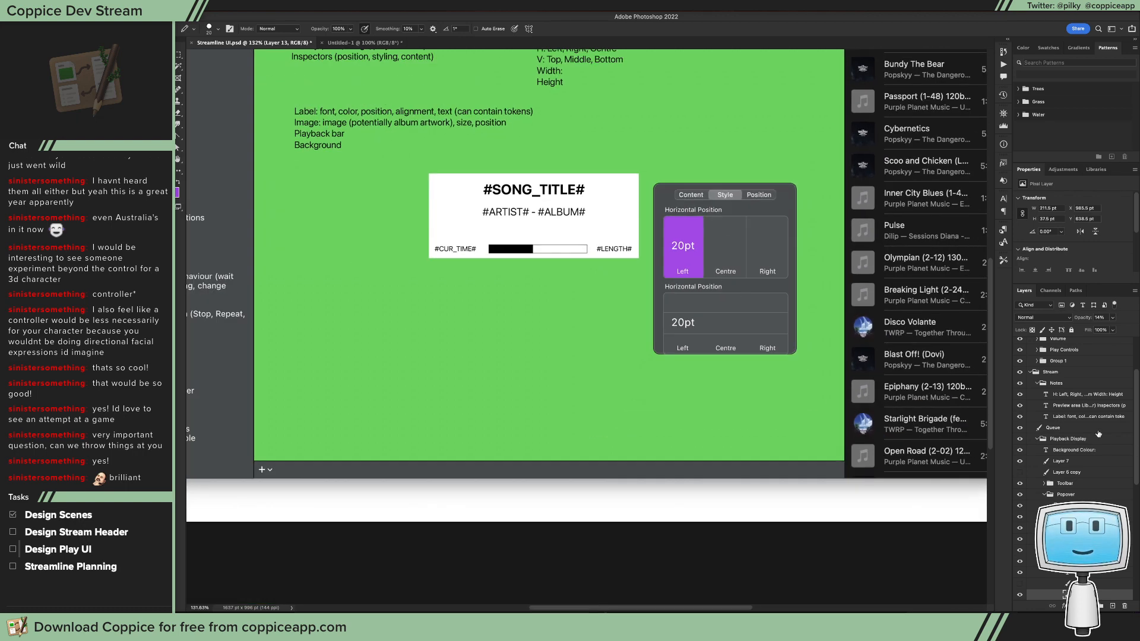
pyautogui.click(1063, 527)
pyautogui.press('v')
pyautogui.moveTo(743, 336); pyautogui.dragTo(786, 315)
pyautogui.press('Left')
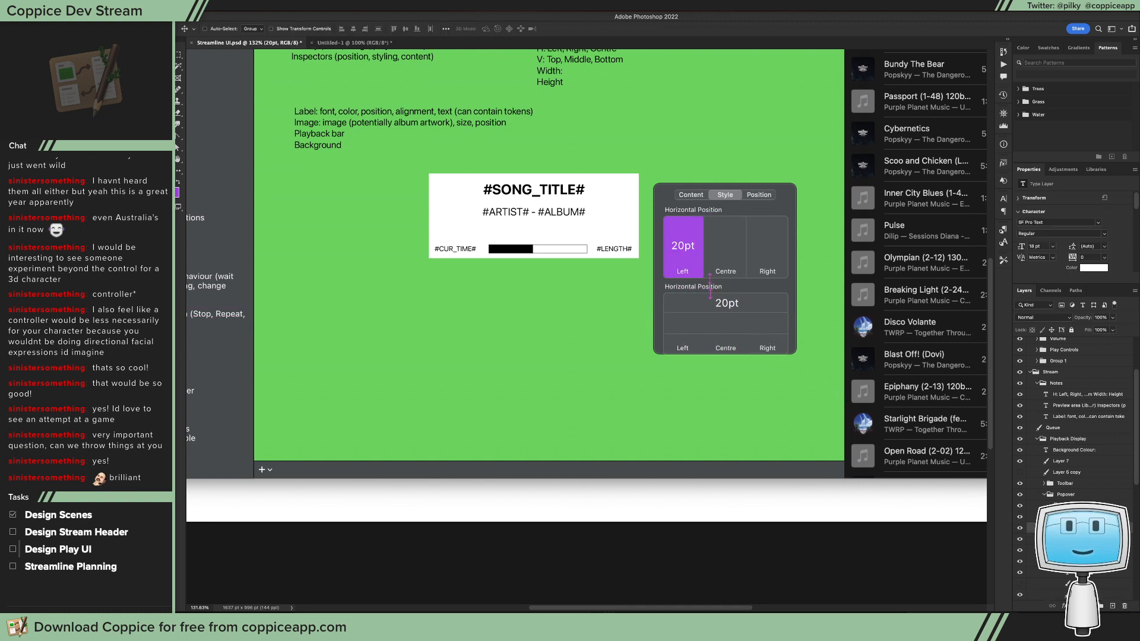
# Step: Stack the second control's Left, Centre and Right labels along its left side, one label in each row
pyautogui.click(1067, 572)
pyautogui.moveTo(780, 387); pyautogui.dragTo(706, 333)
pyautogui.click(1067, 561)
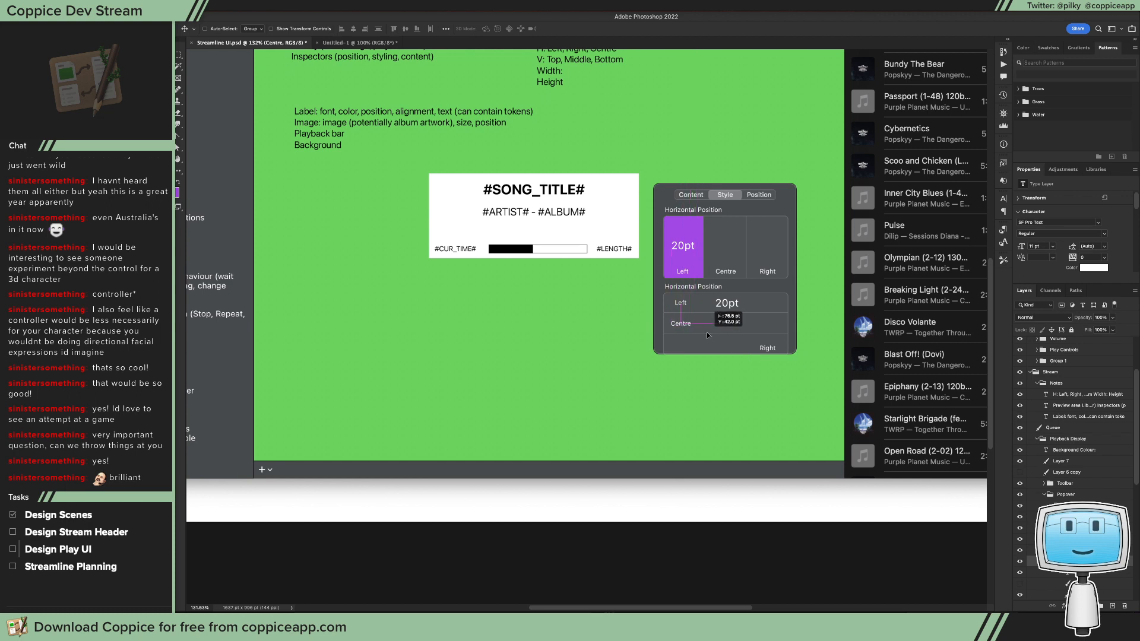
pyautogui.click(1062, 550)
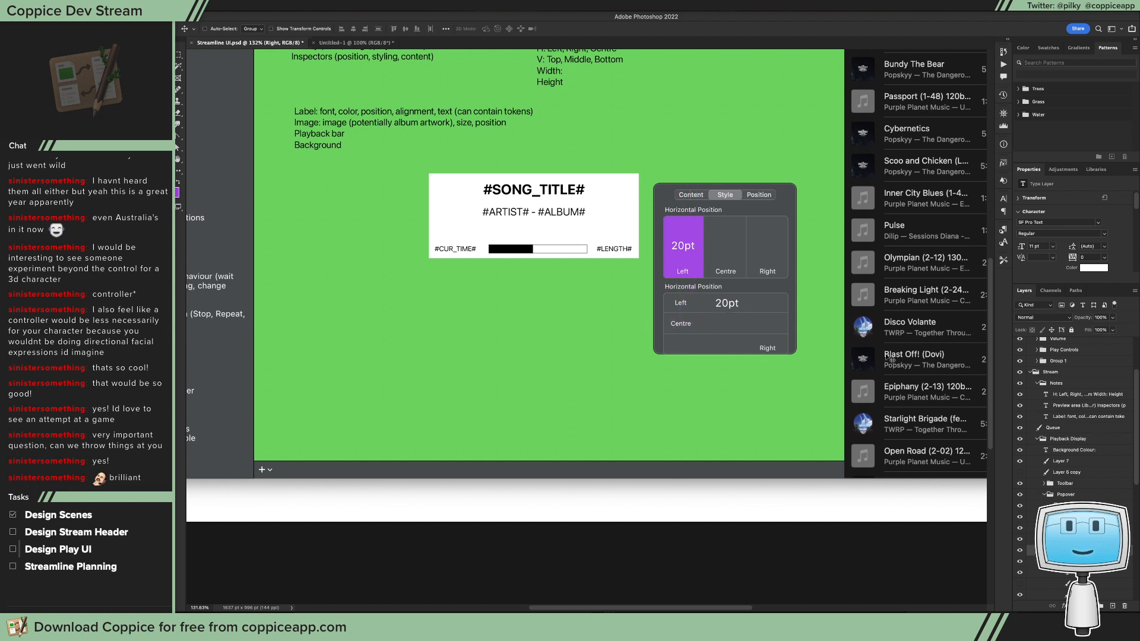
pyautogui.moveTo(689, 326); pyautogui.dragTo(718, 333)
# Step: Centre-align the text of the stacked row labels and adjust the Left label's placement in the top row
pyautogui.press('t')
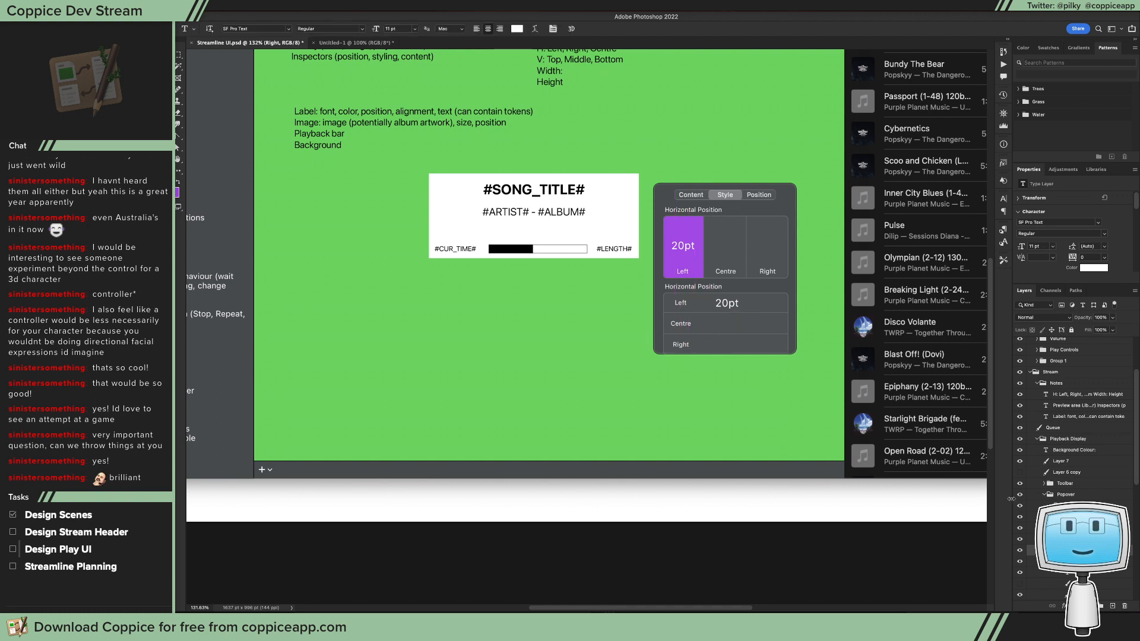
pyautogui.keyDown('shift'); pyautogui.click(1068, 561); pyautogui.keyUp('shift')
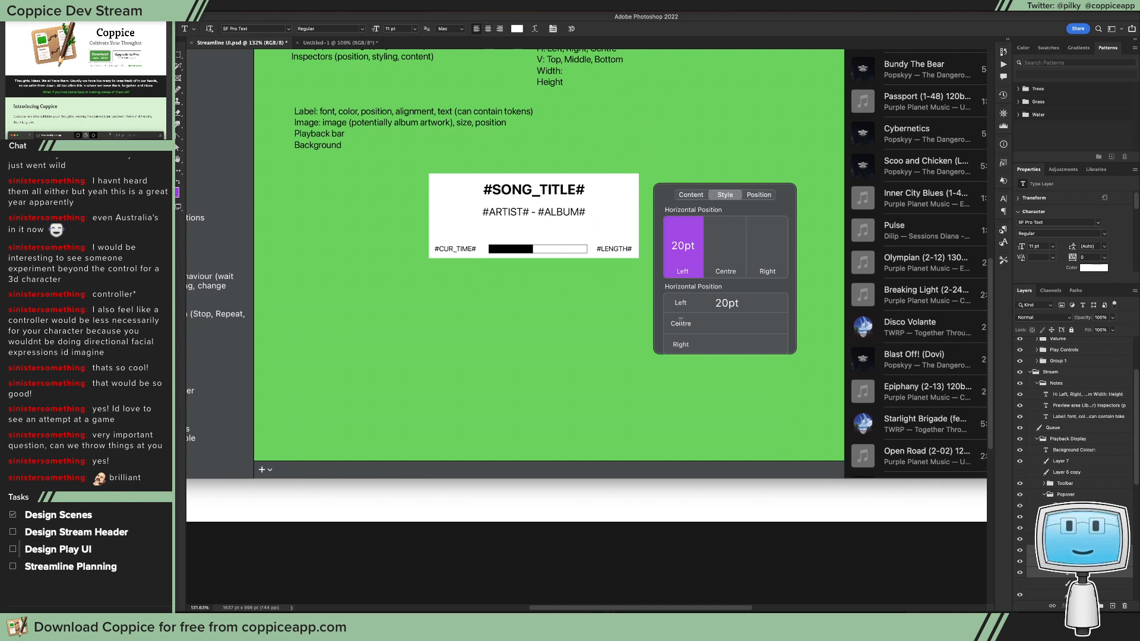
pyautogui.click(488, 29)
pyautogui.click(1069, 576)
pyautogui.press('v')
pyautogui.moveTo(710, 307); pyautogui.dragTo(717, 307)
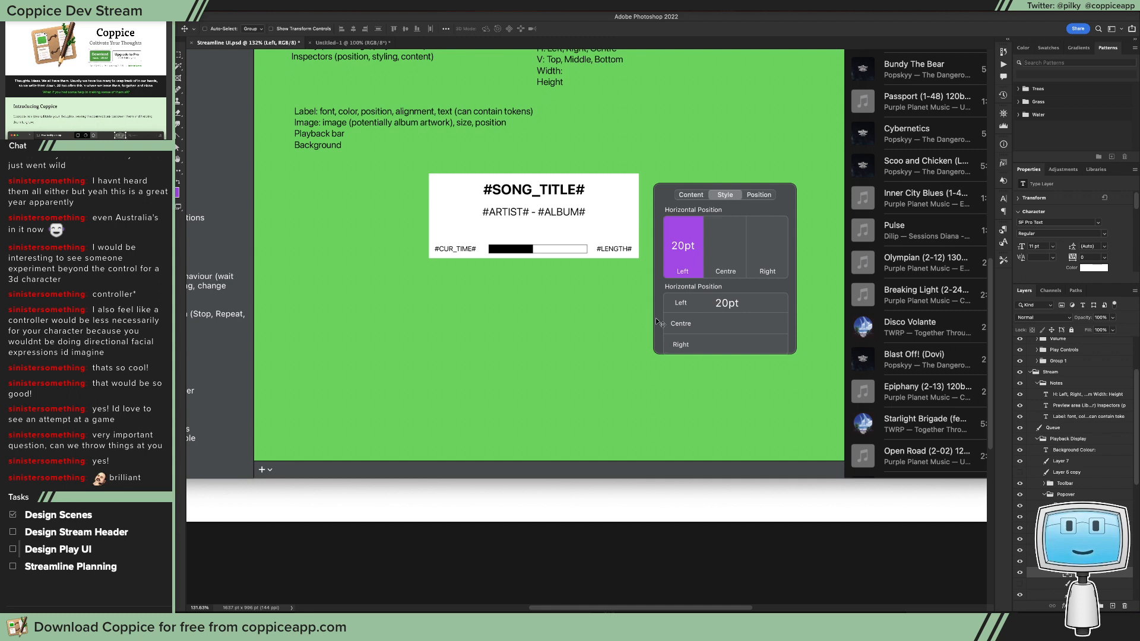
# Step: Change the three stacked row labels to read Top, Middle and Bottom
pyautogui.press('t')
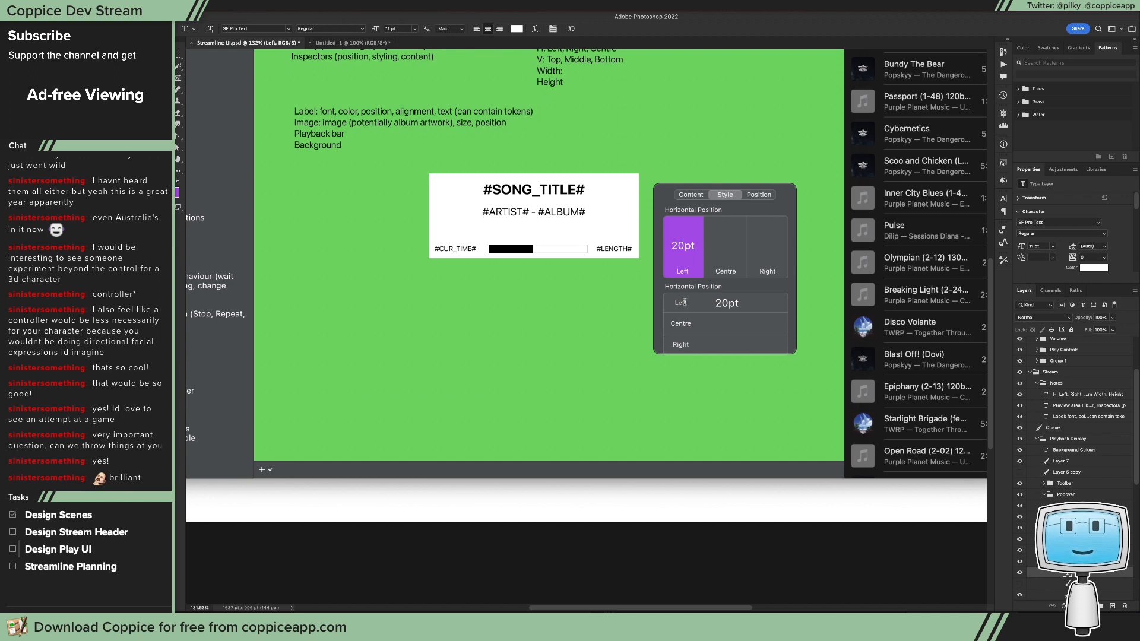
pyautogui.click(681, 303)
pyautogui.doubleClick(677, 323)
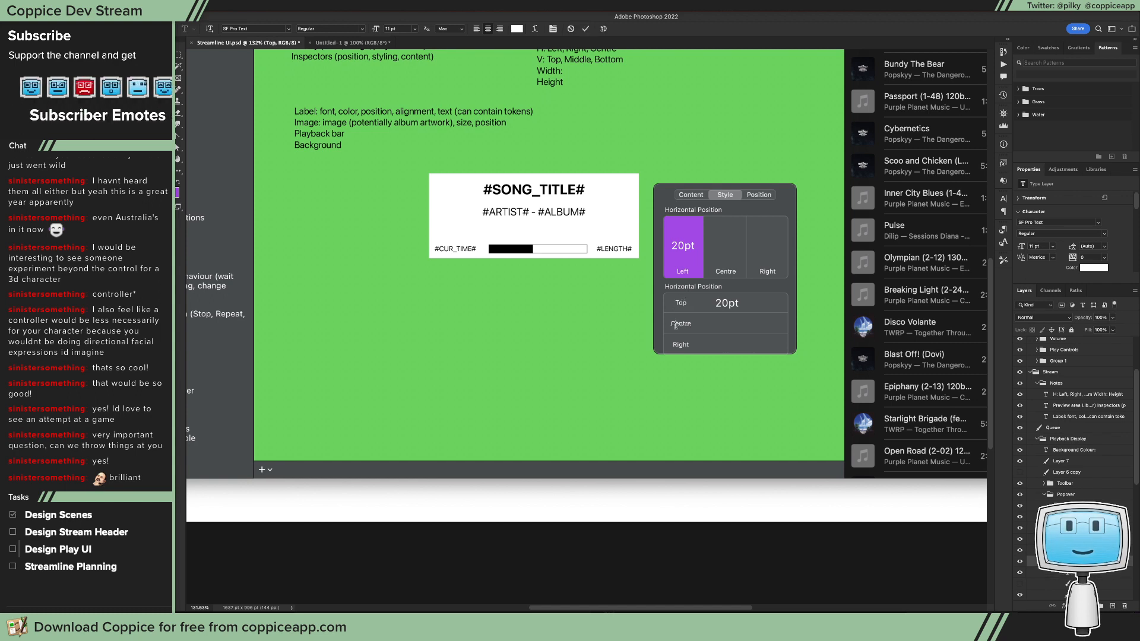
pyautogui.write('Middle')
pyautogui.click(681, 346)
pyautogui.write('Bottom')
pyautogui.press('Escape')
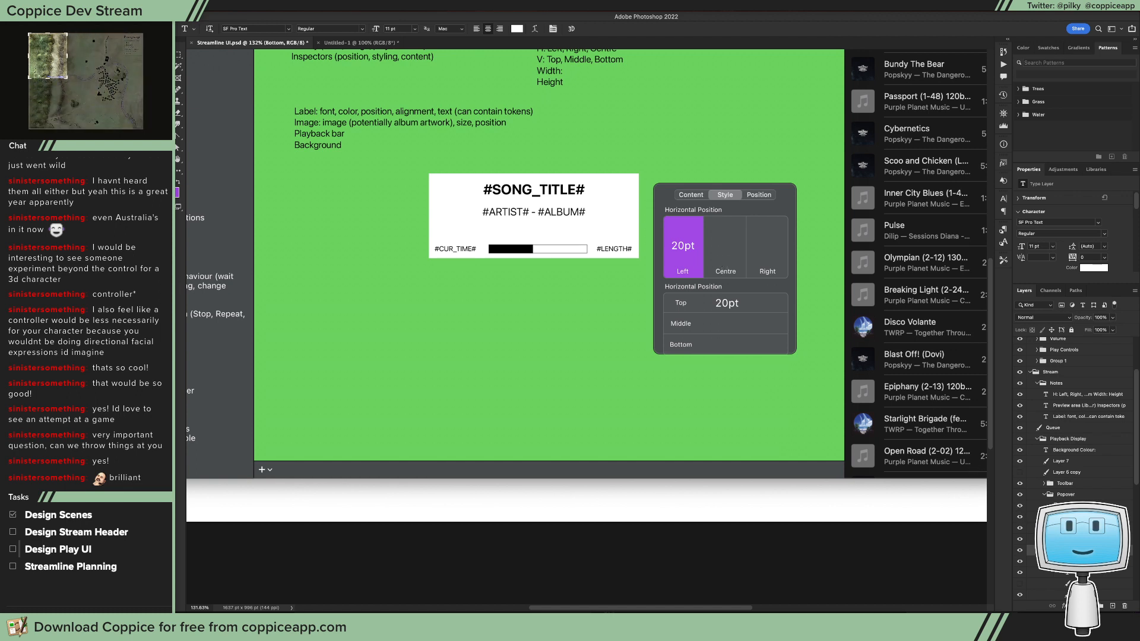
# Step: Hide both position control groups in the popover and duplicate the Horizontal copy group
pyautogui.click(1051, 517)
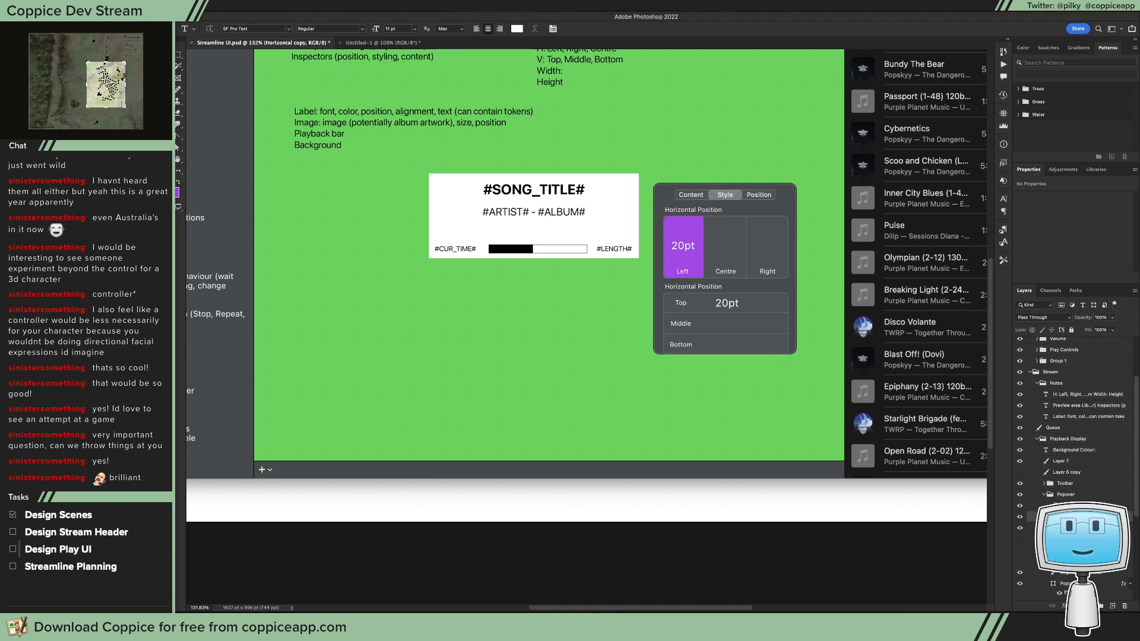
pyautogui.click(1021, 518)
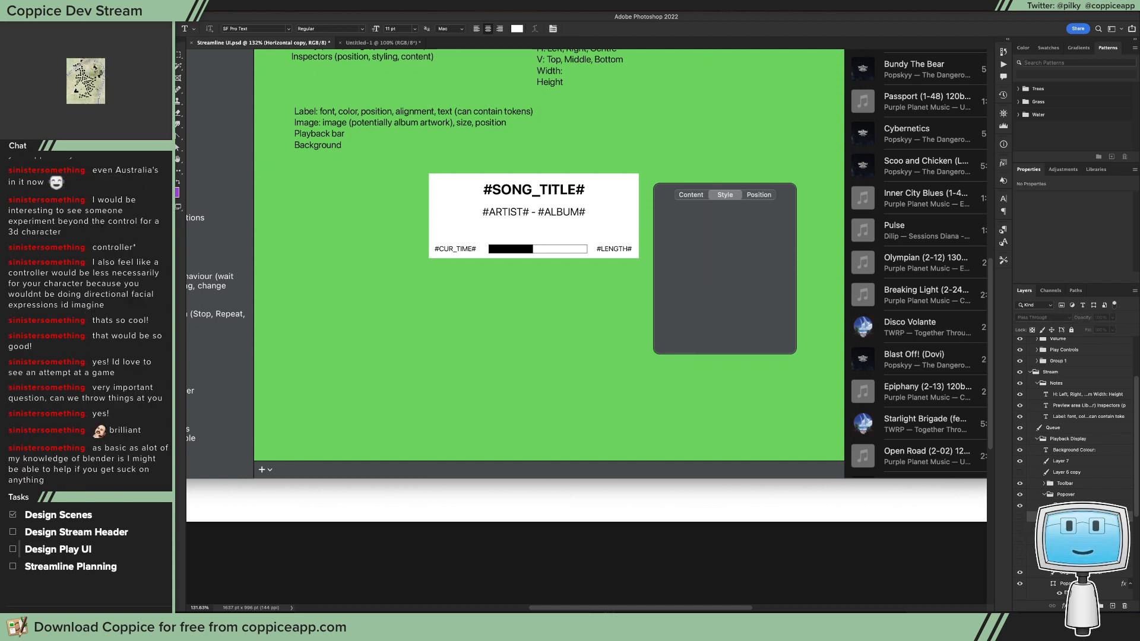
pyautogui.press('super+j')
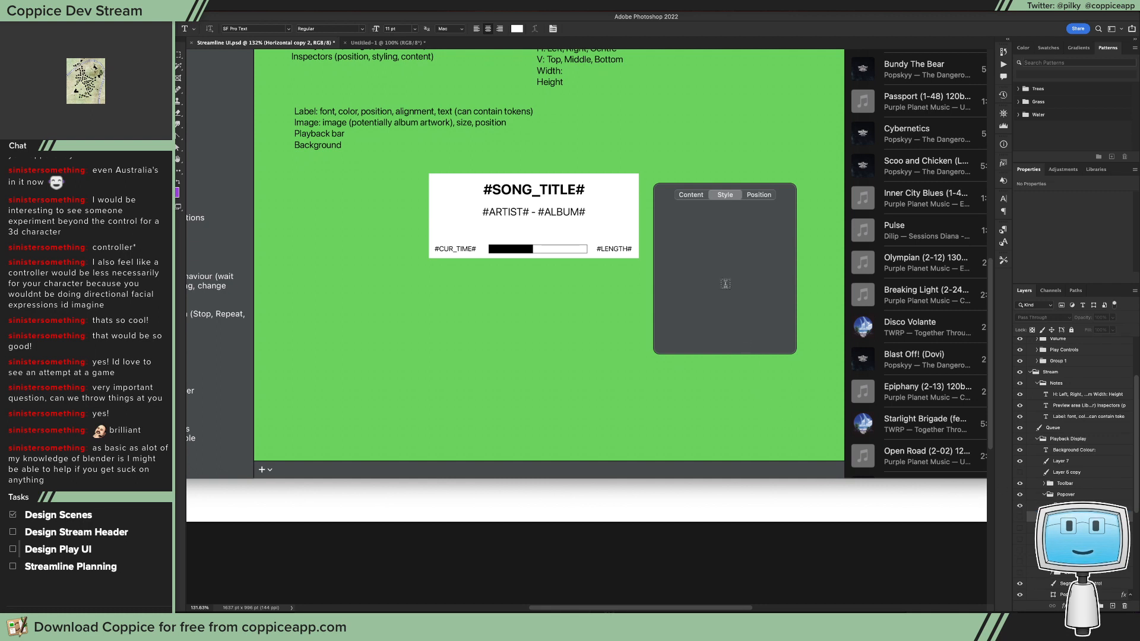
pyautogui.click(177, 146)
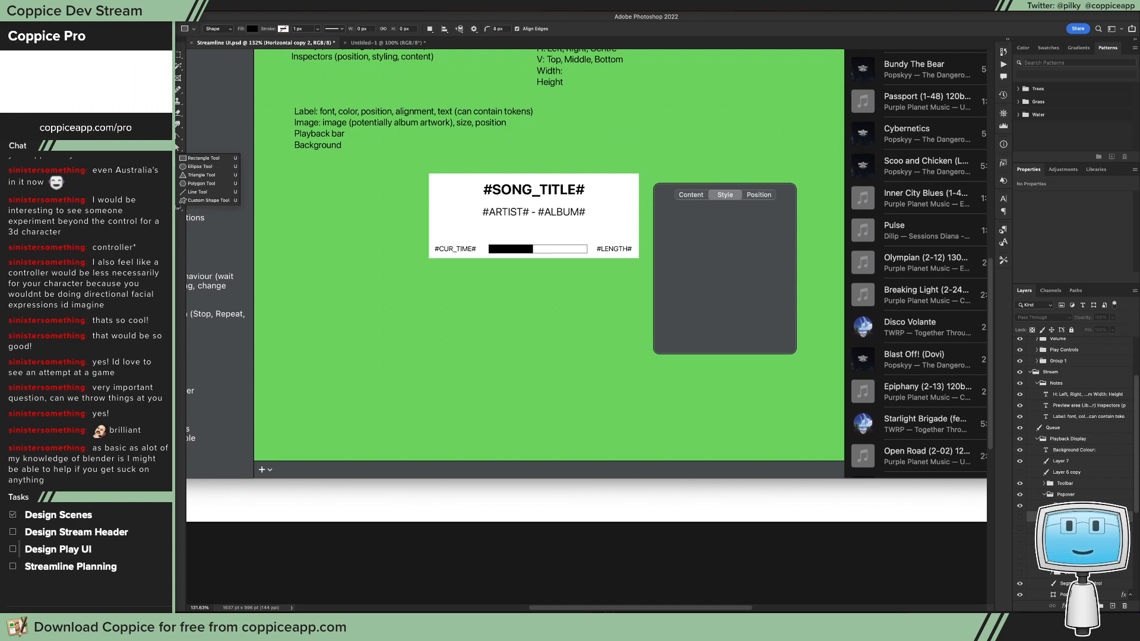
# Step: Switch to Xcode and deselect the token field in the playback view layout
pyautogui.press('super+Tab')
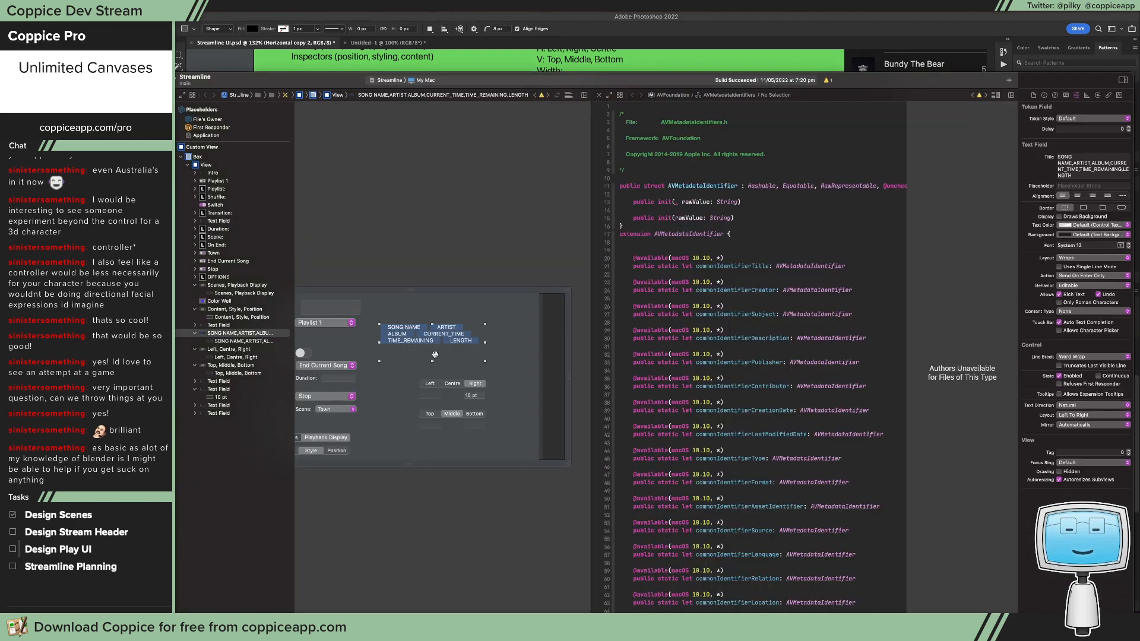
pyautogui.click(507, 384)
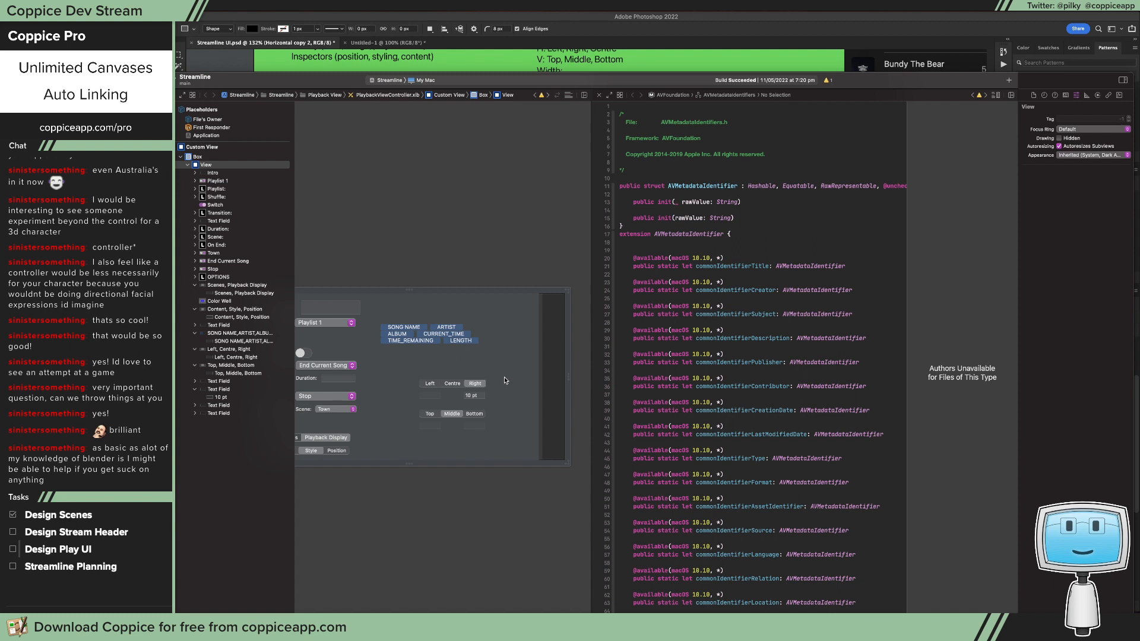
pyautogui.press('super+space')
pyautogui.write('l')
pyautogui.press('BackSpace')
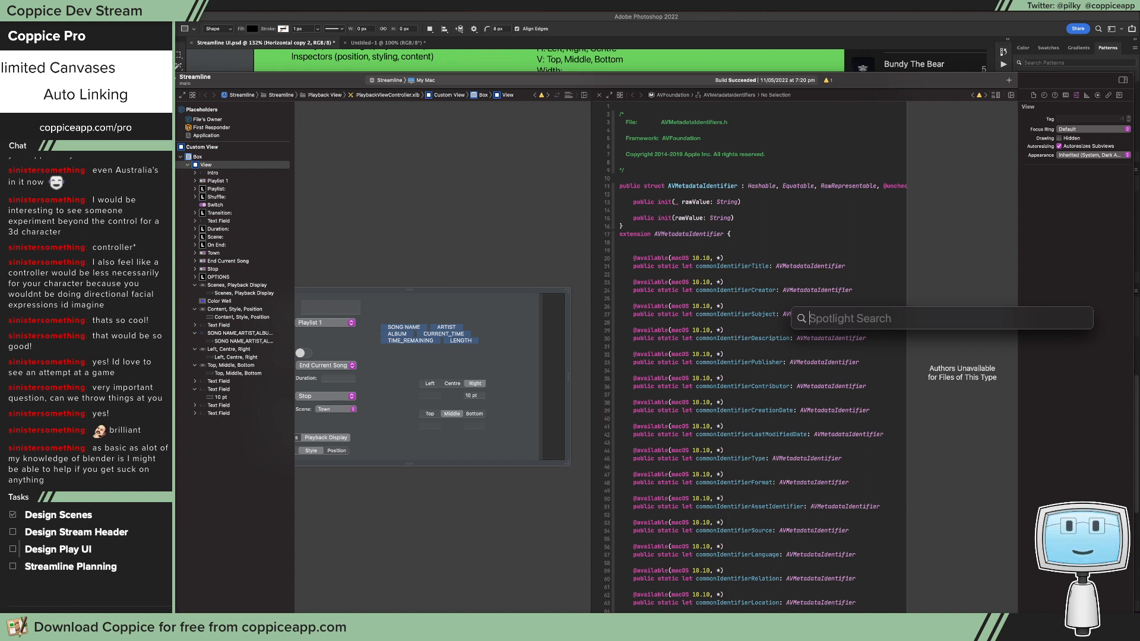
pyautogui.click(1068, 229)
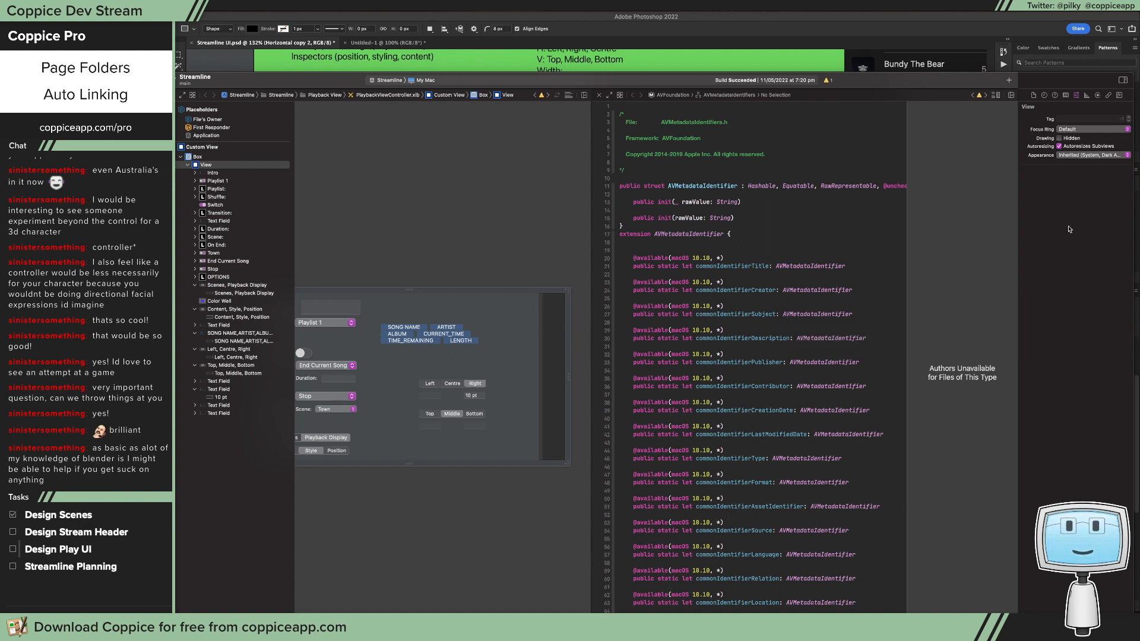
pyautogui.click(1068, 97)
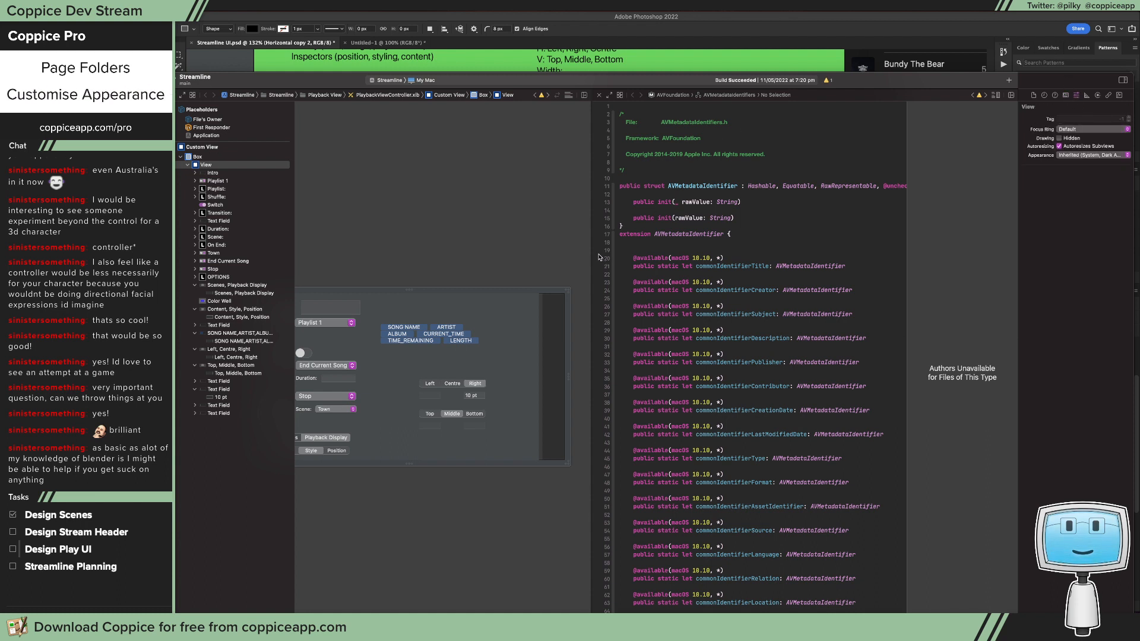
pyautogui.hscroll(-3, 534, 297)
pyautogui.click(502, 334)
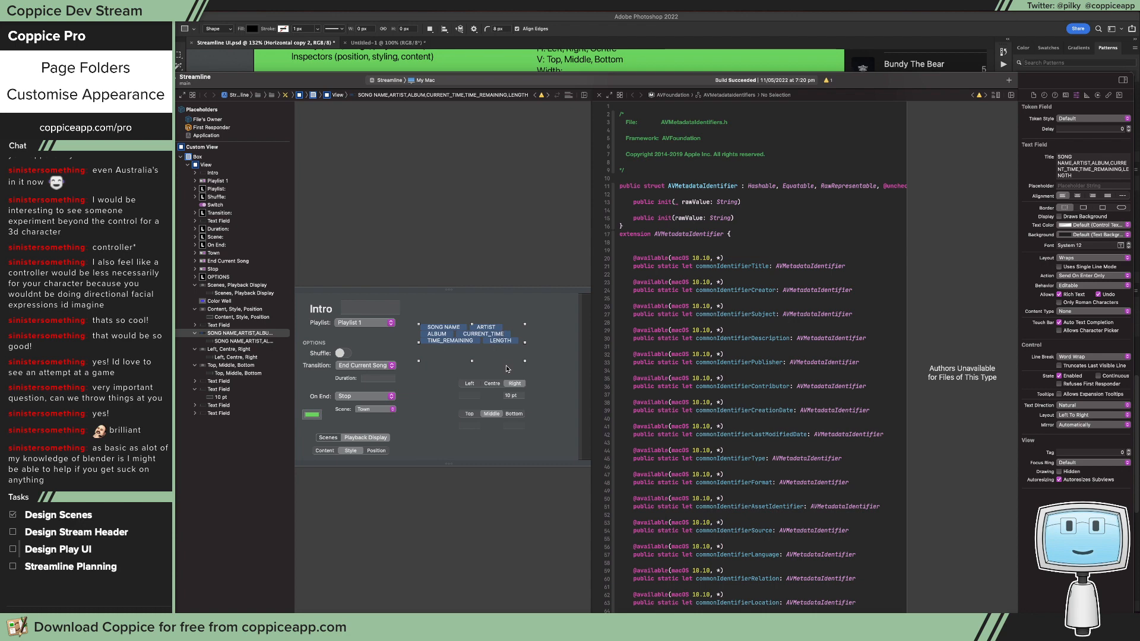
pyautogui.click(536, 371)
pyautogui.press('super+space')
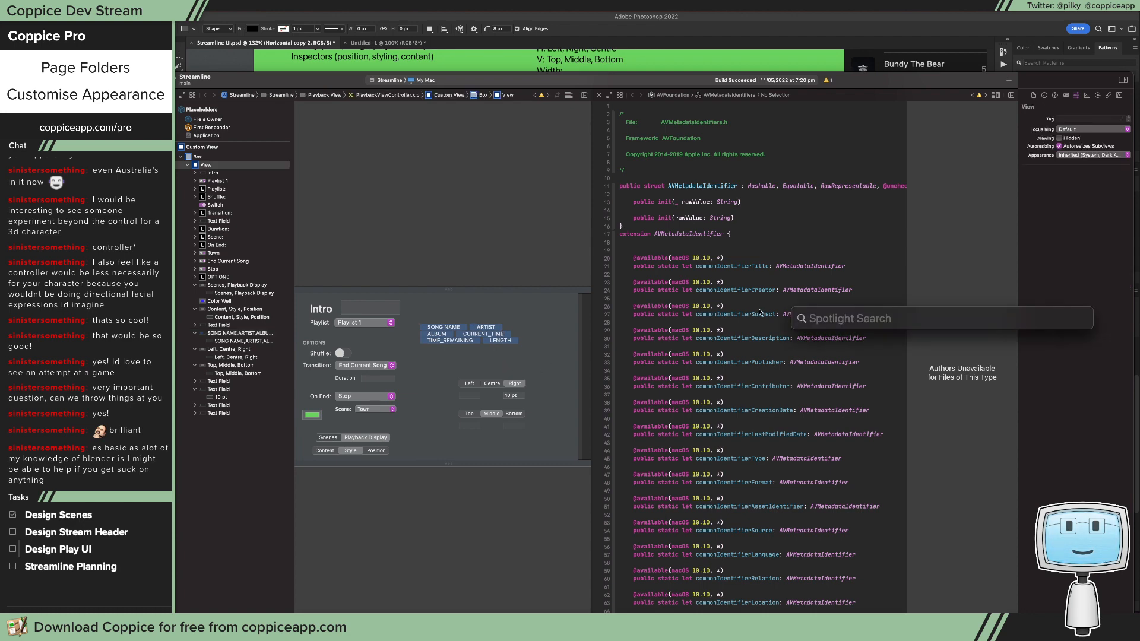
pyautogui.press('Escape')
# Step: Add two radio buttons above the token field, set the second one's state to On and stack it under the first
pyautogui.press('super+shift+l')
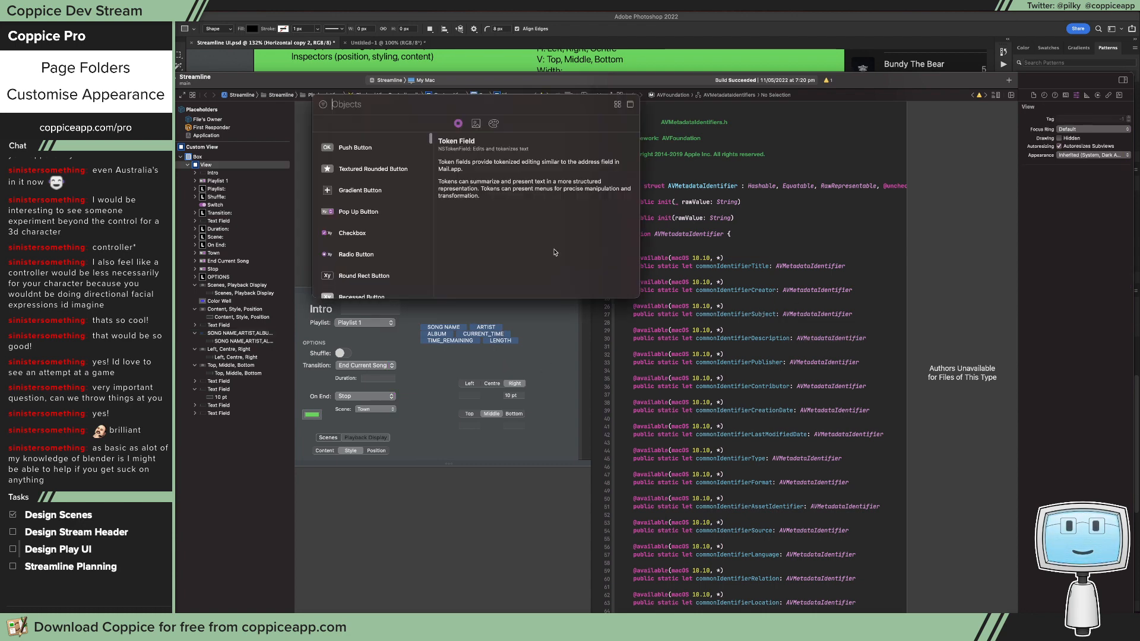
pyautogui.moveTo(344, 255); pyautogui.dragTo(511, 308)
pyautogui.click(1075, 154)
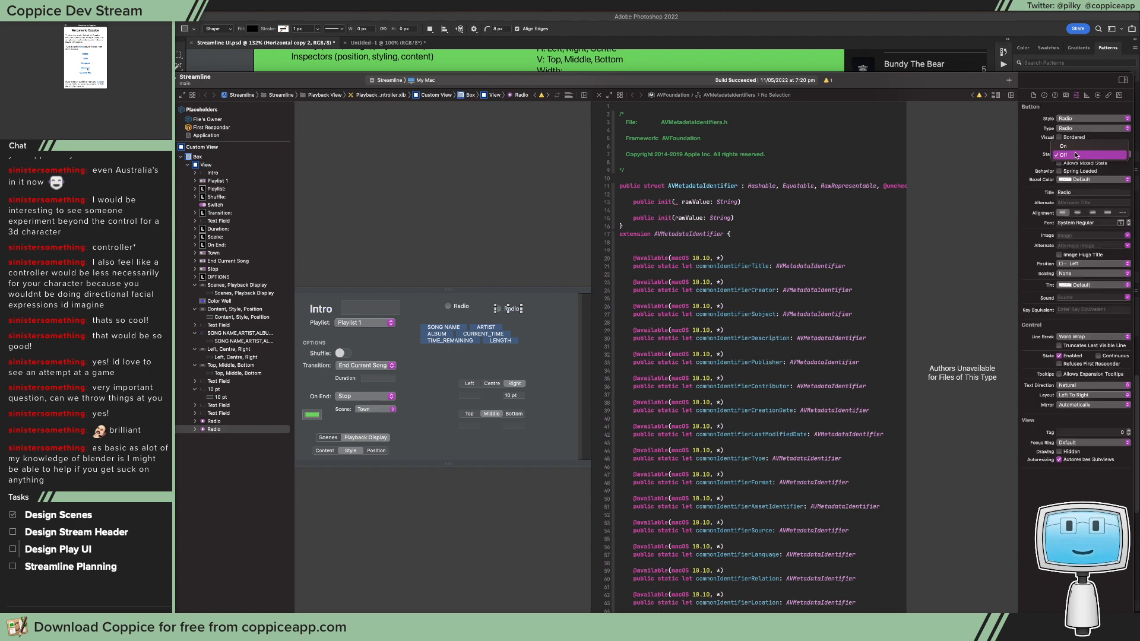
pyautogui.click(1076, 146)
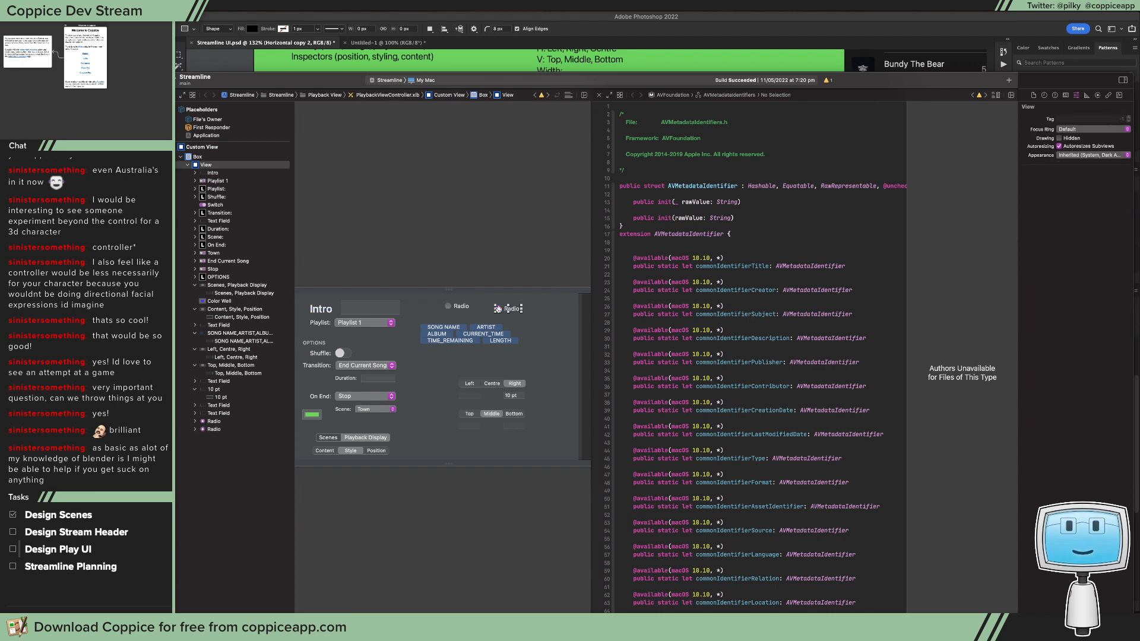
pyautogui.click(458, 318)
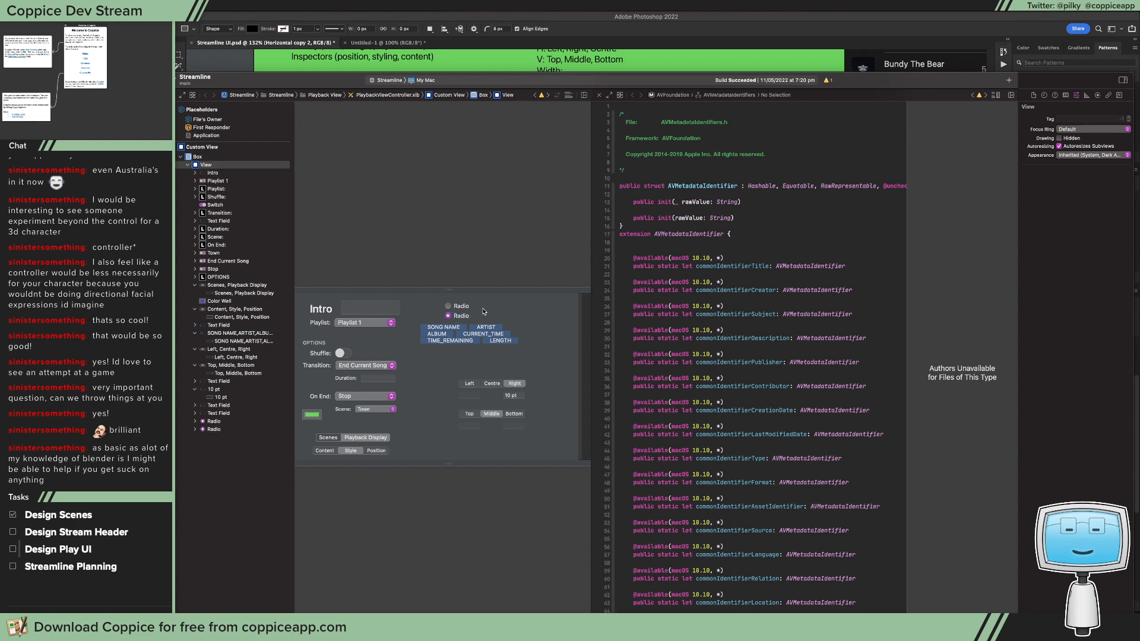
# Step: Set the control size of both radio buttons to Small
pyautogui.moveTo(430, 305); pyautogui.dragTo(474, 321)
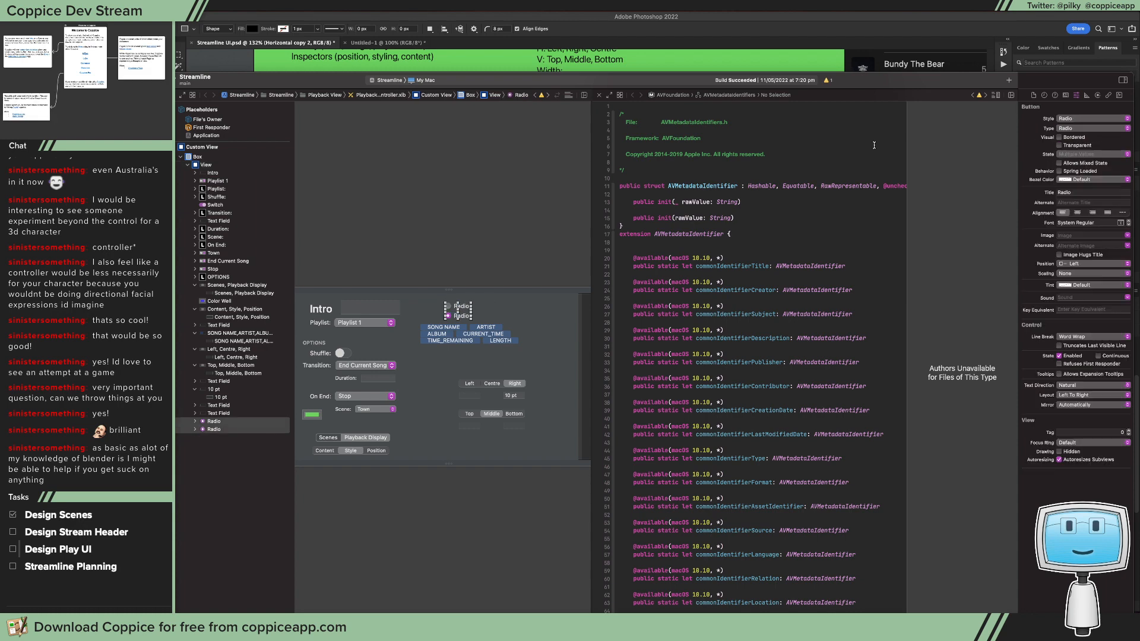
pyautogui.click(1087, 95)
pyautogui.click(1084, 118)
pyautogui.click(461, 312)
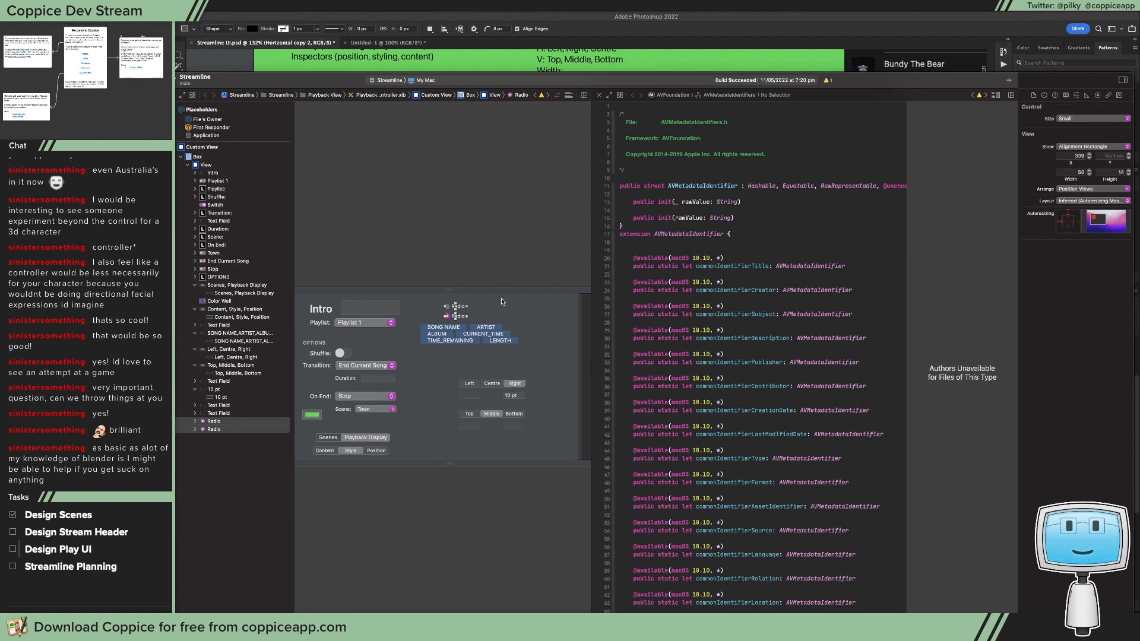
# Step: Capture an image of the two radio buttons and switch to Photoshop
pyautogui.moveTo(440, 305); pyautogui.dragTo(457, 317)
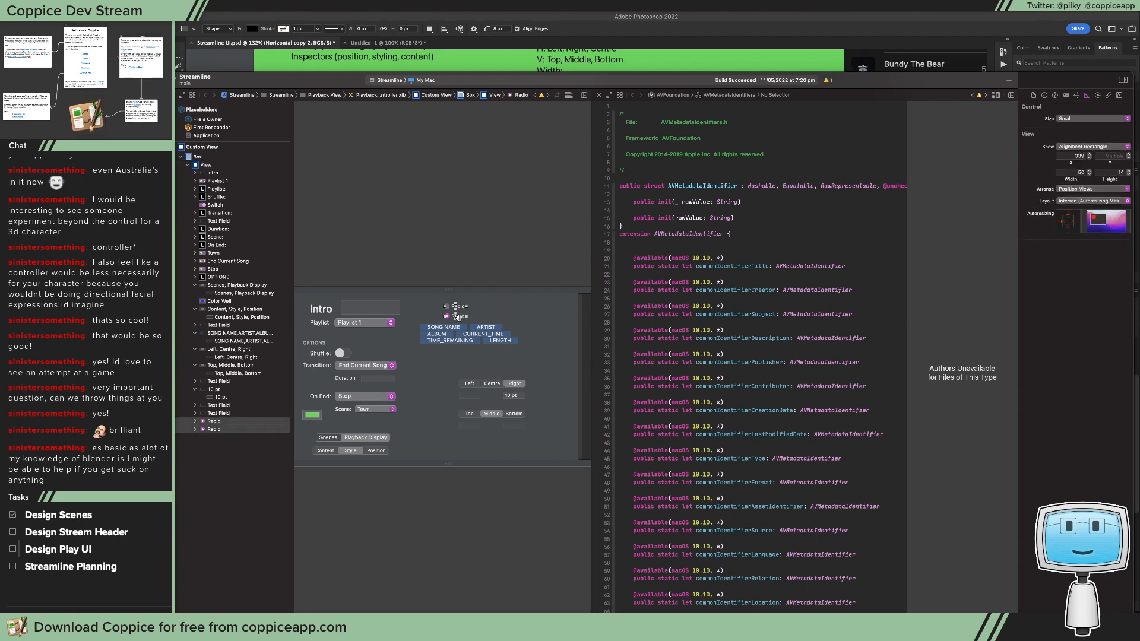
pyautogui.click(659, 46)
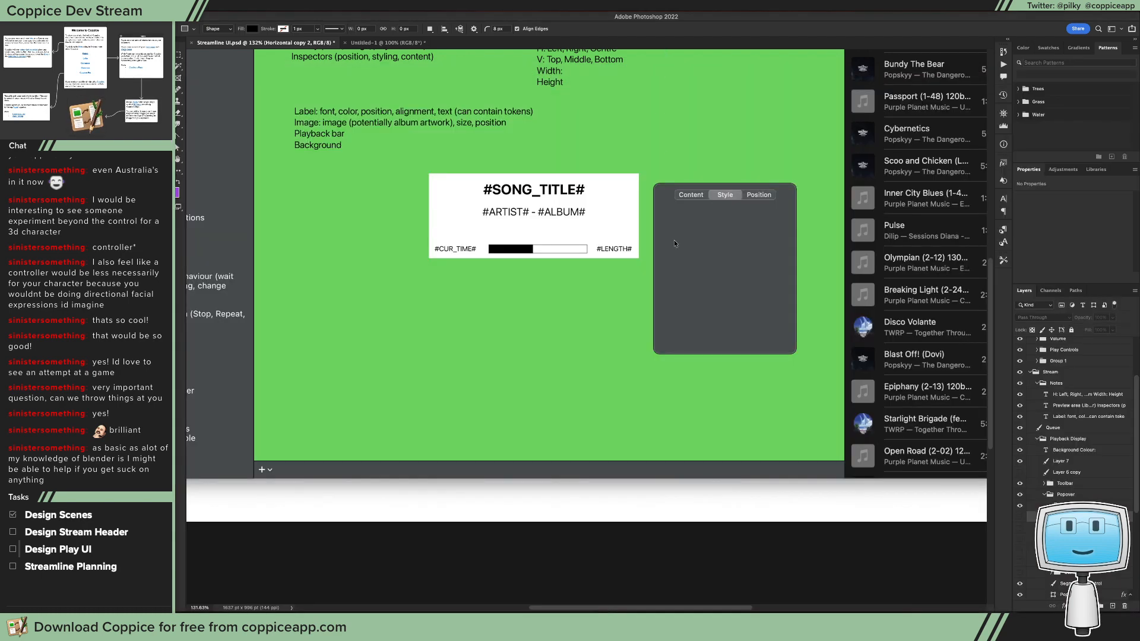
# Step: Paste the radio button capture, position it inside the empty popover and delete the pasted layer
pyautogui.press('super+v')
pyautogui.press('v')
pyautogui.moveTo(599, 286); pyautogui.dragTo(692, 251)
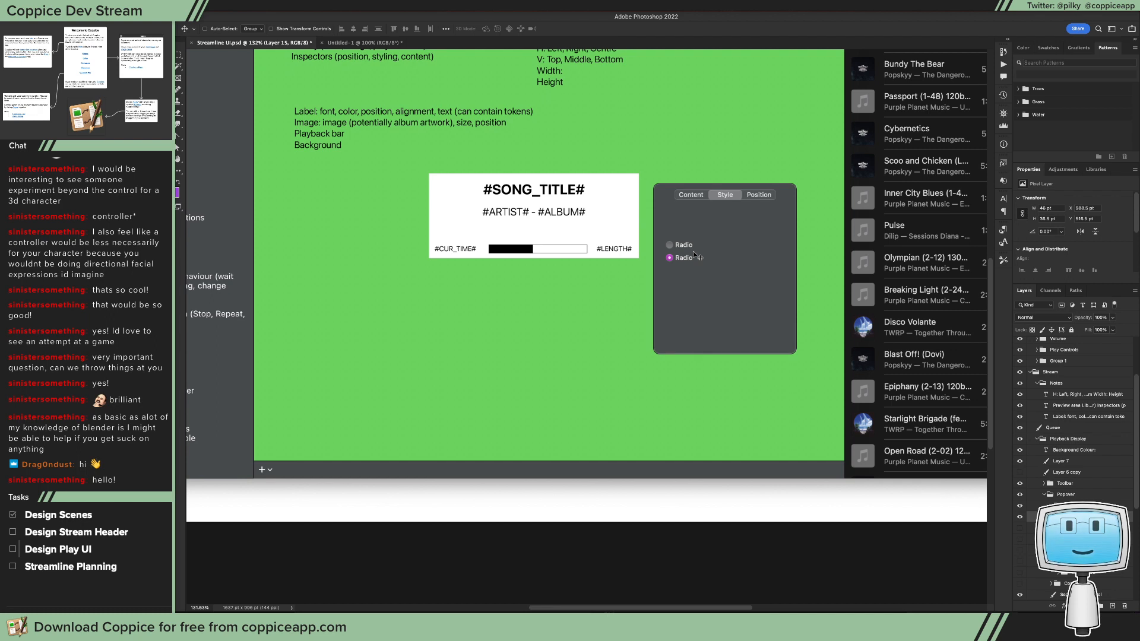
pyautogui.moveTo(693, 252); pyautogui.dragTo(721, 244)
pyautogui.press('BackSpace')
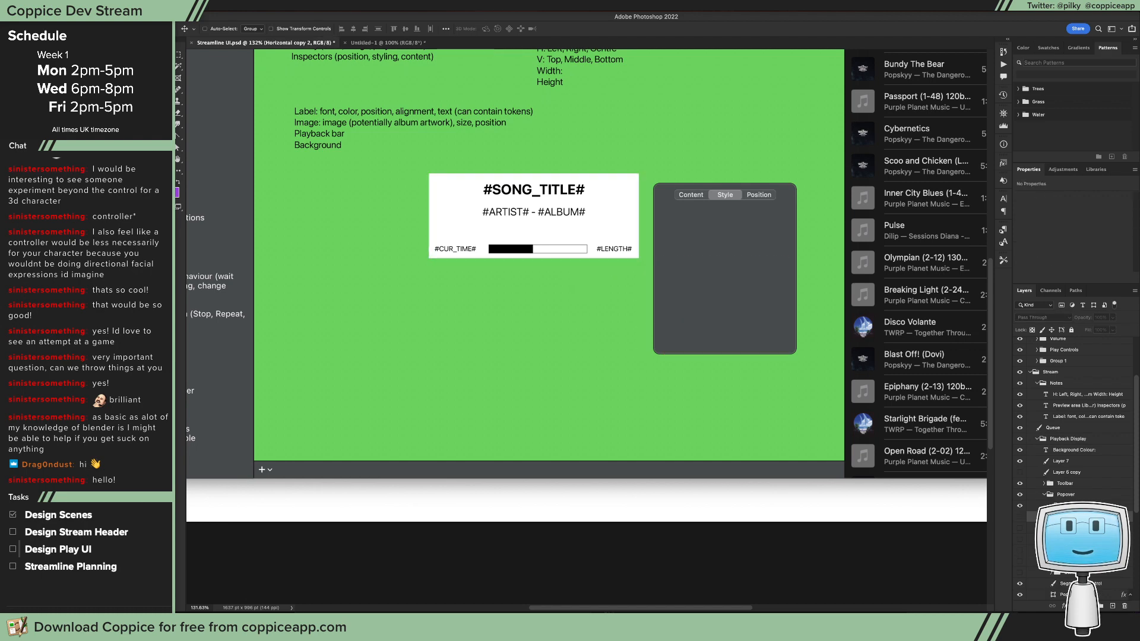
# Step: Switch to Xcode and move the token field down to leave clear space below the two radio buttons
pyautogui.press('super+Tab')
pyautogui.click(485, 314)
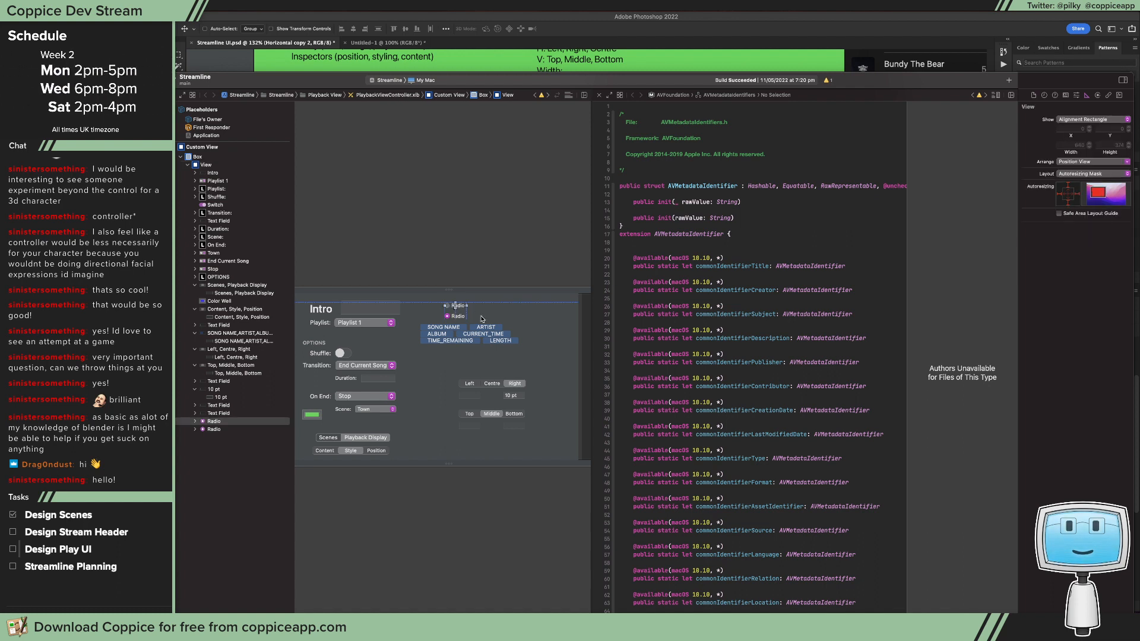
pyautogui.moveTo(477, 334); pyautogui.dragTo(481, 350)
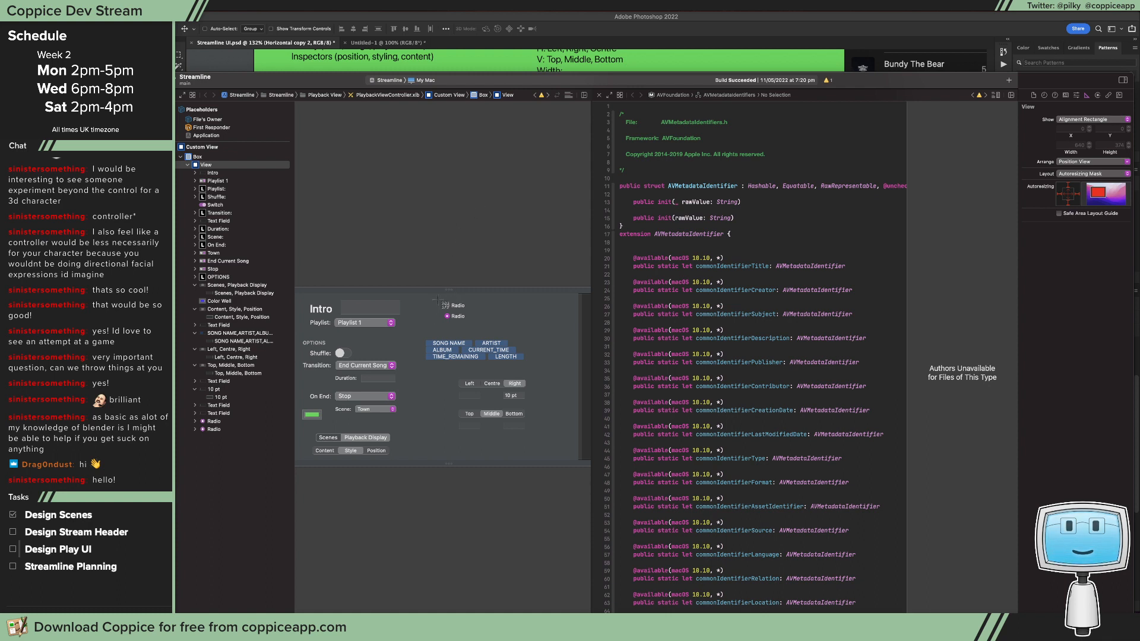
# Step: Capture an image of the two radio buttons, paste it into Photoshop and position it in the popover's left half
pyautogui.press('shift+super+4')
pyautogui.moveTo(440, 297); pyautogui.dragTo(480, 331)
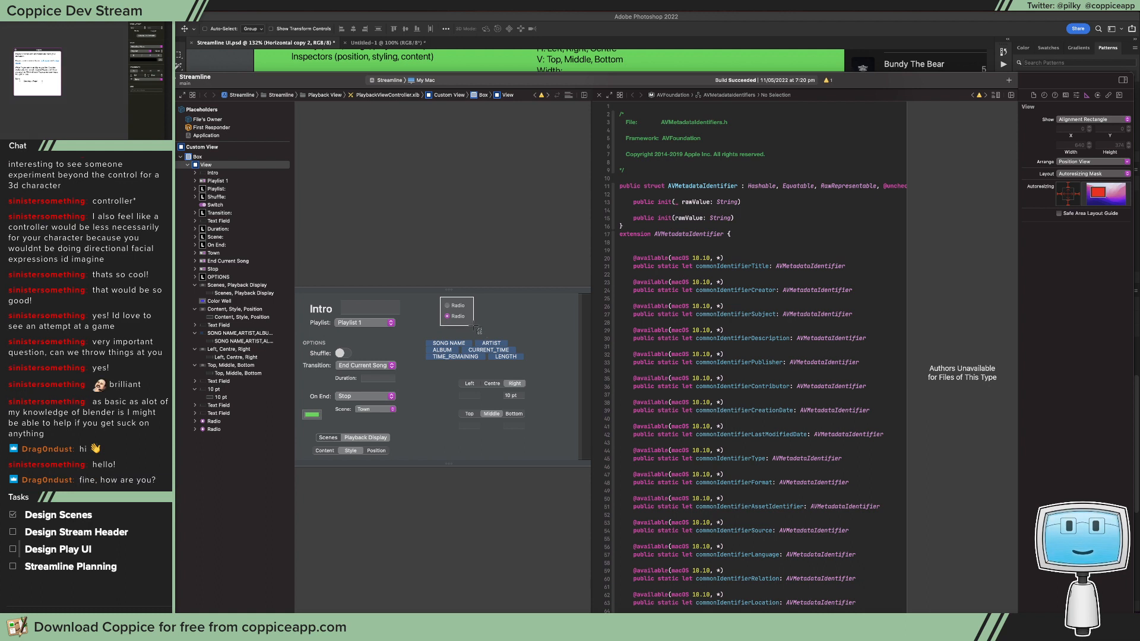
pyautogui.moveTo(480, 331); pyautogui.dragTo(480, 331)
pyautogui.press('super+Tab')
pyautogui.press('super+v')
pyautogui.moveTo(599, 288); pyautogui.dragTo(704, 265)
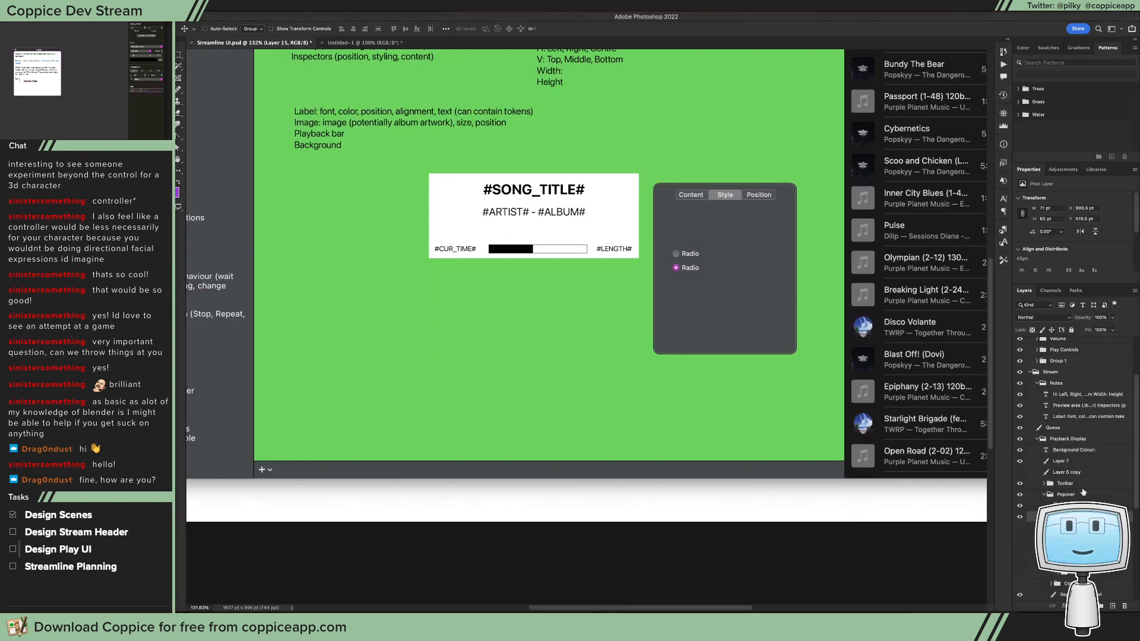
# Step: Move the pasted capture layer above the Position group and adjust the Popover shape's fill colour
pyautogui.moveTo(1069, 517); pyautogui.dragTo(1070, 500)
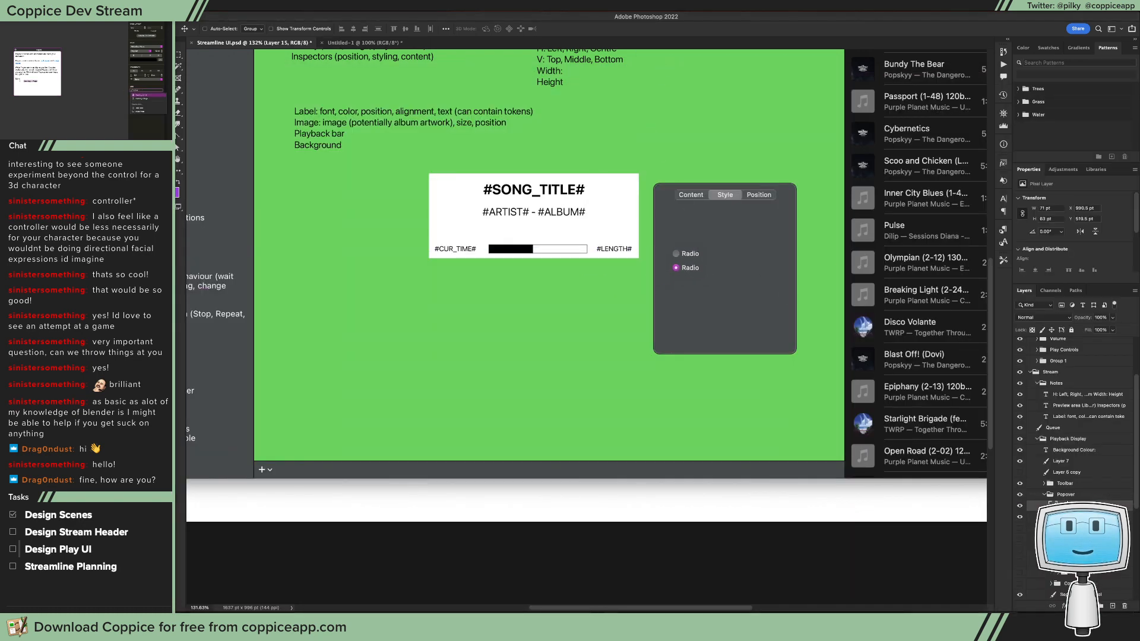
pyautogui.scroll(-5, 1070, 499)
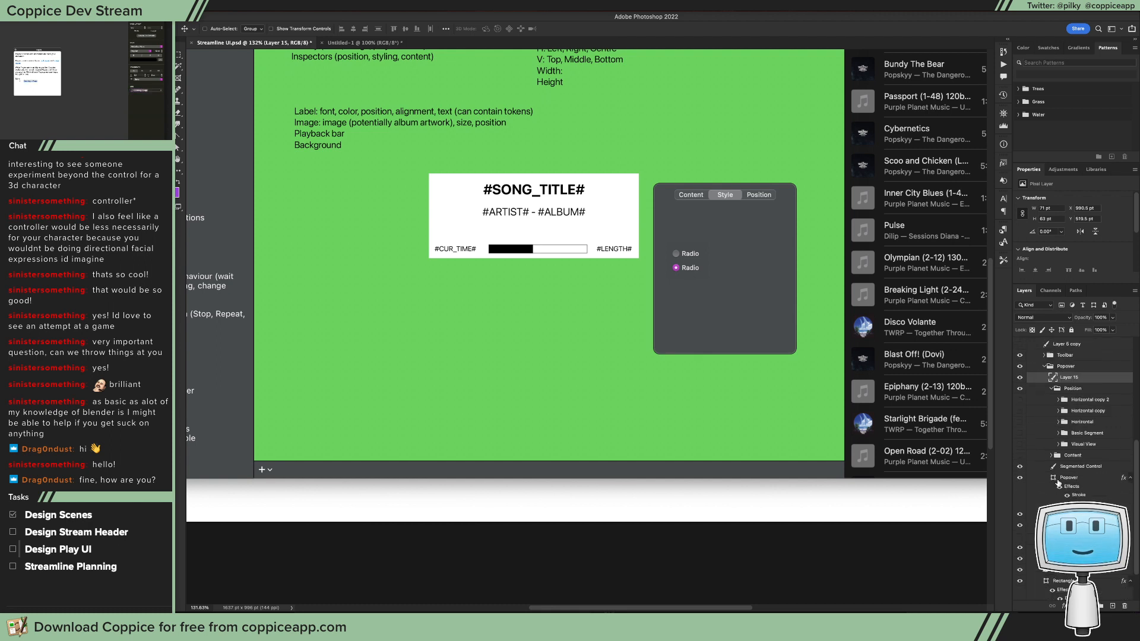
pyautogui.doubleClick(1053, 477)
pyautogui.moveTo(439, 440)
pyautogui.mouseDown()
pyautogui.moveTo(428, 425)
pyautogui.moveTo(439, 421)
pyautogui.mouseUp()
pyautogui.click(585, 367)
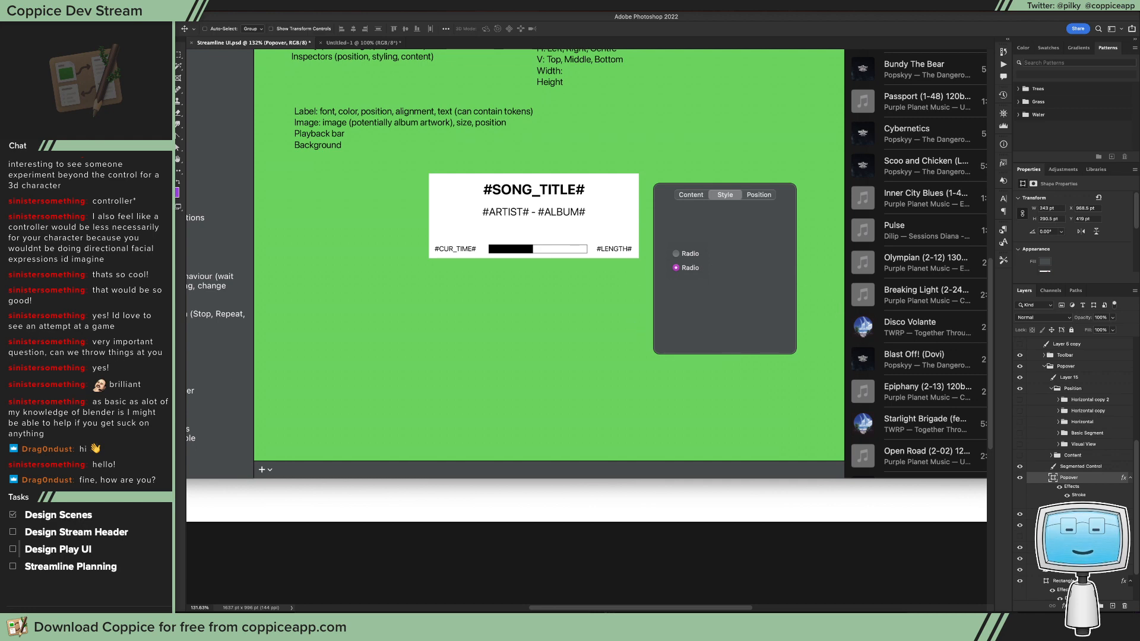
# Step: Copy both radio buttons in Xcode, paste them into Photoshop and place them beside the first capture in the popover
pyautogui.press('super+Tab')
pyautogui.click(453, 317)
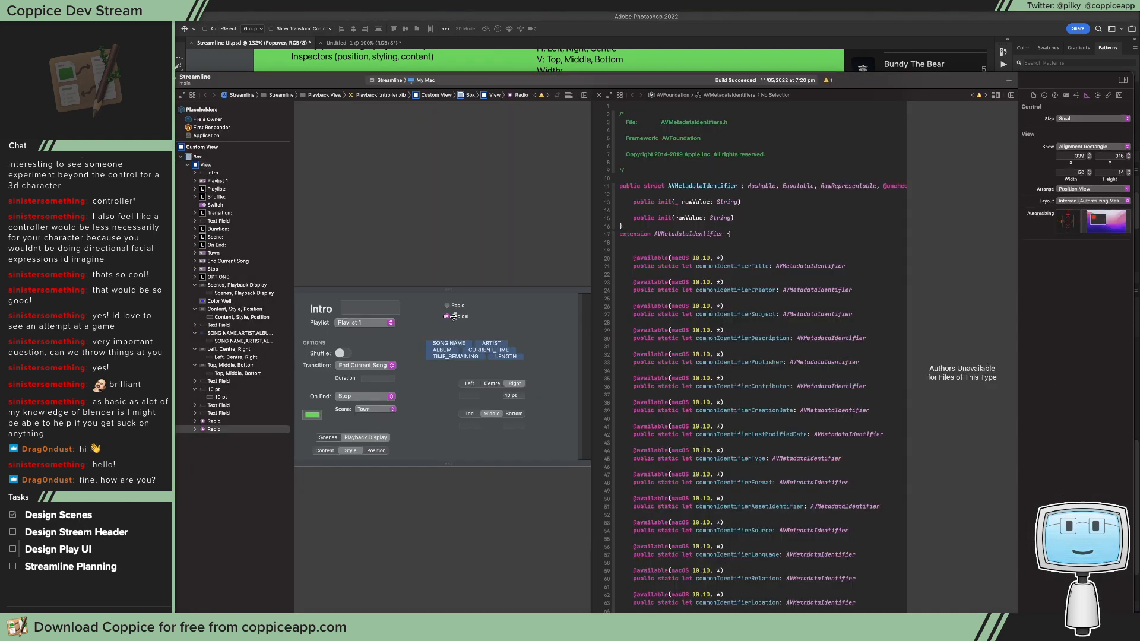
pyautogui.keyDown('shift'); pyautogui.click(459, 306); pyautogui.keyUp('shift')
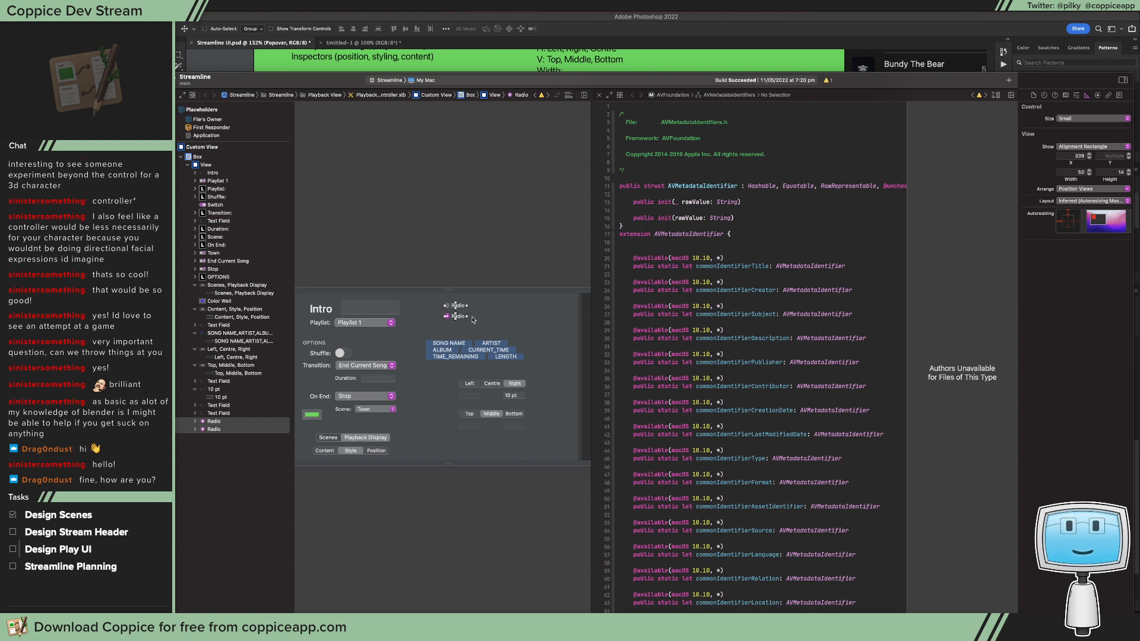
pyautogui.click(688, 26)
pyautogui.press('super+v')
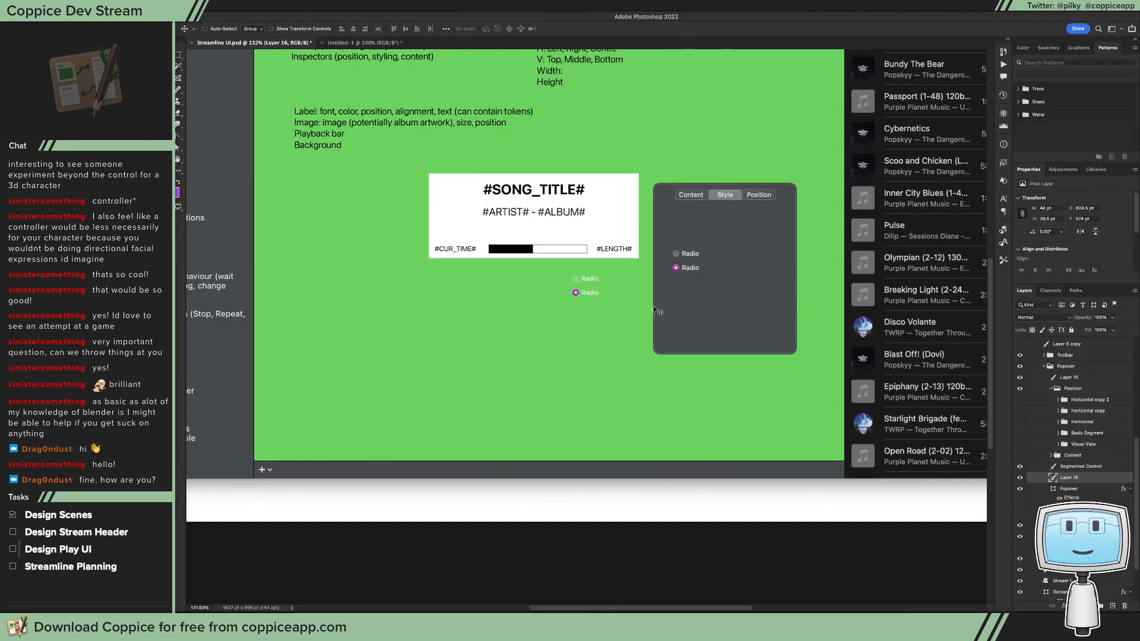
pyautogui.moveTo(583, 290); pyautogui.dragTo(726, 266)
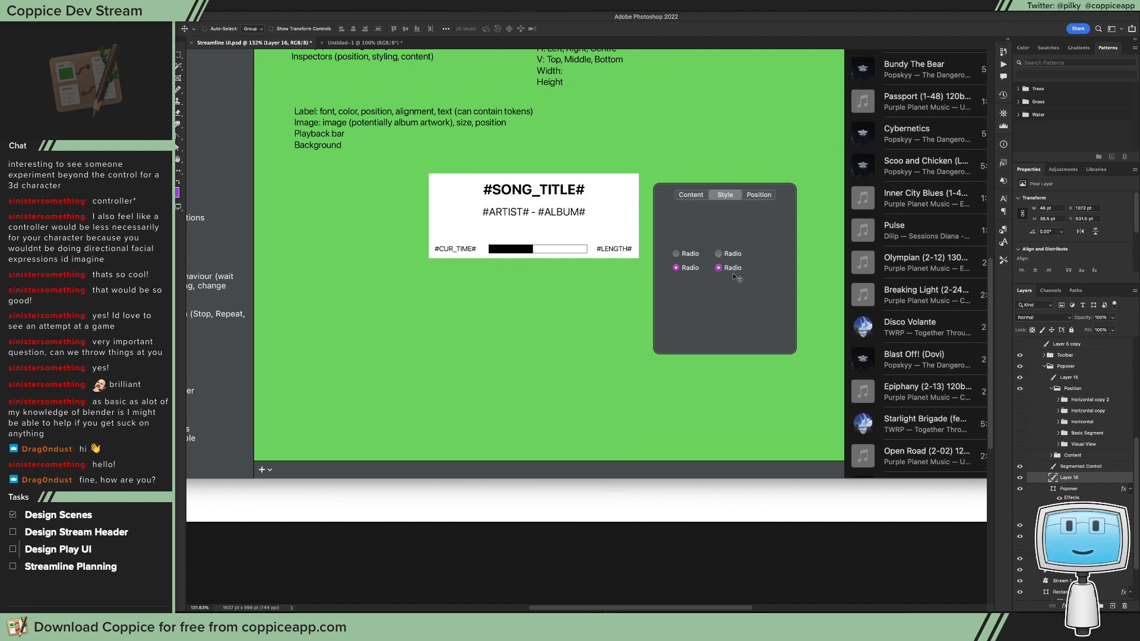
# Step: Move the newly pasted radio buttons above and to the right of the first capture, near the popover's middle
pyautogui.press('super+minus')
pyautogui.press('super+plus')
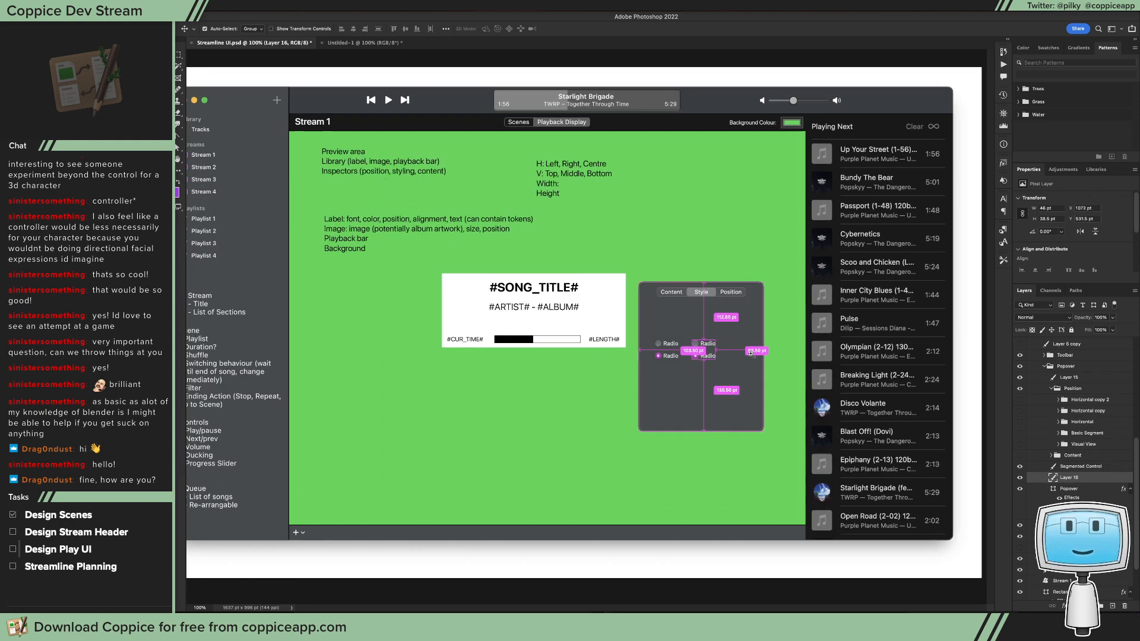
pyautogui.moveTo(681, 363)
pyautogui.mouseDown()
pyautogui.moveTo(659, 344)
pyautogui.moveTo(549, 332)
pyautogui.moveTo(538, 316)
pyautogui.moveTo(674, 351)
pyautogui.moveTo(660, 269)
pyautogui.moveTo(698, 356)
pyautogui.moveTo(742, 261)
pyautogui.moveTo(702, 227)
pyautogui.moveTo(703, 294)
pyautogui.moveTo(632, 330)
pyautogui.moveTo(564, 315)
pyautogui.moveTo(610, 313)
pyautogui.moveTo(700, 365)
pyautogui.mouseUp()
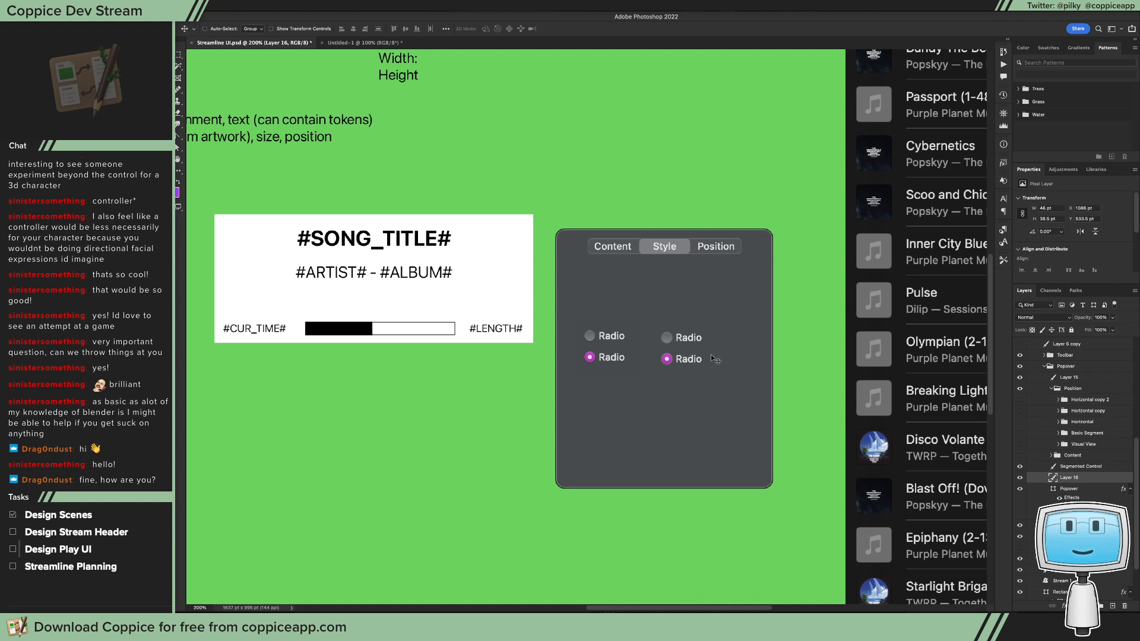
pyautogui.moveTo(507, 418); pyautogui.dragTo(696, 332)
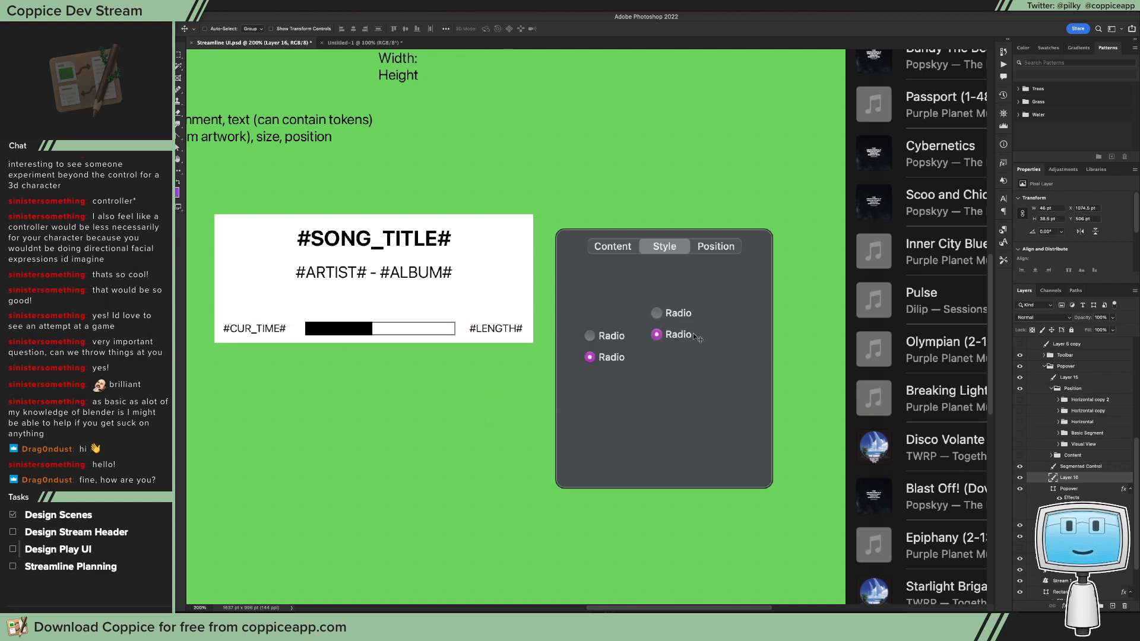
# Step: Move the new radio button layer into the Position group and delete the earlier capture's layer
pyautogui.press('super+Tab')
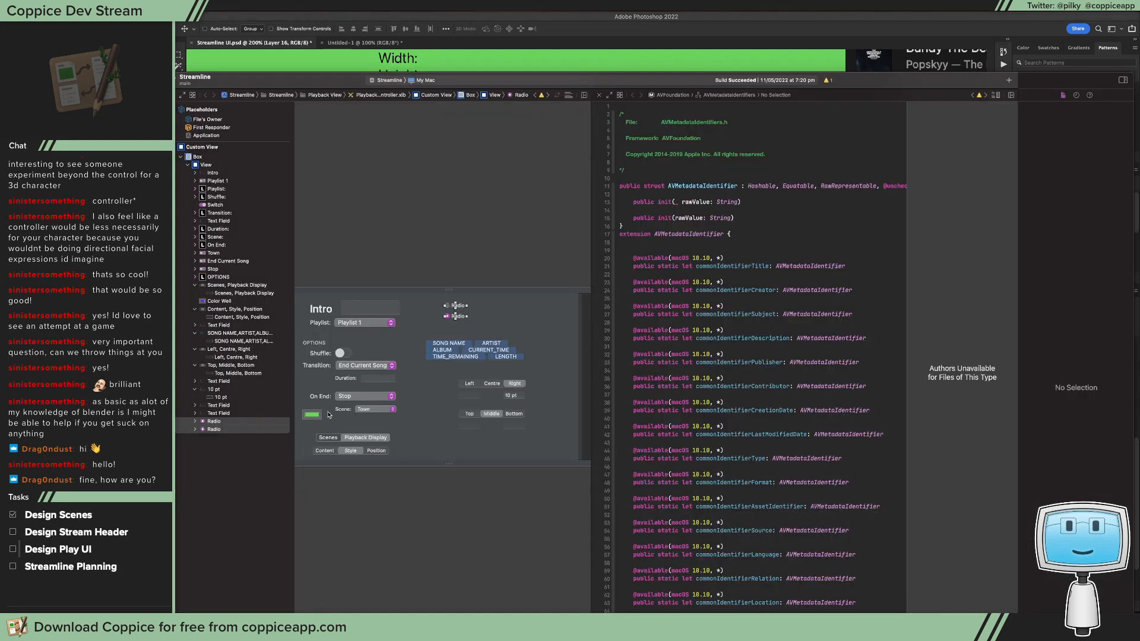
pyautogui.press('super+Tab')
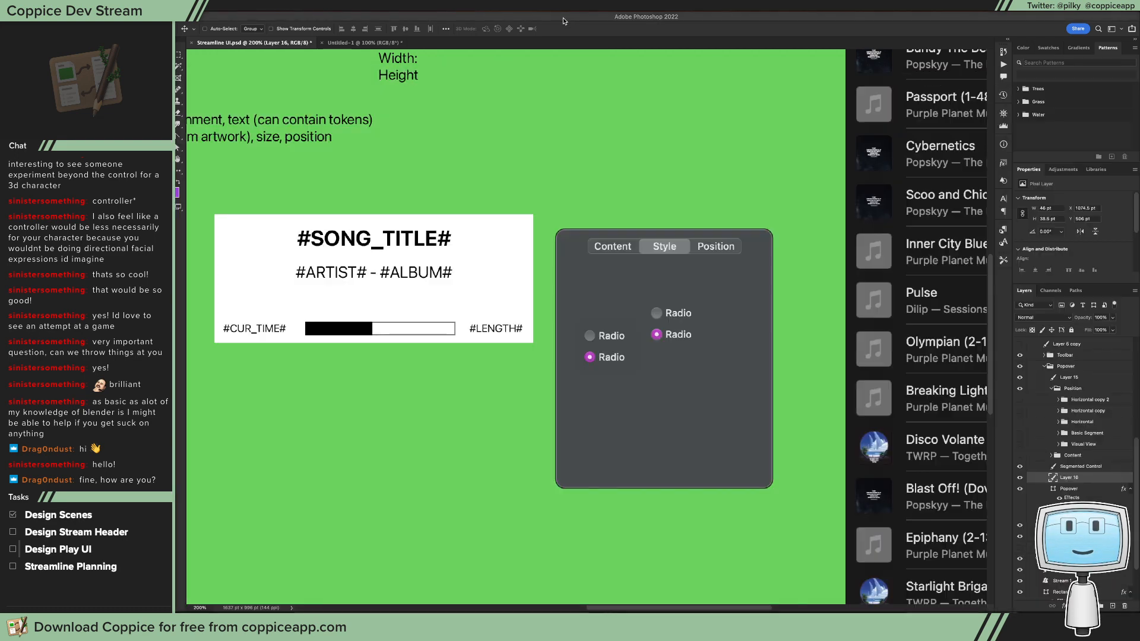
pyautogui.click(1021, 480)
pyautogui.click(1020, 479)
pyautogui.moveTo(1079, 480); pyautogui.dragTo(1082, 394)
pyautogui.click(1051, 379)
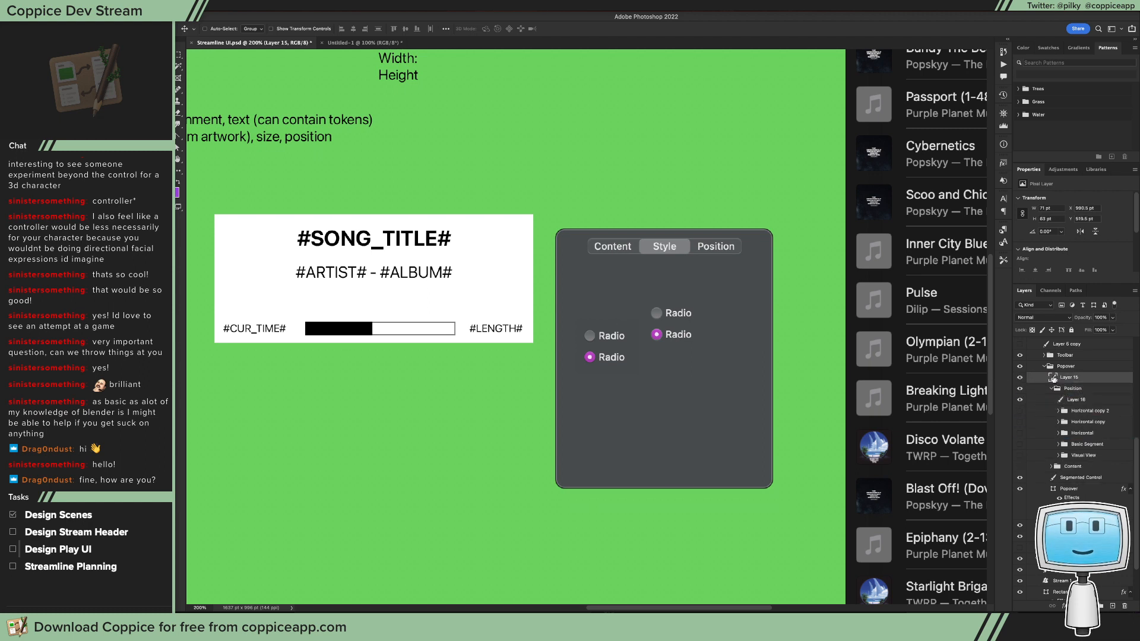
pyautogui.press('Delete')
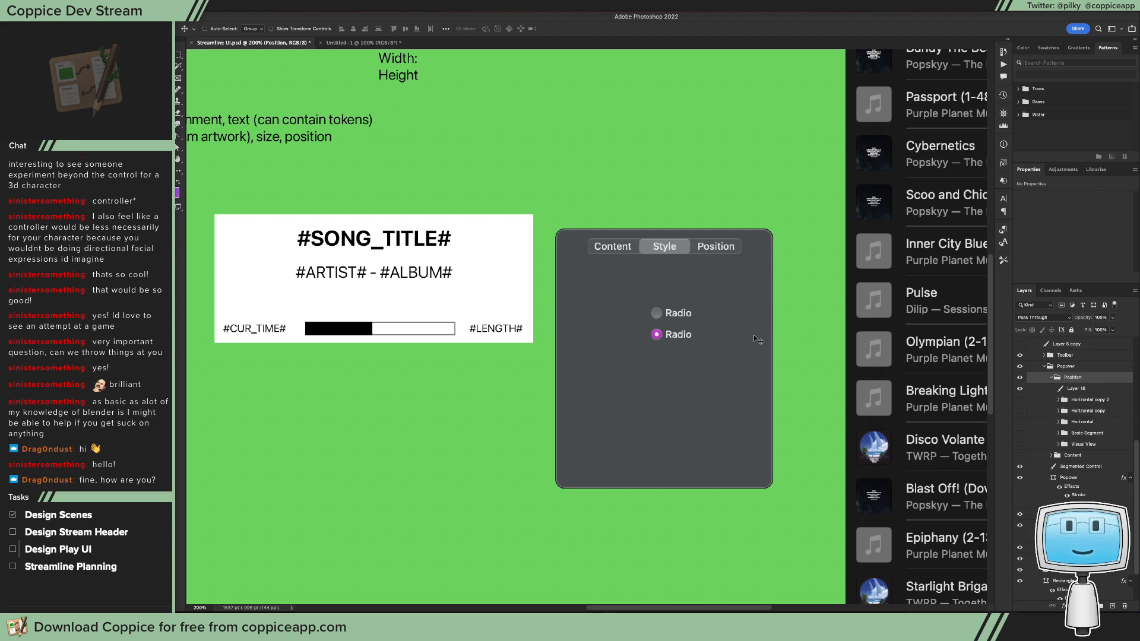
# Step: Move the radio buttons to the popover's upper left, below the segmented control, and erase their Radio text labels
pyautogui.moveTo(722, 335); pyautogui.dragTo(640, 307)
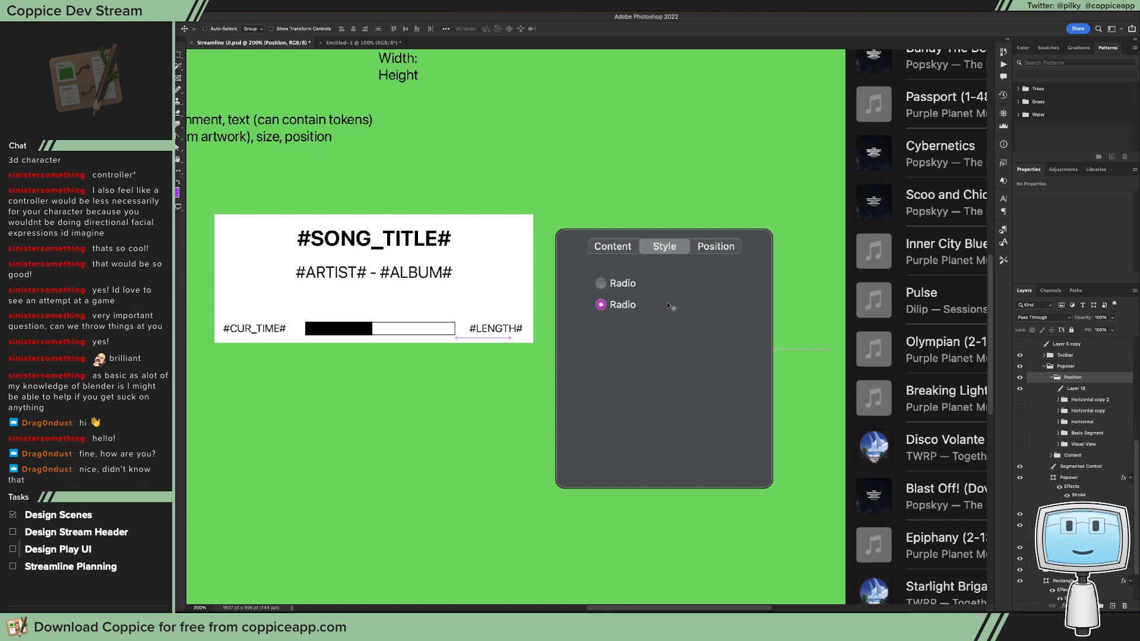
pyautogui.press('m')
pyautogui.moveTo(692, 337); pyautogui.dragTo(609, 269)
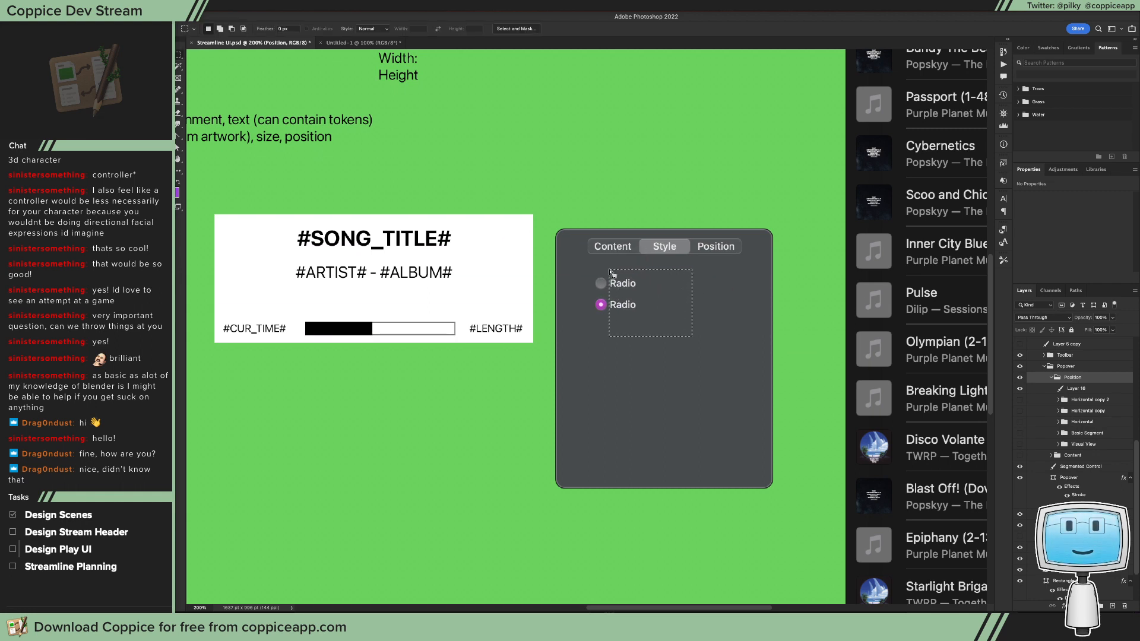
pyautogui.press('Delete')
pyautogui.click(605, 231)
pyautogui.click(1074, 390)
pyautogui.press('Delete')
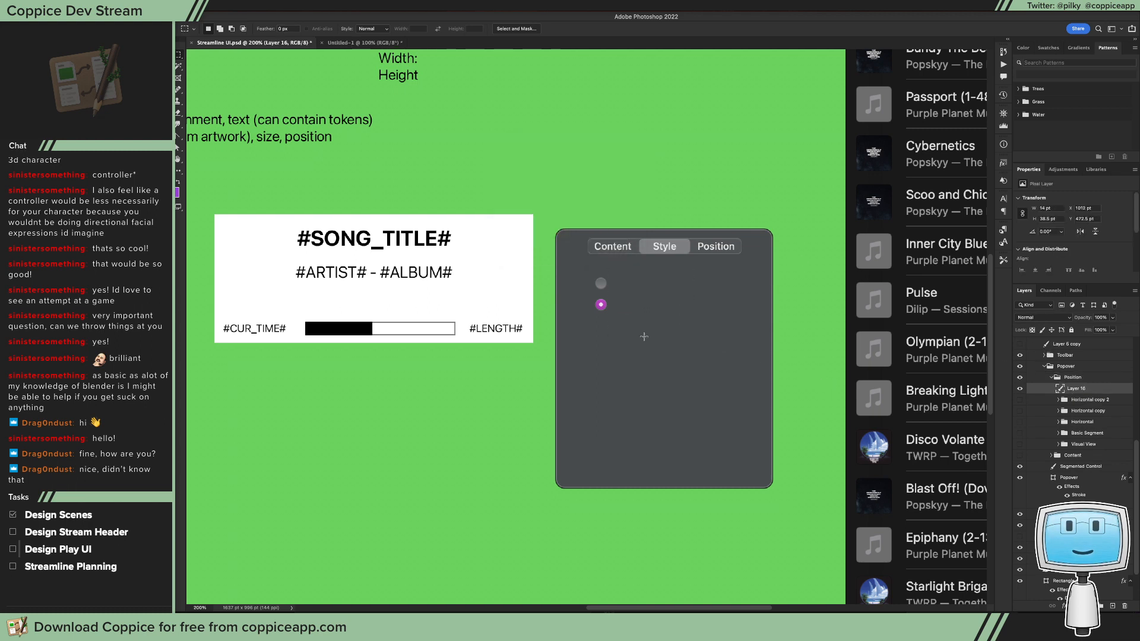
# Step: Move the purple radio button down to widen the gap below the grey one, keeping their layer active
pyautogui.press('v')
pyautogui.moveTo(601, 304); pyautogui.dragTo(601, 315)
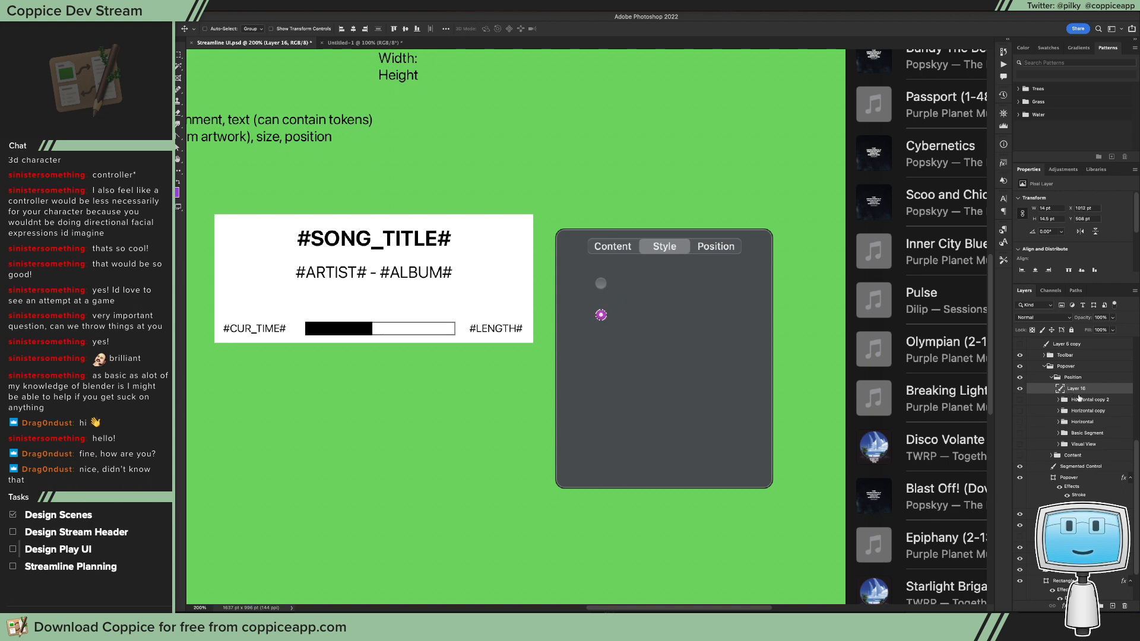
pyautogui.click(1095, 401)
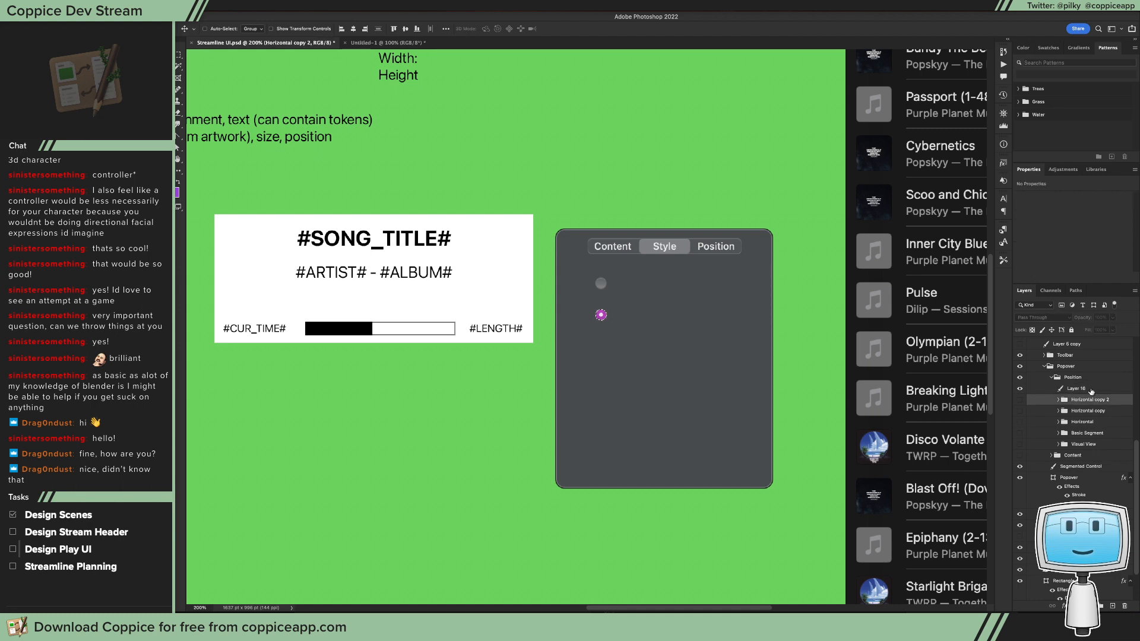
pyautogui.click(1092, 389)
# Step: Duplicate the radio buttons into a three-by-three grid with grey outer rows and a purple middle row
pyautogui.press('m')
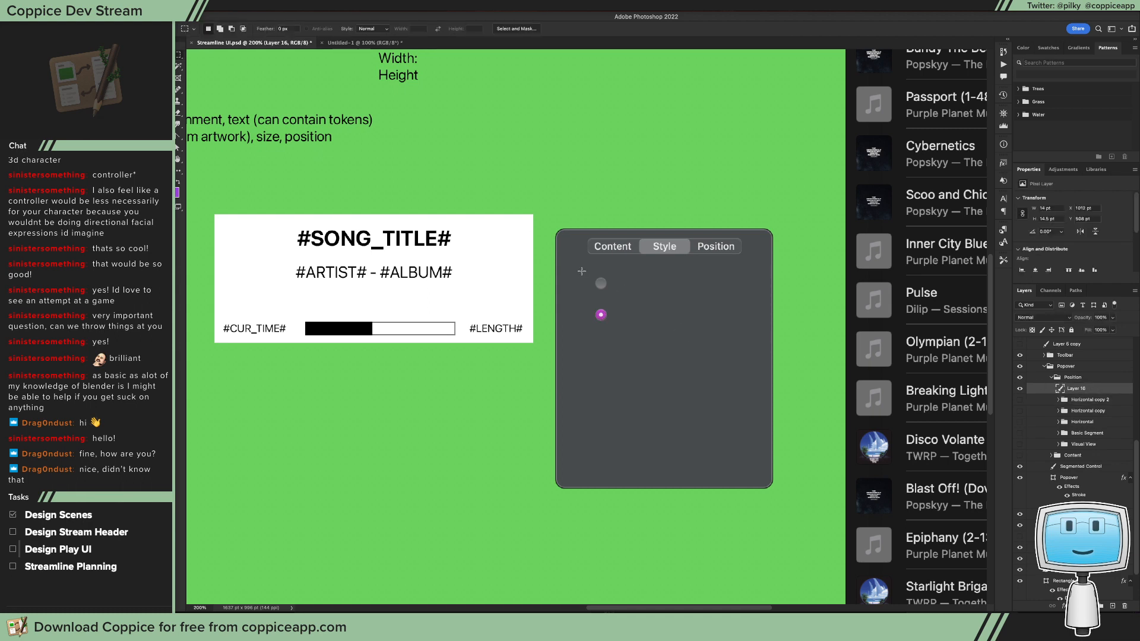
pyautogui.moveTo(615, 326); pyautogui.dragTo(576, 270)
pyautogui.press('v')
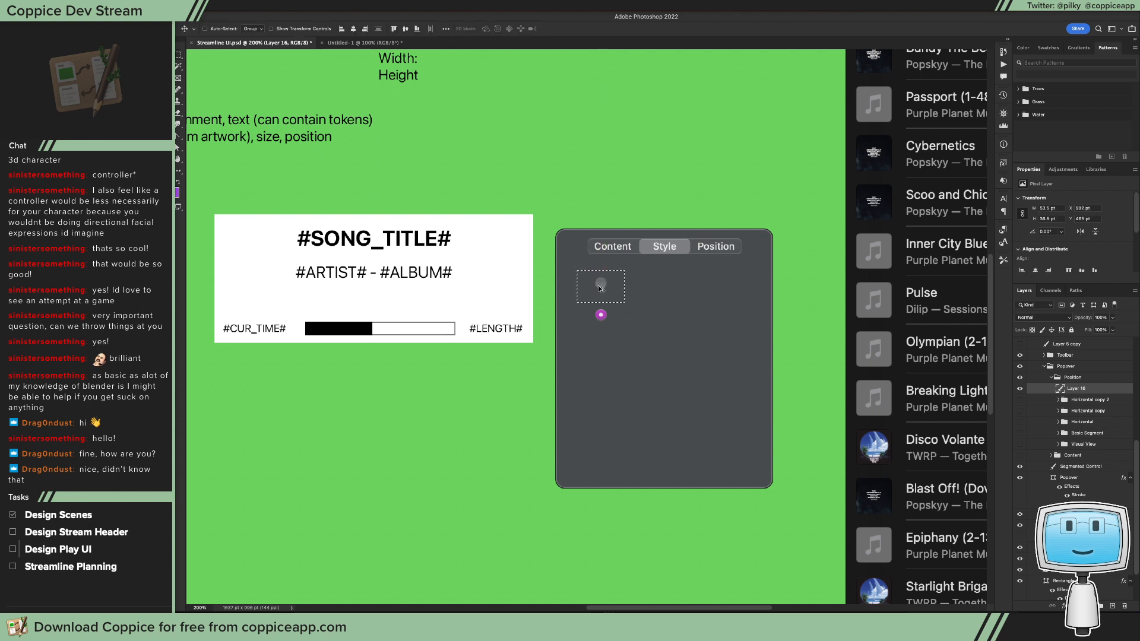
pyautogui.moveTo(603, 343); pyautogui.dragTo(580, 262)
pyautogui.press('m')
pyautogui.press('v')
pyautogui.keyDown('alt'); pyautogui.moveTo(601, 315); pyautogui.dragTo(665, 317); pyautogui.keyUp('alt')
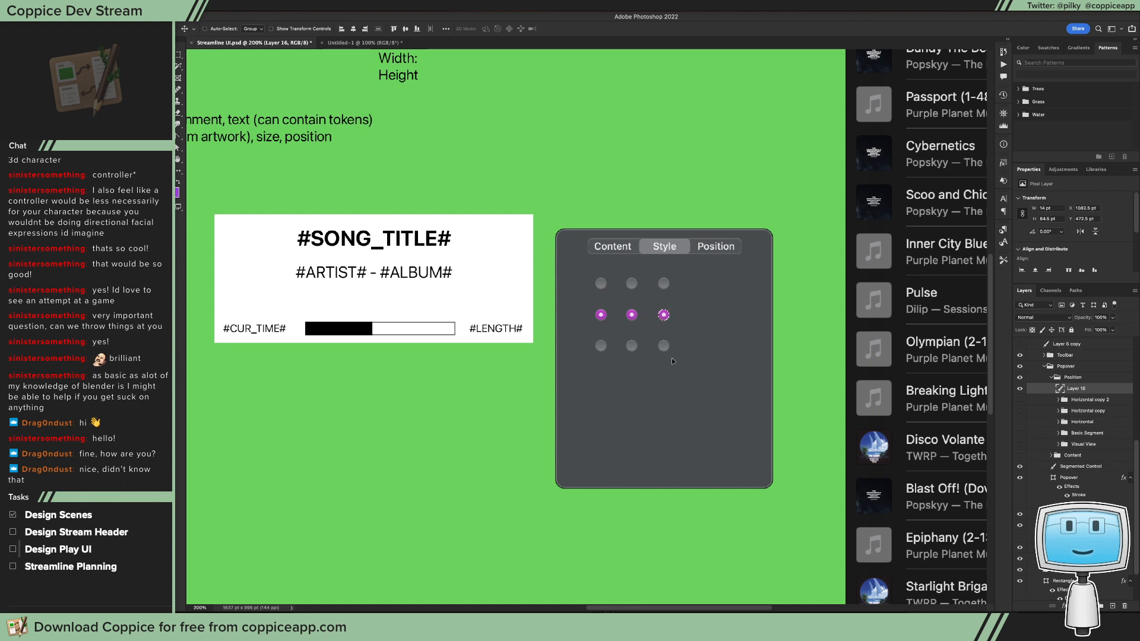
# Step: Replace the middle row's left and centre purple radio buttons with grey copies and select the grid's buttons
pyautogui.press('m')
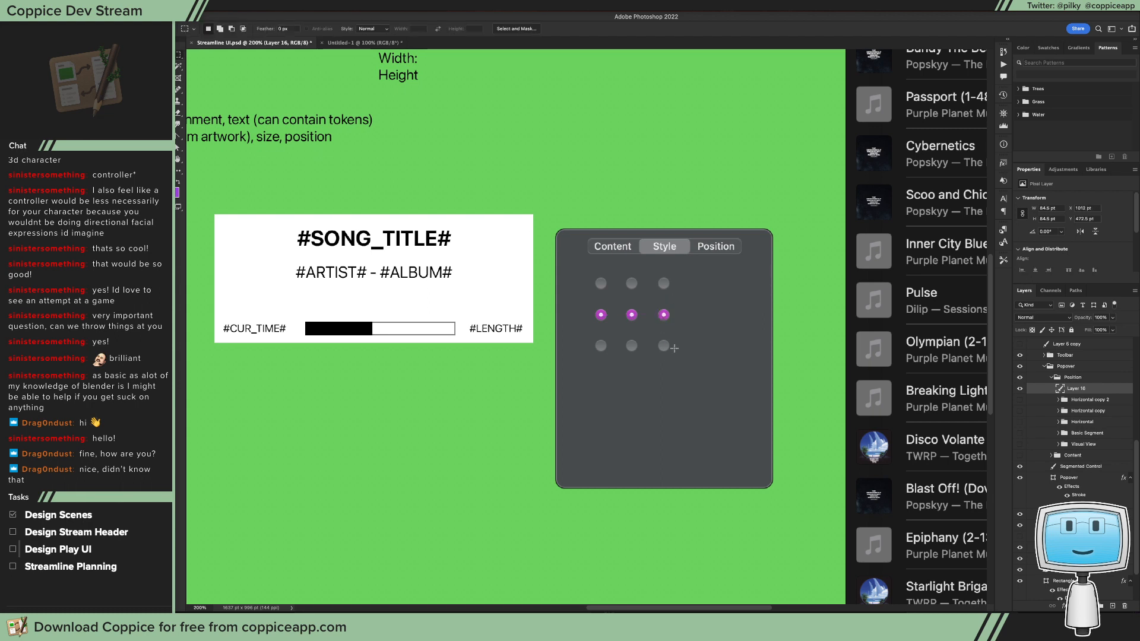
pyautogui.moveTo(611, 338); pyautogui.dragTo(615, 337)
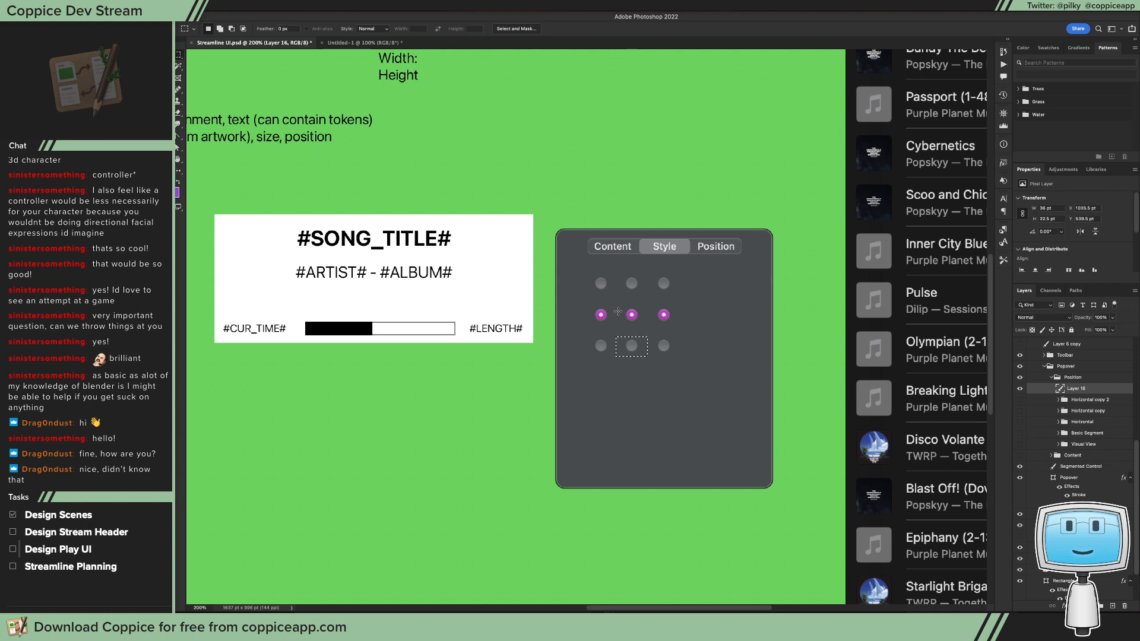
pyautogui.moveTo(581, 304); pyautogui.dragTo(646, 331)
pyautogui.moveTo(591, 267); pyautogui.dragTo(648, 348)
# Step: Reposition the radio button grid around the upper centre of the popover
pyautogui.press('v')
pyautogui.moveTo(724, 336)
pyautogui.mouseDown()
pyautogui.moveTo(694, 338)
pyautogui.moveTo(710, 334)
pyautogui.mouseUp()
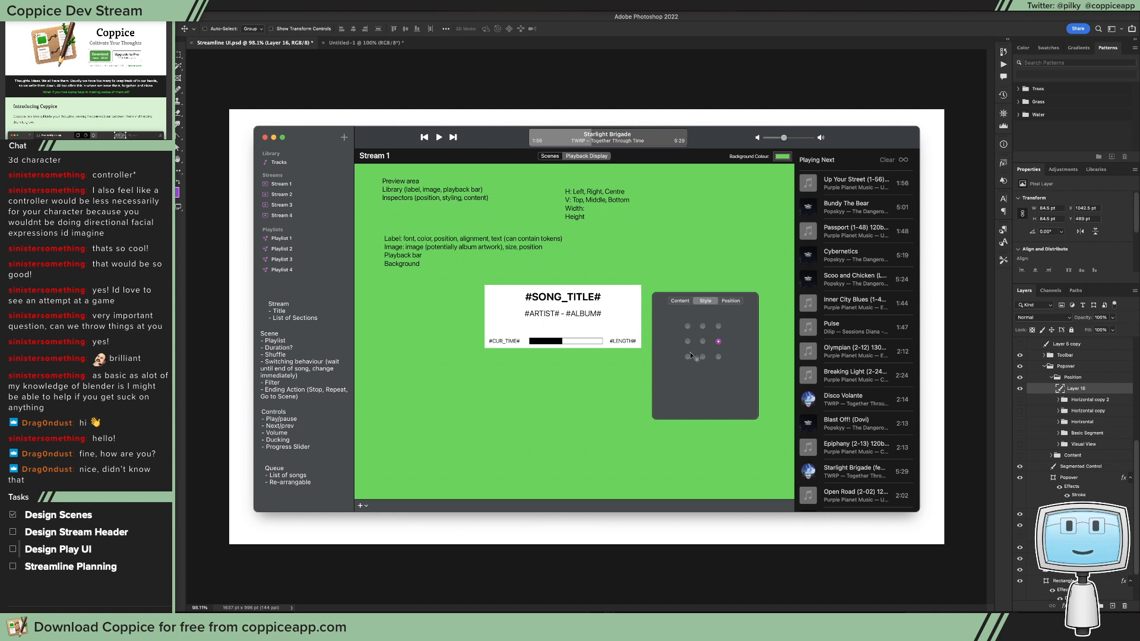
pyautogui.moveTo(714, 357); pyautogui.dragTo(705, 345)
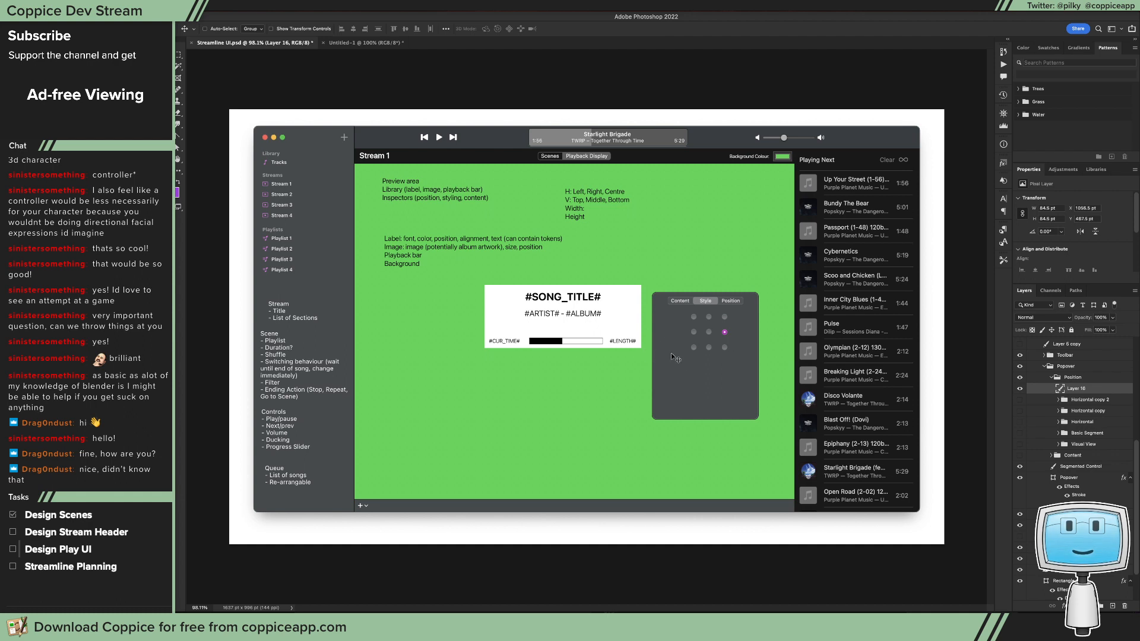
pyautogui.moveTo(715, 341); pyautogui.dragTo(714, 348)
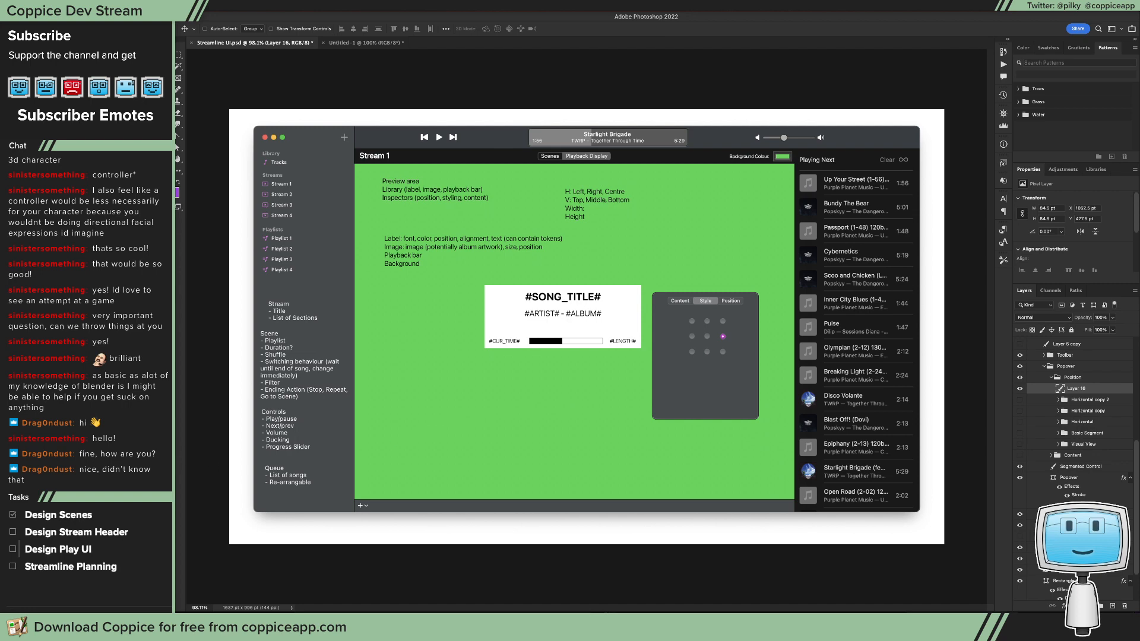
# Step: Switch to Xcode and examine the radio buttons' Add New Constraints options, toggling the left and right spacing constraints on and off
pyautogui.press('super+Tab')
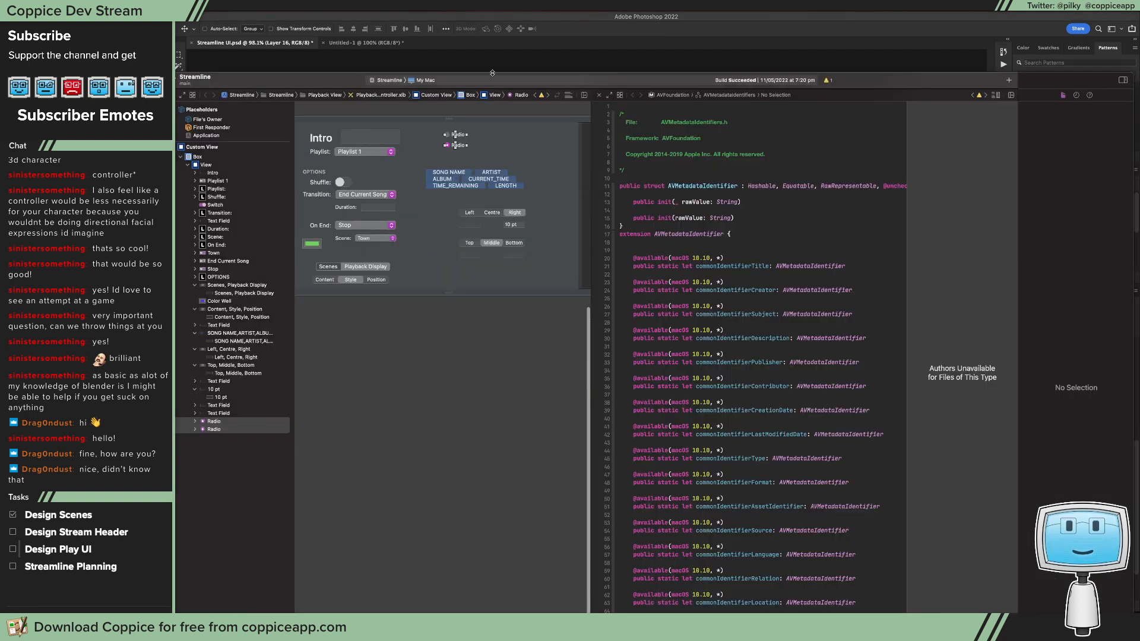
pyautogui.doubleClick(357, 86)
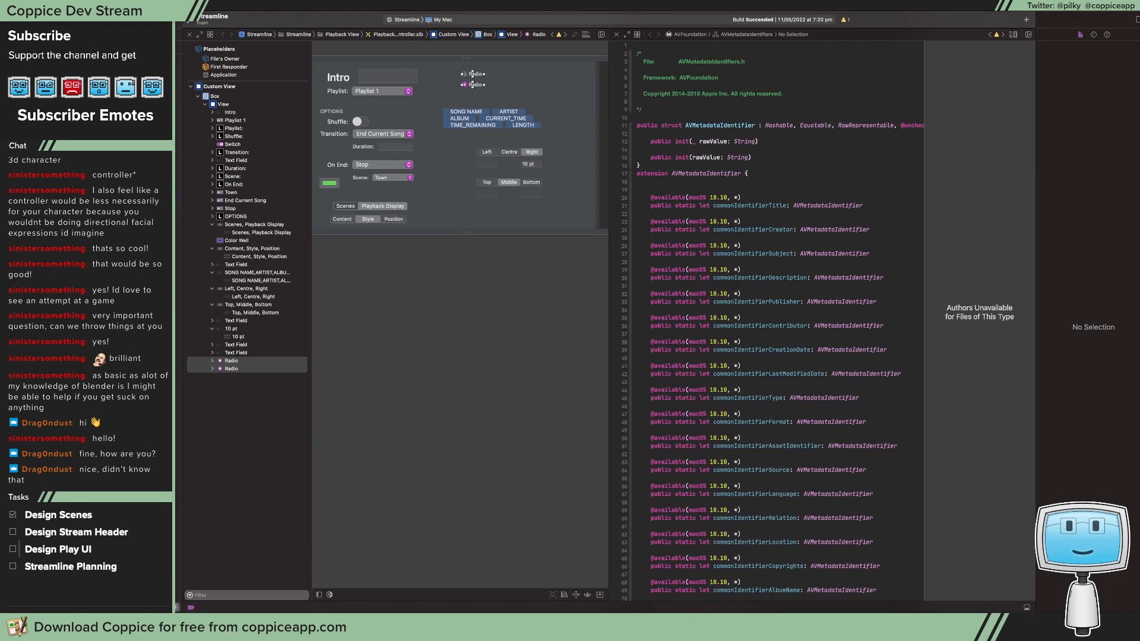
pyautogui.click(576, 595)
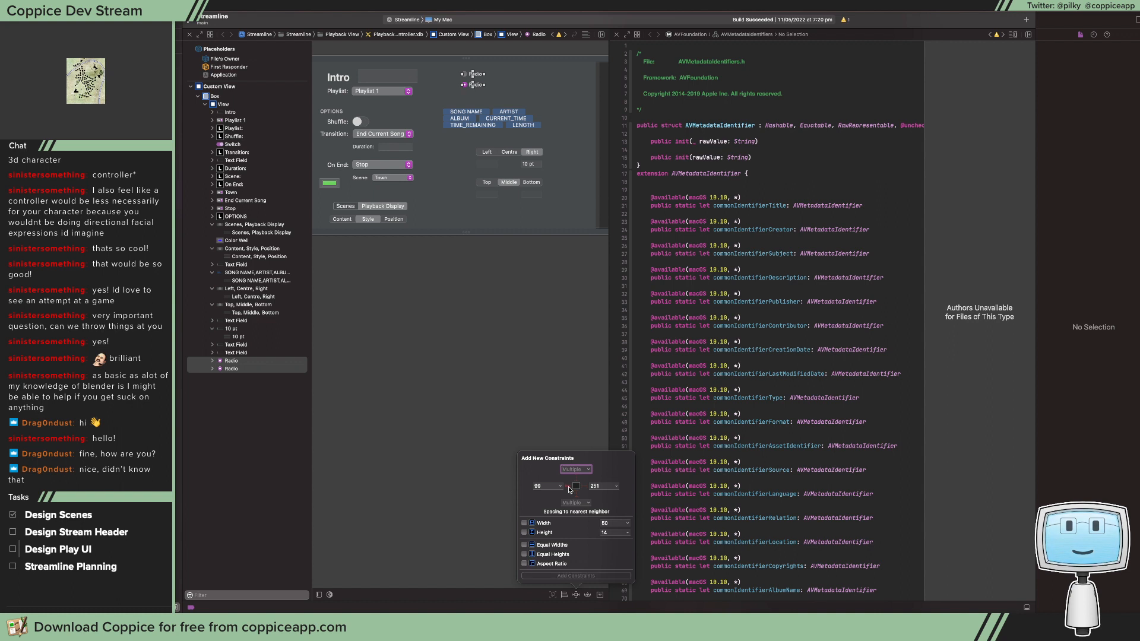
pyautogui.click(586, 487)
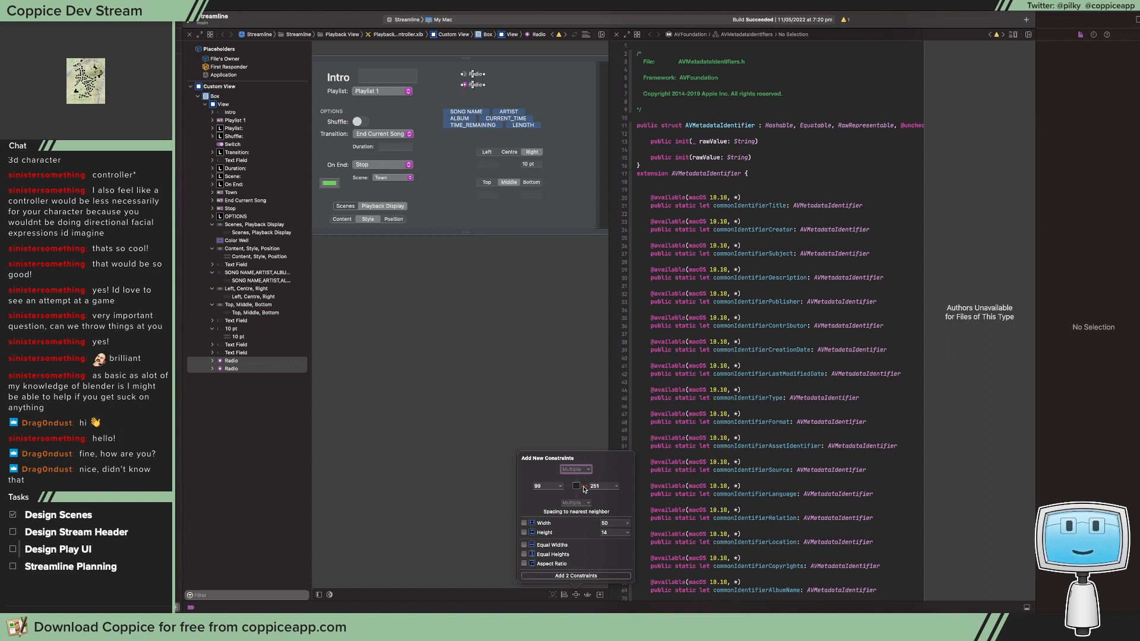
pyautogui.click(585, 487)
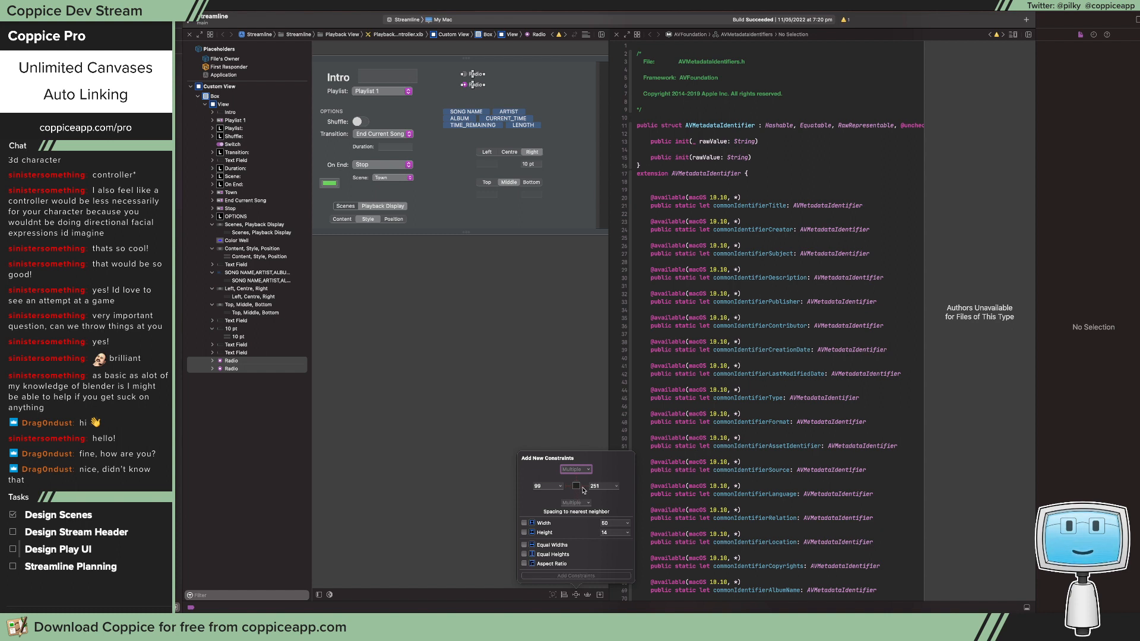
pyautogui.click(586, 486)
pyautogui.click(569, 486)
pyautogui.click(585, 487)
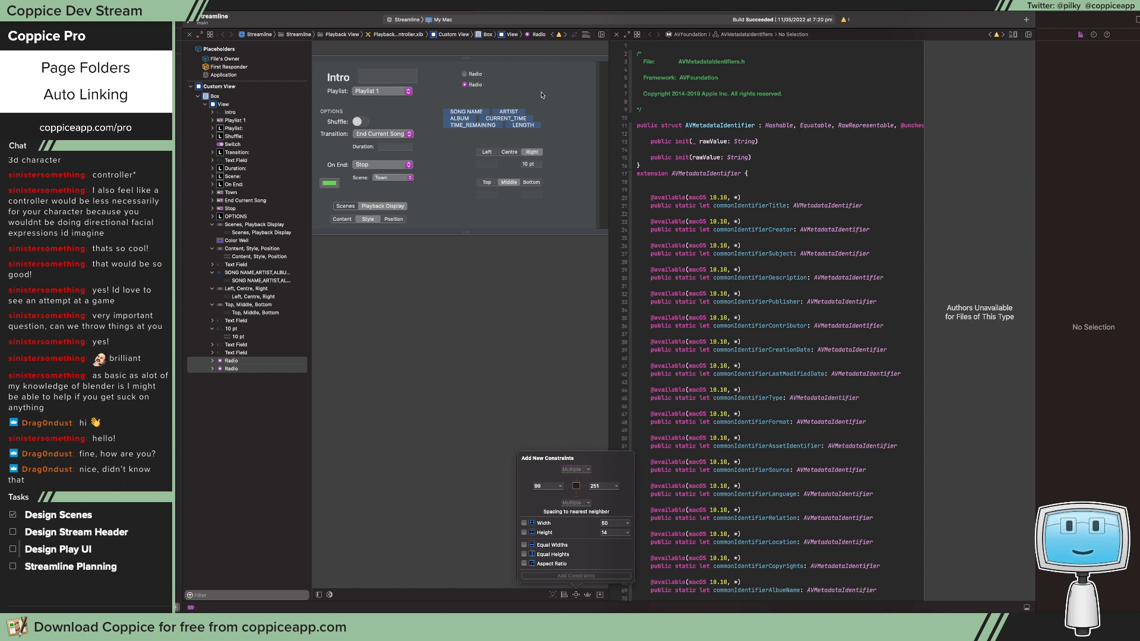
pyautogui.click(521, 152)
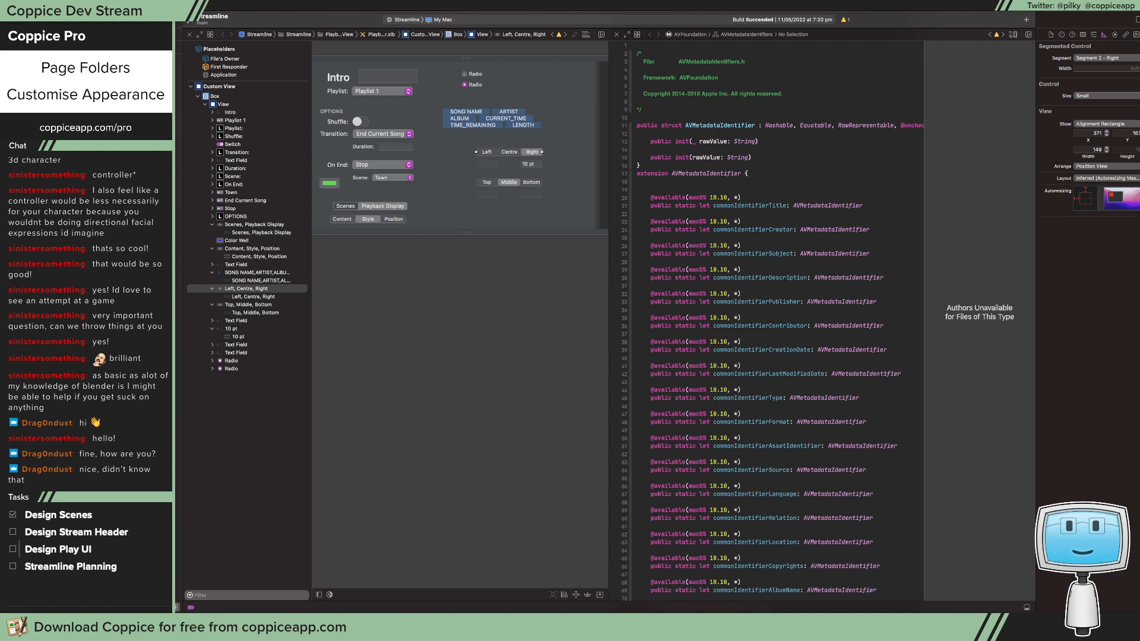
# Step: Return to Photoshop and empty the Position group by deleting its radio button grid layer and the five groups from Horizontal copy 2 to Visual View
pyautogui.press('super+Tab')
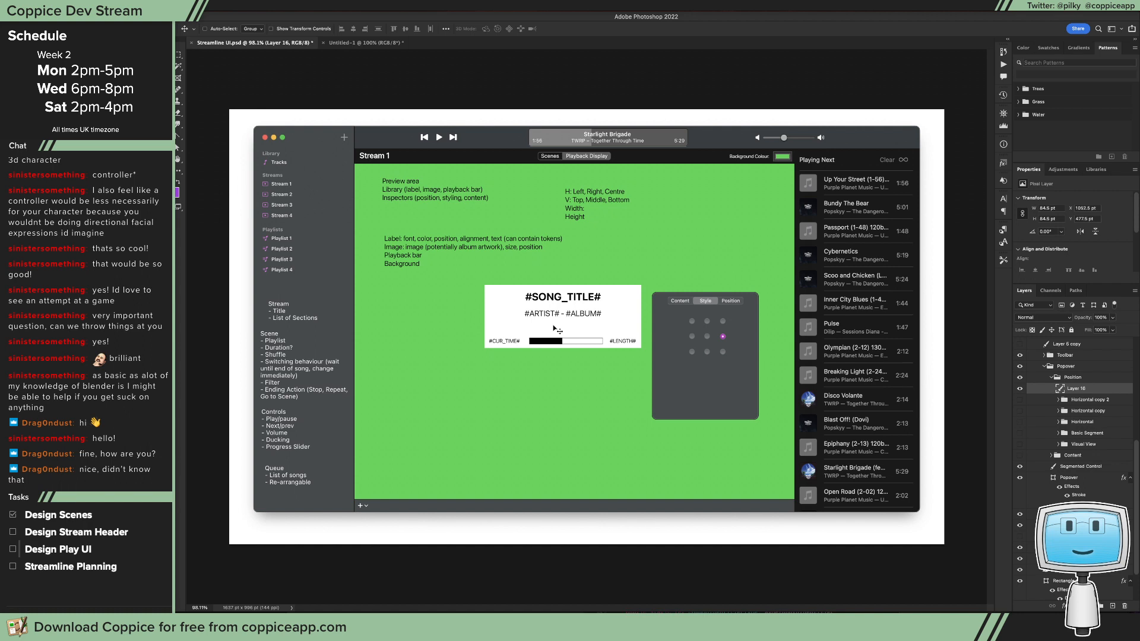
pyautogui.click(1096, 446)
pyautogui.keyDown('shift'); pyautogui.click(1093, 401); pyautogui.keyUp('shift')
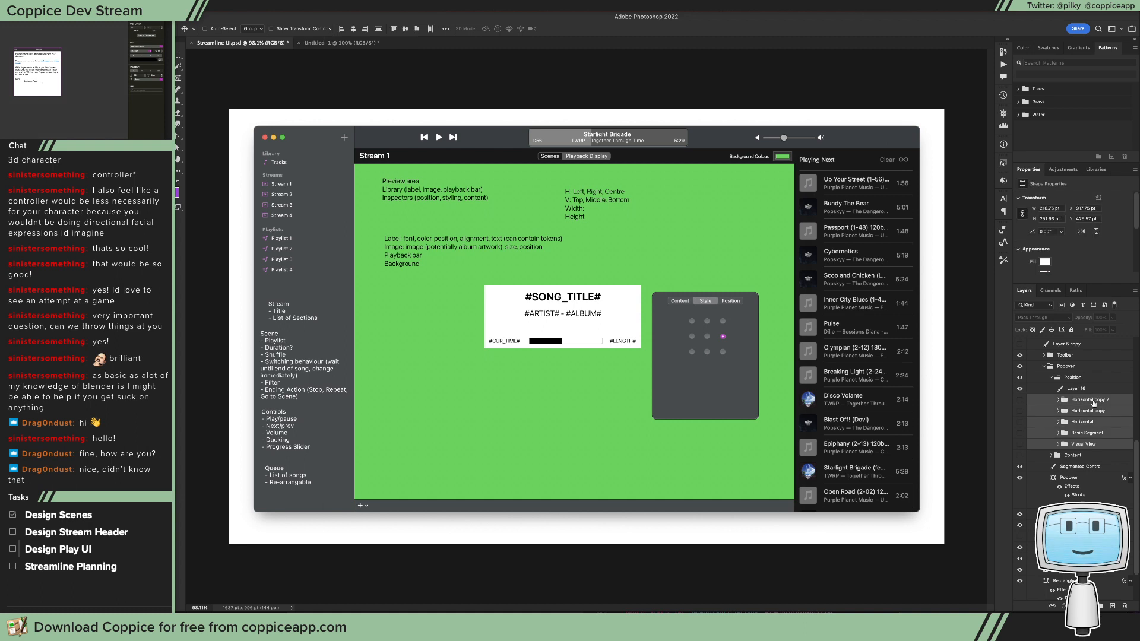
pyautogui.press('Delete')
pyautogui.press('Delete')
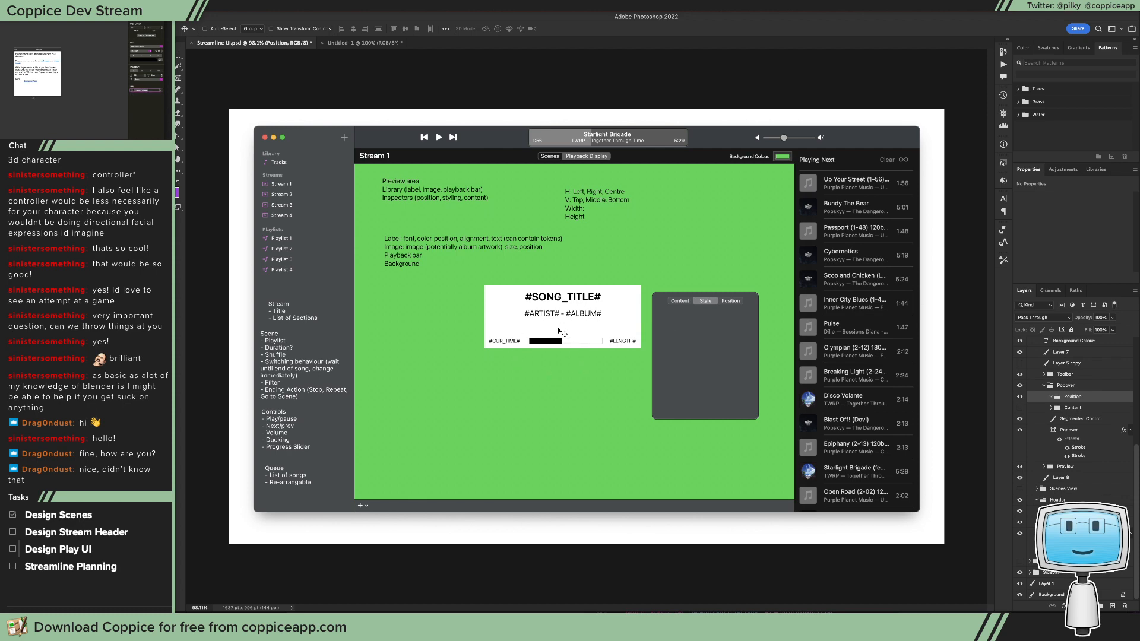
# Step: Switch to Xcode and examine the purple radio button's size settings, including the Frame and Alignment Rectangle choices and the Arrange options
pyautogui.press('super+Tab')
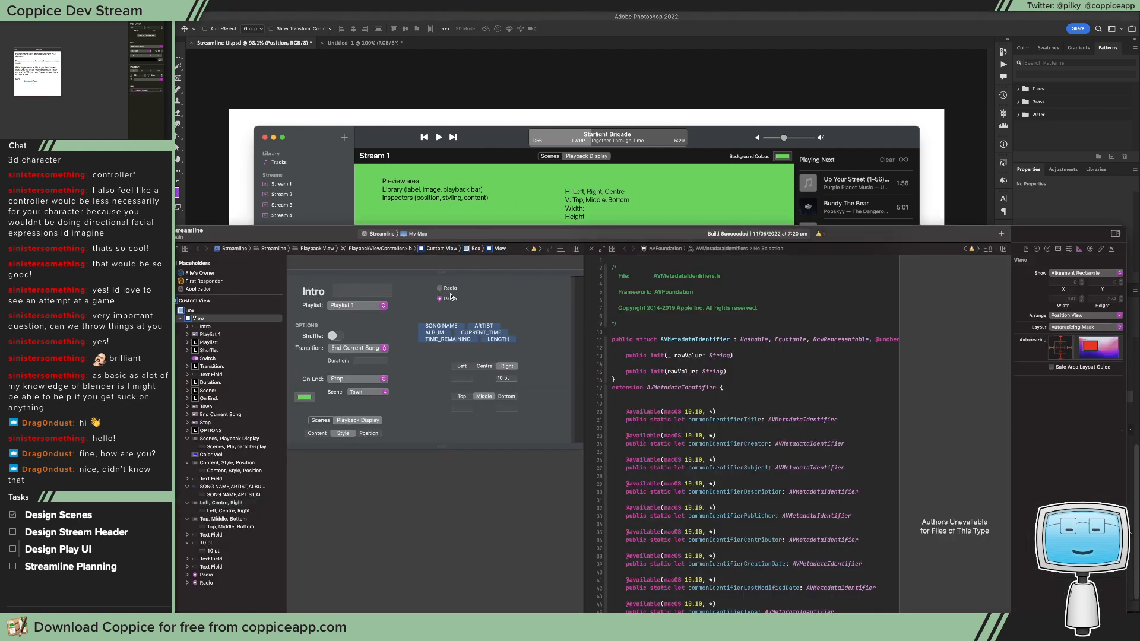
pyautogui.click(450, 299)
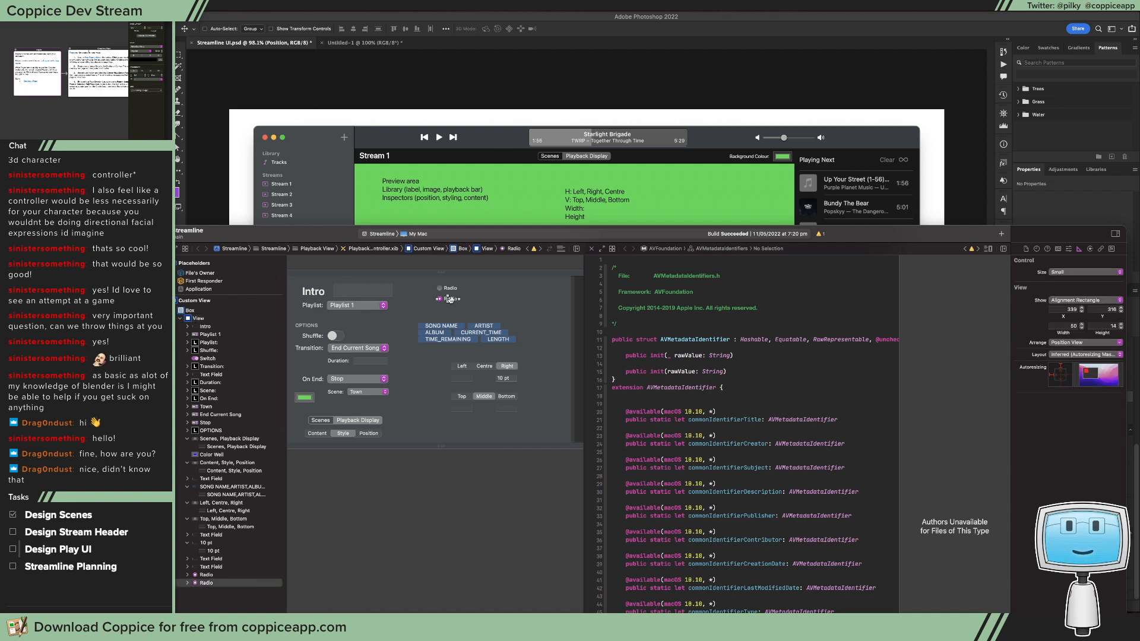
pyautogui.click(1085, 300)
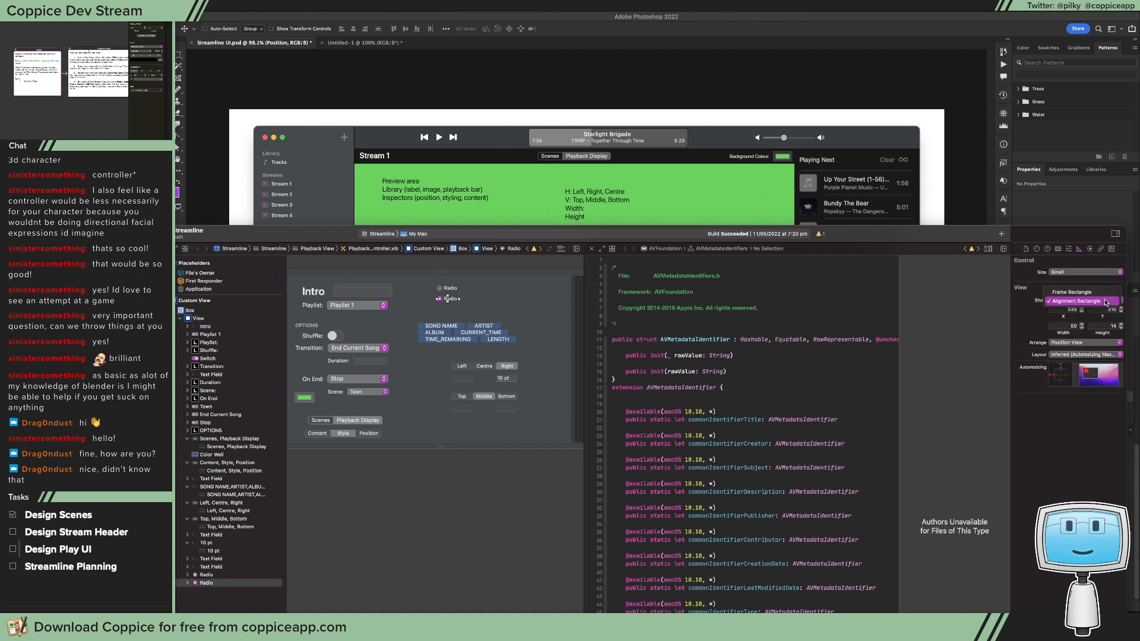
pyautogui.click(1069, 293)
pyautogui.click(1073, 301)
pyautogui.click(1076, 309)
pyautogui.click(1079, 348)
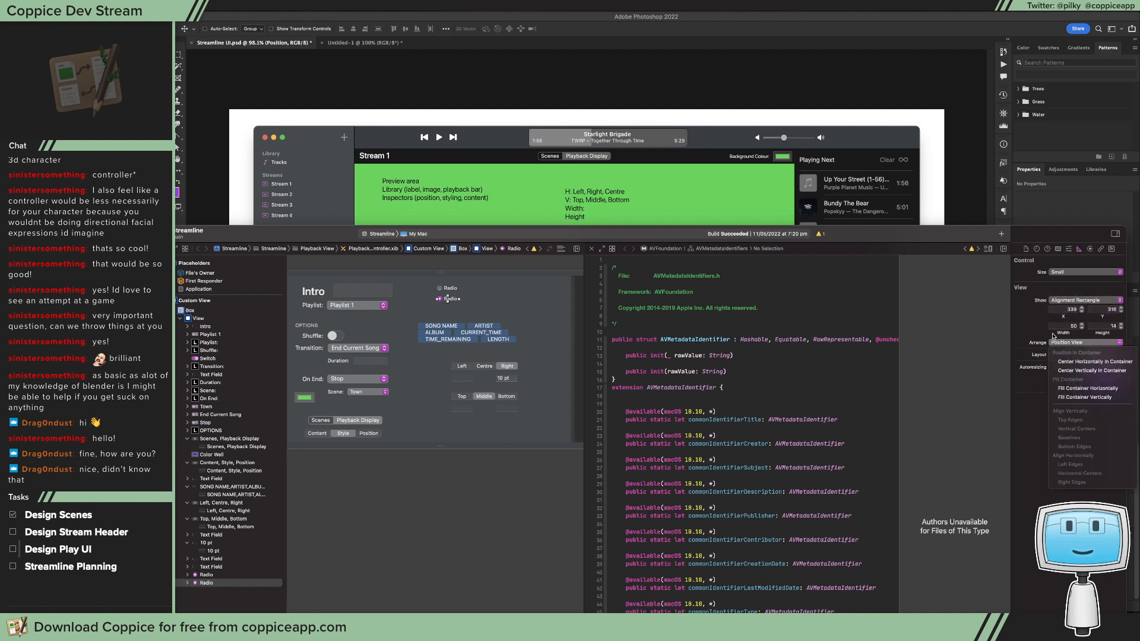
# Step: Return to Photoshop and save the Streamline UI document
pyautogui.click(758, 146)
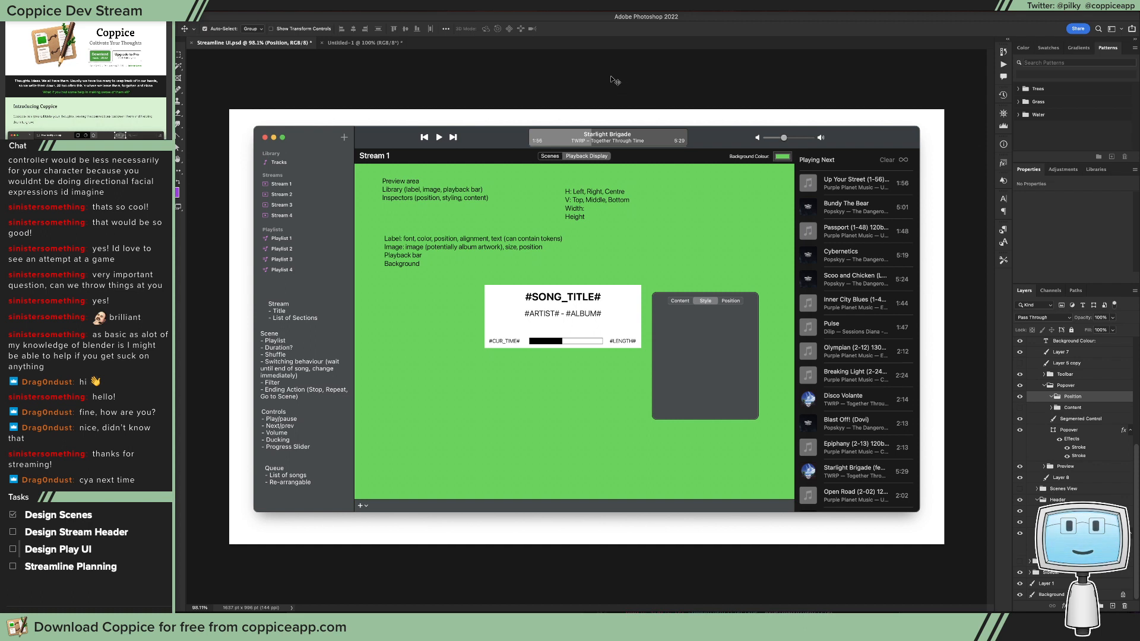
pyautogui.press('super+s')
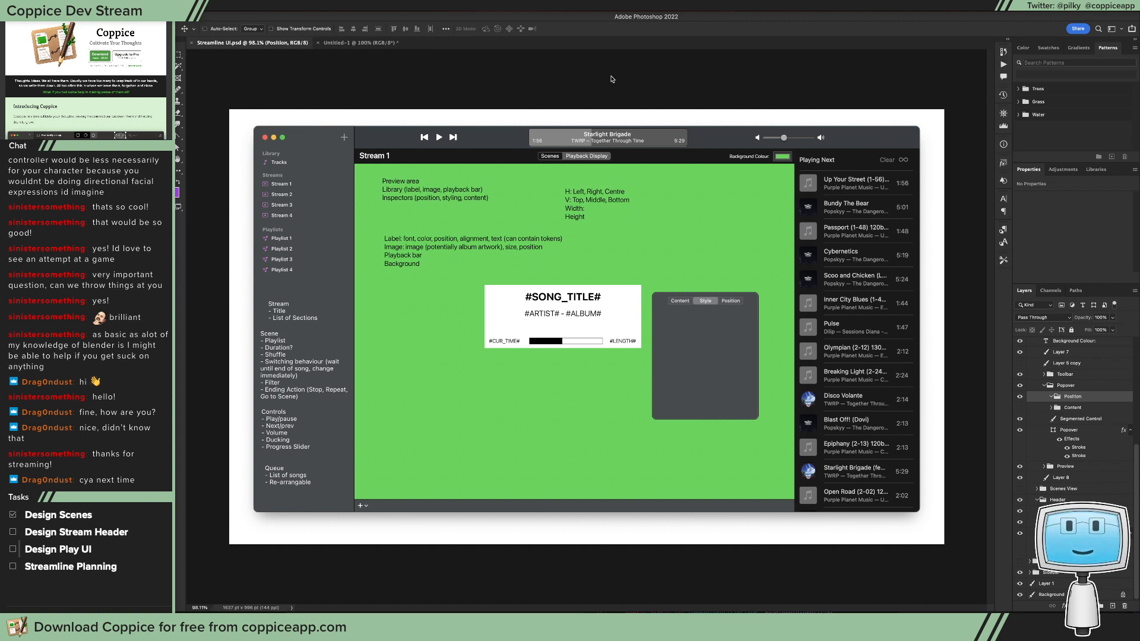